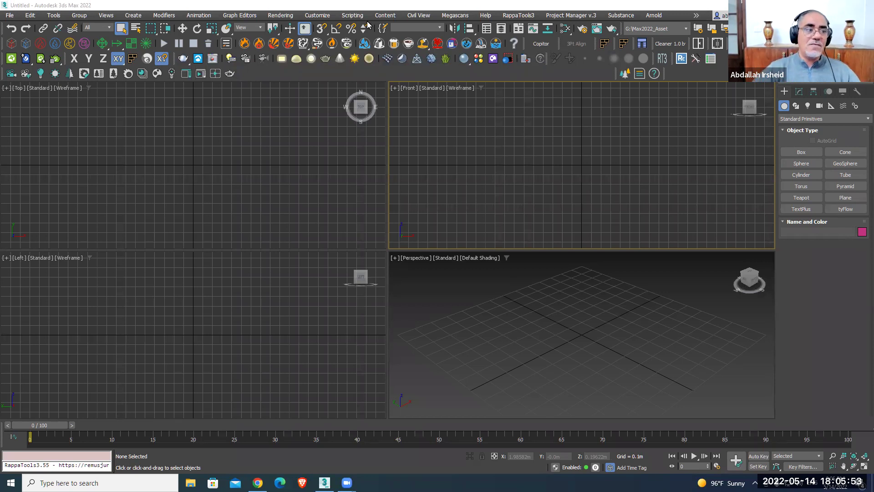
Switch between the Perspective and Left viewports, leaving Perspective active
{"action": "left_click", "coordinate": [498, 278]}
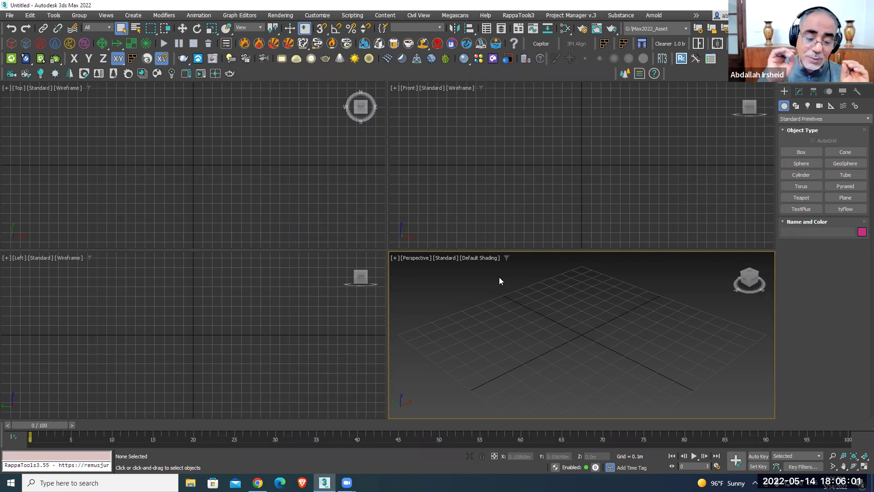
{"action": "left_click", "coordinate": [292, 166]}
{"action": "left_click", "coordinate": [414, 176]}
{"action": "left_click", "coordinate": [404, 292]}
{"action": "left_click", "coordinate": [330, 303]}
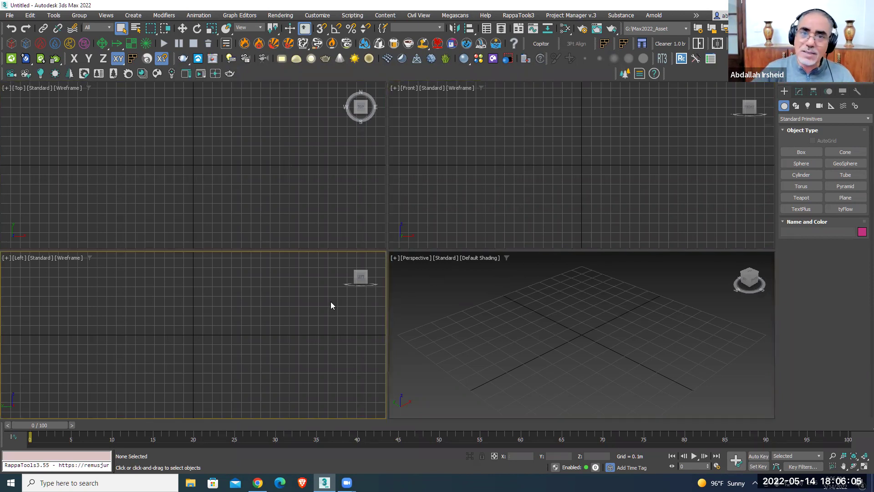
{"action": "left_click", "coordinate": [377, 212]}
{"action": "left_click", "coordinate": [401, 237]}
{"action": "left_click", "coordinate": [439, 279]}
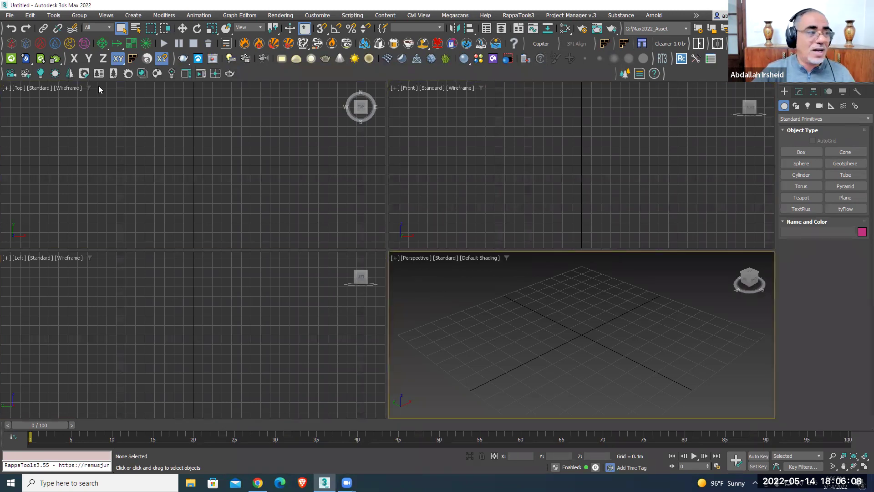
Open the table reference JPG via View Image File and place it enlarged at the upper left
{"action": "left_click", "coordinate": [12, 18]}
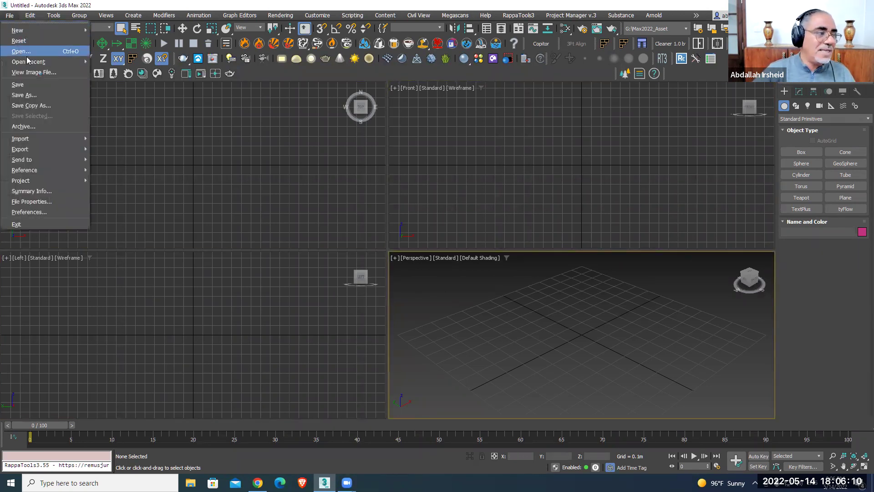
{"action": "left_click", "coordinate": [65, 72]}
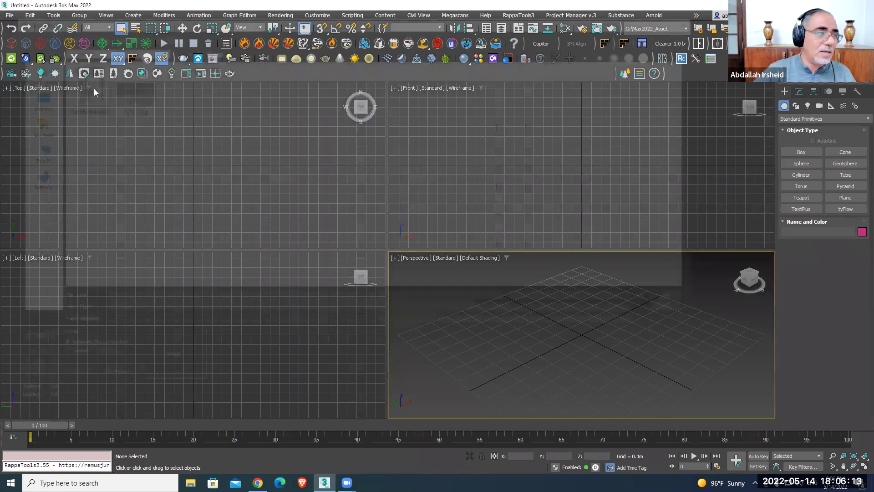
{"action": "double_click", "coordinate": [77, 82]}
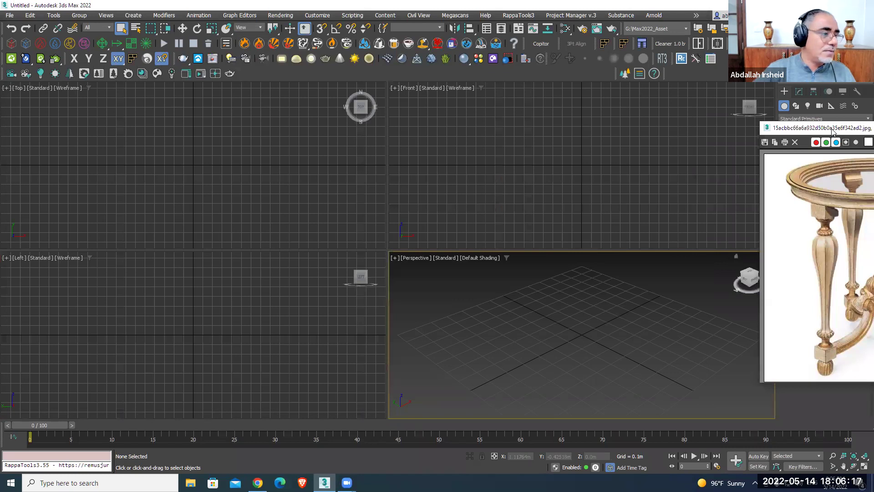
{"action": "left_click_drag", "start_coordinate": [832, 132], "coordinate": [94, 67]}
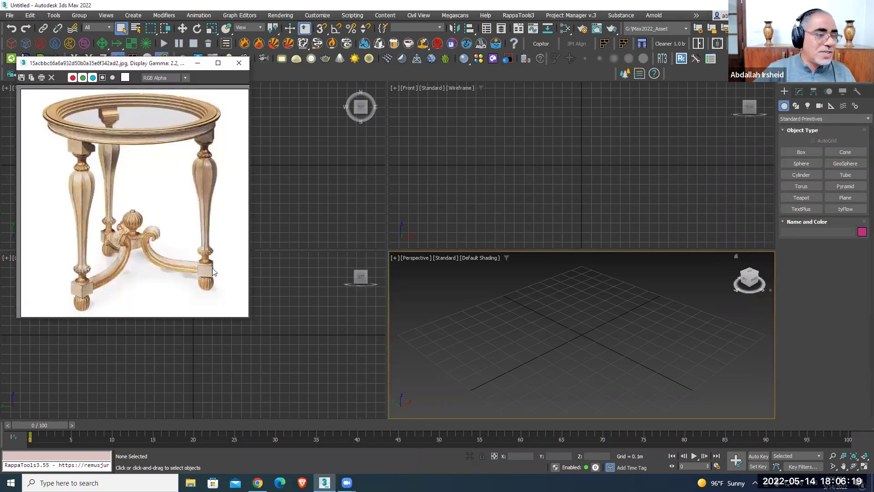
{"action": "scroll", "coordinate": [176, 220], "scroll_direction": "up", "scroll_amount": 1}
{"action": "scroll", "coordinate": [176, 220], "scroll_direction": "down", "scroll_amount": 1}
{"action": "scroll", "coordinate": [161, 222], "scroll_direction": "up", "scroll_amount": 1}
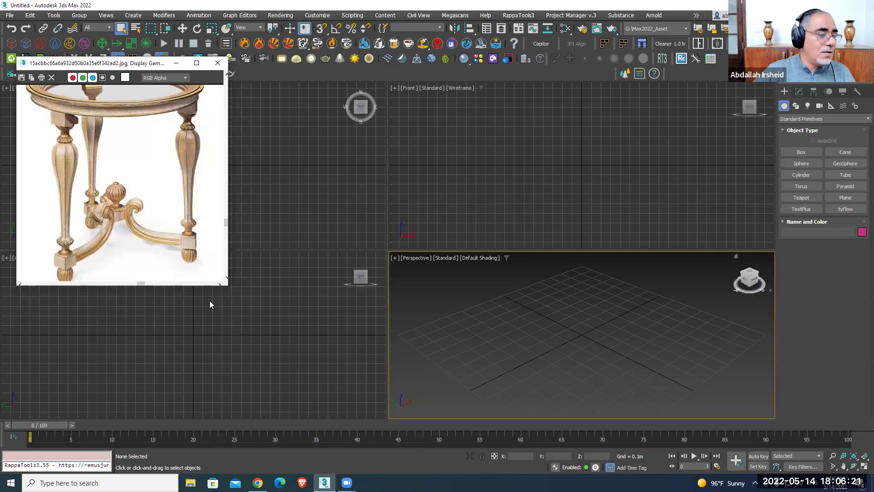
{"action": "left_click_drag", "start_coordinate": [226, 285], "coordinate": [249, 317]}
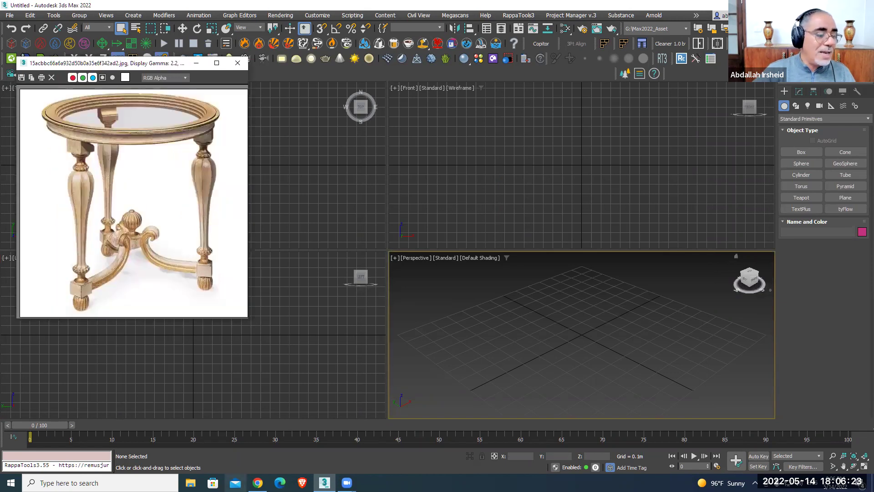
{"action": "left_click", "coordinate": [190, 482]}
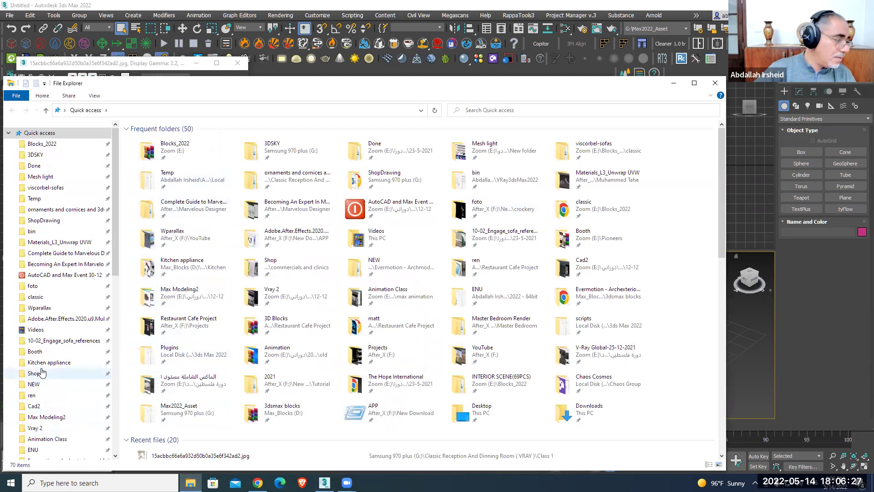
Go from Desktop through the Classic folder shortcut into its Class 1 subfolder
{"action": "scroll", "coordinate": [53, 391], "scroll_direction": "down", "scroll_amount": 2}
{"action": "scroll", "coordinate": [51, 399], "scroll_direction": "down", "scroll_amount": 1}
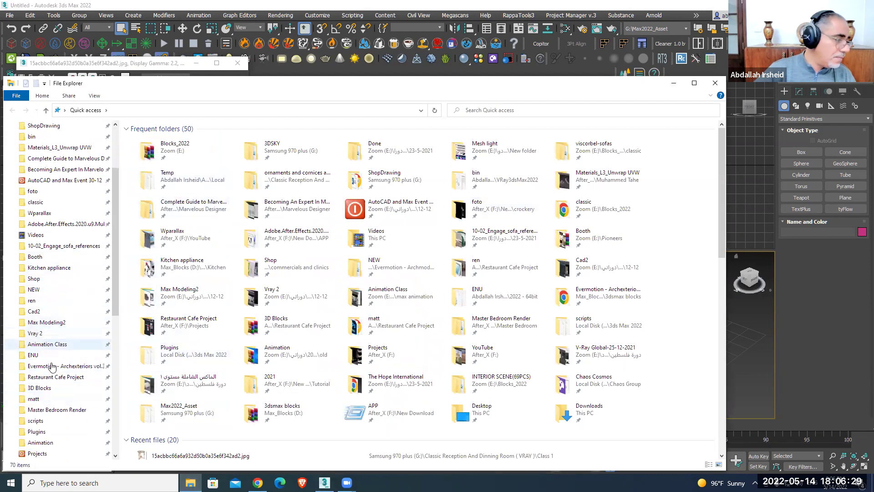
{"action": "scroll", "coordinate": [50, 392], "scroll_direction": "down", "scroll_amount": 2}
{"action": "scroll", "coordinate": [50, 387], "scroll_direction": "down", "scroll_amount": 2}
{"action": "scroll", "coordinate": [45, 401], "scroll_direction": "down", "scroll_amount": 3}
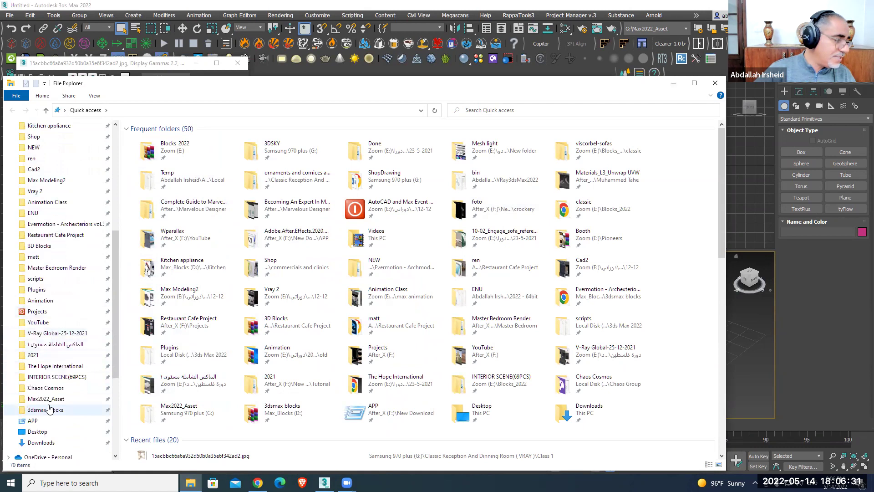
{"action": "left_click", "coordinate": [38, 432]}
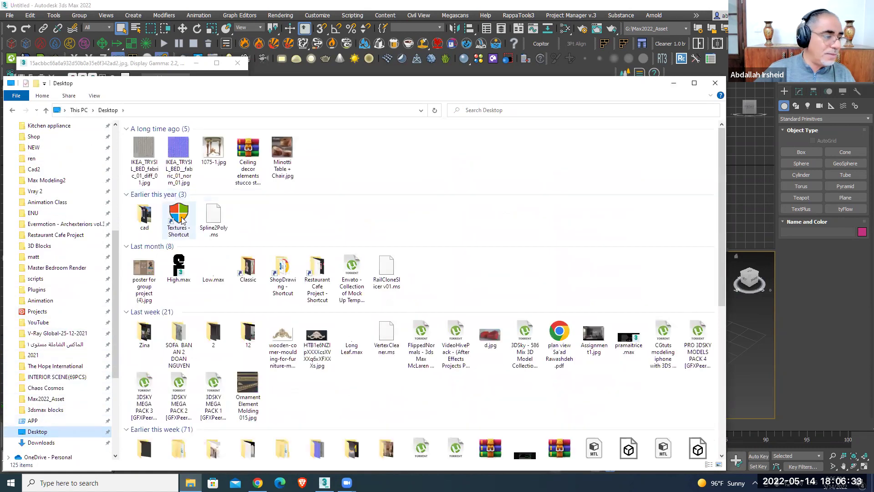
{"action": "double_click", "coordinate": [248, 269]}
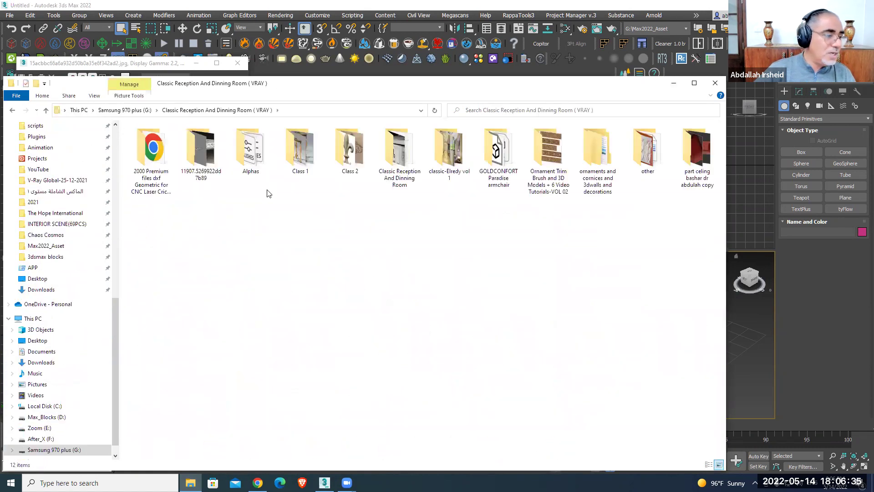
{"action": "double_click", "coordinate": [303, 157]}
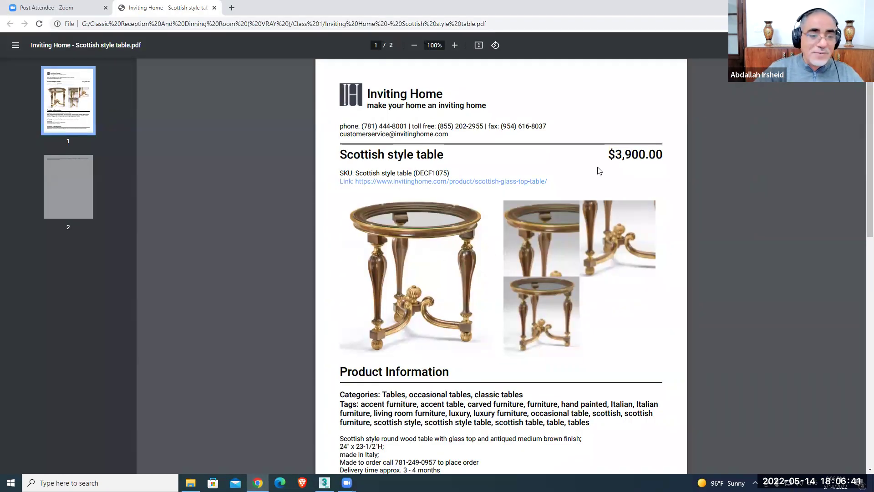
Highlight the $3,900.00 price, zoom the product PDF to 150%, then minimize Chrome
{"action": "left_click_drag", "start_coordinate": [616, 157], "coordinate": [662, 155]}
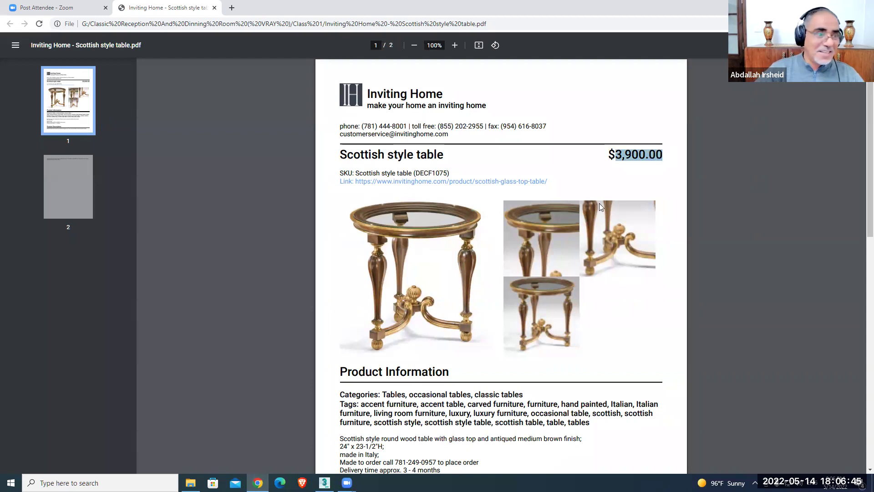
{"action": "left_click", "coordinate": [421, 290]}
{"action": "left_click", "coordinate": [452, 46]}
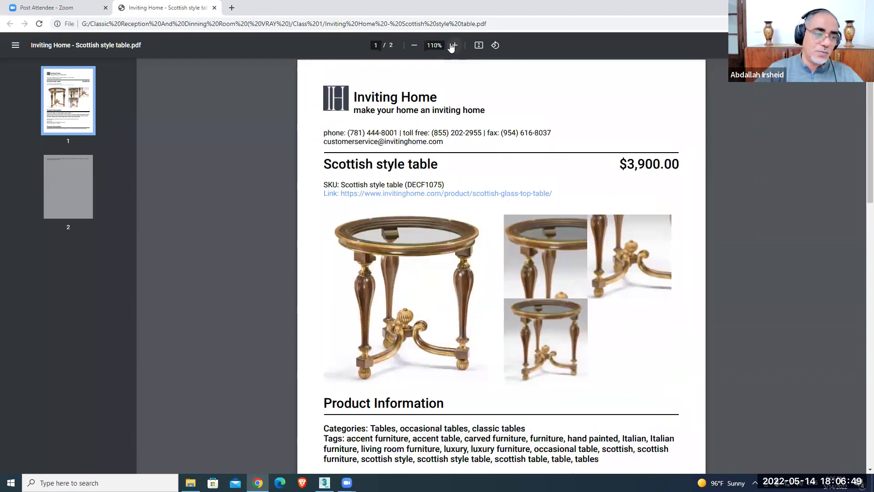
{"action": "double_click", "coordinate": [452, 46]}
{"action": "scroll", "coordinate": [474, 209], "scroll_direction": "down", "scroll_amount": 2}
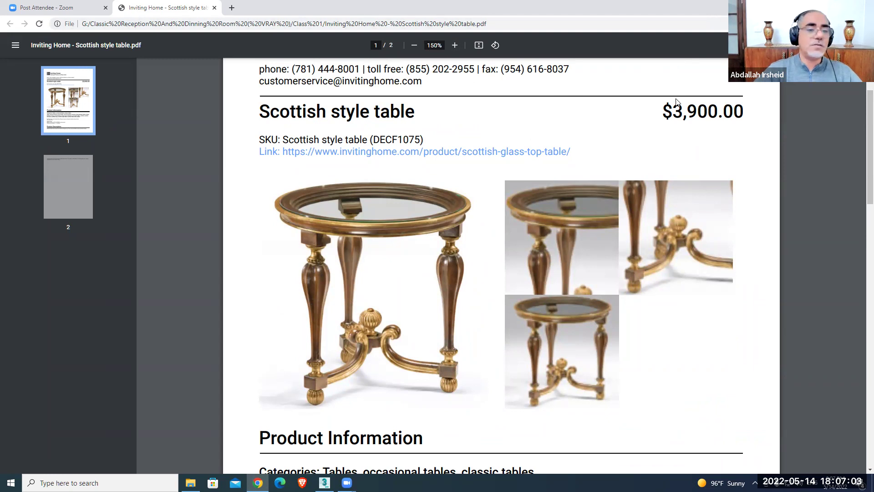
{"action": "double_click", "coordinate": [707, 11]}
{"action": "left_click", "coordinate": [646, 94]}
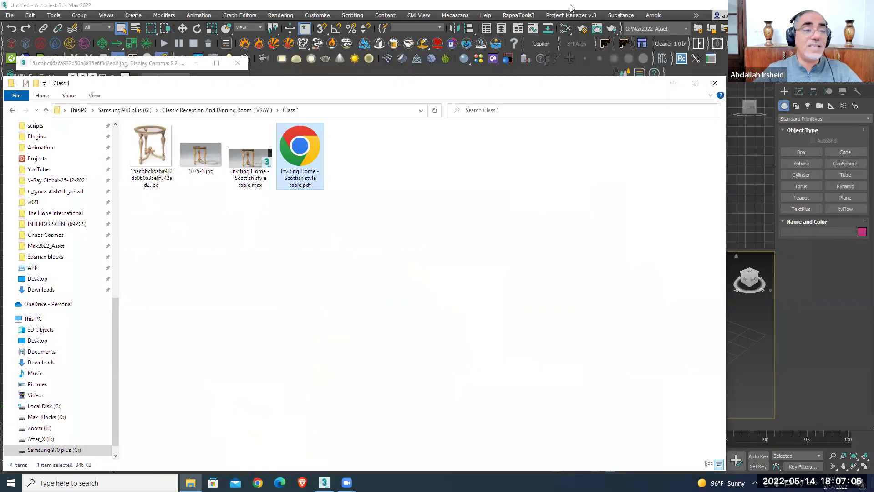
Back in 3ds Max, maximize the Front view with Alt+W and pick the Plane tool
{"action": "left_click", "coordinate": [570, 5]}
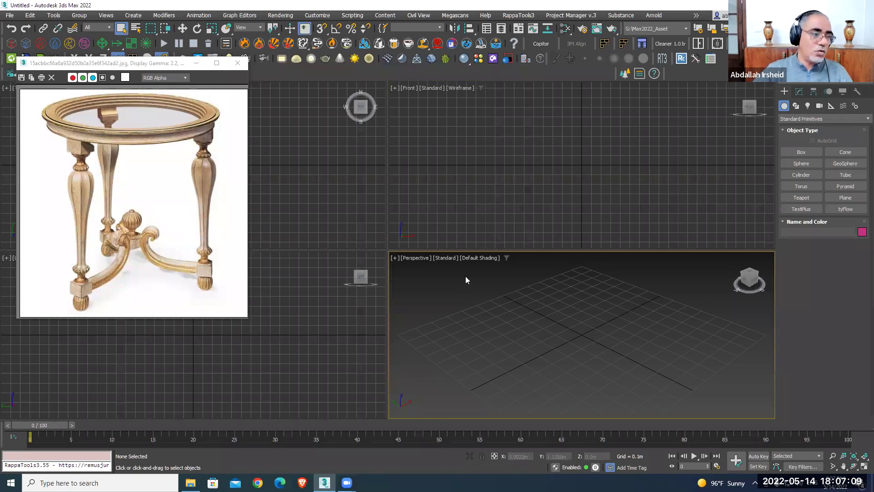
{"action": "middle_click_drag", "start_coordinate": [619, 150], "coordinate": [623, 159]}
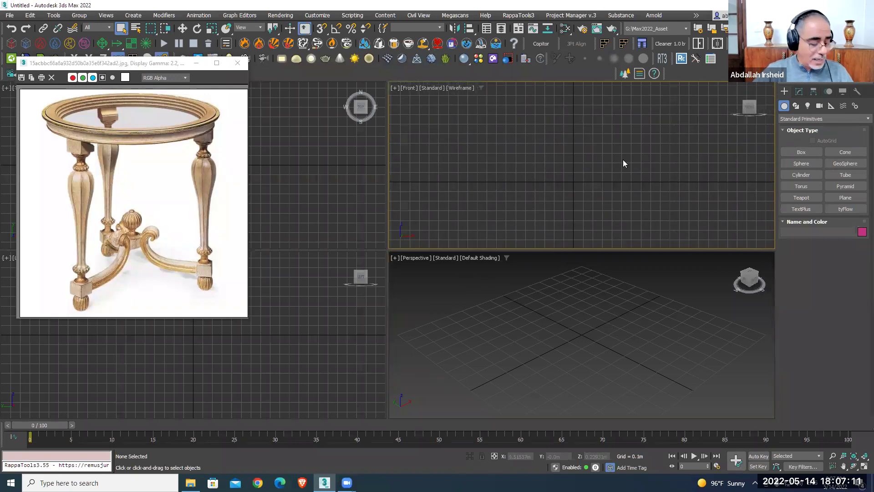
{"action": "key", "text": "alt+w"}
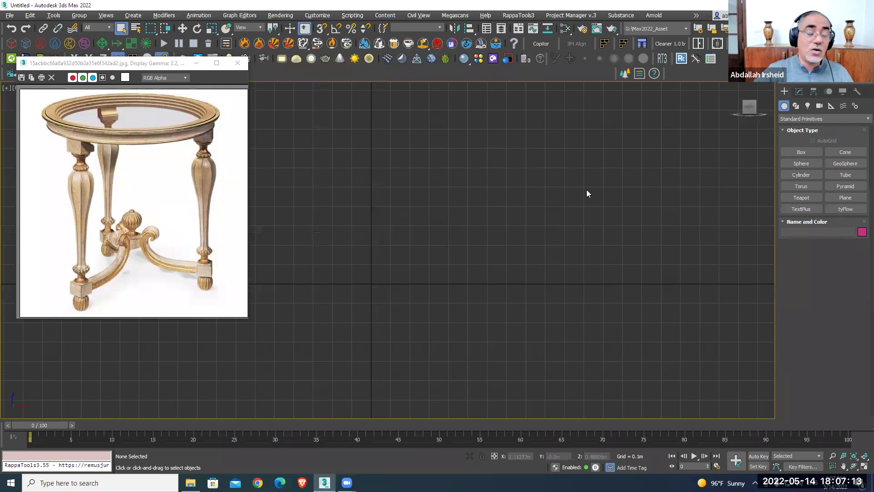
{"action": "right_click", "coordinate": [549, 180]}
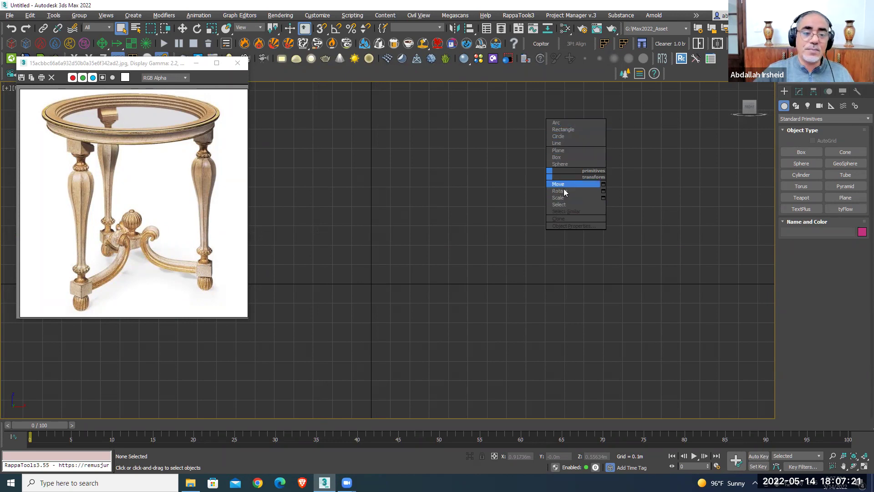
{"action": "left_click", "coordinate": [567, 152]}
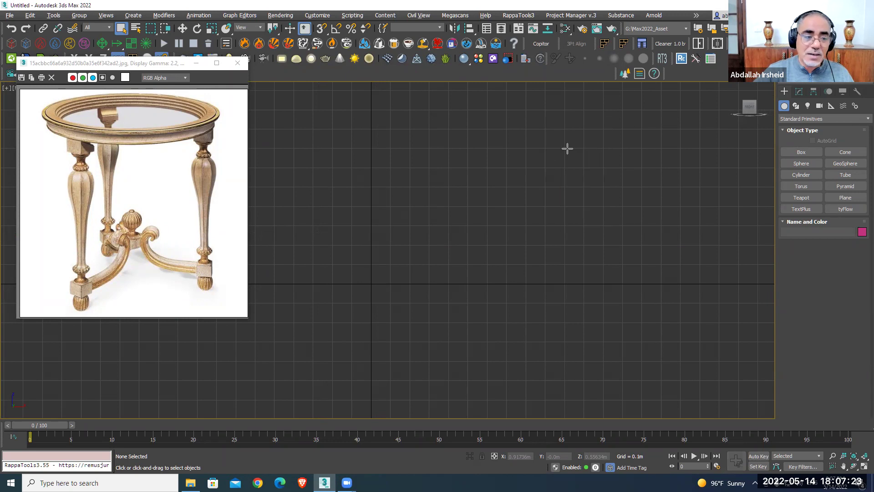
{"action": "scroll", "coordinate": [424, 135], "scroll_direction": "down", "scroll_amount": 2}
{"action": "scroll", "coordinate": [428, 178], "scroll_direction": "up", "scroll_amount": 2}
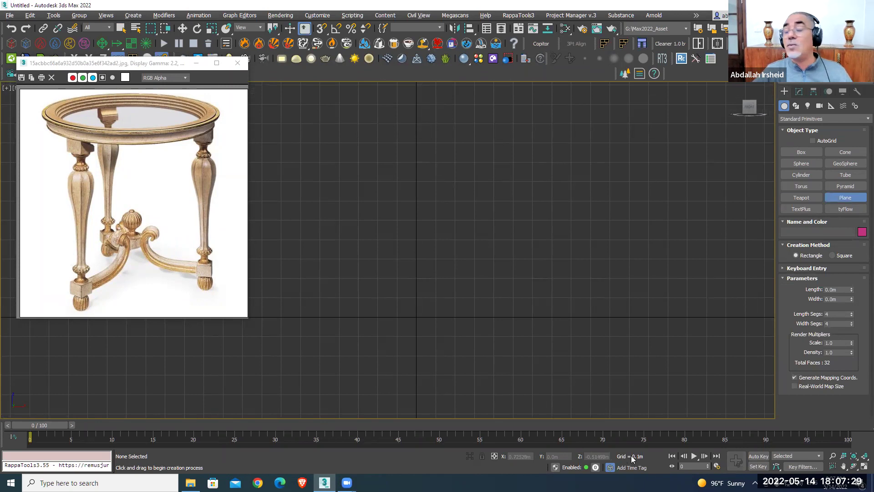
Draw a roughly 1.19 m by 0.98 m plane in the Front view, shown shaded (F3)
{"action": "middle_click_drag", "start_coordinate": [443, 332], "coordinate": [434, 348]}
{"action": "mouse_move", "coordinate": [409, 333]}
{"action": "left_mouse_down"}
{"action": "mouse_move", "coordinate": [564, 115]}
{"action": "mouse_move", "coordinate": [599, 103]}
{"action": "left_mouse_up"}
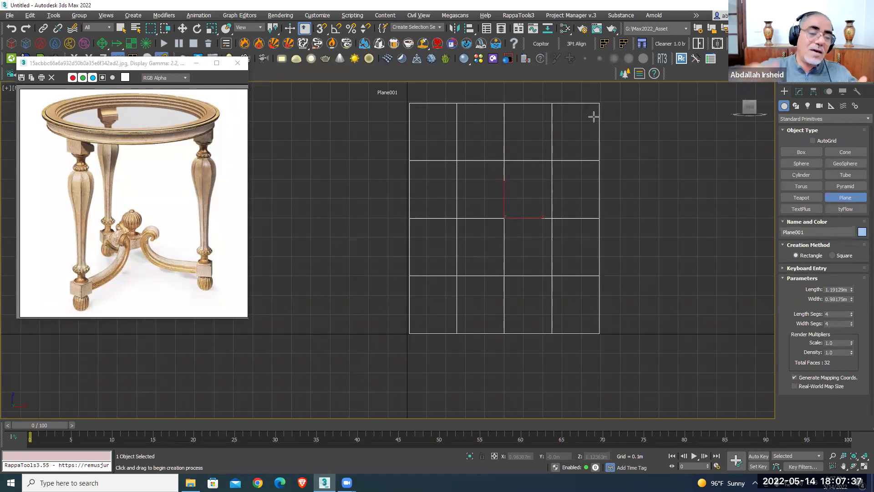
{"action": "key", "text": "F3"}
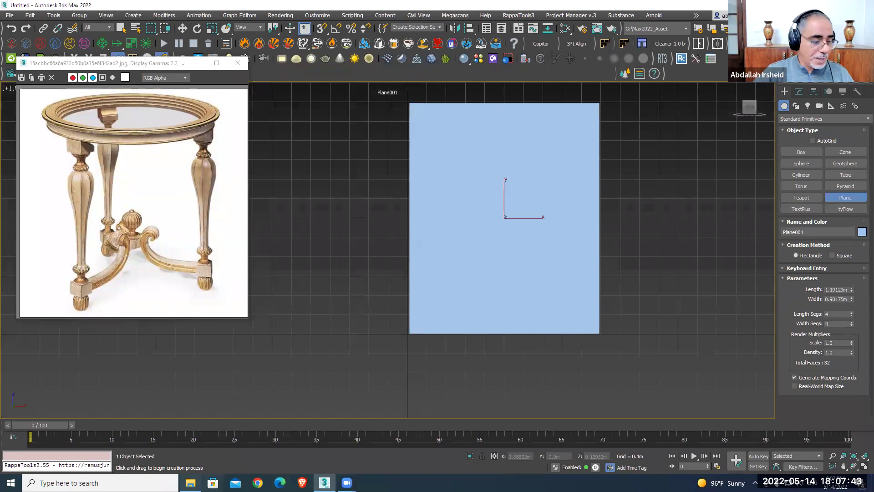
{"action": "left_click", "coordinate": [190, 483]}
Drag the 1075-1.jpg photo from the Class 1 folder onto the plane as its texture
{"action": "left_click_drag", "start_coordinate": [285, 83], "coordinate": [519, 356]}
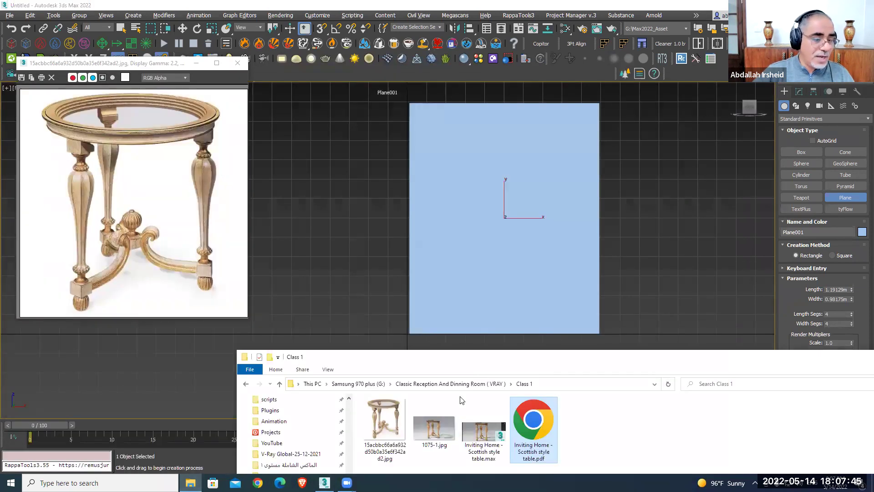
{"action": "left_click_drag", "start_coordinate": [435, 424], "coordinate": [534, 234]}
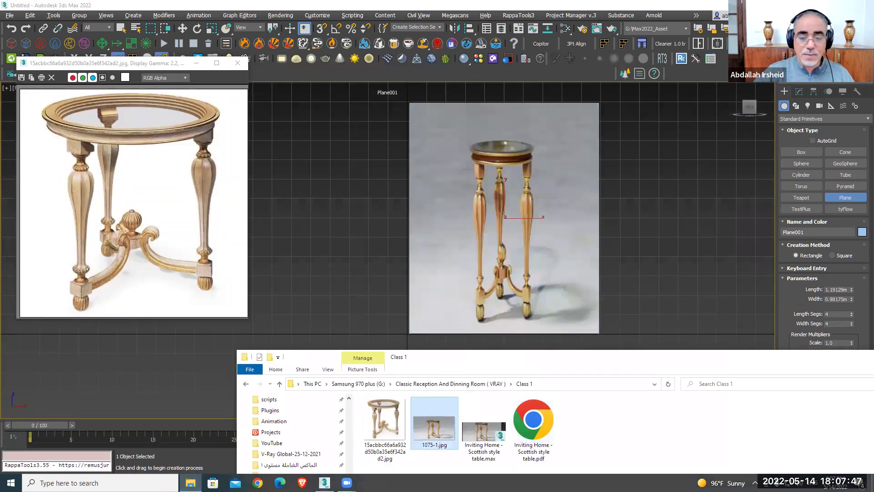
{"action": "left_click", "coordinate": [190, 482]}
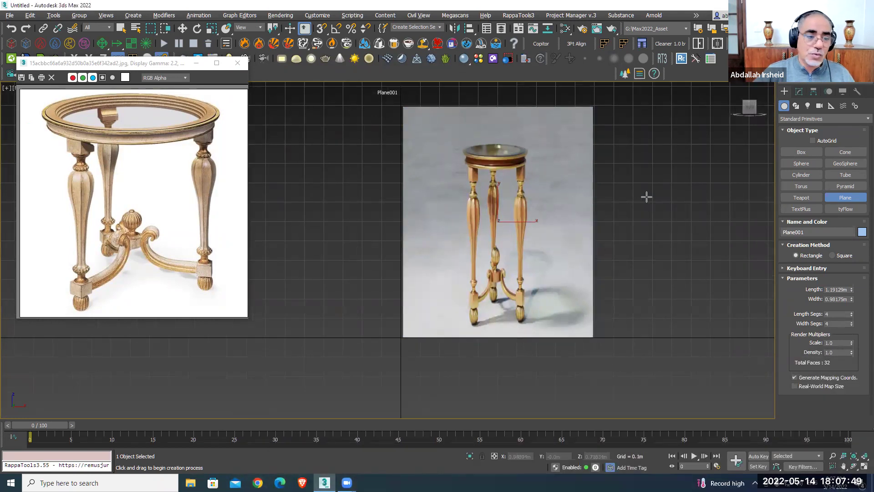
Widen Plane001 from 0.98175 m to about 2.03184 m in the Modify panel
{"action": "left_click", "coordinate": [799, 91]}
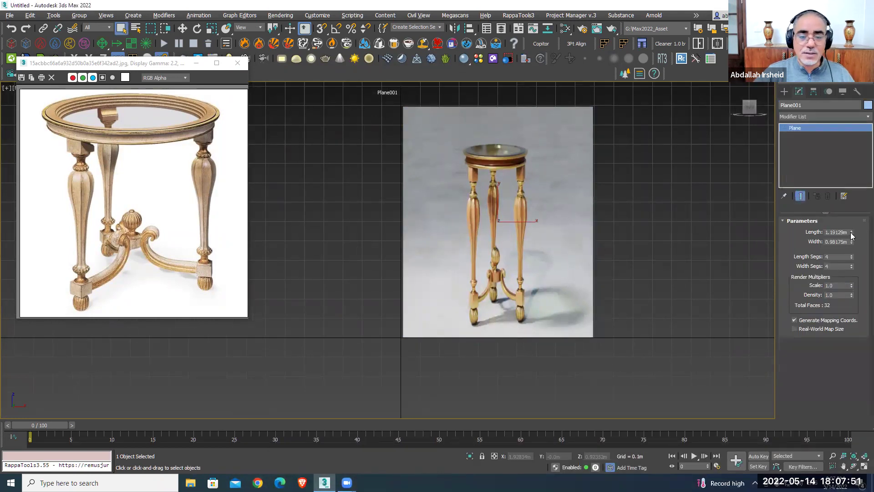
{"action": "left_click_drag", "start_coordinate": [851, 243], "coordinate": [855, 196]}
{"action": "scroll", "coordinate": [508, 209], "scroll_direction": "up", "scroll_amount": 5}
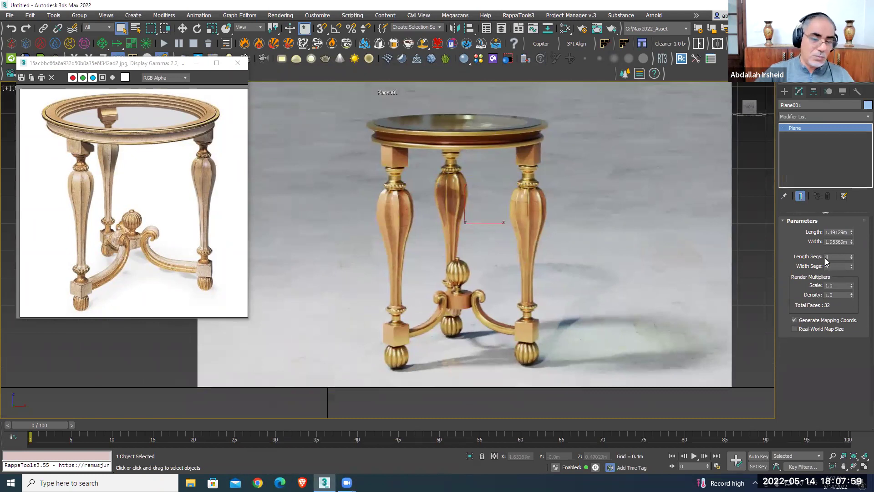
{"action": "left_click_drag", "start_coordinate": [851, 245], "coordinate": [846, 241]}
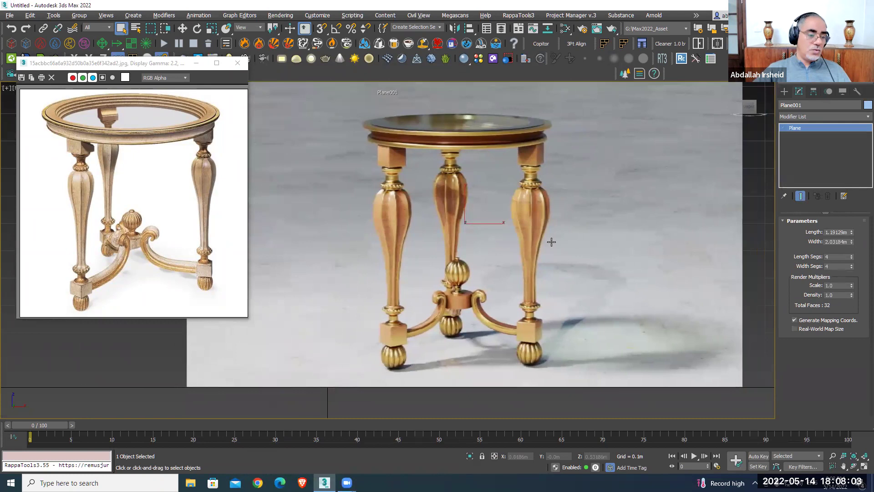
{"action": "scroll", "coordinate": [552, 241], "scroll_direction": "down", "scroll_amount": 2}
{"action": "scroll", "coordinate": [524, 239], "scroll_direction": "down", "scroll_amount": 1}
{"action": "scroll", "coordinate": [508, 244], "scroll_direction": "down", "scroll_amount": 2}
Reframe the view, reselect Plane001 and widen it to 2.19438 m
{"action": "key", "text": "w"}
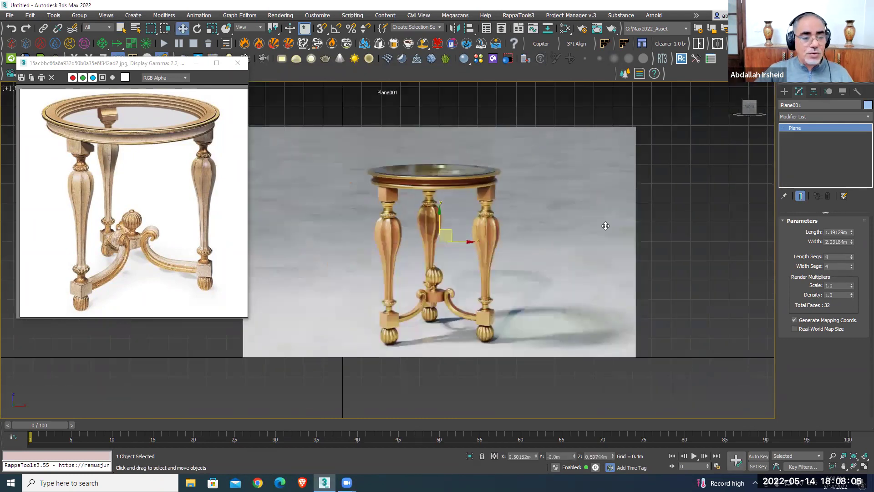
{"action": "left_click", "coordinate": [522, 246]}
{"action": "scroll", "coordinate": [510, 245], "scroll_direction": "up", "scroll_amount": 2}
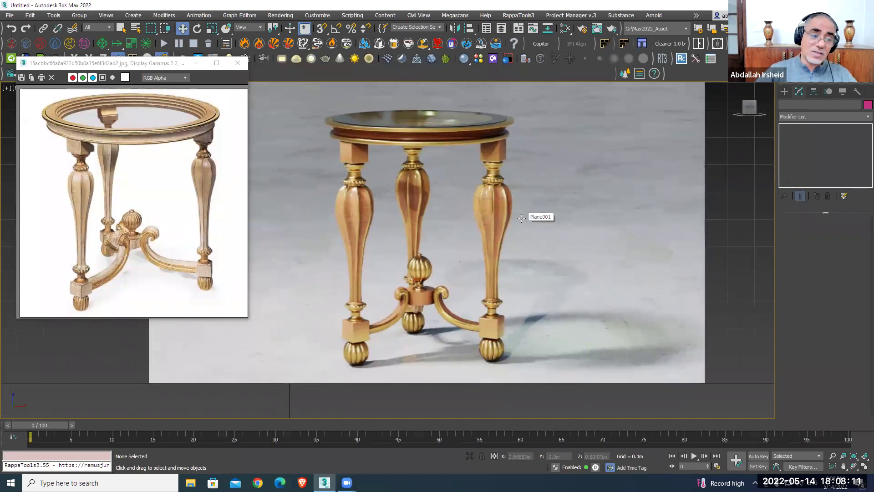
{"action": "middle_click_drag", "start_coordinate": [522, 218], "coordinate": [486, 241]}
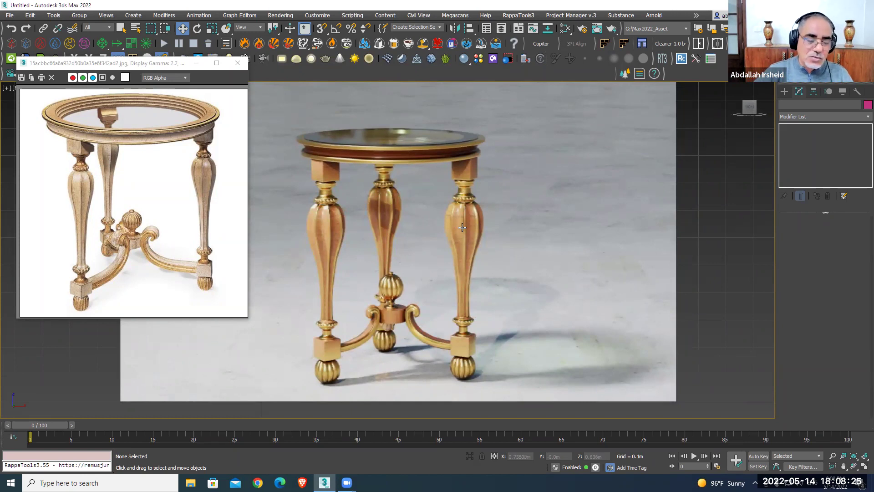
{"action": "middle_click_drag", "start_coordinate": [470, 275], "coordinate": [484, 265]}
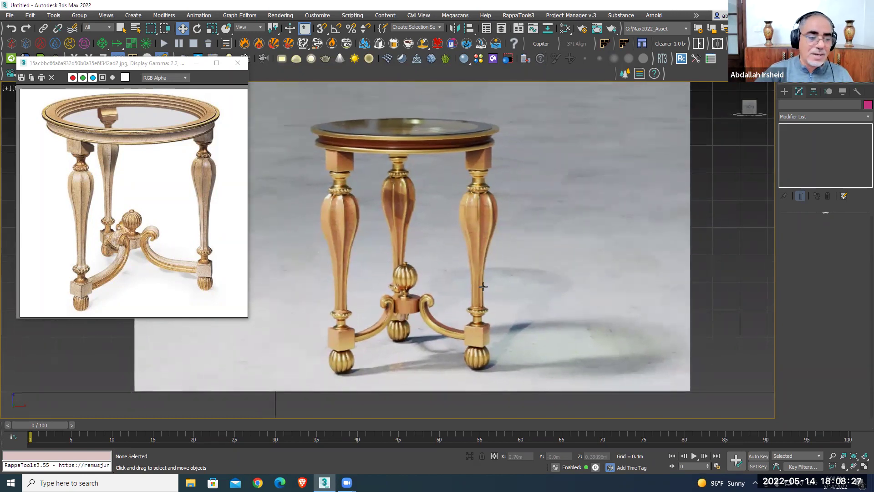
{"action": "left_click", "coordinate": [613, 219]}
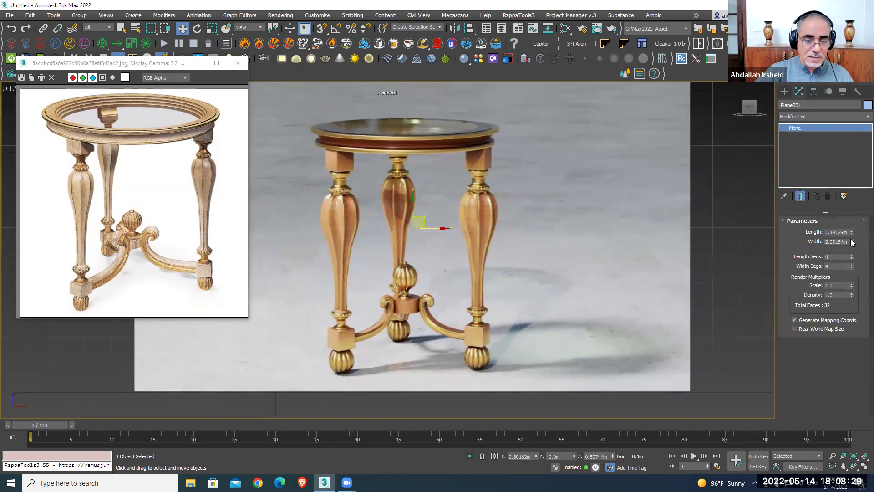
{"action": "left_click_drag", "start_coordinate": [851, 241], "coordinate": [850, 228]}
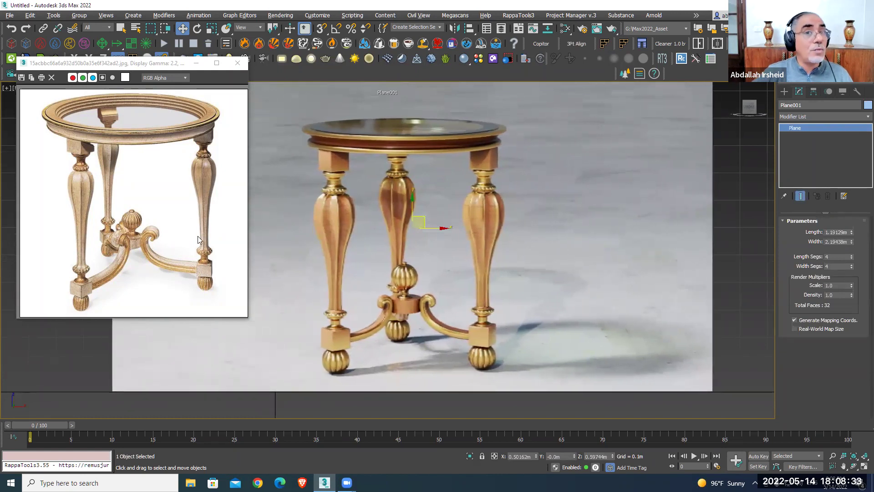
Zoom in on a ball foot, then pan down to the empty grid below the photo
{"action": "mouse_move", "coordinate": [575, 243]}
{"action": "middle_mouse_down"}
{"action": "mouse_move", "coordinate": [576, 232]}
{"action": "mouse_move", "coordinate": [556, 224]}
{"action": "middle_mouse_up"}
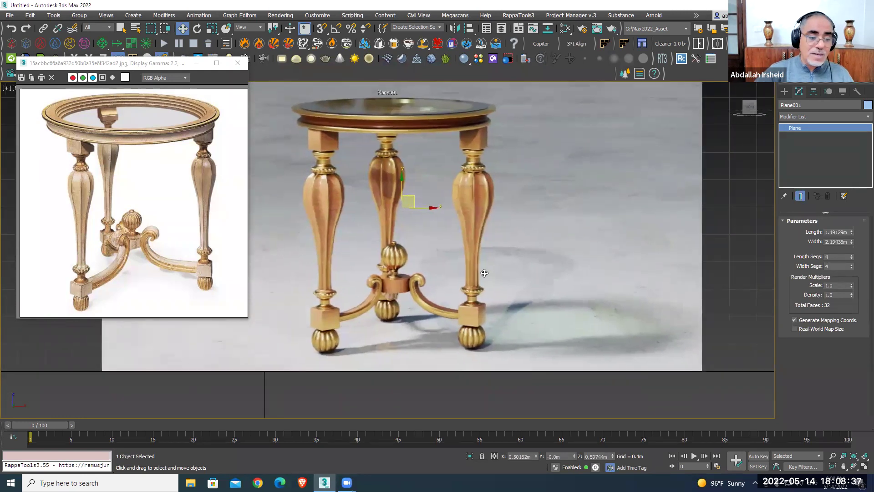
{"action": "scroll", "coordinate": [485, 273], "scroll_direction": "up", "scroll_amount": 3}
{"action": "scroll", "coordinate": [487, 275], "scroll_direction": "up", "scroll_amount": 3}
{"action": "scroll", "coordinate": [491, 279], "scroll_direction": "up", "scroll_amount": 2}
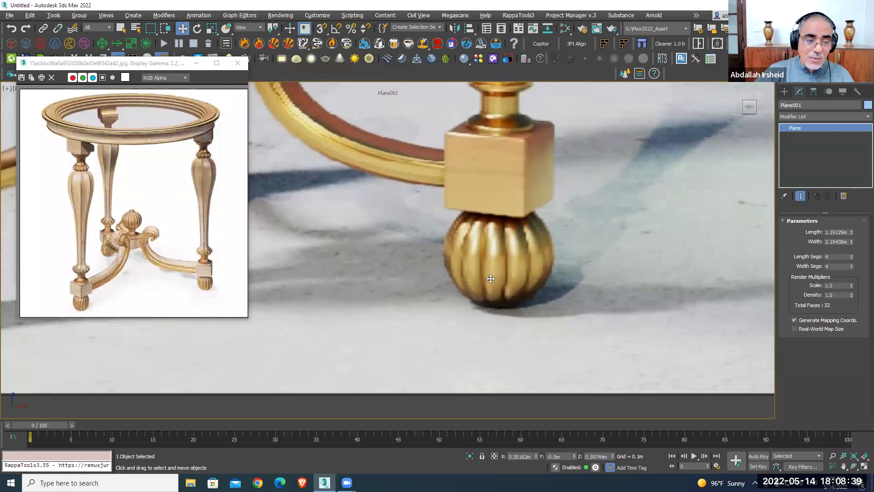
{"action": "middle_click_drag", "start_coordinate": [494, 157], "coordinate": [485, 169]}
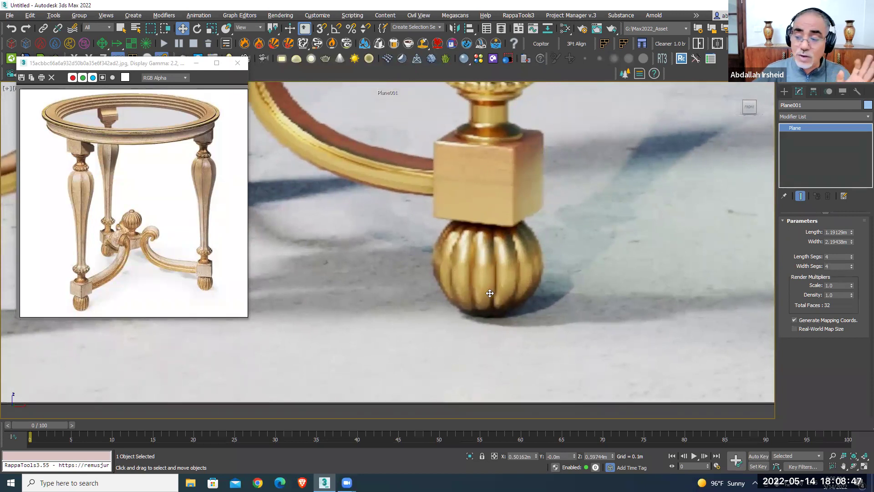
{"action": "scroll", "coordinate": [495, 310], "scroll_direction": "up", "scroll_amount": 2}
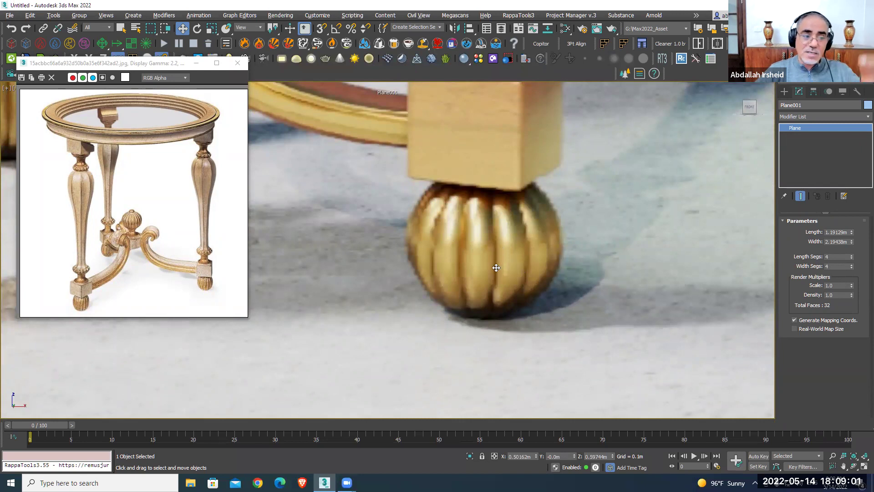
{"action": "scroll", "coordinate": [524, 279], "scroll_direction": "down", "scroll_amount": 2}
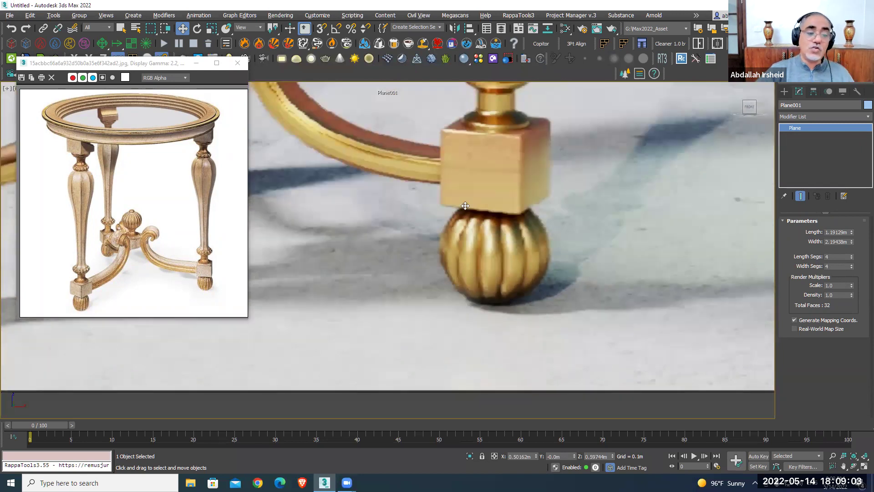
{"action": "scroll", "coordinate": [452, 289], "scroll_direction": "down", "scroll_amount": 1}
{"action": "scroll", "coordinate": [468, 288], "scroll_direction": "down", "scroll_amount": 1}
{"action": "scroll", "coordinate": [483, 287], "scroll_direction": "down", "scroll_amount": 2}
{"action": "mouse_move", "coordinate": [483, 287]}
{"action": "middle_mouse_down"}
{"action": "mouse_move", "coordinate": [472, 242]}
{"action": "mouse_move", "coordinate": [483, 223]}
{"action": "middle_mouse_up"}
{"action": "right_click", "coordinate": [553, 295]}
Draw a circle of radius 0.0533 m on the grid and move it left
{"action": "left_click", "coordinate": [556, 254]}
{"action": "middle_click_drag", "start_coordinate": [545, 295], "coordinate": [531, 271]}
{"action": "left_click_drag", "start_coordinate": [532, 272], "coordinate": [532, 296]}
{"action": "key", "text": "w"}
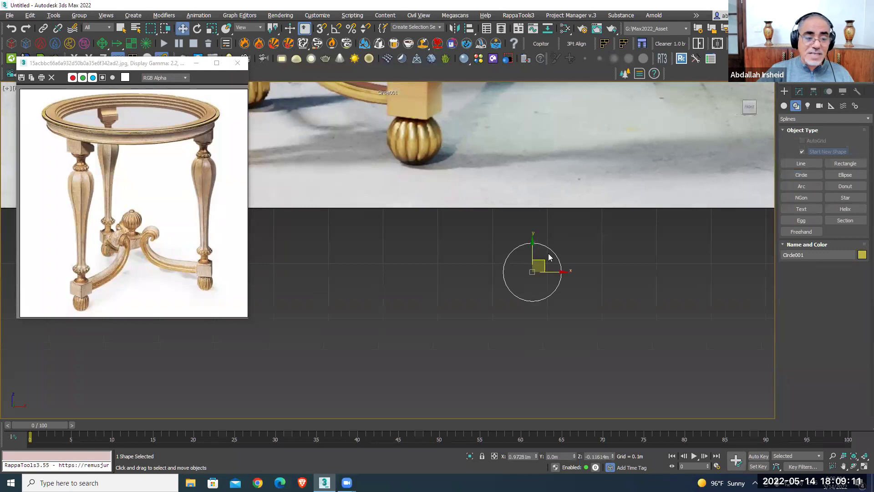
{"action": "mouse_move", "coordinate": [546, 264]}
{"action": "left_mouse_down"}
{"action": "mouse_move", "coordinate": [427, 132]}
{"action": "mouse_move", "coordinate": [525, 264]}
{"action": "left_mouse_up"}
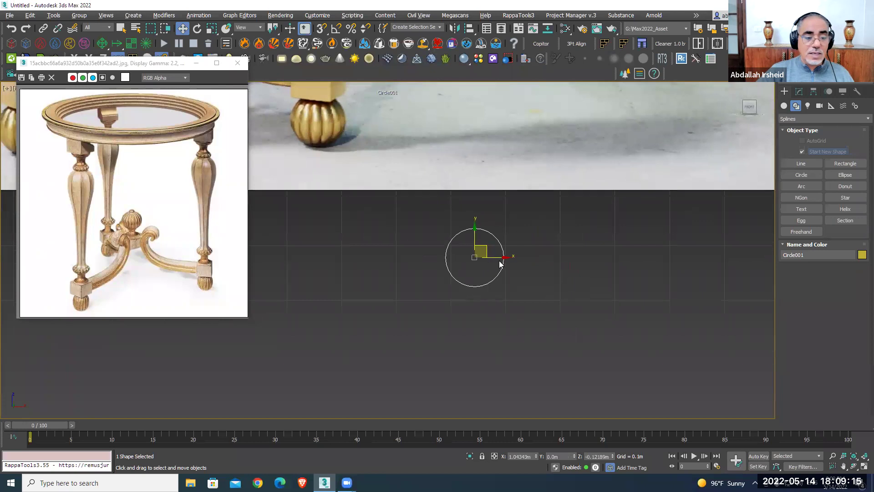
Shift-drag a copy of the circle to the right, then delete that Circle002 copy
{"action": "left_click_drag", "start_coordinate": [525, 264], "coordinate": [603, 255], "text": "shift"}
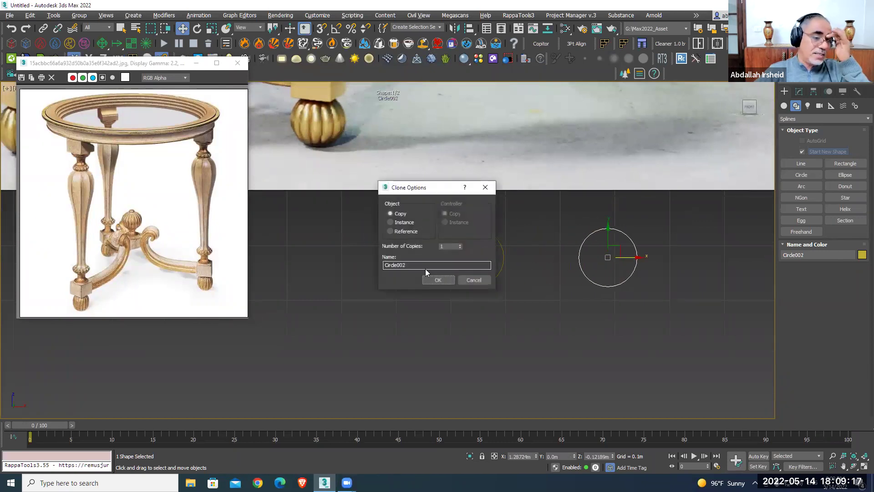
{"action": "key", "text": "Return"}
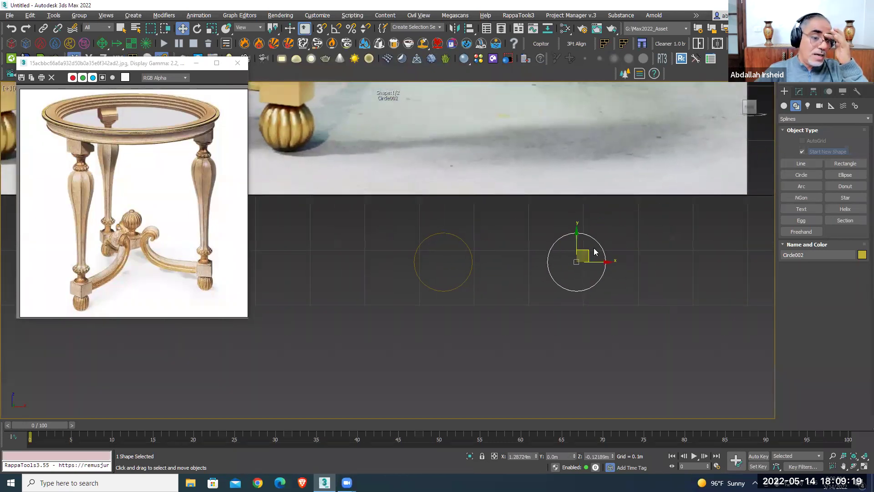
{"action": "left_click", "coordinate": [799, 91]}
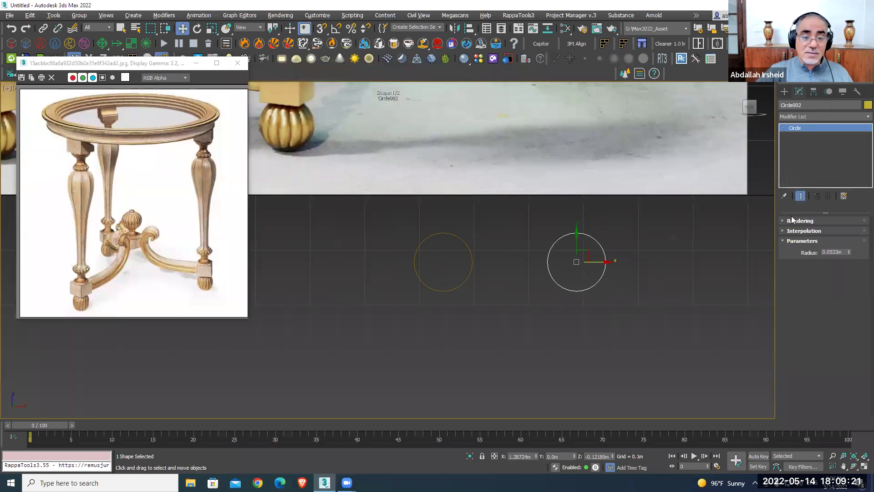
{"action": "right_click", "coordinate": [603, 235]}
{"action": "mouse_move", "coordinate": [587, 334]}
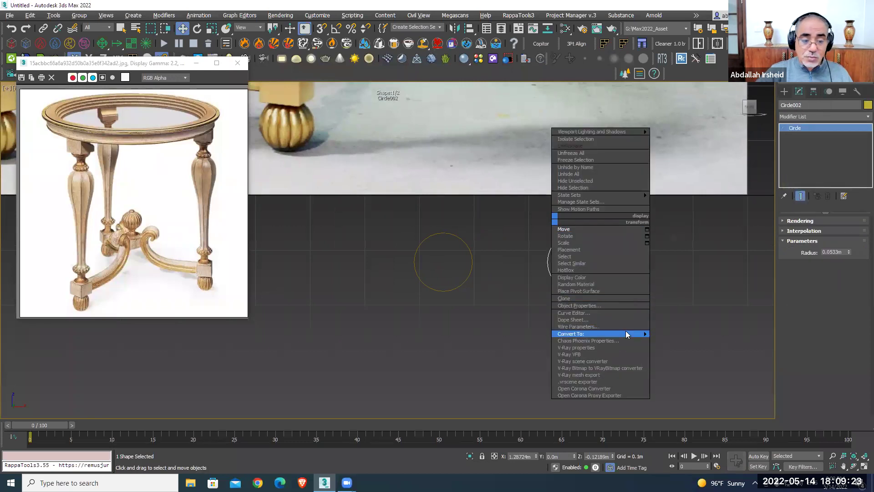
{"action": "key", "text": "Escape"}
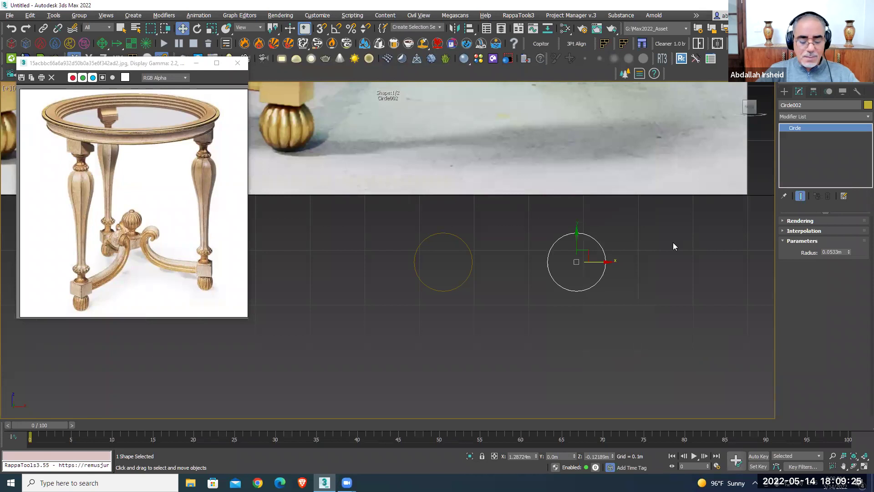
{"action": "key", "text": "Delete"}
{"action": "left_click", "coordinate": [784, 91]}
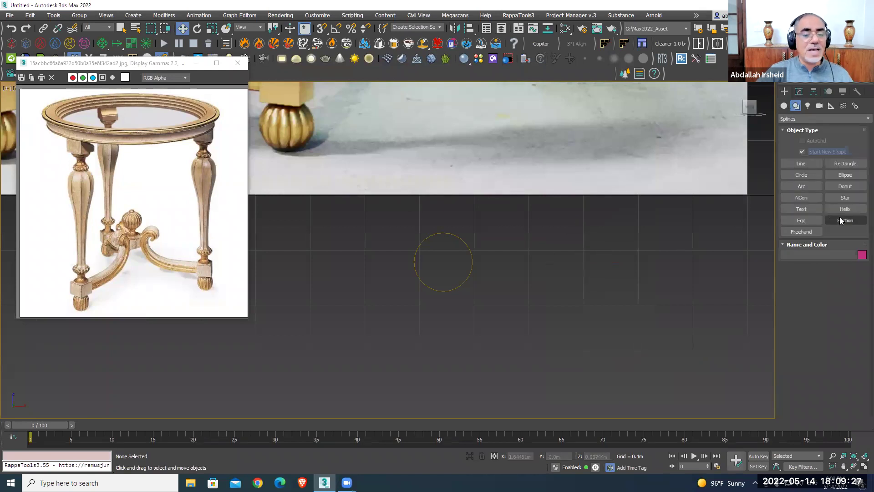
Draw a star shape on the grid and set its Points to 12
{"action": "left_click", "coordinate": [845, 198]}
{"action": "left_click_drag", "start_coordinate": [568, 267], "coordinate": [569, 298]}
{"action": "left_click", "coordinate": [570, 291]}
{"action": "left_click_drag", "start_coordinate": [852, 328], "coordinate": [851, 326]}
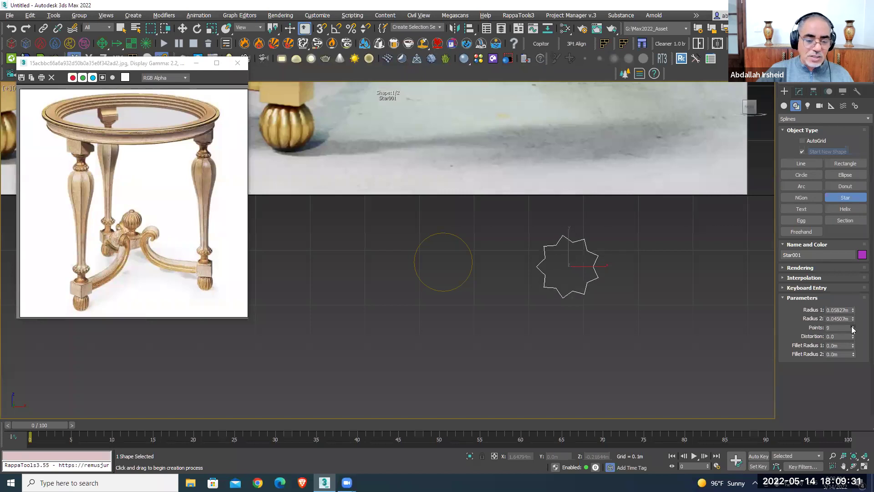
{"action": "left_click", "coordinate": [852, 327]}
{"action": "scroll", "coordinate": [553, 275], "scroll_direction": "up", "scroll_amount": 4}
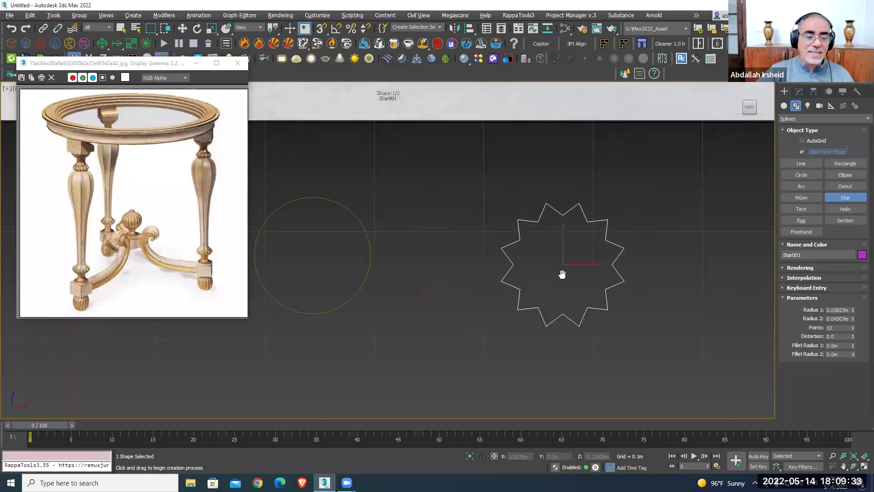
{"action": "scroll", "coordinate": [558, 280], "scroll_direction": "down", "scroll_amount": 2}
{"action": "scroll", "coordinate": [554, 268], "scroll_direction": "up", "scroll_amount": 2}
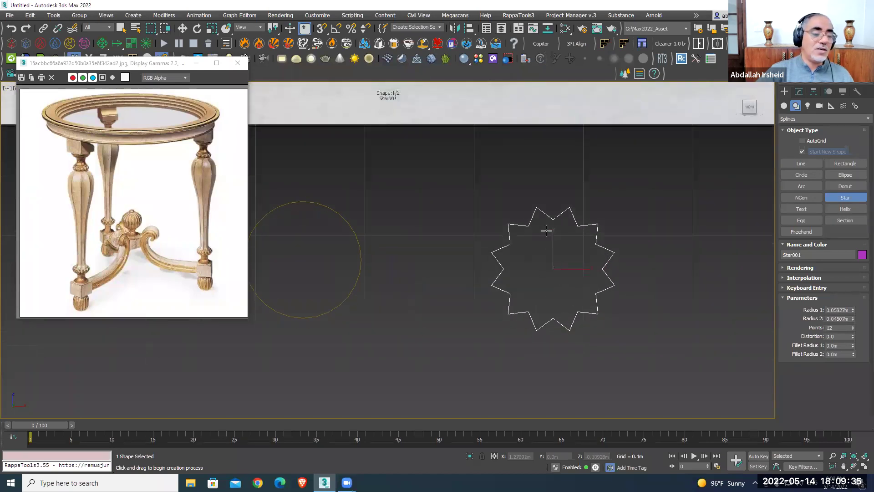
Convert Star001 to an editable spline
{"action": "key", "text": "w"}
{"action": "right_click", "coordinate": [551, 210]}
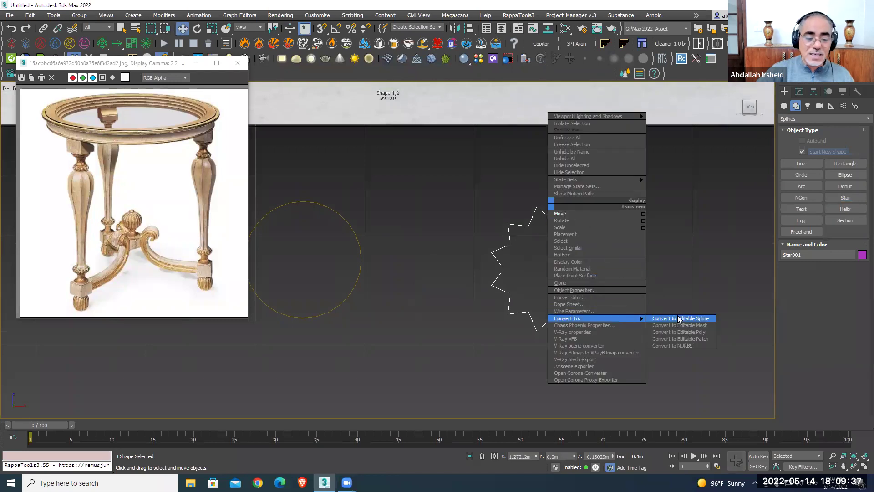
{"action": "left_click", "coordinate": [683, 315]}
In Vertex mode, select the star's 12 inner vertices
{"action": "key", "text": "1"}
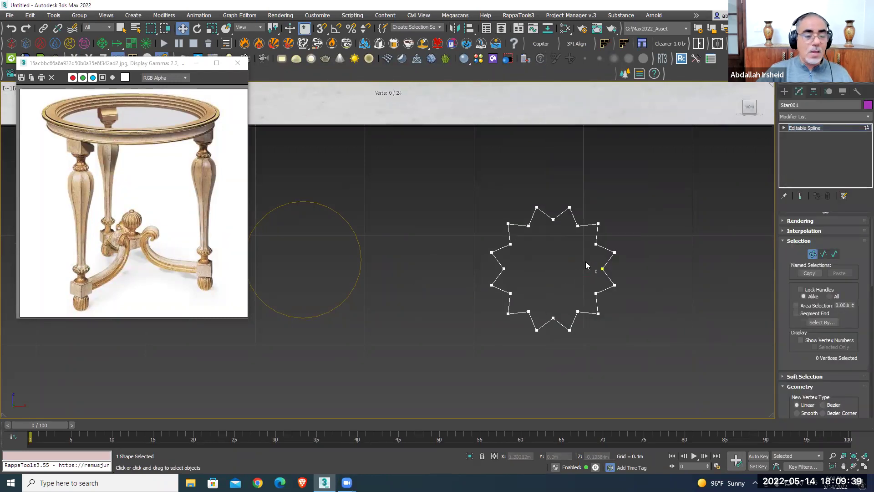
{"action": "scroll", "coordinate": [585, 261], "scroll_direction": "up", "scroll_amount": 2}
{"action": "middle_click_drag", "start_coordinate": [587, 251], "coordinate": [587, 249]}
{"action": "middle_click_drag", "start_coordinate": [513, 320], "coordinate": [527, 321]}
{"action": "key", "text": "q"}
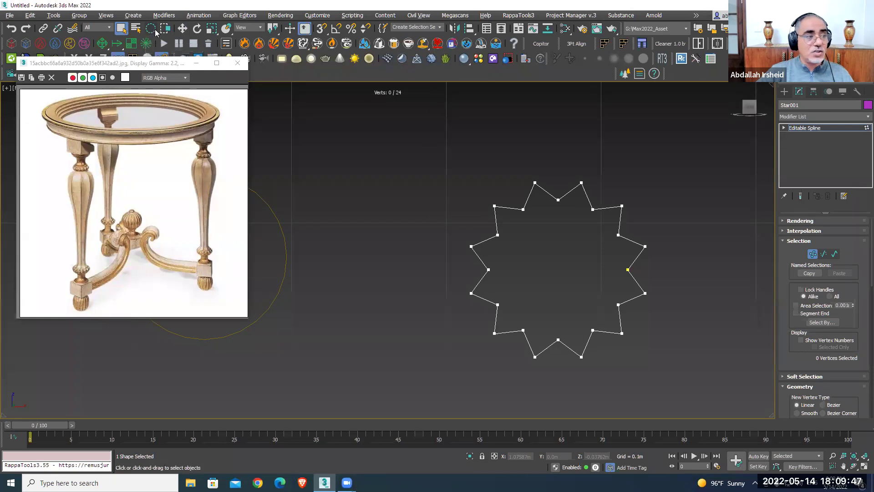
{"action": "mouse_move", "coordinate": [556, 272]}
{"action": "left_mouse_down"}
{"action": "mouse_move", "coordinate": [554, 344]}
{"action": "mouse_move", "coordinate": [590, 291]}
{"action": "left_mouse_up"}
{"action": "mouse_move", "coordinate": [560, 242]}
{"action": "middle_mouse_down"}
{"action": "mouse_move", "coordinate": [601, 253]}
{"action": "mouse_move", "coordinate": [590, 239]}
{"action": "middle_mouse_up"}
{"action": "right_click", "coordinate": [544, 164]}
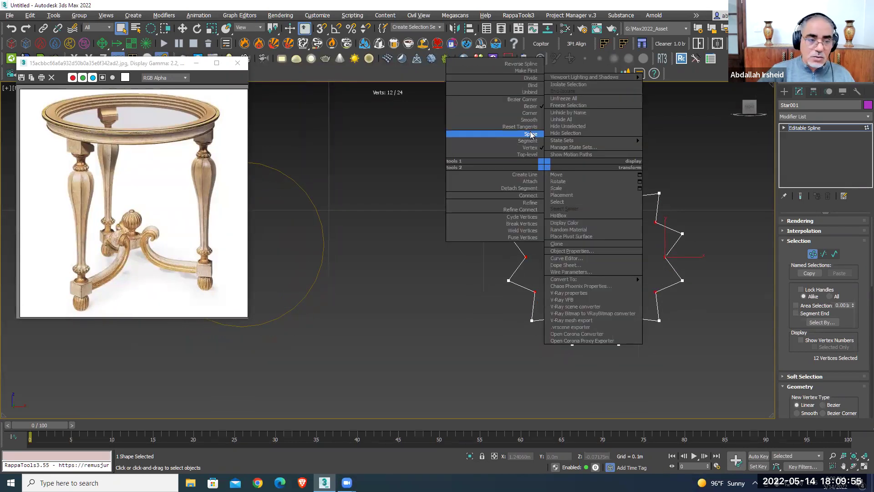
{"action": "middle_click_drag", "start_coordinate": [628, 204], "coordinate": [606, 228]}
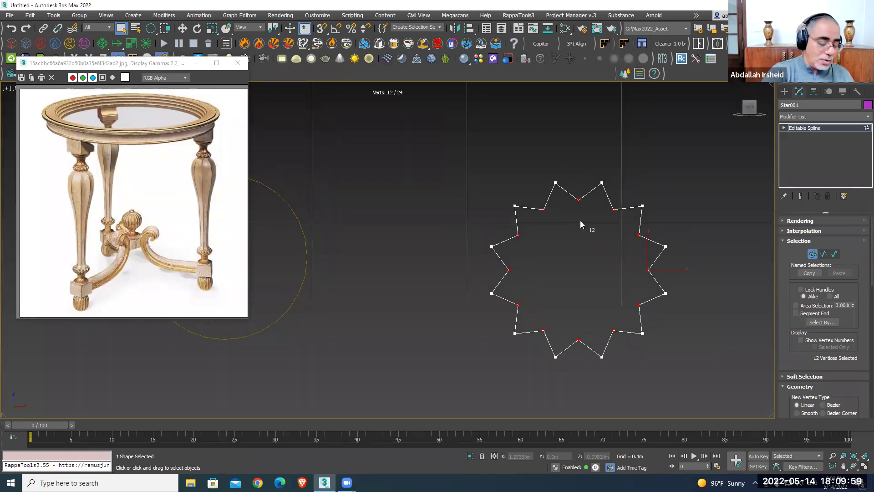
Invert to the 12 outer points and scale them inward about the selection center
{"action": "key", "text": "ctrl+i"}
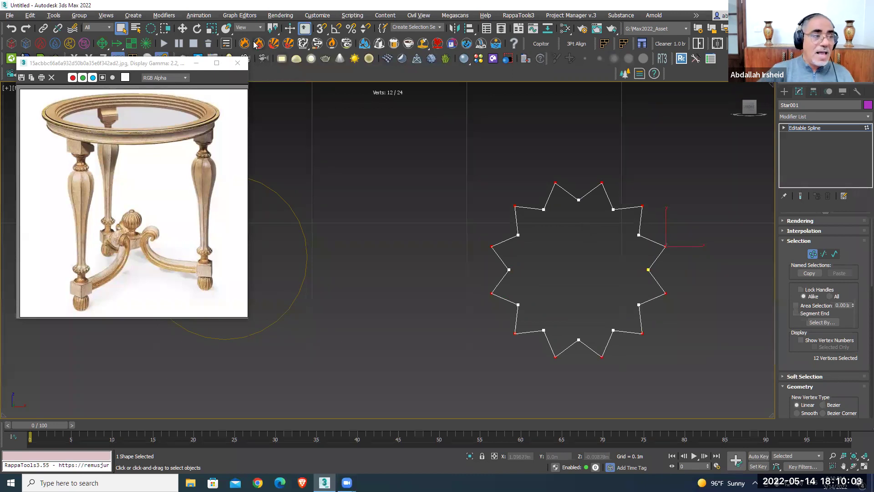
{"action": "left_click", "coordinate": [212, 29]}
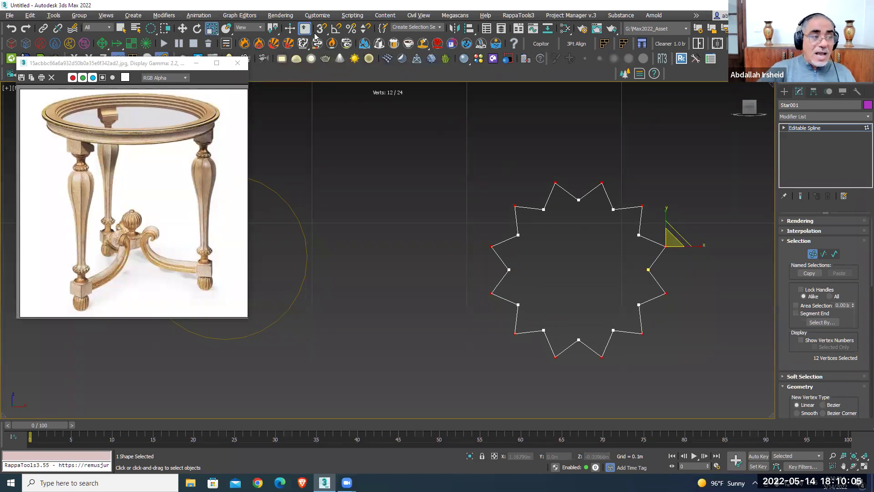
{"action": "left_click_drag", "start_coordinate": [276, 30], "coordinate": [278, 60]}
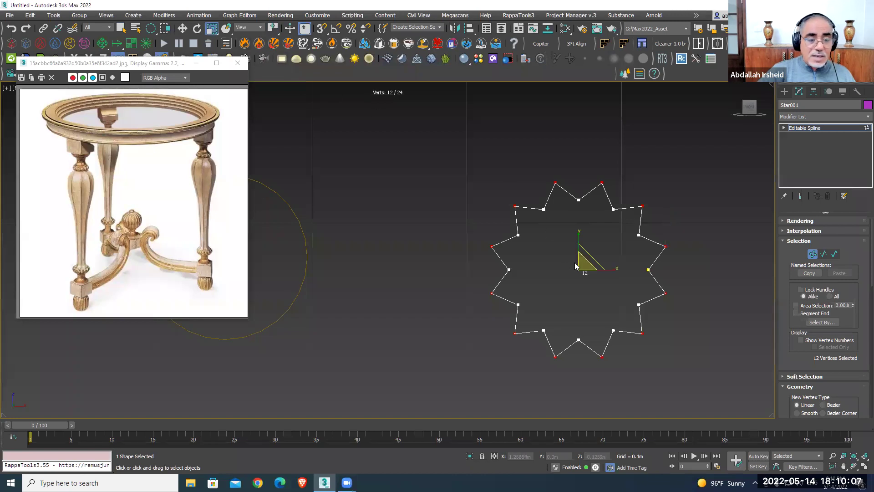
{"action": "left_click_drag", "start_coordinate": [581, 244], "coordinate": [575, 265]}
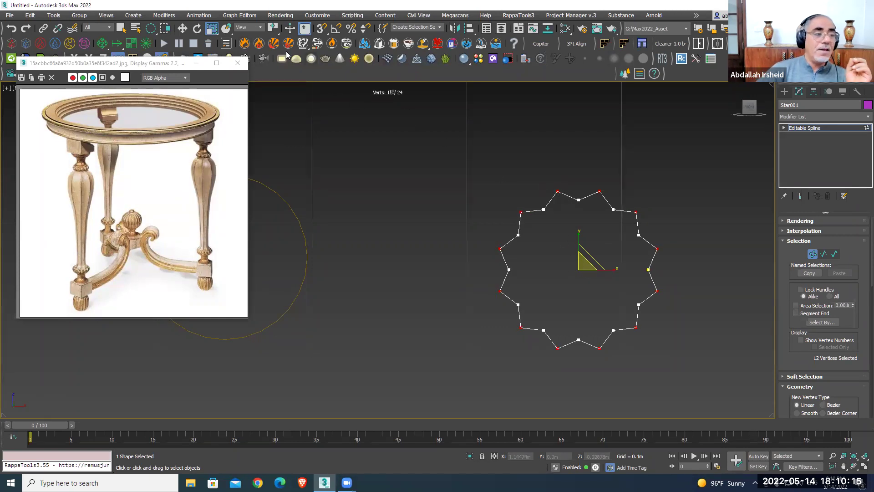
{"action": "left_click_drag", "start_coordinate": [273, 43], "coordinate": [275, 51]}
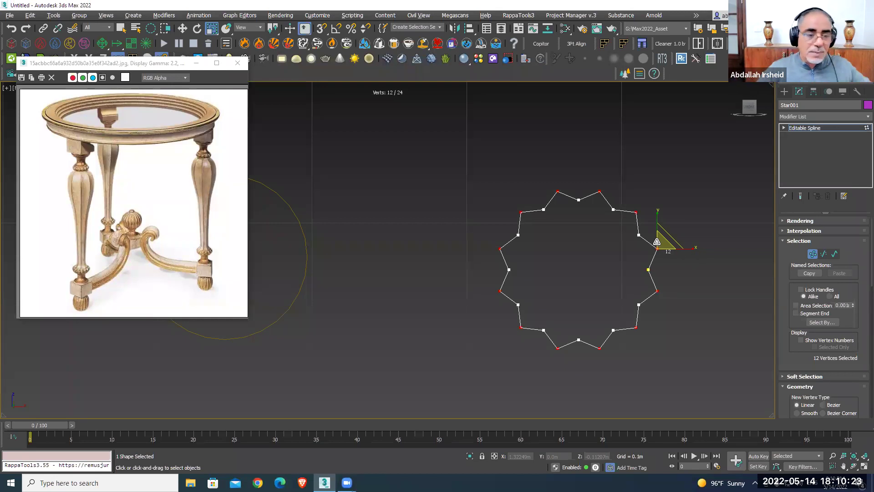
Try Corner and Bezier vertex types on the twelve selected star points
{"action": "right_click", "coordinate": [604, 180]}
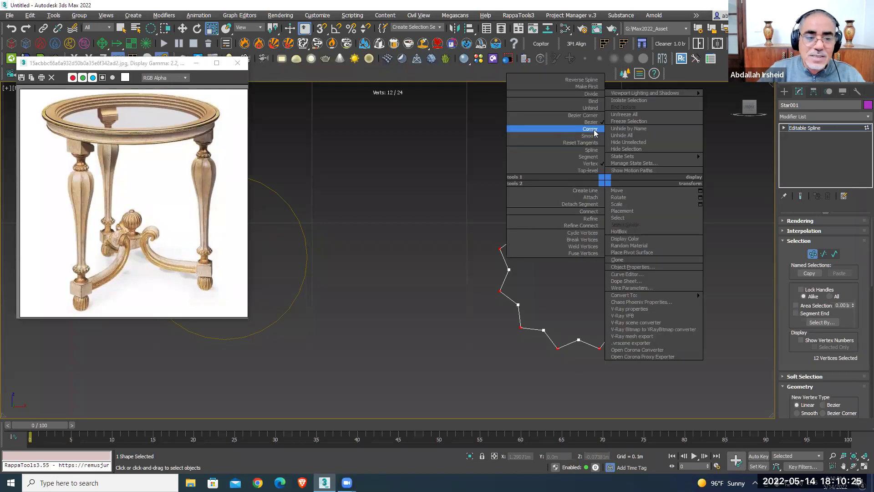
{"action": "left_click", "coordinate": [590, 128]}
{"action": "right_click", "coordinate": [589, 173]}
{"action": "left_click", "coordinate": [575, 117]}
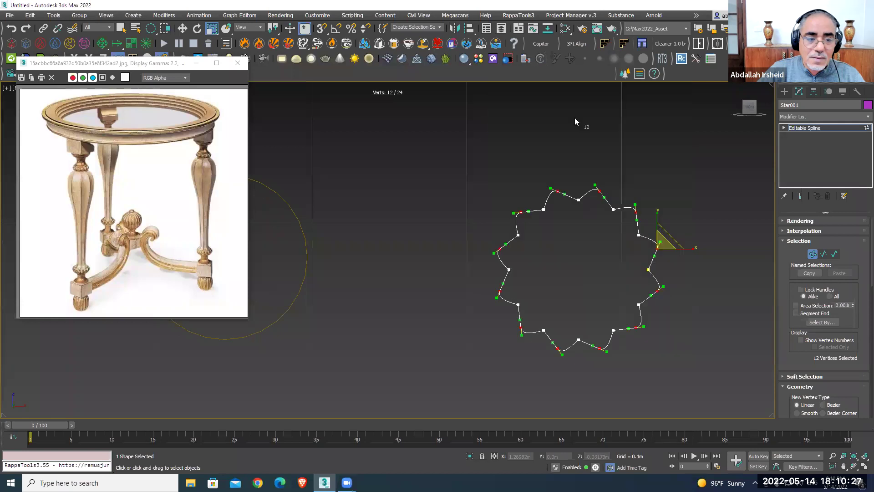
{"action": "right_click", "coordinate": [586, 189]}
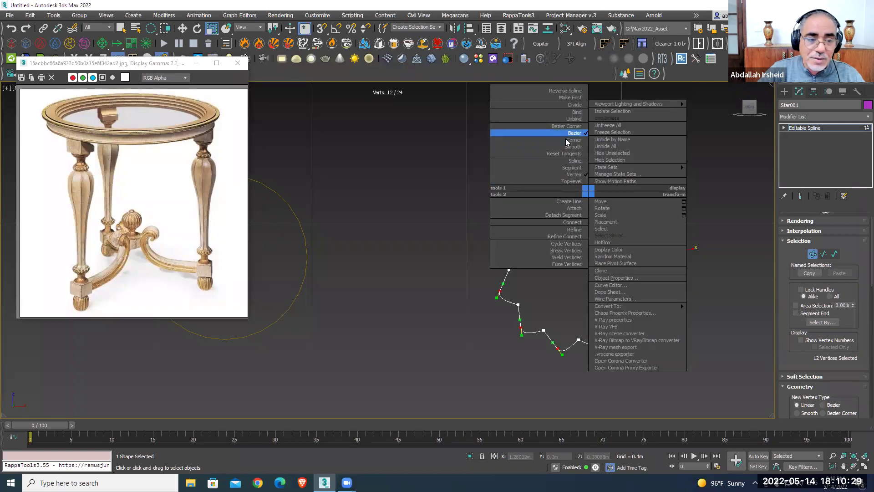
{"action": "left_click", "coordinate": [569, 137]}
{"action": "right_click", "coordinate": [574, 181]}
{"action": "left_click", "coordinate": [559, 122]}
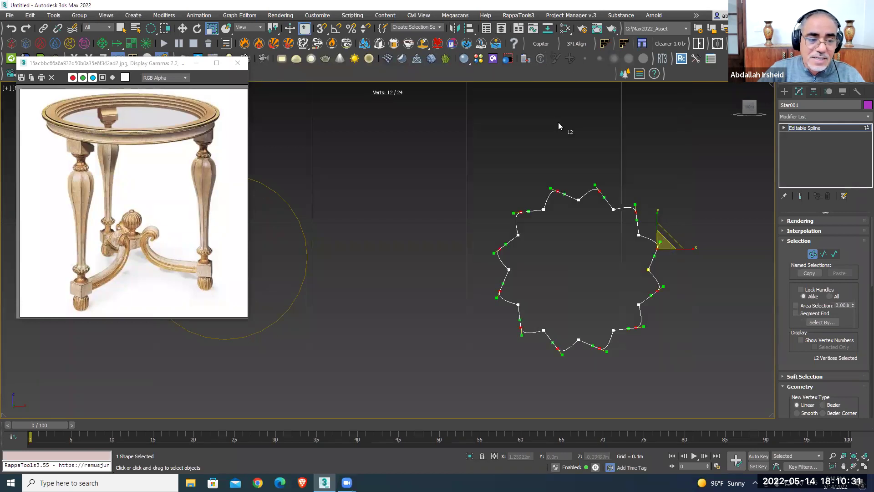
Compare Smooth and Corner, then settle the selected points back on Bezier
{"action": "right_click", "coordinate": [580, 175]}
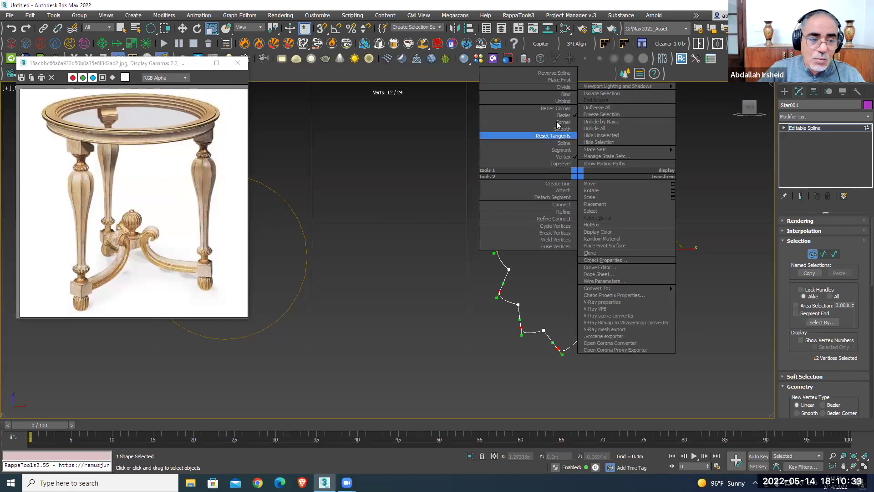
{"action": "left_click", "coordinate": [561, 128]}
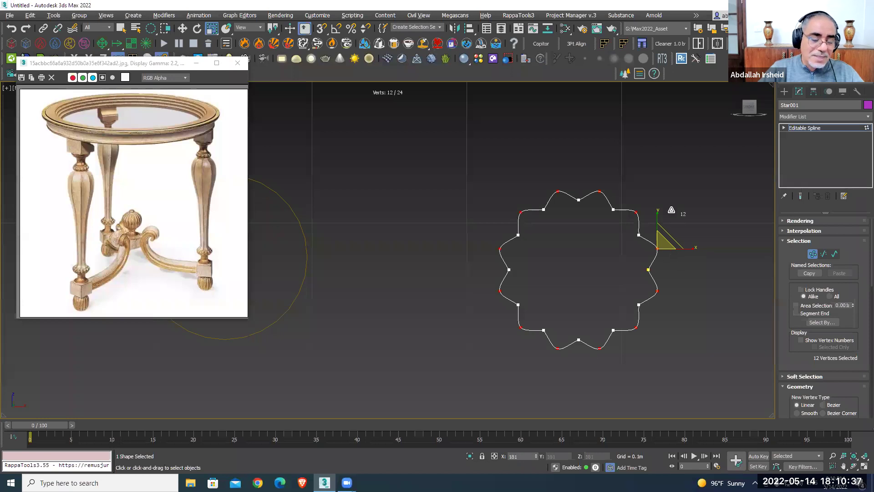
{"action": "right_click", "coordinate": [584, 175]}
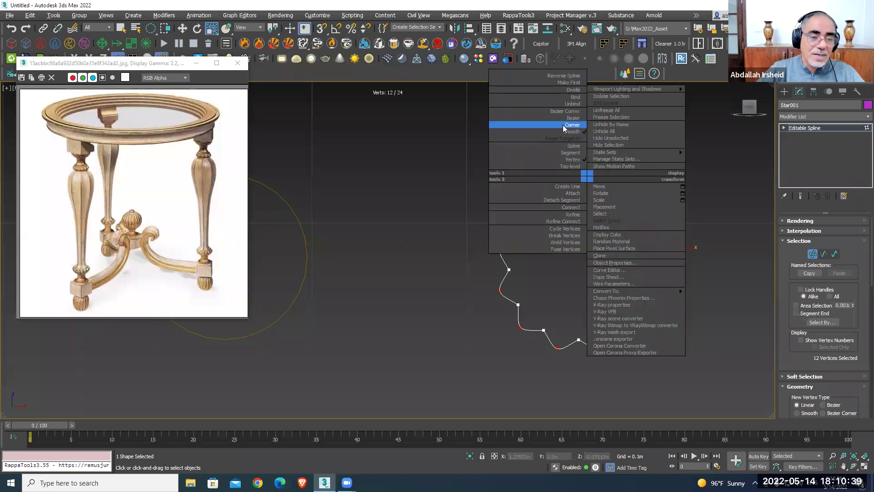
{"action": "left_click", "coordinate": [565, 127]}
{"action": "right_click", "coordinate": [580, 175]}
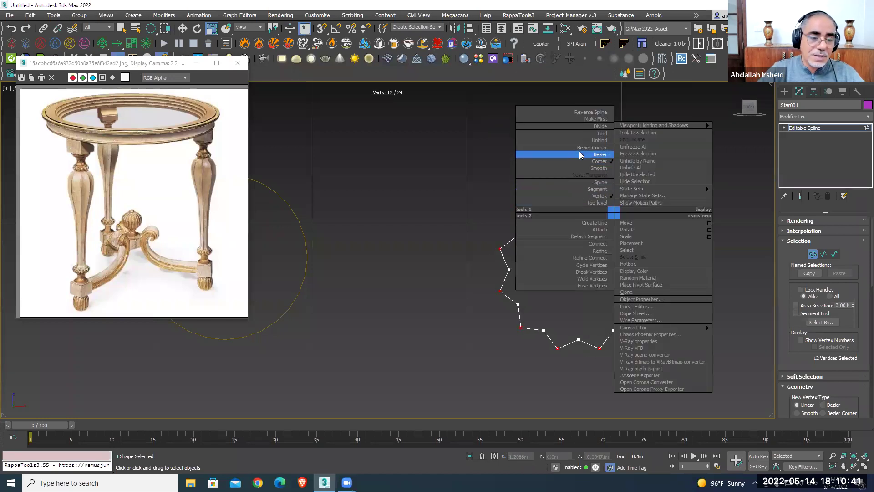
{"action": "left_click", "coordinate": [579, 151]}
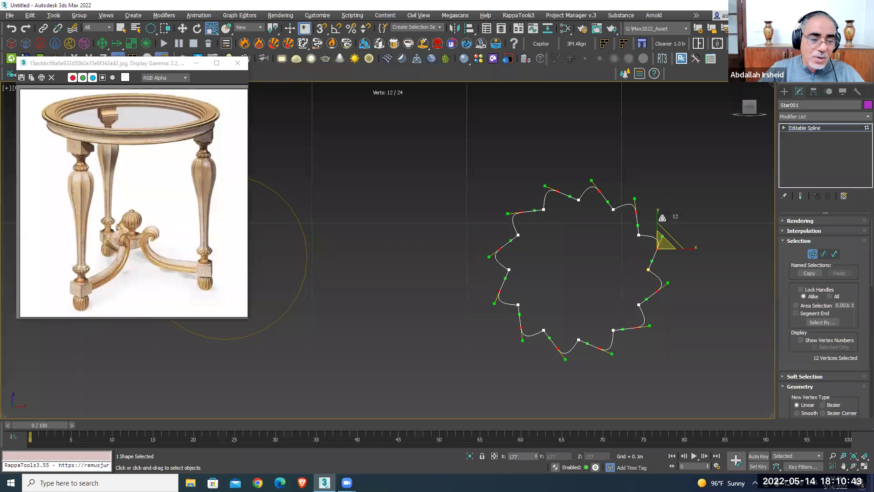
Pick the star's top vertex and drag vertex 12's tangent handle horizontal
{"action": "scroll", "coordinate": [592, 186], "scroll_direction": "up", "scroll_amount": 2}
{"action": "left_click", "coordinate": [587, 179]}
{"action": "key", "text": "w"}
{"action": "left_click_drag", "start_coordinate": [646, 204], "coordinate": [637, 212]}
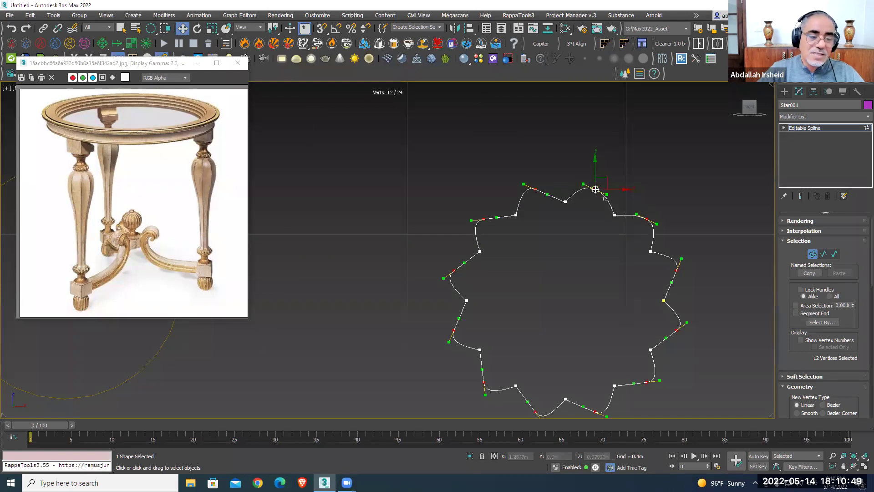
Make the selected star points corners and scale them inward to 75% about their own centre
{"action": "right_click", "coordinate": [619, 197]}
{"action": "left_click", "coordinate": [580, 144]}
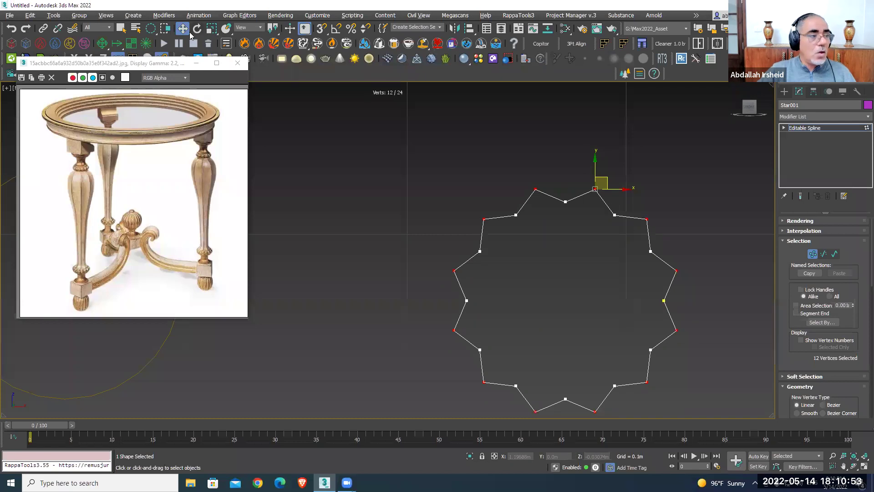
{"action": "middle_click_drag", "start_coordinate": [595, 225], "coordinate": [590, 193]}
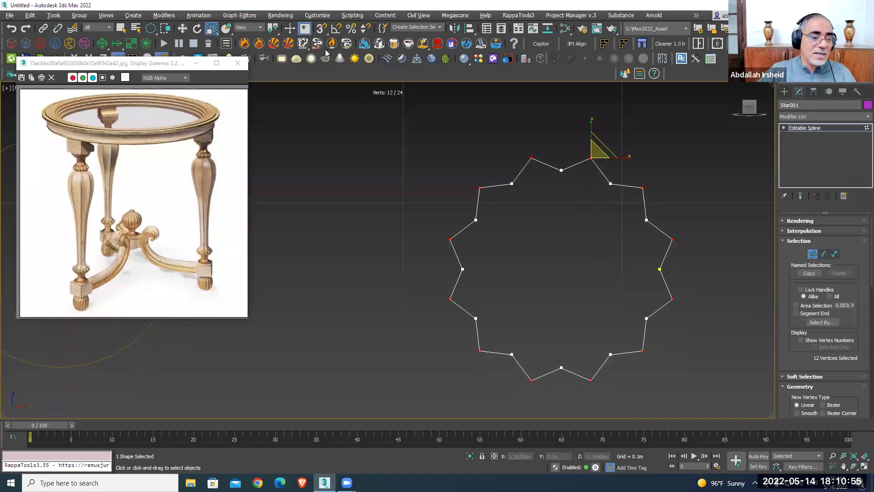
{"action": "left_click", "coordinate": [275, 57]}
{"action": "left_click_drag", "start_coordinate": [568, 260], "coordinate": [567, 278]}
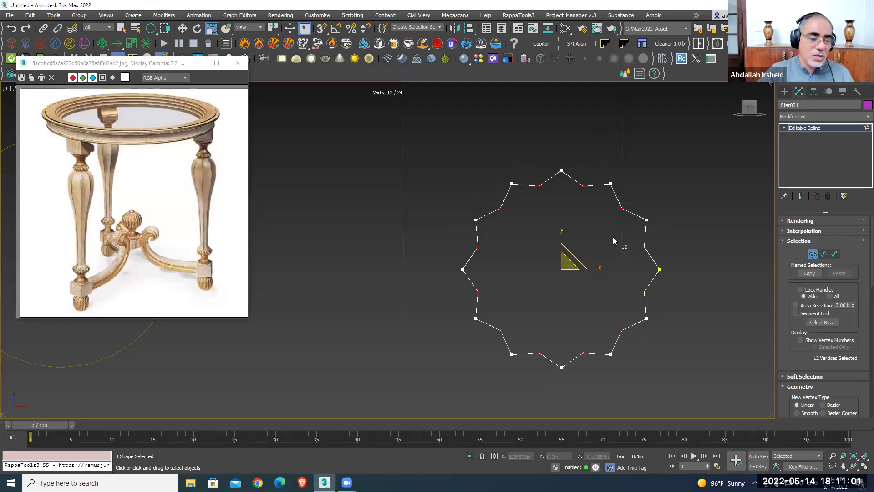
Invert the selection to the 12 outer points and set them Smooth, then Bezier
{"action": "key", "text": "ctrl+i"}
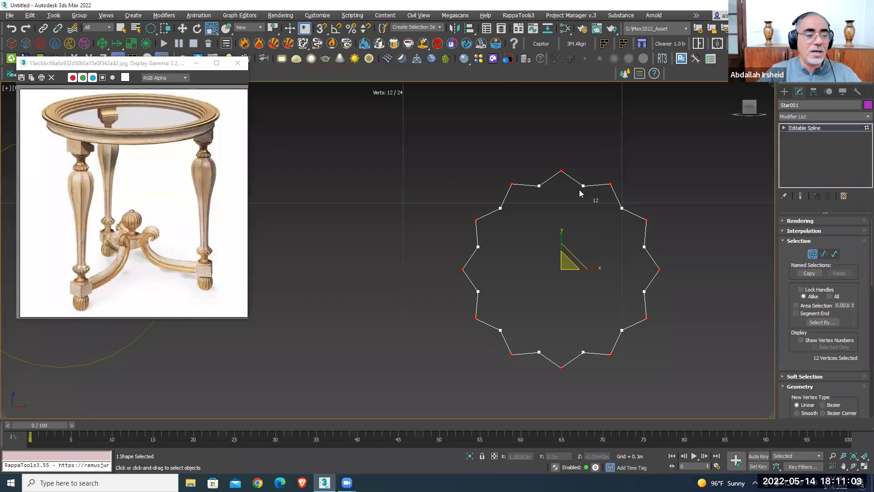
{"action": "right_click", "coordinate": [560, 182]}
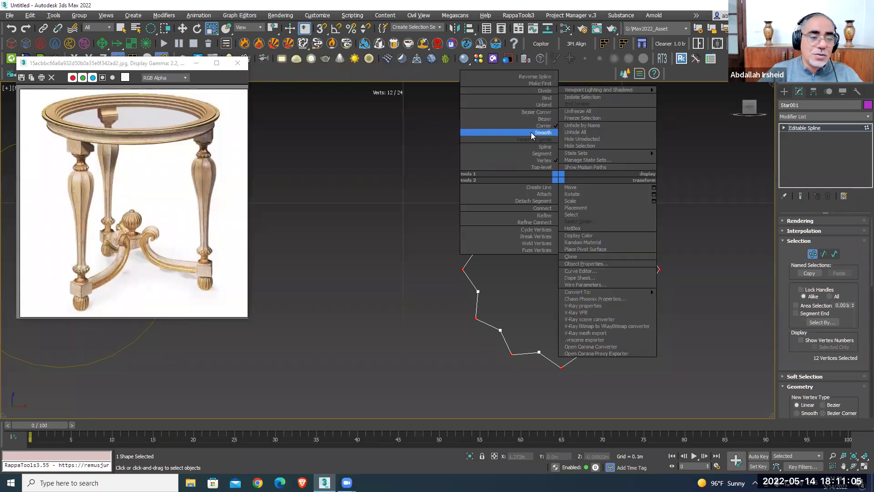
{"action": "left_click", "coordinate": [533, 132]}
{"action": "right_click", "coordinate": [565, 179]}
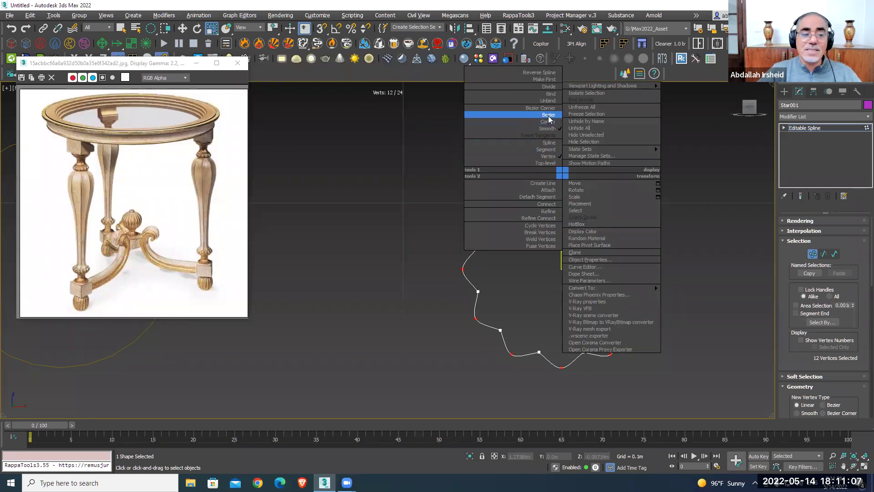
{"action": "left_click", "coordinate": [547, 117]}
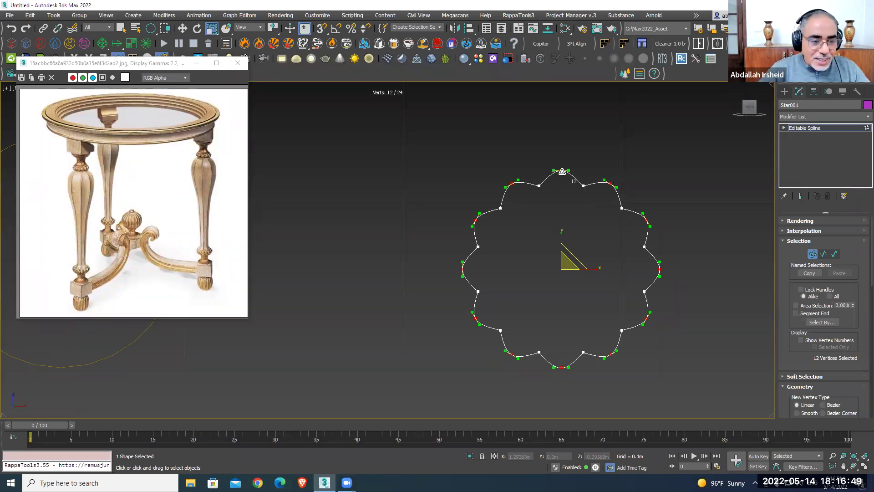
Test scaling the selected points, change the scale pivot, and lengthen their tangent handles to 204%
{"action": "scroll", "coordinate": [563, 172], "scroll_direction": "up", "scroll_amount": 3}
{"action": "scroll", "coordinate": [564, 177], "scroll_direction": "down", "scroll_amount": 5}
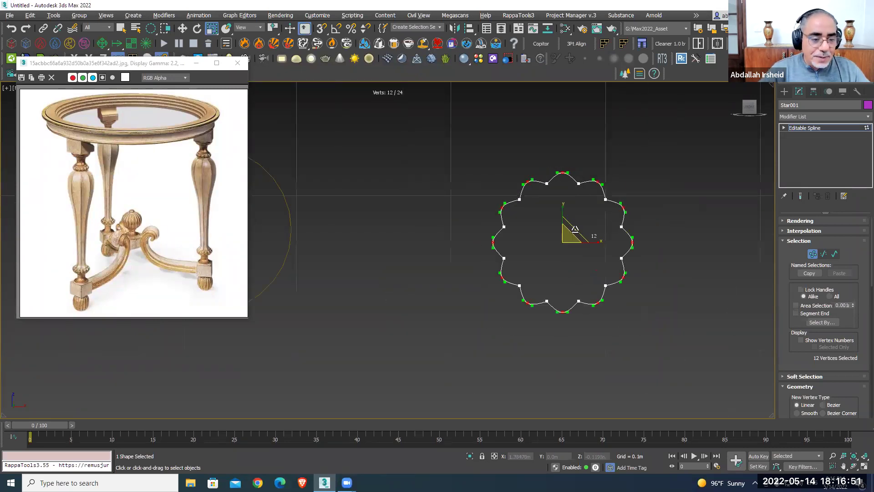
{"action": "scroll", "coordinate": [575, 229], "scroll_direction": "up", "scroll_amount": 2}
{"action": "left_click_drag", "start_coordinate": [564, 239], "coordinate": [568, 236]}
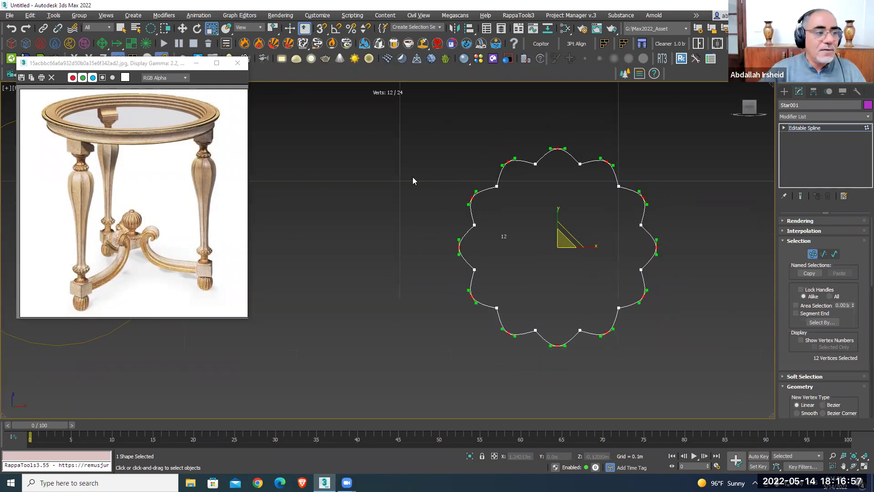
{"action": "left_click_drag", "start_coordinate": [274, 30], "coordinate": [274, 44]}
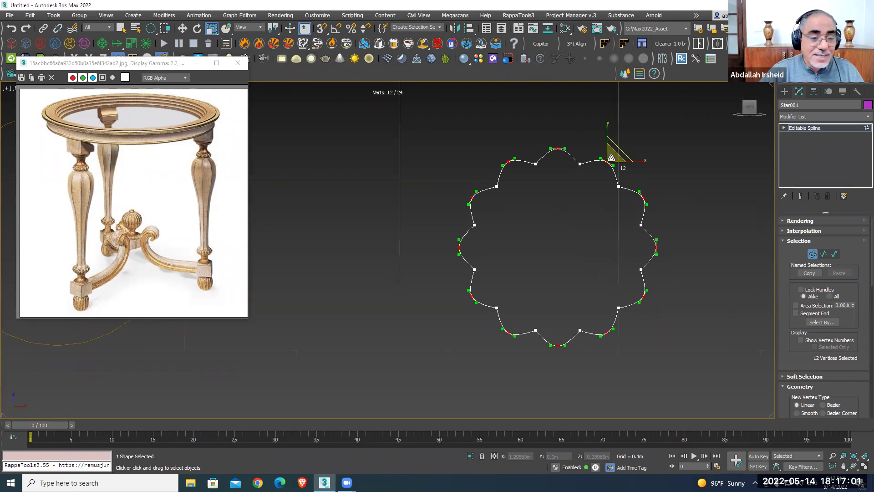
{"action": "scroll", "coordinate": [611, 156], "scroll_direction": "up", "scroll_amount": 2}
{"action": "left_click_drag", "start_coordinate": [617, 152], "coordinate": [616, 104]}
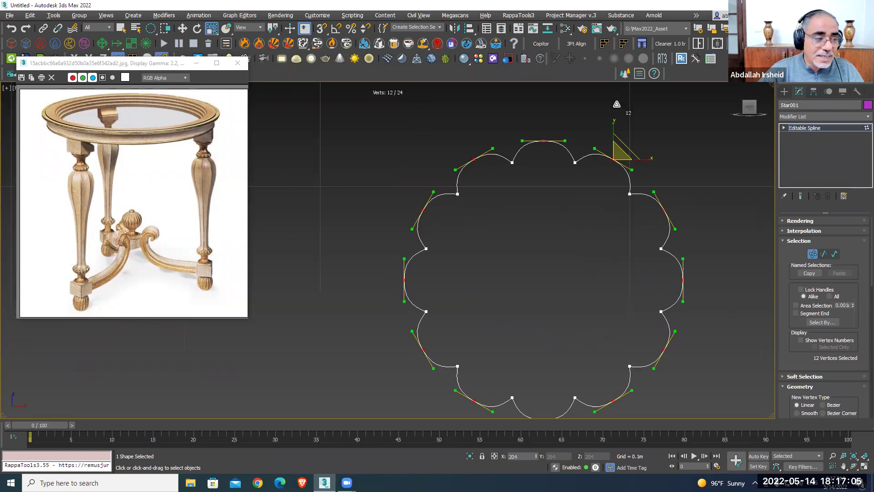
Scale the star's curve handles back slightly inward to about 93%
{"action": "scroll", "coordinate": [204, 285], "scroll_direction": "up", "scroll_amount": 3}
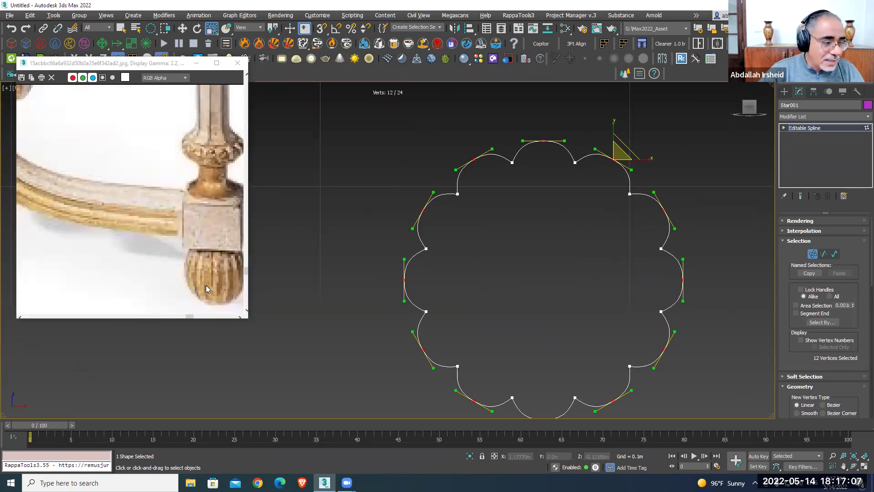
{"action": "scroll", "coordinate": [206, 285], "scroll_direction": "down", "scroll_amount": 3}
{"action": "scroll", "coordinate": [387, 272], "scroll_direction": "down", "scroll_amount": 3}
{"action": "scroll", "coordinate": [387, 271], "scroll_direction": "down", "scroll_amount": 3}
{"action": "scroll", "coordinate": [387, 272], "scroll_direction": "up", "scroll_amount": 3}
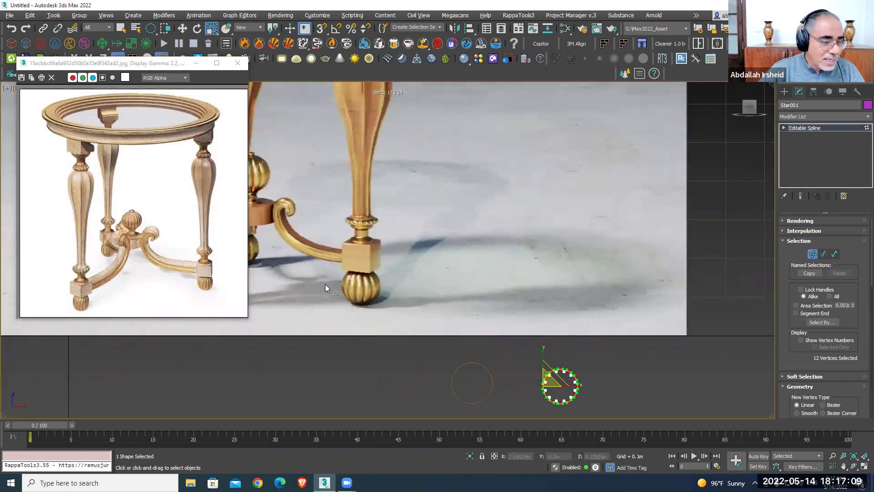
{"action": "scroll", "coordinate": [325, 284], "scroll_direction": "up", "scroll_amount": 3}
{"action": "scroll", "coordinate": [437, 233], "scroll_direction": "up", "scroll_amount": 2}
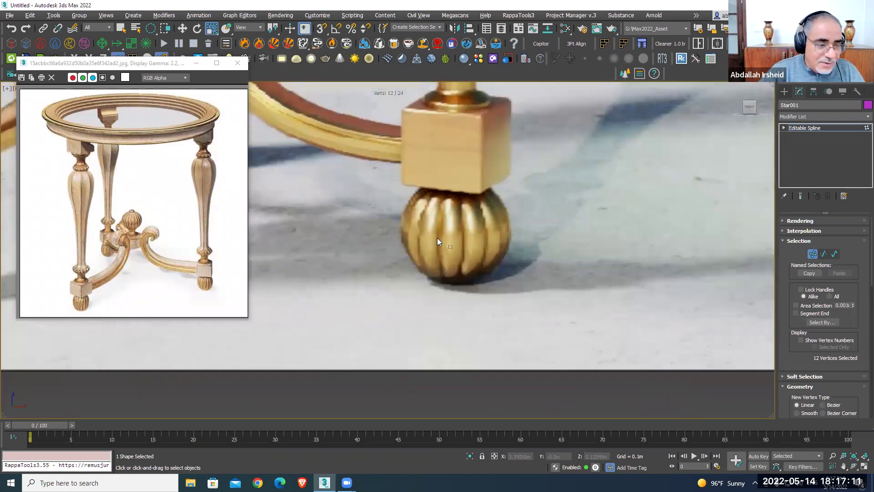
{"action": "scroll", "coordinate": [423, 248], "scroll_direction": "down", "scroll_amount": 3}
{"action": "scroll", "coordinate": [424, 249], "scroll_direction": "down", "scroll_amount": 2}
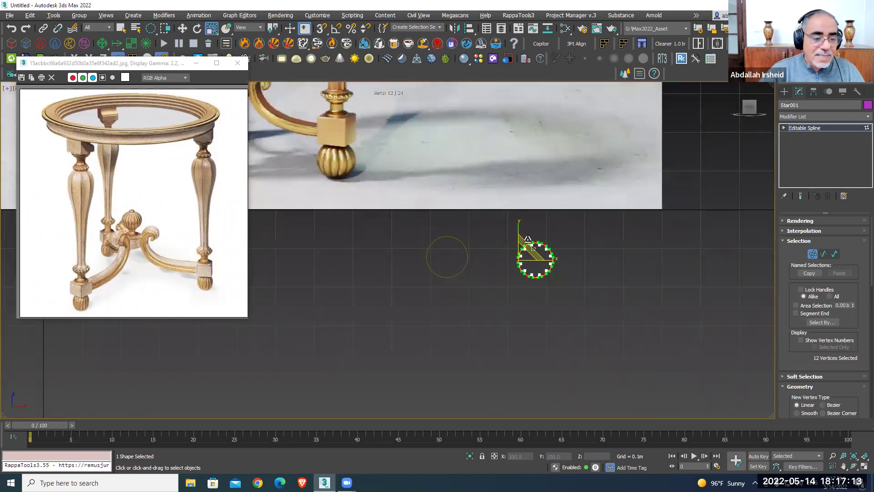
{"action": "scroll", "coordinate": [566, 235], "scroll_direction": "up", "scroll_amount": 3}
{"action": "scroll", "coordinate": [566, 234], "scroll_direction": "up", "scroll_amount": 1}
{"action": "left_click_drag", "start_coordinate": [562, 214], "coordinate": [562, 217]}
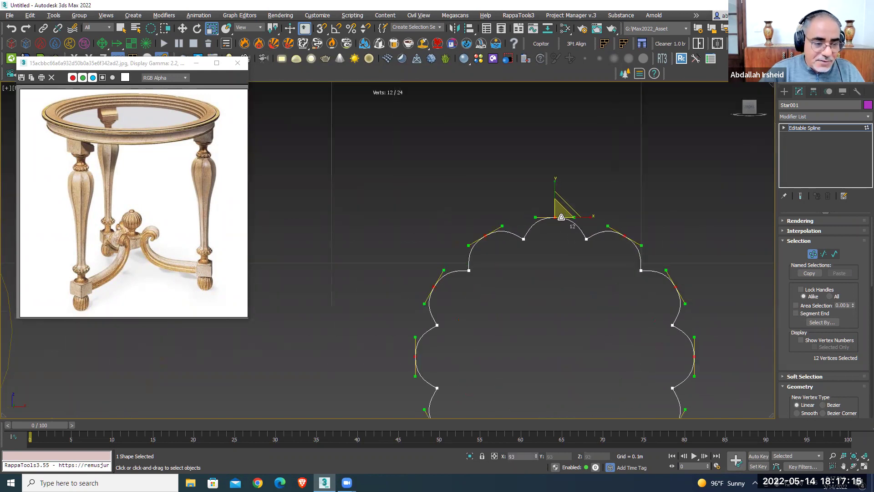
Exit Vertex sub-object mode and frame the circle and star in view
{"action": "left_click", "coordinate": [813, 253]}
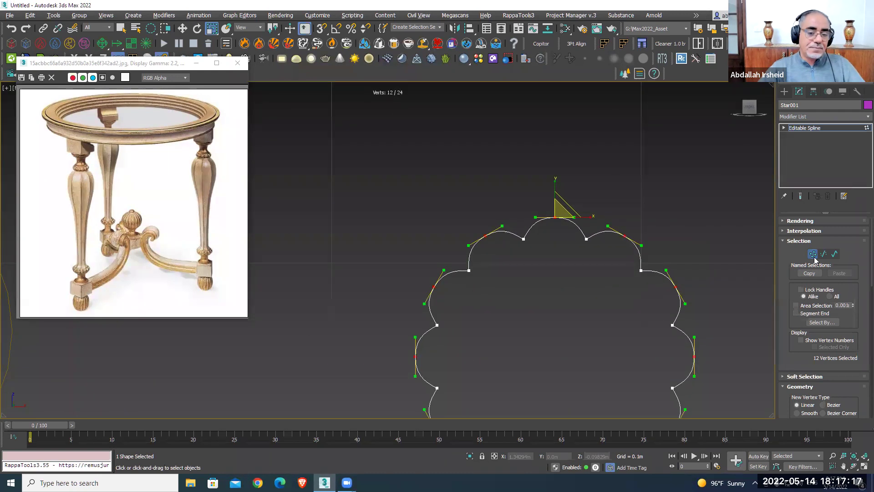
{"action": "scroll", "coordinate": [636, 262], "scroll_direction": "down", "scroll_amount": 3}
{"action": "scroll", "coordinate": [637, 262], "scroll_direction": "down", "scroll_amount": 2}
{"action": "scroll", "coordinate": [597, 266], "scroll_direction": "down", "scroll_amount": 2}
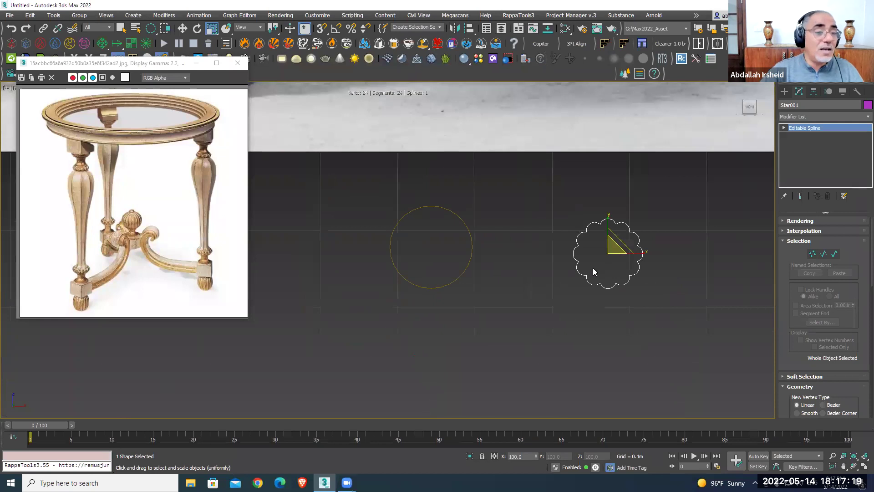
{"action": "scroll", "coordinate": [593, 267], "scroll_direction": "down", "scroll_amount": 2}
{"action": "middle_click_drag", "start_coordinate": [443, 220], "coordinate": [444, 249]}
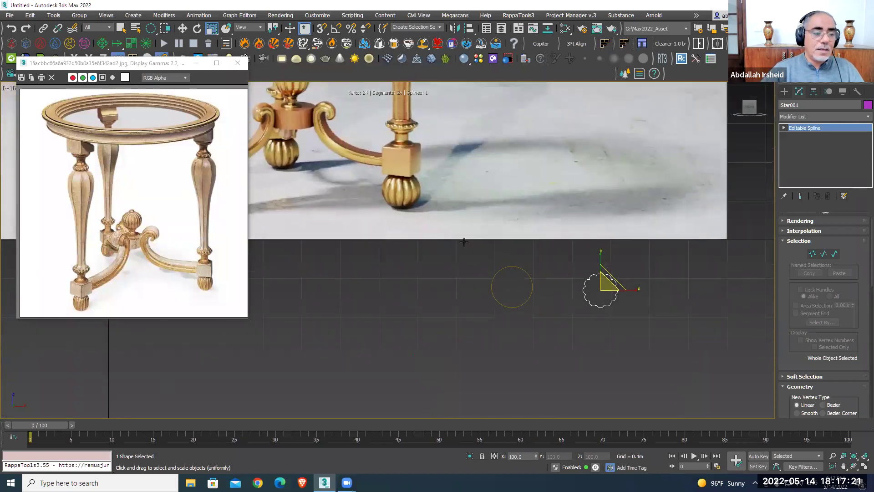
Draw a two-point vertical Line from the base to the top of the ball foot
{"action": "right_click", "coordinate": [517, 260]}
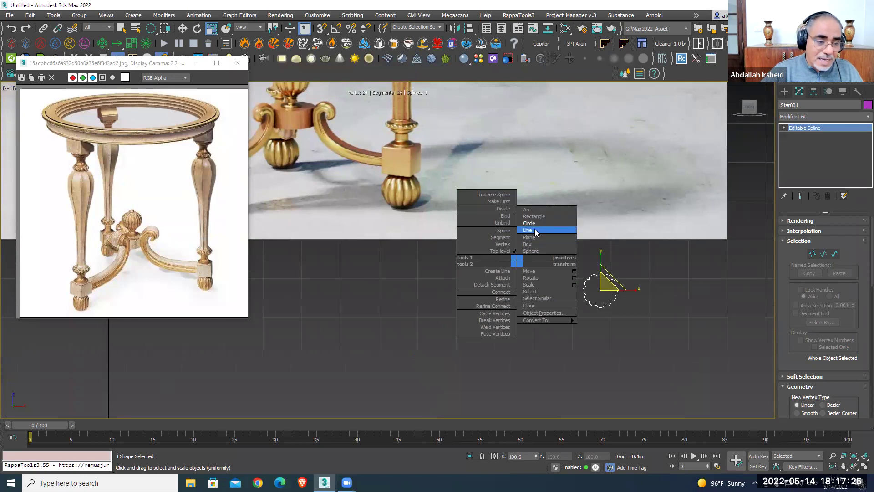
{"action": "left_click", "coordinate": [528, 229]}
{"action": "scroll", "coordinate": [440, 223], "scroll_direction": "up", "scroll_amount": 3}
{"action": "left_click", "coordinate": [429, 222]}
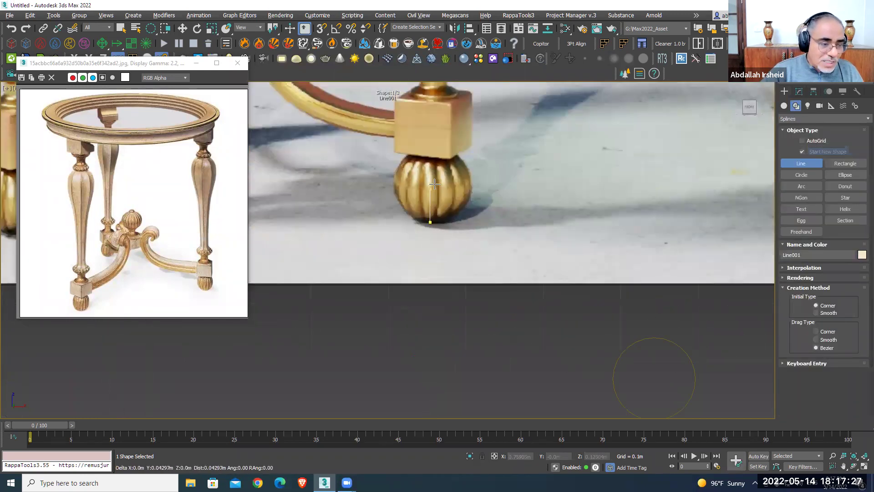
{"action": "left_click", "coordinate": [434, 156]}
{"action": "right_click", "coordinate": [449, 156]}
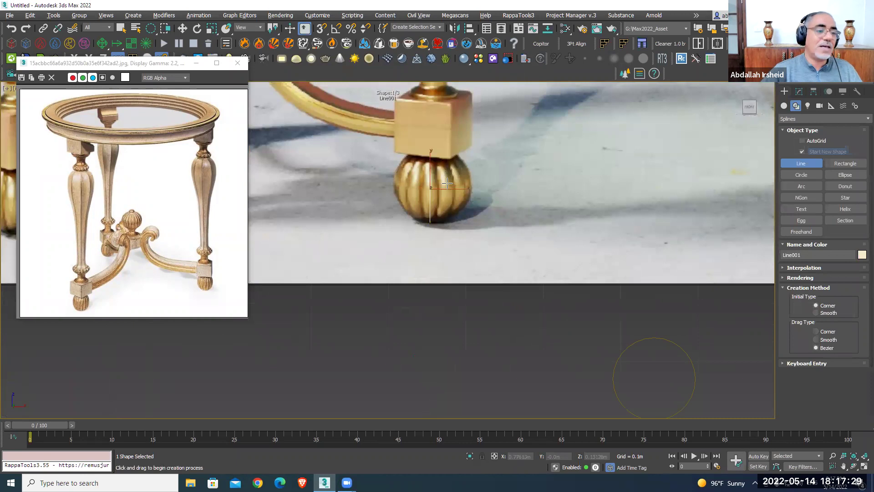
Switch from the scale tool to Select and Move
{"action": "scroll", "coordinate": [451, 182], "scroll_direction": "down", "scroll_amount": 3}
{"action": "key", "text": "r"}
{"action": "right_click", "coordinate": [456, 190]}
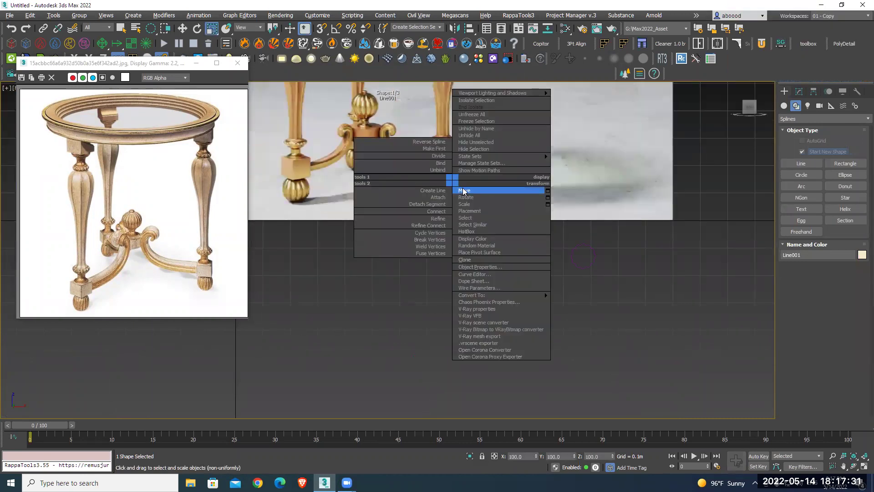
{"action": "left_click", "coordinate": [482, 189]}
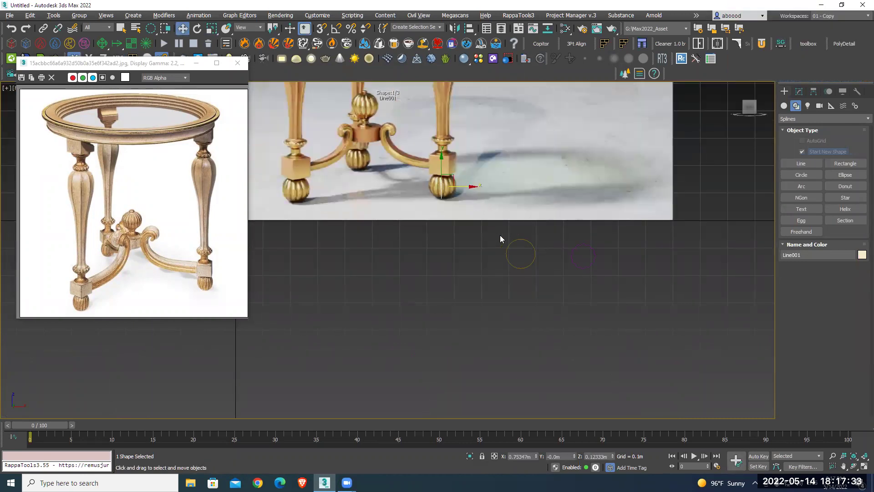
Loft the foot line with the scalloped star as its cross-section shape
{"action": "type", "text": "x"}
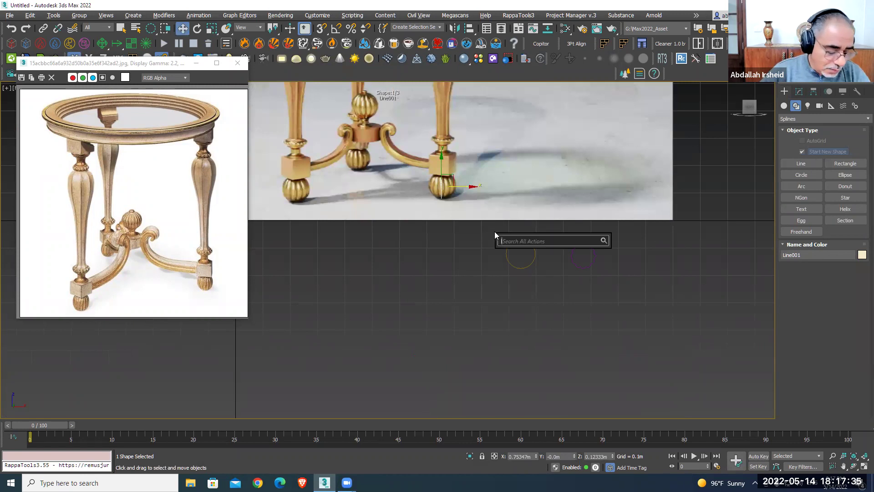
{"action": "type", "text": "loft"}
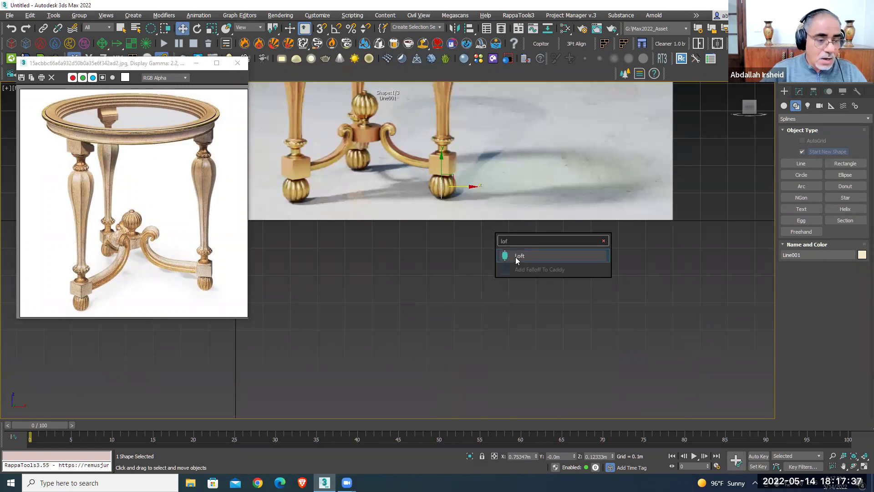
{"action": "left_click", "coordinate": [515, 256]}
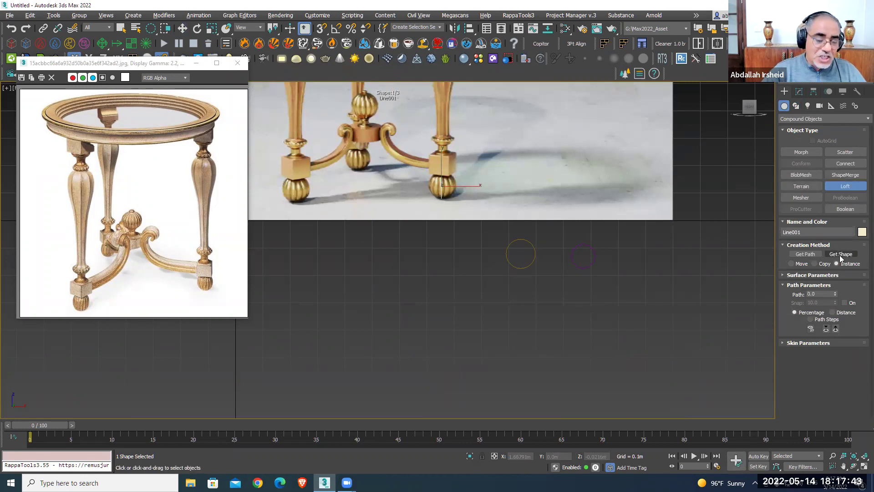
{"action": "left_click", "coordinate": [594, 255]}
{"action": "scroll", "coordinate": [455, 191], "scroll_direction": "up", "scroll_amount": 3}
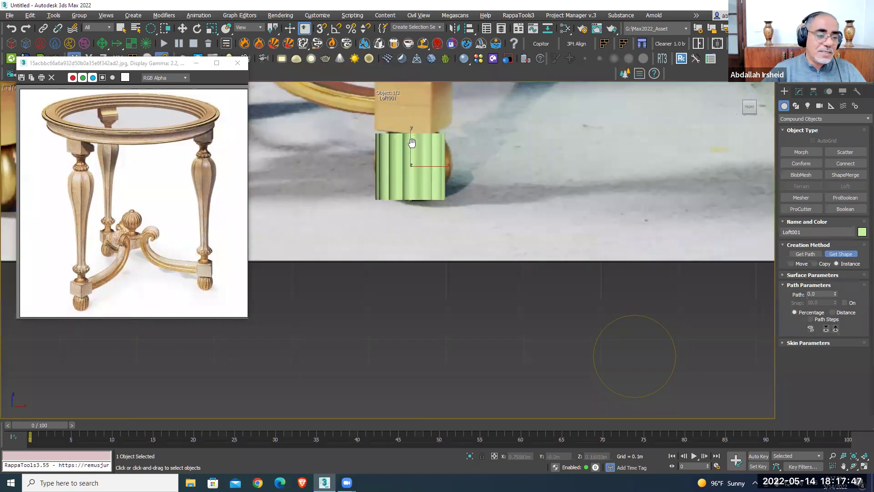
{"action": "scroll", "coordinate": [455, 184], "scroll_direction": "up", "scroll_amount": 2}
Move Circle001 up beside the new lofted column
{"action": "key", "text": "w"}
{"action": "scroll", "coordinate": [455, 183], "scroll_direction": "up", "scroll_amount": 2}
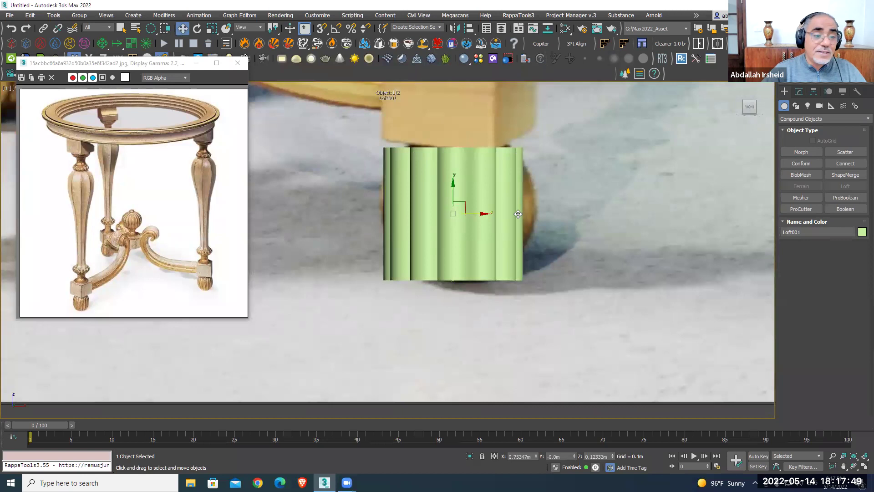
{"action": "scroll", "coordinate": [518, 214], "scroll_direction": "down", "scroll_amount": 3}
{"action": "scroll", "coordinate": [569, 264], "scroll_direction": "down", "scroll_amount": 2}
{"action": "left_click", "coordinate": [643, 322]}
{"action": "left_click_drag", "start_coordinate": [674, 349], "coordinate": [630, 187]}
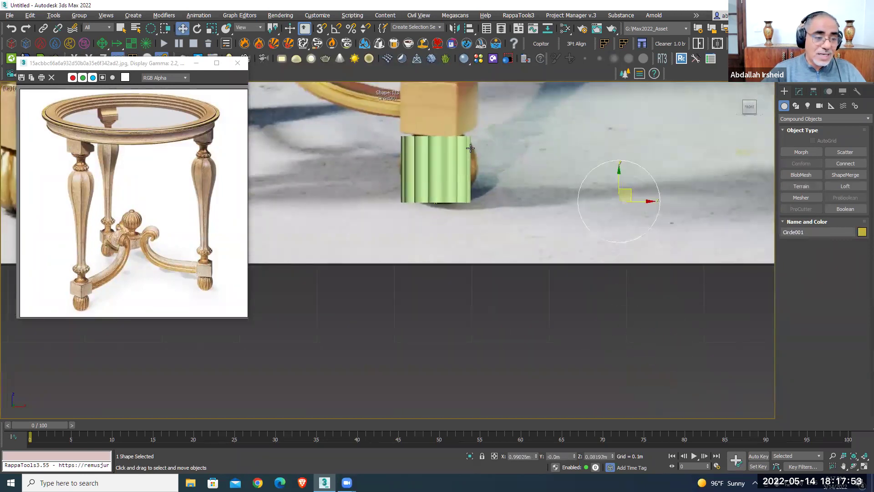
{"action": "scroll", "coordinate": [471, 148], "scroll_direction": "up", "scroll_amount": 2}
{"action": "scroll", "coordinate": [437, 196], "scroll_direction": "down", "scroll_amount": 2}
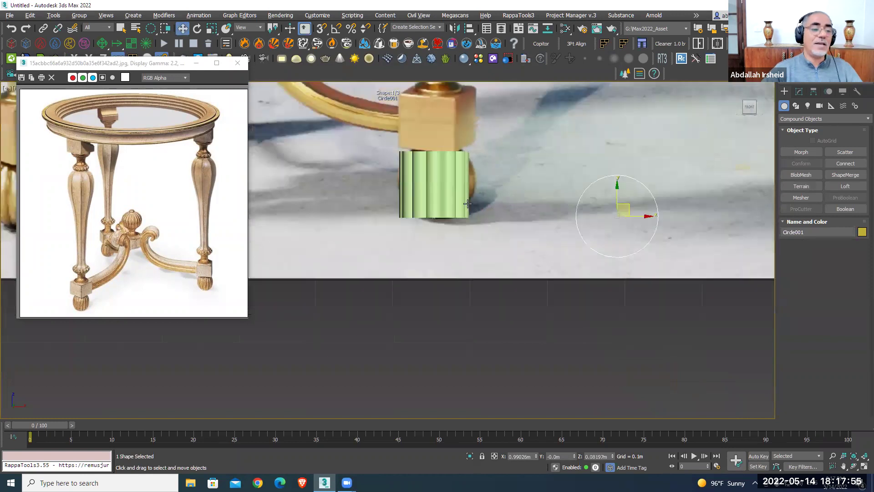
{"action": "scroll", "coordinate": [423, 245], "scroll_direction": "down", "scroll_amount": 2}
Select Loft001 and show its parameters in the Modify panel
{"action": "left_click", "coordinate": [434, 232]}
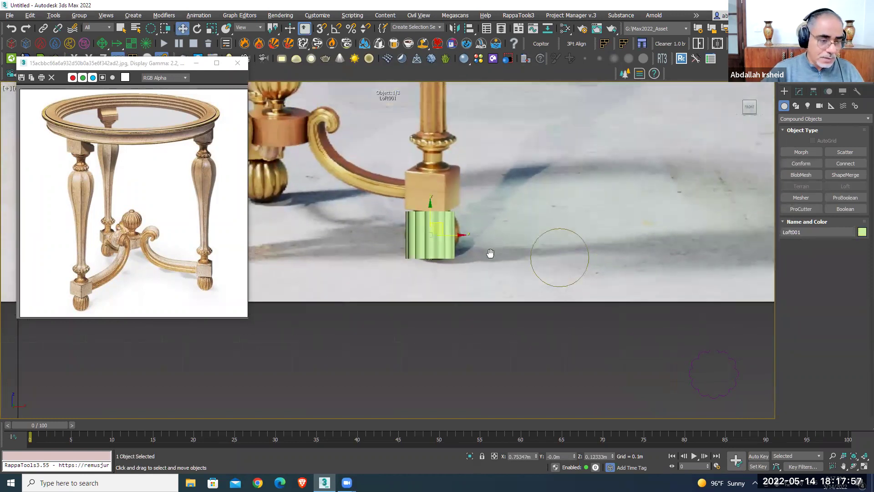
{"action": "middle_click_drag", "start_coordinate": [491, 254], "coordinate": [465, 284]}
{"action": "left_click", "coordinate": [799, 92]}
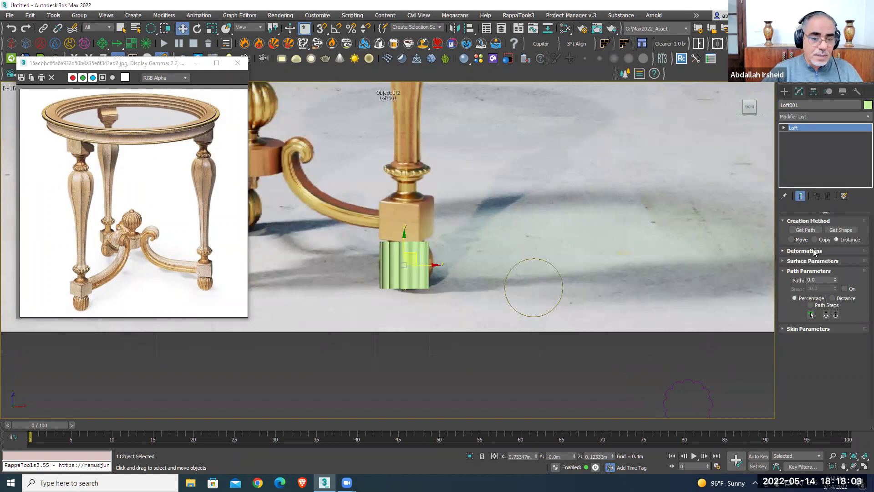
Apply a Fit deformation to Loft001 using Circle001 as the profile to round the bulb
{"action": "left_click", "coordinate": [804, 251]}
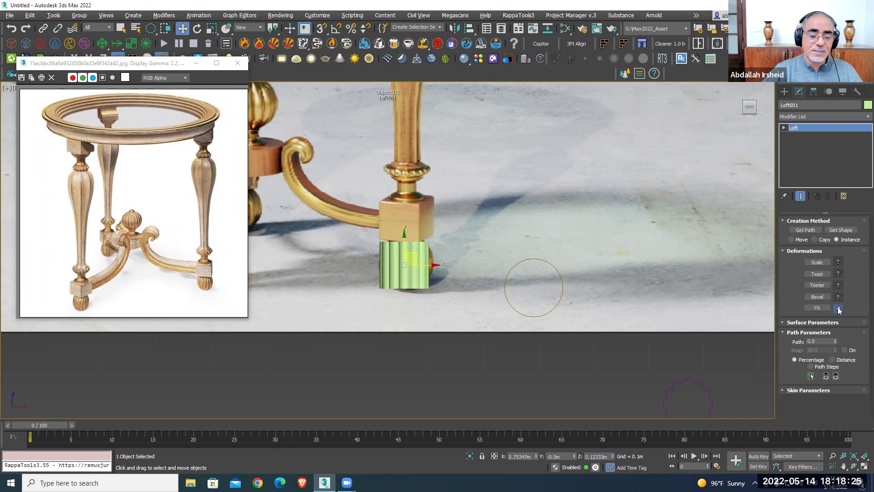
{"action": "left_click", "coordinate": [817, 308]}
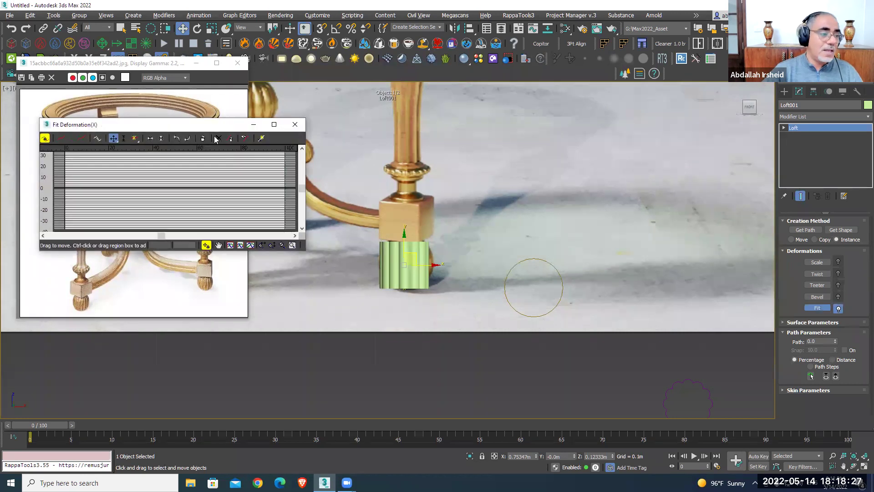
{"action": "left_click_drag", "start_coordinate": [215, 127], "coordinate": [614, 115]}
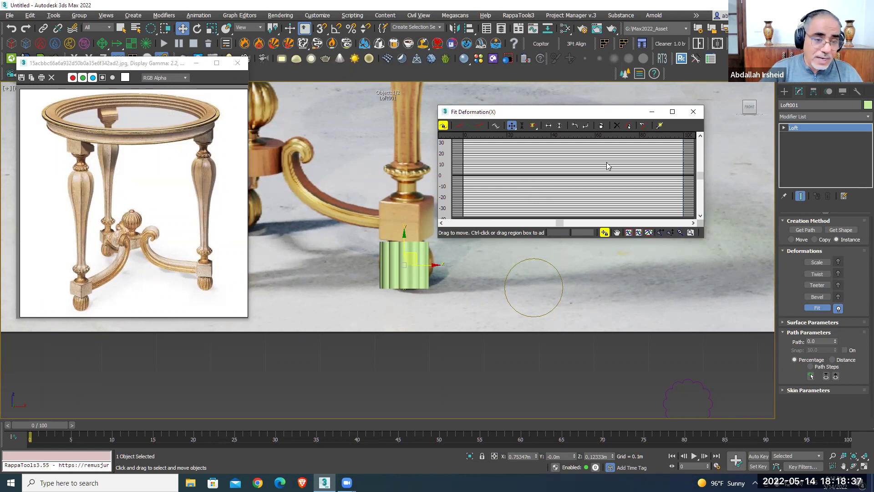
{"action": "left_click", "coordinate": [642, 126]}
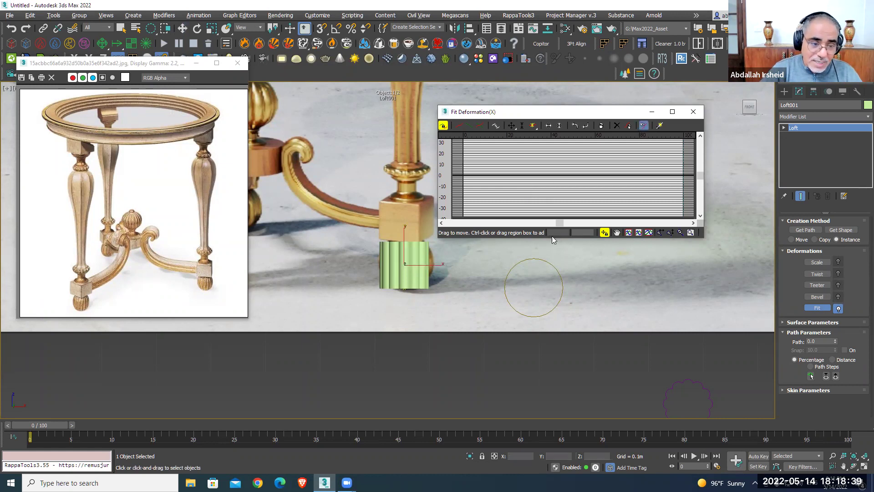
{"action": "left_click", "coordinate": [537, 258]}
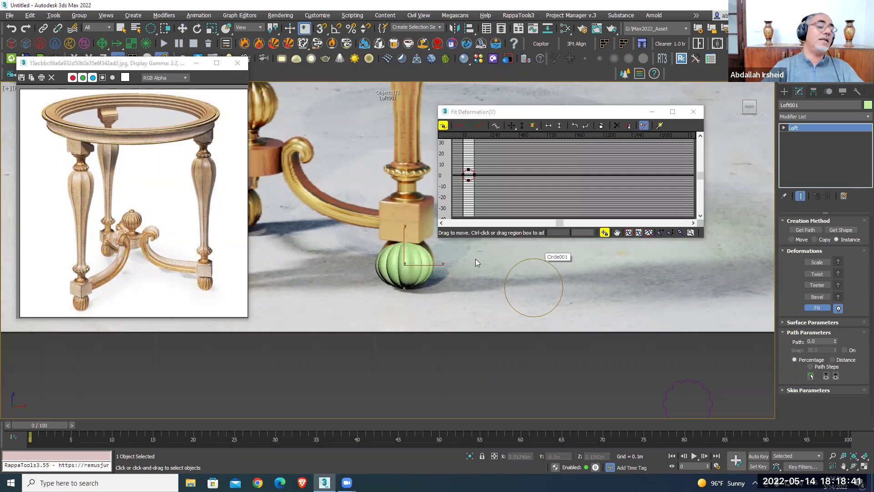
{"action": "scroll", "coordinate": [403, 260], "scroll_direction": "up", "scroll_amount": 5}
{"action": "key", "text": "alt+w"}
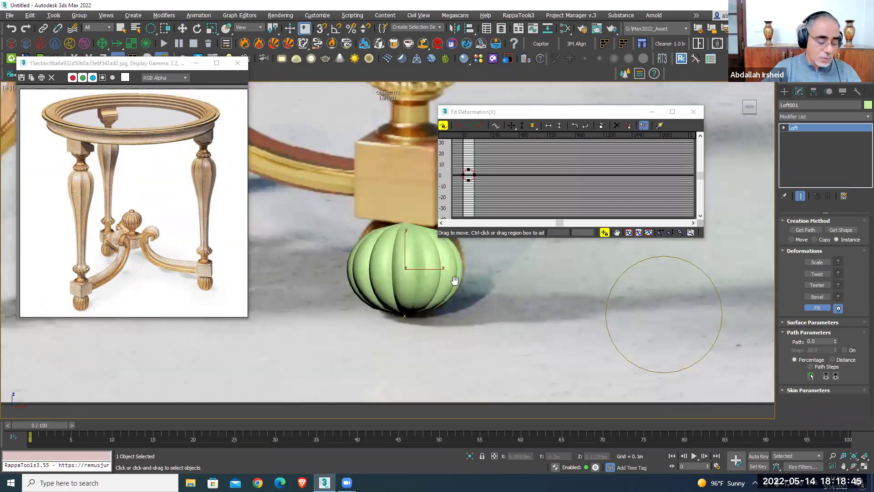
{"action": "middle_click_drag", "start_coordinate": [454, 280], "coordinate": [424, 276], "text": "alt"}
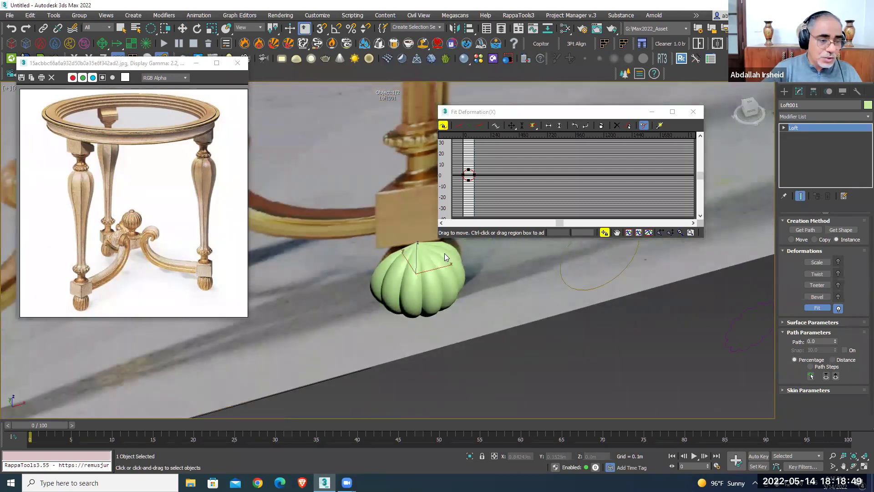
Close the Fit editor and move the ribbed ball beneath the leg's square block
{"action": "left_click", "coordinate": [693, 112]}
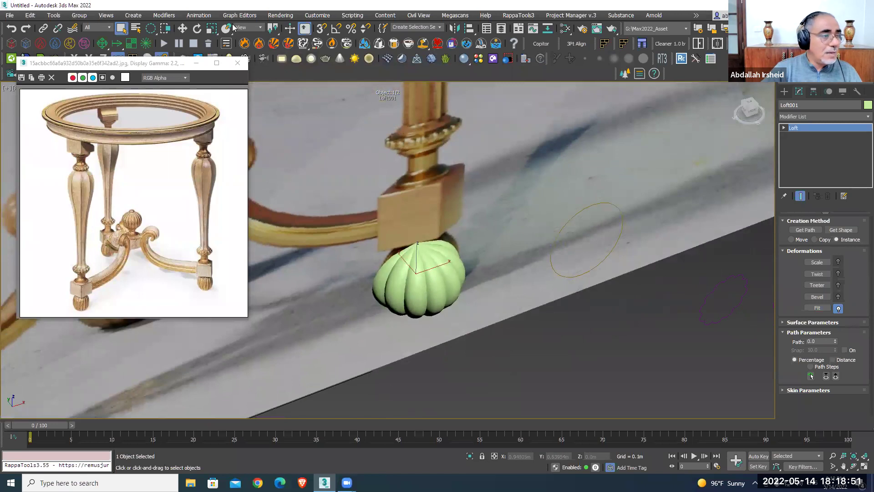
{"action": "left_click", "coordinate": [189, 29]}
{"action": "left_click_drag", "start_coordinate": [456, 284], "coordinate": [511, 335]}
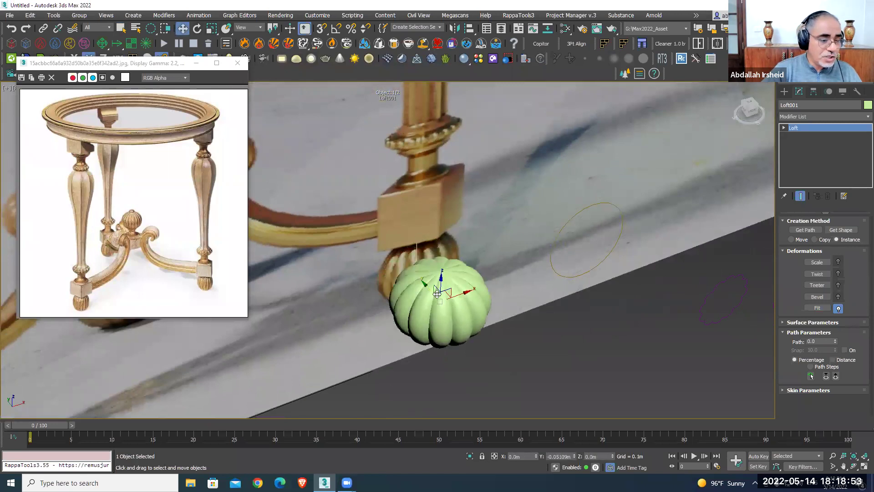
{"action": "middle_click_drag", "start_coordinate": [510, 335], "coordinate": [406, 286], "text": "alt"}
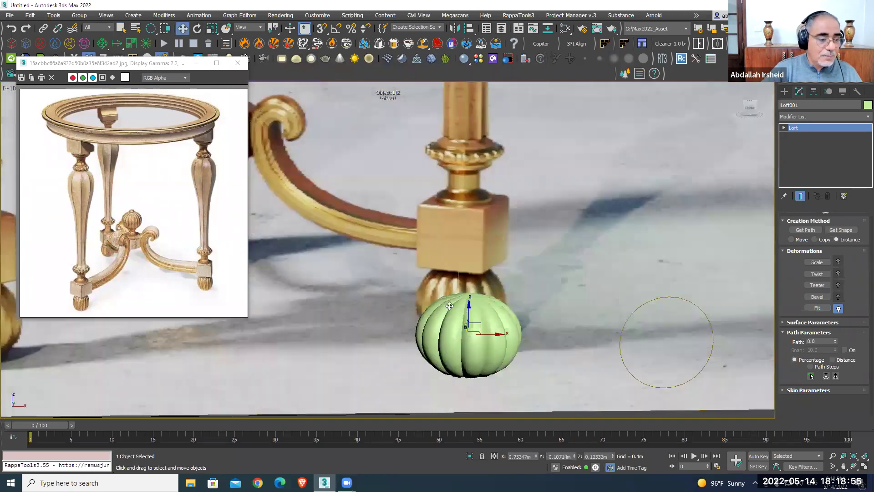
{"action": "scroll", "coordinate": [407, 286], "scroll_direction": "down", "scroll_amount": 5}
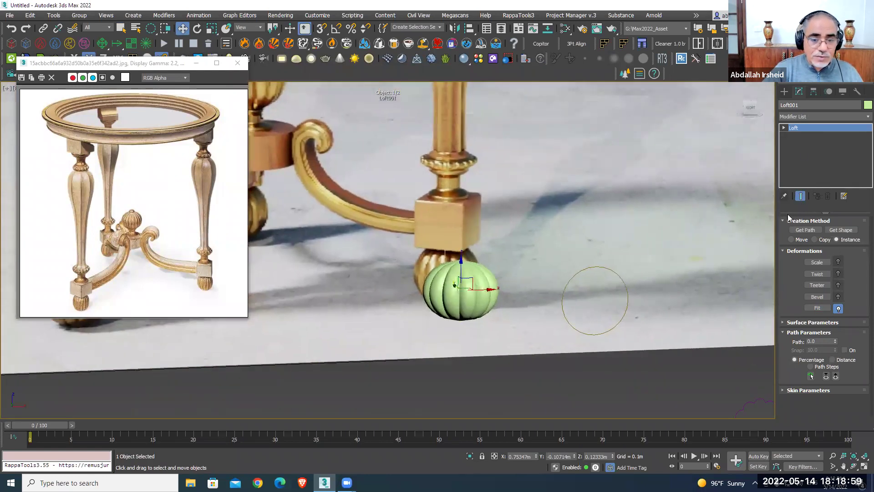
Collapse Deformations and expand the loft's Skin Parameters rollout
{"action": "left_click", "coordinate": [800, 251]}
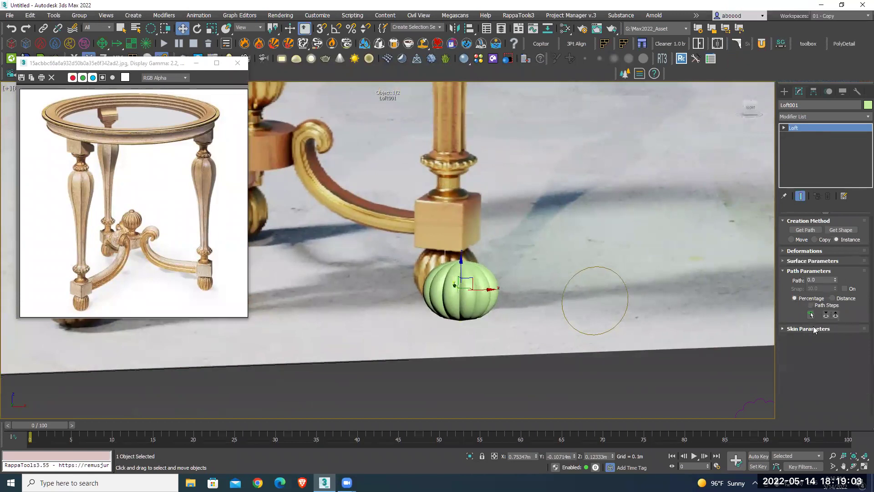
{"action": "left_click", "coordinate": [813, 328]}
{"action": "scroll", "coordinate": [484, 289], "scroll_direction": "up", "scroll_amount": 3}
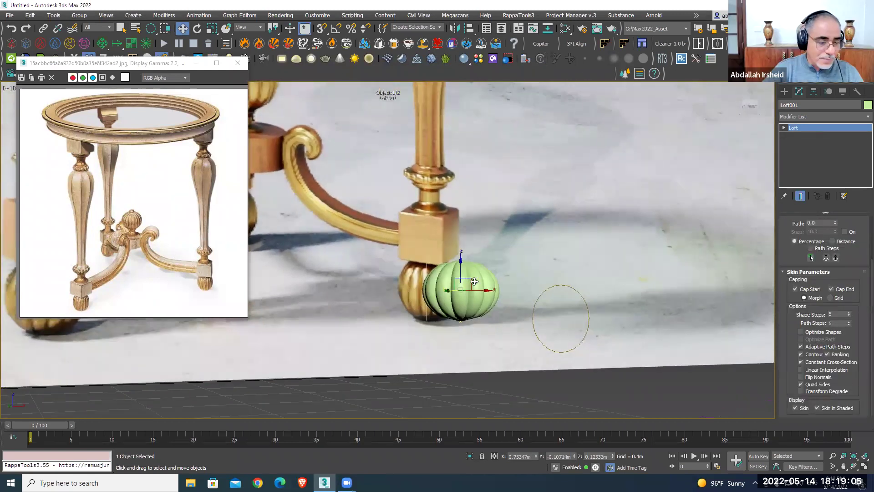
{"action": "scroll", "coordinate": [470, 283], "scroll_direction": "up", "scroll_amount": 2}
{"action": "scroll", "coordinate": [470, 282], "scroll_direction": "up", "scroll_amount": 1}
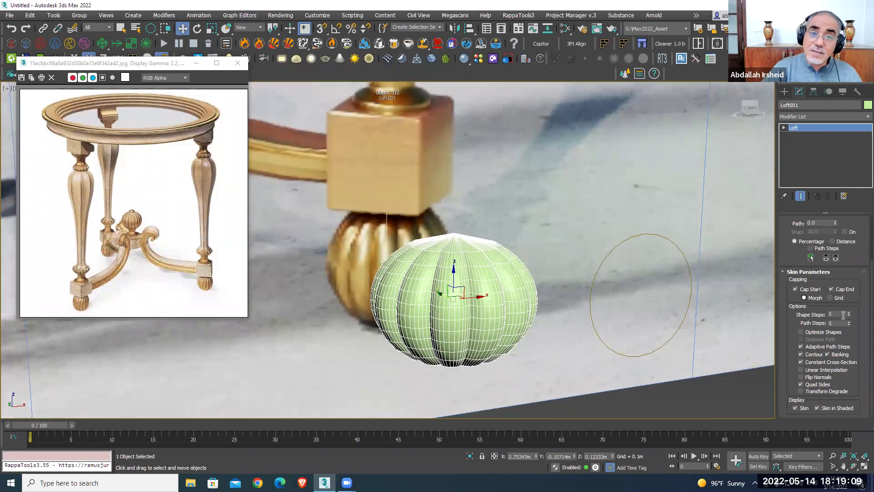
{"action": "double_click", "coordinate": [839, 323]}
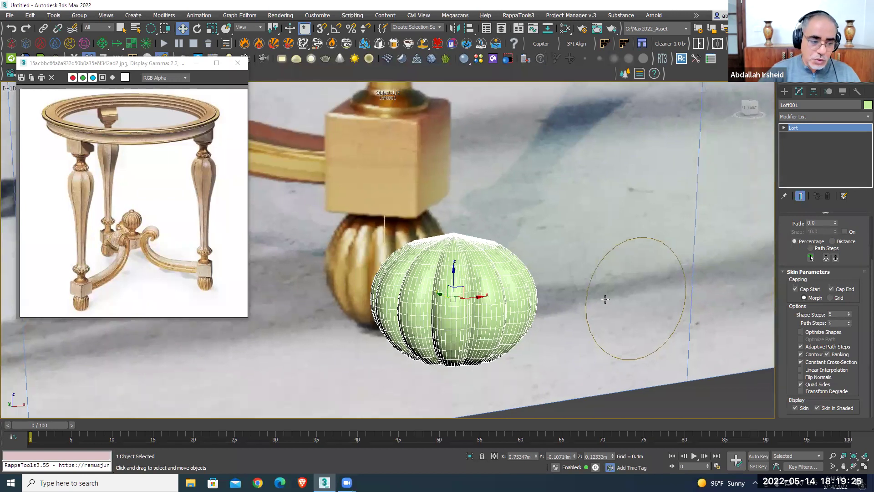
Test Shape Steps at 0 and 3, leaving it at 5
{"action": "middle_click_drag", "start_coordinate": [694, 306], "coordinate": [658, 297], "text": "alt"}
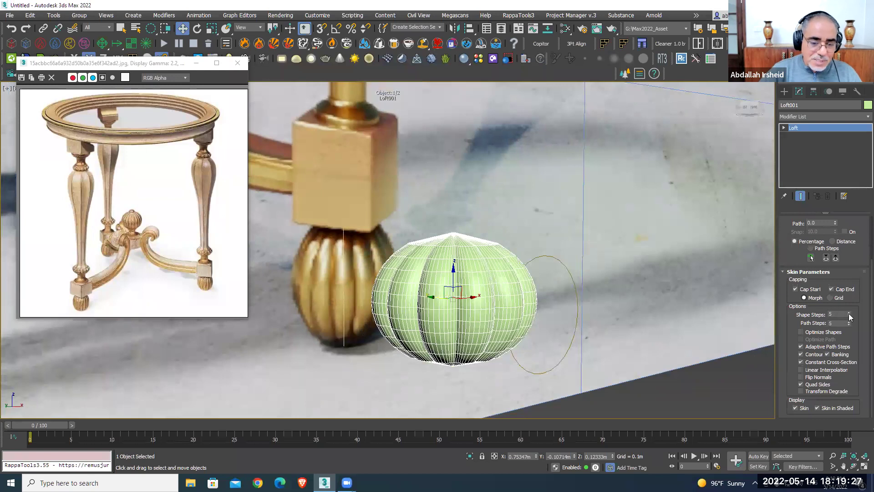
{"action": "left_click", "coordinate": [850, 316]}
{"action": "mouse_move", "coordinate": [565, 309]}
{"action": "middle_mouse_down", "text": "alt"}
{"action": "mouse_move", "coordinate": [551, 350]}
{"action": "mouse_move", "coordinate": [410, 320]}
{"action": "middle_mouse_up", "text": "alt"}
{"action": "scroll", "coordinate": [472, 356], "scroll_direction": "up", "scroll_amount": 3}
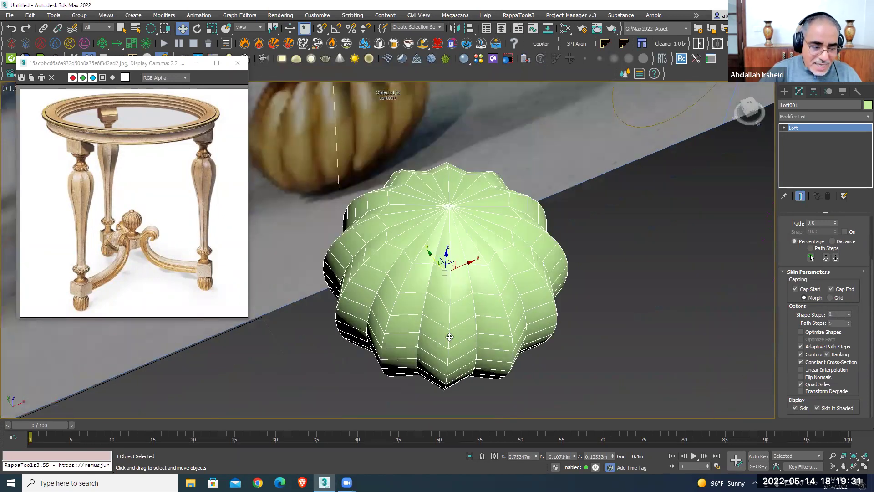
{"action": "middle_click_drag", "start_coordinate": [451, 334], "coordinate": [463, 332]}
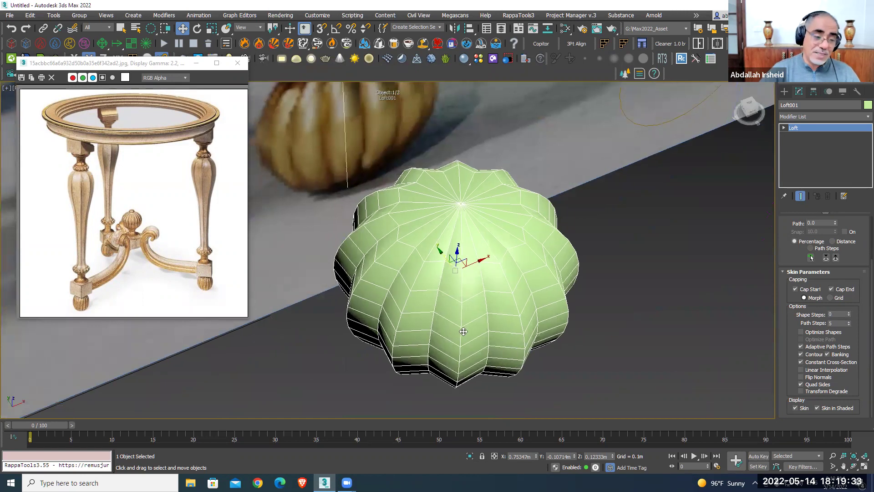
{"action": "left_click", "coordinate": [849, 312]}
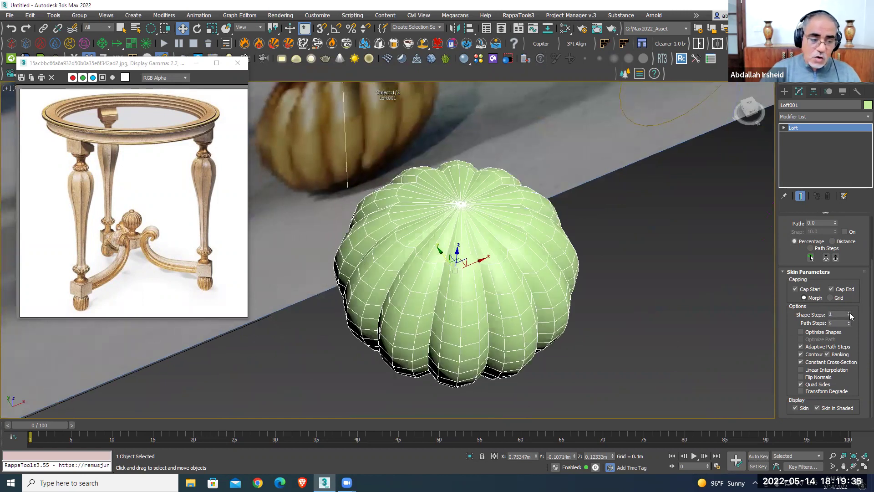
{"action": "left_click", "coordinate": [849, 312]}
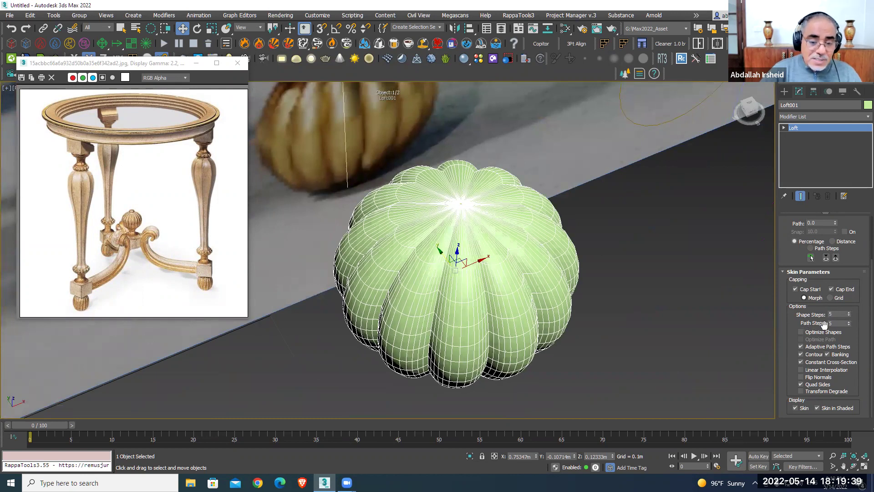
Reset Path Steps to 0, then raise it to 12
{"action": "right_click", "coordinate": [849, 324]}
{"action": "middle_click_drag", "start_coordinate": [514, 299], "coordinate": [805, 321], "text": "alt"}
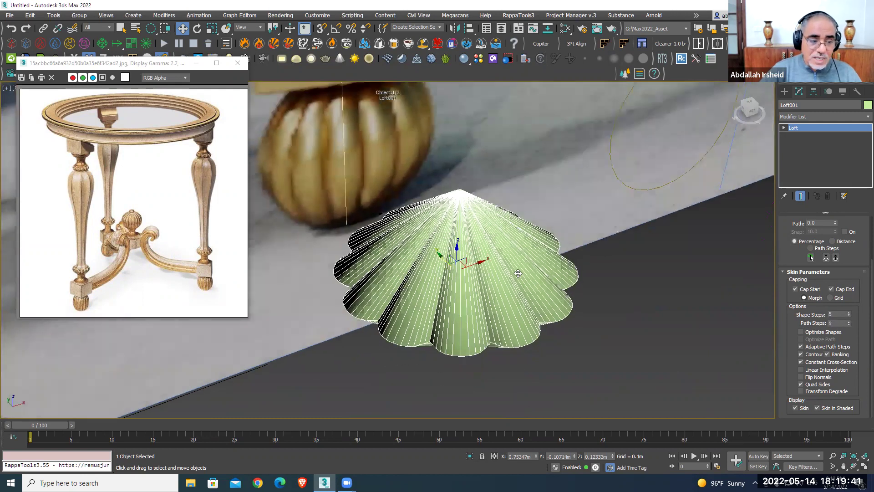
{"action": "middle_click_drag", "start_coordinate": [514, 311], "coordinate": [717, 299], "text": "alt"}
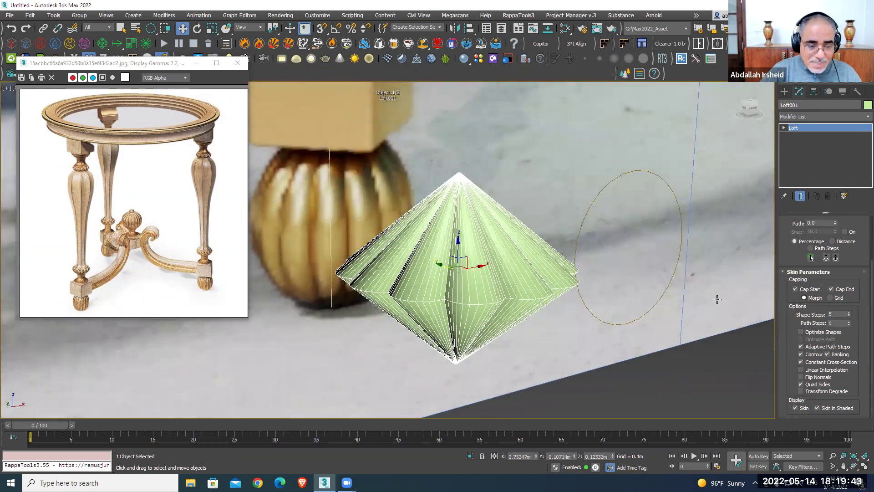
{"action": "left_click", "coordinate": [849, 322]}
{"action": "left_click", "coordinate": [850, 322]}
{"action": "left_click", "coordinate": [849, 322]}
{"action": "left_click", "coordinate": [849, 323]}
{"action": "scroll", "coordinate": [520, 285], "scroll_direction": "down", "scroll_amount": 1}
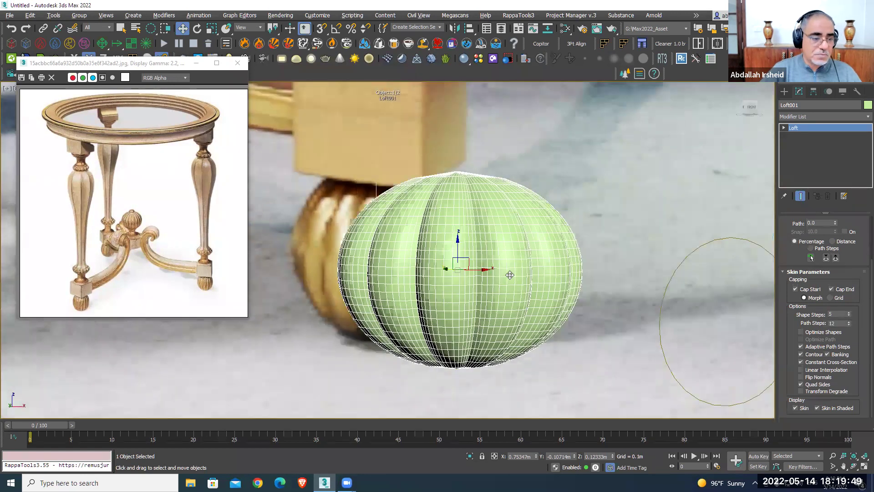
{"action": "scroll", "coordinate": [519, 287], "scroll_direction": "down", "scroll_amount": 1}
{"action": "scroll", "coordinate": [516, 290], "scroll_direction": "down", "scroll_amount": 3}
{"action": "scroll", "coordinate": [515, 292], "scroll_direction": "down", "scroll_amount": 1}
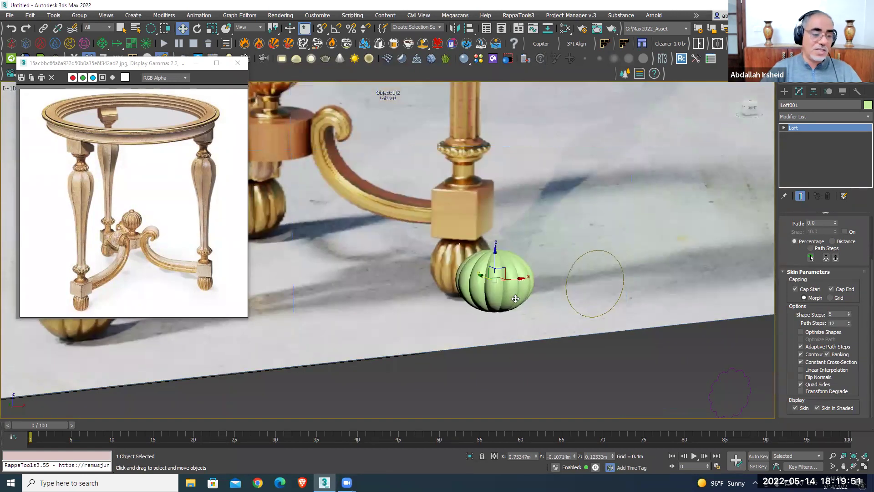
Non-uniformly scale the ball foot slightly taller along Z to fit under the leg
{"action": "scroll", "coordinate": [515, 292], "scroll_direction": "down", "scroll_amount": 3}
{"action": "middle_click_drag", "start_coordinate": [515, 292], "coordinate": [482, 292], "text": "alt"}
{"action": "scroll", "coordinate": [503, 297], "scroll_direction": "up", "scroll_amount": 4}
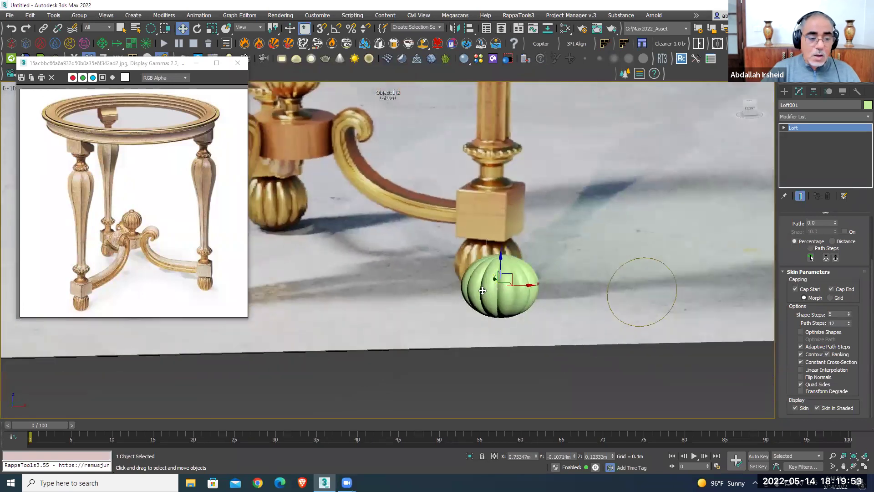
{"action": "key", "text": "r"}
{"action": "key", "text": "r"}
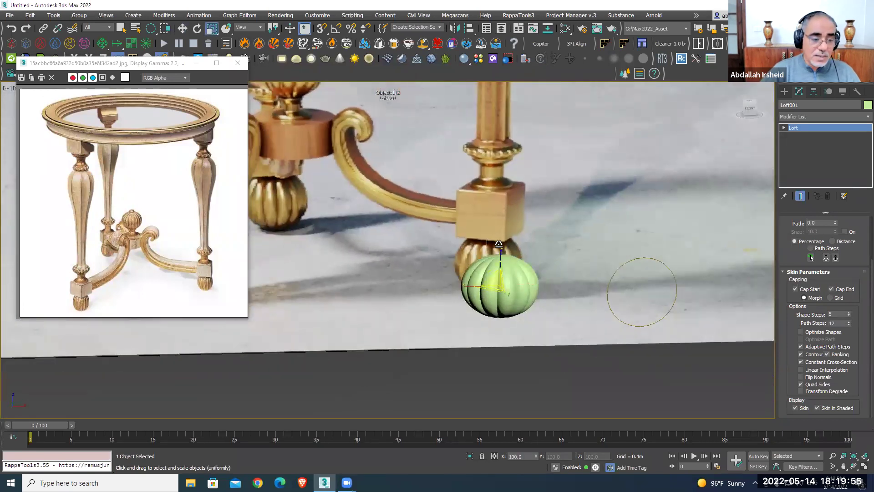
{"action": "left_click_drag", "start_coordinate": [501, 254], "coordinate": [503, 247]}
{"action": "key", "text": "r"}
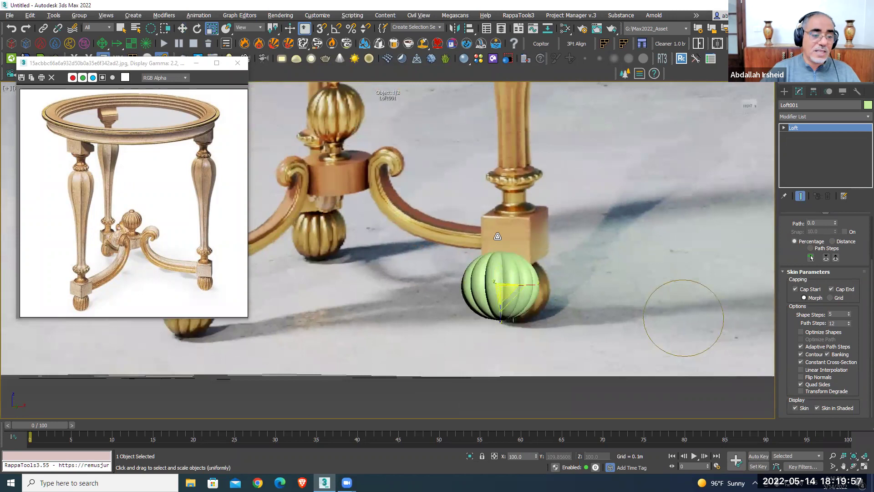
{"action": "scroll", "coordinate": [502, 247], "scroll_direction": "down", "scroll_amount": 2}
{"action": "scroll", "coordinate": [515, 243], "scroll_direction": "up", "scroll_amount": 3}
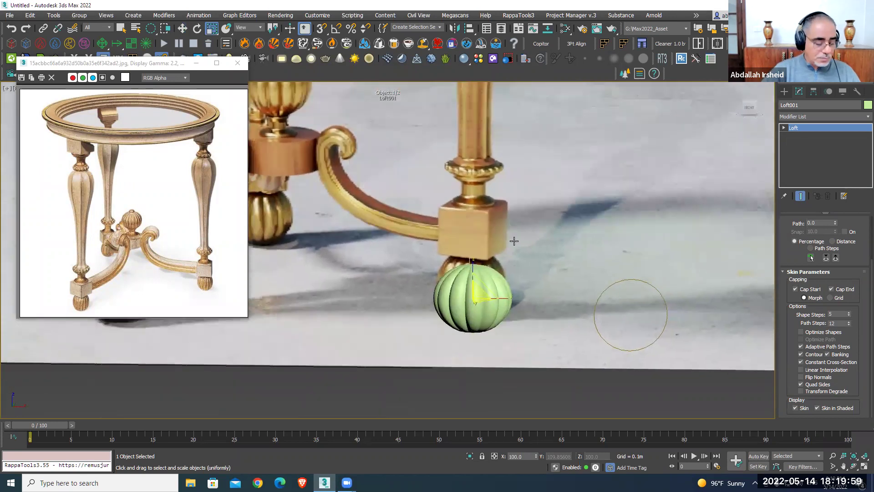
{"action": "scroll", "coordinate": [512, 242], "scroll_direction": "up", "scroll_amount": 2}
{"action": "scroll", "coordinate": [455, 205], "scroll_direction": "down", "scroll_amount": 2}
{"action": "scroll", "coordinate": [441, 191], "scroll_direction": "down", "scroll_amount": 2}
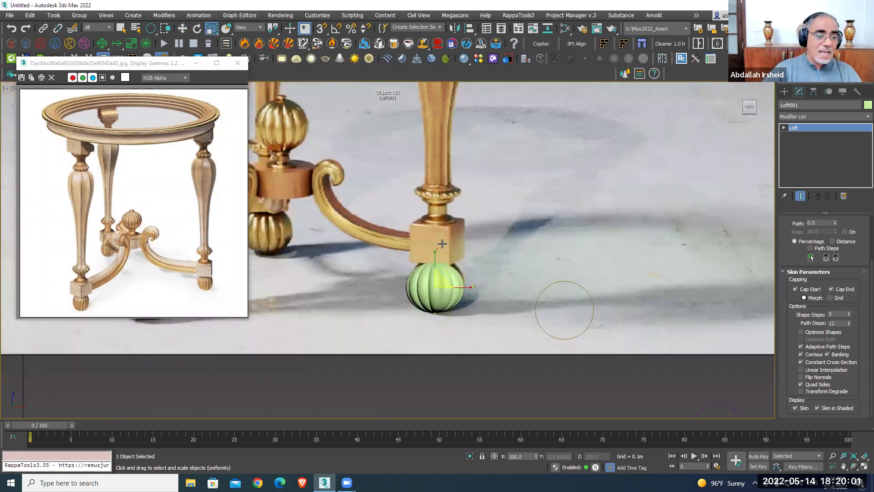
{"action": "scroll", "coordinate": [450, 205], "scroll_direction": "down", "scroll_amount": 1}
{"action": "scroll", "coordinate": [464, 228], "scroll_direction": "up", "scroll_amount": 4}
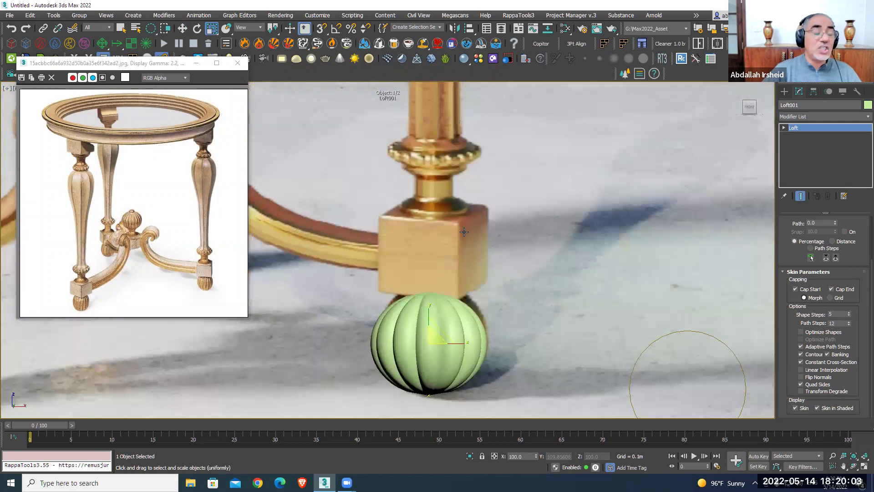
{"action": "scroll", "coordinate": [494, 237], "scroll_direction": "down", "scroll_amount": 2}
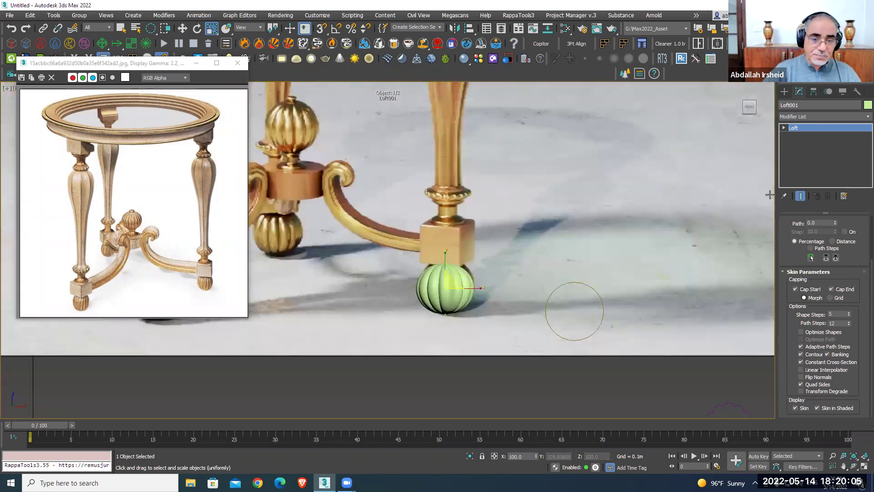
Switch the Create panel's object category to Extended Primitives
{"action": "left_click", "coordinate": [784, 92]}
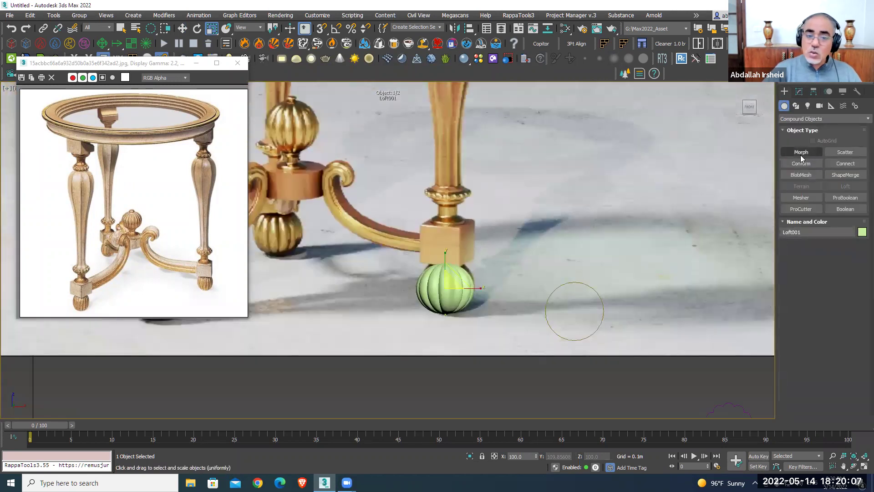
{"action": "left_click", "coordinate": [819, 118]}
{"action": "left_click", "coordinate": [797, 127]}
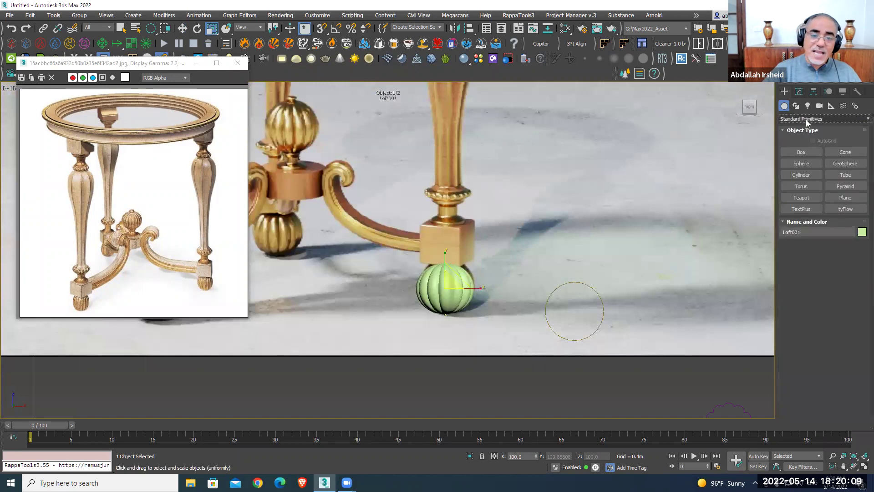
{"action": "left_click", "coordinate": [805, 119]}
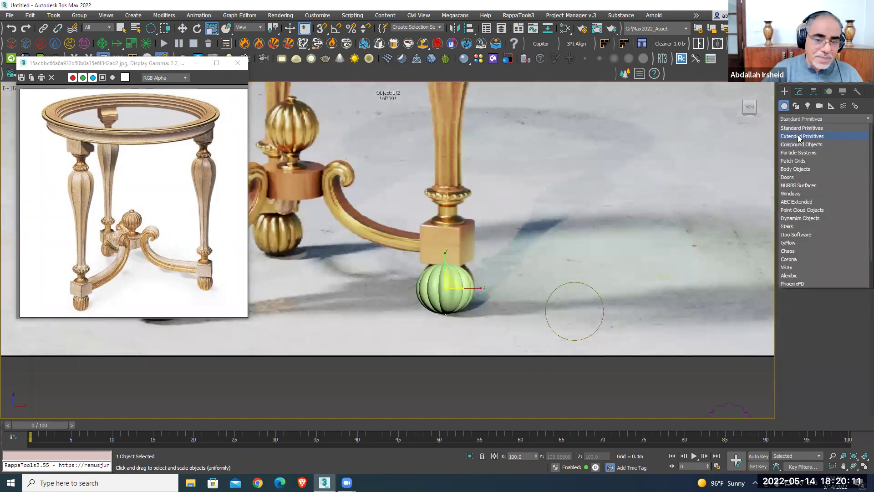
{"action": "left_click", "coordinate": [801, 136]}
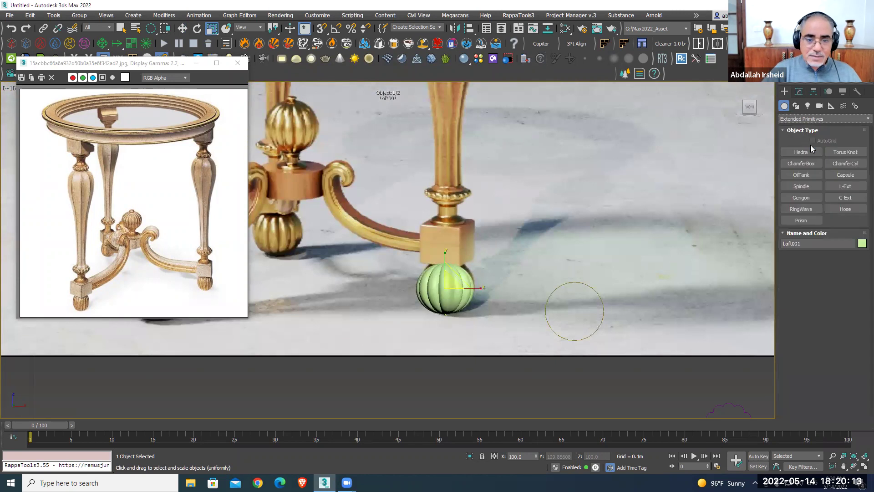
Draw a ChamferBox cube at the ball foot with a 0.0053m fillet
{"action": "left_click", "coordinate": [805, 164]}
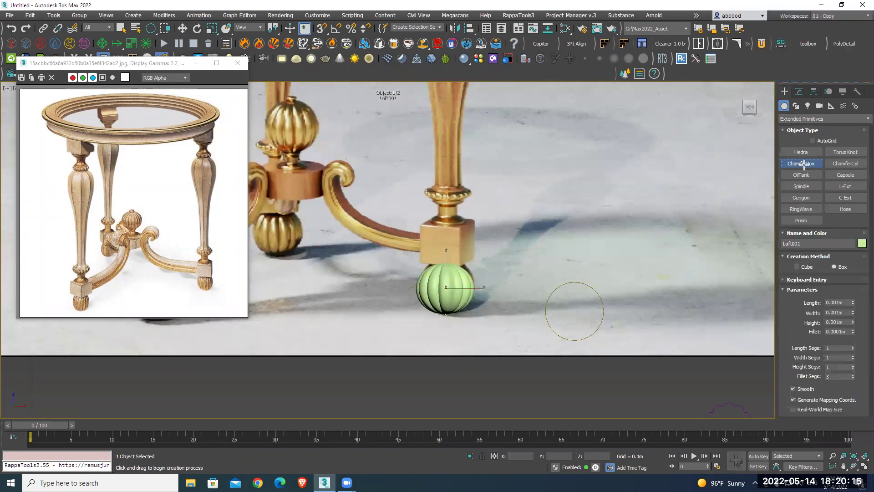
{"action": "left_click", "coordinate": [806, 268]}
{"action": "scroll", "coordinate": [451, 273], "scroll_direction": "up", "scroll_amount": 2}
{"action": "left_click_drag", "start_coordinate": [448, 234], "coordinate": [457, 264]}
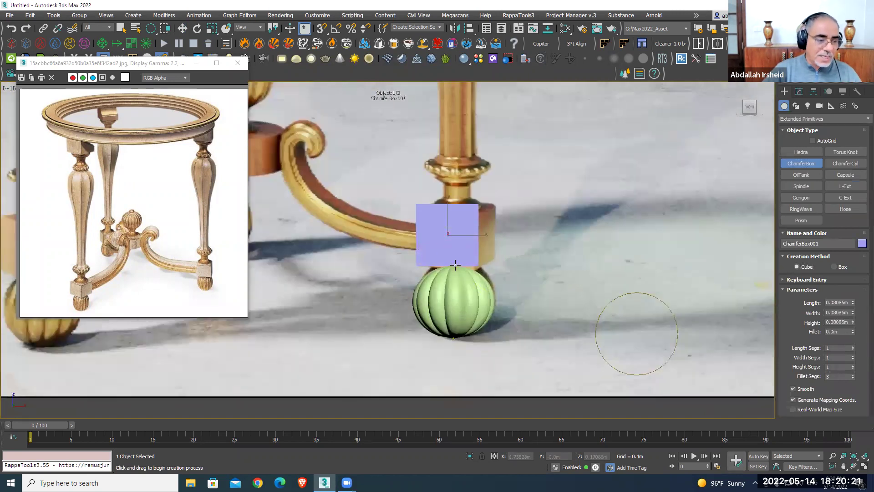
{"action": "left_click", "coordinate": [456, 250]}
{"action": "left_click", "coordinate": [466, 243]}
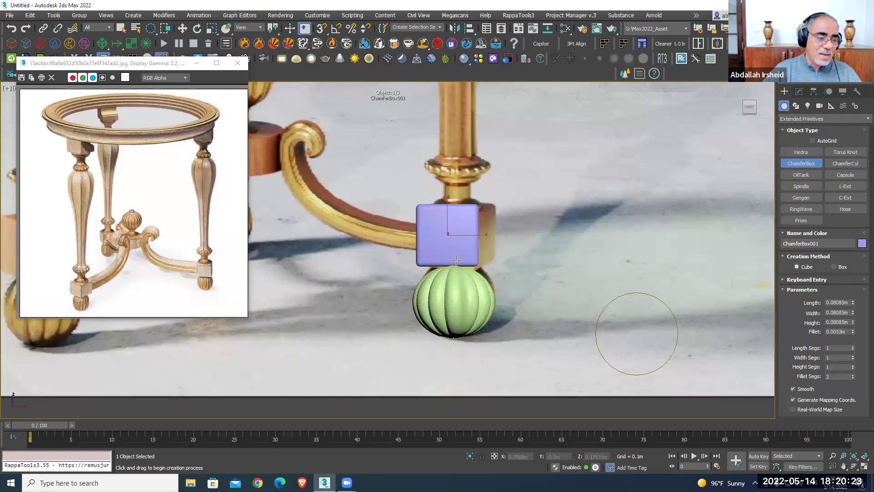
Turn on Edged Faces (F4) and move the cube down onto the ball foot
{"action": "key", "text": "F4"}
{"action": "middle_click_drag", "start_coordinate": [466, 244], "coordinate": [436, 228], "text": "alt"}
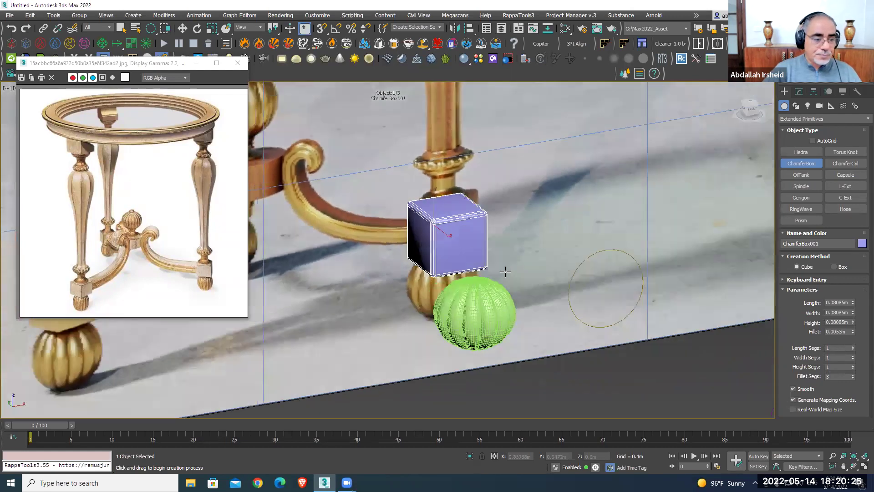
{"action": "key", "text": "r"}
{"action": "key", "text": "w"}
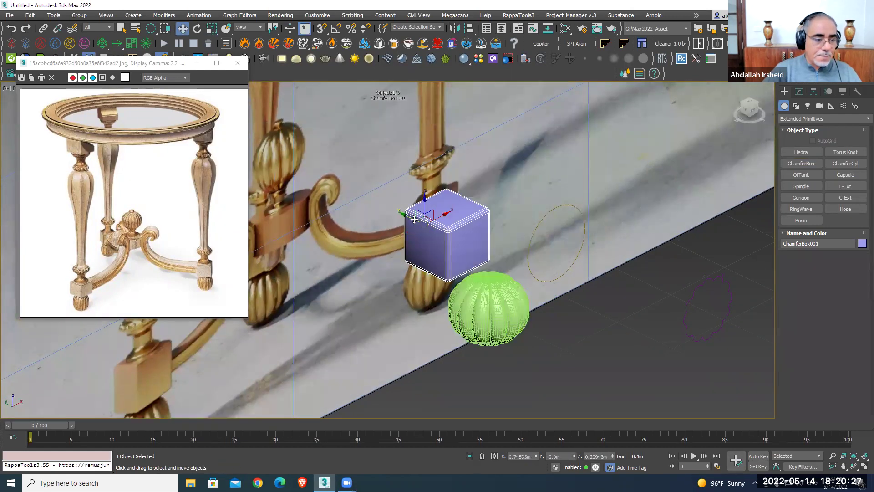
{"action": "left_click_drag", "start_coordinate": [413, 220], "coordinate": [466, 245]}
Set ChamferBox001's Width and Height to 0.08m in the Modify panel
{"action": "left_click", "coordinate": [799, 92]}
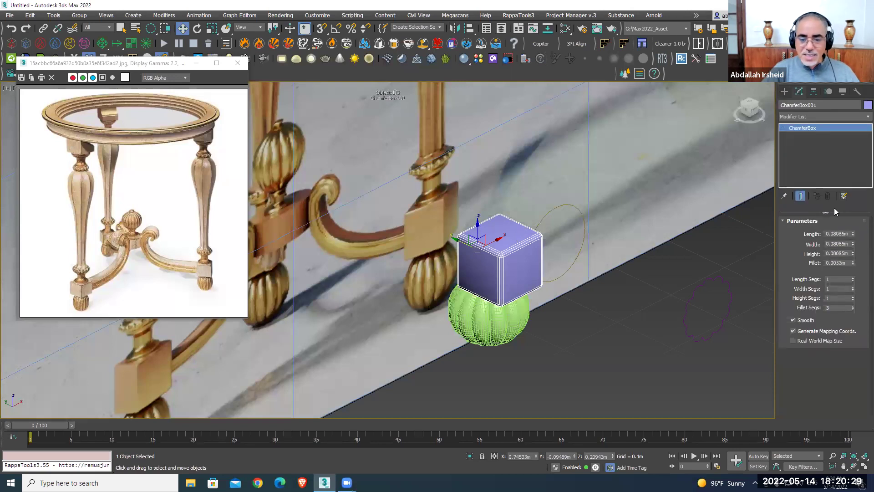
{"action": "double_click", "coordinate": [837, 234]}
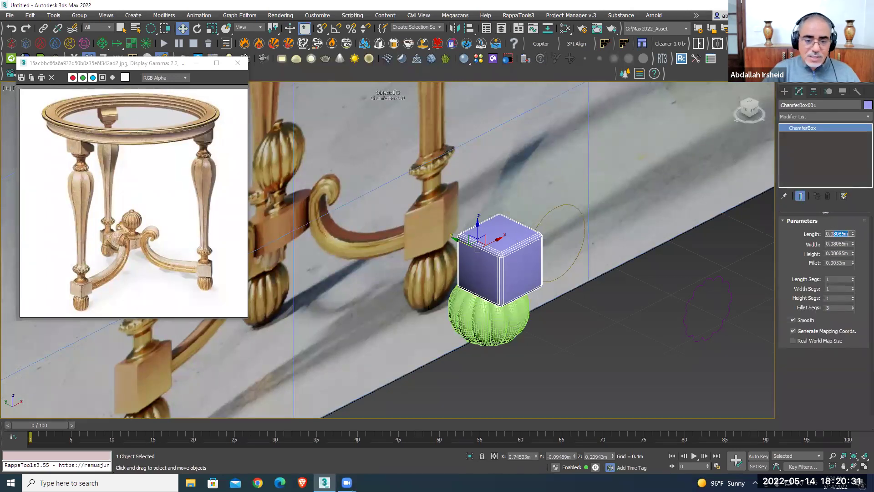
{"action": "key", "text": "Tab"}
{"action": "type", "text": ".08"}
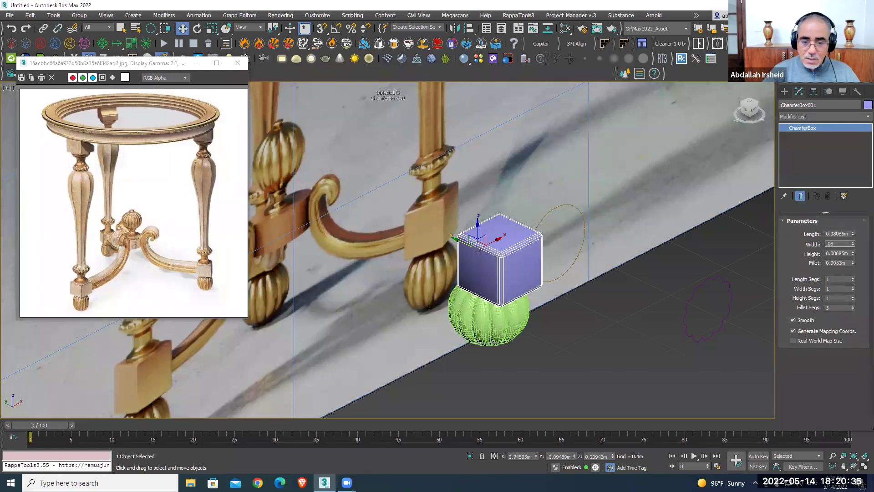
{"action": "key", "text": "Tab"}
{"action": "type", "text": ".08"}
{"action": "key", "text": "Return"}
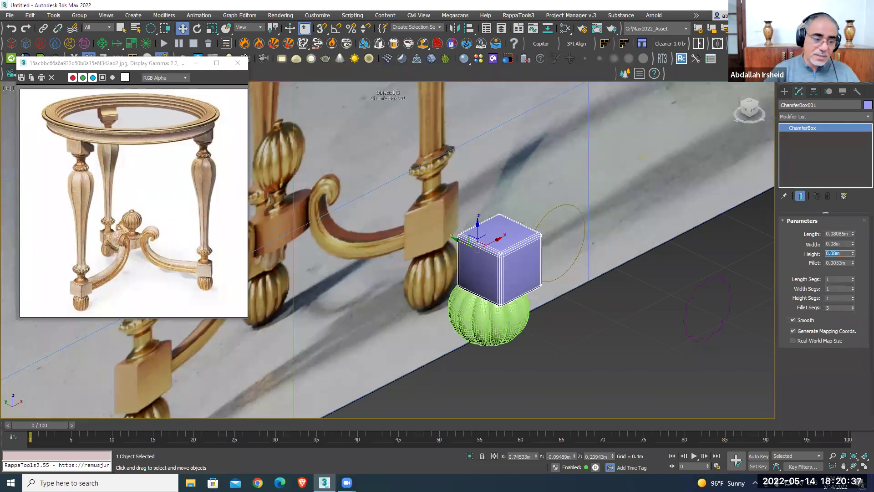
Increase the chamfer box's Fillet Segs from 3 to 5
{"action": "middle_click_drag", "start_coordinate": [519, 213], "coordinate": [522, 244], "text": "alt"}
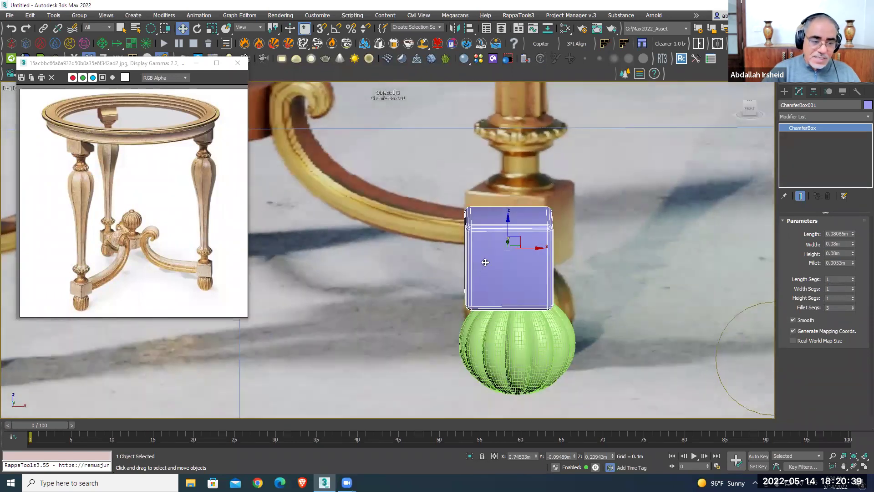
{"action": "scroll", "coordinate": [522, 244], "scroll_direction": "up", "scroll_amount": 3}
{"action": "scroll", "coordinate": [484, 230], "scroll_direction": "up", "scroll_amount": 3}
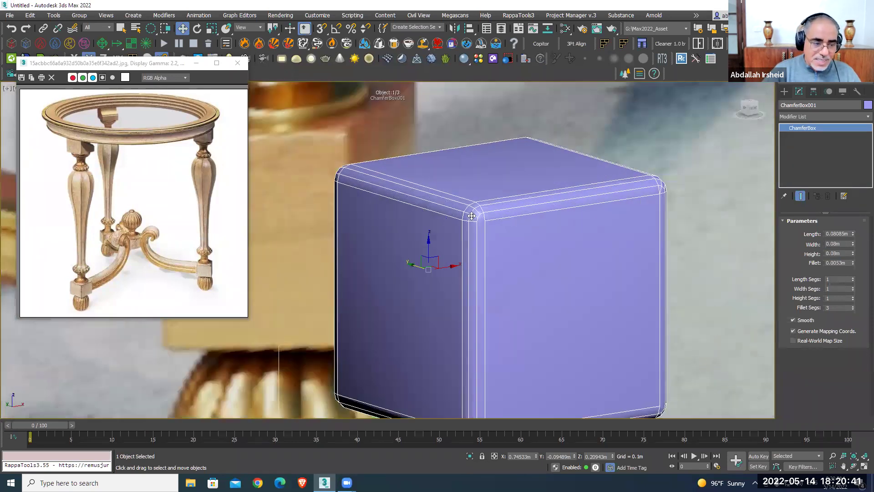
{"action": "scroll", "coordinate": [488, 214], "scroll_direction": "up", "scroll_amount": 1}
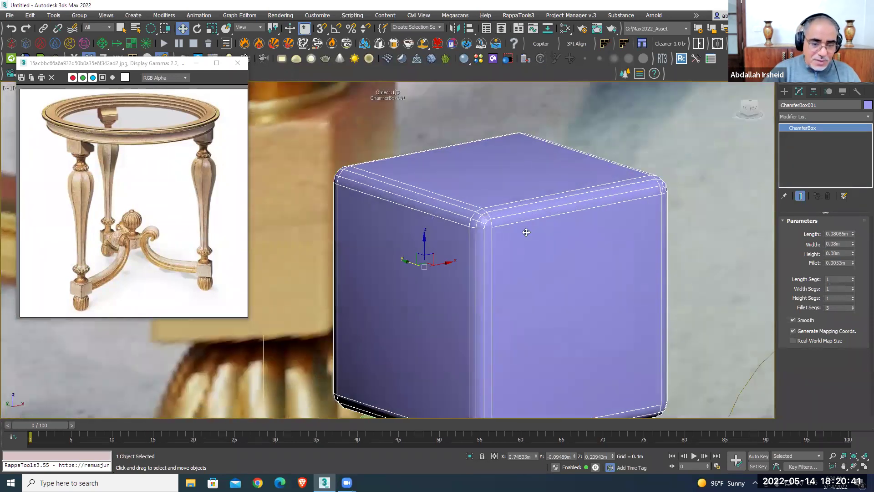
{"action": "left_click", "coordinate": [852, 305]}
{"action": "left_click", "coordinate": [853, 306]}
Slide the chamfer box along X to centre it under the leg
{"action": "mouse_move", "coordinate": [626, 270]}
{"action": "middle_mouse_down", "text": "alt"}
{"action": "mouse_move", "coordinate": [645, 279]}
{"action": "mouse_move", "coordinate": [600, 283]}
{"action": "mouse_move", "coordinate": [560, 255]}
{"action": "middle_mouse_up", "text": "alt"}
{"action": "scroll", "coordinate": [646, 279], "scroll_direction": "down", "scroll_amount": 3}
{"action": "scroll", "coordinate": [607, 285], "scroll_direction": "down", "scroll_amount": 3}
{"action": "scroll", "coordinate": [560, 255], "scroll_direction": "down", "scroll_amount": 3}
{"action": "scroll", "coordinate": [560, 254], "scroll_direction": "down", "scroll_amount": 2}
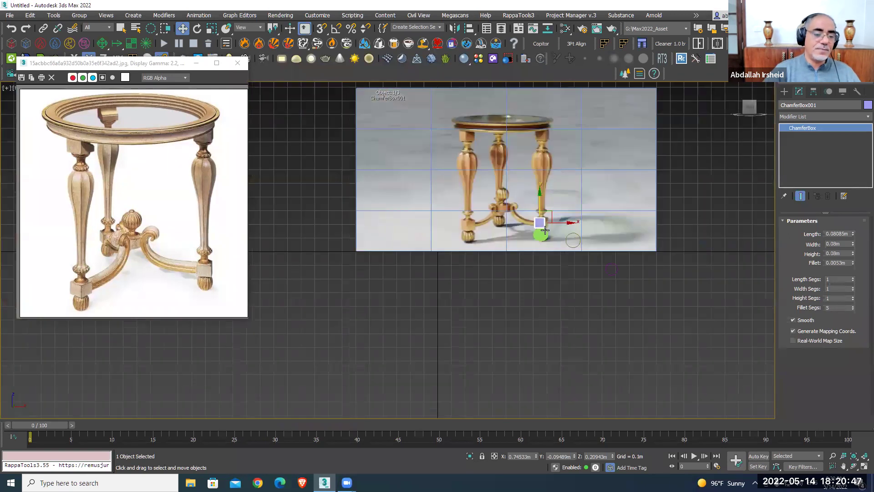
{"action": "scroll", "coordinate": [555, 224], "scroll_direction": "up", "scroll_amount": 4}
{"action": "scroll", "coordinate": [554, 221], "scroll_direction": "down", "scroll_amount": 2}
{"action": "left_click_drag", "start_coordinate": [554, 221], "coordinate": [558, 221]}
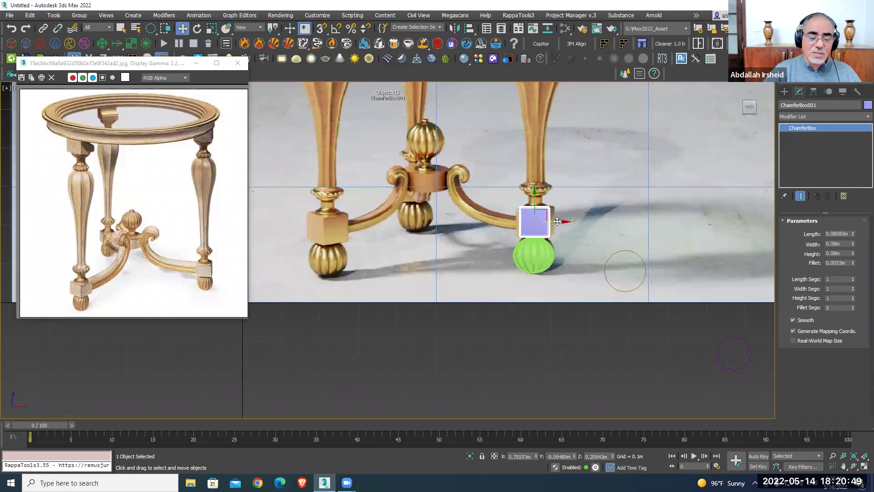
Maximize the Front viewport, pan up the leg, and move the reference image window lower
{"action": "key", "text": "alt+w"}
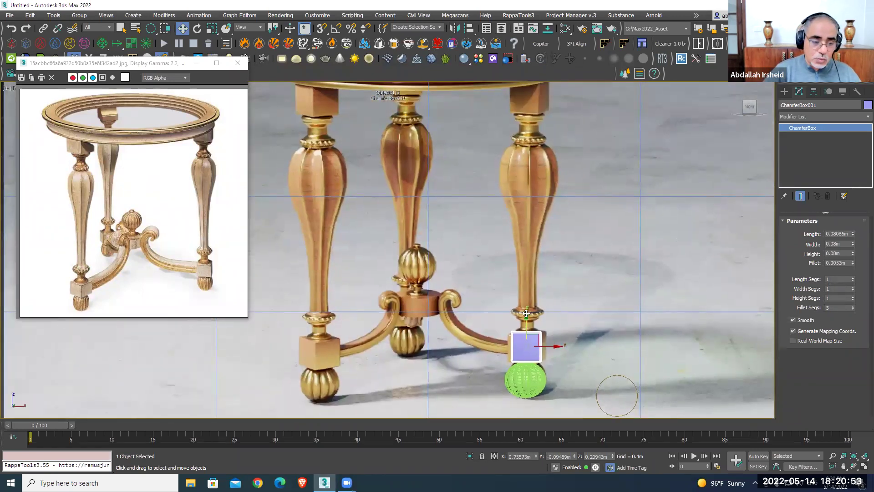
{"action": "scroll", "coordinate": [529, 228], "scroll_direction": "up", "scroll_amount": 2}
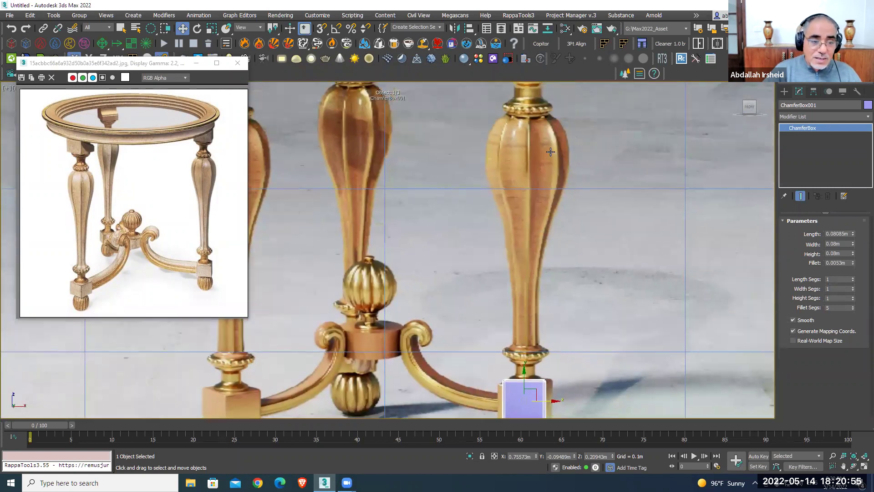
{"action": "scroll", "coordinate": [526, 169], "scroll_direction": "down", "scroll_amount": 2}
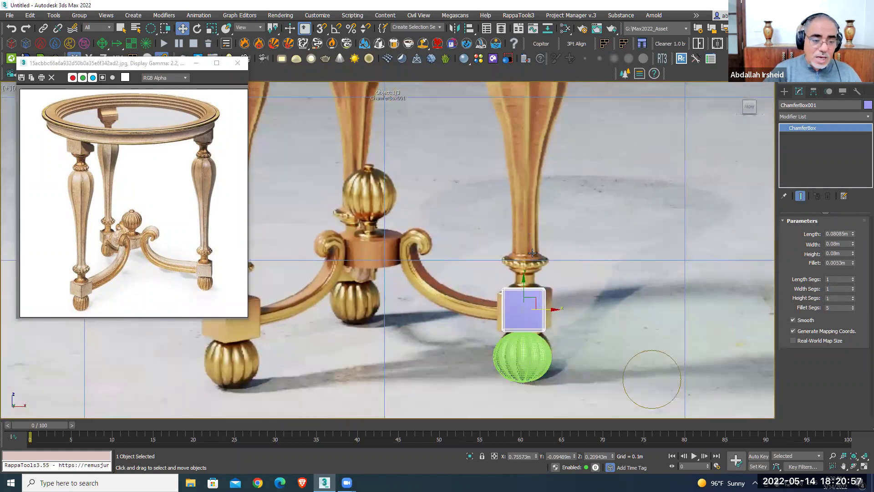
{"action": "scroll", "coordinate": [523, 264], "scroll_direction": "up", "scroll_amount": 4}
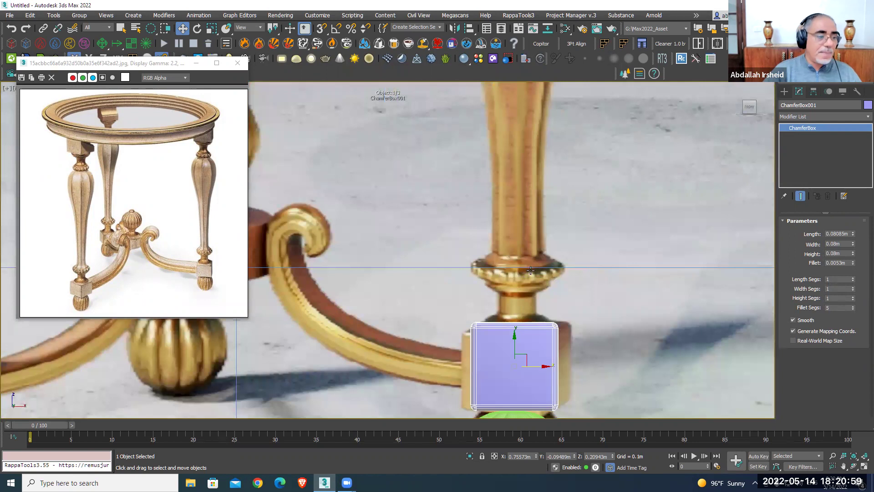
{"action": "middle_click_drag", "start_coordinate": [530, 270], "coordinate": [528, 179]}
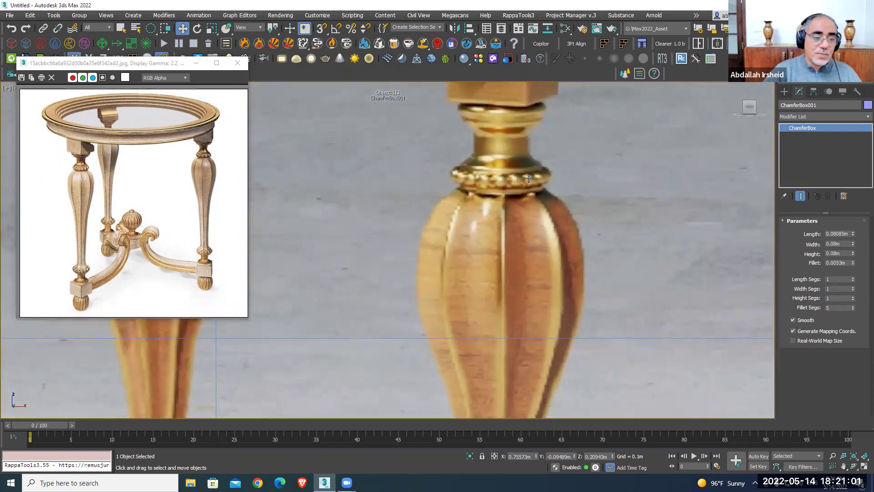
{"action": "scroll", "coordinate": [518, 180], "scroll_direction": "down", "scroll_amount": 1}
{"action": "scroll", "coordinate": [512, 204], "scroll_direction": "down", "scroll_amount": 1}
{"action": "scroll", "coordinate": [515, 190], "scroll_direction": "up", "scroll_amount": 2}
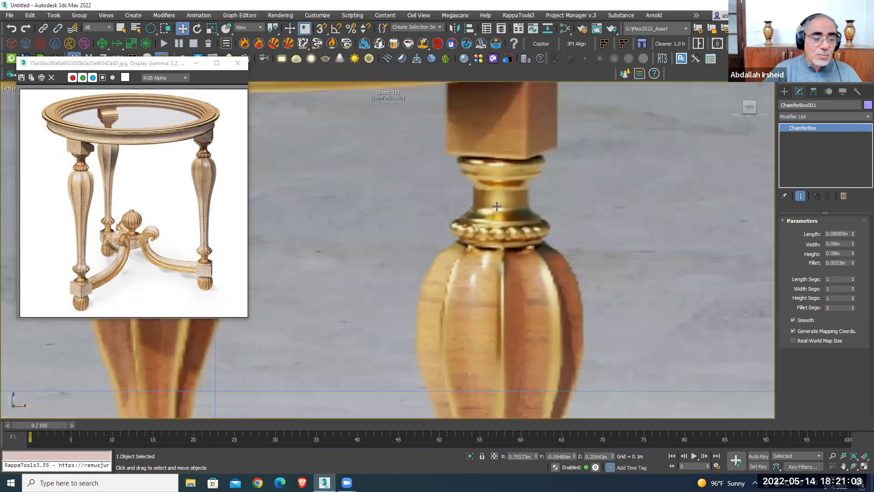
{"action": "scroll", "coordinate": [492, 197], "scroll_direction": "down", "scroll_amount": 3}
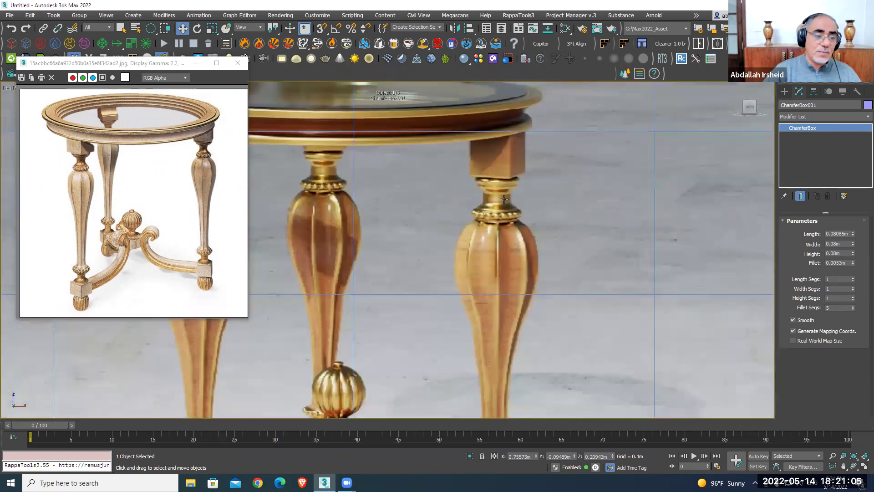
{"action": "left_click_drag", "start_coordinate": [129, 58], "coordinate": [127, 148]}
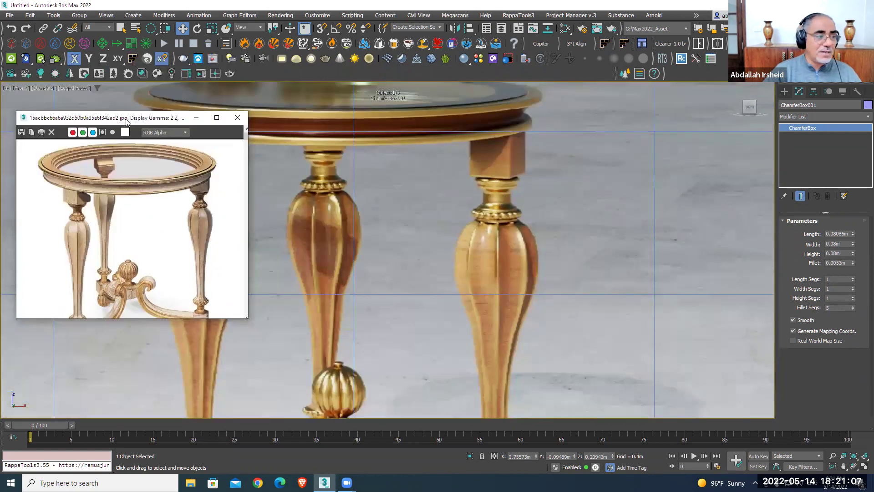
In Configure Viewports, set Baked Procedural Maps, Texture Maps and Background resolution to 10000
{"action": "left_click", "coordinate": [6, 87]}
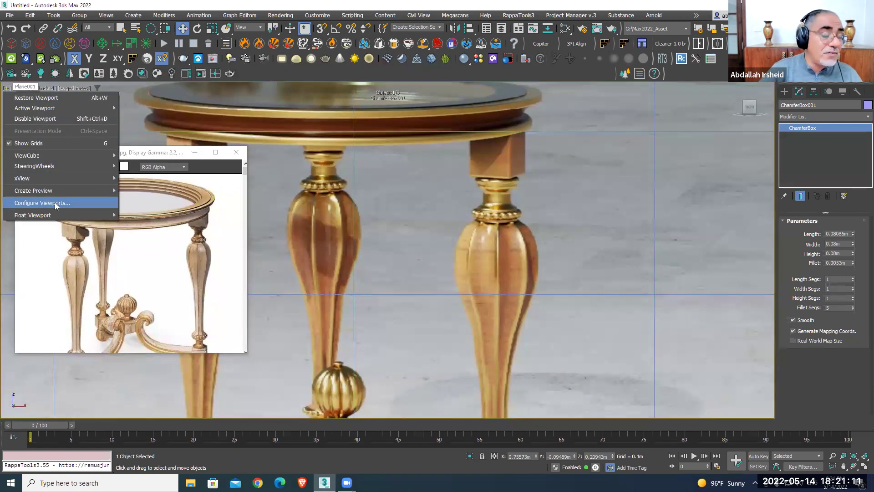
{"action": "left_click", "coordinate": [55, 202]}
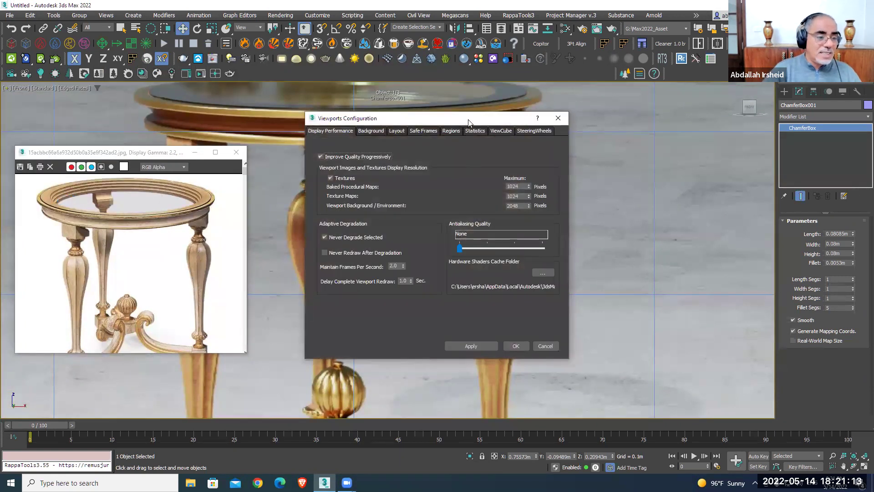
{"action": "left_click_drag", "start_coordinate": [469, 122], "coordinate": [709, 124]}
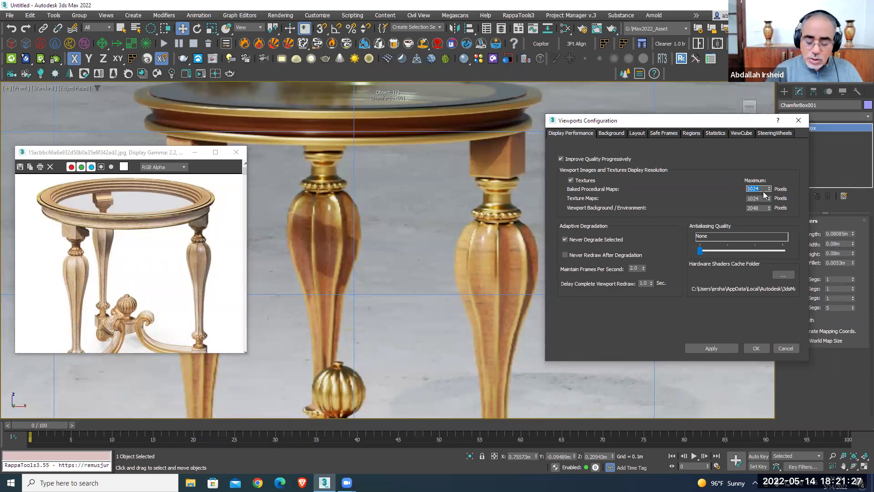
{"action": "type", "text": "10000"}
{"action": "key", "text": "Tab"}
{"action": "key", "text": "Tab"}
{"action": "key", "text": "Tab"}
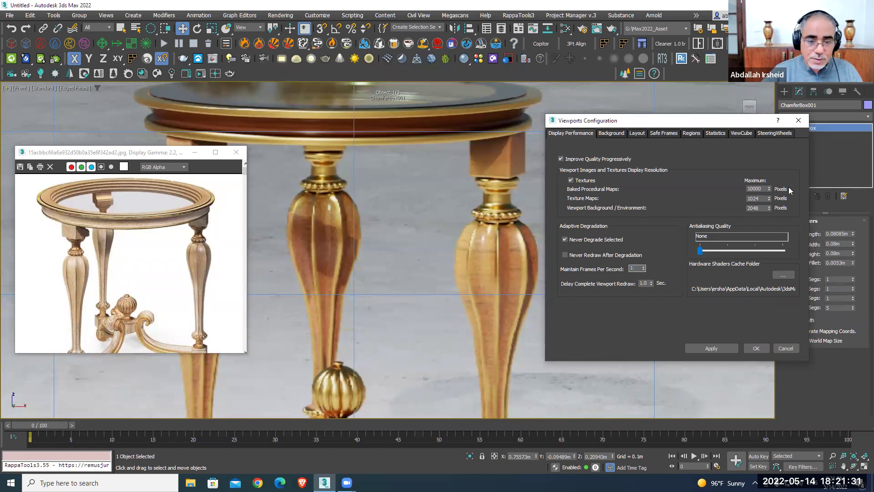
{"action": "double_click", "coordinate": [744, 198]}
{"action": "type", "text": "10000"}
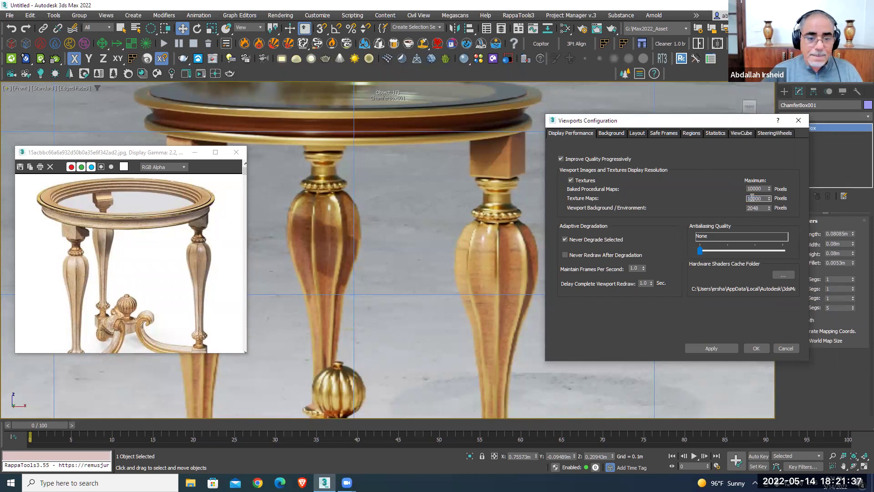
{"action": "double_click", "coordinate": [757, 209]}
{"action": "type", "text": "100"}
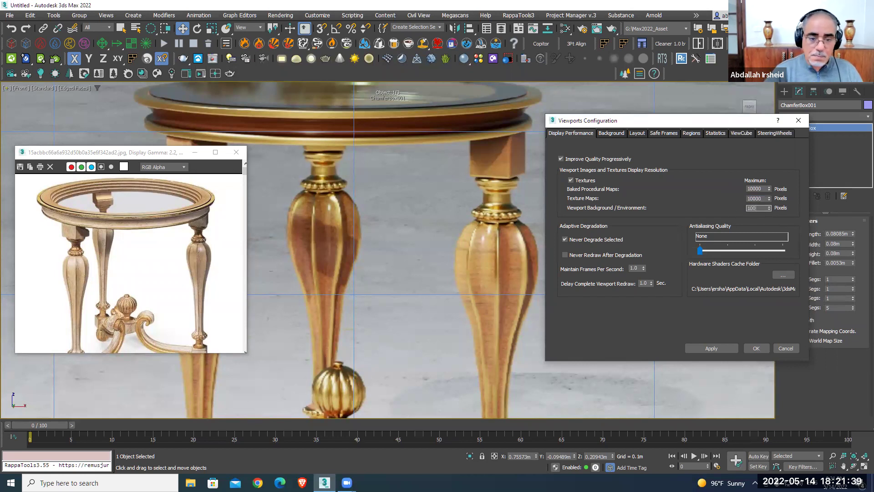
{"action": "left_click", "coordinate": [747, 346]}
Zoom and pan the Front viewport to inspect the leg base and the chamfer box
{"action": "scroll", "coordinate": [504, 170], "scroll_direction": "up", "scroll_amount": 2}
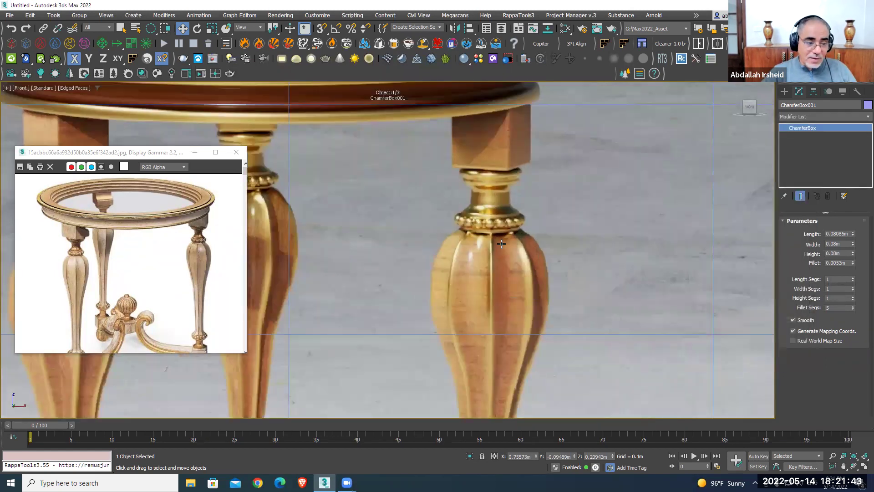
{"action": "scroll", "coordinate": [501, 244], "scroll_direction": "up", "scroll_amount": 2}
{"action": "scroll", "coordinate": [487, 220], "scroll_direction": "down", "scroll_amount": 3}
{"action": "scroll", "coordinate": [487, 219], "scroll_direction": "down", "scroll_amount": 2}
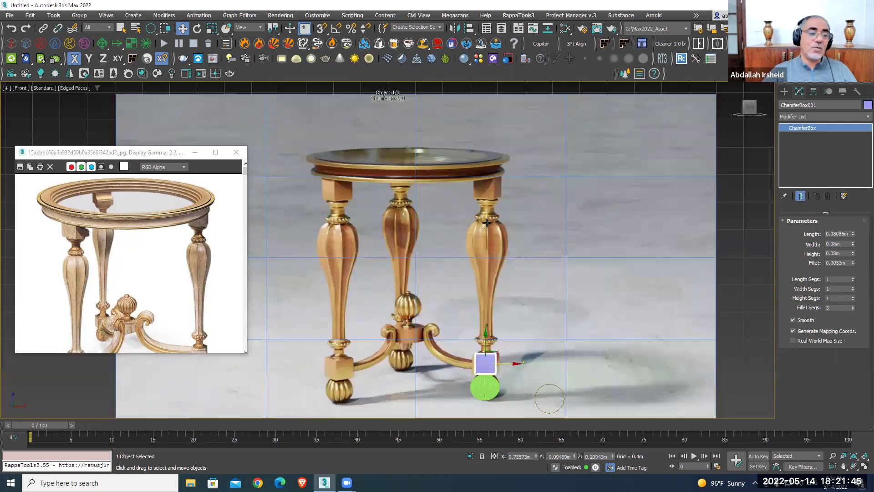
{"action": "scroll", "coordinate": [487, 220], "scroll_direction": "up", "scroll_amount": 5}
{"action": "scroll", "coordinate": [487, 222], "scroll_direction": "down", "scroll_amount": 2}
{"action": "scroll", "coordinate": [487, 222], "scroll_direction": "up", "scroll_amount": 1}
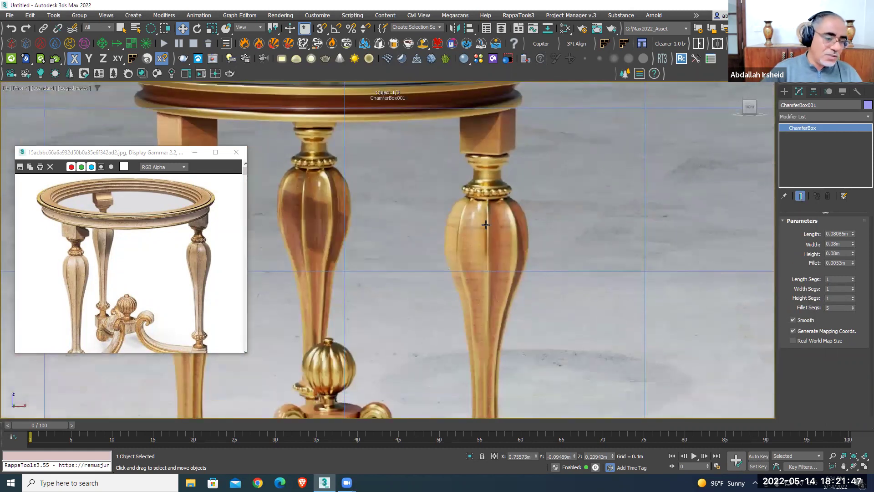
{"action": "scroll", "coordinate": [488, 221], "scroll_direction": "up", "scroll_amount": 1}
{"action": "scroll", "coordinate": [491, 215], "scroll_direction": "up", "scroll_amount": 2}
{"action": "scroll", "coordinate": [492, 214], "scroll_direction": "up", "scroll_amount": 1}
{"action": "scroll", "coordinate": [496, 255], "scroll_direction": "down", "scroll_amount": 1}
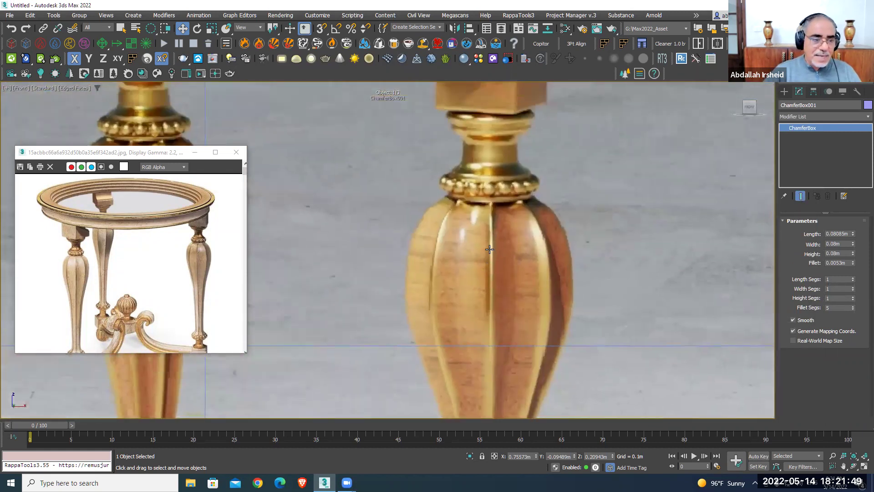
{"action": "scroll", "coordinate": [498, 272], "scroll_direction": "down", "scroll_amount": 1}
{"action": "scroll", "coordinate": [498, 275], "scroll_direction": "down", "scroll_amount": 2}
{"action": "scroll", "coordinate": [498, 275], "scroll_direction": "down", "scroll_amount": 2}
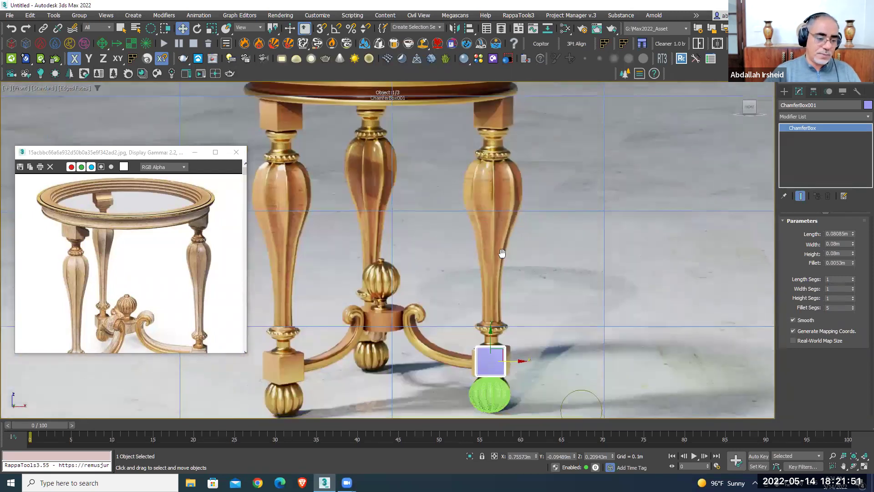
{"action": "scroll", "coordinate": [501, 282], "scroll_direction": "up", "scroll_amount": 3}
{"action": "middle_click_drag", "start_coordinate": [503, 241], "coordinate": [505, 299]}
Bring up the viewport quad menu of spline and transform commands
{"action": "scroll", "coordinate": [508, 298], "scroll_direction": "down", "scroll_amount": 2}
{"action": "scroll", "coordinate": [512, 273], "scroll_direction": "up", "scroll_amount": 2}
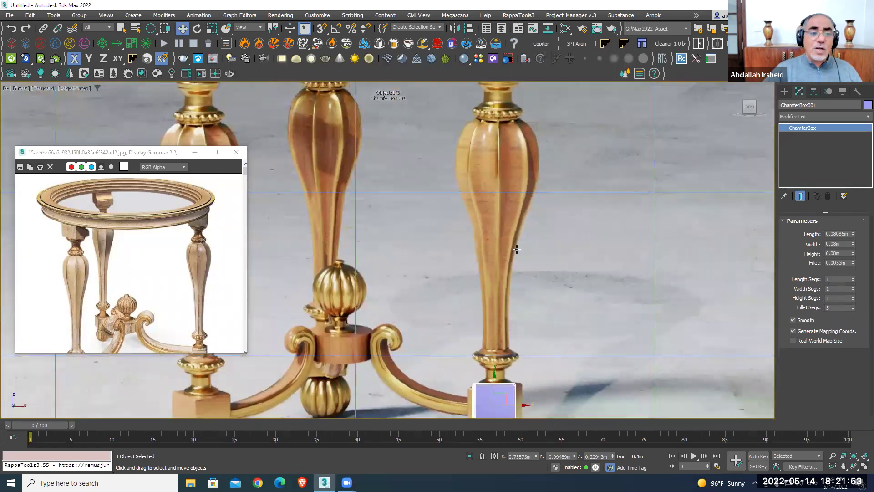
{"action": "scroll", "coordinate": [519, 228], "scroll_direction": "down", "scroll_amount": 2}
{"action": "right_click", "coordinate": [532, 164]}
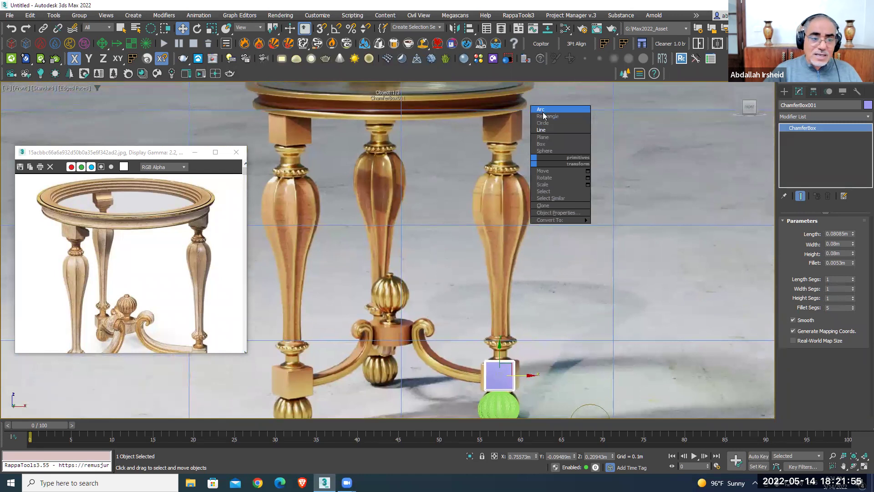
Start a Line and trace the leg's right edge from under the square block past the beaded ring
{"action": "left_click", "coordinate": [547, 126]}
{"action": "scroll", "coordinate": [513, 156], "scroll_direction": "up", "scroll_amount": 4}
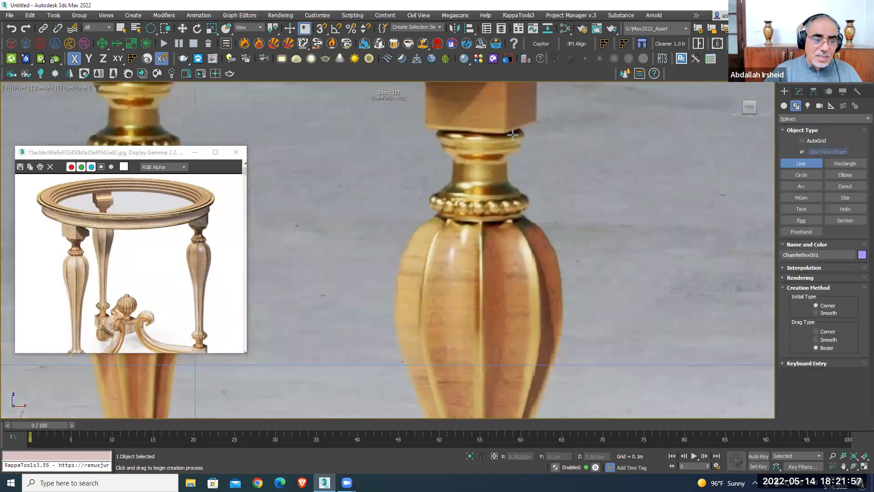
{"action": "middle_click_drag", "start_coordinate": [520, 100], "coordinate": [498, 163]}
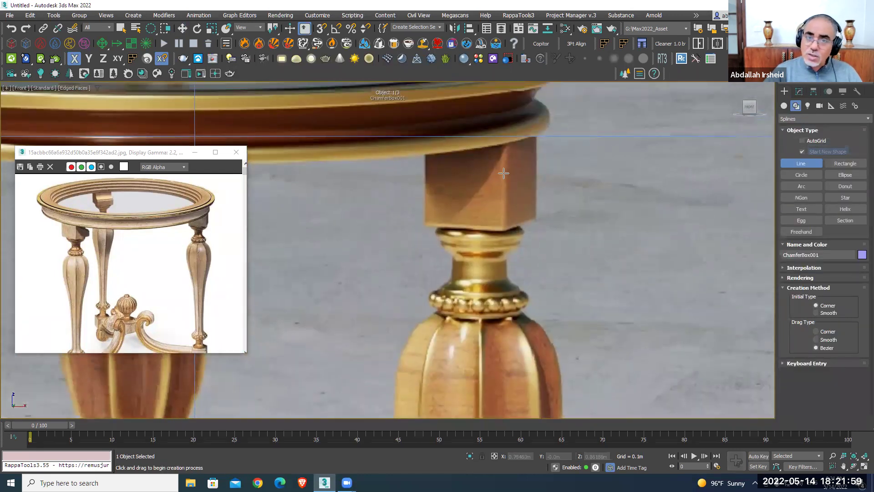
{"action": "scroll", "coordinate": [503, 173], "scroll_direction": "up", "scroll_amount": 1}
{"action": "scroll", "coordinate": [504, 199], "scroll_direction": "up", "scroll_amount": 1}
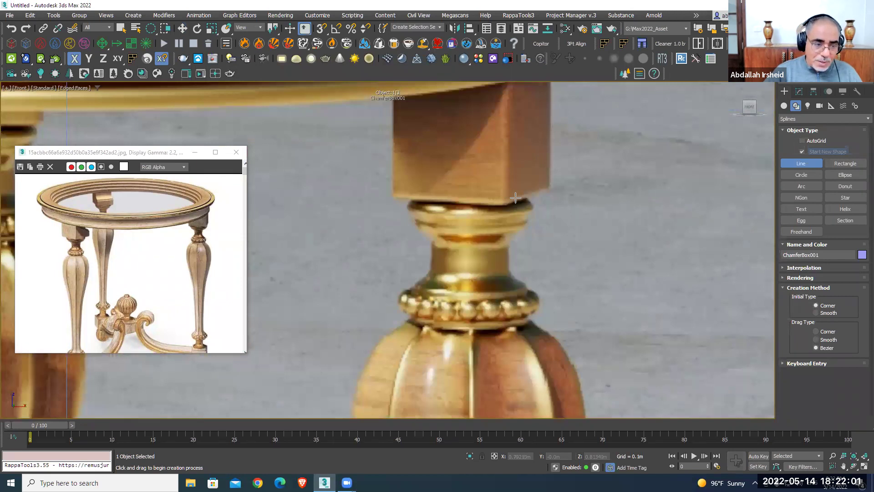
{"action": "left_click", "coordinate": [522, 193]}
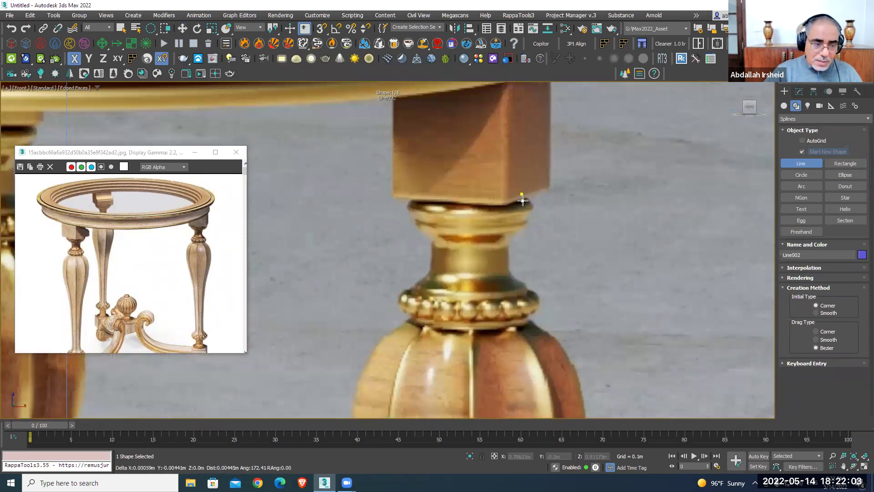
{"action": "left_click", "coordinate": [534, 205]}
{"action": "left_click", "coordinate": [526, 217]}
{"action": "left_click", "coordinate": [510, 235]}
{"action": "left_click", "coordinate": [510, 271]}
{"action": "left_click", "coordinate": [525, 284]}
{"action": "left_click", "coordinate": [530, 305]}
{"action": "left_click", "coordinate": [528, 323]}
Continue the profile down the narrow lower leg, ending at the base cube's top corner
{"action": "scroll", "coordinate": [528, 324], "scroll_direction": "down", "scroll_amount": 2}
{"action": "middle_click_drag", "start_coordinate": [528, 323], "coordinate": [487, 163]}
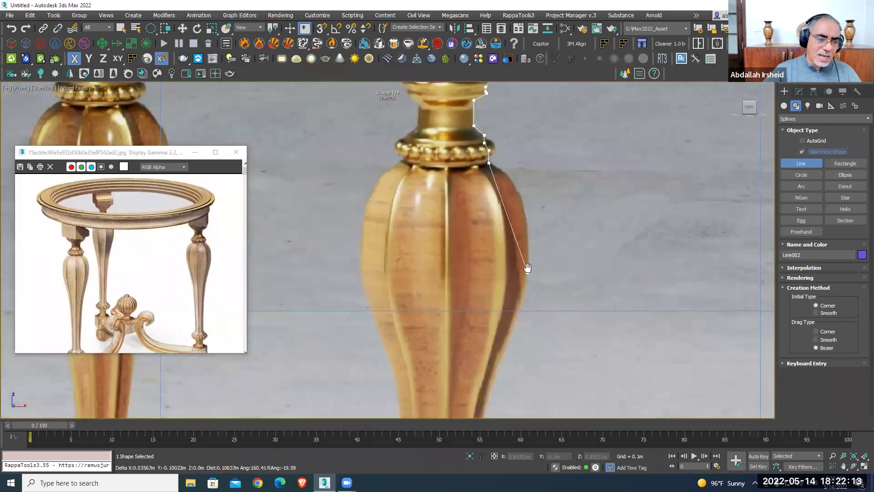
{"action": "middle_click_drag", "start_coordinate": [527, 268], "coordinate": [523, 200]}
{"action": "middle_click_drag", "start_coordinate": [512, 273], "coordinate": [507, 191]}
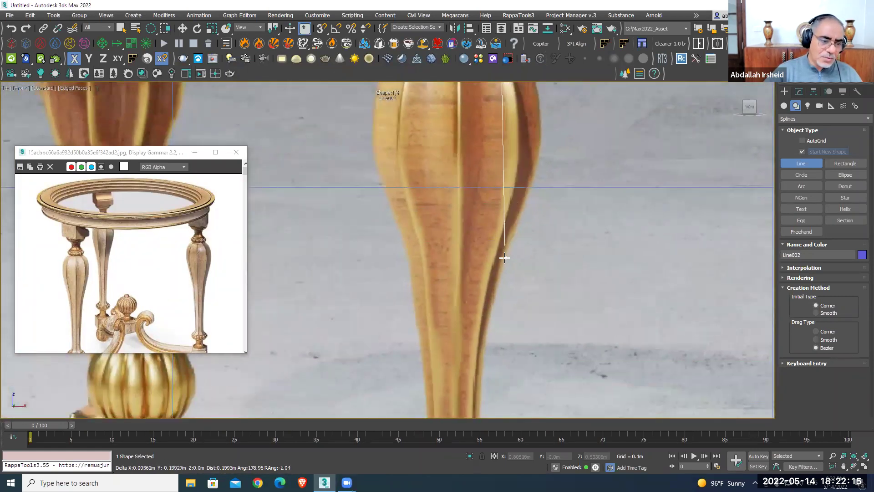
{"action": "scroll", "coordinate": [504, 258], "scroll_direction": "down", "scroll_amount": 5}
{"action": "scroll", "coordinate": [507, 257], "scroll_direction": "up", "scroll_amount": 3}
{"action": "scroll", "coordinate": [508, 258], "scroll_direction": "up", "scroll_amount": 2}
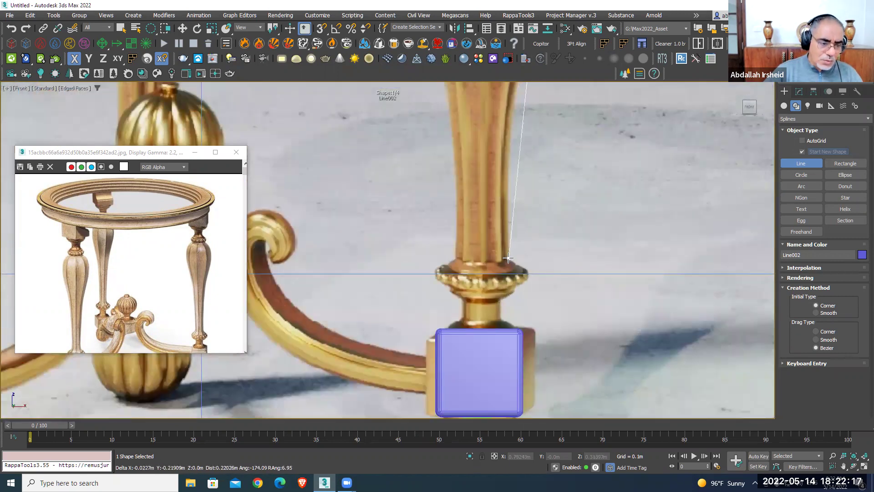
{"action": "left_click", "coordinate": [508, 258]}
{"action": "scroll", "coordinate": [510, 262], "scroll_direction": "up", "scroll_amount": 3}
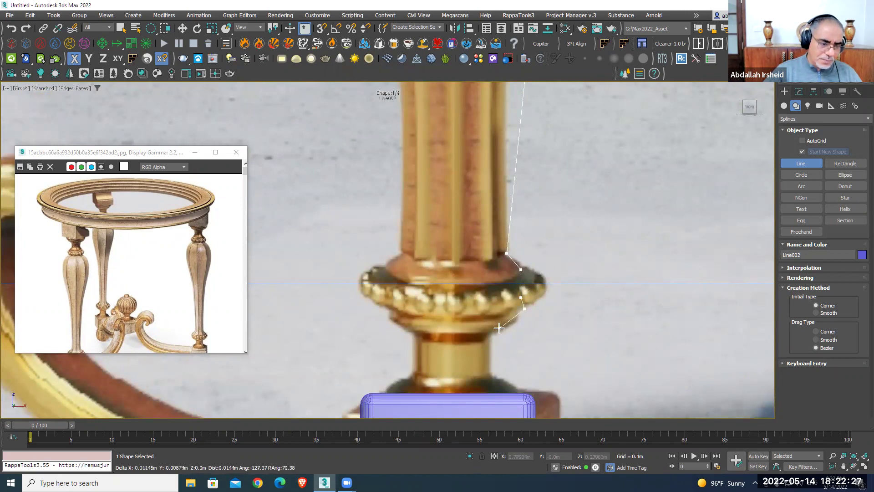
{"action": "left_click", "coordinate": [493, 330]}
{"action": "middle_click_drag", "start_coordinate": [493, 329], "coordinate": [506, 200]}
{"action": "left_click", "coordinate": [503, 246]}
{"action": "left_click", "coordinate": [537, 263]}
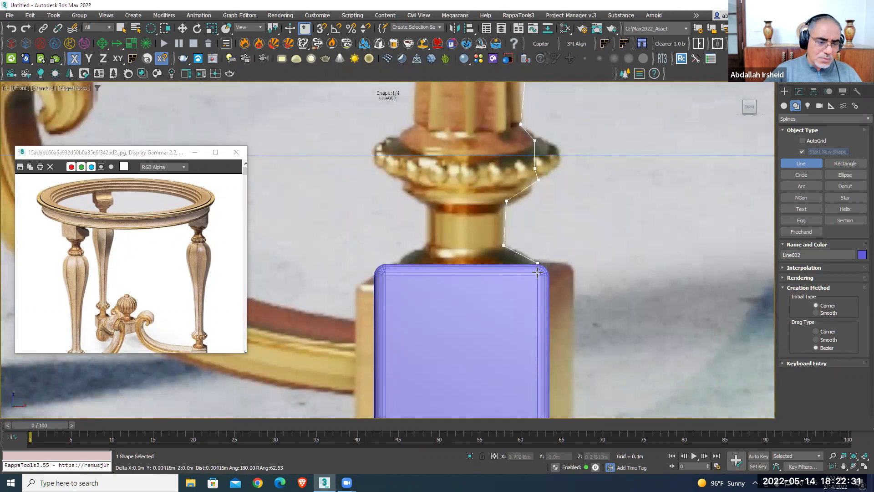
{"action": "scroll", "coordinate": [482, 273], "scroll_direction": "down", "scroll_amount": 2}
{"action": "scroll", "coordinate": [464, 245], "scroll_direction": "down", "scroll_amount": 2}
{"action": "scroll", "coordinate": [446, 219], "scroll_direction": "down", "scroll_amount": 3}
Shift-move a copy of the leg profile, Line003, to the right of the table
{"action": "scroll", "coordinate": [432, 194], "scroll_direction": "down", "scroll_amount": 3}
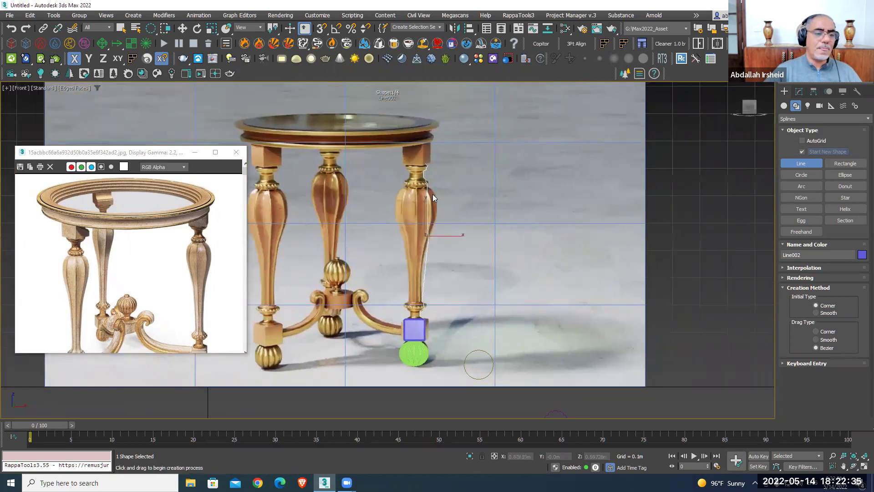
{"action": "key", "text": "w"}
{"action": "left_click_drag", "start_coordinate": [426, 222], "coordinate": [692, 222], "text": "shift"}
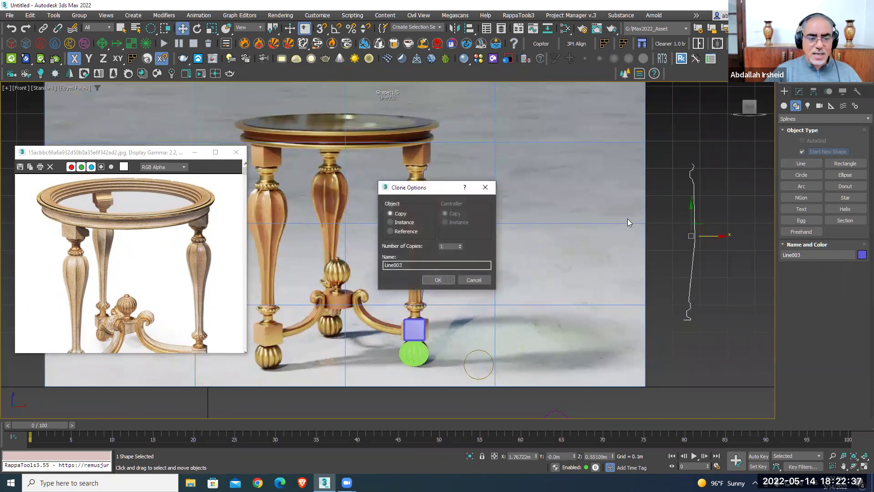
{"action": "left_click", "coordinate": [438, 279]}
Select the original Line002 profile and bring up its Modify panel
{"action": "scroll", "coordinate": [690, 228], "scroll_direction": "up", "scroll_amount": 3}
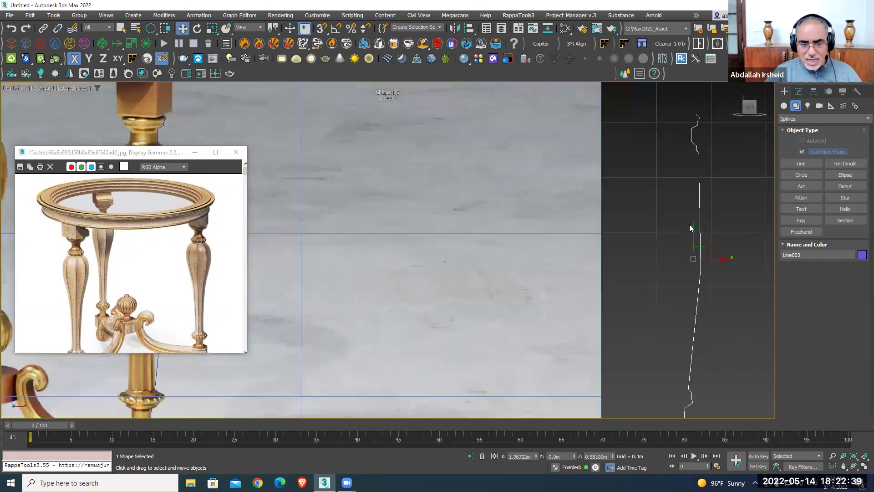
{"action": "scroll", "coordinate": [648, 220], "scroll_direction": "up", "scroll_amount": 2}
{"action": "scroll", "coordinate": [497, 236], "scroll_direction": "up", "scroll_amount": 3}
{"action": "scroll", "coordinate": [505, 214], "scroll_direction": "up", "scroll_amount": 2}
{"action": "scroll", "coordinate": [512, 198], "scroll_direction": "up", "scroll_amount": 2}
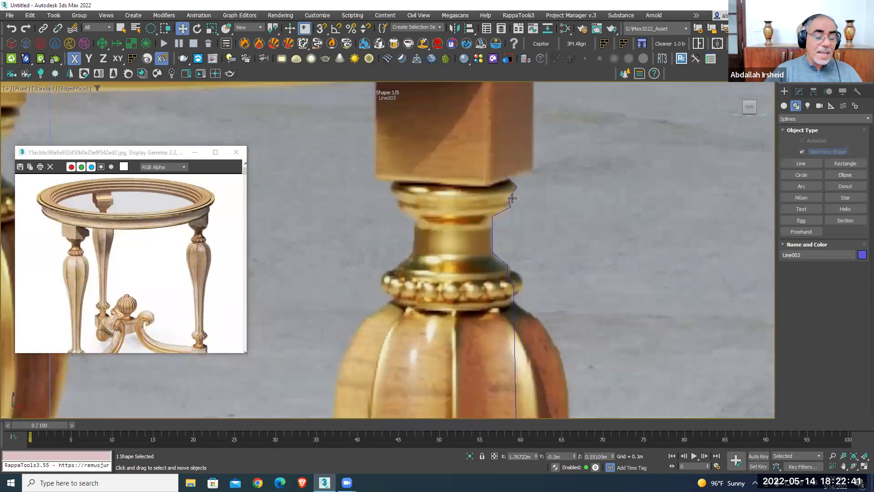
{"action": "scroll", "coordinate": [512, 198], "scroll_direction": "up", "scroll_amount": 1}
{"action": "scroll", "coordinate": [510, 190], "scroll_direction": "up", "scroll_amount": 1}
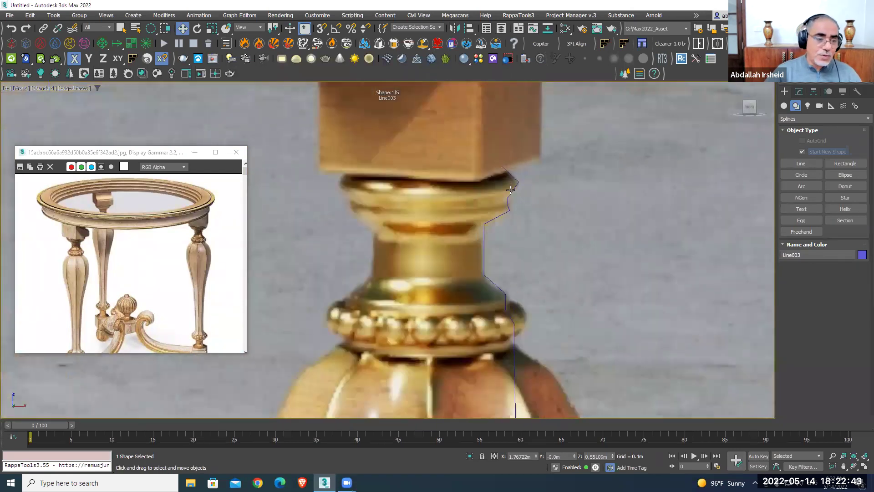
{"action": "scroll", "coordinate": [511, 191], "scroll_direction": "up", "scroll_amount": 1}
{"action": "left_click", "coordinate": [514, 171]}
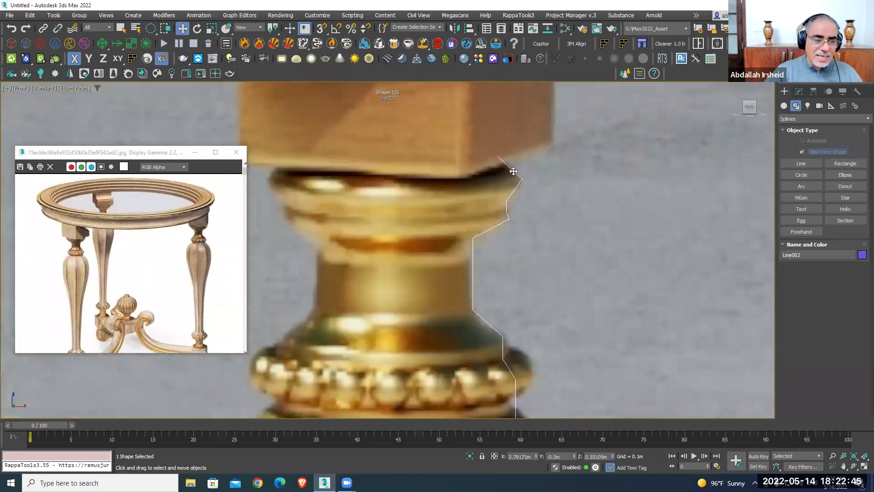
{"action": "left_click", "coordinate": [799, 91]}
Enter Vertex sub-object mode and pick the Fillet command via the 'fillet' search
{"action": "key", "text": "1"}
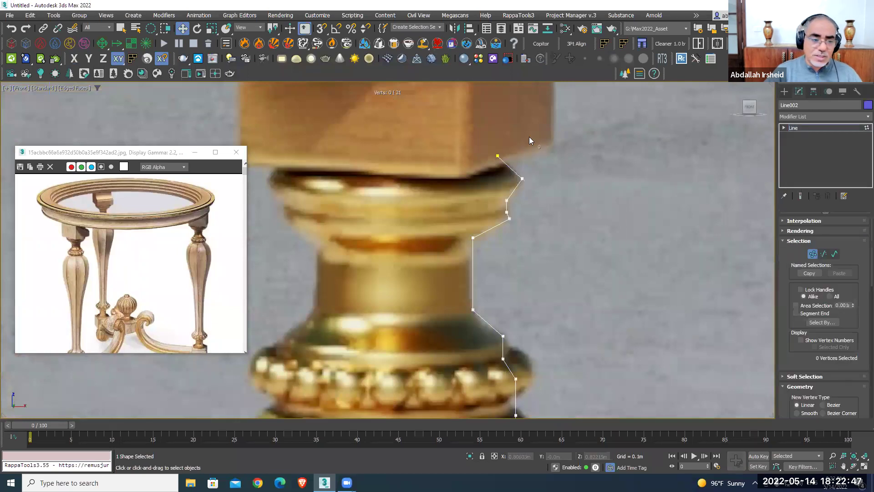
{"action": "right_click", "coordinate": [529, 136]}
{"action": "key", "text": "Escape"}
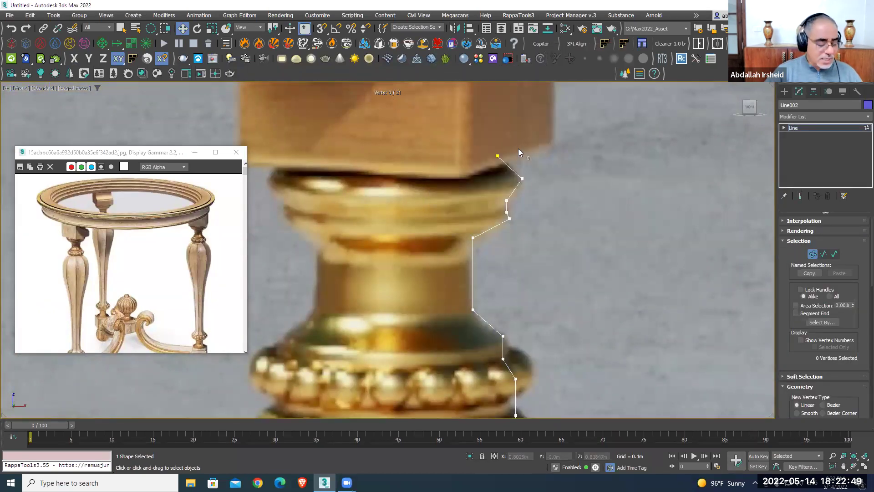
{"action": "type", "text": "xfil"}
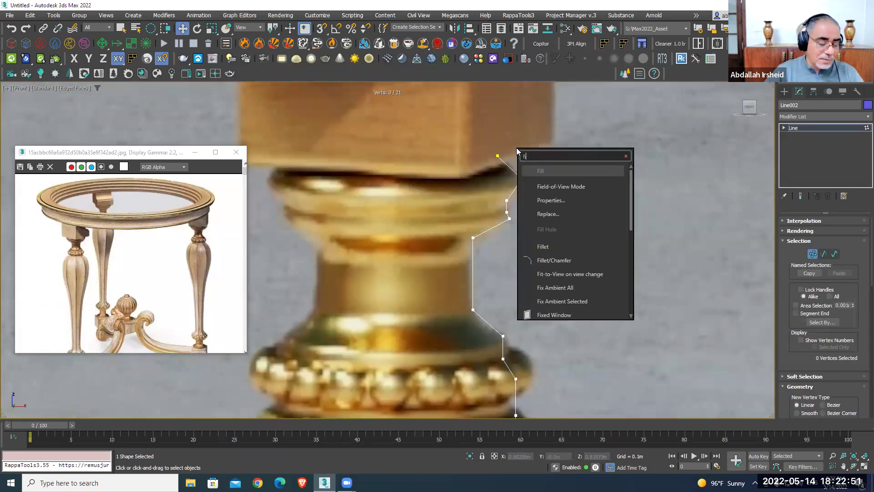
{"action": "type", "text": "ll"}
{"action": "left_click", "coordinate": [550, 209]}
Fillet the collar corners and the corner at the top of the neck
{"action": "scroll", "coordinate": [528, 181], "scroll_direction": "up", "scroll_amount": 2}
{"action": "mouse_move", "coordinate": [521, 181]}
{"action": "left_mouse_down"}
{"action": "mouse_move", "coordinate": [522, 146]}
{"action": "mouse_move", "coordinate": [523, 162]}
{"action": "left_mouse_up"}
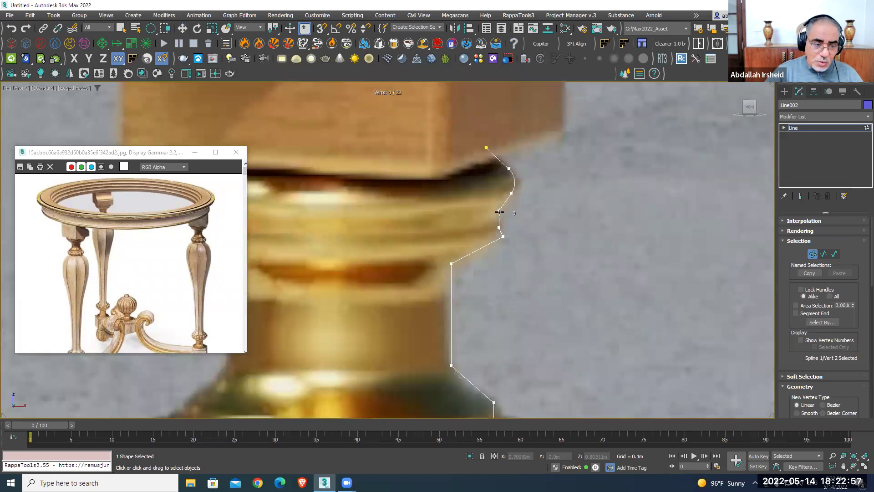
{"action": "left_click_drag", "start_coordinate": [520, 180], "coordinate": [521, 132]}
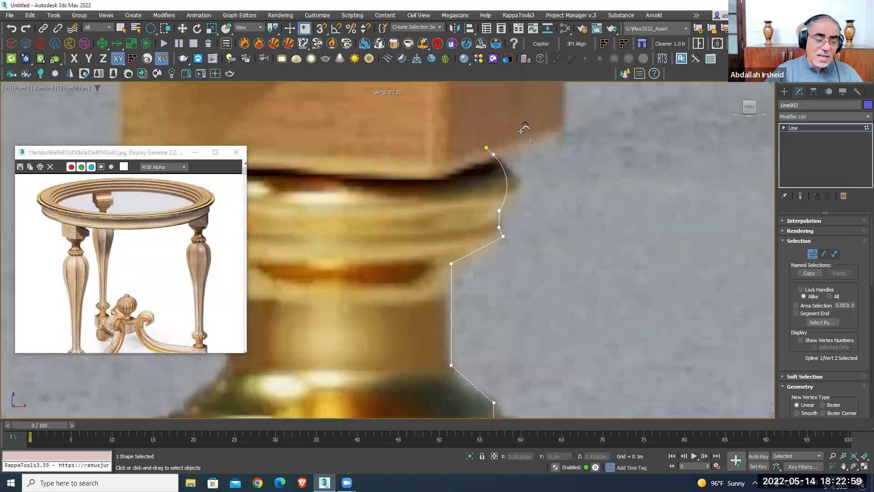
{"action": "middle_click_drag", "start_coordinate": [503, 232], "coordinate": [513, 197]}
{"action": "left_click_drag", "start_coordinate": [512, 203], "coordinate": [512, 197]}
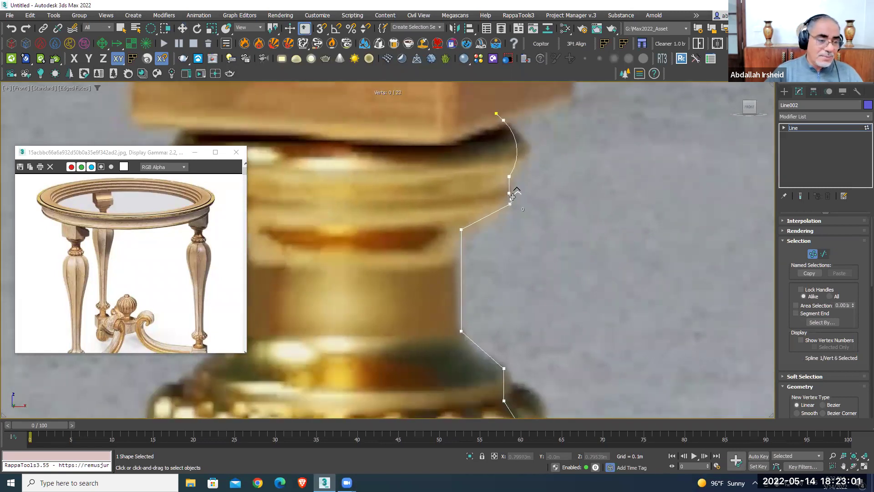
{"action": "middle_click_drag", "start_coordinate": [478, 239], "coordinate": [489, 157]}
{"action": "left_click_drag", "start_coordinate": [476, 148], "coordinate": [475, 132]}
Fillet the corners down the neck and around the beaded ring
{"action": "left_click_drag", "start_coordinate": [473, 253], "coordinate": [516, 297]}
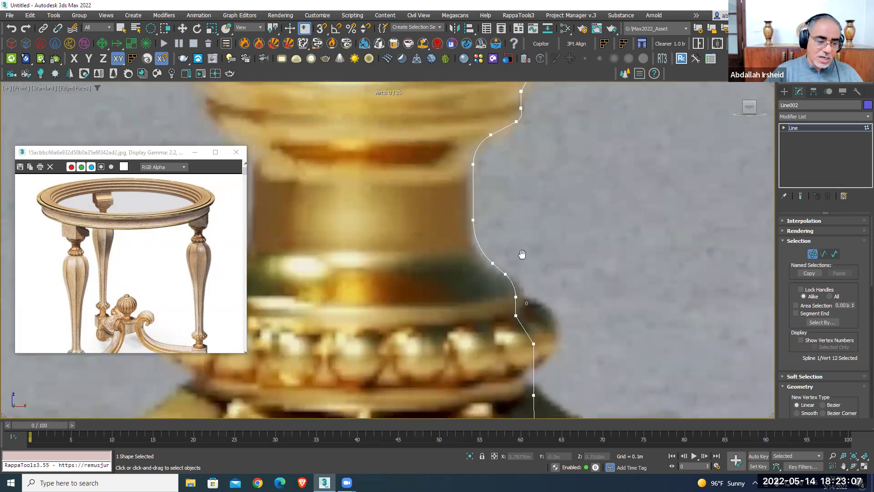
{"action": "middle_click_drag", "start_coordinate": [517, 321], "coordinate": [527, 246]}
{"action": "left_click_drag", "start_coordinate": [527, 245], "coordinate": [527, 253]}
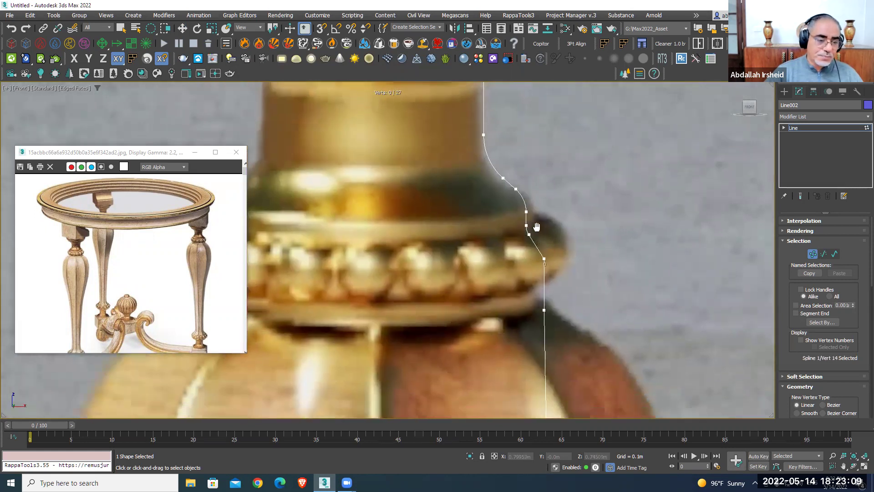
{"action": "middle_click_drag", "start_coordinate": [548, 255], "coordinate": [551, 212]}
{"action": "scroll", "coordinate": [556, 203], "scroll_direction": "down", "scroll_amount": 3}
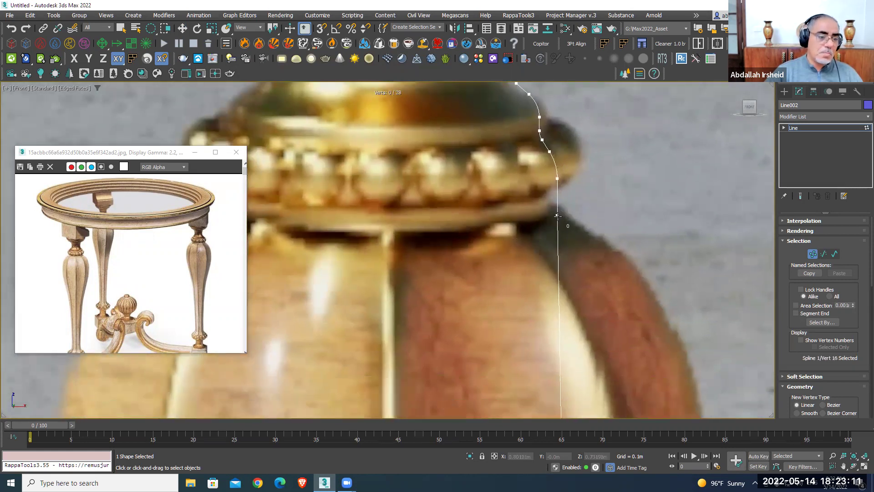
{"action": "middle_click_drag", "start_coordinate": [569, 282], "coordinate": [579, 197]}
{"action": "scroll", "coordinate": [578, 198], "scroll_direction": "down", "scroll_amount": 3}
Make the vertex atop the vase Bezier Corner and pull its handle to bulge along the vase
{"action": "key", "text": "w"}
{"action": "left_click", "coordinate": [575, 164]}
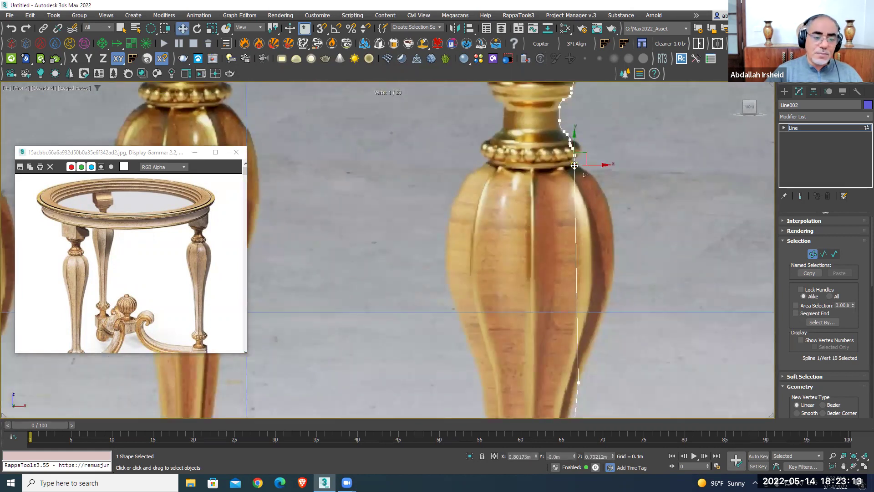
{"action": "scroll", "coordinate": [572, 163], "scroll_direction": "up", "scroll_amount": 3}
{"action": "right_click", "coordinate": [572, 163]}
{"action": "left_click", "coordinate": [525, 98]}
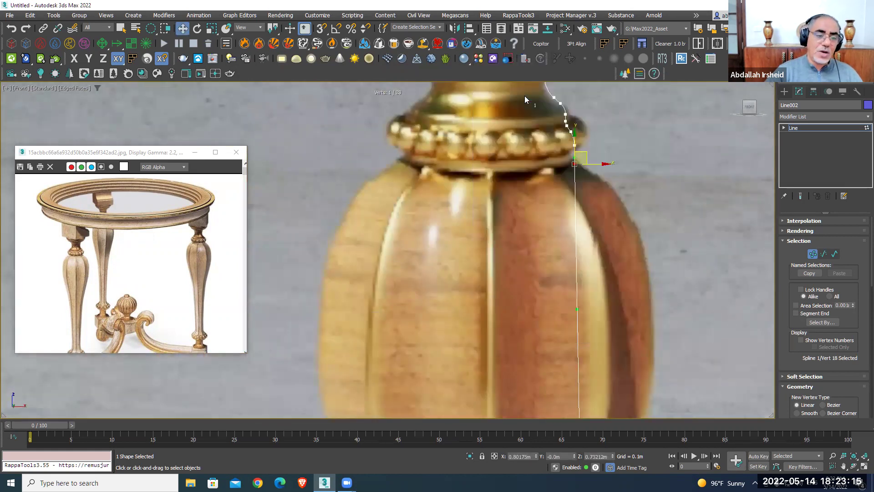
{"action": "scroll", "coordinate": [524, 96], "scroll_direction": "down", "scroll_amount": 2}
{"action": "mouse_move", "coordinate": [547, 214]}
{"action": "middle_mouse_down"}
{"action": "mouse_move", "coordinate": [564, 332]}
{"action": "mouse_move", "coordinate": [542, 182]}
{"action": "middle_mouse_up"}
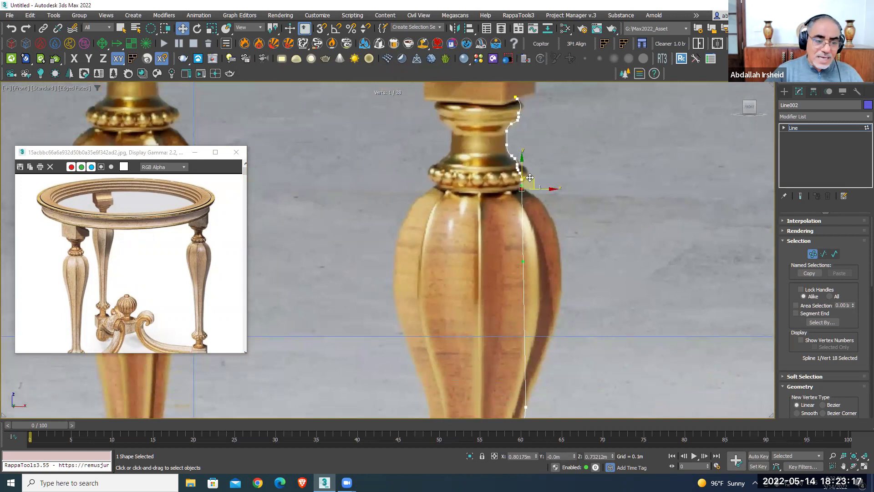
{"action": "key", "text": "equal"}
{"action": "key", "text": "equal"}
{"action": "key", "text": "equal"}
{"action": "left_click_drag", "start_coordinate": [522, 258], "coordinate": [590, 246]}
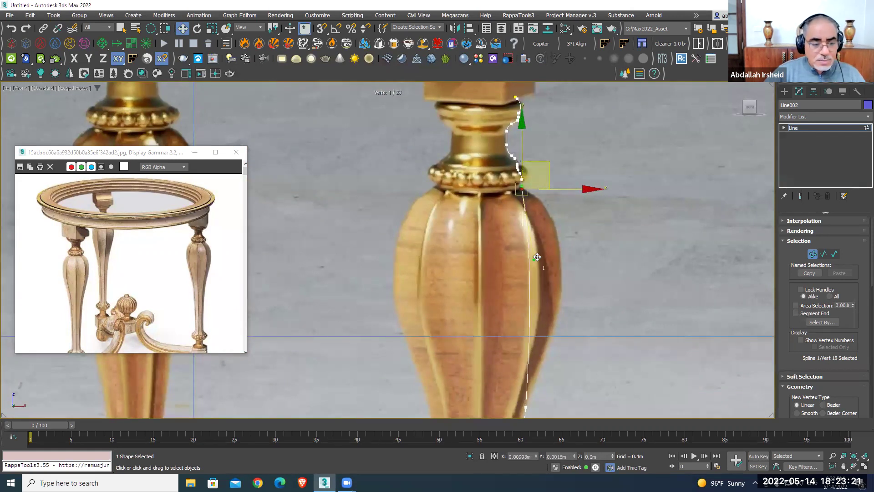
Turn on Adaptive interpolation and refine the handle to fit the vase outline
{"action": "scroll", "coordinate": [530, 209], "scroll_direction": "up", "scroll_amount": 2}
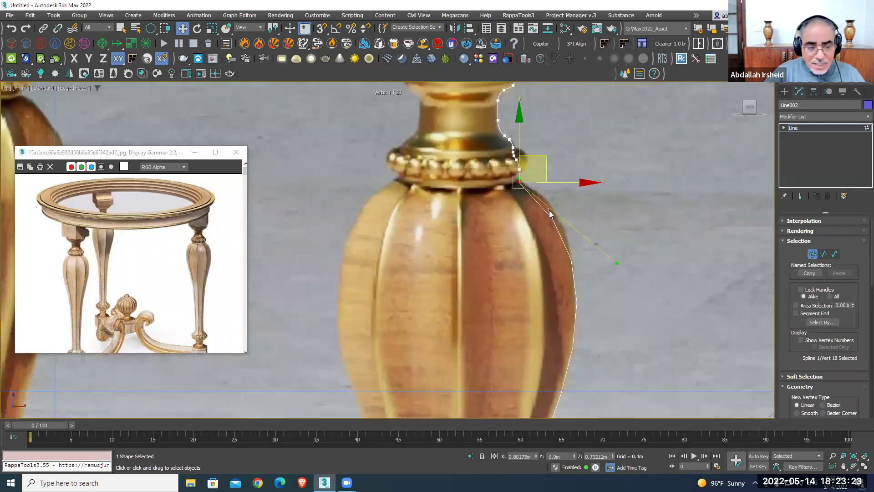
{"action": "left_click", "coordinate": [815, 220]}
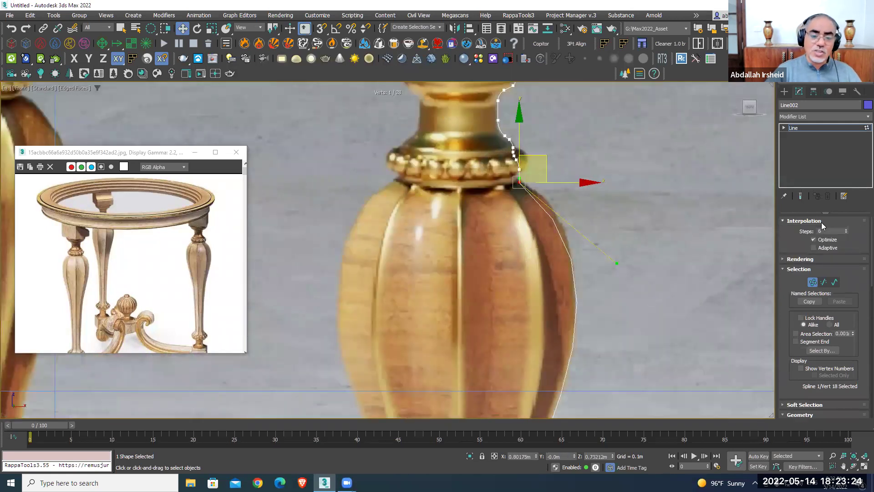
{"action": "left_click", "coordinate": [814, 248]}
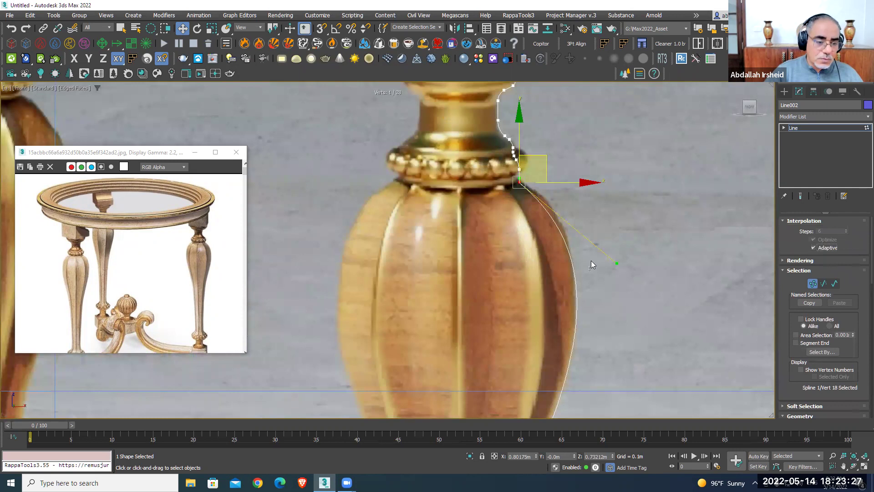
{"action": "left_click_drag", "start_coordinate": [616, 263], "coordinate": [611, 245]}
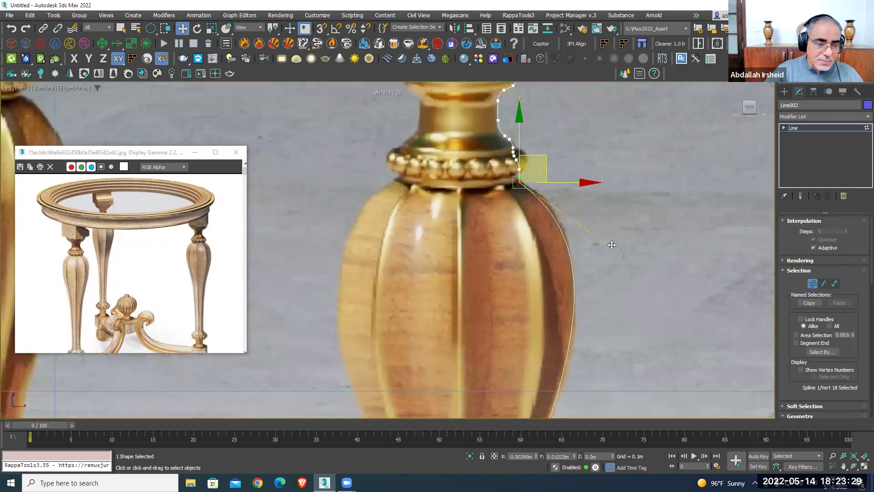
Convert the vertex on the tapered lower part of the leg to Bezier Corner
{"action": "middle_click_drag", "start_coordinate": [611, 245], "coordinate": [511, 273]}
{"action": "left_click", "coordinate": [521, 259]}
{"action": "right_click", "coordinate": [520, 258]}
{"action": "left_click", "coordinate": [505, 206]}
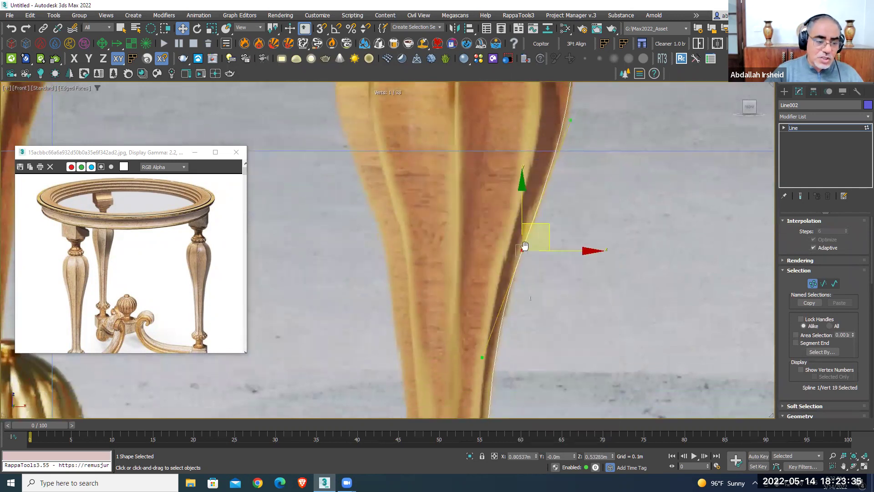
Make the lower neck vertex Bezier Corner and pull its handle right, with XY movement, to curve the segment
{"action": "middle_click_drag", "start_coordinate": [542, 391], "coordinate": [536, 244]}
{"action": "left_click", "coordinate": [508, 272]}
{"action": "right_click", "coordinate": [505, 261]}
{"action": "left_click", "coordinate": [489, 203]}
{"action": "scroll", "coordinate": [509, 271], "scroll_direction": "up", "scroll_amount": 5}
{"action": "scroll", "coordinate": [508, 272], "scroll_direction": "up", "scroll_amount": 4}
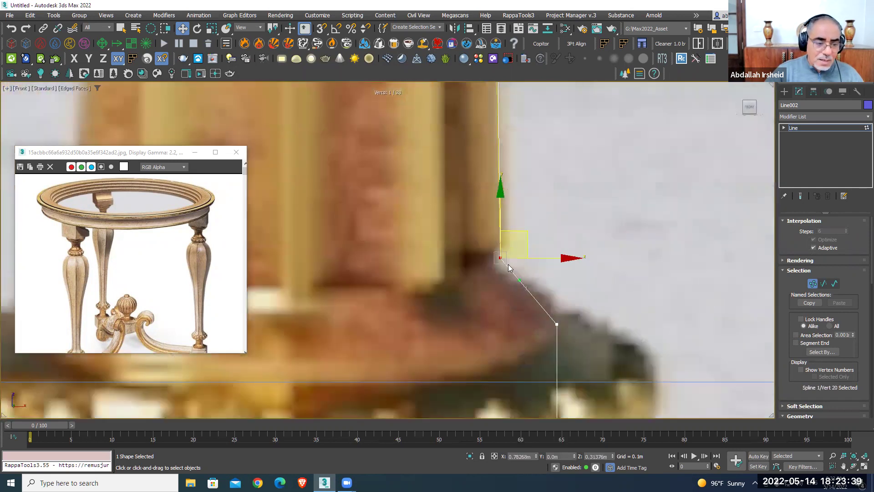
{"action": "left_click_drag", "start_coordinate": [521, 287], "coordinate": [526, 273]}
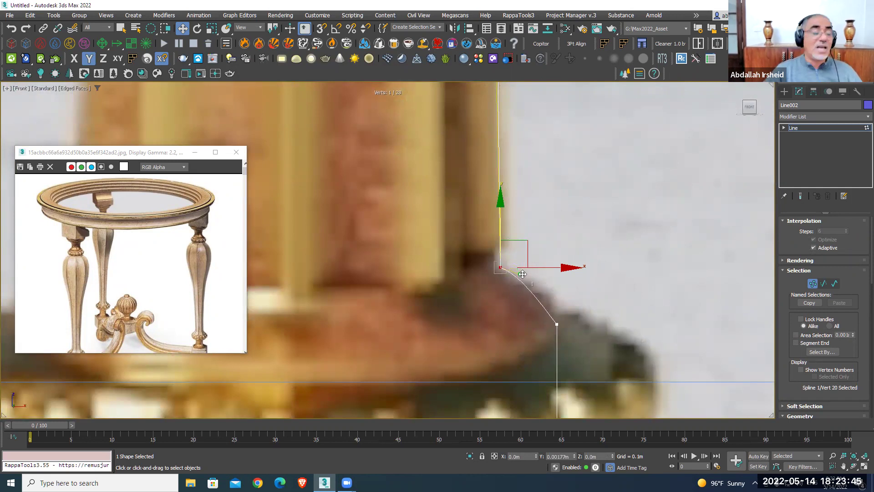
{"action": "key", "text": "ctrl+z"}
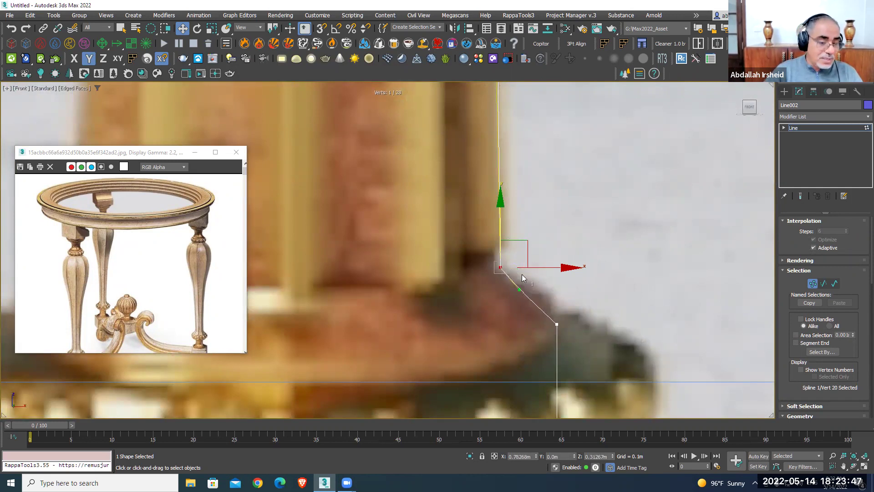
{"action": "left_click", "coordinate": [513, 253]}
{"action": "left_click_drag", "start_coordinate": [523, 287], "coordinate": [539, 284]}
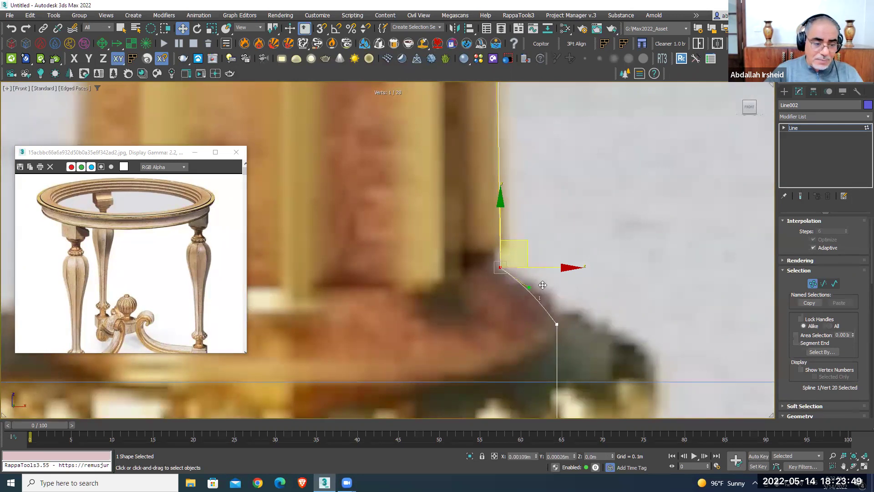
Fillet the corner vertices below the bead ring and at the neck base into smooth curves
{"action": "scroll", "coordinate": [550, 298], "scroll_direction": "down", "scroll_amount": 2}
{"action": "middle_click_drag", "start_coordinate": [551, 316], "coordinate": [541, 219]}
{"action": "scroll", "coordinate": [541, 218], "scroll_direction": "down", "scroll_amount": 2}
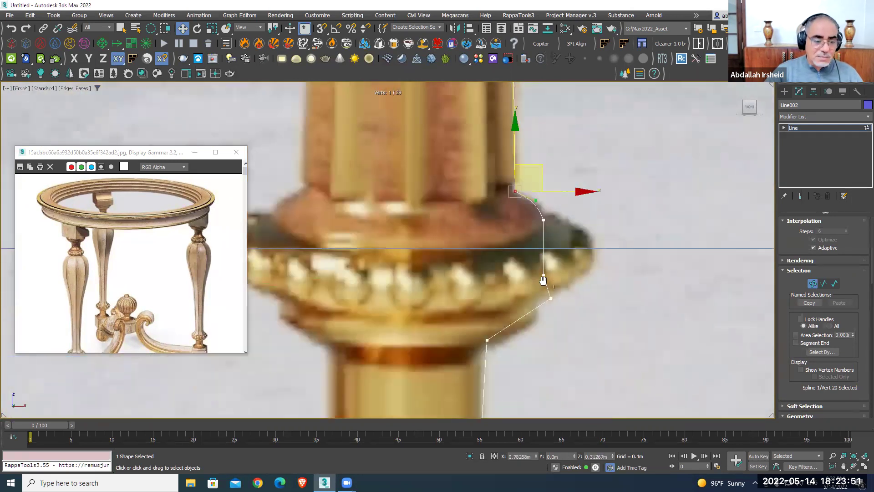
{"action": "middle_click_drag", "start_coordinate": [545, 299], "coordinate": [549, 255]}
{"action": "left_click", "coordinate": [550, 256]}
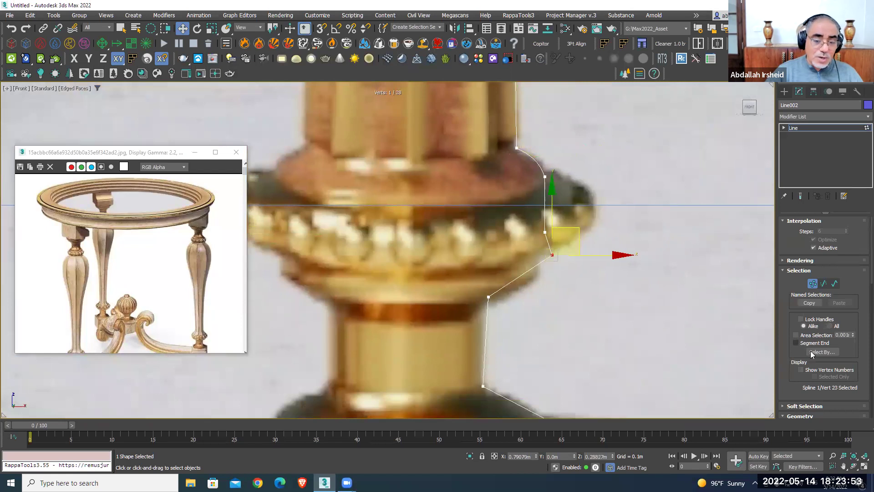
{"action": "scroll", "coordinate": [800, 354], "scroll_direction": "down", "scroll_amount": 3}
{"action": "scroll", "coordinate": [819, 345], "scroll_direction": "down", "scroll_amount": 3}
{"action": "left_click", "coordinate": [804, 384]}
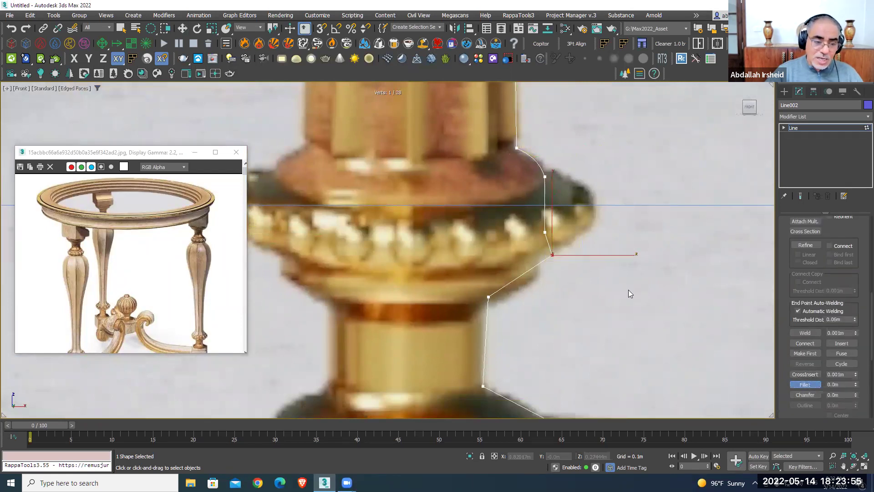
{"action": "left_click_drag", "start_coordinate": [554, 257], "coordinate": [556, 233]}
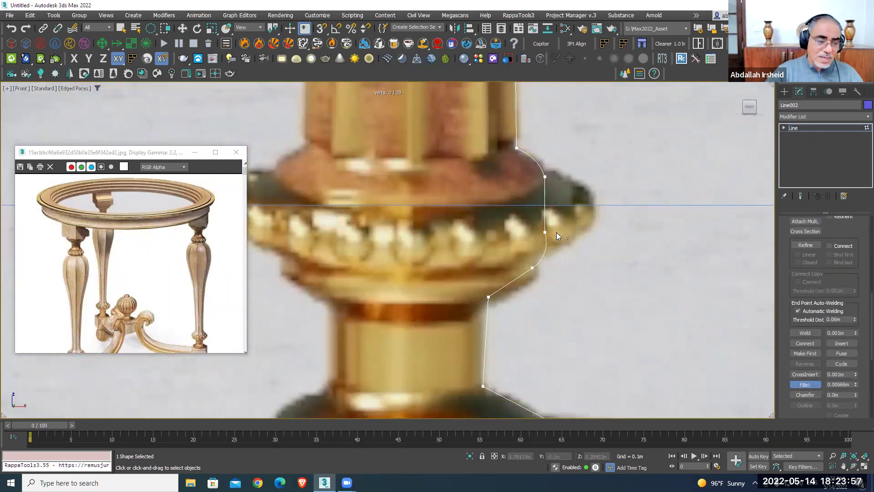
{"action": "middle_click_drag", "start_coordinate": [510, 305], "coordinate": [510, 231]}
{"action": "left_click_drag", "start_coordinate": [501, 225], "coordinate": [499, 216]}
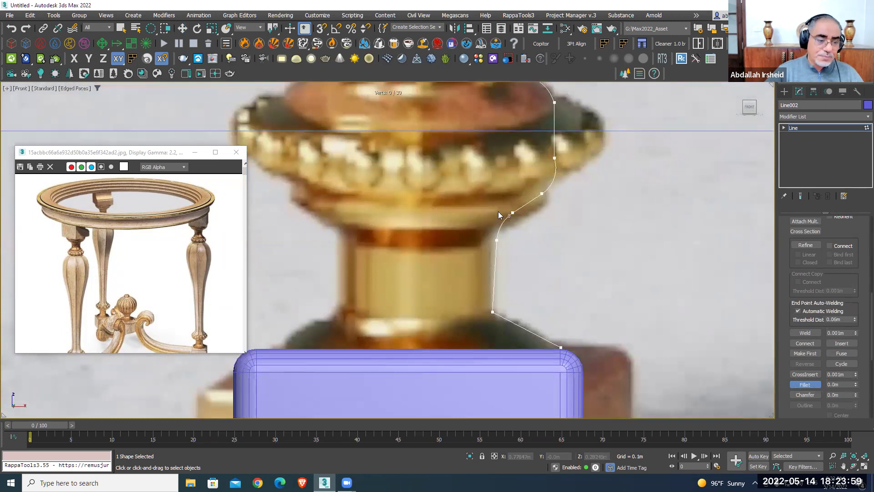
{"action": "left_click_drag", "start_coordinate": [492, 314], "coordinate": [494, 287]}
Return to Line object level and Shift-drag the leg profile to the right to clone it
{"action": "middle_click_drag", "start_coordinate": [555, 351], "coordinate": [564, 273]}
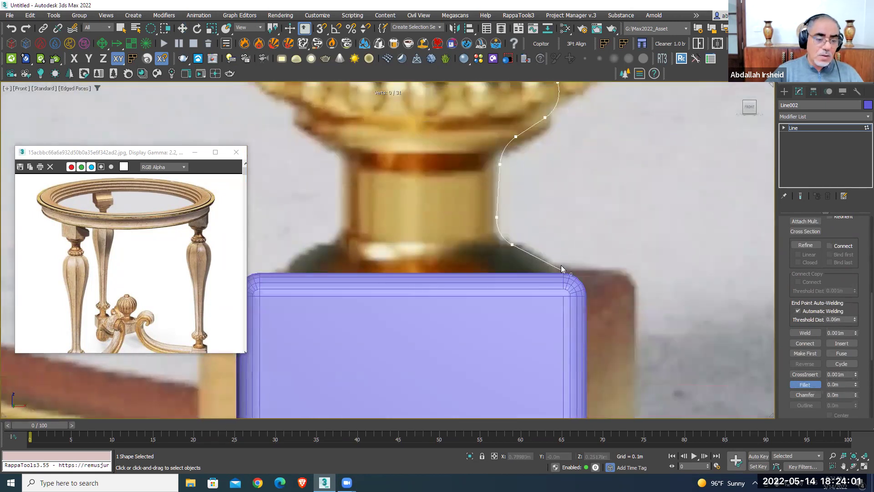
{"action": "scroll", "coordinate": [561, 254], "scroll_direction": "down", "scroll_amount": 3}
{"action": "scroll", "coordinate": [576, 205], "scroll_direction": "down", "scroll_amount": 3}
{"action": "scroll", "coordinate": [530, 243], "scroll_direction": "down", "scroll_amount": 3}
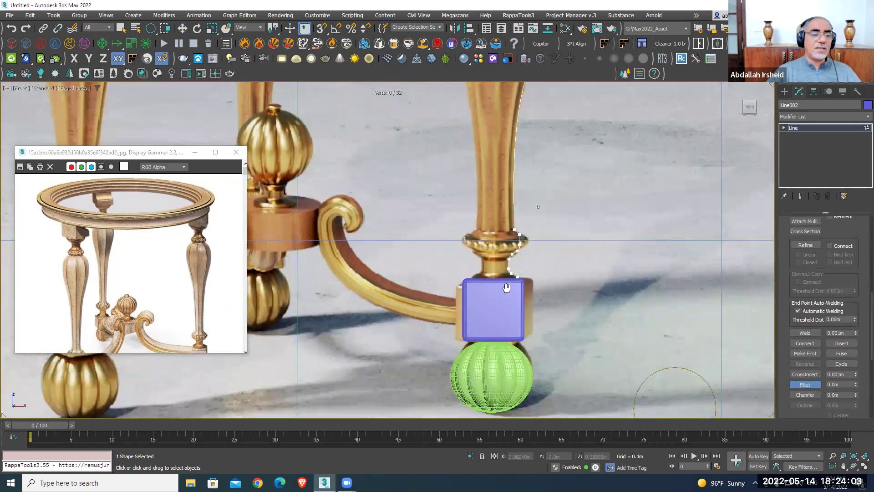
{"action": "scroll", "coordinate": [508, 224], "scroll_direction": "down", "scroll_amount": 3}
{"action": "key", "text": "w"}
{"action": "mouse_move", "coordinate": [509, 223]}
{"action": "middle_mouse_down"}
{"action": "mouse_move", "coordinate": [452, 271]}
{"action": "mouse_move", "coordinate": [414, 258]}
{"action": "middle_mouse_up"}
{"action": "left_click", "coordinate": [825, 127]}
{"action": "left_click_drag", "start_coordinate": [413, 255], "coordinate": [675, 254], "text": "shift"}
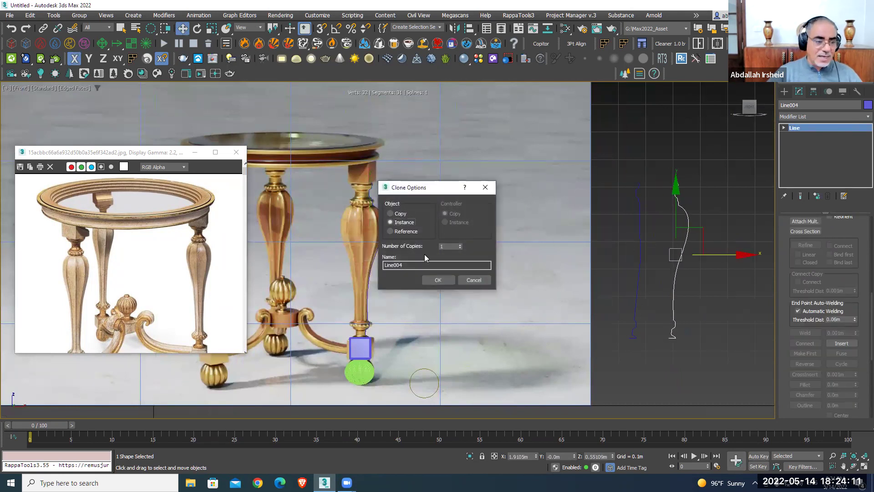
Keep the clone as instance Line004 and select its spline at Spline sub-object level
{"action": "left_click", "coordinate": [438, 279]}
{"action": "scroll", "coordinate": [597, 183], "scroll_direction": "up", "scroll_amount": 3}
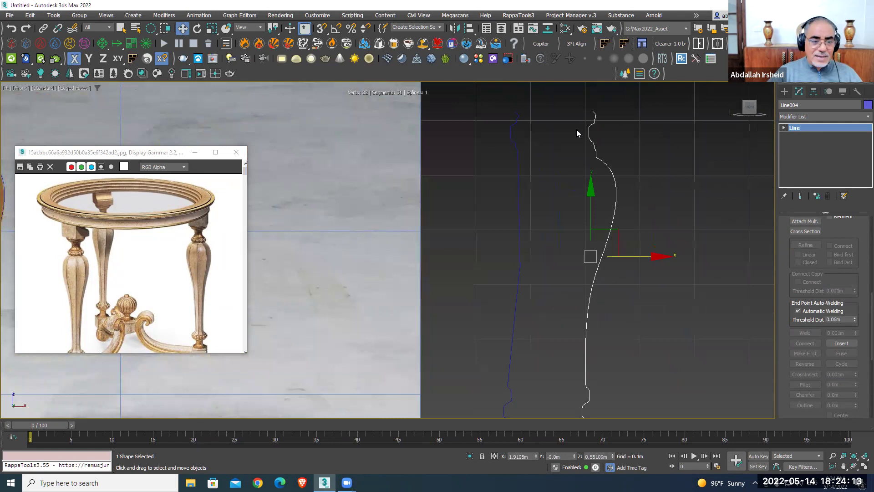
{"action": "middle_click_drag", "start_coordinate": [517, 220], "coordinate": [433, 192]}
{"action": "left_click", "coordinate": [784, 128]}
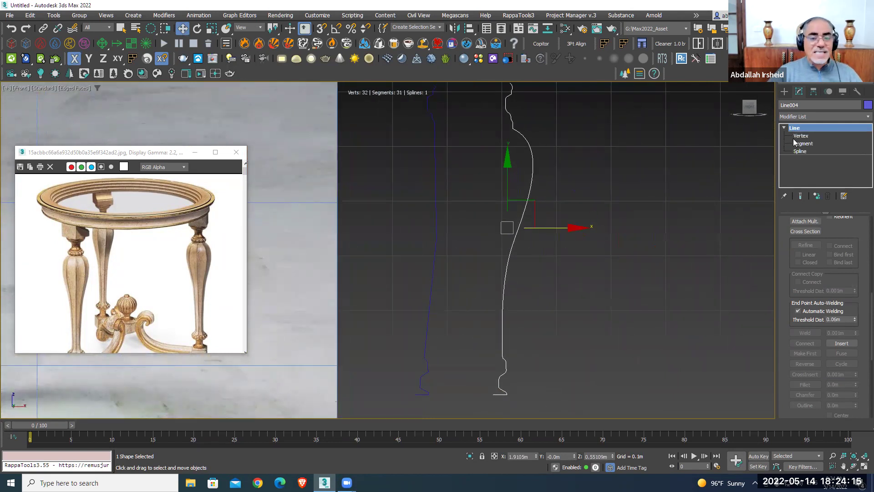
{"action": "left_click", "coordinate": [800, 151]}
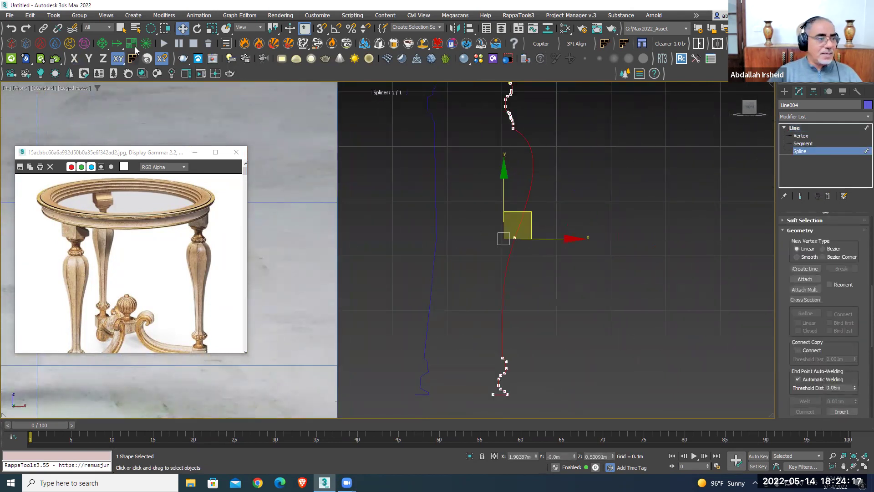
{"action": "left_click", "coordinate": [150, 43]}
{"action": "left_click", "coordinate": [151, 44]}
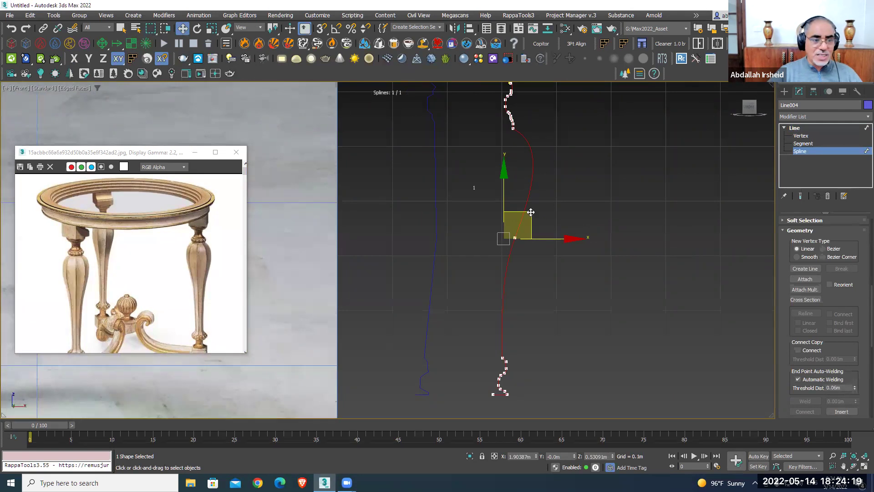
{"action": "scroll", "coordinate": [796, 326], "scroll_direction": "down", "scroll_amount": 3}
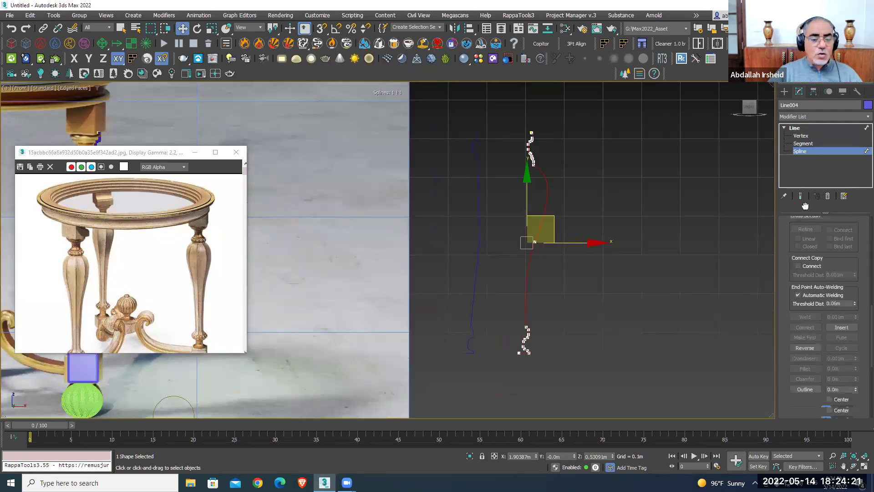
{"action": "scroll", "coordinate": [801, 319], "scroll_direction": "down", "scroll_amount": 3}
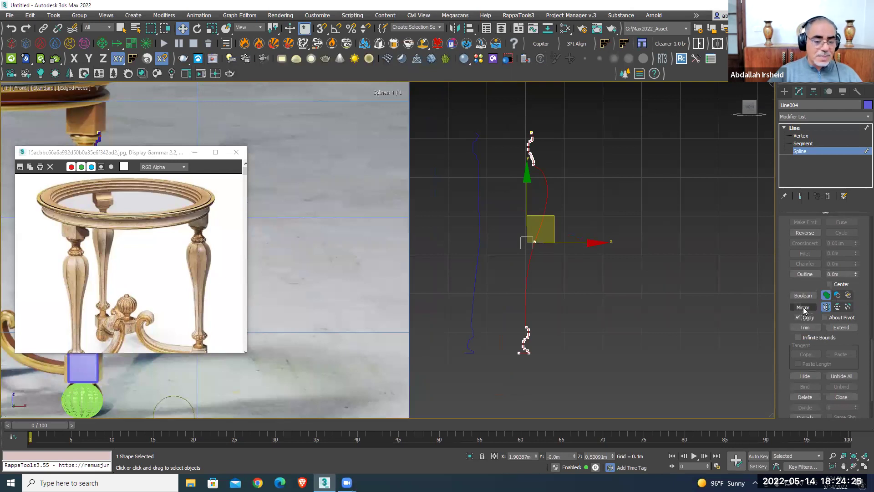
Mirror-copy Line004's spline and shift the copy left to face the original half
{"action": "left_click", "coordinate": [803, 308]}
{"action": "left_click_drag", "start_coordinate": [584, 245], "coordinate": [575, 244]}
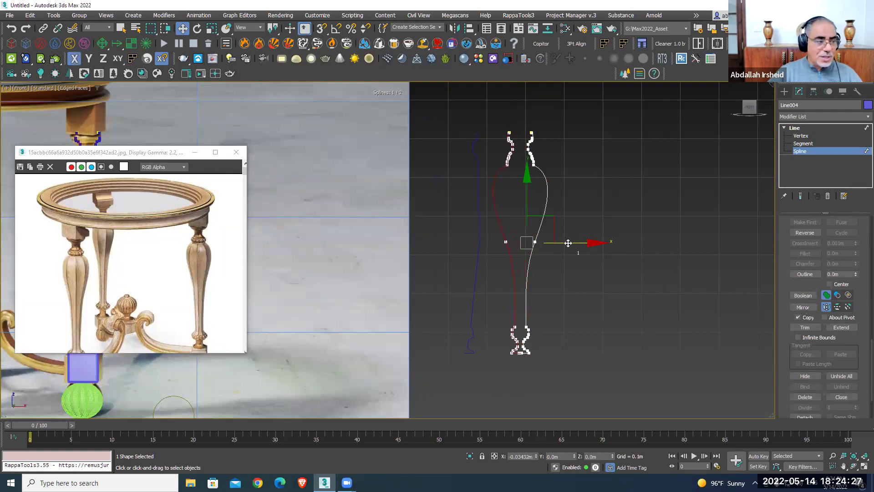
{"action": "left_click_drag", "start_coordinate": [410, 246], "coordinate": [656, 246]}
{"action": "scroll", "coordinate": [331, 176], "scroll_direction": "up", "scroll_amount": 3}
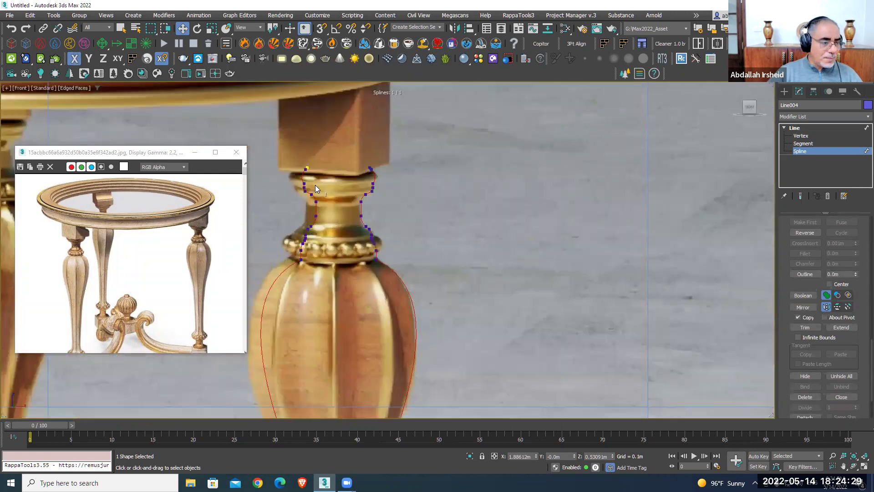
{"action": "scroll", "coordinate": [317, 188], "scroll_direction": "up", "scroll_amount": 3}
{"action": "scroll", "coordinate": [317, 210], "scroll_direction": "down", "scroll_amount": 5}
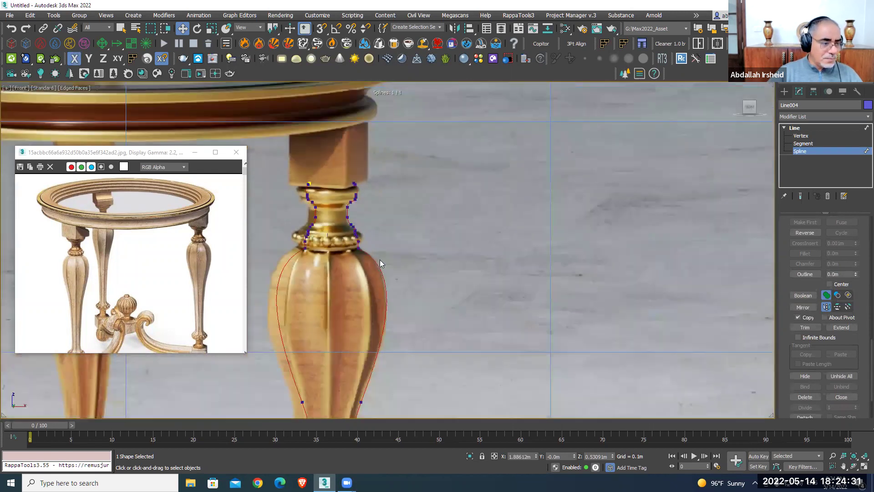
{"action": "mouse_move", "coordinate": [664, 232]}
{"action": "middle_mouse_down"}
{"action": "mouse_move", "coordinate": [602, 244]}
{"action": "mouse_move", "coordinate": [531, 232]}
{"action": "middle_mouse_up"}
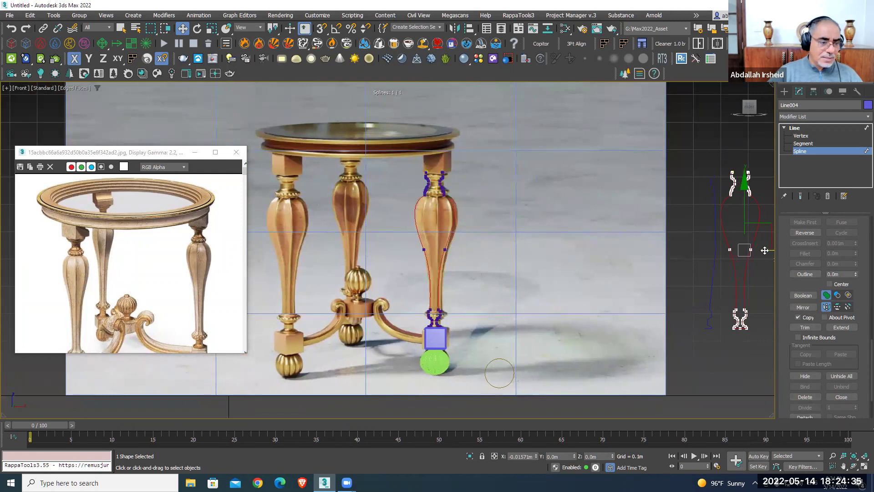
Inspect the mirrored outline and clear the spline selection
{"action": "middle_click_drag", "start_coordinate": [729, 254], "coordinate": [723, 252]}
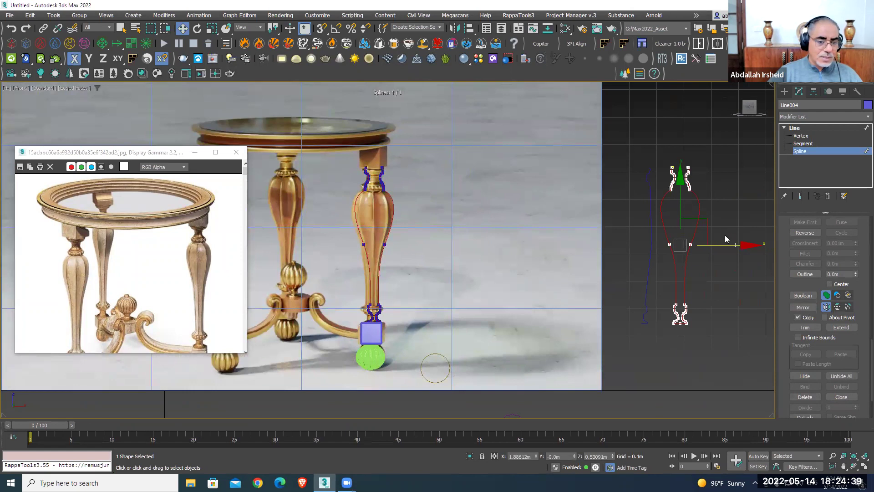
{"action": "scroll", "coordinate": [712, 294], "scroll_direction": "up", "scroll_amount": 5}
{"action": "left_click", "coordinate": [656, 317]}
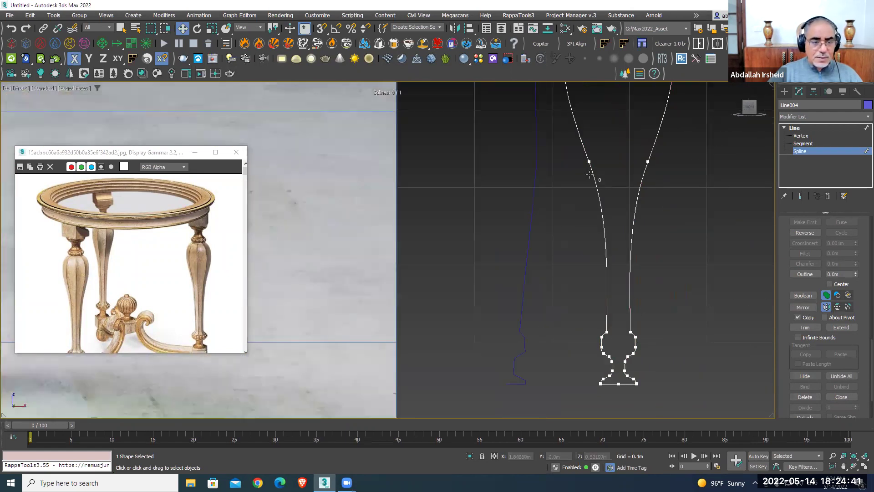
{"action": "scroll", "coordinate": [588, 214], "scroll_direction": "down", "scroll_amount": 3}
{"action": "scroll", "coordinate": [600, 253], "scroll_direction": "up", "scroll_amount": 1}
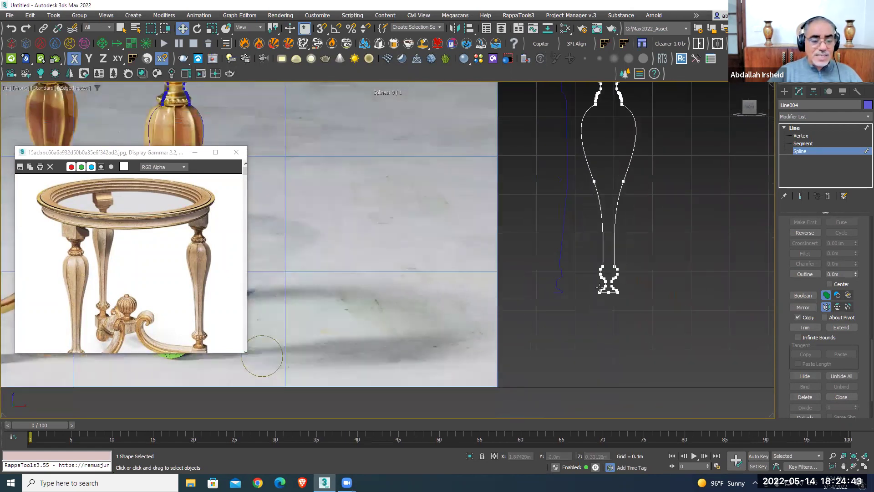
{"action": "scroll", "coordinate": [610, 254], "scroll_direction": "up", "scroll_amount": 1}
{"action": "scroll", "coordinate": [633, 259], "scroll_direction": "up", "scroll_amount": 1}
{"action": "scroll", "coordinate": [635, 259], "scroll_direction": "up", "scroll_amount": 1}
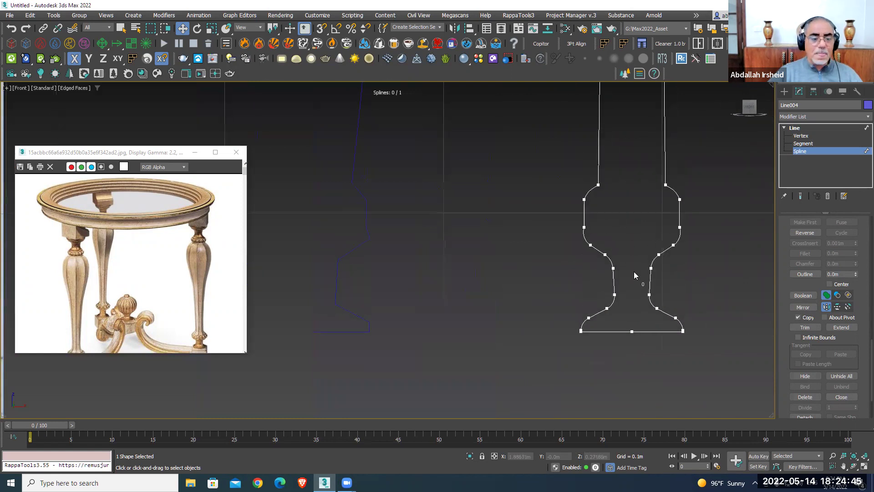
{"action": "scroll", "coordinate": [635, 260], "scroll_direction": "down", "scroll_amount": 4}
Step through Segment and Vertex levels, then exit Line004 to object level
{"action": "left_click", "coordinate": [803, 143]}
{"action": "scroll", "coordinate": [673, 205], "scroll_direction": "down", "scroll_amount": 2}
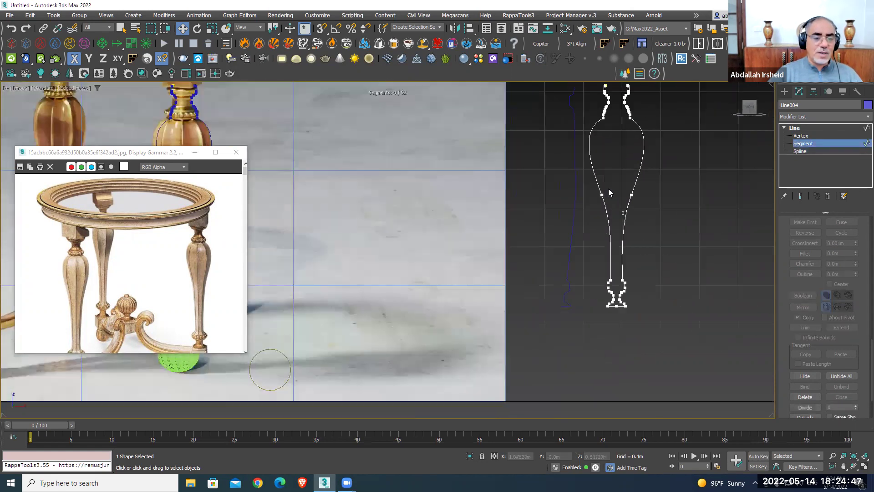
{"action": "scroll", "coordinate": [609, 189], "scroll_direction": "down", "scroll_amount": 1}
{"action": "left_click", "coordinate": [802, 136]}
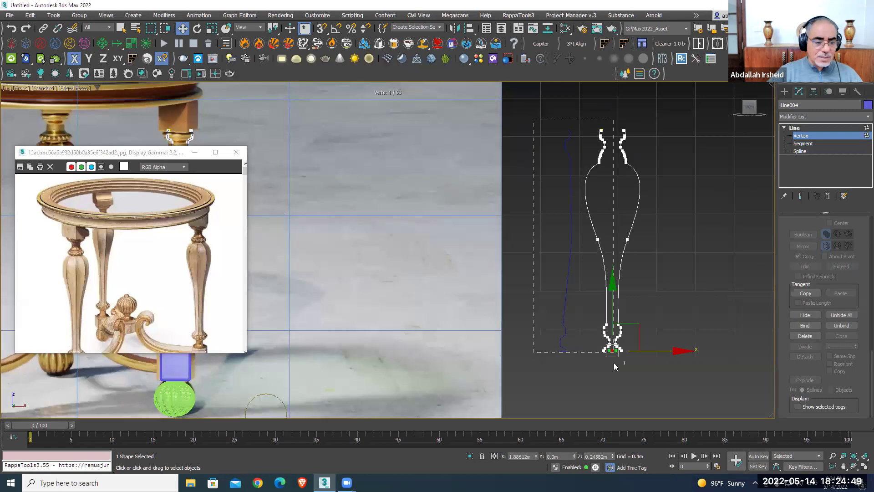
{"action": "left_click", "coordinate": [794, 128]}
Select Line002 and window-select its left-side vertices at Vertex level
{"action": "middle_click_drag", "start_coordinate": [692, 185], "coordinate": [757, 182]}
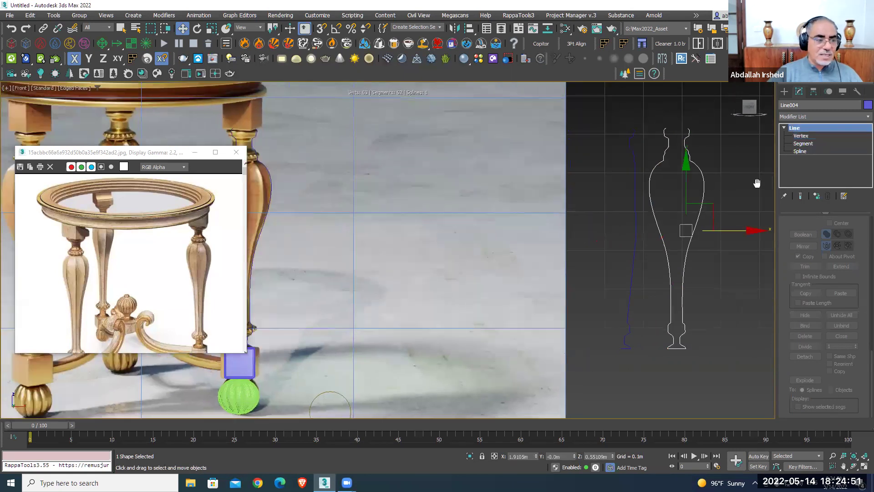
{"action": "scroll", "coordinate": [474, 180], "scroll_direction": "up", "scroll_amount": 4}
{"action": "left_click", "coordinate": [478, 181]}
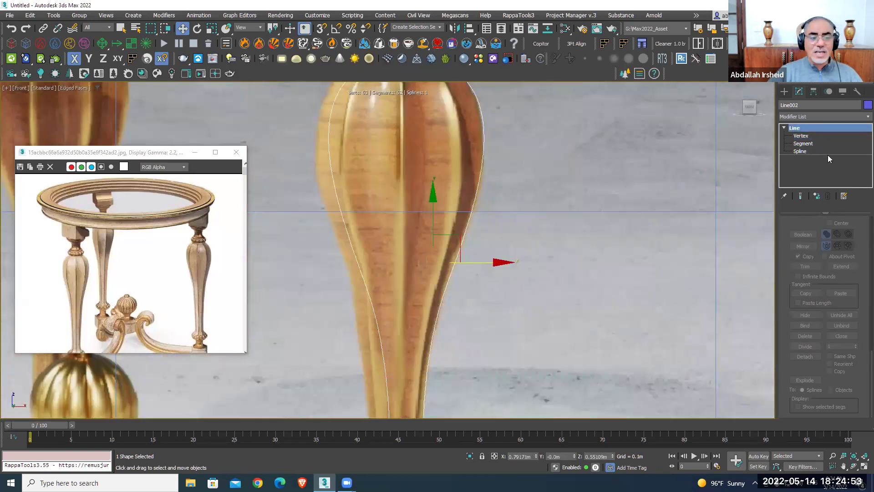
{"action": "left_click", "coordinate": [800, 136]}
{"action": "scroll", "coordinate": [504, 190], "scroll_direction": "down", "scroll_amount": 4}
{"action": "scroll", "coordinate": [432, 117], "scroll_direction": "down", "scroll_amount": 1}
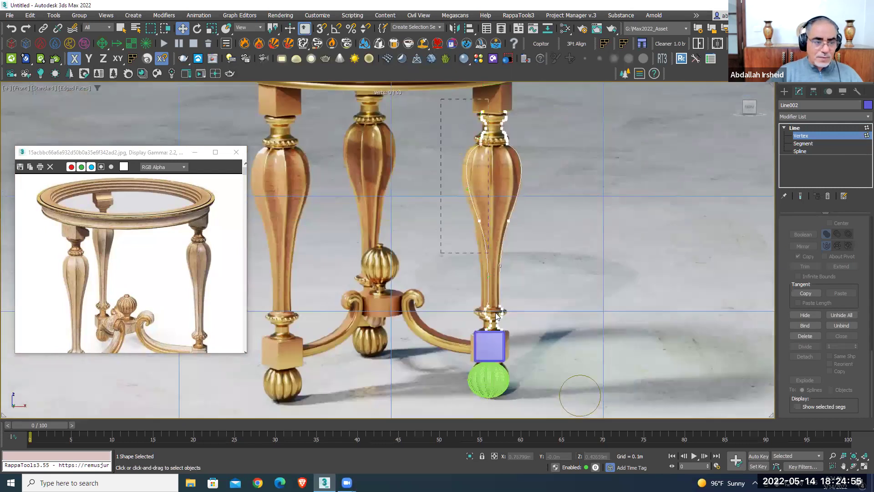
{"action": "left_click_drag", "start_coordinate": [498, 315], "coordinate": [494, 349]}
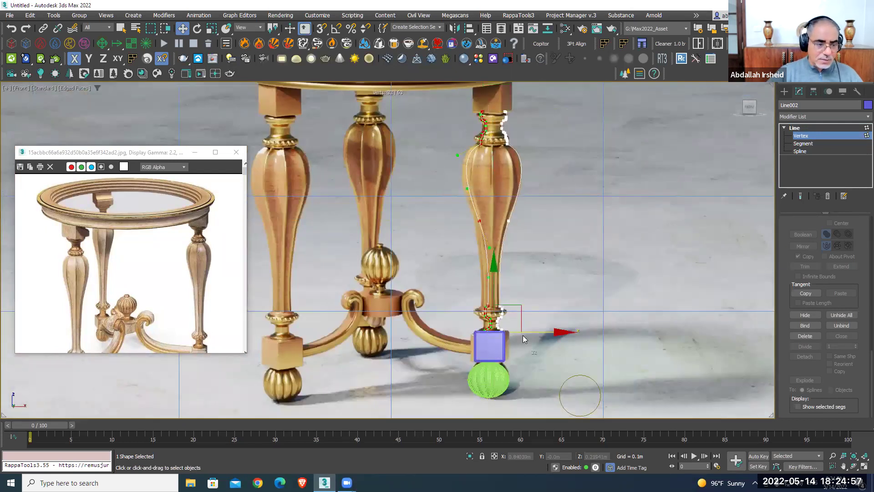
Inspect the selected vertices down the leg to the ball at its base
{"action": "scroll", "coordinate": [523, 335], "scroll_direction": "up", "scroll_amount": 5}
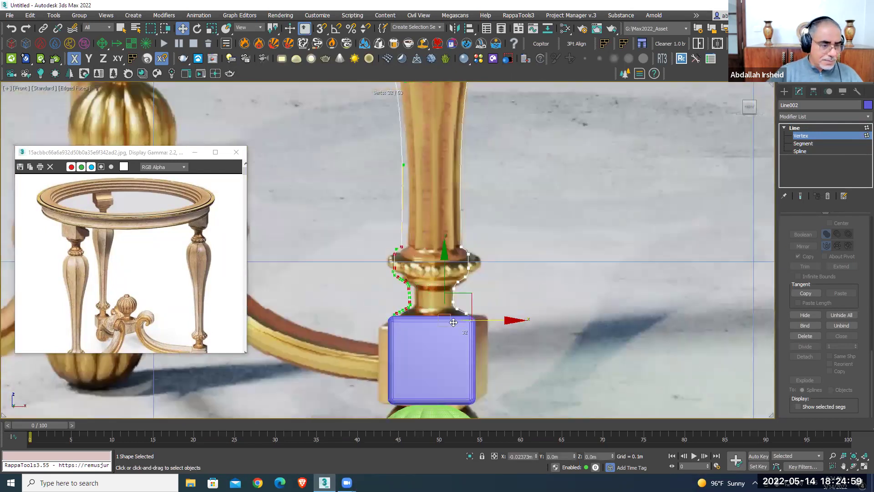
{"action": "scroll", "coordinate": [453, 322], "scroll_direction": "down", "scroll_amount": 5}
{"action": "scroll", "coordinate": [438, 283], "scroll_direction": "up", "scroll_amount": 5}
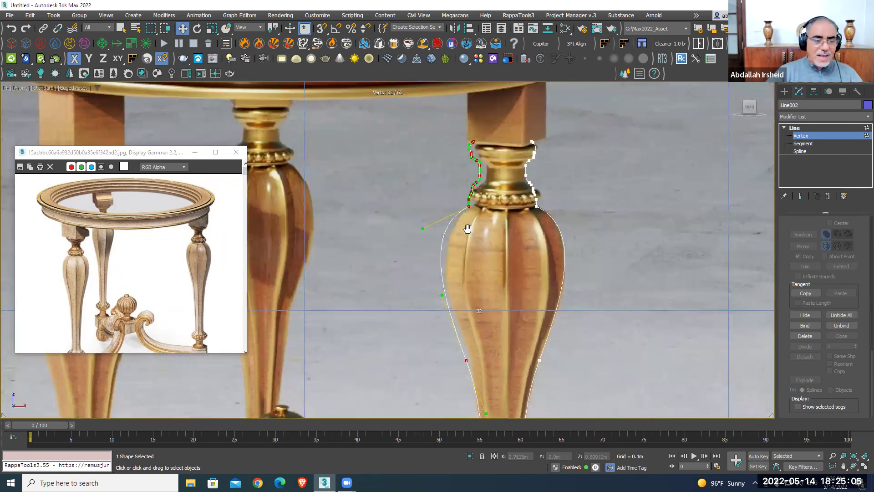
{"action": "scroll", "coordinate": [467, 228], "scroll_direction": "down", "scroll_amount": 5}
{"action": "scroll", "coordinate": [505, 296], "scroll_direction": "up", "scroll_amount": 5}
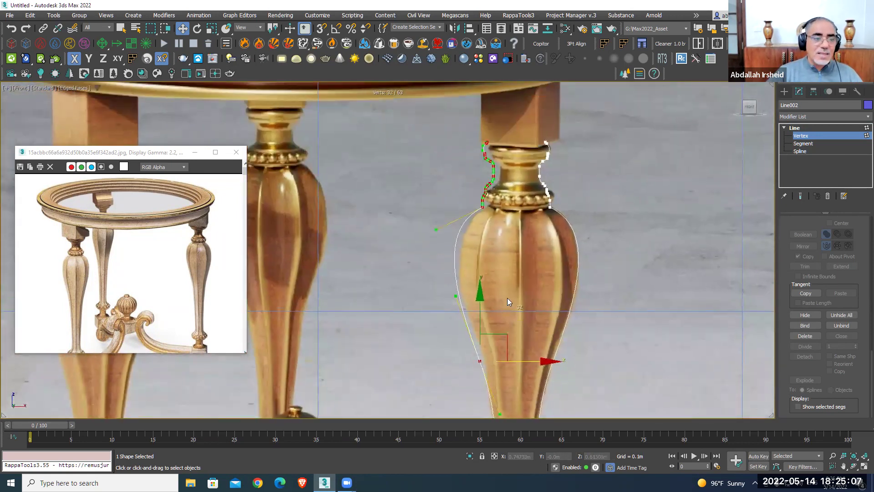
{"action": "middle_click_drag", "start_coordinate": [507, 298], "coordinate": [503, 256]}
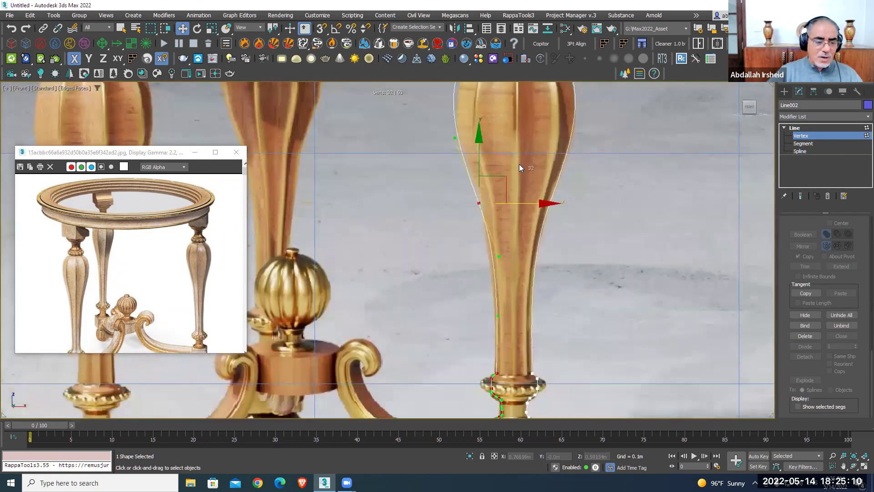
{"action": "scroll", "coordinate": [516, 317], "scroll_direction": "down", "scroll_amount": 2}
{"action": "middle_click_drag", "start_coordinate": [516, 317], "coordinate": [508, 298]}
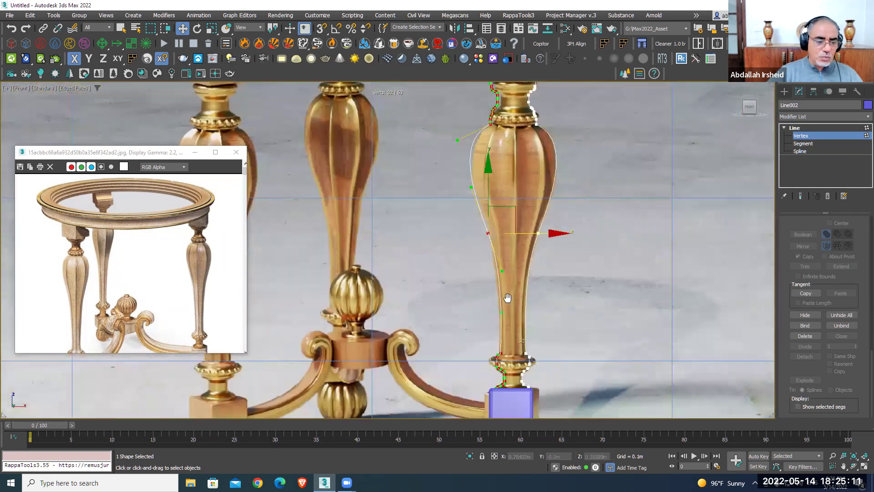
Return Line002 to whole-object level
{"action": "scroll", "coordinate": [507, 298], "scroll_direction": "up", "scroll_amount": 3}
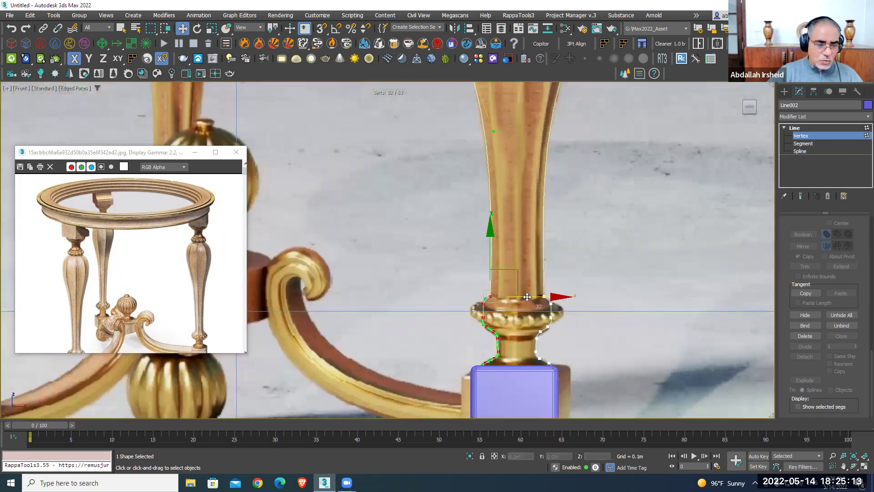
{"action": "scroll", "coordinate": [529, 296], "scroll_direction": "down", "scroll_amount": 3}
{"action": "scroll", "coordinate": [528, 296], "scroll_direction": "up", "scroll_amount": 1}
{"action": "left_click", "coordinate": [817, 132]}
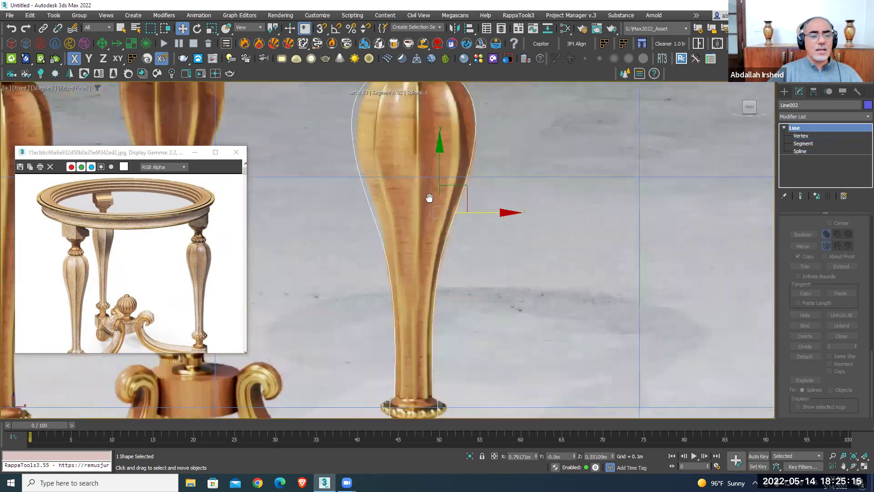
{"action": "scroll", "coordinate": [455, 214], "scroll_direction": "down", "scroll_amount": 3}
{"action": "scroll", "coordinate": [528, 237], "scroll_direction": "down", "scroll_amount": 2}
Select Line004, enter Vertex level via the quad menu, deselect, and exit to Line level
{"action": "left_click_drag", "start_coordinate": [486, 209], "coordinate": [486, 208]}
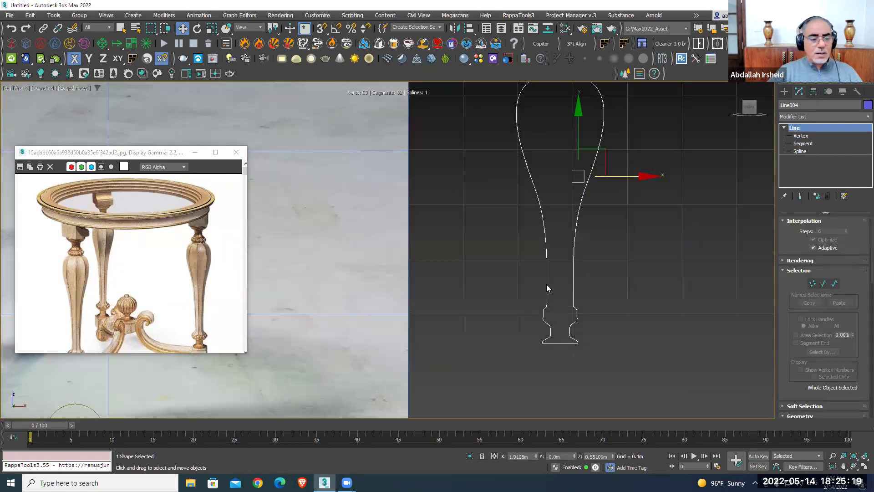
{"action": "middle_click_drag", "start_coordinate": [546, 284], "coordinate": [542, 410]}
{"action": "scroll", "coordinate": [532, 130], "scroll_direction": "up", "scroll_amount": 3}
{"action": "middle_click_drag", "start_coordinate": [532, 130], "coordinate": [517, 184]}
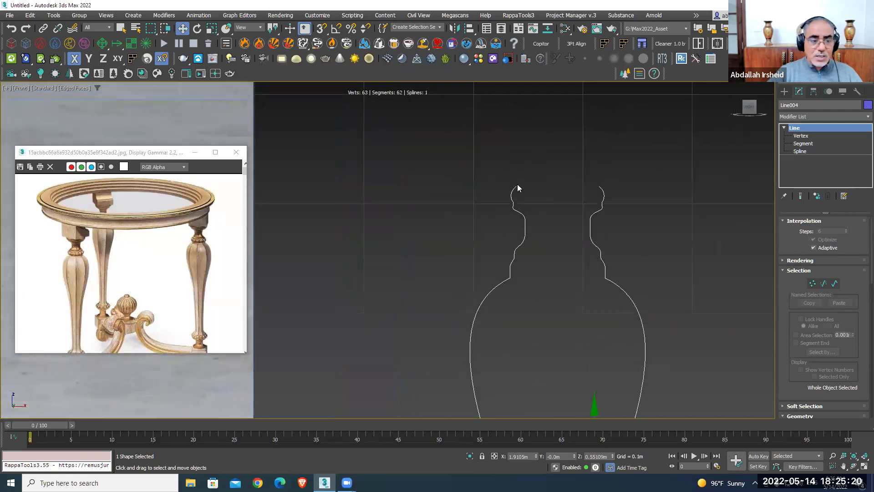
{"action": "right_click", "coordinate": [554, 157]}
{"action": "left_click", "coordinate": [541, 178]}
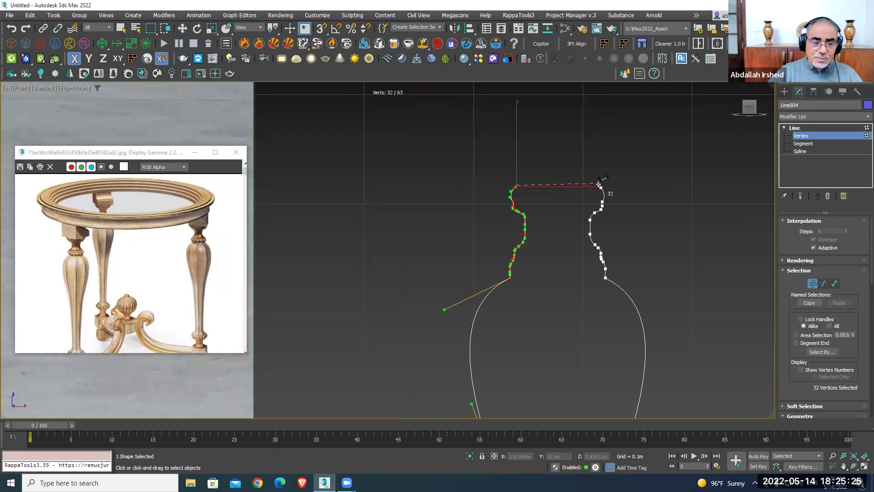
{"action": "key", "text": "w"}
{"action": "left_click", "coordinate": [630, 196]}
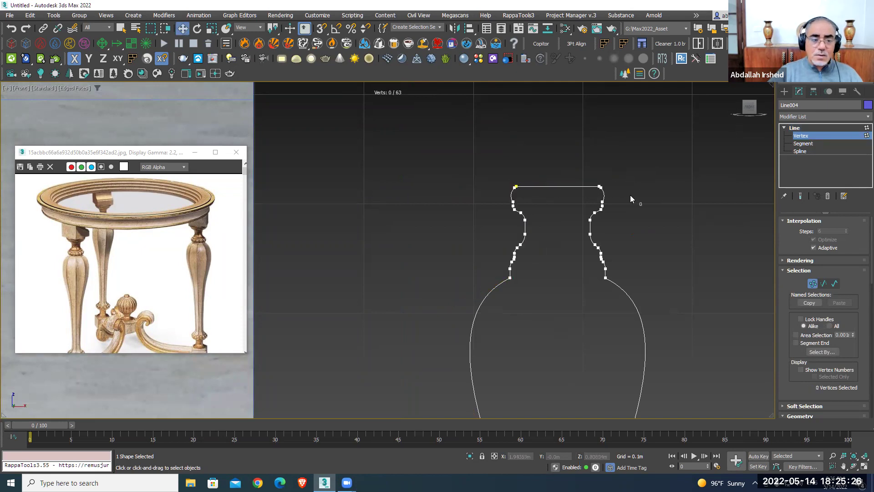
{"action": "left_click", "coordinate": [797, 136]}
{"action": "scroll", "coordinate": [671, 192], "scroll_direction": "down", "scroll_amount": 4}
Maximize the Front viewport with Alt+W and zoom onto the bulbous lower leg
{"action": "mouse_move", "coordinate": [656, 330]}
{"action": "middle_mouse_down"}
{"action": "mouse_move", "coordinate": [597, 193]}
{"action": "mouse_move", "coordinate": [603, 245]}
{"action": "middle_mouse_up"}
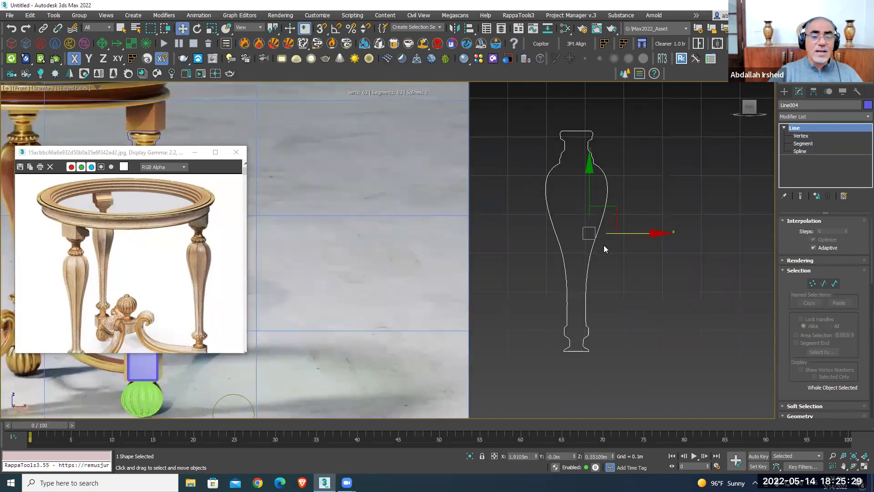
{"action": "key", "text": "alt+w"}
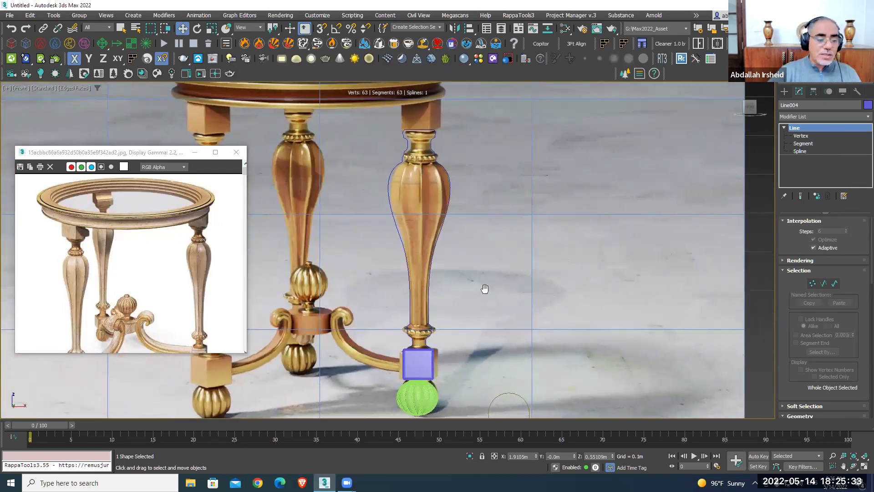
{"action": "scroll", "coordinate": [499, 187], "scroll_direction": "up", "scroll_amount": 3}
{"action": "scroll", "coordinate": [498, 187], "scroll_direction": "up", "scroll_amount": 3}
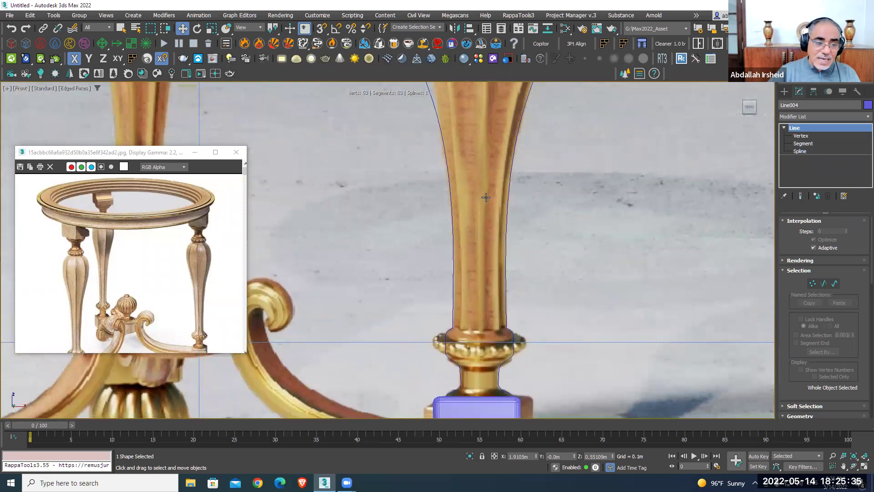
{"action": "mouse_move", "coordinate": [482, 307]}
{"action": "middle_mouse_down"}
{"action": "mouse_move", "coordinate": [491, 271]}
{"action": "mouse_move", "coordinate": [494, 283]}
{"action": "middle_mouse_up"}
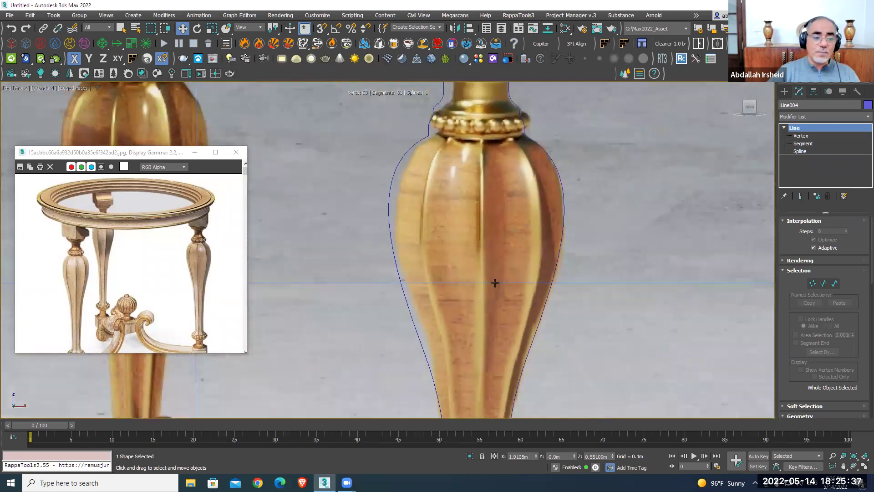
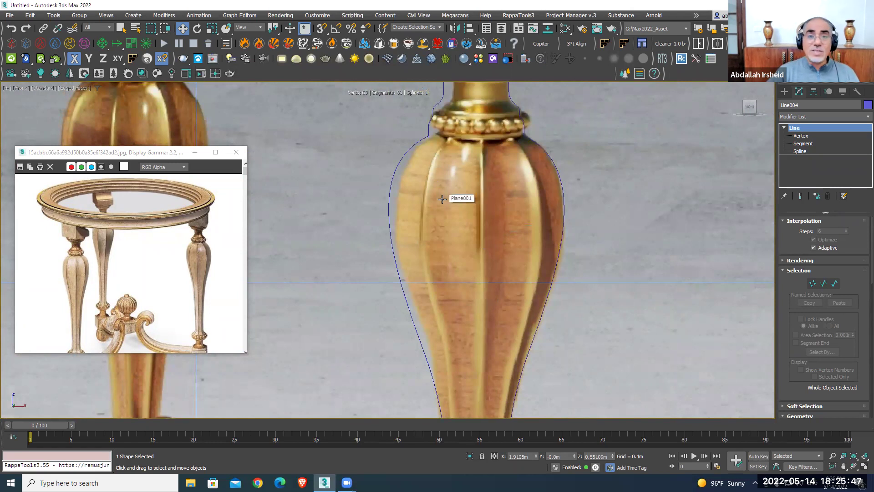
Draw a star in the Front viewport with an inner radius of 0.05596m and 8 points
{"action": "scroll", "coordinate": [523, 282], "scroll_direction": "down", "scroll_amount": 5}
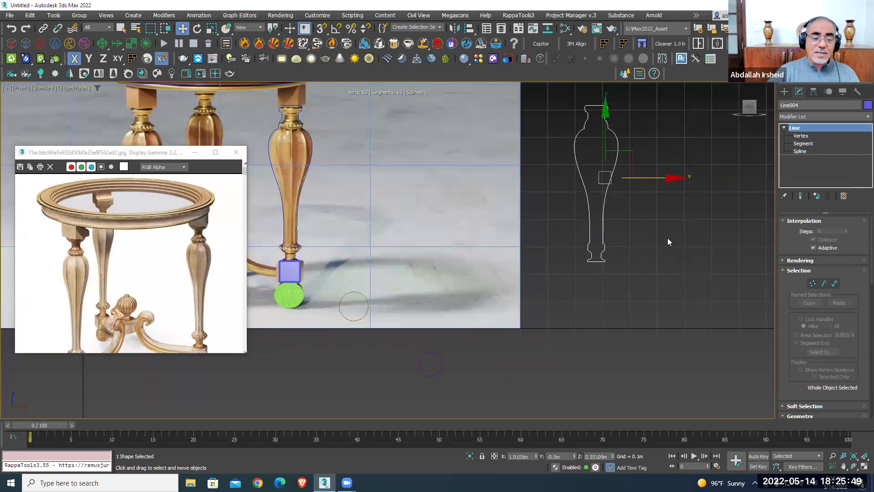
{"action": "left_click", "coordinate": [784, 92]}
{"action": "left_click", "coordinate": [835, 195]}
{"action": "middle_click_drag", "start_coordinate": [569, 303], "coordinate": [569, 256]}
{"action": "left_click_drag", "start_coordinate": [569, 263], "coordinate": [593, 263]}
{"action": "left_click", "coordinate": [577, 284]}
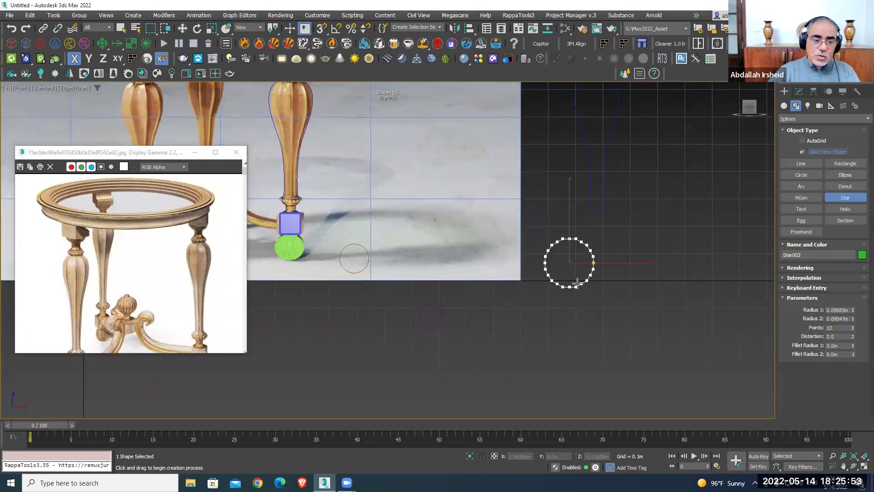
{"action": "left_click", "coordinate": [573, 277]}
{"action": "left_click_drag", "start_coordinate": [851, 330], "coordinate": [854, 331]}
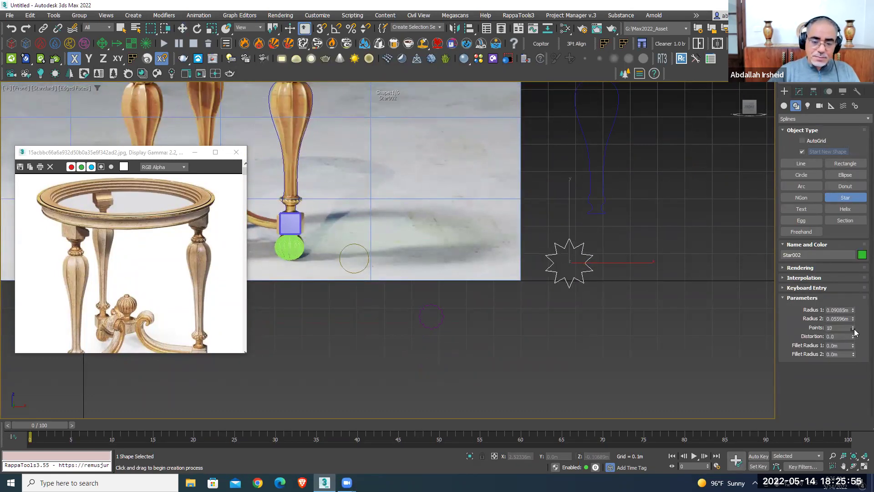
Convert the star into an editable spline
{"action": "scroll", "coordinate": [564, 267], "scroll_direction": "up", "scroll_amount": 2}
{"action": "scroll", "coordinate": [569, 275], "scroll_direction": "up", "scroll_amount": 1}
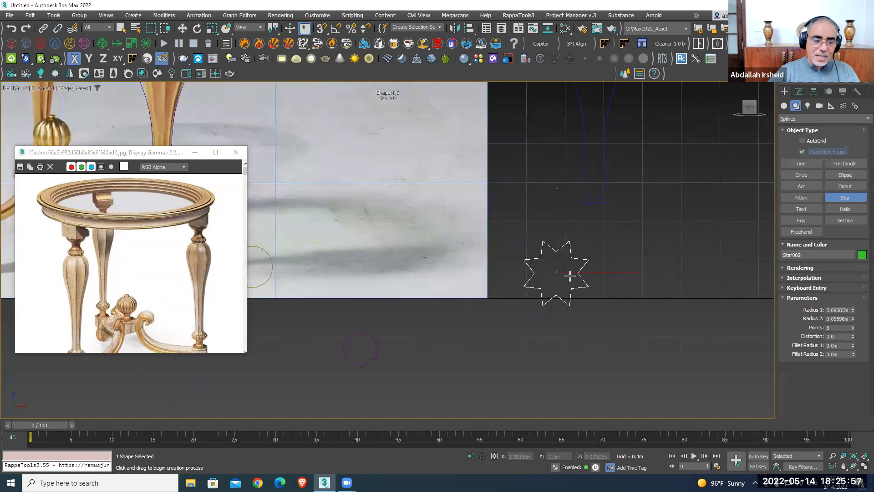
{"action": "scroll", "coordinate": [583, 274], "scroll_direction": "up", "scroll_amount": 2}
{"action": "right_click", "coordinate": [542, 203]}
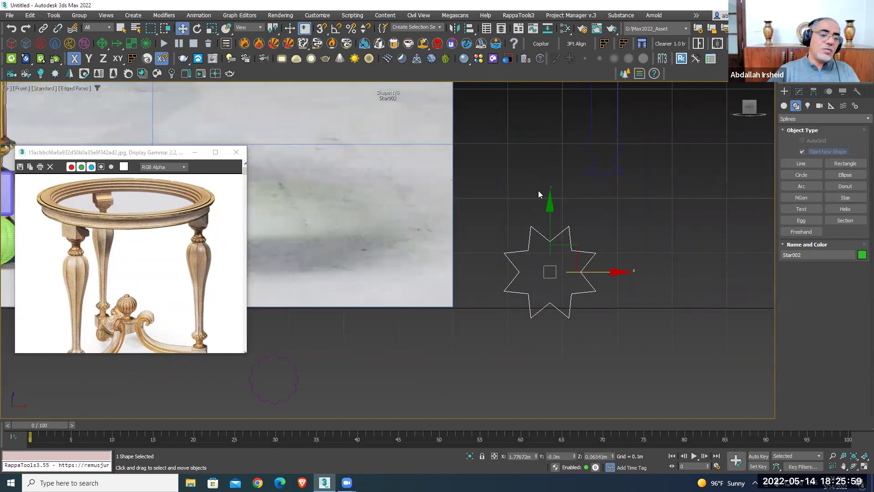
{"action": "left_click", "coordinate": [656, 303]}
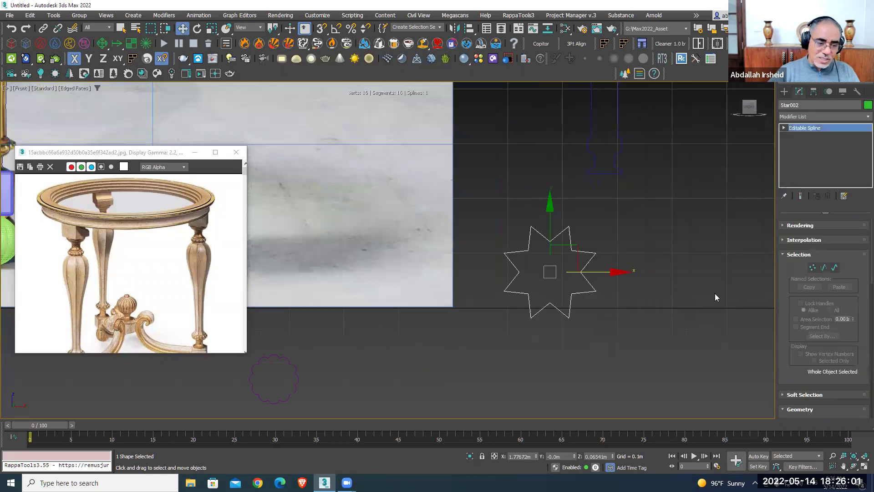
In vertex mode, frame the star and set the first chosen inner vertices to Smooth
{"action": "key", "text": "1"}
{"action": "scroll", "coordinate": [576, 255], "scroll_direction": "up", "scroll_amount": 3}
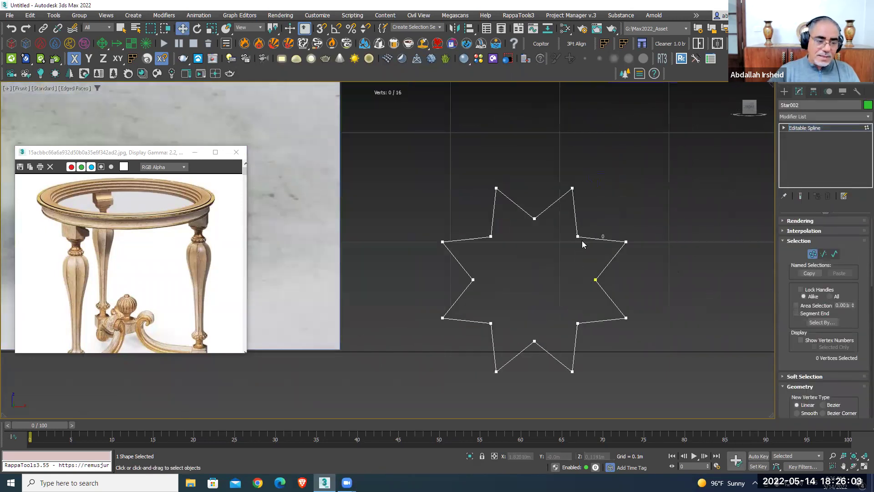
{"action": "scroll", "coordinate": [496, 332], "scroll_direction": "down", "scroll_amount": 1}
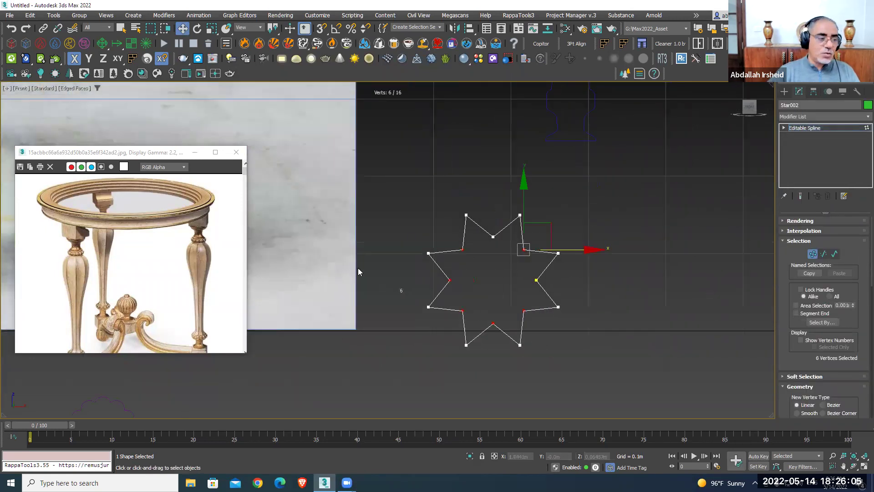
{"action": "scroll", "coordinate": [502, 231], "scroll_direction": "up", "scroll_amount": 4}
{"action": "scroll", "coordinate": [471, 186], "scroll_direction": "up", "scroll_amount": 3}
{"action": "scroll", "coordinate": [453, 194], "scroll_direction": "up", "scroll_amount": 2}
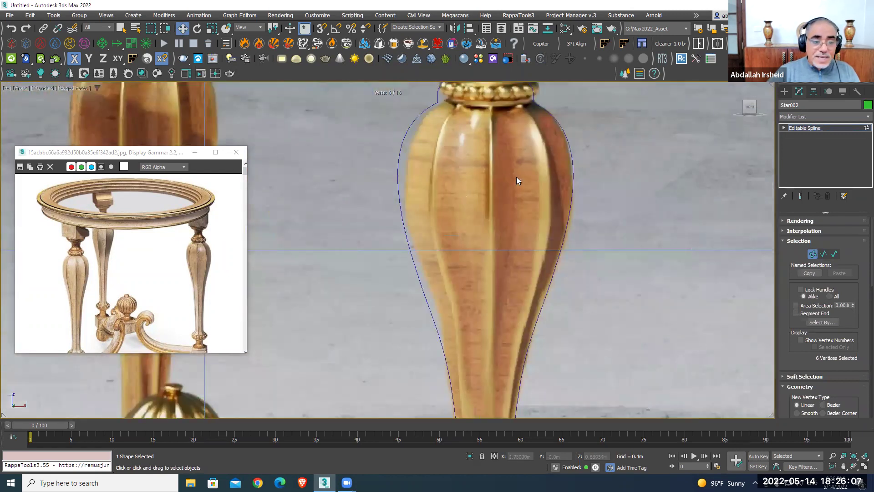
{"action": "key", "text": "z"}
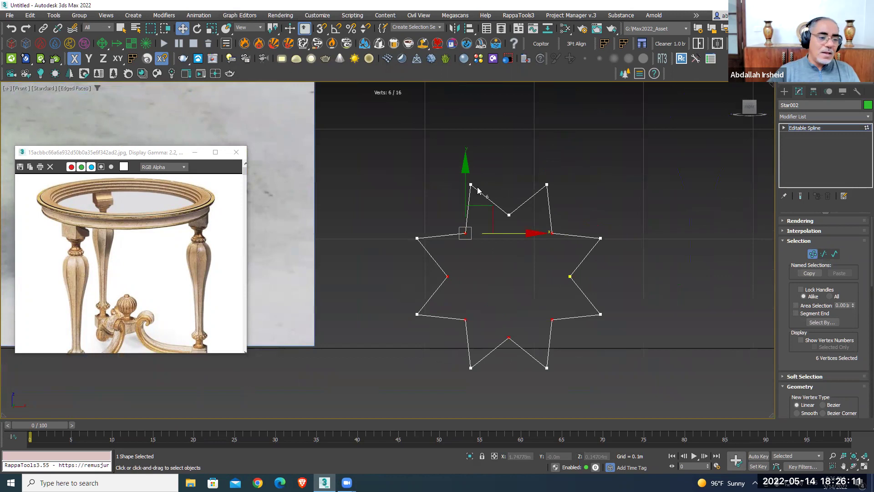
{"action": "right_click", "coordinate": [477, 190]}
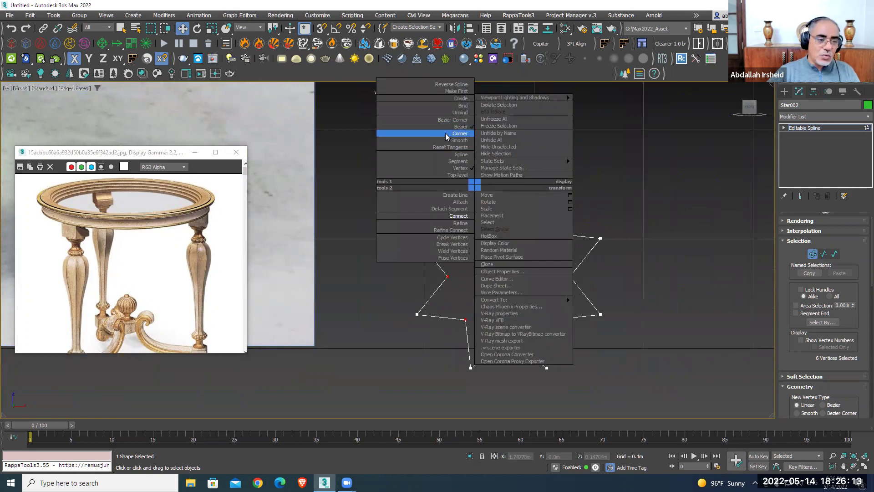
{"action": "left_click", "coordinate": [447, 134]}
{"action": "right_click", "coordinate": [483, 200]}
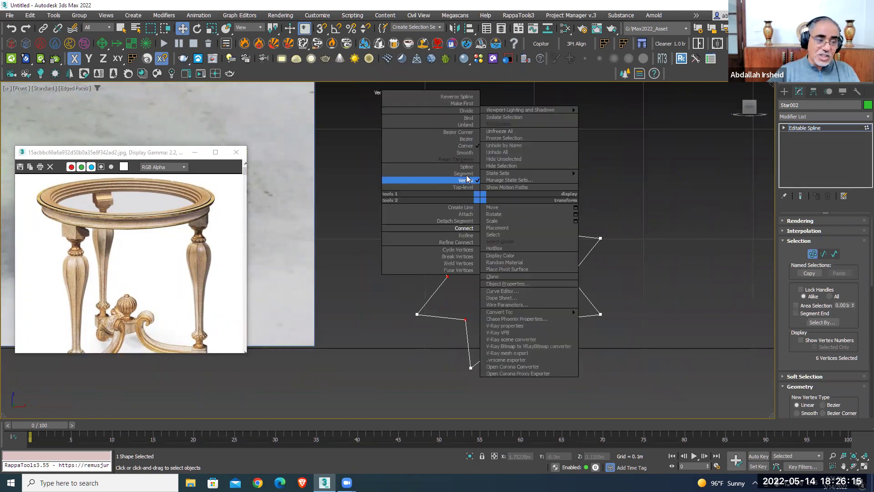
{"action": "left_click", "coordinate": [460, 139]}
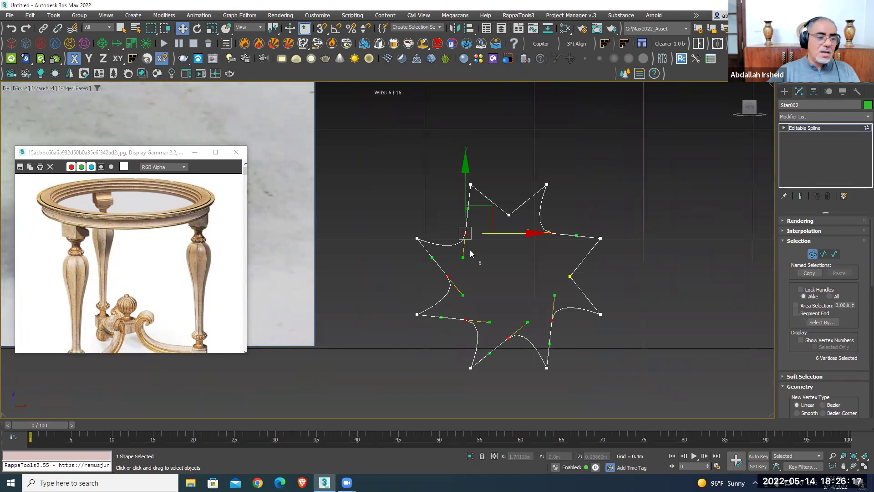
{"action": "right_click", "coordinate": [463, 233]}
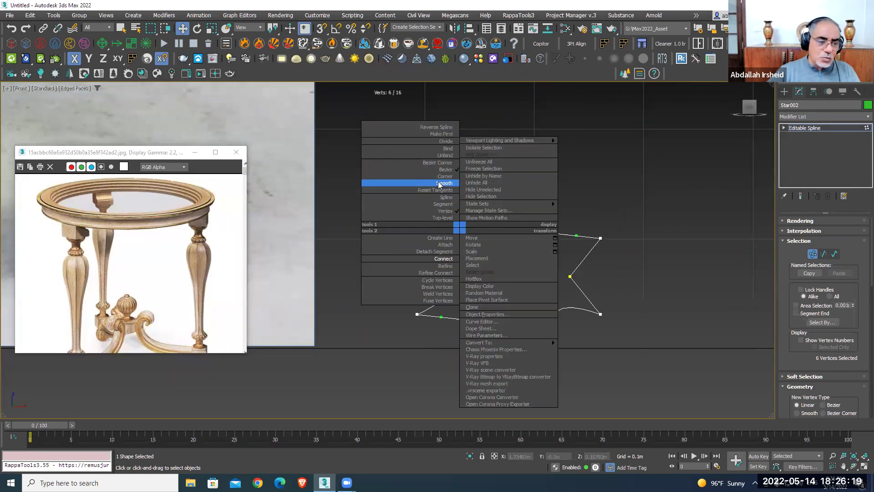
{"action": "left_click", "coordinate": [441, 184]}
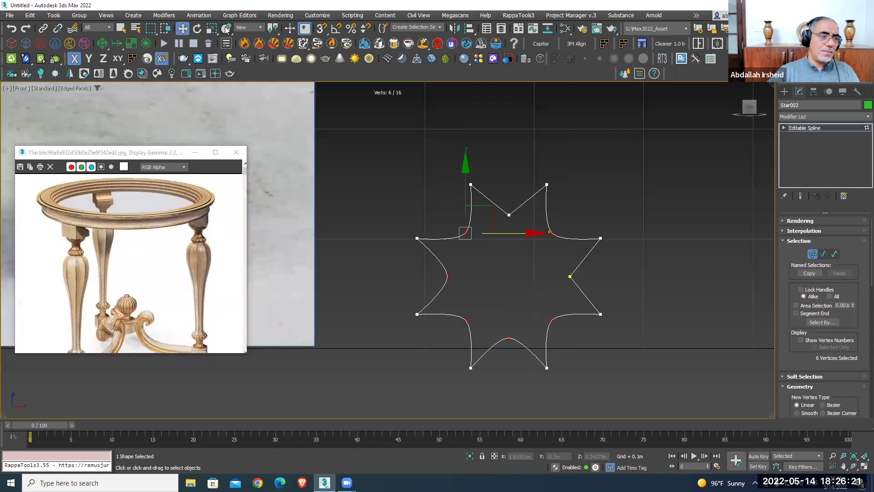
Add the remaining inner vertices and make all eight Smooth
{"action": "key", "text": "r"}
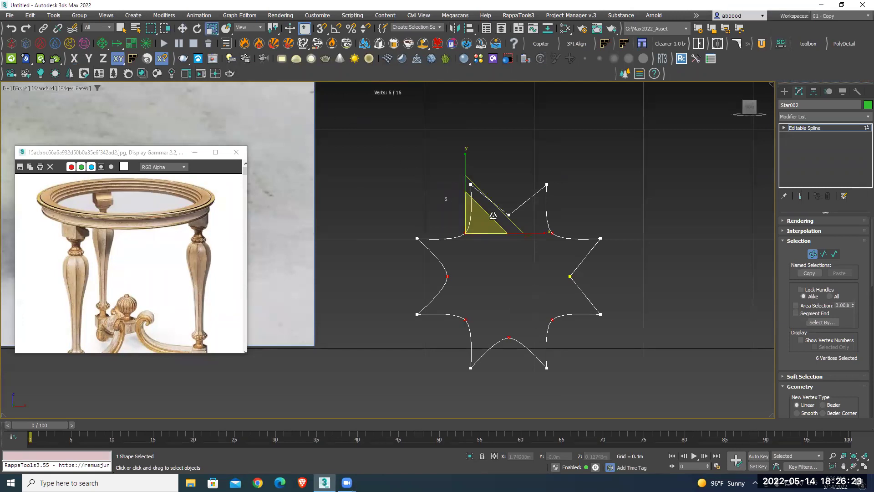
{"action": "left_click_drag", "start_coordinate": [592, 268], "coordinate": [546, 288]}
{"action": "right_click", "coordinate": [545, 288]}
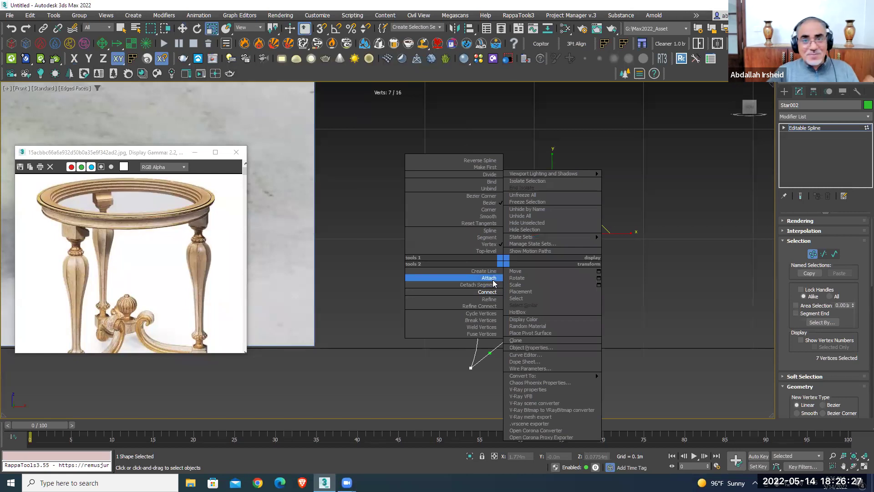
{"action": "left_click", "coordinate": [488, 217]}
{"action": "left_click", "coordinate": [509, 214], "text": "ctrl"}
{"action": "right_click", "coordinate": [500, 229]}
{"action": "left_click", "coordinate": [467, 189]}
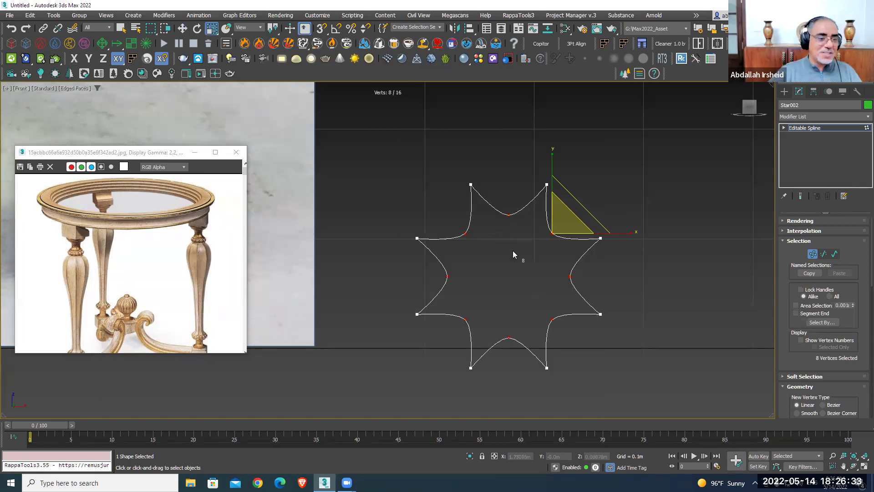
Scale the inner vertices to 114% about their selection centre, then invert to the outer tips
{"action": "scroll", "coordinate": [494, 246], "scroll_direction": "up", "scroll_amount": 2}
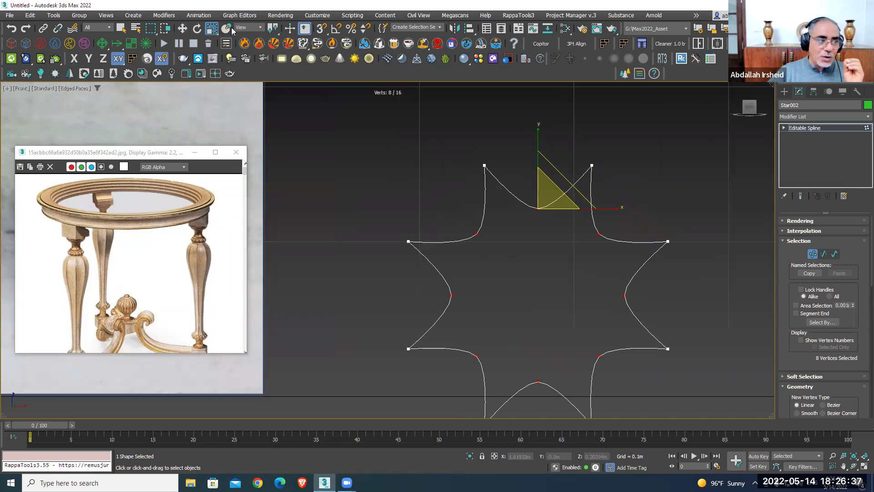
{"action": "left_click_drag", "start_coordinate": [274, 29], "coordinate": [275, 51]}
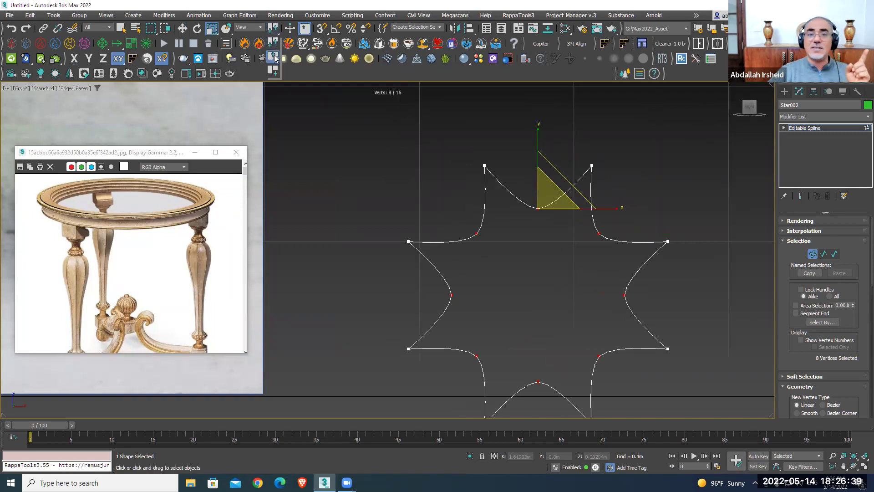
{"action": "left_click", "coordinate": [273, 57]}
{"action": "left_click_drag", "start_coordinate": [539, 283], "coordinate": [541, 275]}
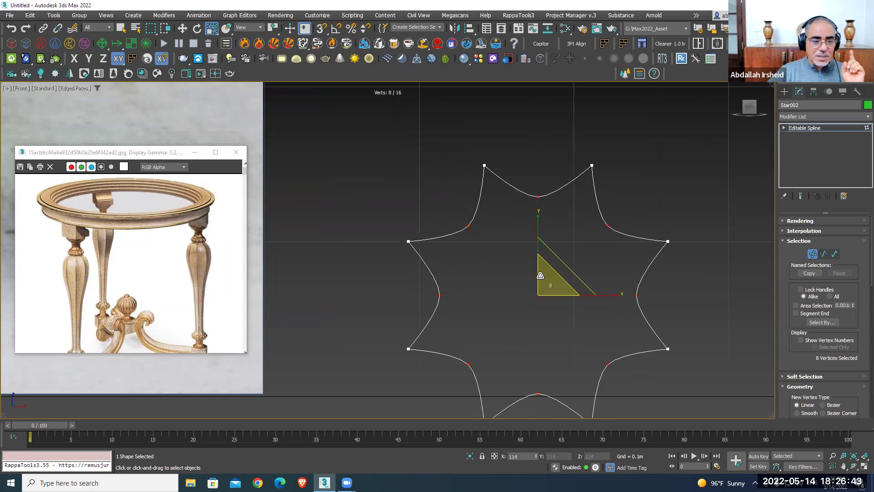
{"action": "scroll", "coordinate": [487, 289], "scroll_direction": "down", "scroll_amount": 3}
{"action": "scroll", "coordinate": [486, 299], "scroll_direction": "up", "scroll_amount": 6}
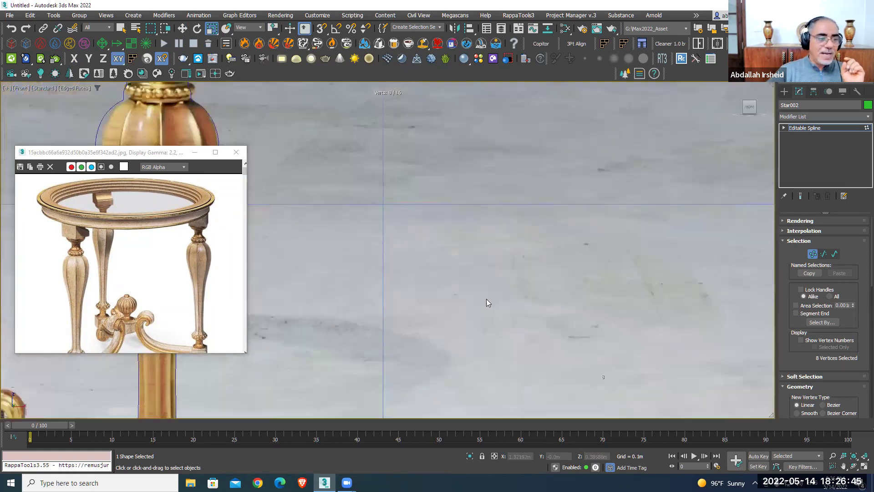
{"action": "middle_click_drag", "start_coordinate": [486, 299], "coordinate": [506, 244]}
{"action": "scroll", "coordinate": [488, 181], "scroll_direction": "up", "scroll_amount": 3}
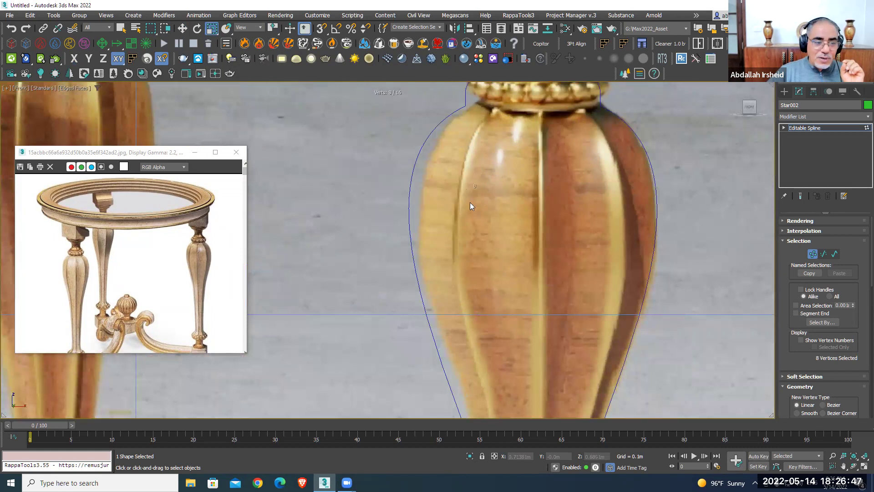
{"action": "scroll", "coordinate": [470, 206], "scroll_direction": "down", "scroll_amount": 4}
{"action": "middle_click_drag", "start_coordinate": [361, 308], "coordinate": [302, 288]}
{"action": "scroll", "coordinate": [529, 276], "scroll_direction": "up", "scroll_amount": 3}
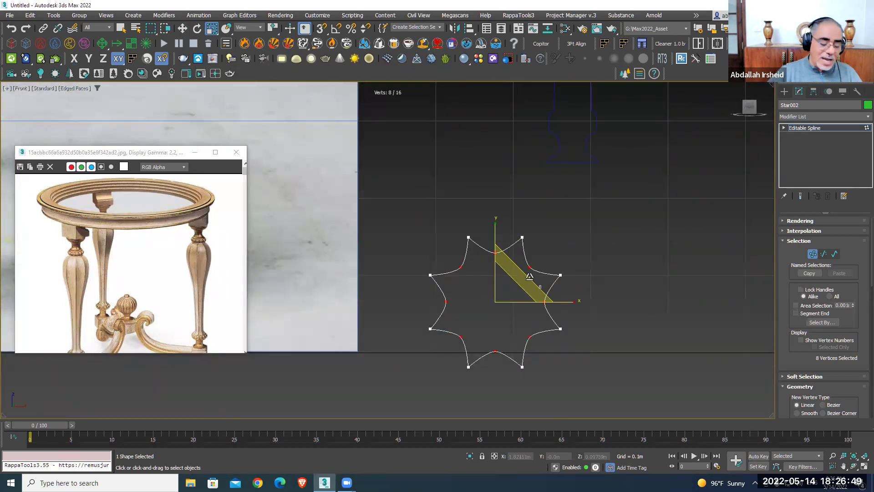
{"action": "key", "text": "ctrl+i"}
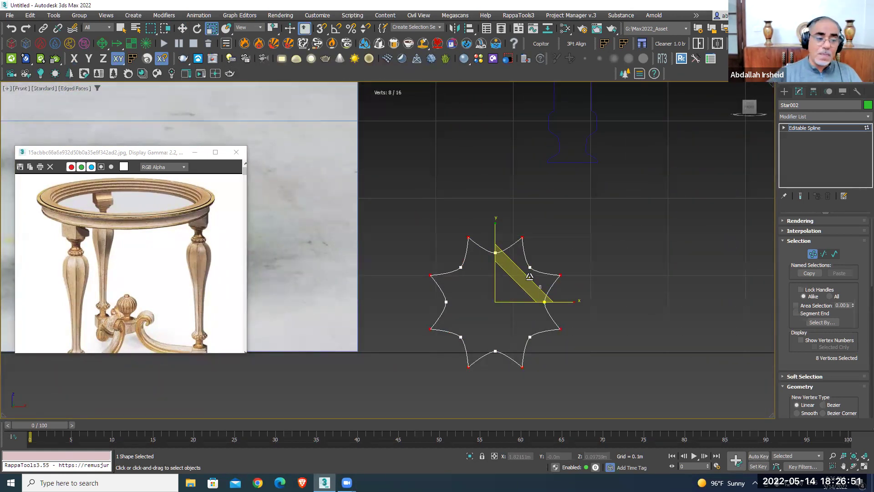
Fillet the star's eight outer tips into a 24-vertex scalloped spline
{"action": "scroll", "coordinate": [821, 326], "scroll_direction": "down", "scroll_amount": 3}
{"action": "scroll", "coordinate": [821, 326], "scroll_direction": "down", "scroll_amount": 2}
{"action": "scroll", "coordinate": [821, 326], "scroll_direction": "down", "scroll_amount": 3}
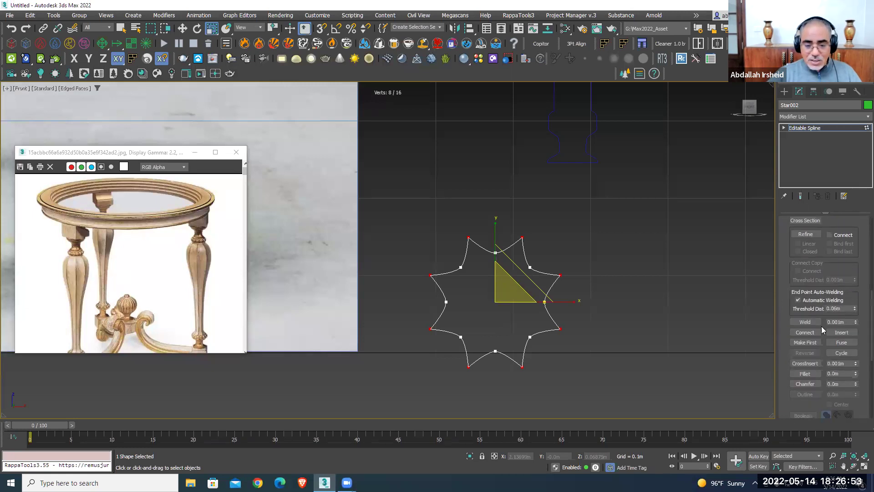
{"action": "left_click", "coordinate": [807, 377]}
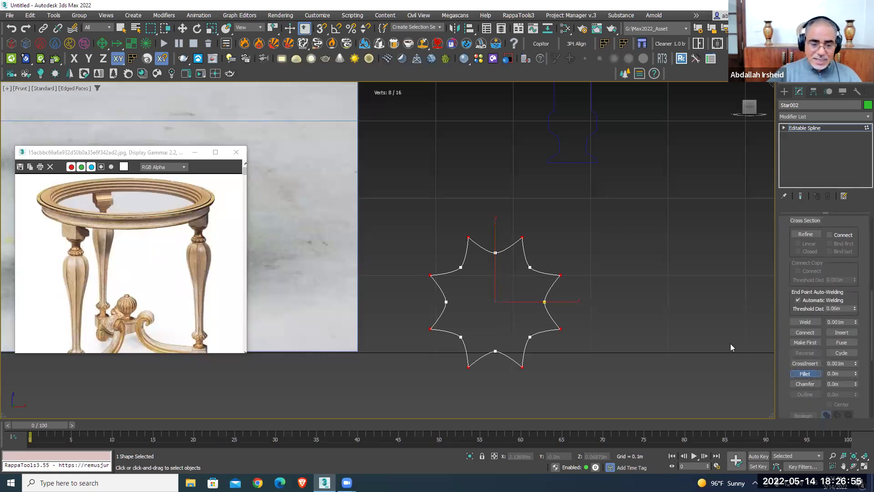
{"action": "scroll", "coordinate": [522, 260], "scroll_direction": "up", "scroll_amount": 4}
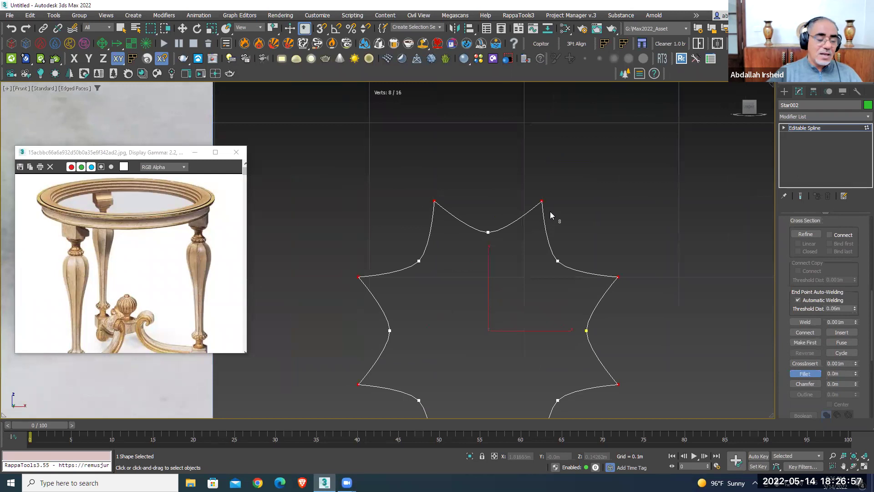
{"action": "left_click_drag", "start_coordinate": [546, 185], "coordinate": [547, 183]}
{"action": "scroll", "coordinate": [523, 262], "scroll_direction": "down", "scroll_amount": 4}
Exit vertex editing, zoom to the leg base, and select the 0.0533m-radius circle
{"action": "left_click", "coordinate": [817, 128]}
{"action": "key", "text": "w"}
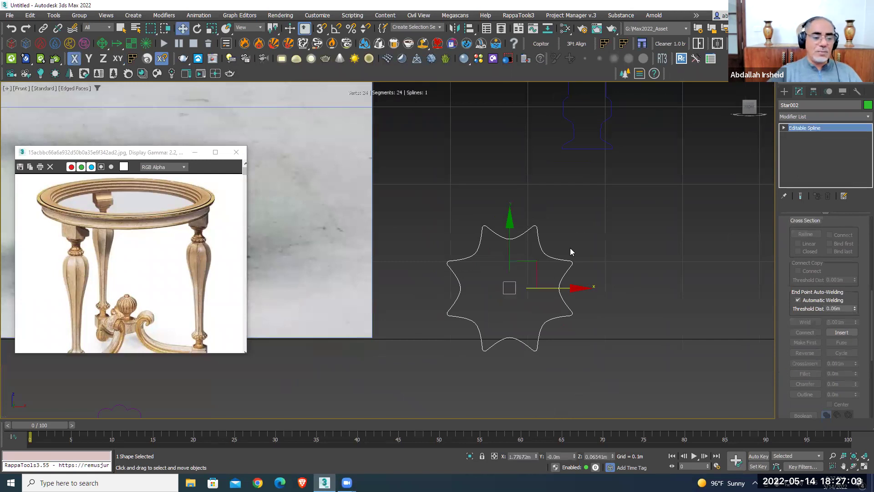
{"action": "scroll", "coordinate": [569, 248], "scroll_direction": "down", "scroll_amount": 2}
{"action": "scroll", "coordinate": [582, 276], "scroll_direction": "down", "scroll_amount": 1}
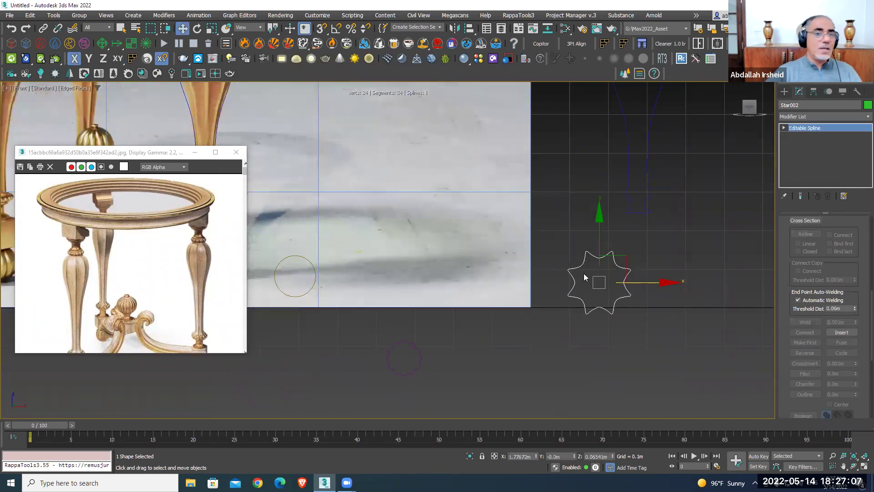
{"action": "scroll", "coordinate": [584, 273], "scroll_direction": "down", "scroll_amount": 4}
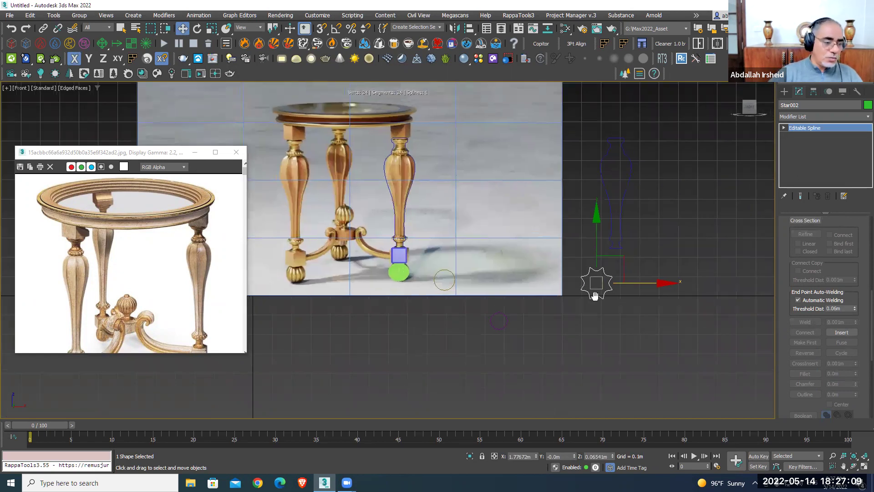
{"action": "scroll", "coordinate": [517, 228], "scroll_direction": "up", "scroll_amount": 2}
{"action": "scroll", "coordinate": [517, 228], "scroll_direction": "up", "scroll_amount": 1}
{"action": "middle_click_drag", "start_coordinate": [351, 237], "coordinate": [358, 208]}
{"action": "scroll", "coordinate": [359, 207], "scroll_direction": "up", "scroll_amount": 1}
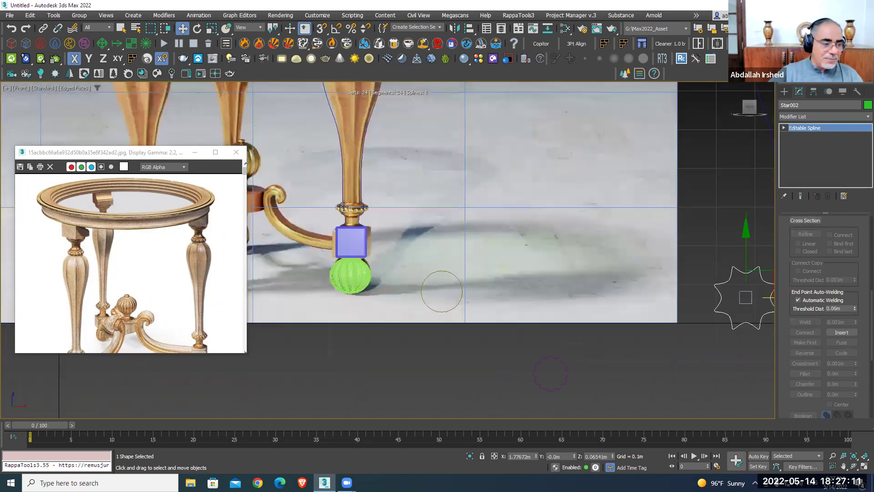
{"action": "scroll", "coordinate": [360, 213], "scroll_direction": "up", "scroll_amount": 2}
{"action": "left_click", "coordinate": [473, 297]}
Clone the circle to the right as an independent copy, Circle002
{"action": "scroll", "coordinate": [482, 284], "scroll_direction": "down", "scroll_amount": 2}
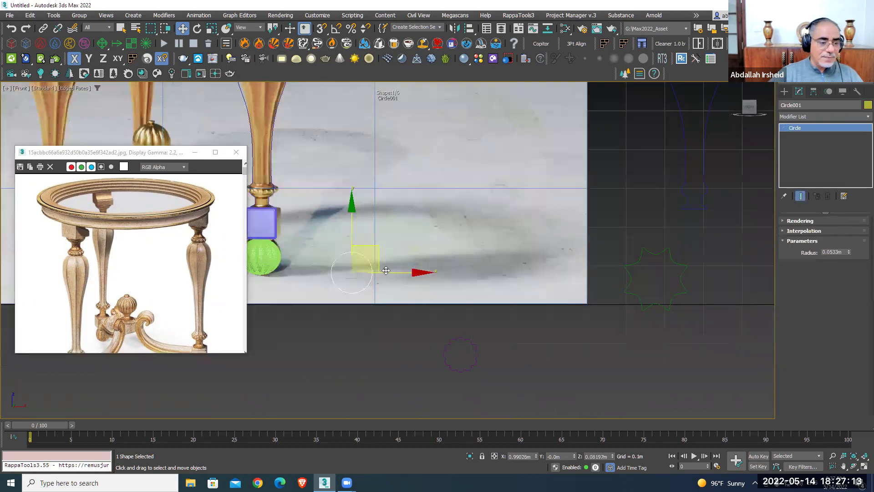
{"action": "scroll", "coordinate": [640, 283], "scroll_direction": "down", "scroll_amount": 1}
{"action": "left_click_drag", "start_coordinate": [640, 284], "coordinate": [661, 284], "text": "shift"}
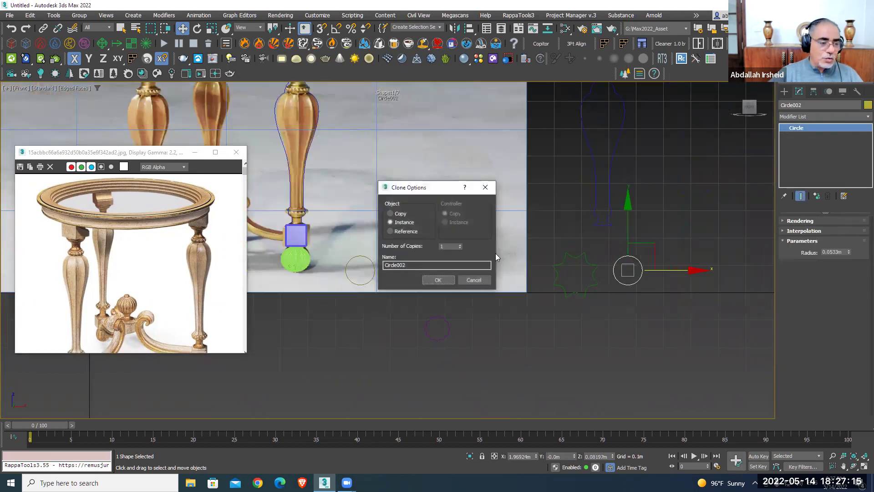
{"action": "left_click", "coordinate": [400, 213]}
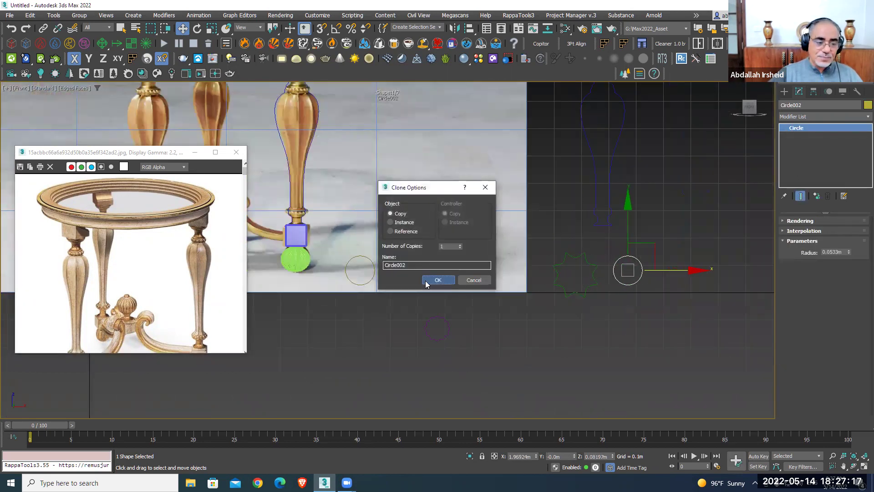
{"action": "left_click", "coordinate": [438, 280]}
Reframe the Front view and select the vase-shaped leg profile line
{"action": "scroll", "coordinate": [296, 218], "scroll_direction": "up", "scroll_amount": 4}
{"action": "scroll", "coordinate": [297, 247], "scroll_direction": "down", "scroll_amount": 4}
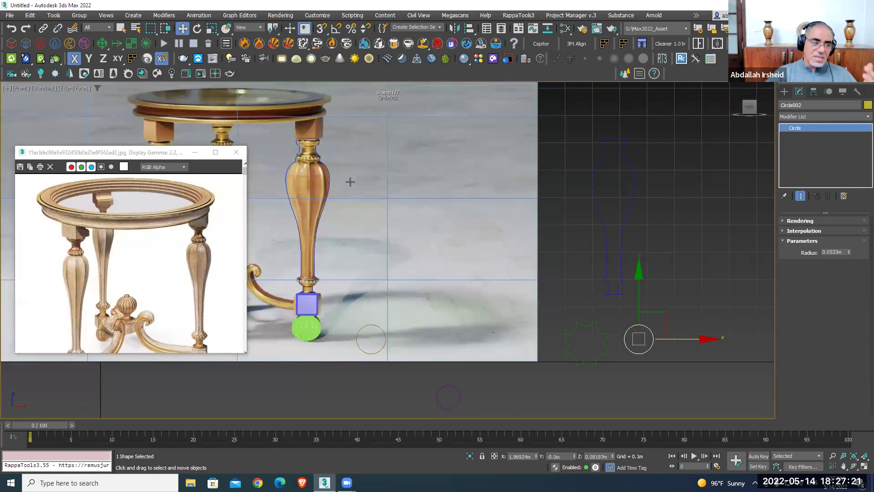
{"action": "middle_click_drag", "start_coordinate": [550, 261], "coordinate": [527, 257]}
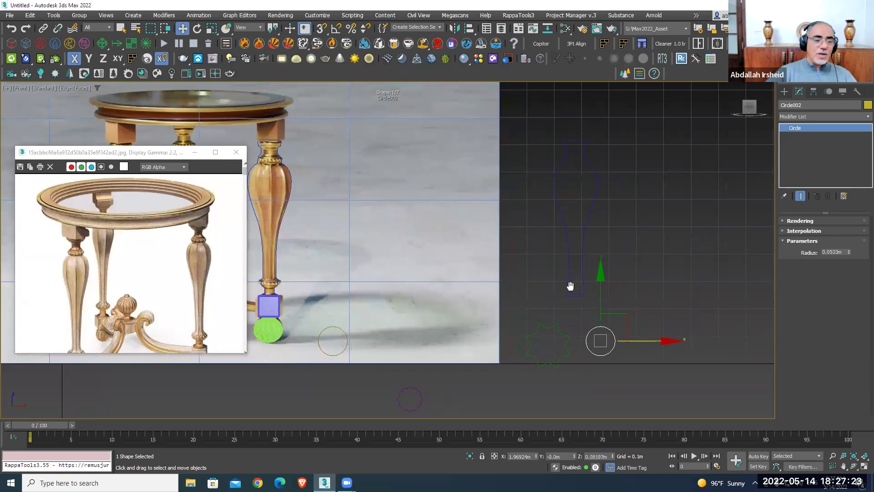
{"action": "left_click_drag", "start_coordinate": [587, 192], "coordinate": [624, 215]}
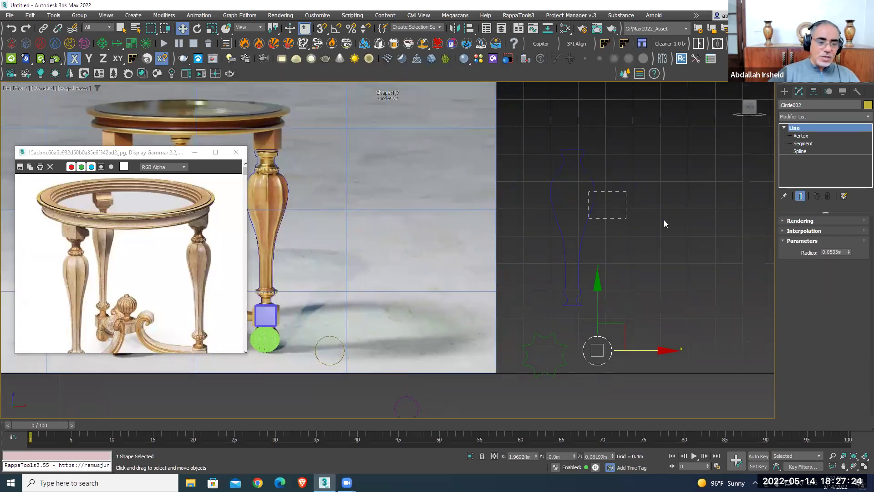
Draw a horizontal guide line across the Front viewport
{"action": "left_click", "coordinate": [866, 106]}
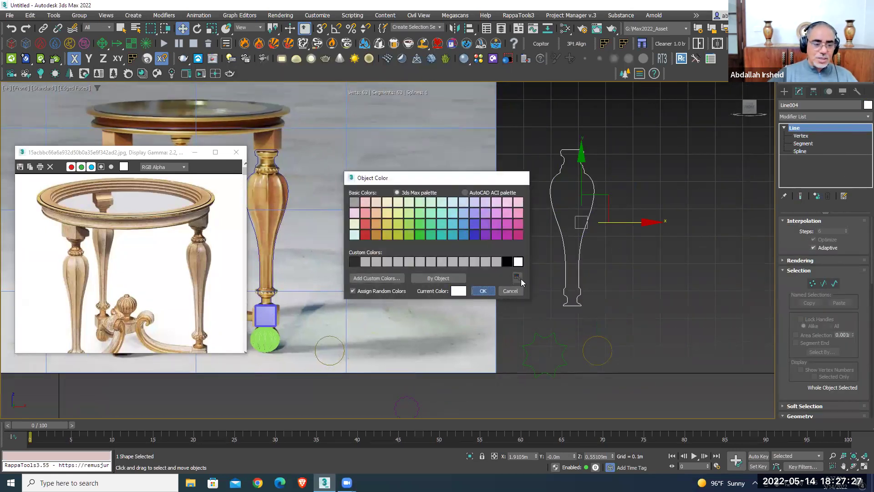
{"action": "left_click", "coordinate": [510, 290]}
{"action": "middle_click_drag", "start_coordinate": [578, 280], "coordinate": [549, 287]}
{"action": "left_click", "coordinate": [784, 91]}
{"action": "left_click", "coordinate": [801, 163]}
{"action": "left_click", "coordinate": [474, 209]}
{"action": "left_click", "coordinate": [732, 209]}
{"action": "right_click", "coordinate": [606, 193]}
Move the horizontal line down to the base of the vase profile
{"action": "left_click_drag", "start_coordinate": [627, 182], "coordinate": [594, 302]}
{"action": "scroll", "coordinate": [575, 196], "scroll_direction": "up", "scroll_amount": 4}
{"action": "middle_click_drag", "start_coordinate": [576, 197], "coordinate": [583, 250]}
{"action": "mouse_move", "coordinate": [640, 199]}
{"action": "left_mouse_down"}
{"action": "mouse_move", "coordinate": [624, 294]}
{"action": "mouse_move", "coordinate": [628, 265]}
{"action": "left_mouse_up"}
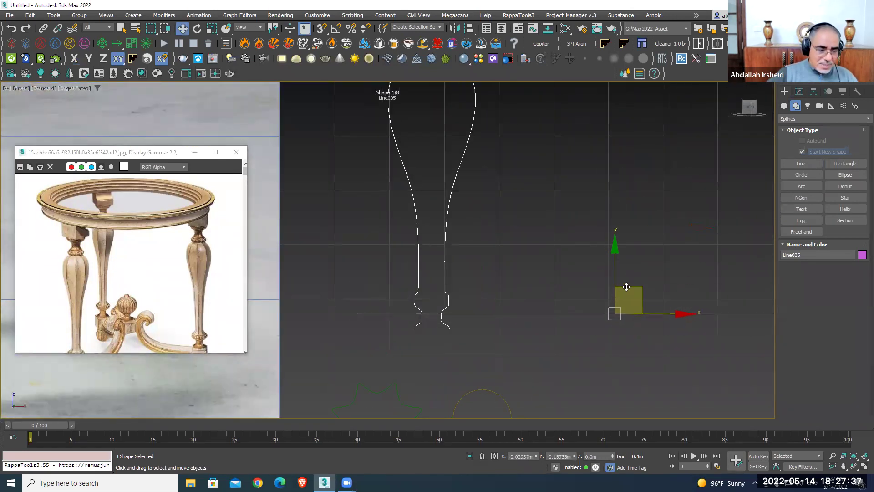
{"action": "scroll", "coordinate": [433, 303], "scroll_direction": "up", "scroll_amount": 3}
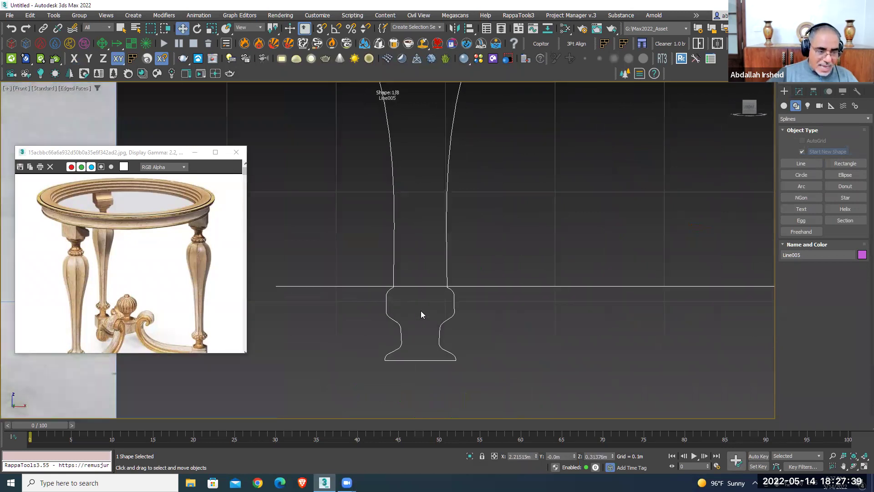
{"action": "middle_click_drag", "start_coordinate": [390, 306], "coordinate": [480, 238]}
{"action": "key", "text": "alt+b"}
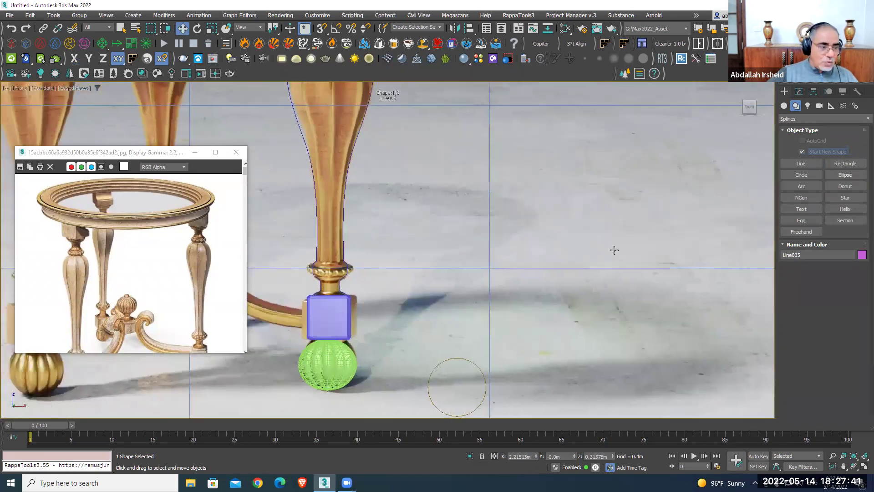
{"action": "scroll", "coordinate": [442, 269], "scroll_direction": "up", "scroll_amount": 3}
{"action": "scroll", "coordinate": [444, 261], "scroll_direction": "down", "scroll_amount": 5}
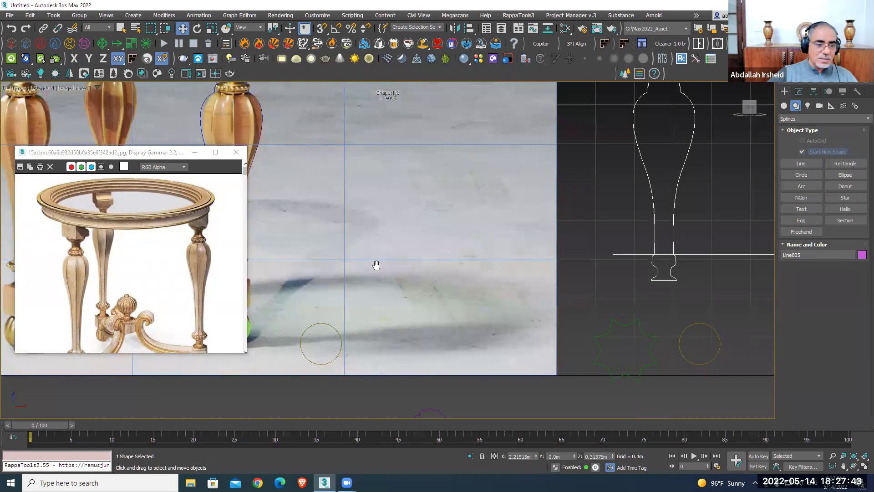
{"action": "middle_click_drag", "start_coordinate": [765, 255], "coordinate": [576, 246]}
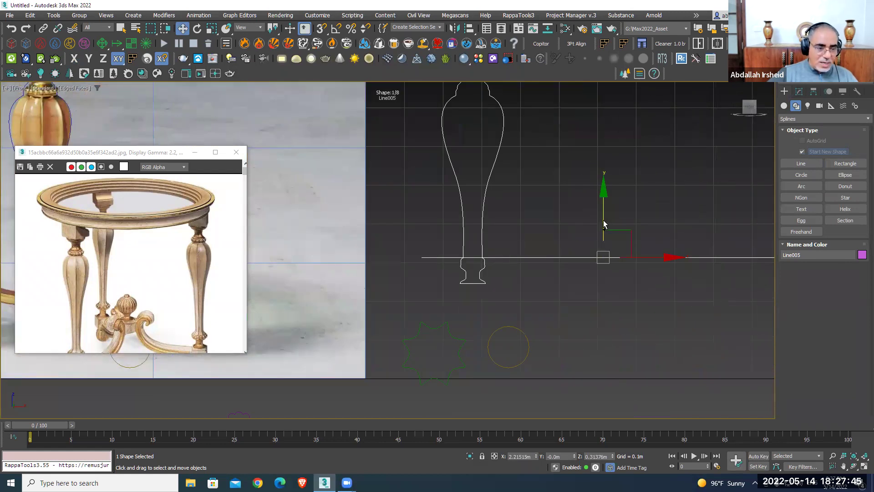
Make two copies of the guide line higher up the vase profile
{"action": "left_click_drag", "start_coordinate": [604, 227], "coordinate": [604, 222], "text": "shift"}
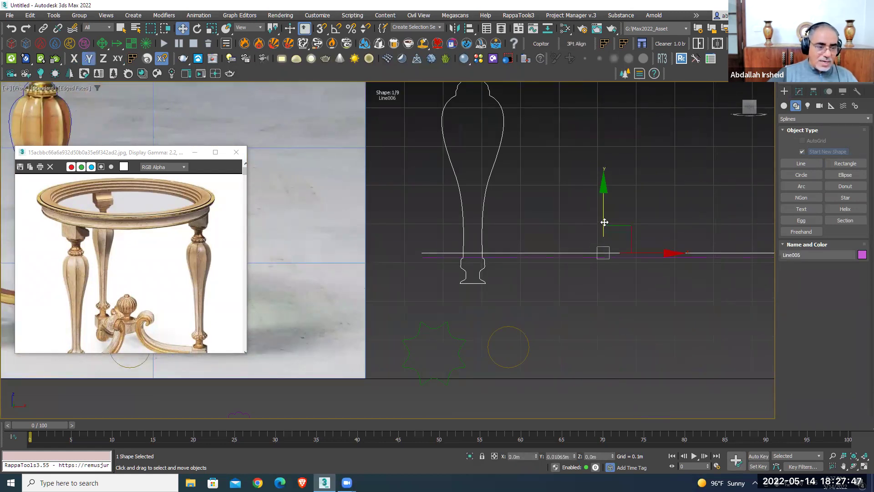
{"action": "left_click", "coordinate": [434, 279]}
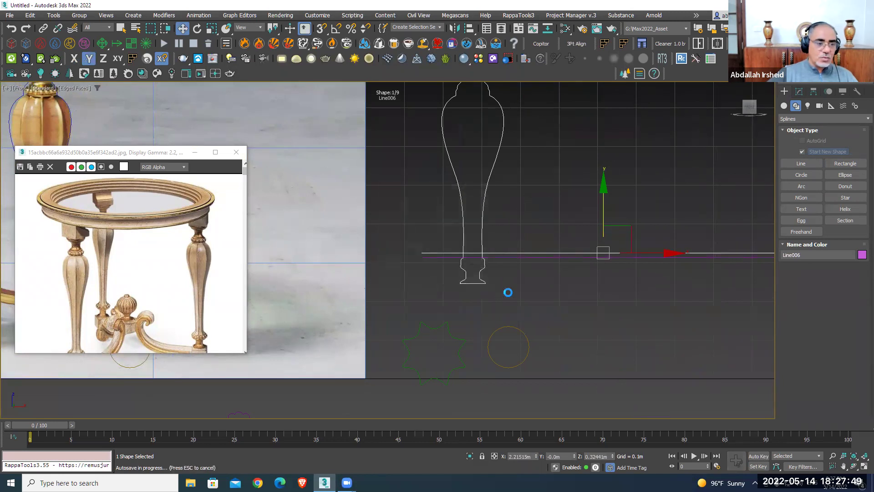
{"action": "middle_click_drag", "start_coordinate": [496, 283], "coordinate": [497, 346]}
{"action": "left_click_drag", "start_coordinate": [583, 295], "coordinate": [568, 135], "text": "shift"}
{"action": "left_click", "coordinate": [427, 279]}
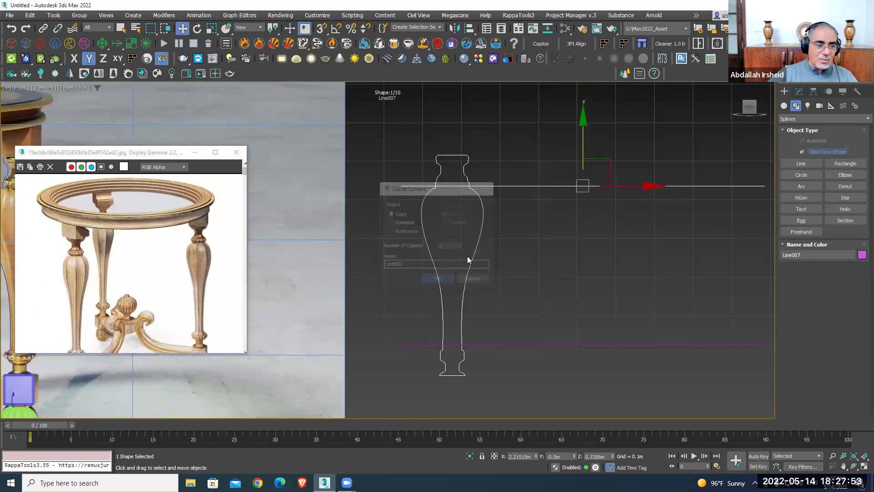
{"action": "scroll", "coordinate": [586, 150], "scroll_direction": "up", "scroll_amount": 2}
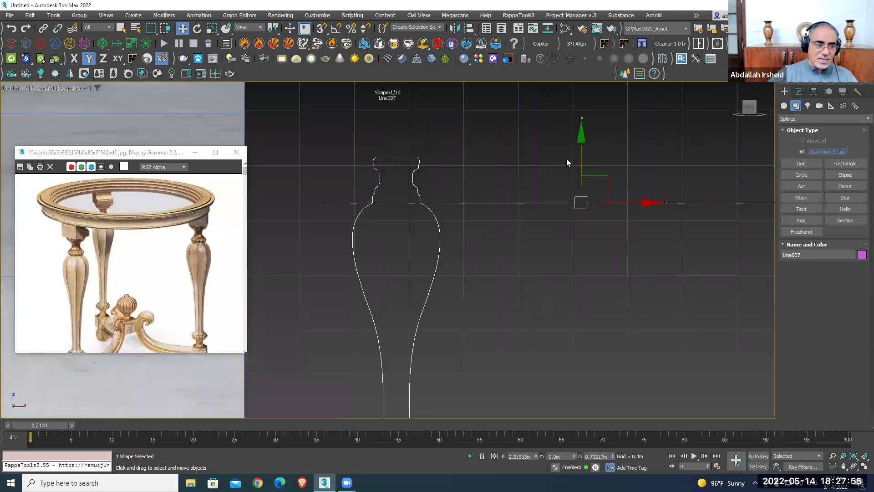
{"action": "scroll", "coordinate": [444, 206], "scroll_direction": "down", "scroll_amount": 2}
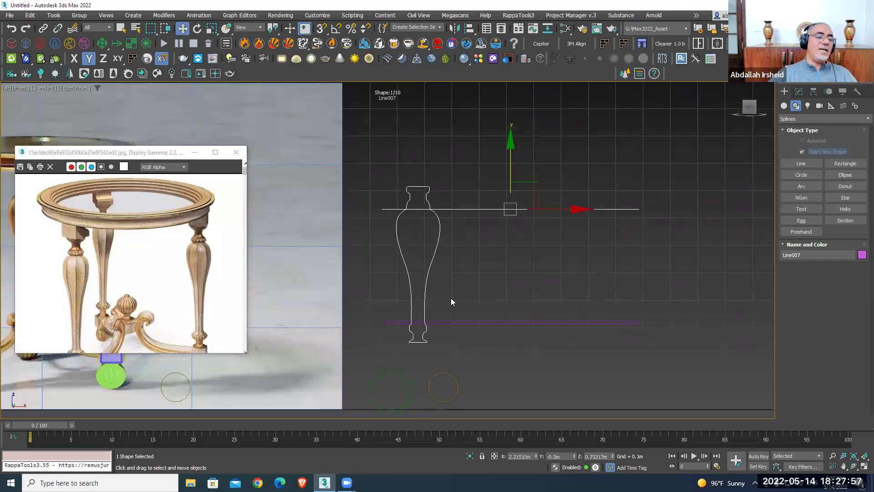
{"action": "middle_click_drag", "start_coordinate": [429, 277], "coordinate": [455, 229]}
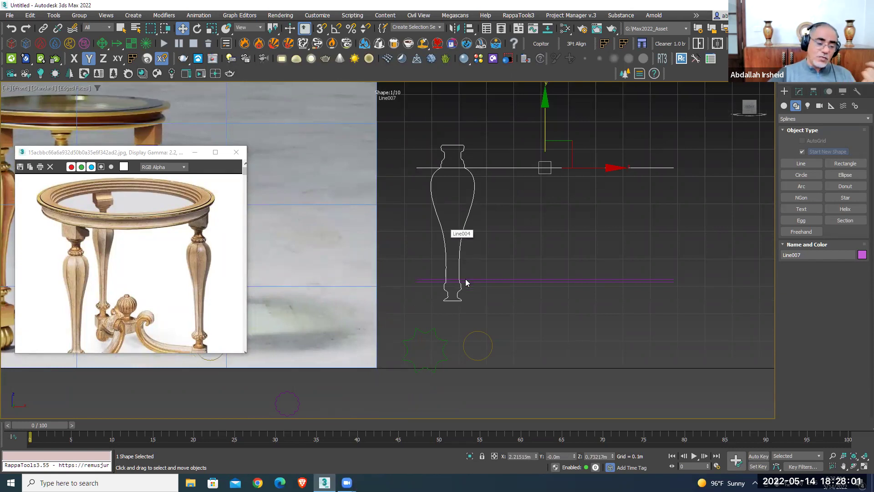
{"action": "middle_click_drag", "start_coordinate": [466, 282], "coordinate": [485, 262]}
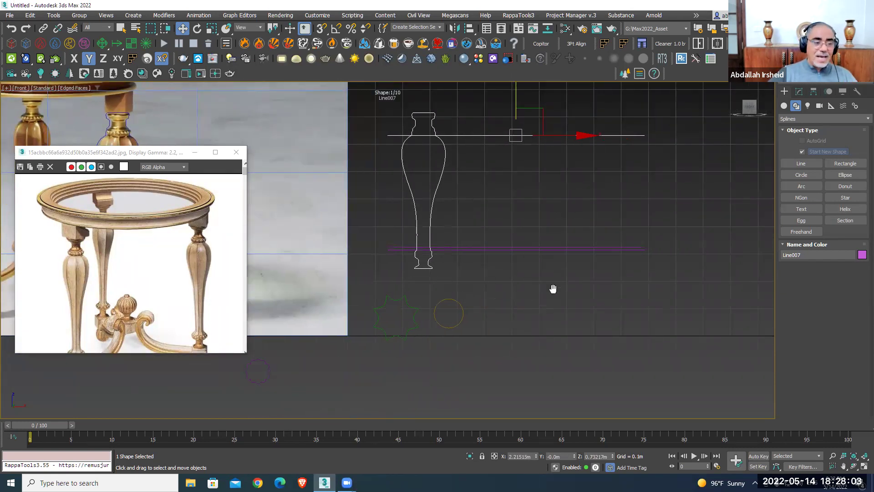
{"action": "middle_click_drag", "start_coordinate": [553, 289], "coordinate": [545, 310]}
Draw a vertical line as tall as the vase and move it to the vase's right
{"action": "right_click", "coordinate": [557, 211]}
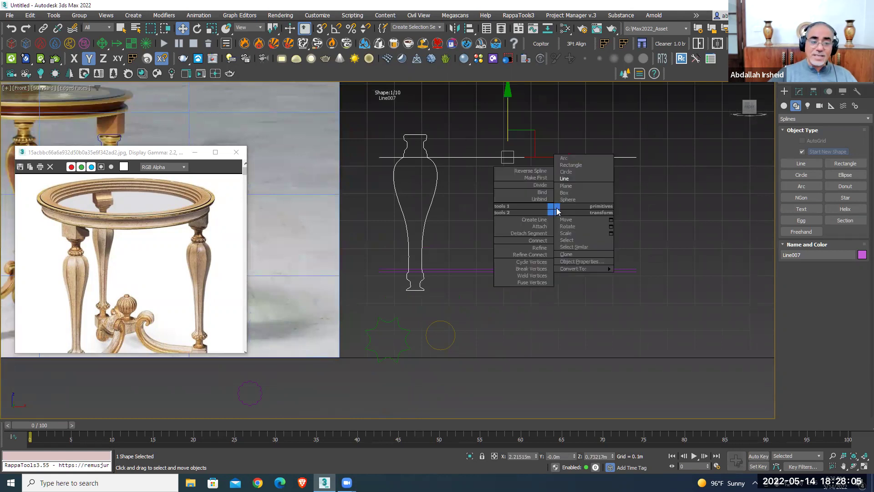
{"action": "left_click", "coordinate": [571, 180]}
{"action": "scroll", "coordinate": [415, 292], "scroll_direction": "up", "scroll_amount": 2}
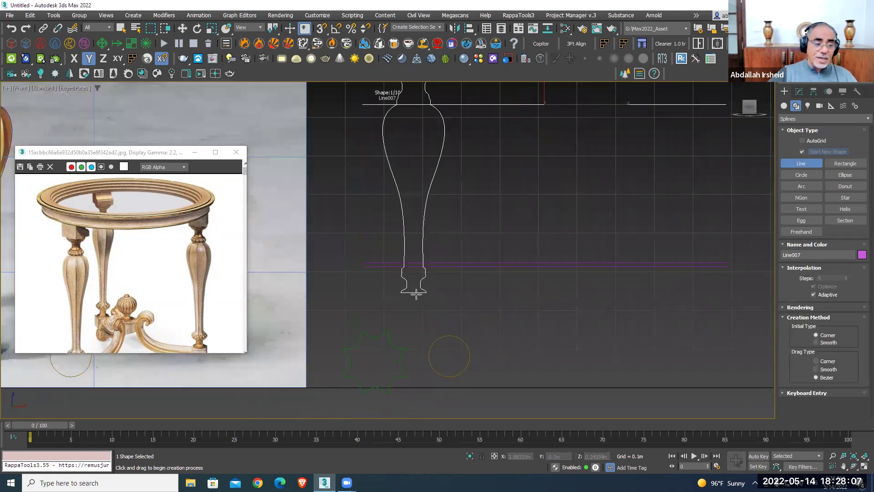
{"action": "left_click", "coordinate": [414, 291]}
{"action": "middle_click_drag", "start_coordinate": [412, 104], "coordinate": [410, 176]}
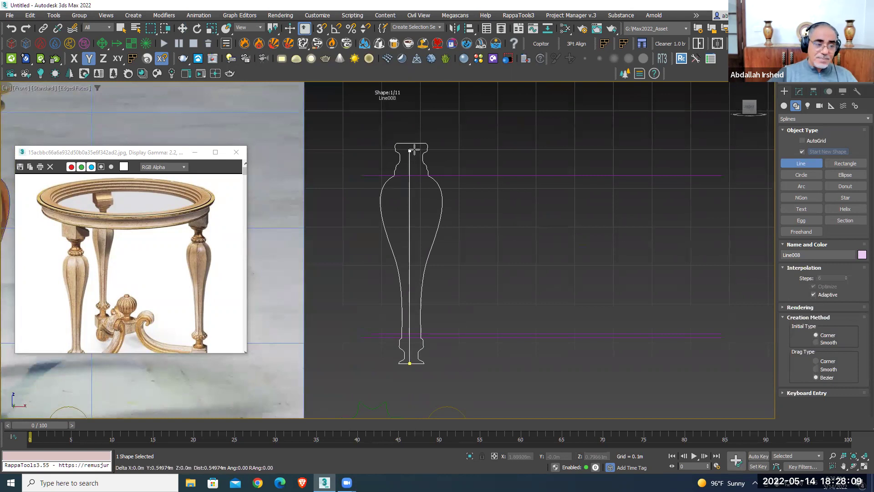
{"action": "left_click", "coordinate": [411, 144]}
{"action": "right_click", "coordinate": [411, 143]}
{"action": "key", "text": "w"}
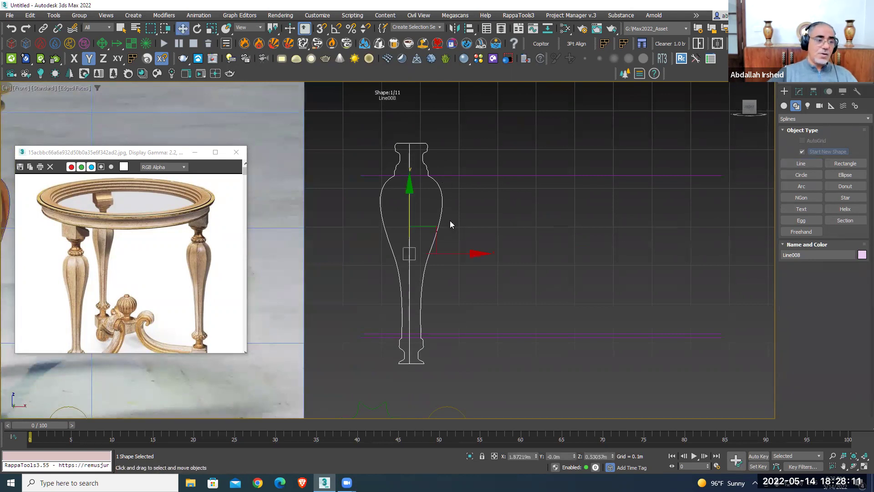
{"action": "left_click_drag", "start_coordinate": [439, 254], "coordinate": [654, 252]}
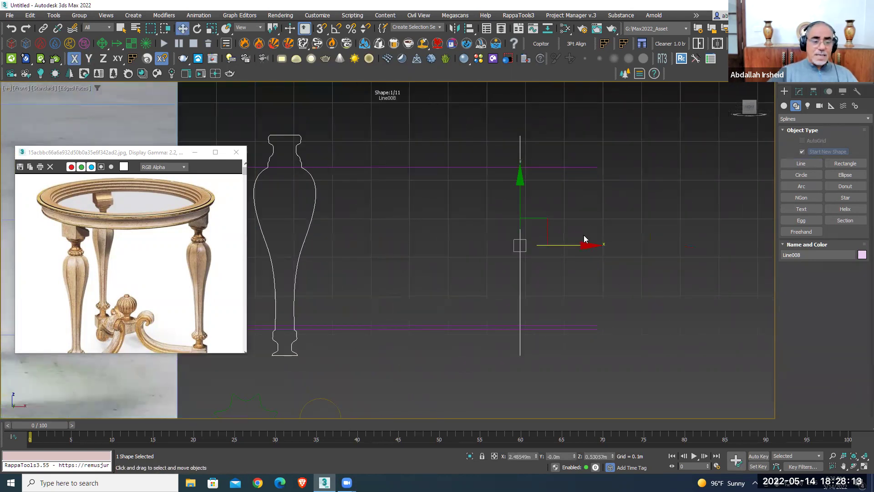
Start a Loft from the vertical path line, Line008, using the xloft search
{"action": "scroll", "coordinate": [561, 224], "scroll_direction": "down", "scroll_amount": 2}
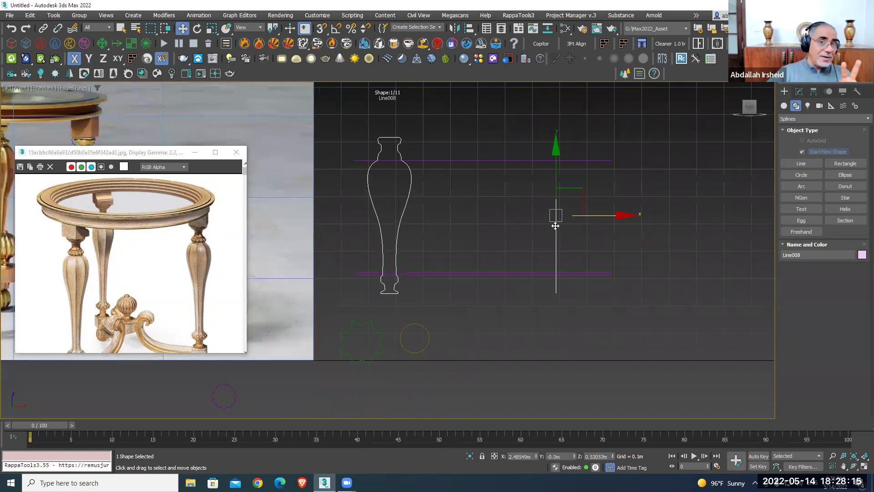
{"action": "middle_click_drag", "start_coordinate": [495, 223], "coordinate": [509, 234]}
{"action": "type", "text": "x"}
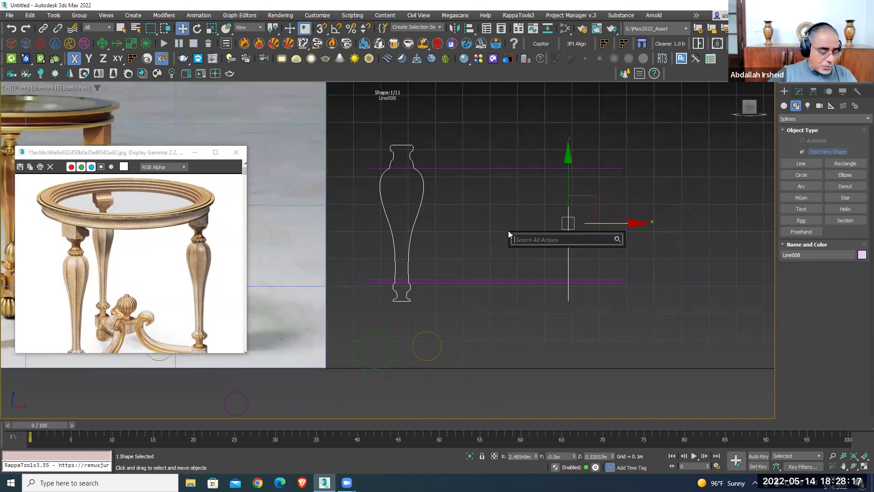
{"action": "type", "text": "loft"}
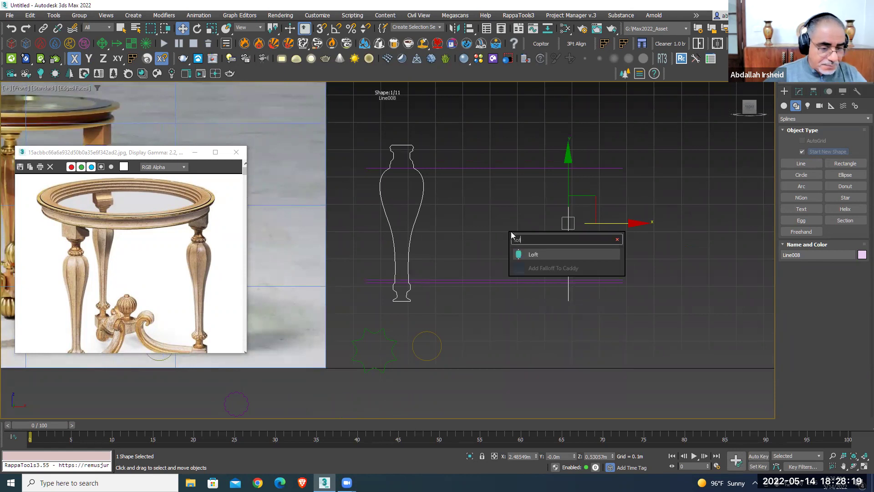
{"action": "key", "text": "Return"}
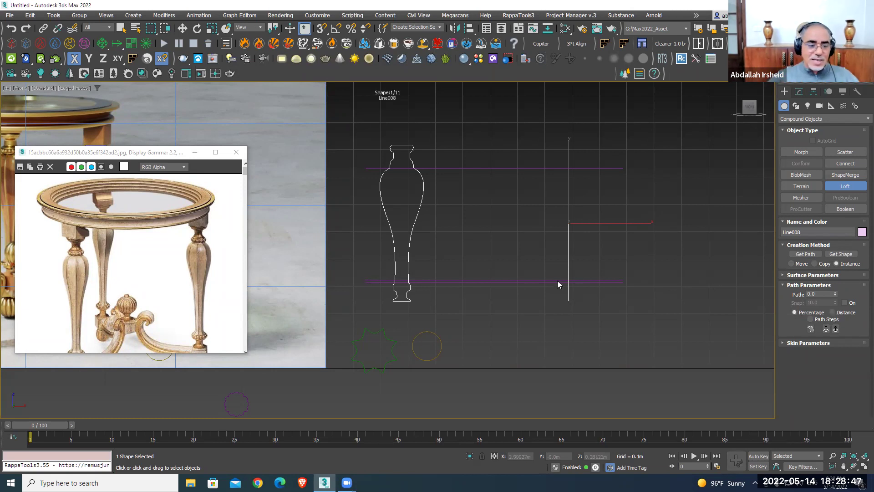
Loft the circle as the base cross-section and the star at 20 percent along the path
{"action": "middle_click_drag", "start_coordinate": [556, 286], "coordinate": [515, 291]}
{"action": "left_click", "coordinate": [840, 254]}
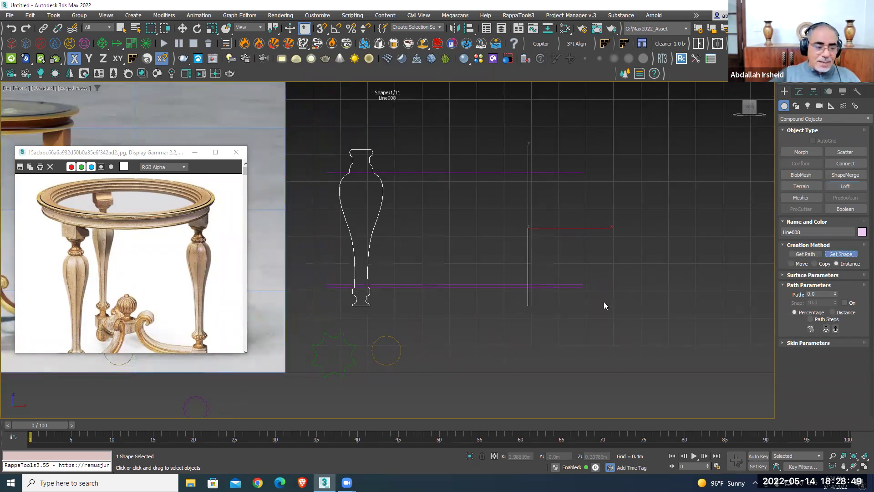
{"action": "left_click", "coordinate": [400, 348]}
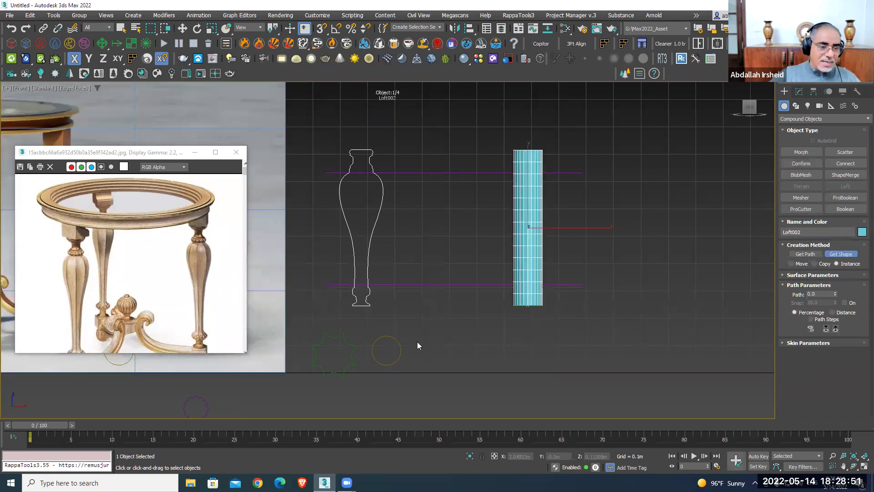
{"action": "left_click", "coordinate": [820, 295]}
{"action": "type", "text": "20"}
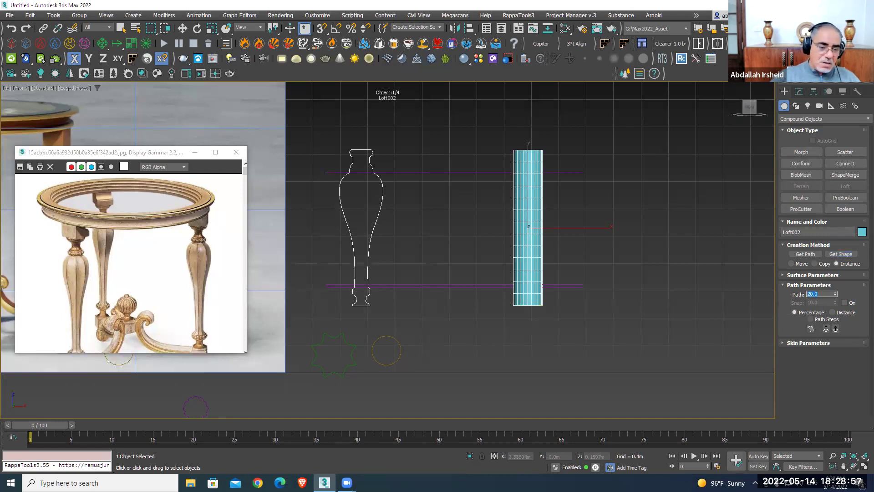
{"action": "left_click", "coordinate": [841, 254]}
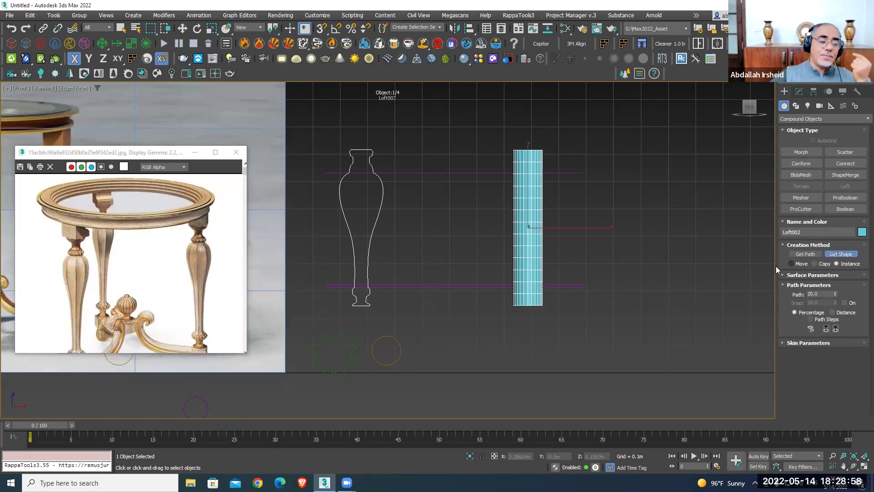
{"action": "left_click", "coordinate": [365, 346]}
Inspect the resulting Loft002 in a maximized Front viewport
{"action": "key", "text": "alt+w"}
{"action": "scroll", "coordinate": [532, 314], "scroll_direction": "up", "scroll_amount": 4}
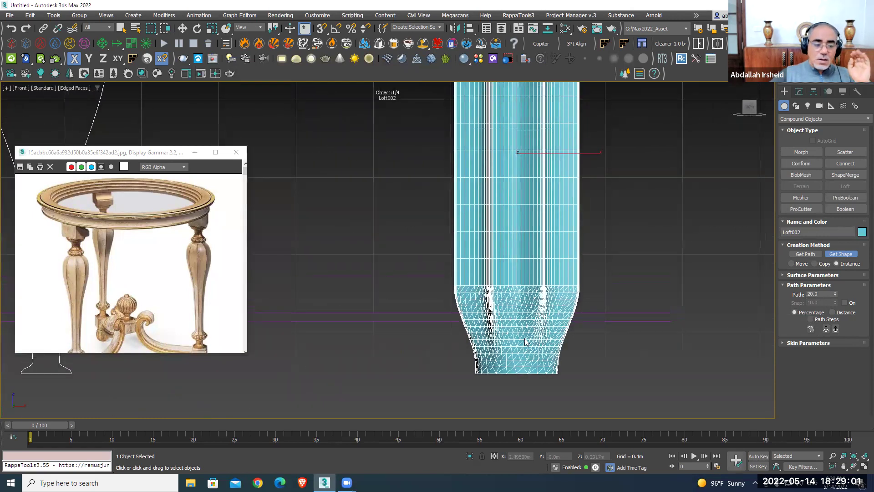
{"action": "scroll", "coordinate": [514, 287], "scroll_direction": "down", "scroll_amount": 4}
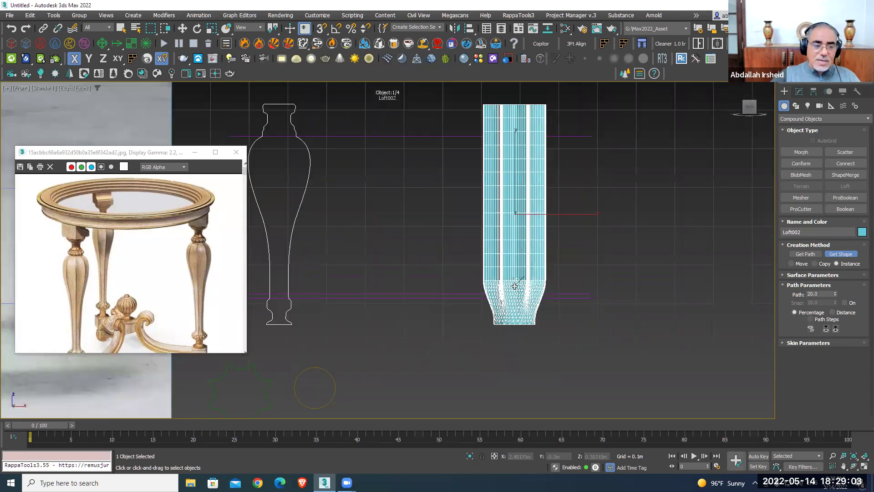
{"action": "key", "text": "alt+w"}
{"action": "key", "text": "w"}
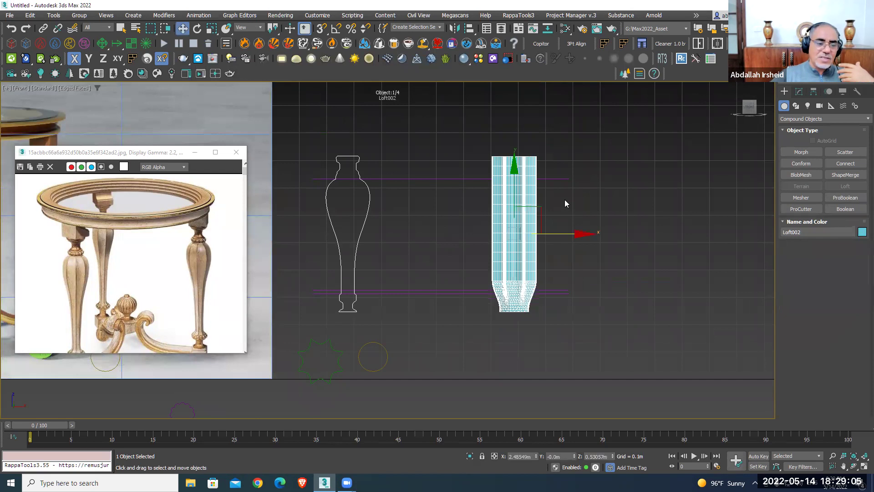
{"action": "key", "text": "alt+w"}
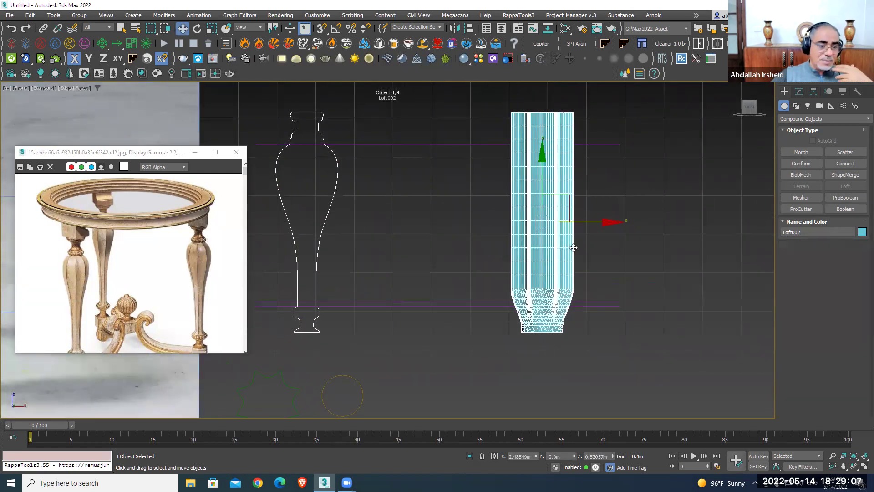
{"action": "left_click", "coordinate": [801, 93]}
Move Loft002's star cross-section from path level 20 down to 13.99777
{"action": "left_click", "coordinate": [783, 128]}
{"action": "scroll", "coordinate": [569, 293], "scroll_direction": "up", "scroll_amount": 2}
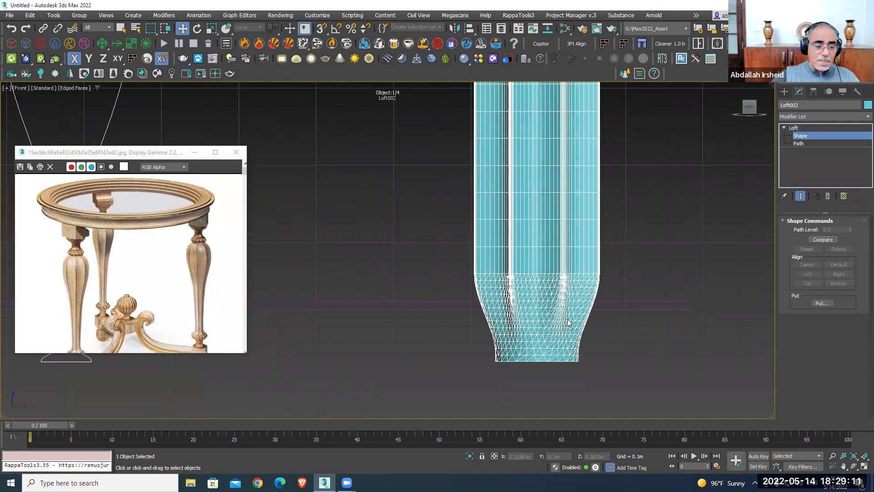
{"action": "scroll", "coordinate": [560, 291], "scroll_direction": "up", "scroll_amount": 1}
{"action": "left_click", "coordinate": [548, 288]}
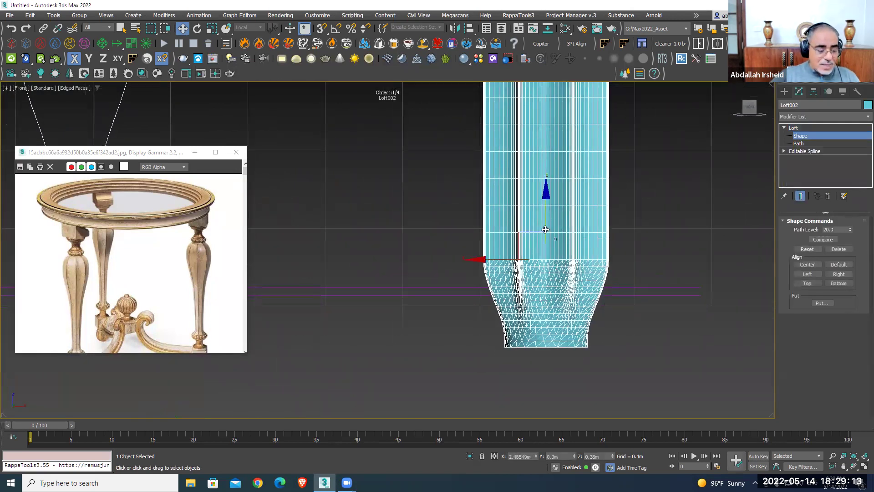
{"action": "key", "text": "F3"}
{"action": "scroll", "coordinate": [549, 256], "scroll_direction": "up", "scroll_amount": 3}
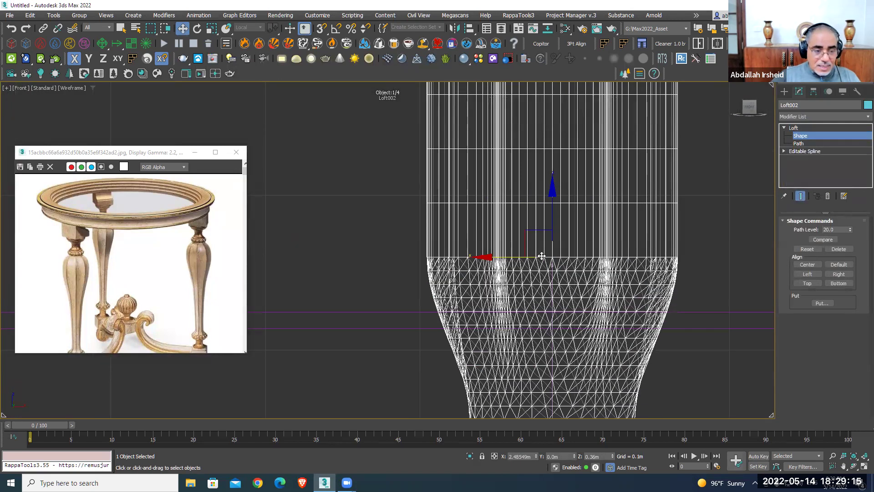
{"action": "key", "text": "F3"}
{"action": "scroll", "coordinate": [541, 256], "scroll_direction": "down", "scroll_amount": 3}
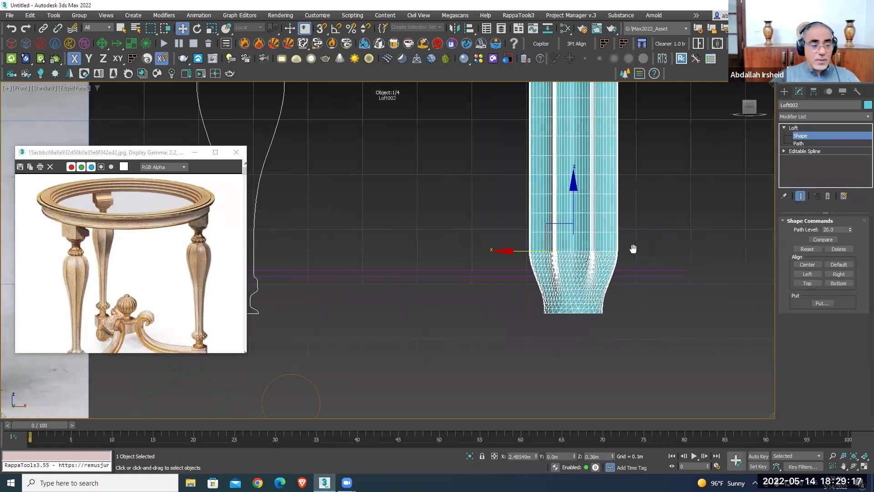
{"action": "middle_click_drag", "start_coordinate": [545, 237], "coordinate": [355, 263]}
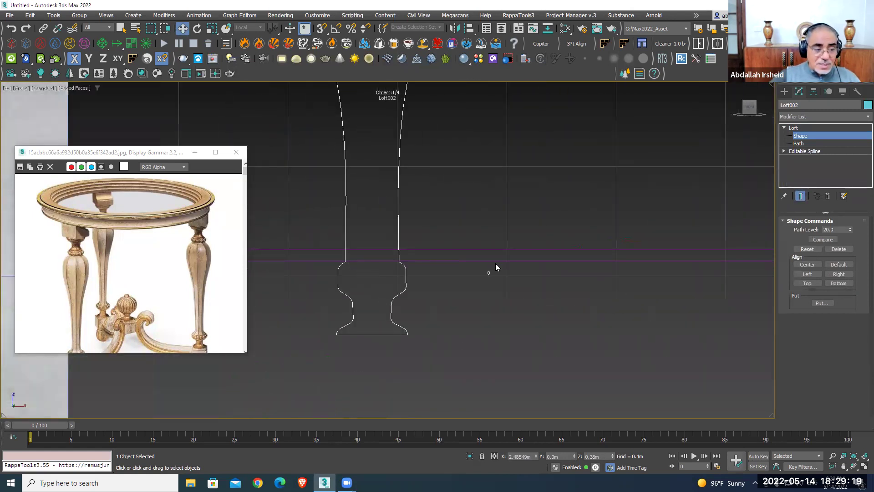
{"action": "middle_click_drag", "start_coordinate": [495, 264], "coordinate": [427, 261]}
{"action": "left_click_drag", "start_coordinate": [583, 199], "coordinate": [579, 217]}
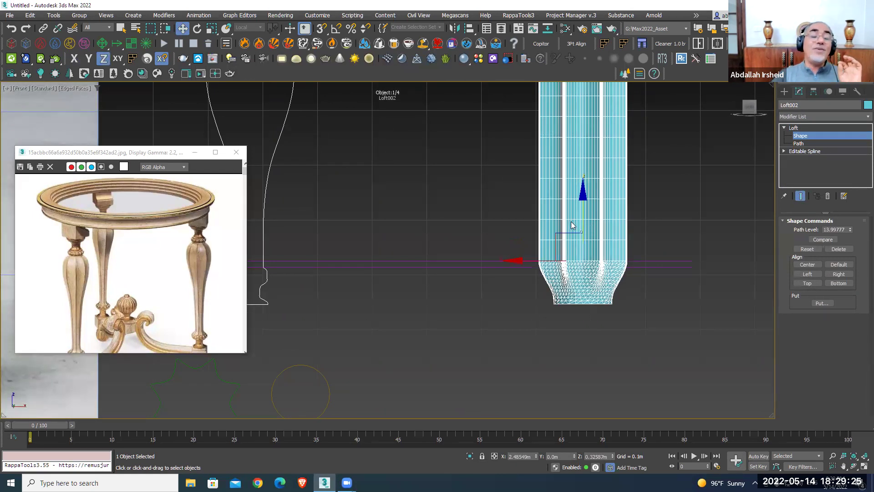
{"action": "scroll", "coordinate": [531, 244], "scroll_direction": "down", "scroll_amount": 3}
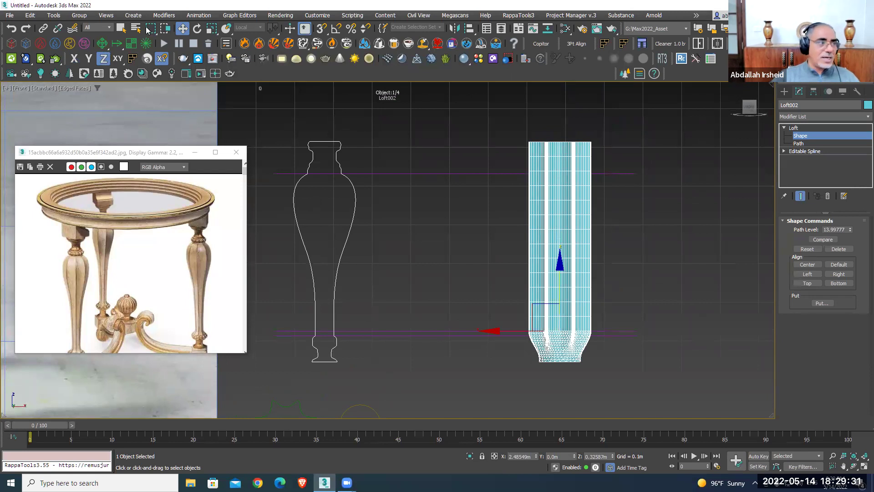
Save the scene with Edit > Hold, then Shift-drag Loft002's star cross-section up along Z
{"action": "left_click", "coordinate": [30, 15]}
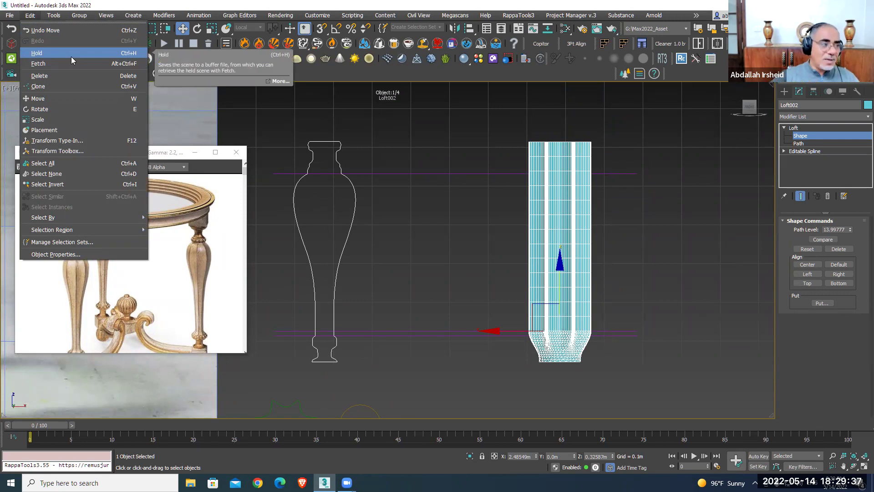
{"action": "left_click", "coordinate": [71, 56]}
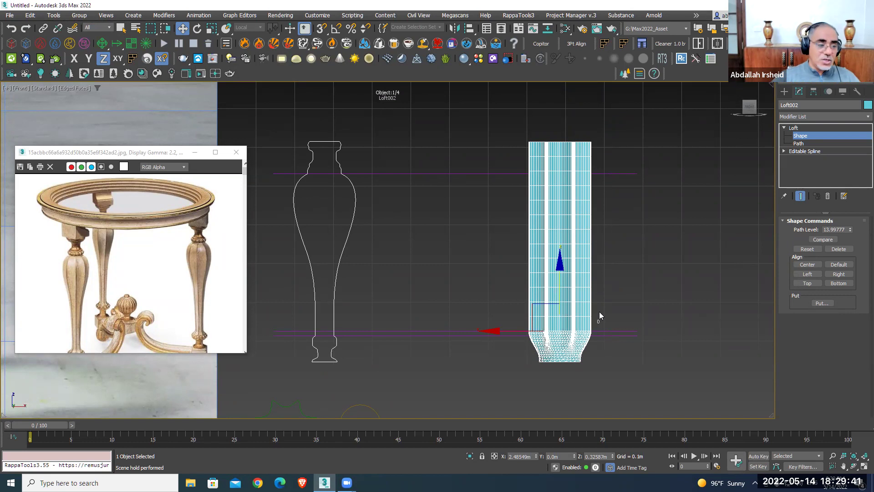
{"action": "left_click_drag", "start_coordinate": [560, 280], "coordinate": [568, 123]}
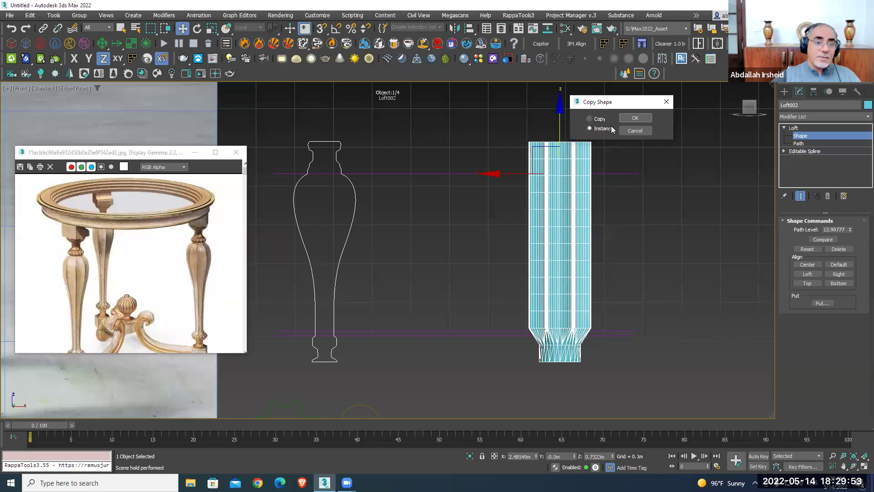
Instance-copy the cross-section up the path to about 75 percent, then delete the unwanted section
{"action": "left_click", "coordinate": [634, 118]}
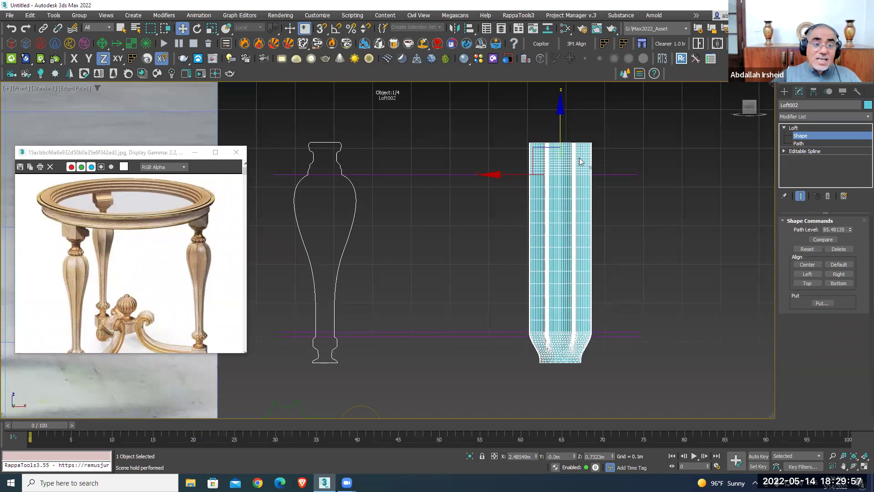
{"action": "left_click", "coordinate": [562, 365]}
{"action": "left_click_drag", "start_coordinate": [559, 317], "coordinate": [559, 139]}
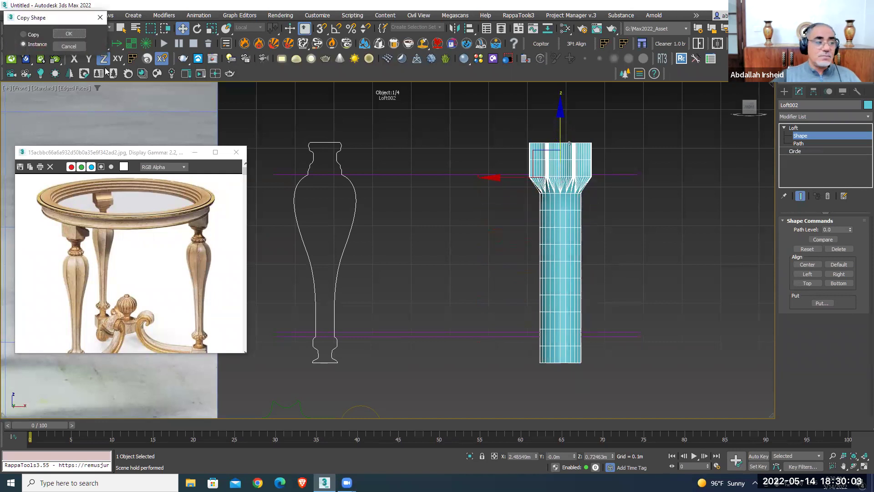
{"action": "left_click_drag", "start_coordinate": [559, 139], "coordinate": [392, 112], "text": "shift"}
{"action": "left_click", "coordinate": [394, 121]}
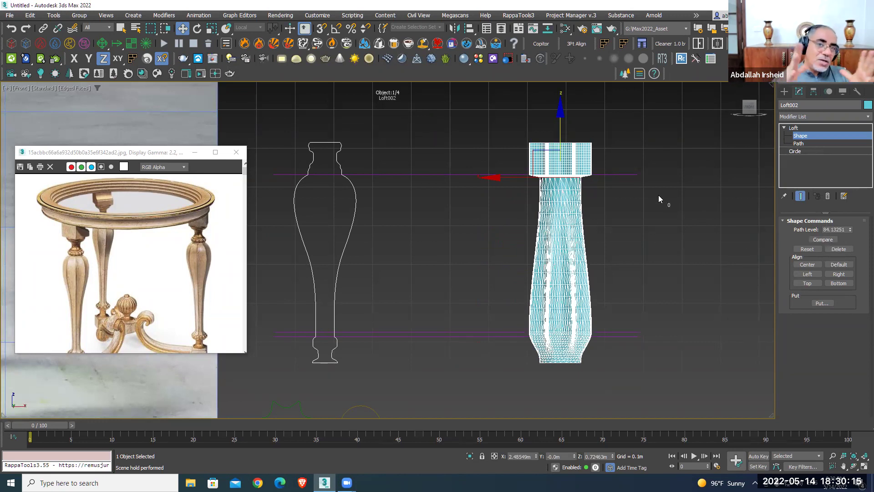
{"action": "mouse_move", "coordinate": [564, 139]}
{"action": "left_mouse_down"}
{"action": "mouse_move", "coordinate": [575, 154]}
{"action": "mouse_move", "coordinate": [562, 167]}
{"action": "left_mouse_up"}
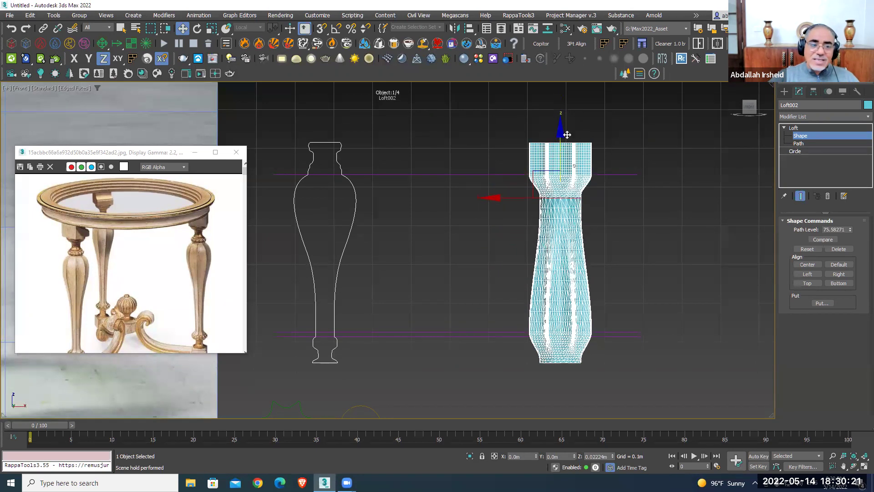
{"action": "key", "text": "Delete"}
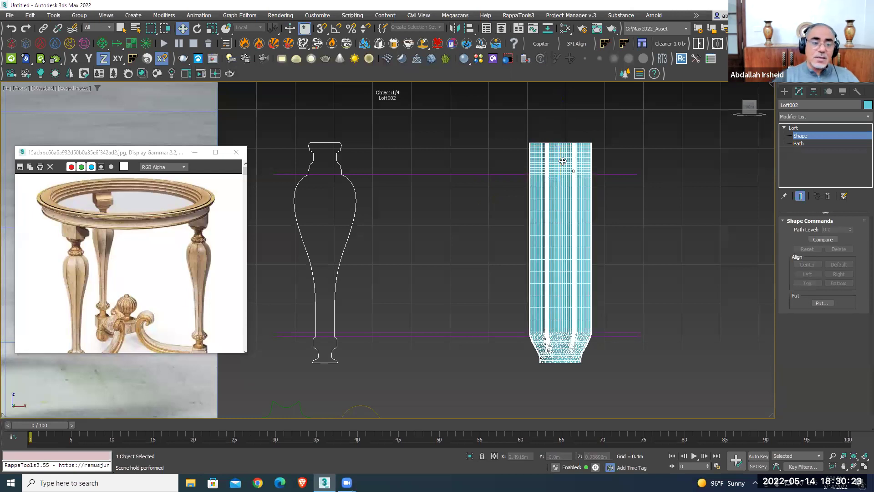
Copy the bottom cross-section to the top of the path, then undo that change
{"action": "left_click", "coordinate": [554, 362]}
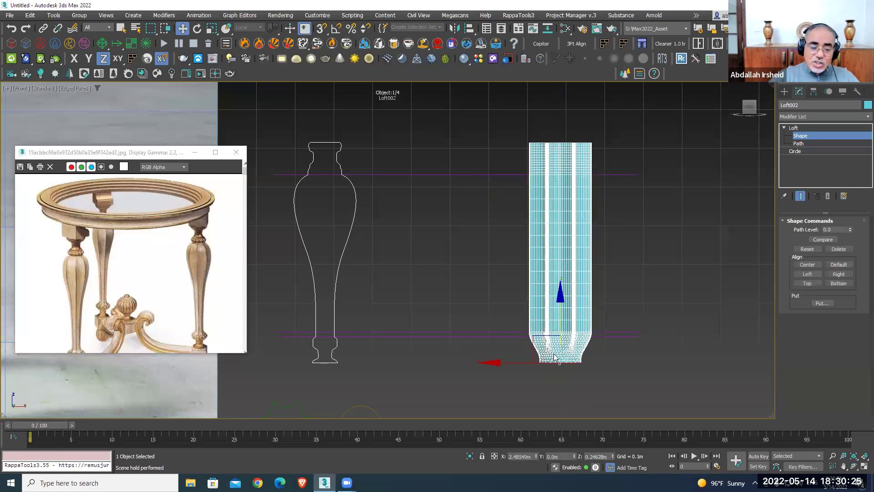
{"action": "left_click_drag", "start_coordinate": [559, 329], "coordinate": [581, 100]}
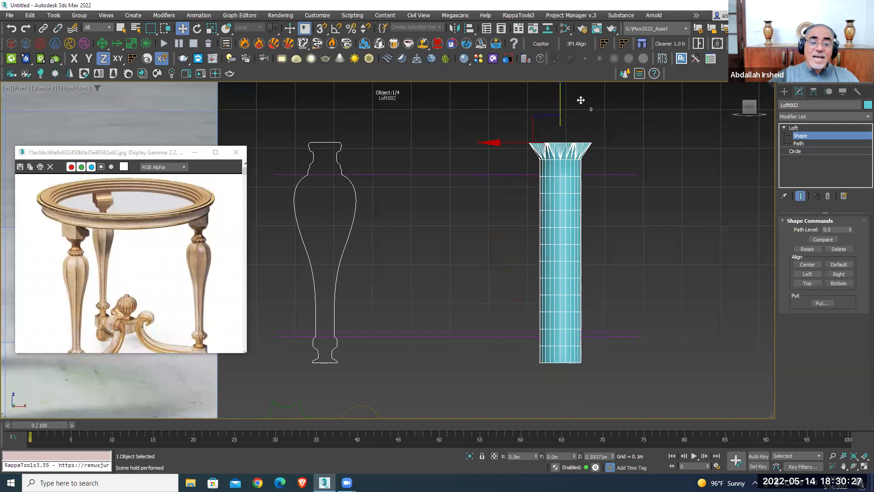
{"action": "left_click_drag", "start_coordinate": [581, 100], "coordinate": [534, 128], "text": "shift"}
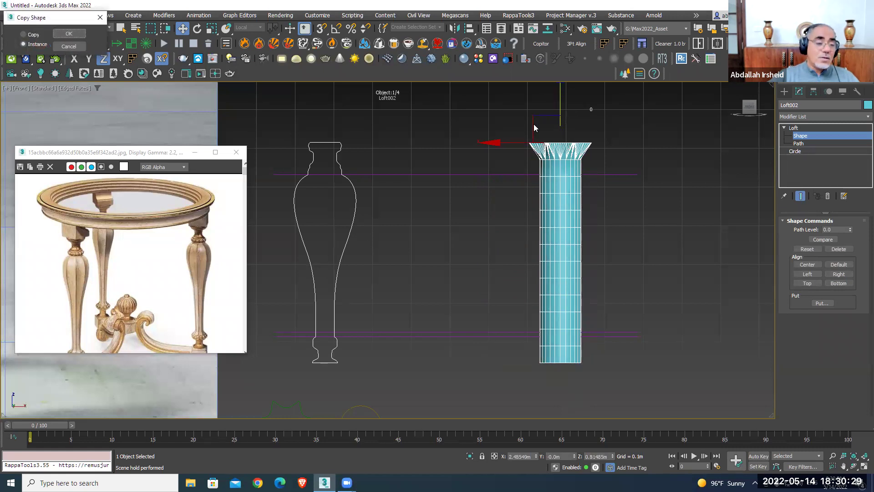
{"action": "left_click", "coordinate": [69, 33]}
{"action": "scroll", "coordinate": [559, 140], "scroll_direction": "up", "scroll_amount": 3}
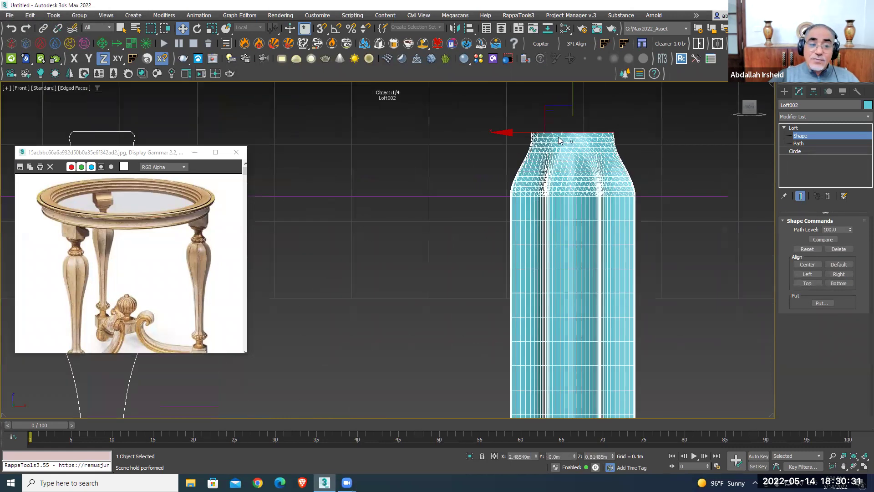
{"action": "key", "text": "ctrl+z"}
{"action": "scroll", "coordinate": [561, 143], "scroll_direction": "down", "scroll_amount": 3}
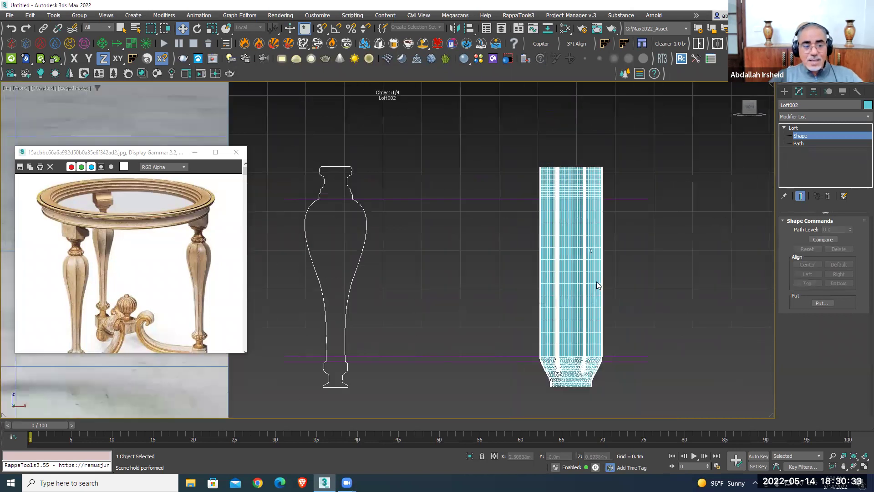
Copy the bottom cross-section up to about 85 percent and delete the extra section
{"action": "left_click", "coordinate": [564, 334]}
{"action": "left_click_drag", "start_coordinate": [558, 303], "coordinate": [557, 182]}
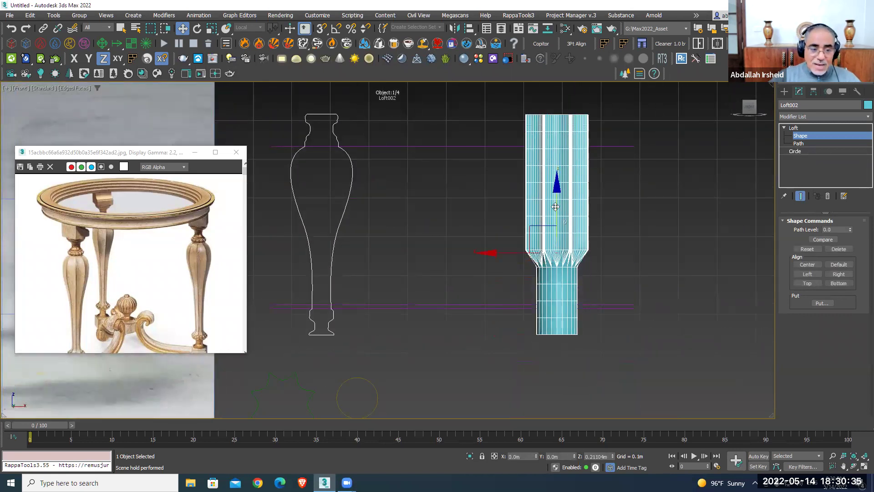
{"action": "left_click", "coordinate": [69, 34]}
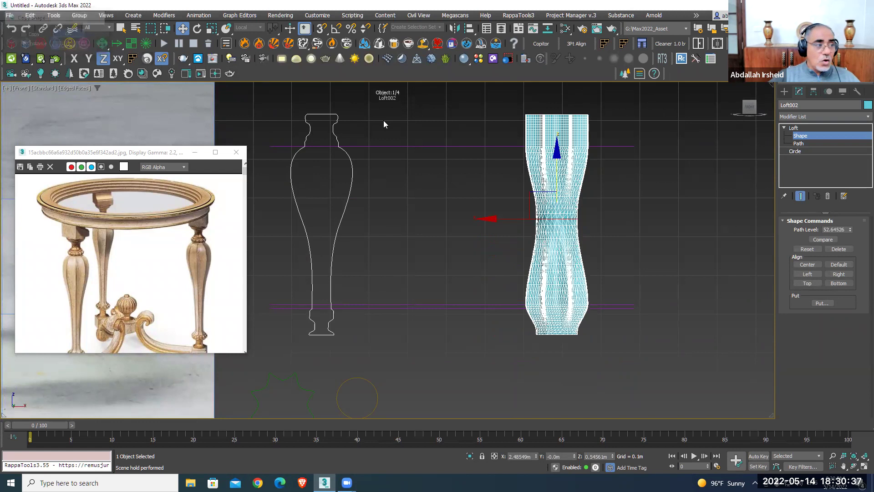
{"action": "mouse_move", "coordinate": [556, 177]}
{"action": "left_mouse_down"}
{"action": "mouse_move", "coordinate": [559, 95]}
{"action": "mouse_move", "coordinate": [543, 194]}
{"action": "left_mouse_up"}
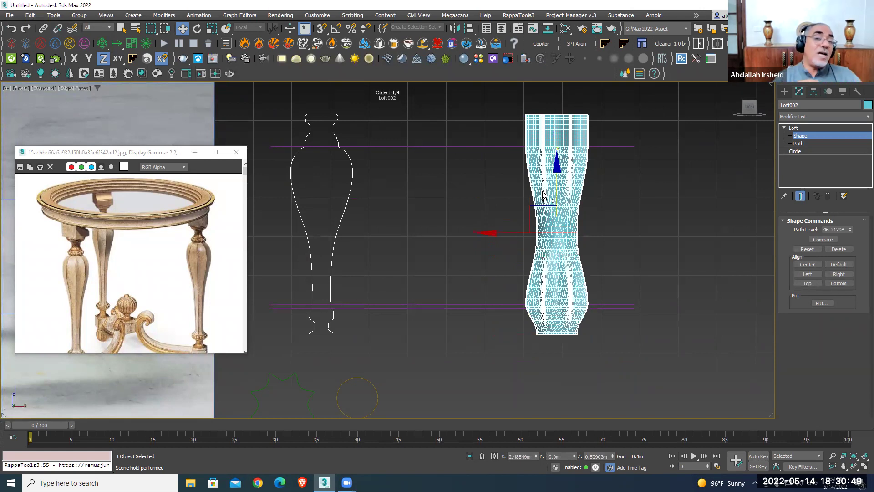
{"action": "key", "text": "Delete"}
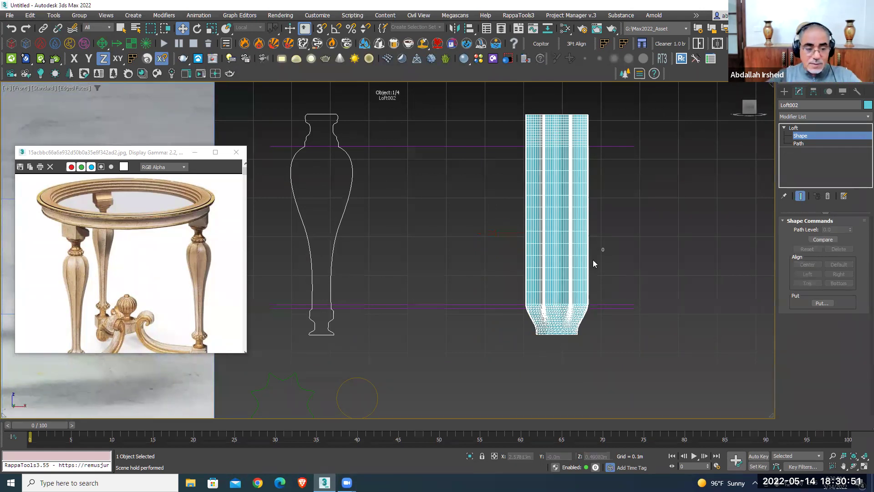
Move the bottom cross-section to the path top and select the Circle shape at the neck
{"action": "left_click", "coordinate": [562, 333]}
{"action": "mouse_move", "coordinate": [555, 309]}
{"action": "left_mouse_down"}
{"action": "mouse_move", "coordinate": [571, 84]}
{"action": "mouse_move", "coordinate": [551, 118]}
{"action": "mouse_move", "coordinate": [579, 151]}
{"action": "left_mouse_up"}
{"action": "scroll", "coordinate": [550, 118], "scroll_direction": "up", "scroll_amount": 2}
{"action": "scroll", "coordinate": [551, 119], "scroll_direction": "up", "scroll_amount": 2}
{"action": "left_click", "coordinate": [559, 146]}
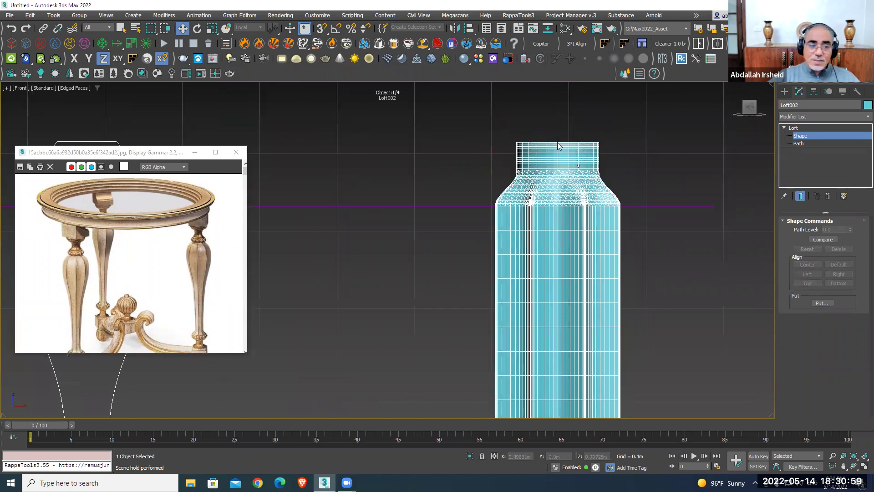
{"action": "left_click", "coordinate": [555, 176]}
{"action": "scroll", "coordinate": [582, 166], "scroll_direction": "up", "scroll_amount": 2}
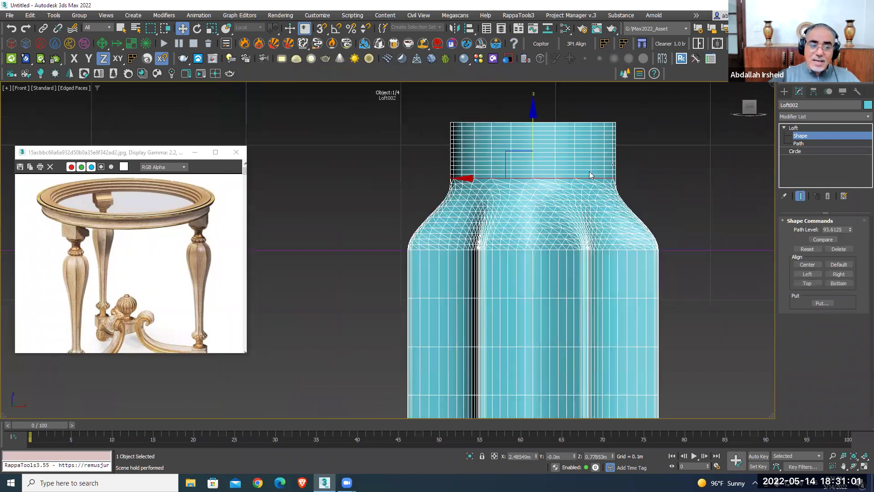
{"action": "scroll", "coordinate": [557, 274], "scroll_direction": "down", "scroll_amount": 3}
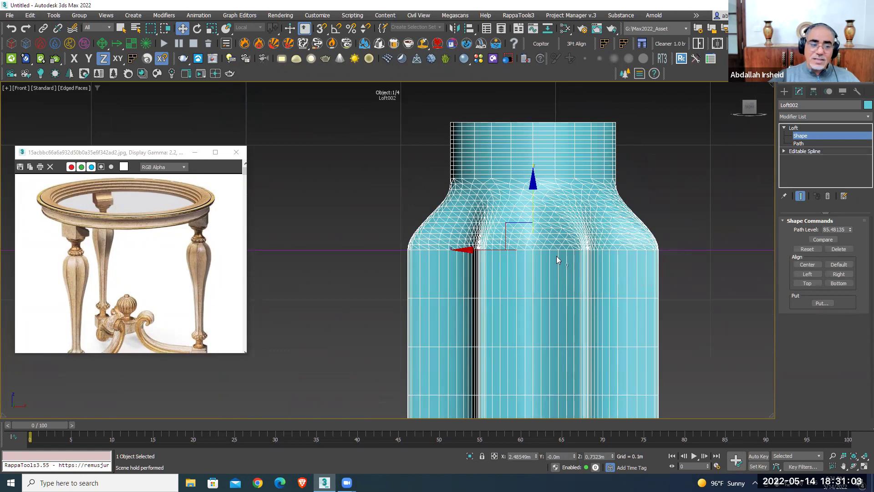
{"action": "scroll", "coordinate": [538, 253], "scroll_direction": "down", "scroll_amount": 2}
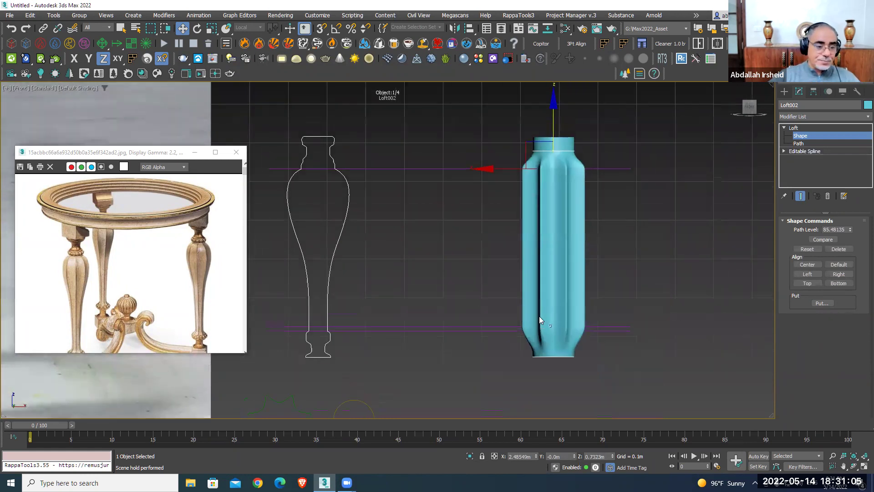
{"action": "middle_click_drag", "start_coordinate": [457, 283], "coordinate": [459, 270]}
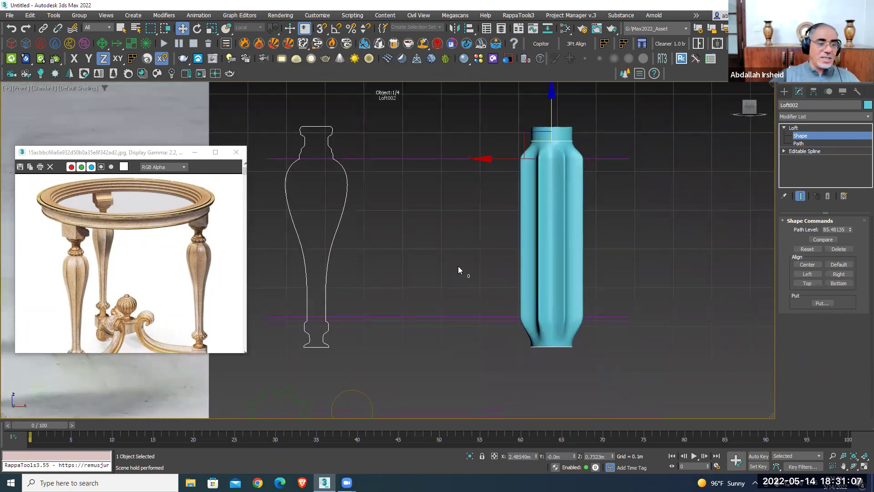
{"action": "left_click", "coordinate": [801, 128]}
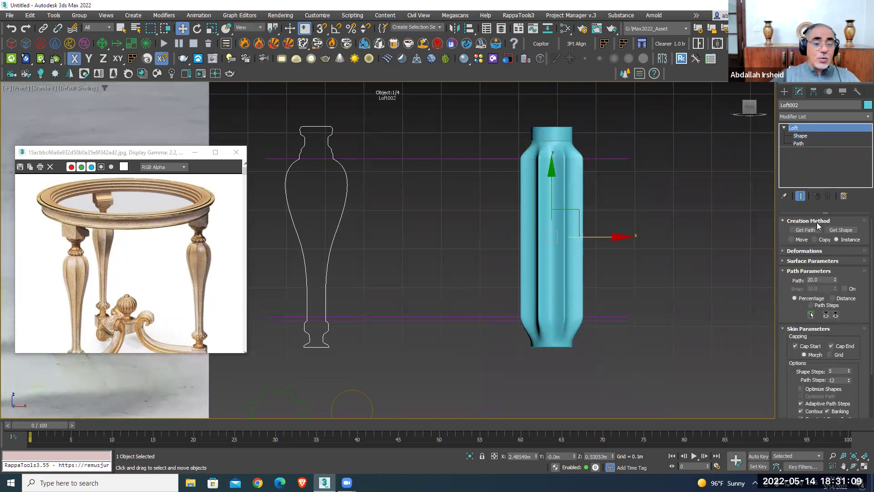
{"action": "left_click", "coordinate": [804, 252]}
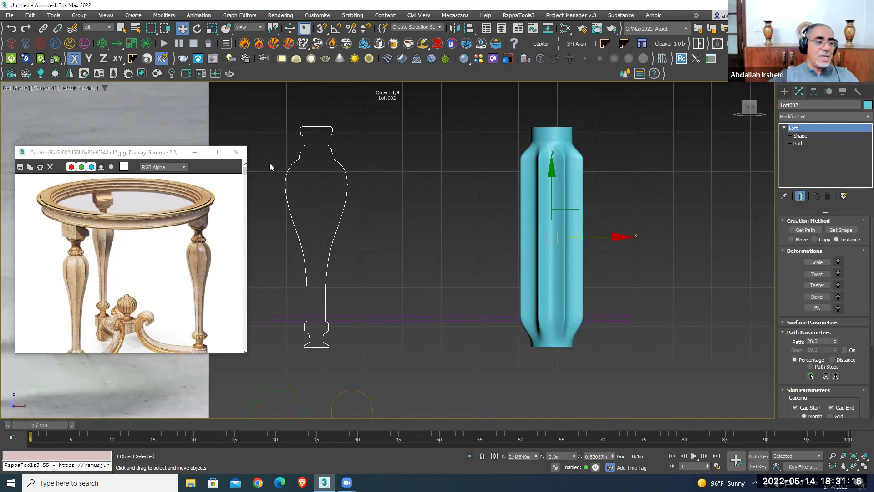
{"action": "left_click", "coordinate": [817, 308]}
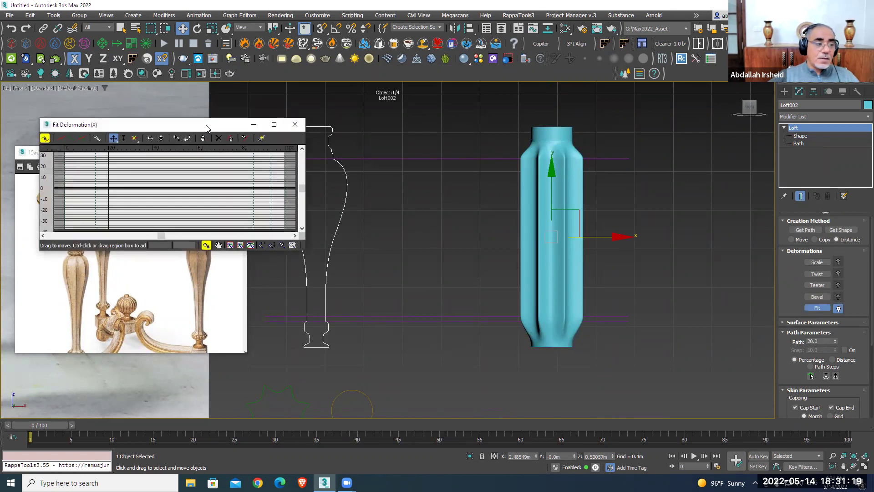
{"action": "left_click_drag", "start_coordinate": [206, 127], "coordinate": [553, 64]}
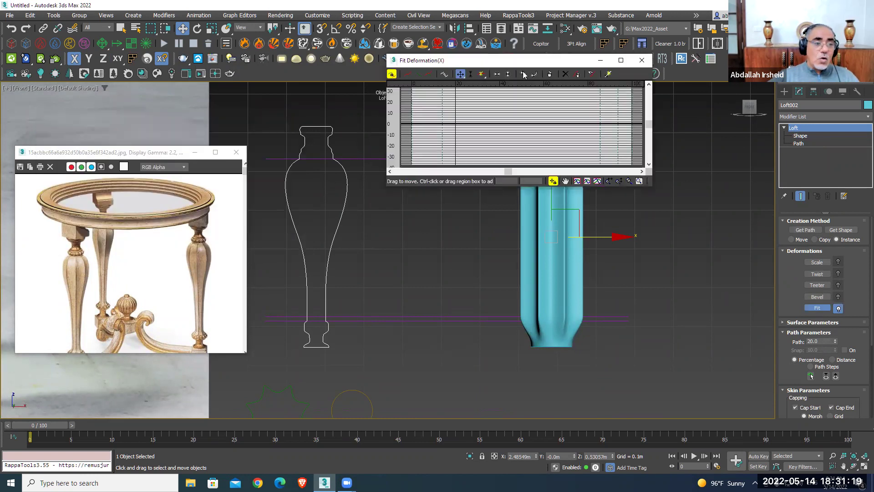
{"action": "left_click", "coordinate": [591, 73]}
{"action": "left_click", "coordinate": [333, 146]}
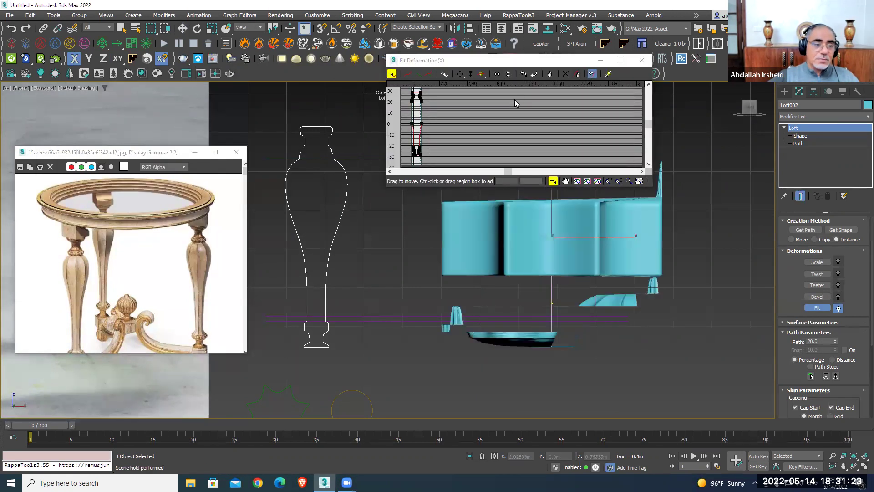
{"action": "left_click_drag", "start_coordinate": [477, 60], "coordinate": [529, 74]}
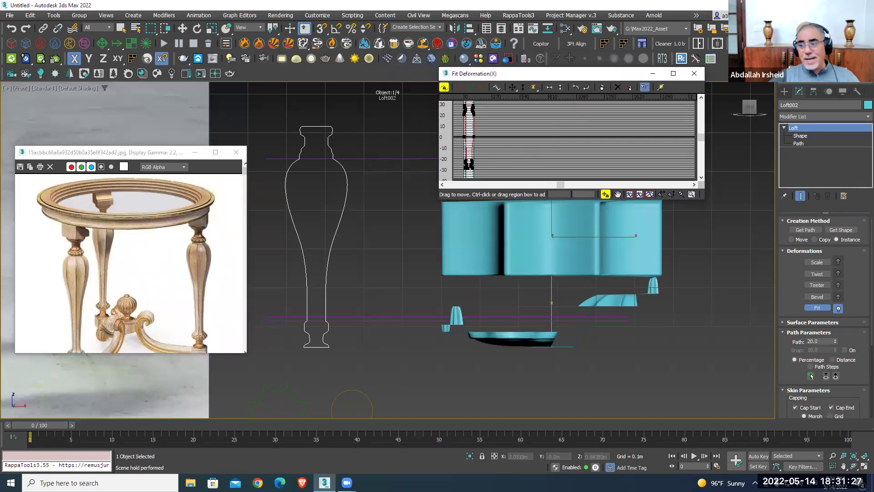
{"action": "left_click", "coordinate": [811, 376]}
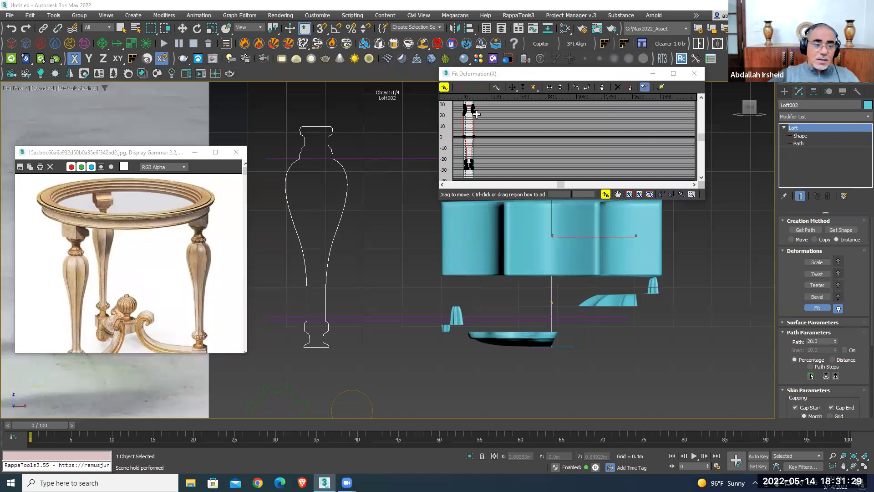
{"action": "left_click", "coordinate": [577, 89]}
{"action": "middle_click_drag", "start_coordinate": [526, 247], "coordinate": [446, 312]}
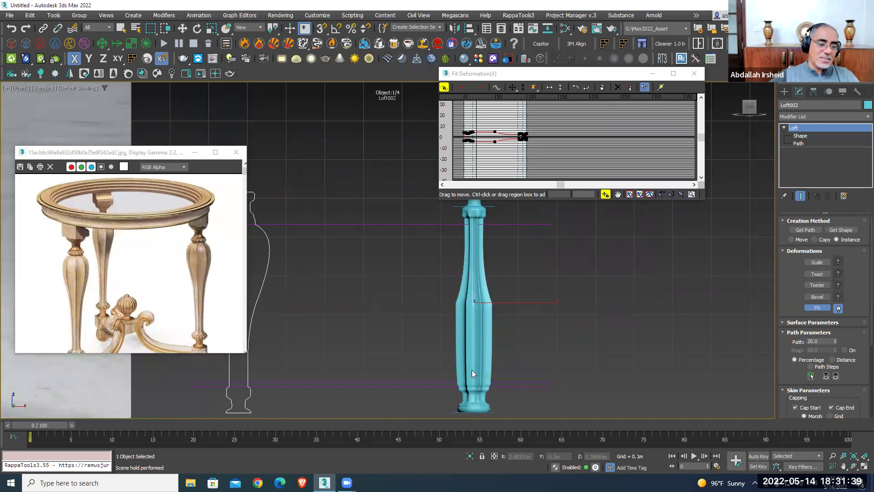
{"action": "left_click", "coordinate": [576, 88]}
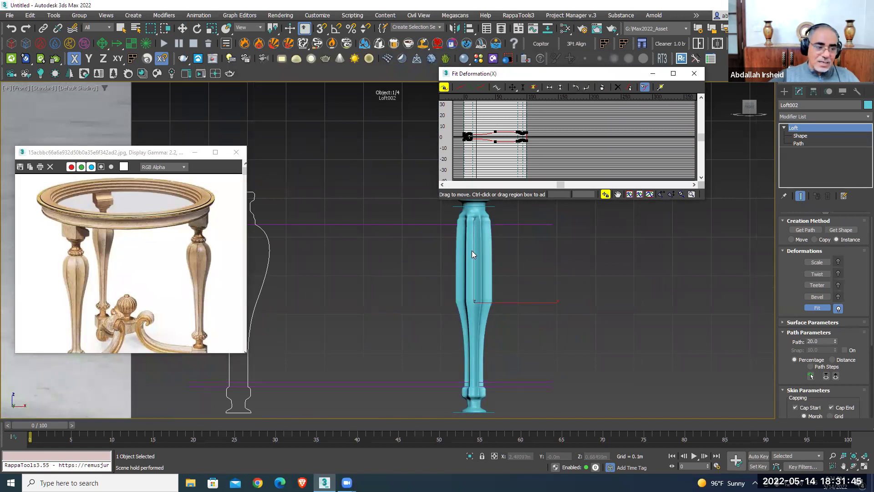
{"action": "middle_click_drag", "start_coordinate": [432, 259], "coordinate": [484, 259]}
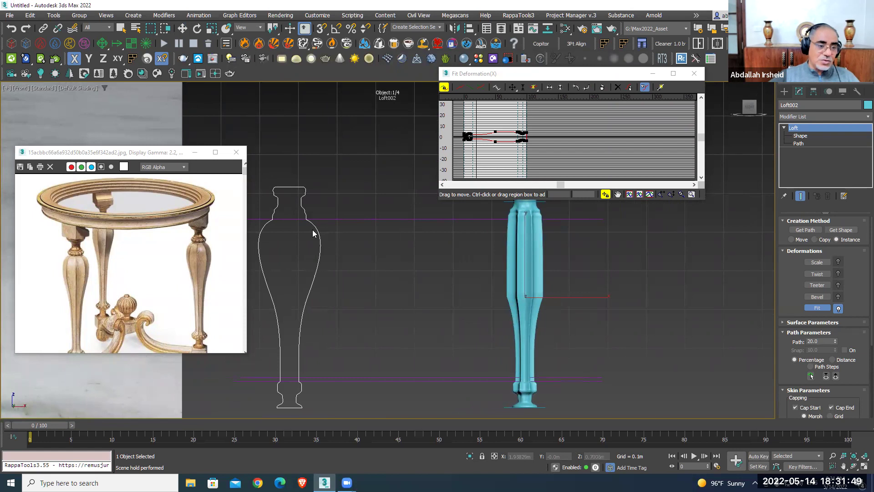
{"action": "mouse_move", "coordinate": [524, 265]}
{"action": "middle_mouse_down"}
{"action": "mouse_move", "coordinate": [518, 301]}
{"action": "mouse_move", "coordinate": [518, 287]}
{"action": "middle_mouse_up"}
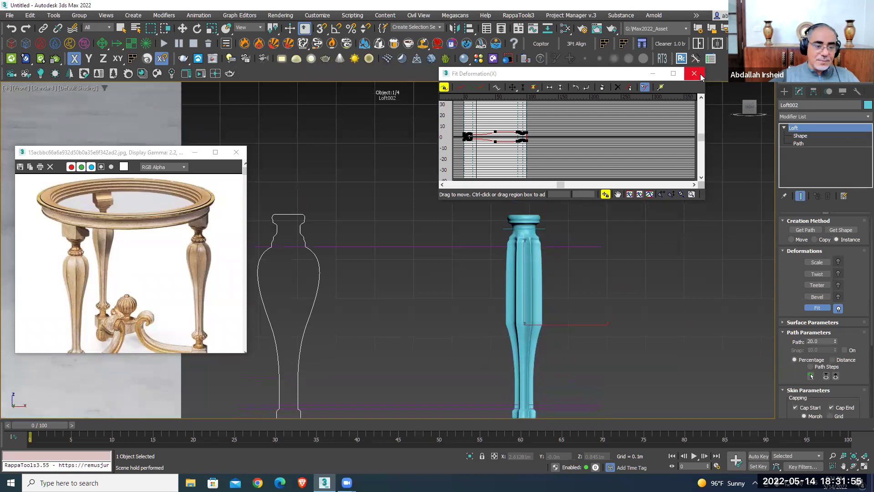
{"action": "left_click", "coordinate": [693, 73]}
{"action": "left_click", "coordinate": [838, 308]}
{"action": "middle_click_drag", "start_coordinate": [581, 288], "coordinate": [583, 260]}
{"action": "right_click", "coordinate": [536, 214]}
{"action": "left_click", "coordinate": [582, 223]}
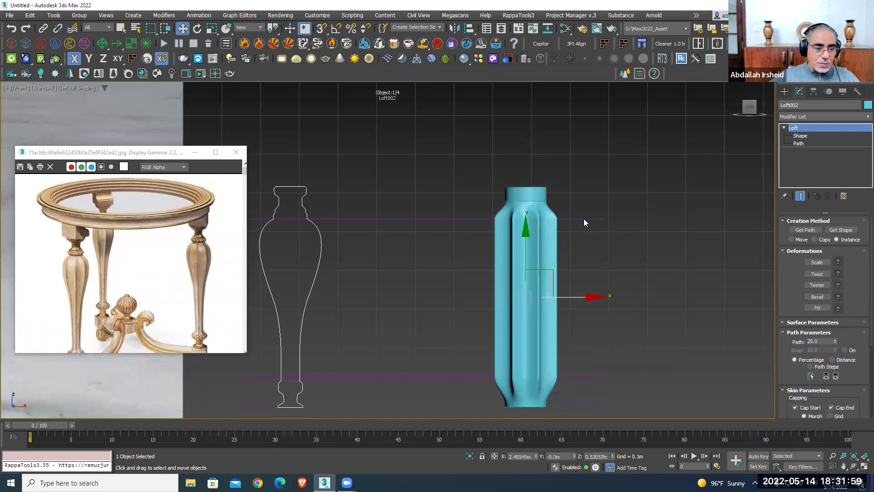
Select the top Circle cross-section and slide it down the path, undoing the skewed move
{"action": "left_click", "coordinate": [801, 136]}
{"action": "left_click", "coordinate": [529, 382]}
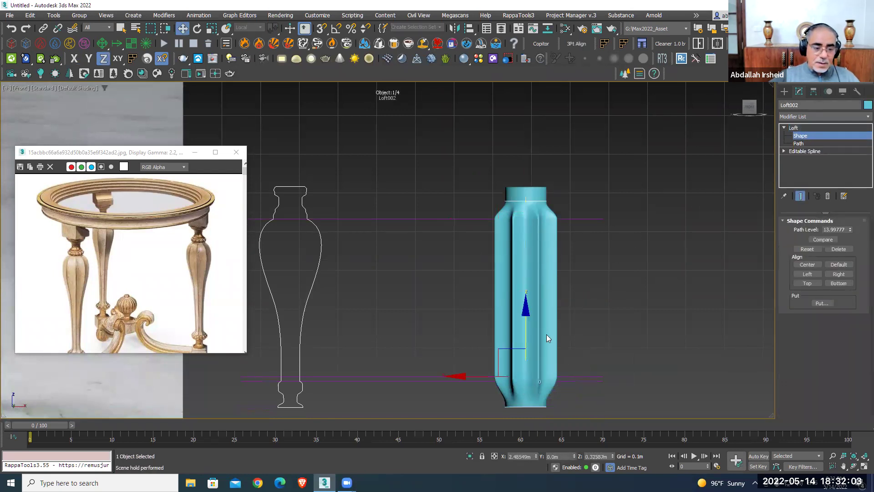
{"action": "mouse_move", "coordinate": [590, 217]}
{"action": "left_mouse_down"}
{"action": "mouse_move", "coordinate": [530, 241]}
{"action": "mouse_move", "coordinate": [518, 219]}
{"action": "mouse_move", "coordinate": [533, 162]}
{"action": "left_mouse_up"}
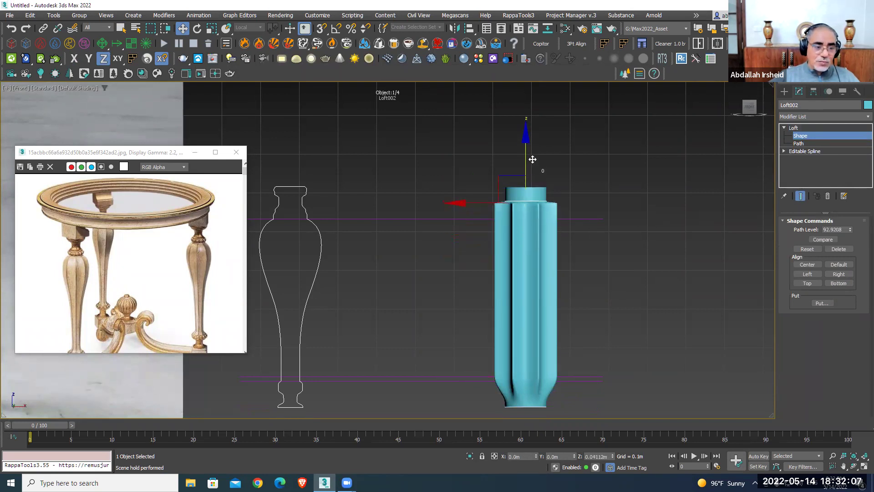
{"action": "scroll", "coordinate": [533, 162], "scroll_direction": "up", "scroll_amount": 4}
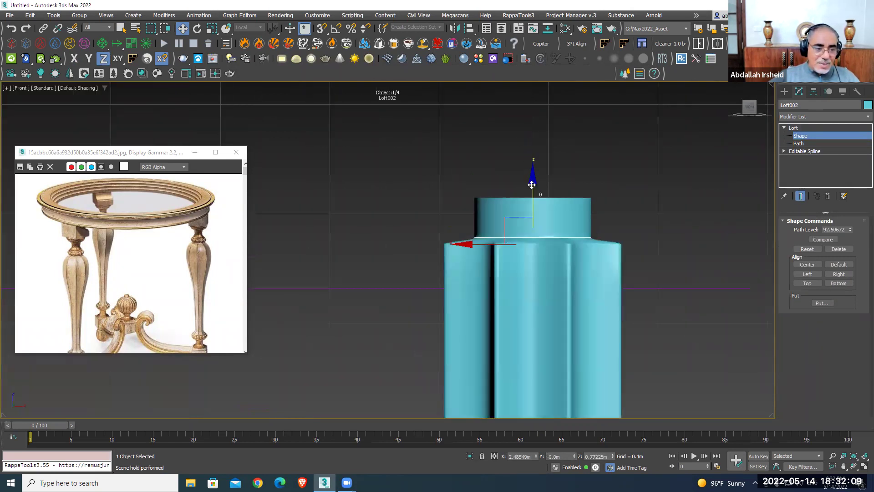
{"action": "left_click_drag", "start_coordinate": [528, 183], "coordinate": [530, 185]}
{"action": "scroll", "coordinate": [529, 186], "scroll_direction": "down", "scroll_amount": 3}
{"action": "middle_click_drag", "start_coordinate": [199, 281], "coordinate": [355, 238]}
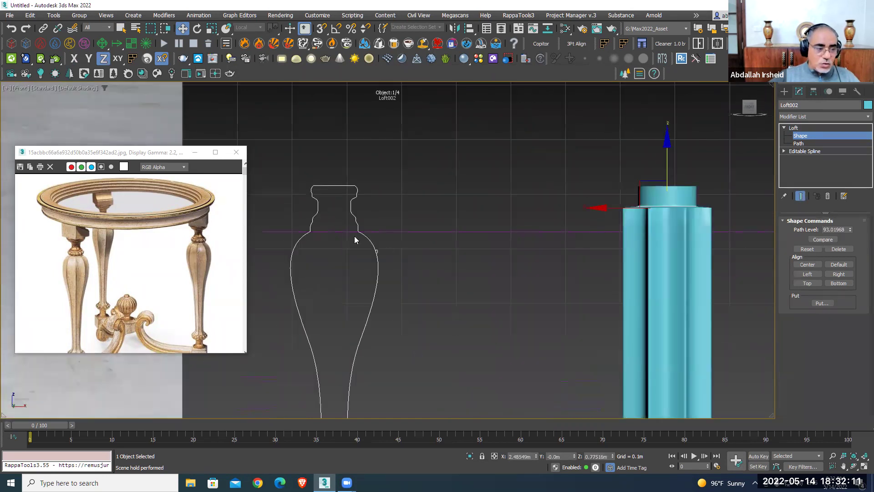
{"action": "middle_click_drag", "start_coordinate": [667, 174], "coordinate": [586, 166]}
{"action": "left_click_drag", "start_coordinate": [587, 166], "coordinate": [583, 213]}
{"action": "scroll", "coordinate": [578, 207], "scroll_direction": "up", "scroll_amount": 2}
{"action": "left_click", "coordinate": [579, 198]}
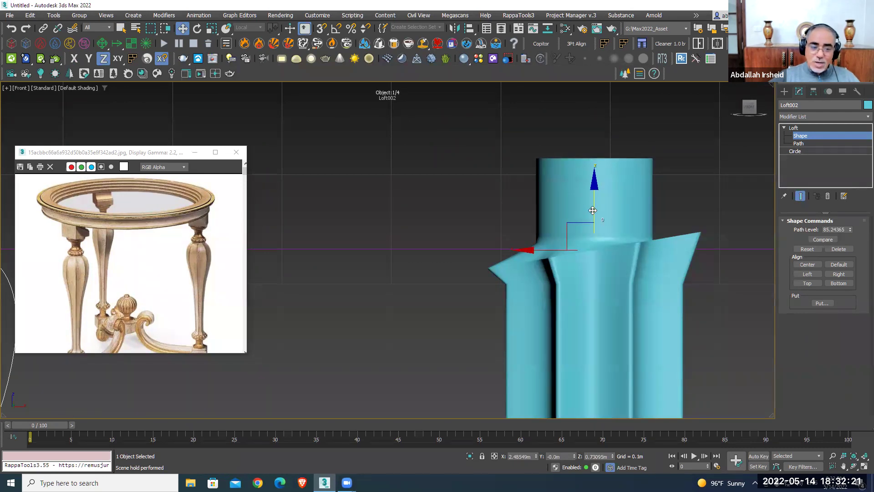
{"action": "key", "text": "ctrl+z"}
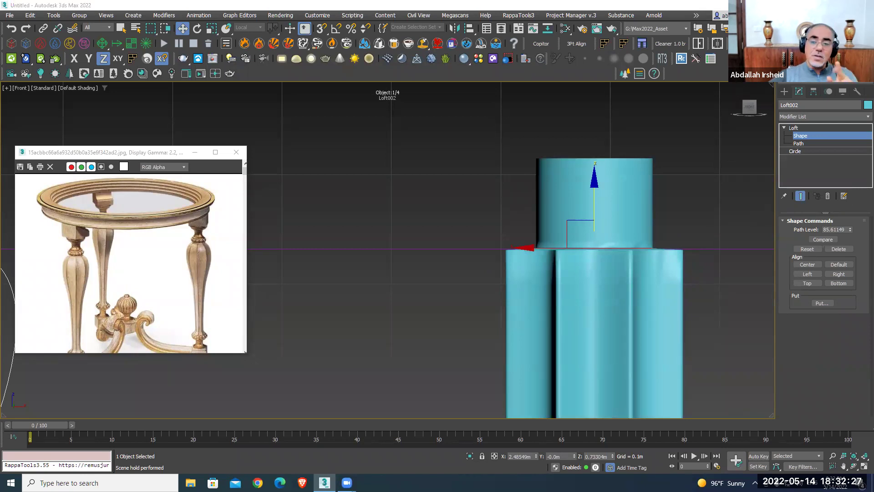
Select the cross-section near the loft's base and move it slightly up the path
{"action": "scroll", "coordinate": [641, 295], "scroll_direction": "down", "scroll_amount": 3}
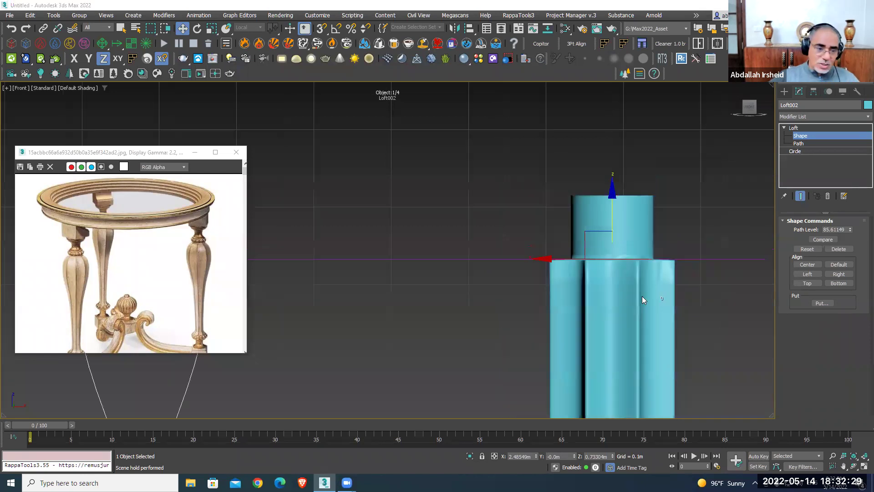
{"action": "scroll", "coordinate": [614, 231], "scroll_direction": "down", "scroll_amount": 2}
{"action": "scroll", "coordinate": [603, 266], "scroll_direction": "down", "scroll_amount": 1}
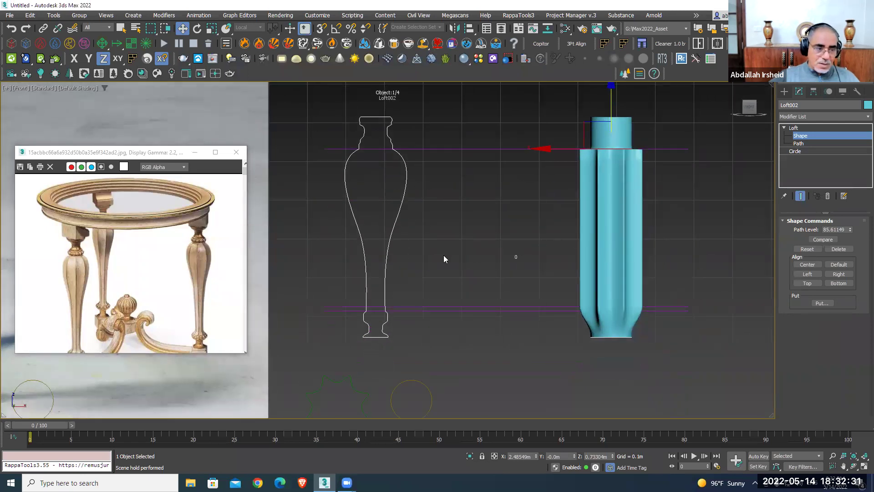
{"action": "scroll", "coordinate": [632, 325], "scroll_direction": "up", "scroll_amount": 3}
{"action": "left_click", "coordinate": [604, 322]}
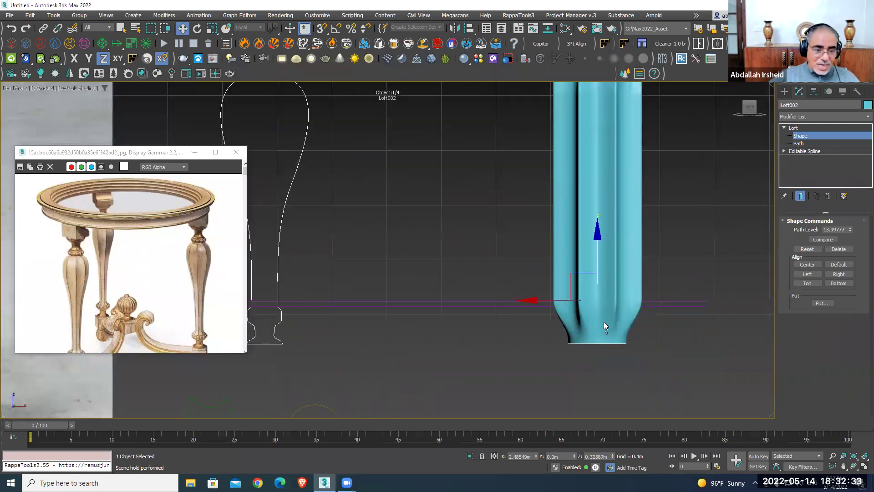
{"action": "scroll", "coordinate": [604, 321], "scroll_direction": "up", "scroll_amount": 1}
{"action": "left_click_drag", "start_coordinate": [594, 252], "coordinate": [595, 246]}
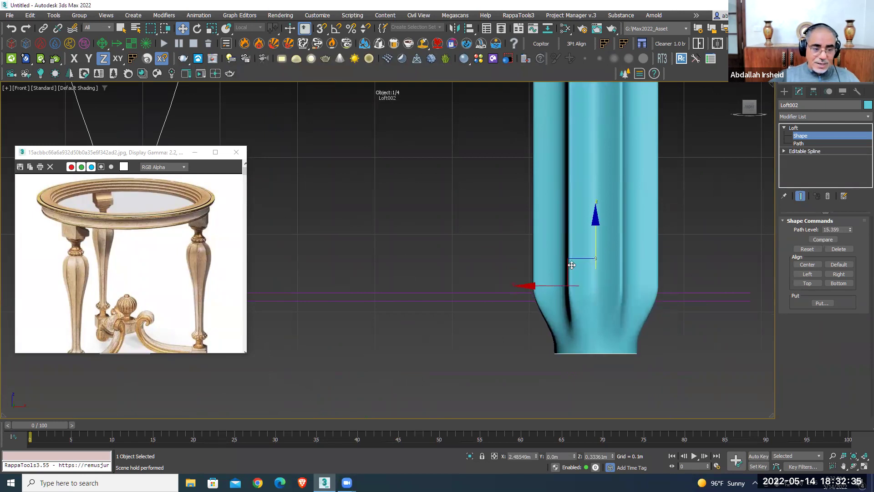
Copy the bottom circle shape up the path and raise the copy to refine the waist
{"action": "scroll", "coordinate": [546, 301], "scroll_direction": "up", "scroll_amount": 3}
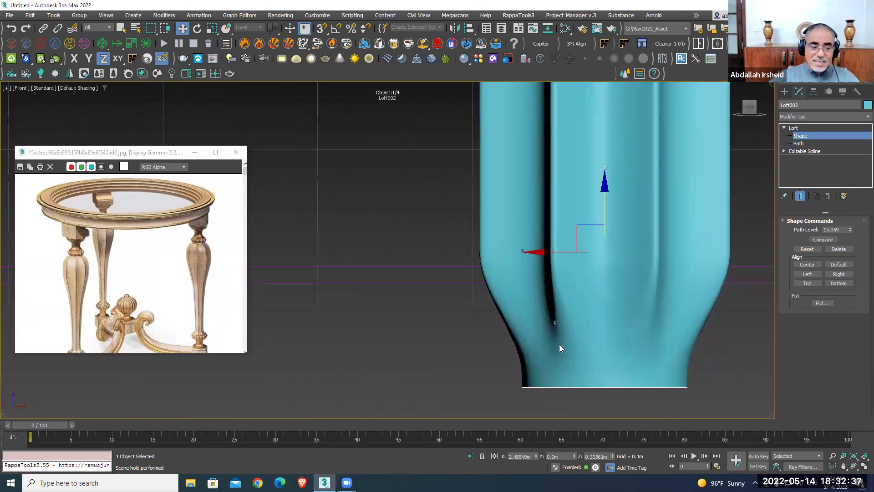
{"action": "middle_click_drag", "start_coordinate": [661, 359], "coordinate": [610, 370]}
{"action": "left_click", "coordinate": [617, 331]}
{"action": "left_click_drag", "start_coordinate": [604, 315], "coordinate": [598, 216], "text": "shift"}
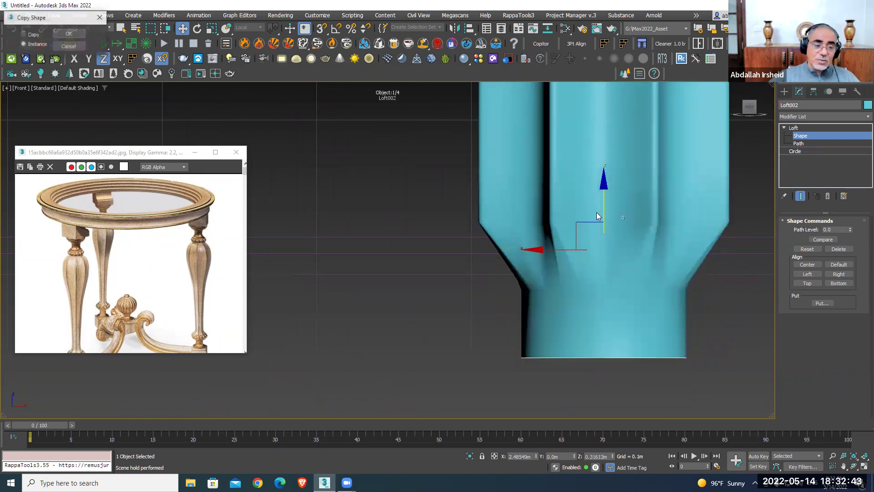
{"action": "key", "text": "Return"}
{"action": "left_click_drag", "start_coordinate": [602, 206], "coordinate": [605, 192]}
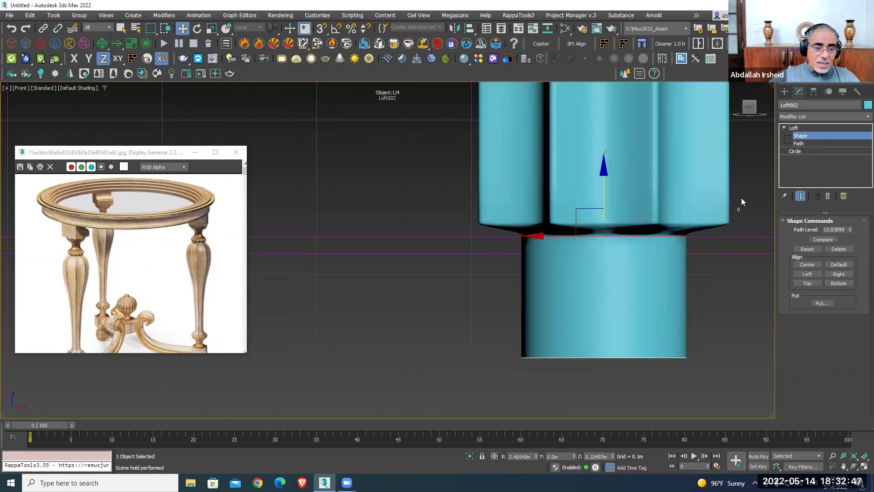
Nudge the fluted cross-section above the base upward, then select the loft's upper cross-section
{"action": "left_click", "coordinate": [719, 234]}
{"action": "left_click_drag", "start_coordinate": [608, 175], "coordinate": [608, 170]}
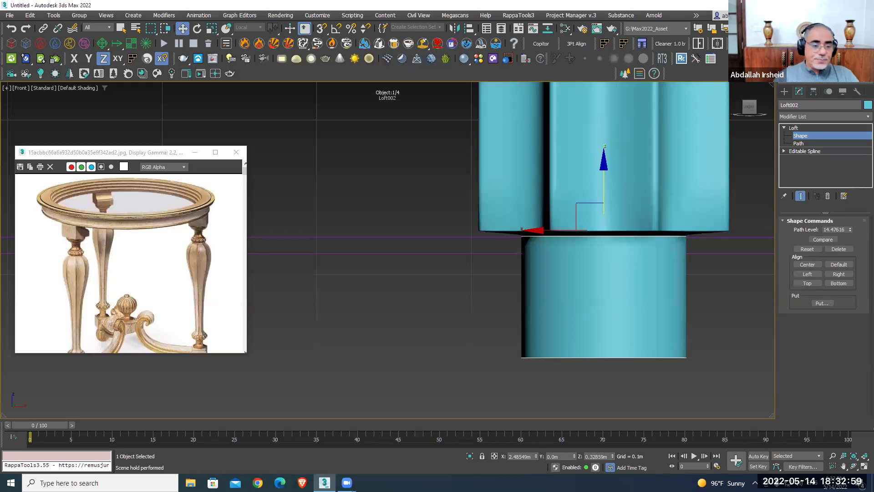
{"action": "scroll", "coordinate": [586, 226], "scroll_direction": "down", "scroll_amount": 3}
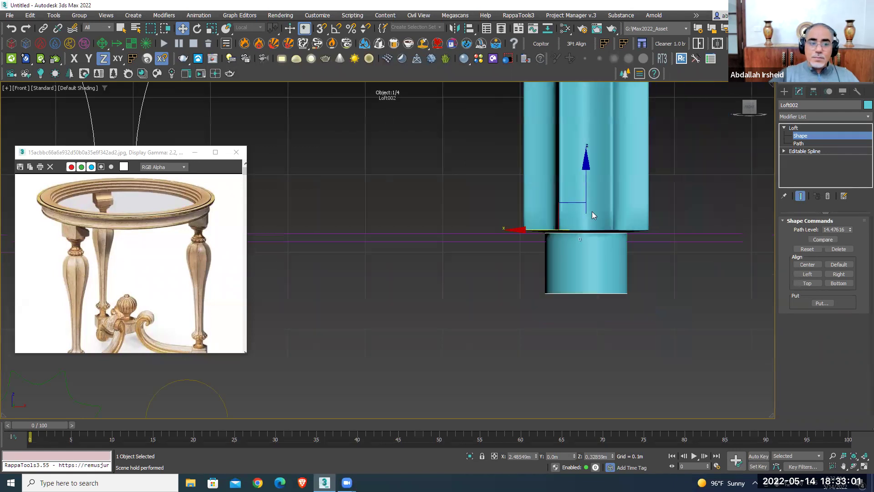
{"action": "scroll", "coordinate": [591, 212], "scroll_direction": "down", "scroll_amount": 2}
{"action": "scroll", "coordinate": [540, 299], "scroll_direction": "down", "scroll_amount": 2}
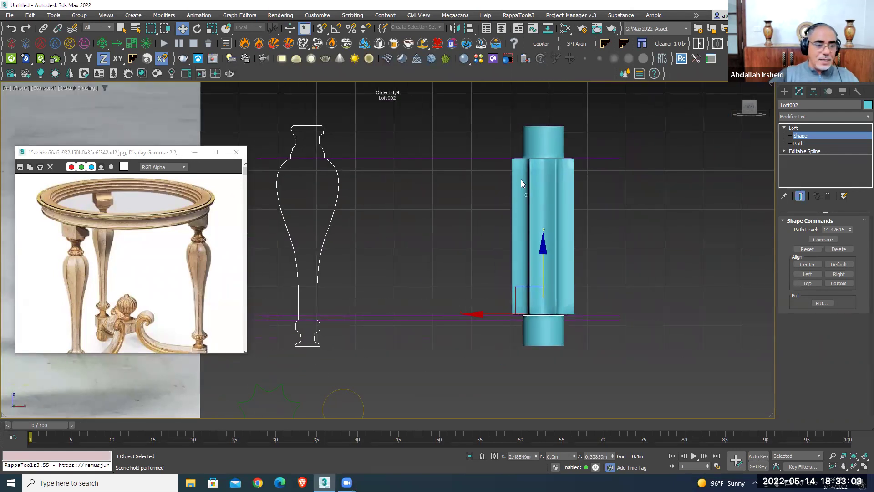
{"action": "scroll", "coordinate": [566, 167], "scroll_direction": "up", "scroll_amount": 2}
{"action": "left_click", "coordinate": [570, 155]}
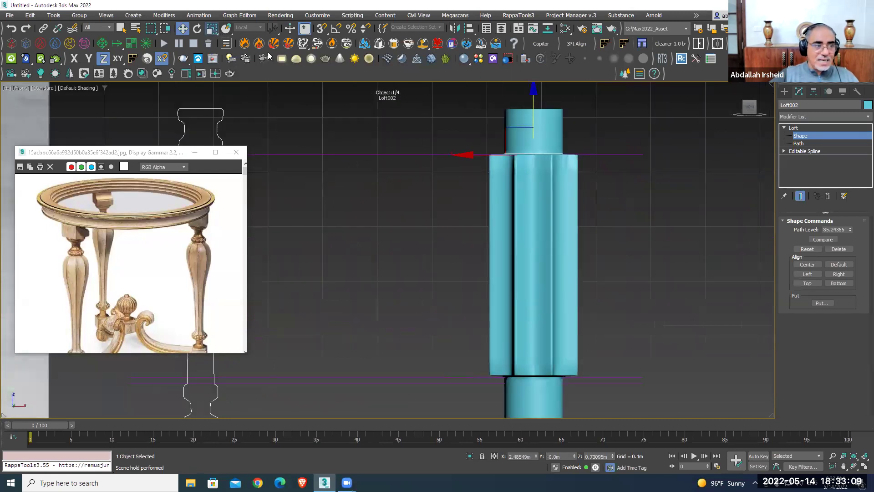
Scale the upper cross-section in XY to about 232% so the column flares, then exit Shape level
{"action": "key", "text": "r"}
{"action": "left_click_drag", "start_coordinate": [524, 145], "coordinate": [504, 155]}
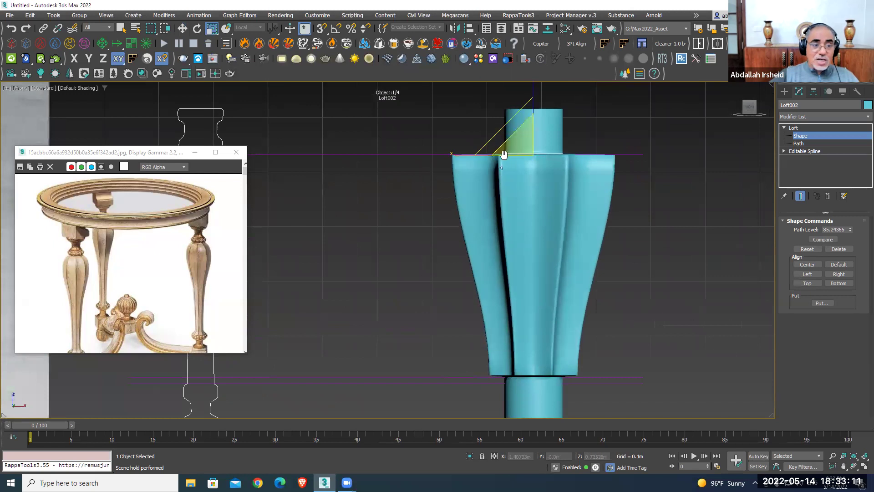
{"action": "middle_click_drag", "start_coordinate": [503, 154], "coordinate": [603, 141]}
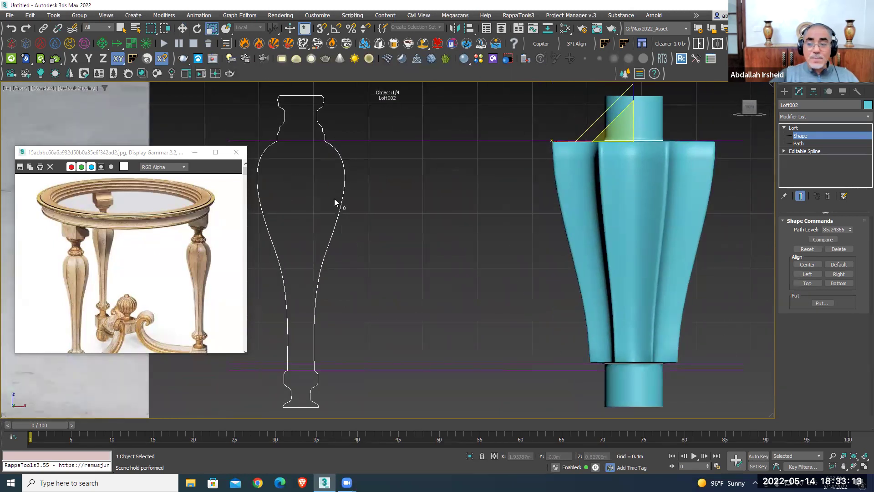
{"action": "mouse_move", "coordinate": [334, 199]}
{"action": "middle_mouse_down"}
{"action": "mouse_move", "coordinate": [388, 172]}
{"action": "mouse_move", "coordinate": [386, 203]}
{"action": "middle_mouse_up"}
{"action": "left_click_drag", "start_coordinate": [662, 156], "coordinate": [653, 211]}
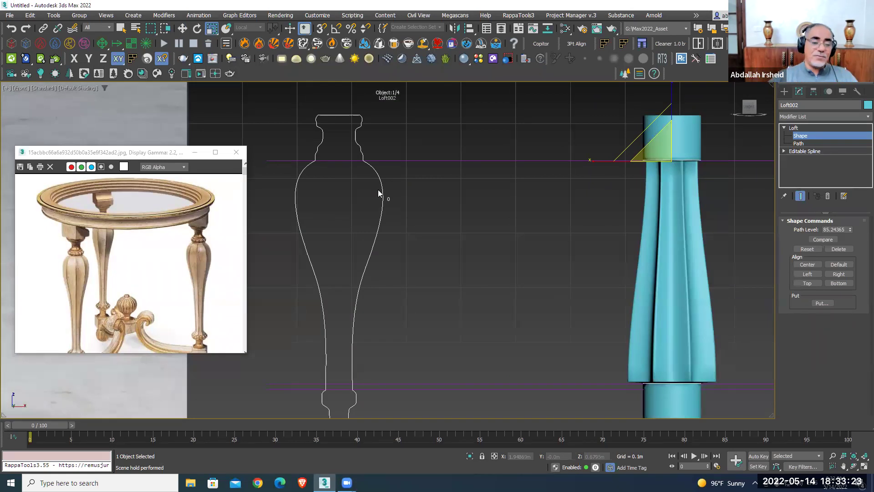
{"action": "left_click_drag", "start_coordinate": [656, 150], "coordinate": [664, 88]}
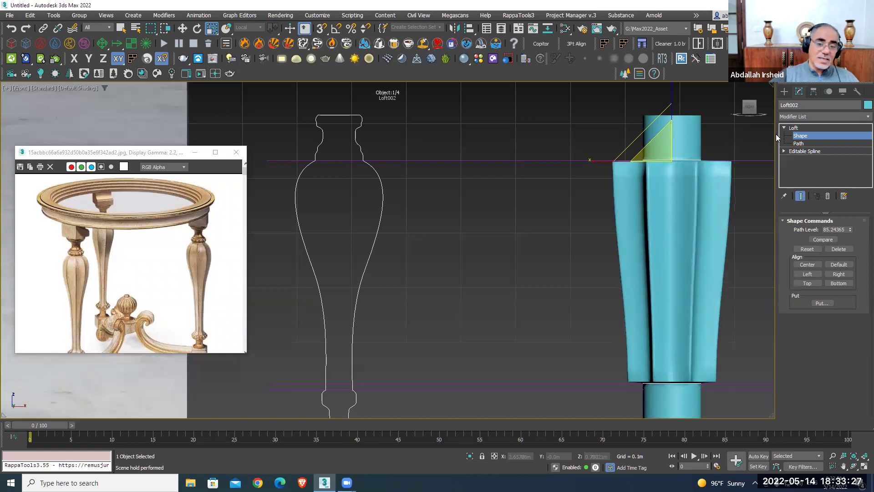
{"action": "left_click", "coordinate": [793, 128]}
{"action": "key", "text": "w"}
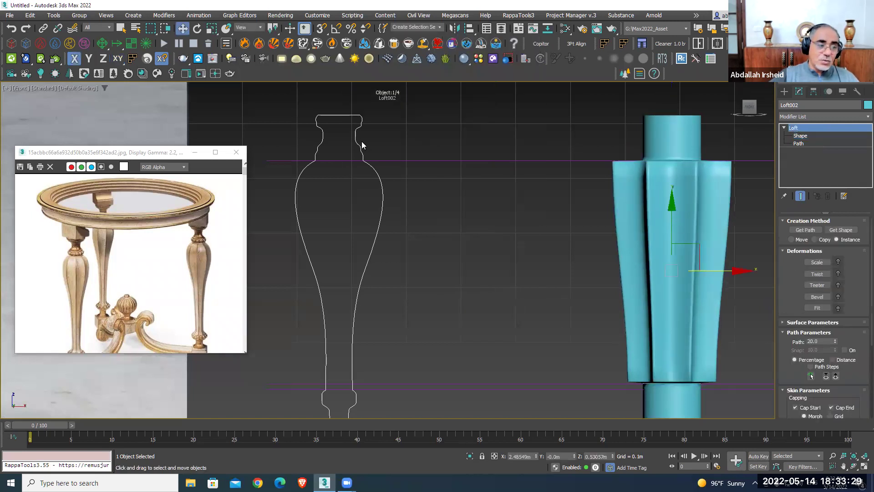
{"action": "left_click", "coordinate": [361, 144]}
{"action": "left_click_drag", "start_coordinate": [374, 261], "coordinate": [707, 273], "text": "shift"}
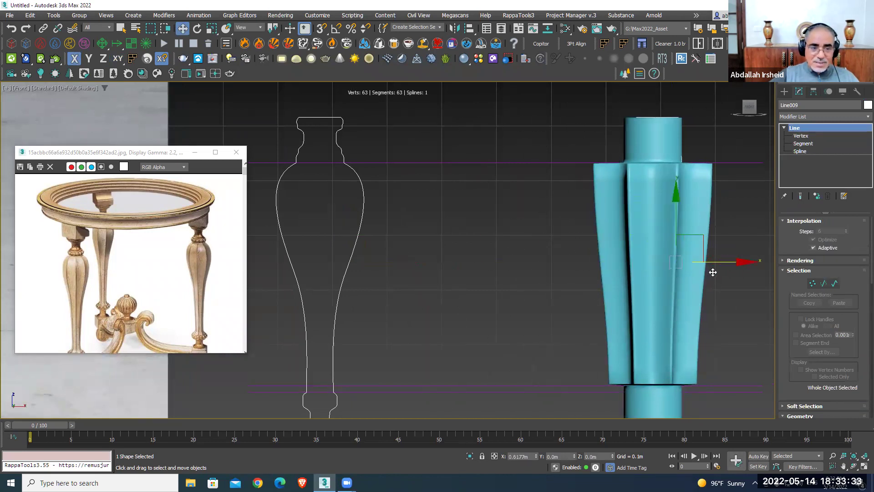
{"action": "left_click_drag", "start_coordinate": [706, 273], "coordinate": [708, 272], "text": "shift"}
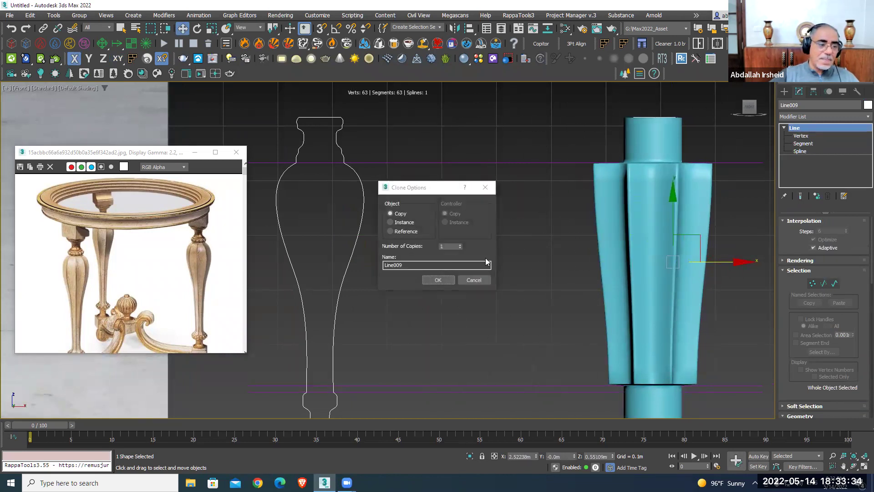
{"action": "left_click", "coordinate": [437, 280]}
{"action": "key", "text": "F3"}
{"action": "middle_click_drag", "start_coordinate": [550, 257], "coordinate": [510, 232]}
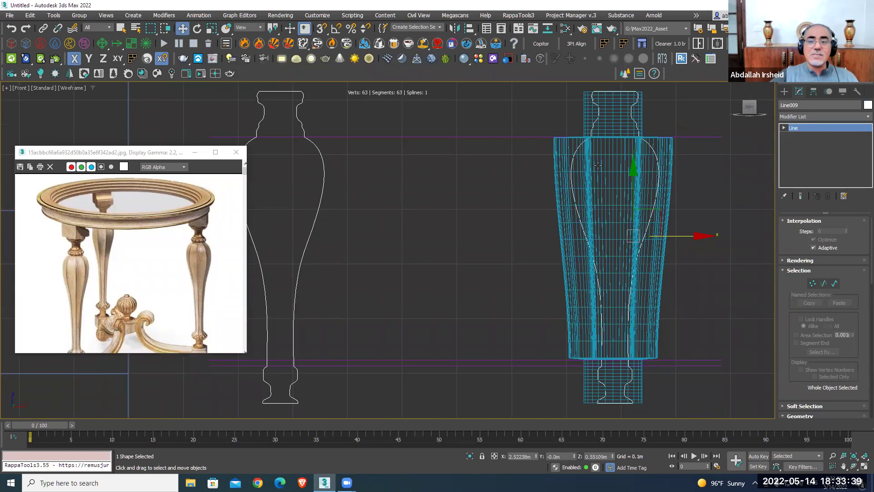
{"action": "left_click_drag", "start_coordinate": [639, 236], "coordinate": [526, 237]}
{"action": "middle_click_drag", "start_coordinate": [526, 237], "coordinate": [507, 232]}
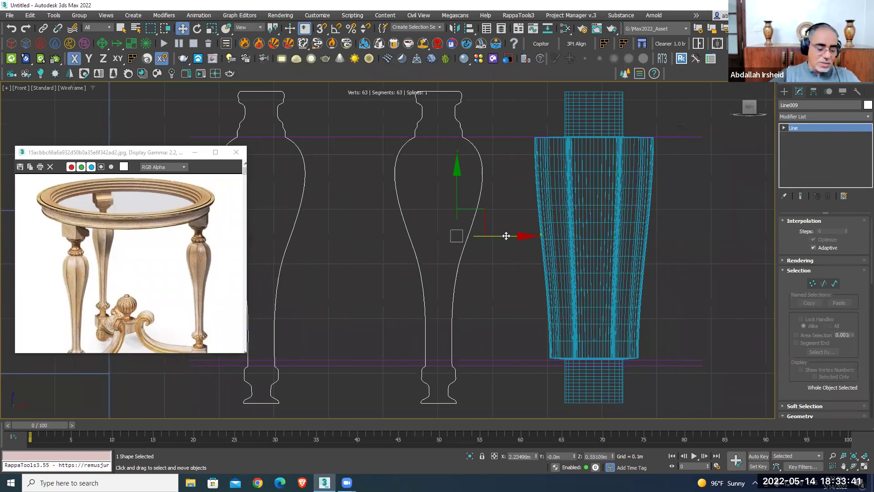
{"action": "key", "text": "Delete"}
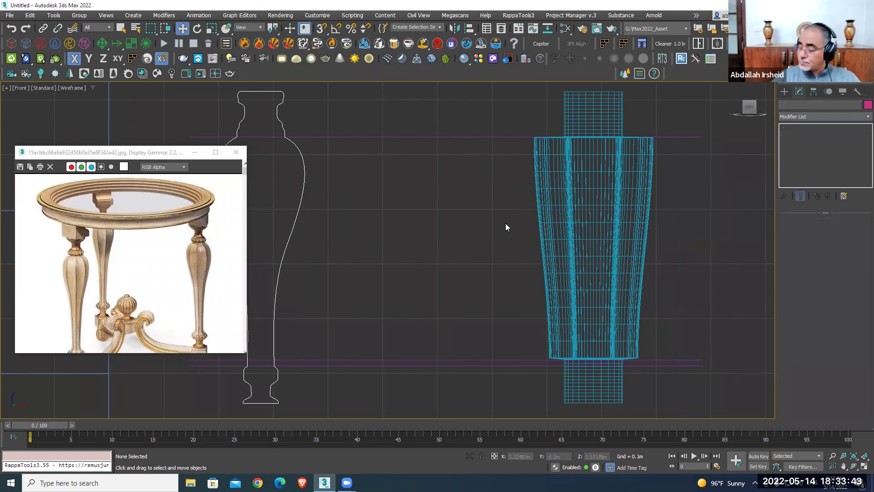
{"action": "key", "text": "F3"}
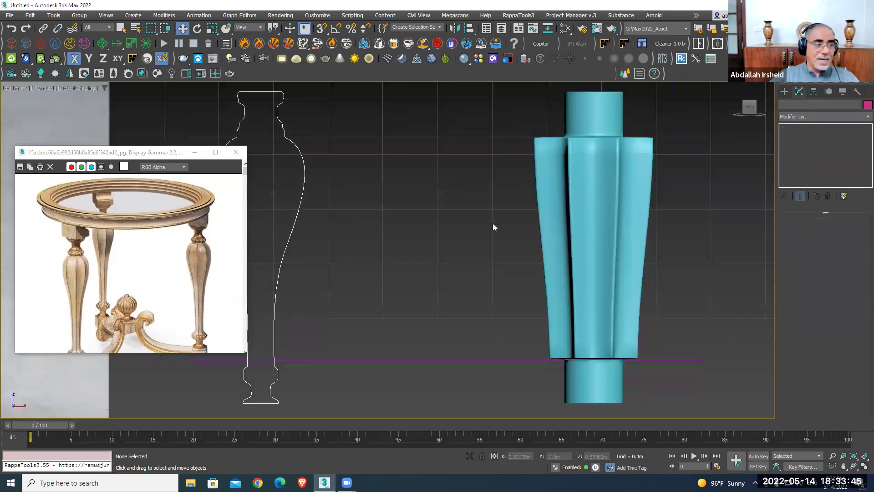
{"action": "left_click", "coordinate": [595, 201]}
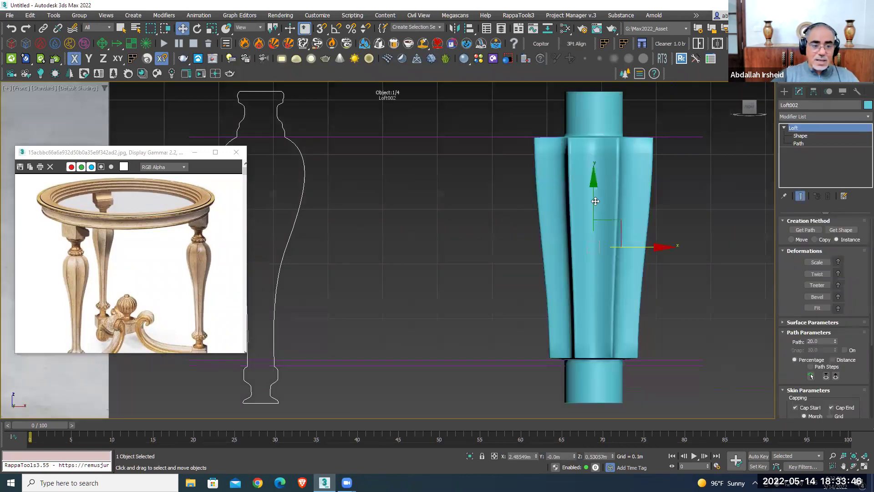
Apply a Fit deformation using the vase profile spline, reset and rotated 90° into the correct orientation
{"action": "left_click", "coordinate": [823, 307]}
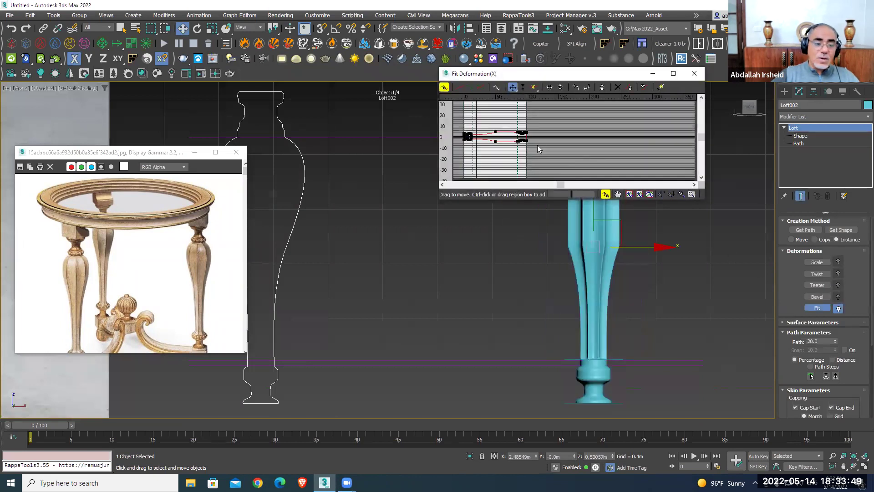
{"action": "left_click_drag", "start_coordinate": [564, 78], "coordinate": [474, 48]}
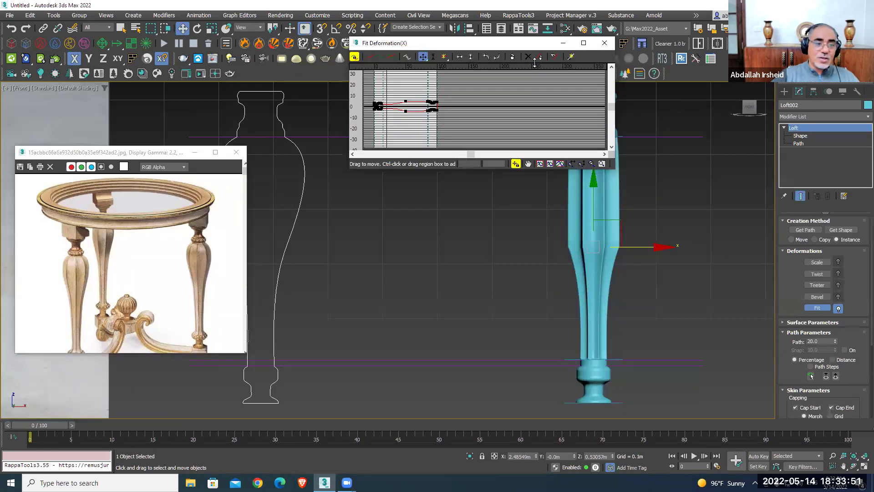
{"action": "left_click", "coordinate": [556, 56]}
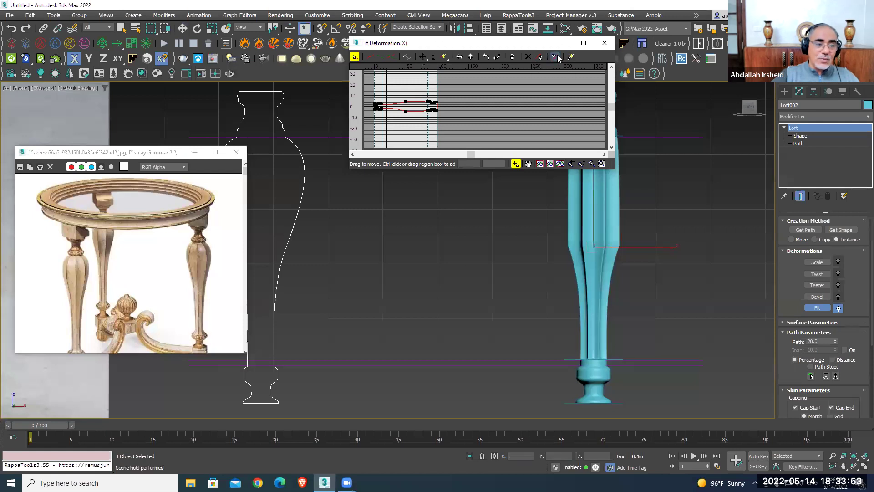
{"action": "left_click", "coordinate": [541, 57]}
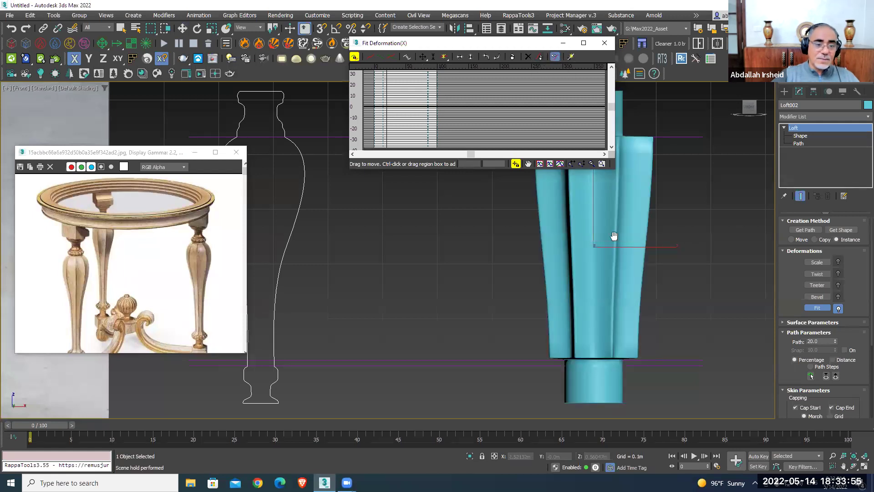
{"action": "scroll", "coordinate": [554, 176], "scroll_direction": "down", "scroll_amount": 3}
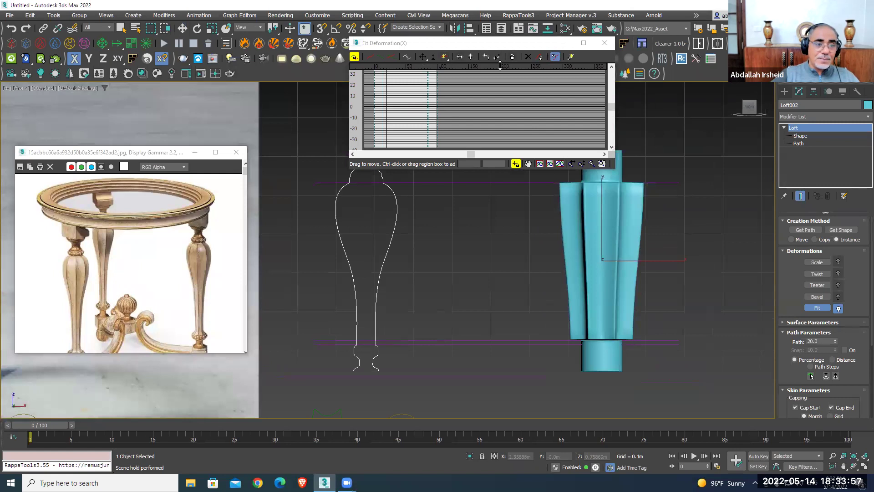
{"action": "left_click", "coordinate": [388, 185]}
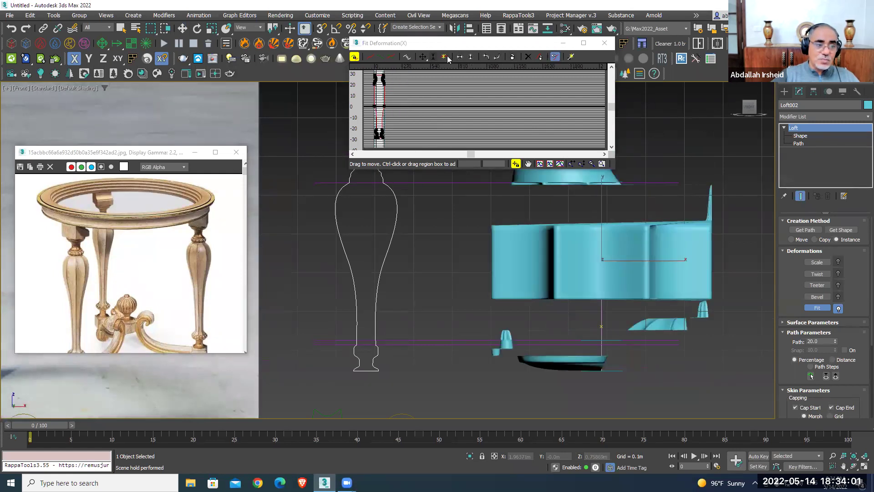
{"action": "left_click", "coordinate": [496, 57]}
{"action": "left_click", "coordinate": [496, 57]}
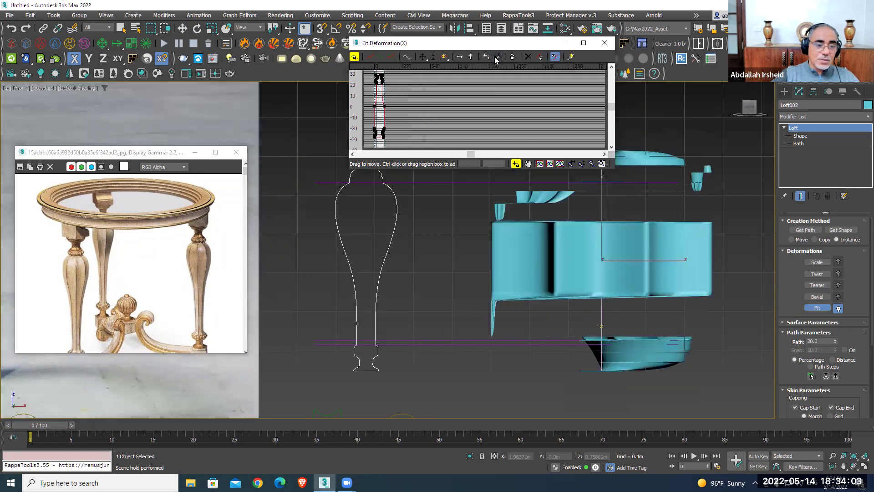
{"action": "left_click", "coordinate": [485, 56]}
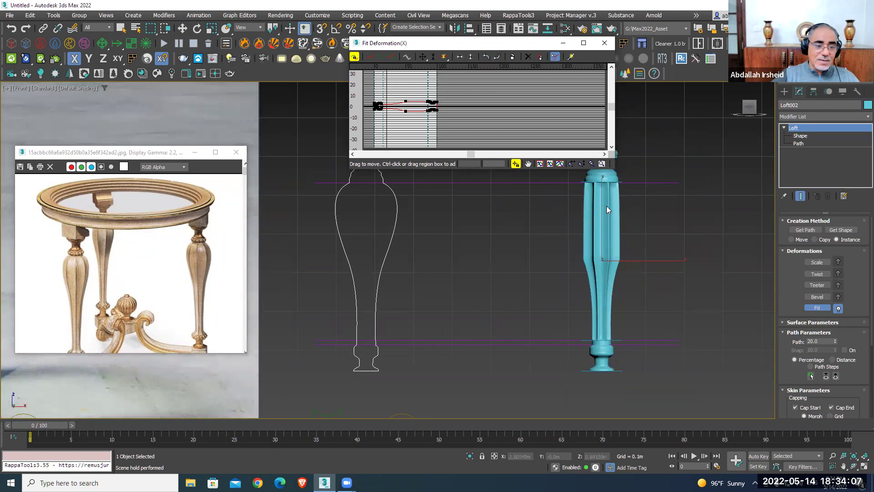
{"action": "left_click", "coordinate": [603, 44]}
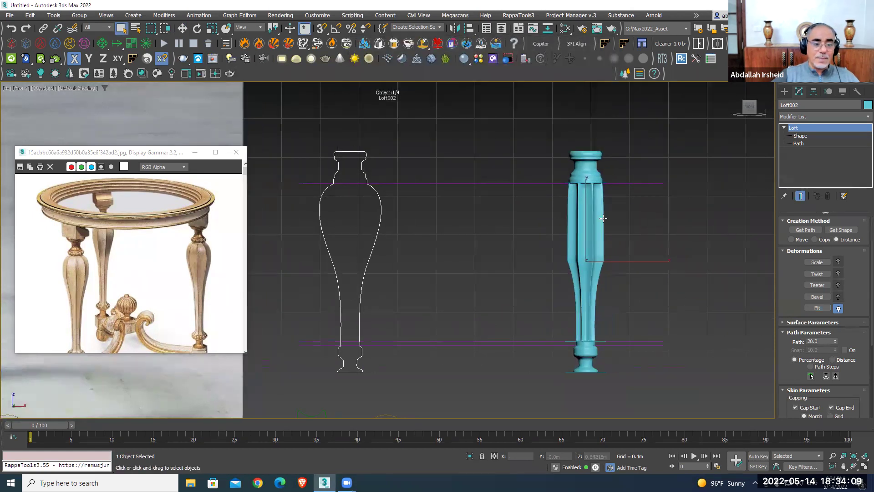
Drag the upper cross-section down and back up the leg to path level 84.9
{"action": "scroll", "coordinate": [630, 205], "scroll_direction": "up", "scroll_amount": 3}
{"action": "left_click", "coordinate": [800, 136]}
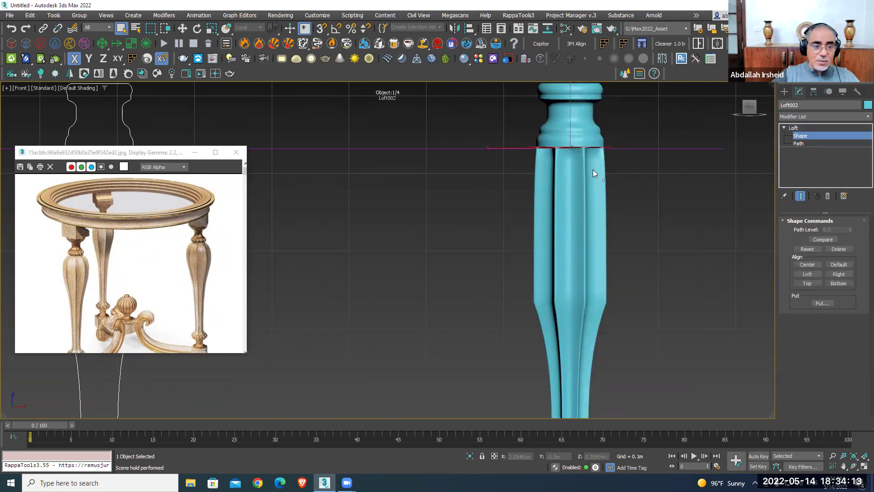
{"action": "left_click", "coordinate": [609, 159]}
{"action": "key", "text": "w"}
{"action": "left_click_drag", "start_coordinate": [569, 109], "coordinate": [559, 314]}
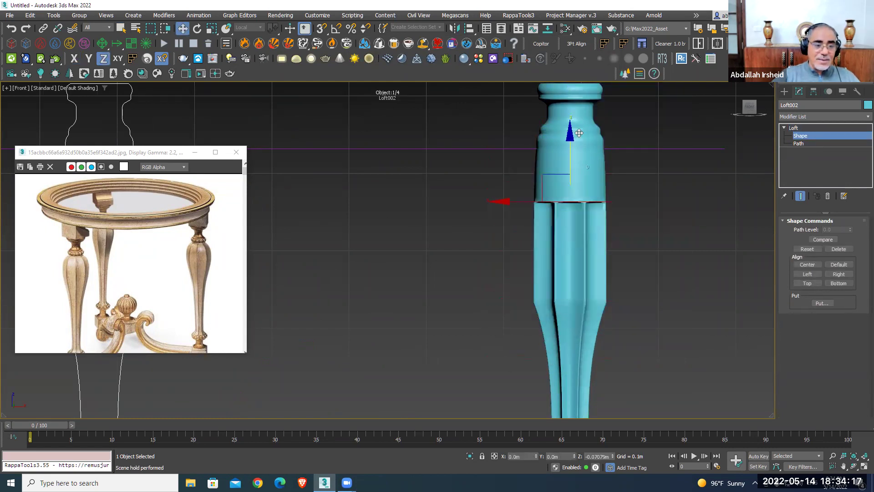
{"action": "left_click_drag", "start_coordinate": [560, 314], "coordinate": [559, 91]}
{"action": "middle_click_drag", "start_coordinate": [548, 138], "coordinate": [576, 168]}
{"action": "scroll", "coordinate": [574, 191], "scroll_direction": "down", "scroll_amount": 2}
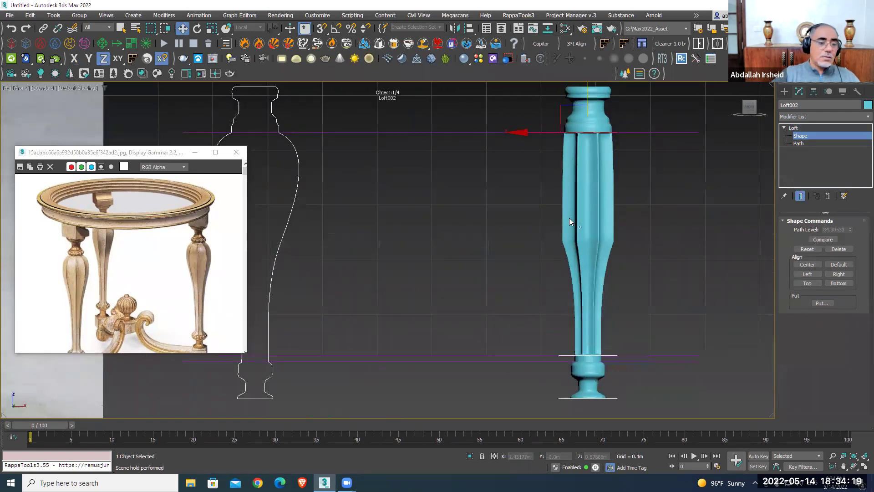
{"action": "scroll", "coordinate": [574, 233], "scroll_direction": "down", "scroll_amount": 1}
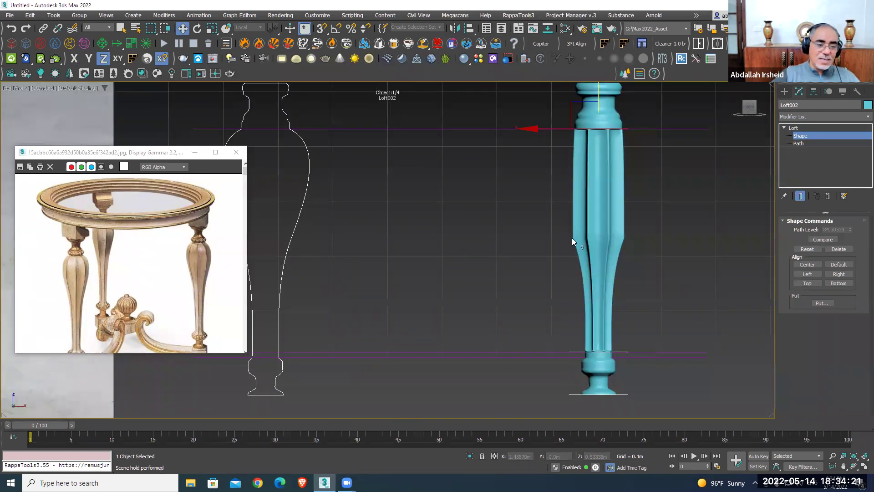
{"action": "scroll", "coordinate": [572, 237], "scroll_direction": "down", "scroll_amount": 2}
{"action": "left_click", "coordinate": [794, 128]}
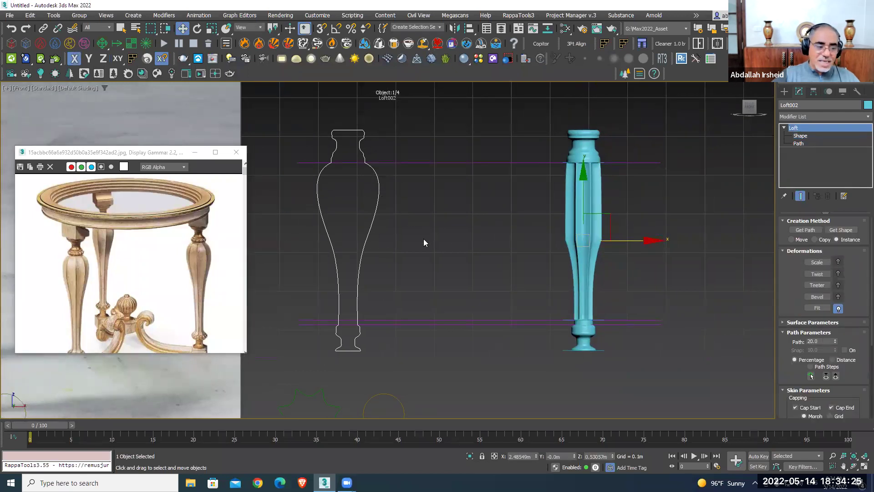
Re-enter Shape level, select the top and lower circle shapes, and nudge the lower one up
{"action": "middle_click_drag", "start_coordinate": [423, 242], "coordinate": [402, 250]}
{"action": "scroll", "coordinate": [592, 222], "scroll_direction": "up", "scroll_amount": 2}
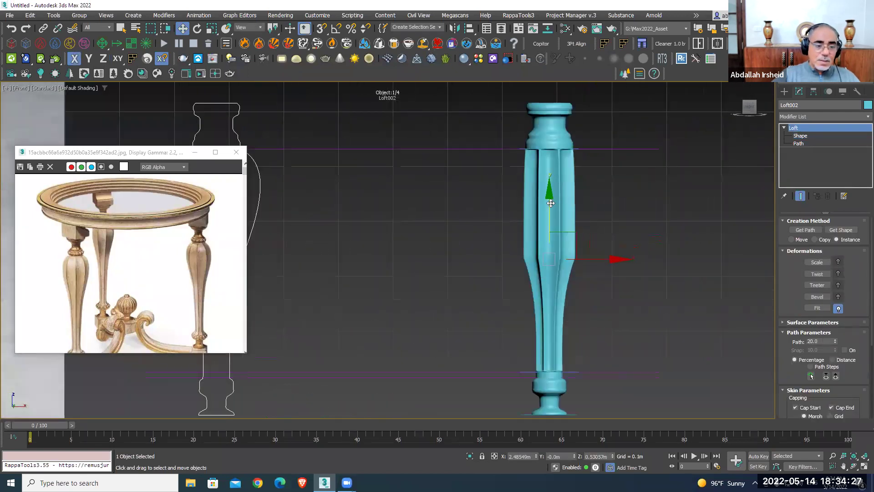
{"action": "left_click", "coordinate": [800, 136]}
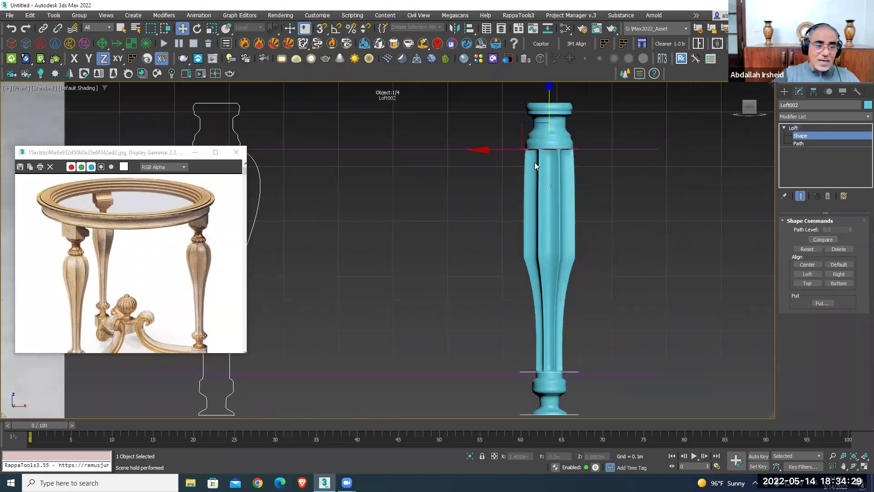
{"action": "left_click", "coordinate": [559, 152]}
{"action": "middle_click_drag", "start_coordinate": [600, 239], "coordinate": [602, 208]}
{"action": "left_click", "coordinate": [572, 338]}
{"action": "mouse_move", "coordinate": [551, 295]}
{"action": "left_mouse_down"}
{"action": "mouse_move", "coordinate": [552, 307]}
{"action": "mouse_move", "coordinate": [557, 287]}
{"action": "left_mouse_up"}
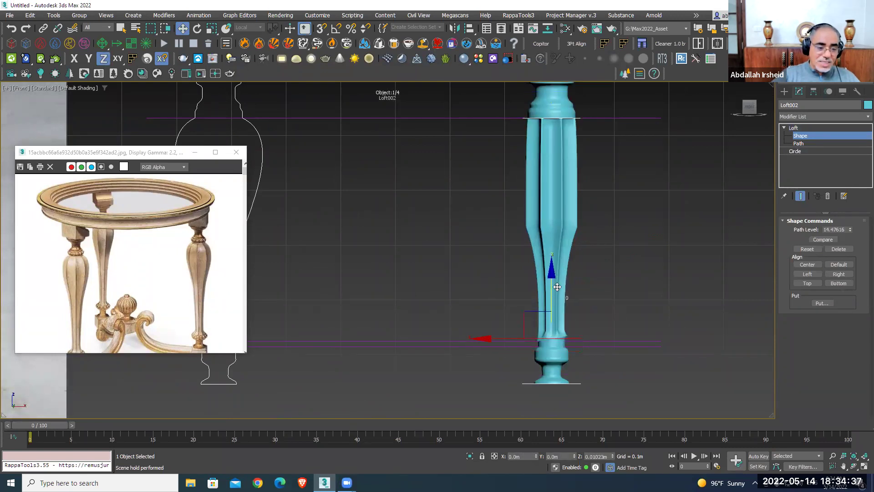
Slide the fluted cross-section up and down the path, then return to Loft level
{"action": "middle_click_drag", "start_coordinate": [556, 320], "coordinate": [577, 216]}
{"action": "scroll", "coordinate": [577, 216], "scroll_direction": "up", "scroll_amount": 2}
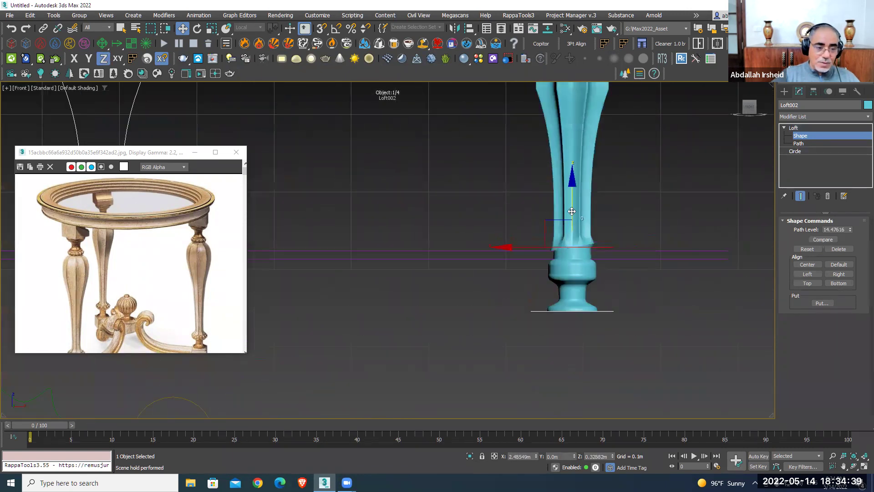
{"action": "left_click_drag", "start_coordinate": [577, 216], "coordinate": [586, 250]}
{"action": "left_click", "coordinate": [587, 251]}
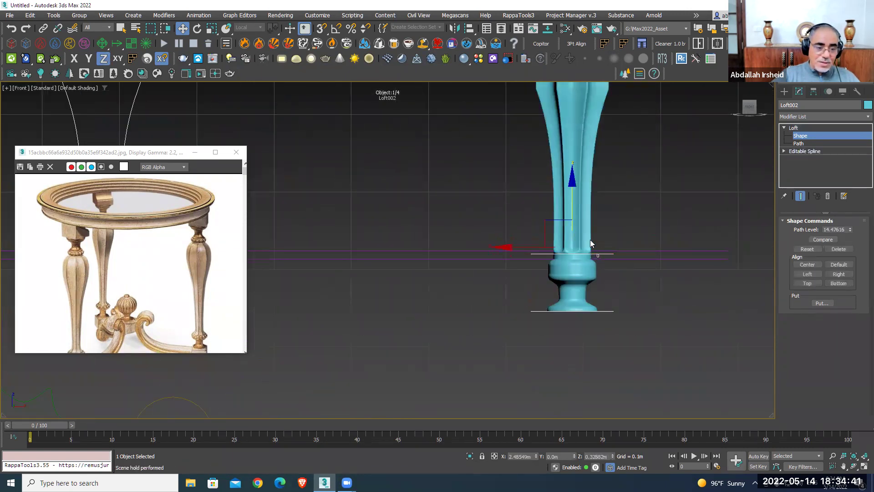
{"action": "left_click_drag", "start_coordinate": [571, 195], "coordinate": [575, 96]}
{"action": "middle_click_drag", "start_coordinate": [575, 96], "coordinate": [559, 257]}
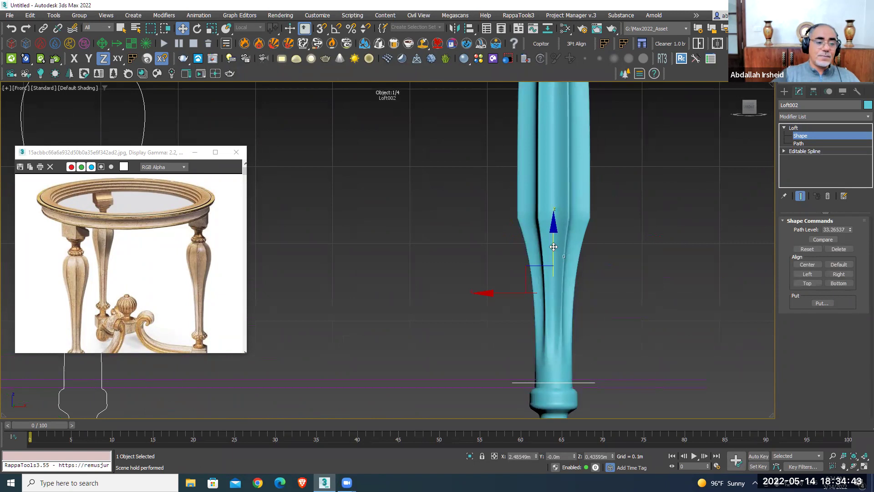
{"action": "left_click_drag", "start_coordinate": [554, 247], "coordinate": [543, 278]}
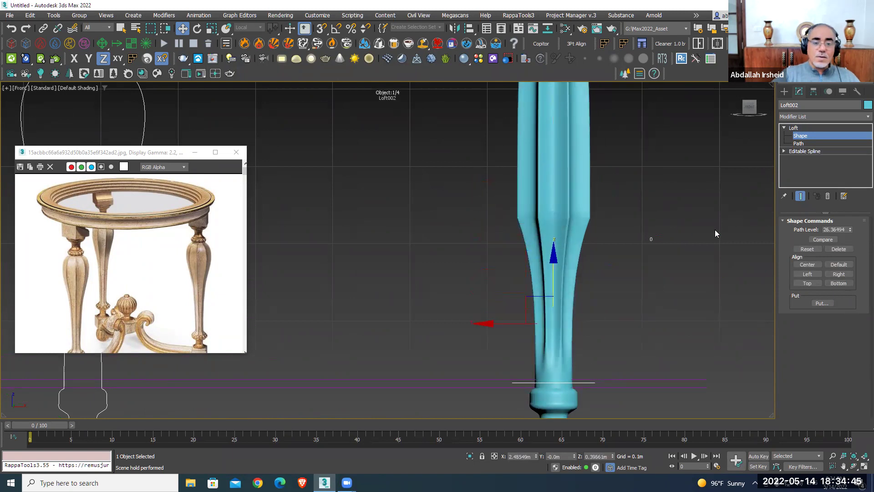
{"action": "left_click", "coordinate": [810, 128]}
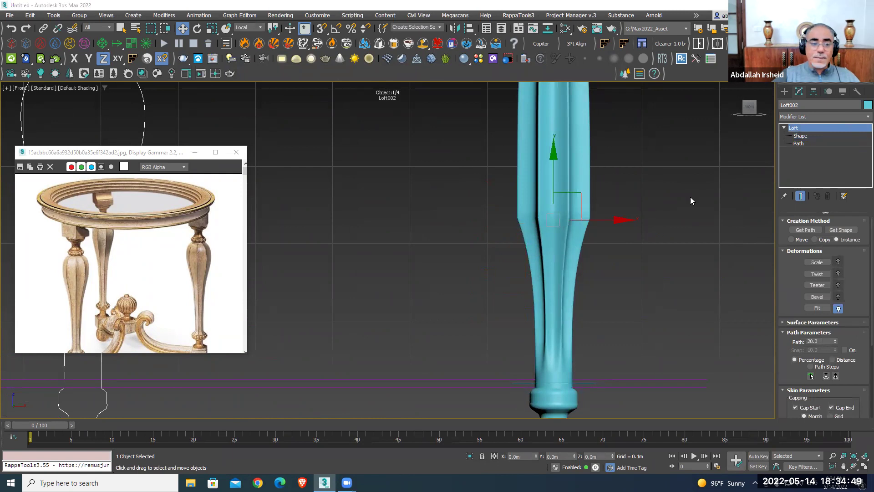
Frame Loft002 in the Perspective view and orbit around the finished column
{"action": "scroll", "coordinate": [690, 201], "scroll_direction": "down", "scroll_amount": 5}
{"action": "middle_click_drag", "start_coordinate": [623, 156], "coordinate": [608, 187]}
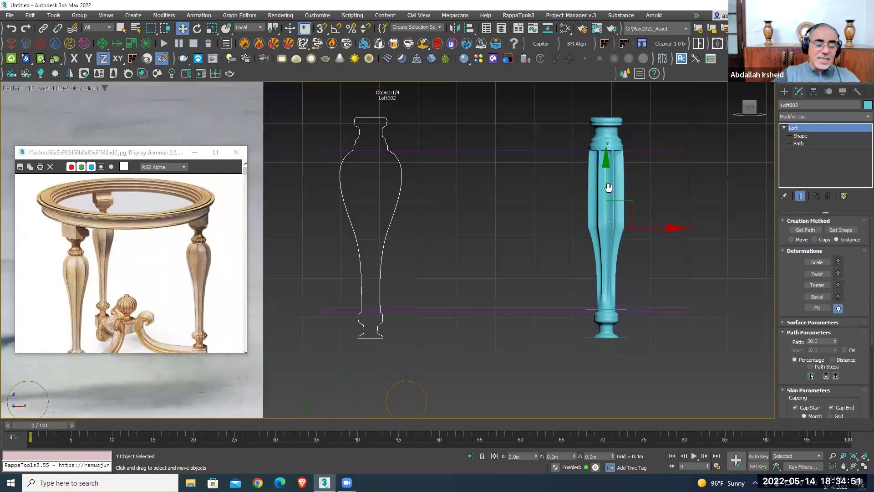
{"action": "key", "text": "p"}
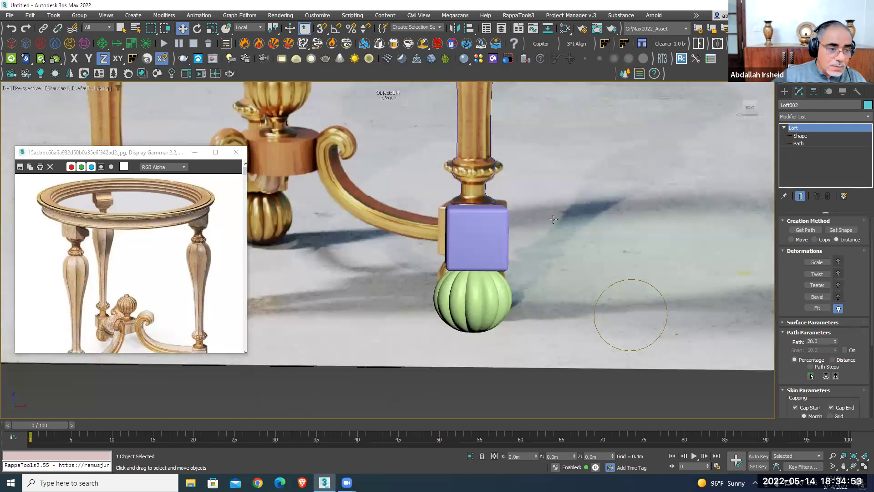
{"action": "key", "text": "z"}
{"action": "mouse_move", "coordinate": [542, 228]}
{"action": "middle_mouse_down", "text": "alt"}
{"action": "mouse_move", "coordinate": [671, 257]}
{"action": "mouse_move", "coordinate": [697, 254]}
{"action": "mouse_move", "coordinate": [411, 229]}
{"action": "mouse_move", "coordinate": [478, 223]}
{"action": "middle_mouse_up", "text": "alt"}
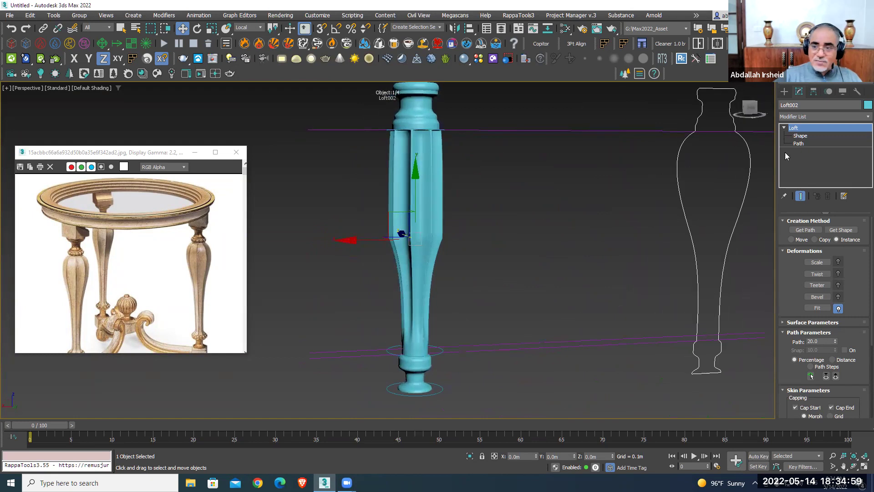
{"action": "middle_click_drag", "start_coordinate": [564, 171], "coordinate": [450, 218], "text": "alt"}
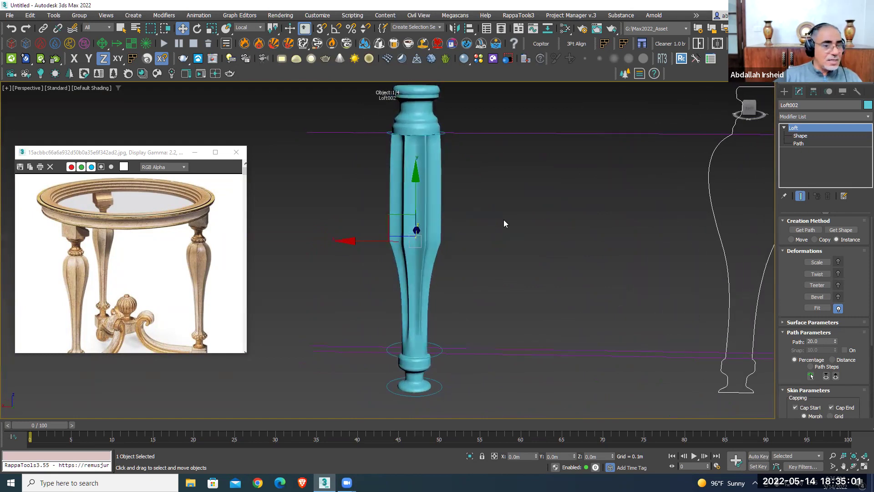
Delete the Loft002 column, select the vertical path line Line008, and switch to Front view
{"action": "middle_click_drag", "start_coordinate": [503, 219], "coordinate": [415, 228], "text": "alt"}
{"action": "scroll", "coordinate": [412, 224], "scroll_direction": "down", "scroll_amount": 4}
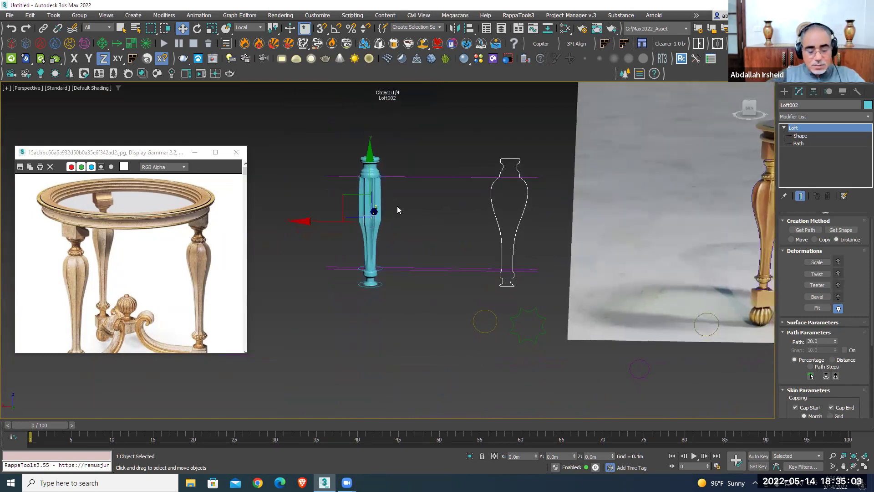
{"action": "key", "text": "Delete"}
{"action": "left_click", "coordinate": [370, 204]}
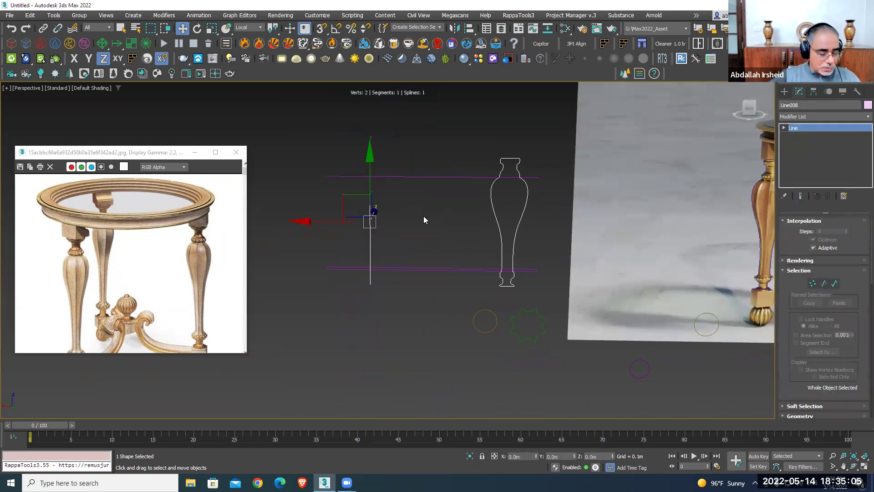
{"action": "key", "text": "f"}
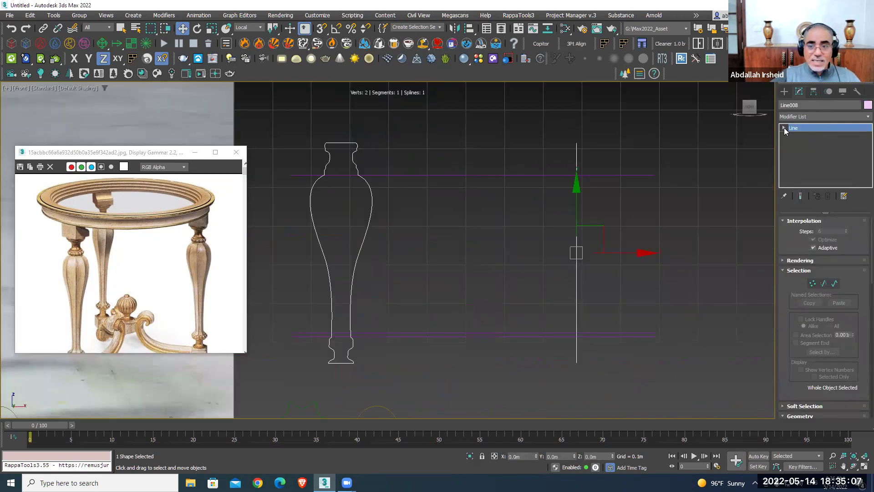
Open the vase profile spline Line004 at Vertex level after briefly checking the path line's vertices
{"action": "left_click", "coordinate": [791, 136]}
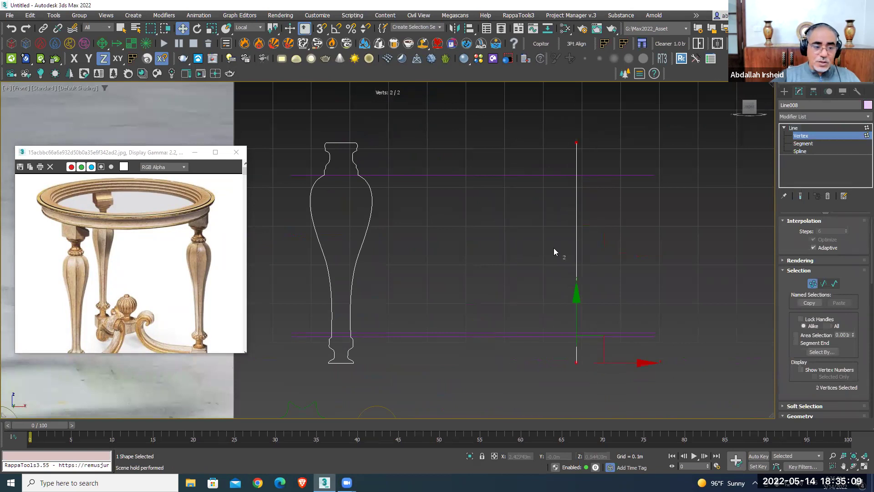
{"action": "right_click", "coordinate": [515, 228]}
{"action": "left_click", "coordinate": [521, 194]}
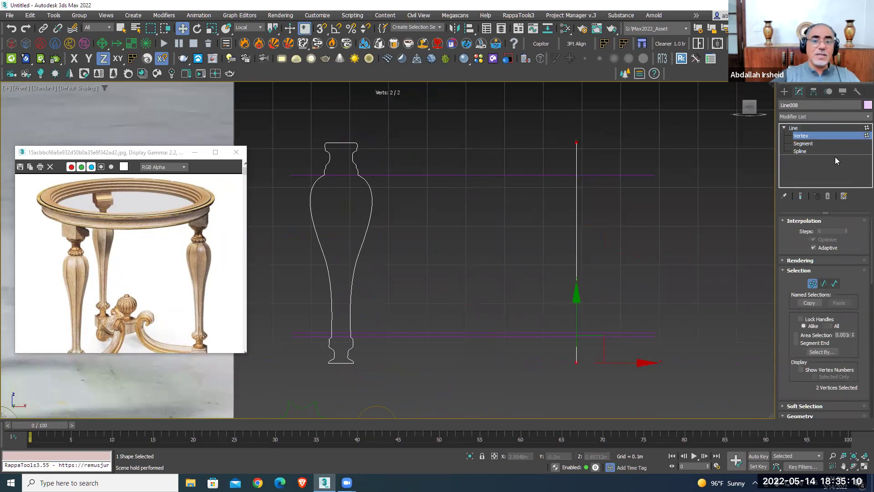
{"action": "left_click", "coordinate": [823, 136]}
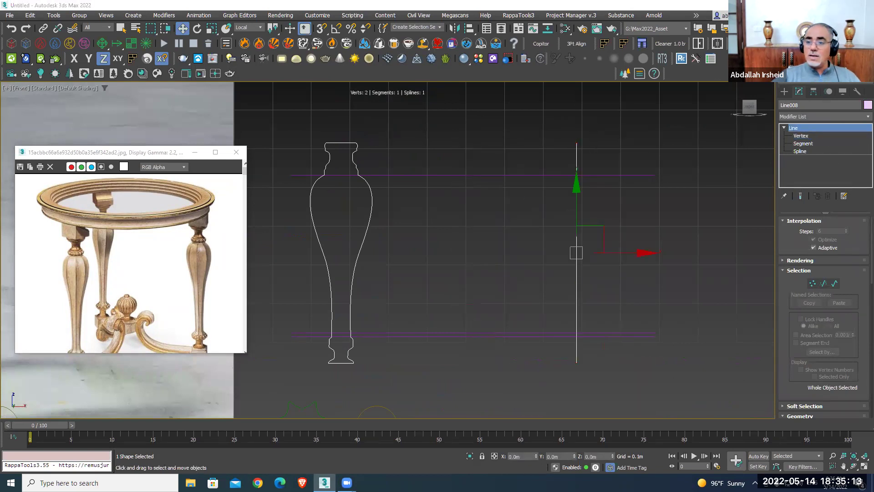
{"action": "scroll", "coordinate": [575, 248], "scroll_direction": "down", "scroll_amount": 2}
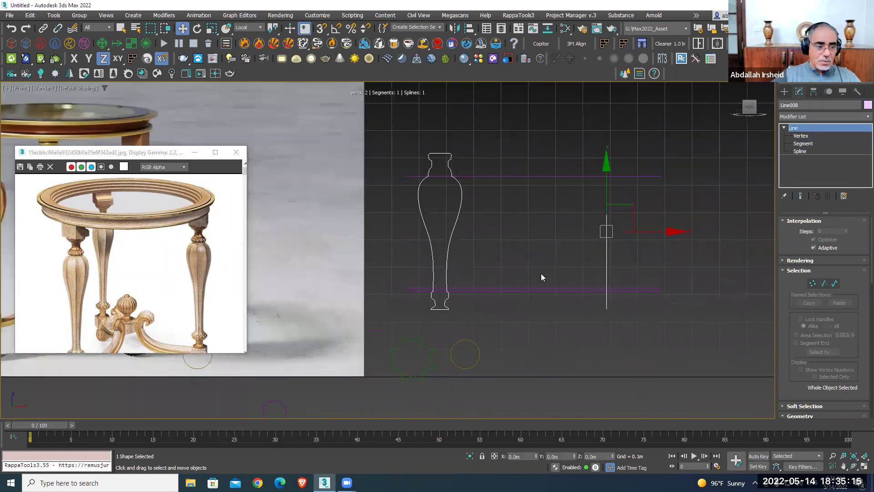
{"action": "scroll", "coordinate": [541, 277], "scroll_direction": "up", "scroll_amount": 2}
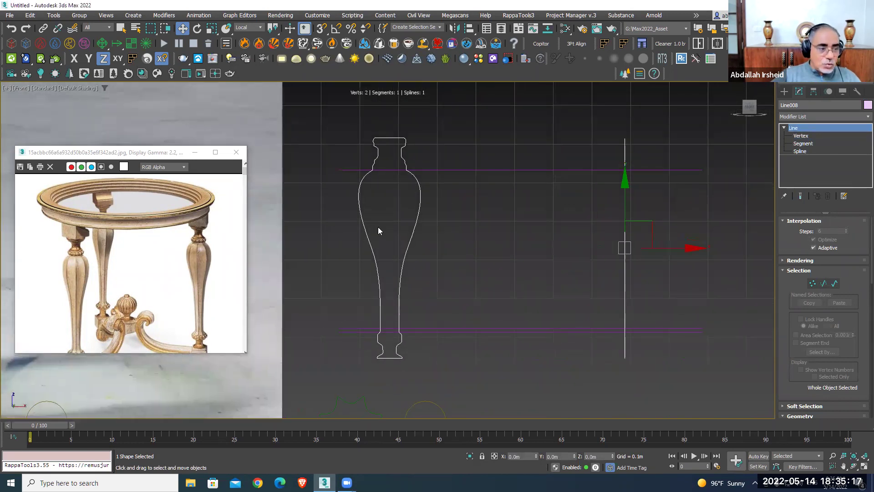
{"action": "left_click", "coordinate": [419, 196]}
{"action": "left_click", "coordinate": [801, 136]}
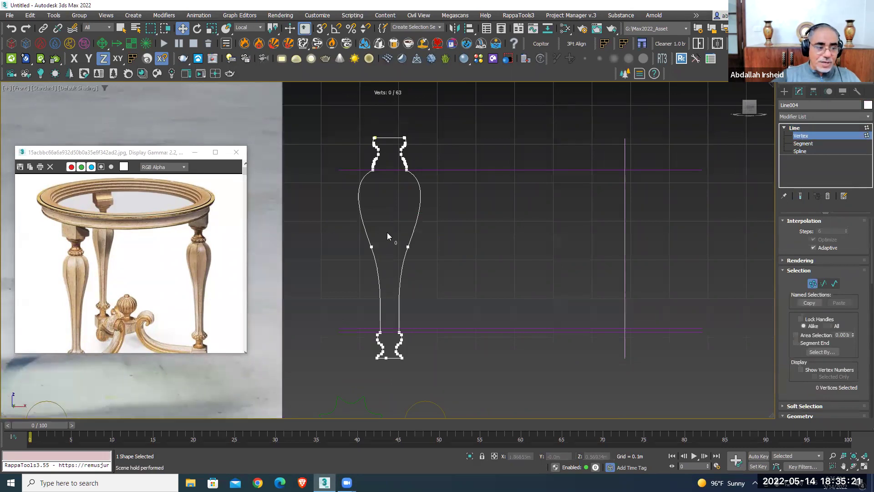
Select all of the vase profile's vertices and weld the overlapping ones
{"action": "scroll", "coordinate": [435, 164], "scroll_direction": "up", "scroll_amount": 3}
{"action": "scroll", "coordinate": [413, 143], "scroll_direction": "up", "scroll_amount": 3}
{"action": "scroll", "coordinate": [413, 146], "scroll_direction": "up", "scroll_amount": 3}
{"action": "scroll", "coordinate": [413, 147], "scroll_direction": "up", "scroll_amount": 2}
{"action": "scroll", "coordinate": [395, 193], "scroll_direction": "down", "scroll_amount": 5}
{"action": "scroll", "coordinate": [373, 171], "scroll_direction": "down", "scroll_amount": 5}
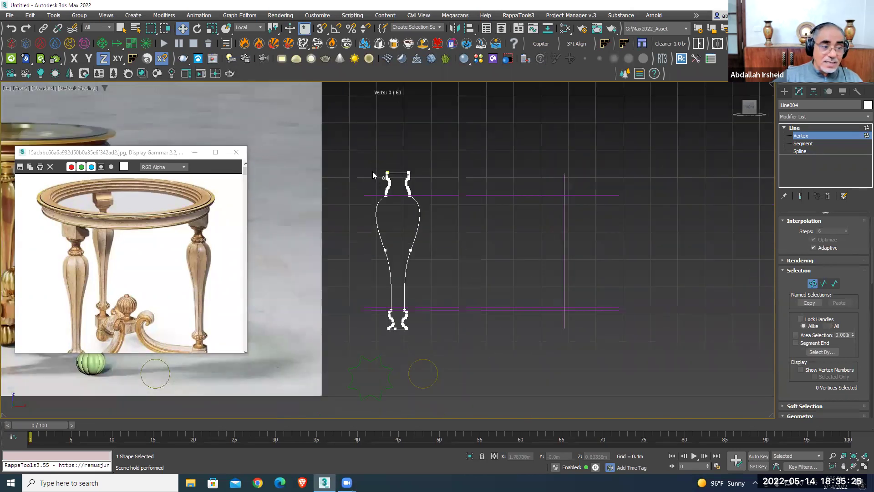
{"action": "key", "text": "ctrl+a"}
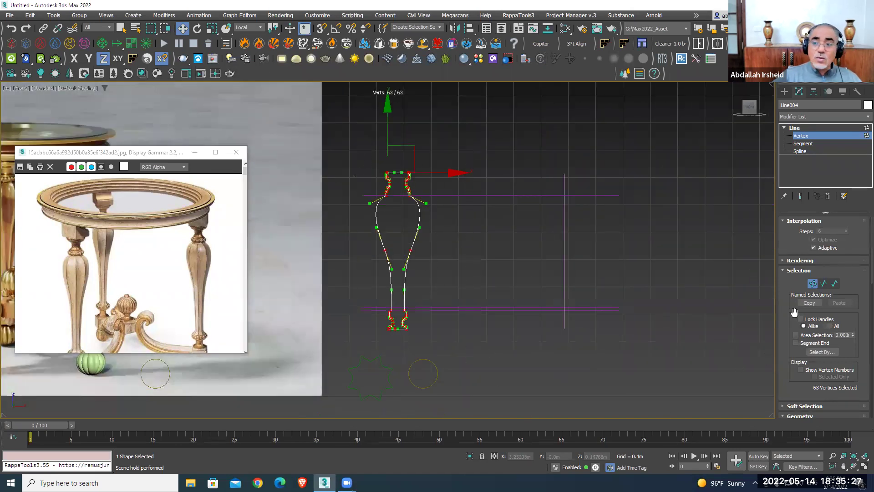
{"action": "scroll", "coordinate": [784, 319], "scroll_direction": "down", "scroll_amount": 5}
{"action": "scroll", "coordinate": [802, 335], "scroll_direction": "down", "scroll_amount": 5}
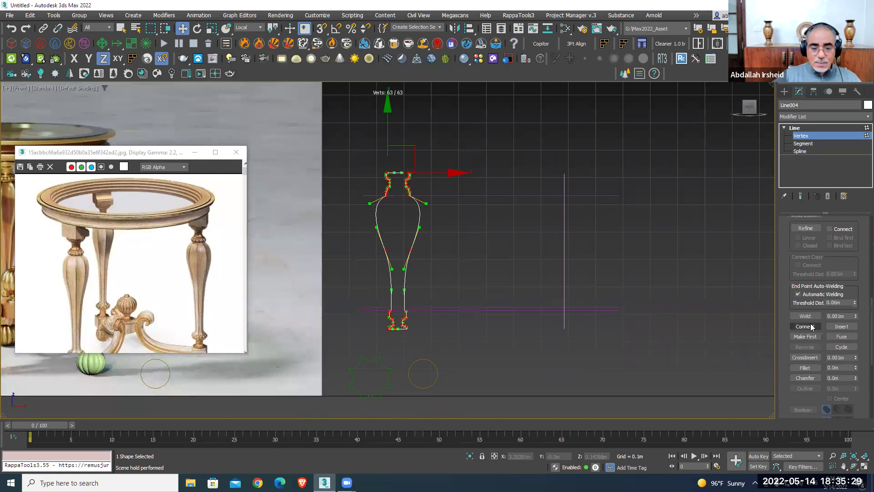
{"action": "left_click", "coordinate": [805, 316]}
Delete the stray extra vertex at the vase profile's base
{"action": "scroll", "coordinate": [396, 318], "scroll_direction": "up", "scroll_amount": 5}
{"action": "scroll", "coordinate": [419, 318], "scroll_direction": "up", "scroll_amount": 2}
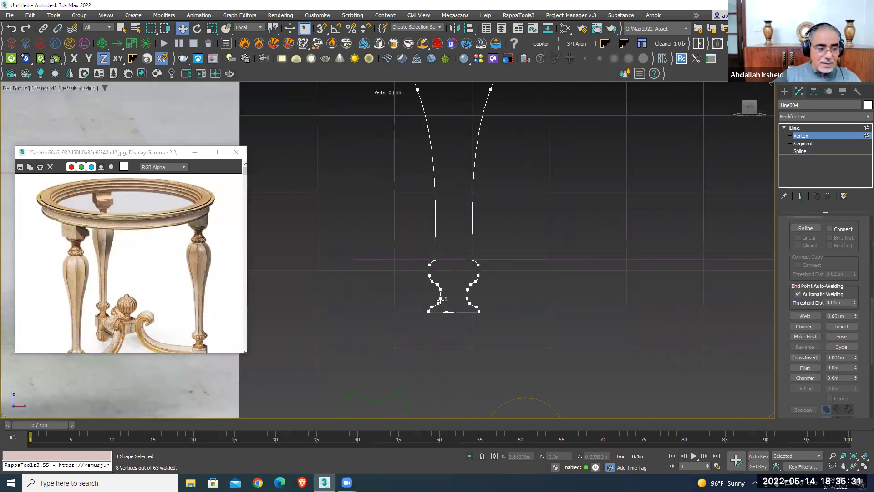
{"action": "scroll", "coordinate": [455, 319], "scroll_direction": "up", "scroll_amount": 2}
{"action": "left_click", "coordinate": [454, 325]}
{"action": "key", "text": "Delete"}
Set the vase profile's interpolation to Adaptive
{"action": "scroll", "coordinate": [514, 227], "scroll_direction": "up", "scroll_amount": 3}
{"action": "scroll", "coordinate": [504, 217], "scroll_direction": "up", "scroll_amount": 2}
{"action": "scroll", "coordinate": [501, 228], "scroll_direction": "down", "scroll_amount": 3}
{"action": "scroll", "coordinate": [501, 232], "scroll_direction": "down", "scroll_amount": 3}
{"action": "scroll", "coordinate": [807, 296], "scroll_direction": "up", "scroll_amount": 2}
{"action": "scroll", "coordinate": [812, 319], "scroll_direction": "up", "scroll_amount": 2}
{"action": "scroll", "coordinate": [821, 382], "scroll_direction": "up", "scroll_amount": 2}
{"action": "left_click", "coordinate": [821, 247]}
{"action": "scroll", "coordinate": [673, 207], "scroll_direction": "down", "scroll_amount": 3}
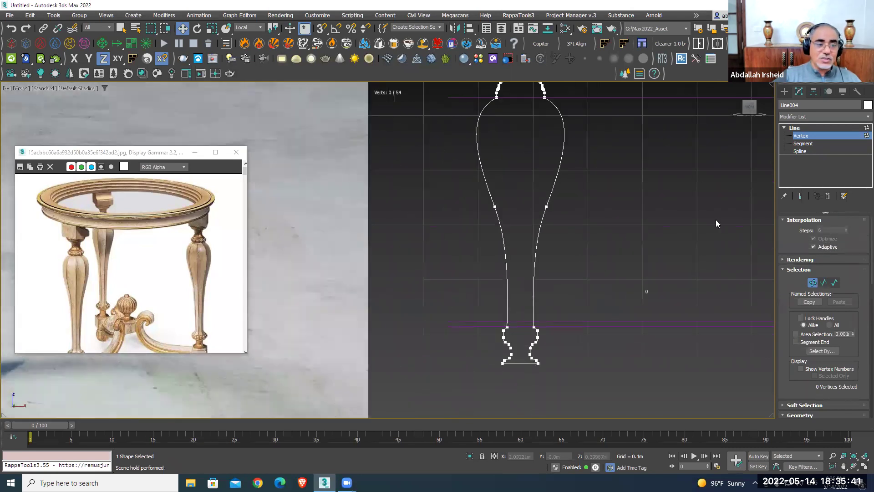
Exit Vertex level and select the vertical path line Line008
{"action": "key", "text": "1"}
{"action": "middle_click_drag", "start_coordinate": [562, 219], "coordinate": [439, 211]}
{"action": "left_click", "coordinate": [439, 211]}
{"action": "left_click", "coordinate": [652, 214]}
{"action": "scroll", "coordinate": [593, 238], "scroll_direction": "down", "scroll_amount": 1}
Loft along path Line008 with the circle as the starting cross-section
{"action": "type", "text": "x"}
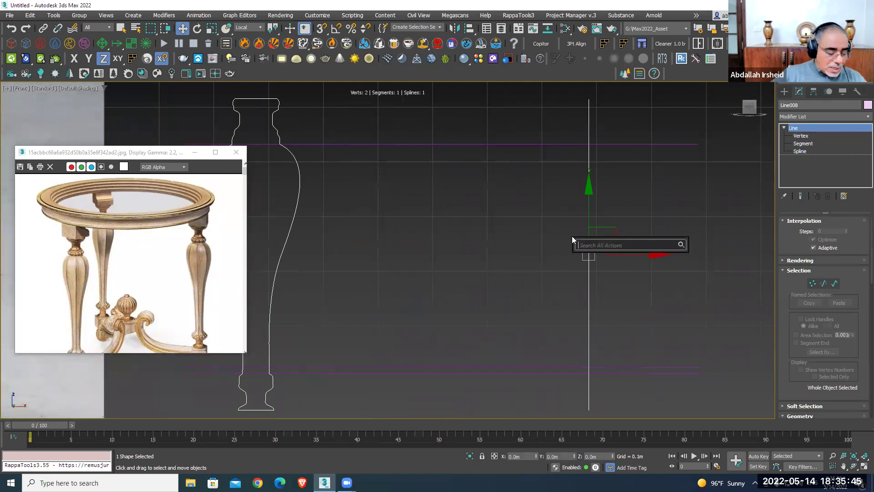
{"action": "type", "text": "lo"}
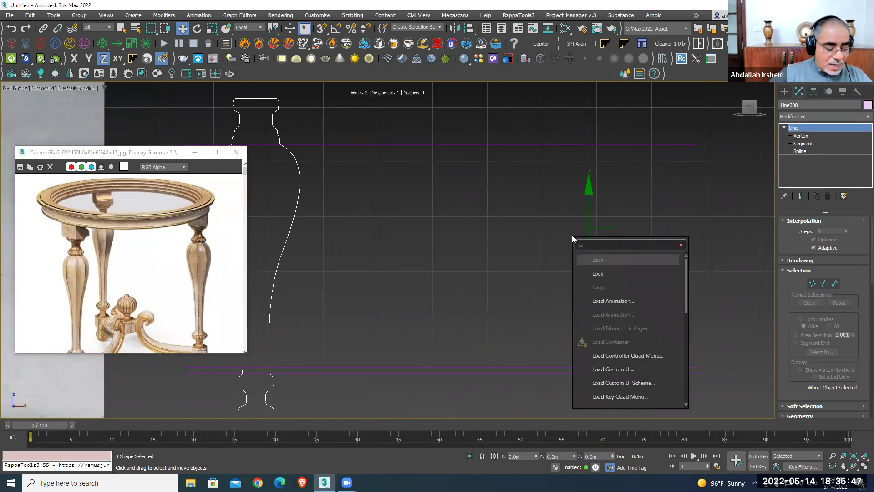
{"action": "type", "text": "ft"}
{"action": "left_click", "coordinate": [610, 260]}
{"action": "middle_click_drag", "start_coordinate": [638, 277], "coordinate": [564, 255]}
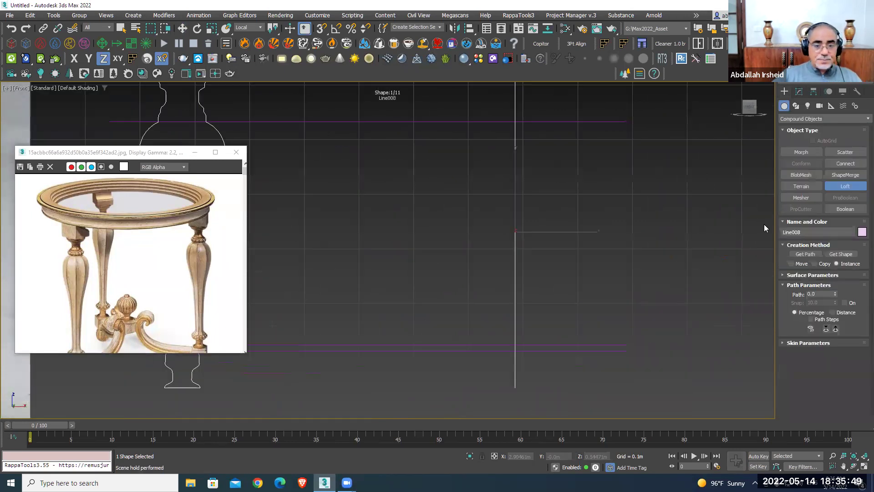
{"action": "left_click", "coordinate": [841, 253]}
{"action": "scroll", "coordinate": [495, 281], "scroll_direction": "down", "scroll_amount": 5}
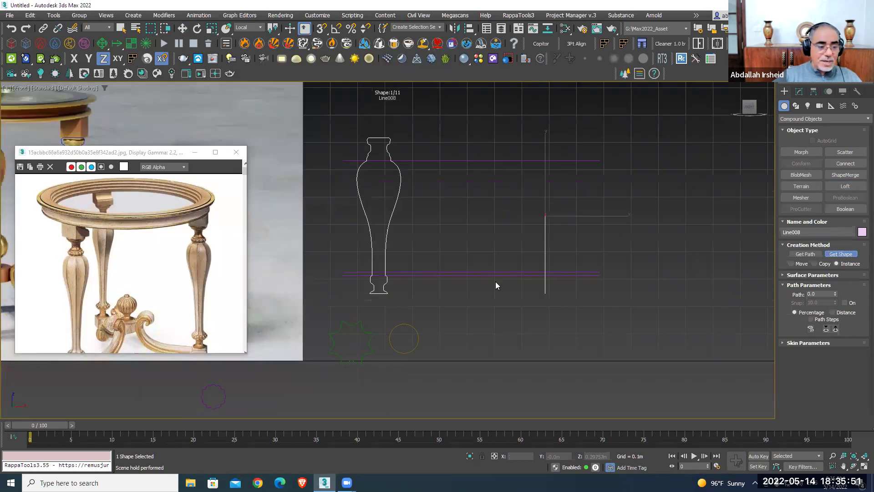
{"action": "left_click", "coordinate": [433, 318]}
Add the star shape at path 6.17 so the column turns fluted
{"action": "left_click_drag", "start_coordinate": [834, 294], "coordinate": [845, 159]}
{"action": "left_click", "coordinate": [840, 254]}
{"action": "left_click", "coordinate": [386, 312]}
{"action": "middle_click_drag", "start_coordinate": [617, 195], "coordinate": [616, 231]}
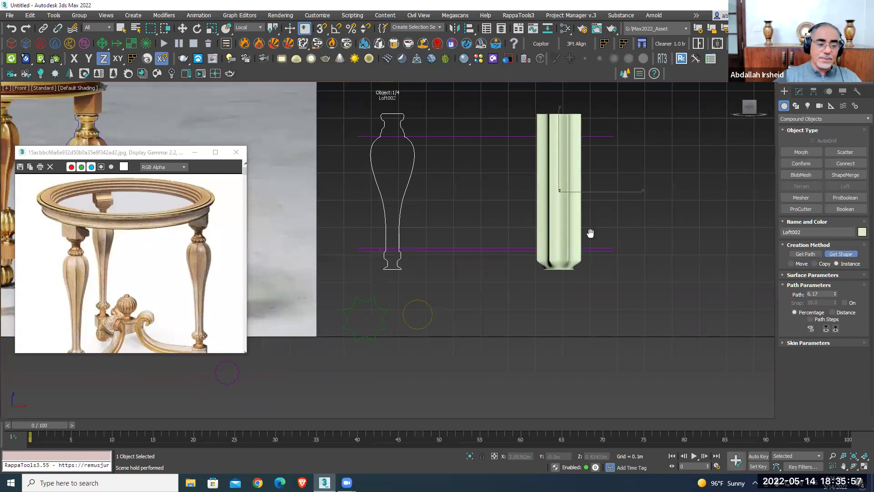
{"action": "key", "text": "w"}
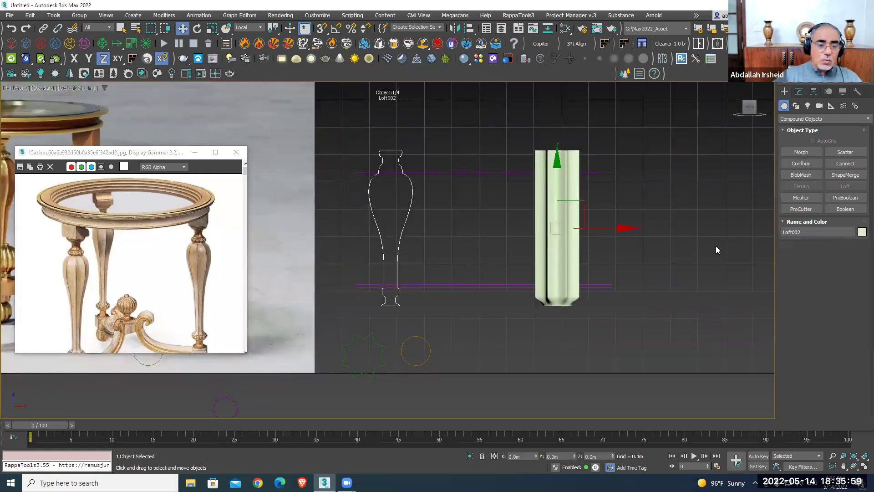
{"action": "left_click", "coordinate": [799, 92]}
Instance the bottom Circle cross-section at the loft's top, path level 97.55768
{"action": "left_click", "coordinate": [784, 128]}
{"action": "left_click", "coordinate": [800, 136]}
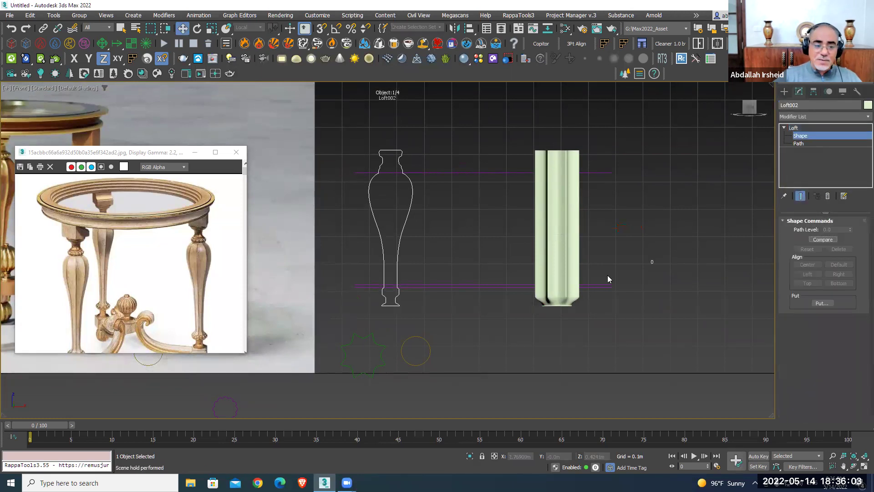
{"action": "left_click", "coordinate": [575, 297]}
{"action": "left_click_drag", "start_coordinate": [558, 258], "coordinate": [562, 127]}
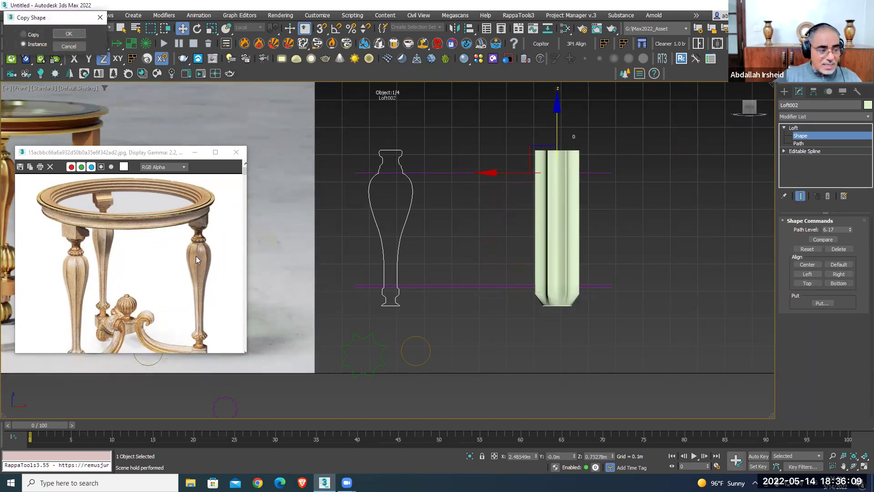
{"action": "left_click", "coordinate": [68, 33]}
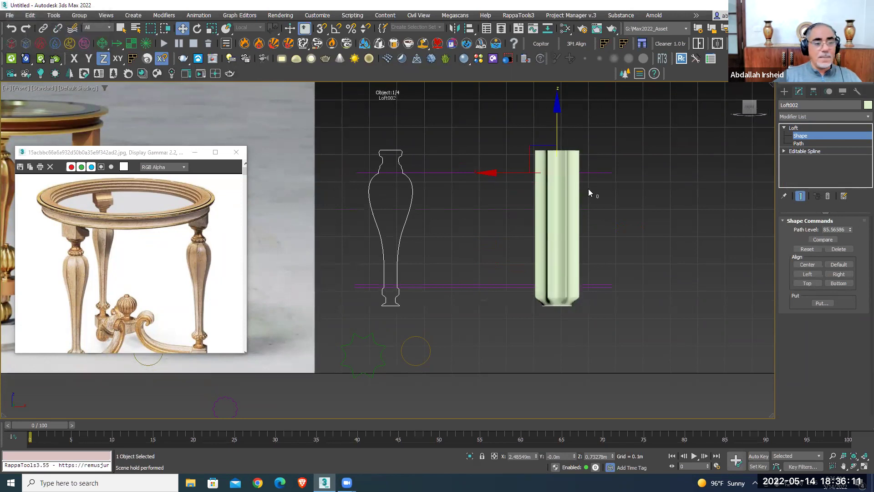
{"action": "left_click", "coordinate": [565, 303]}
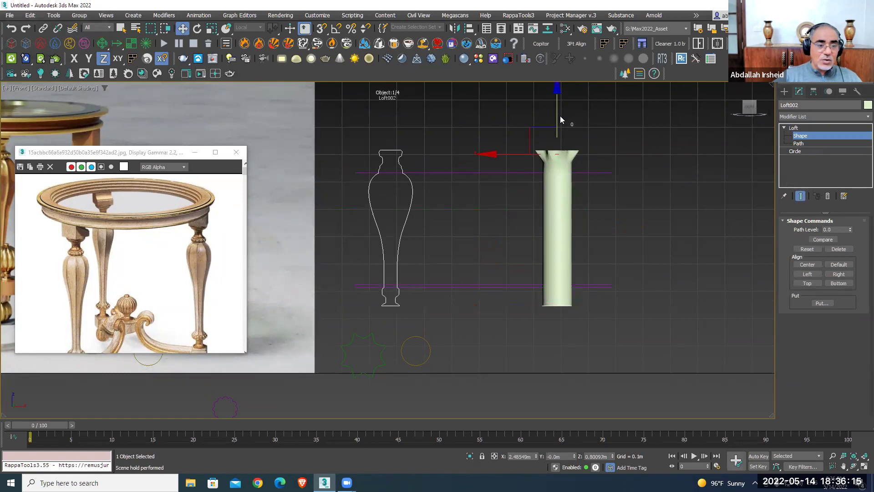
{"action": "left_click_drag", "start_coordinate": [558, 267], "coordinate": [560, 115], "text": "shift"}
{"action": "left_click", "coordinate": [69, 33]}
{"action": "scroll", "coordinate": [531, 217], "scroll_direction": "up", "scroll_amount": 2}
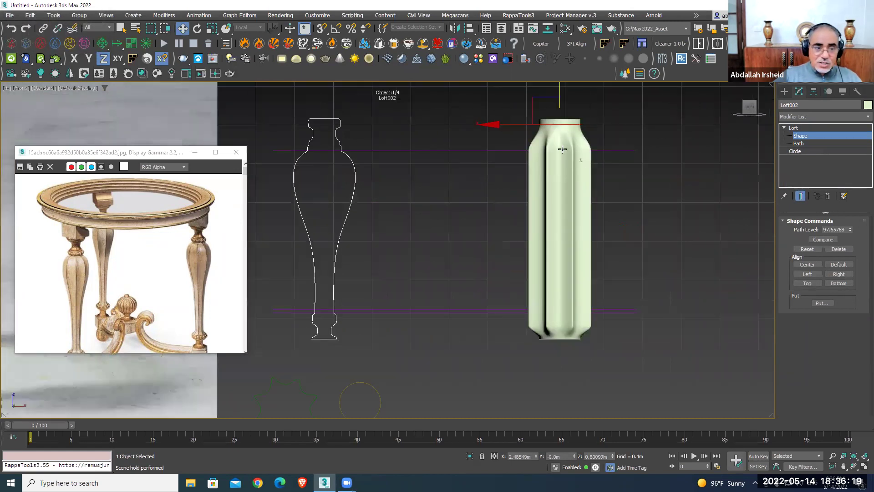
{"action": "middle_click_drag", "start_coordinate": [564, 293], "coordinate": [605, 279]}
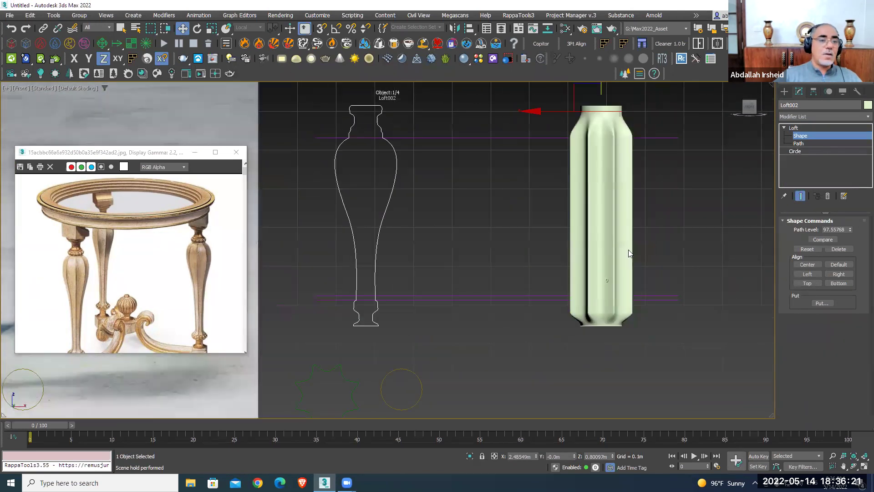
{"action": "left_click", "coordinate": [813, 128]}
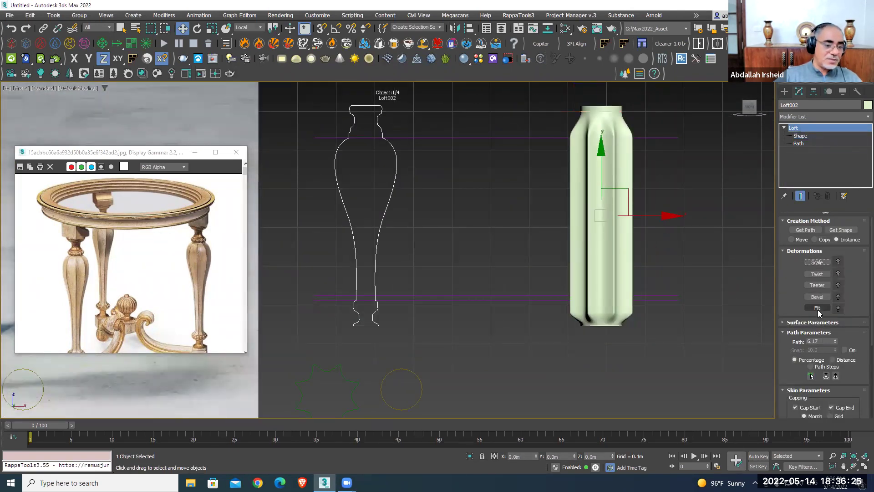
Use the vase outline as the Fit profile, rotated 90° twice to stand upright
{"action": "left_click", "coordinate": [817, 308]}
{"action": "left_click", "coordinate": [244, 142]}
{"action": "left_click", "coordinate": [378, 119]}
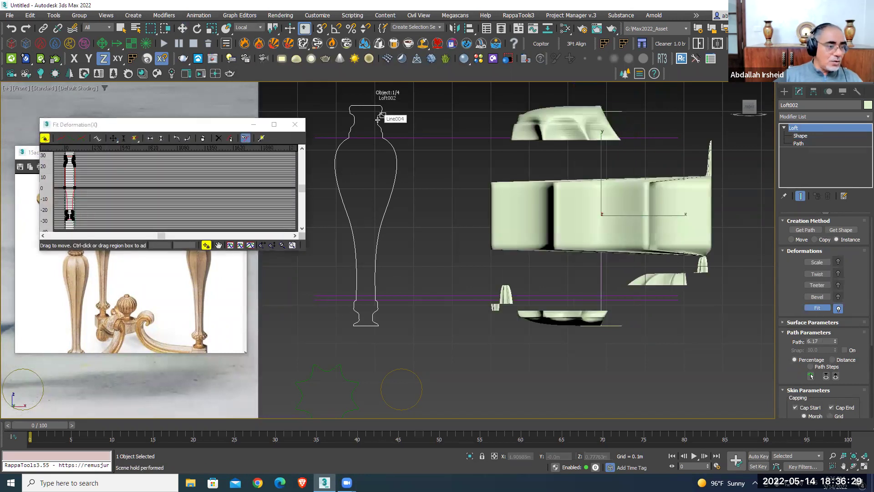
{"action": "left_click", "coordinate": [175, 139]}
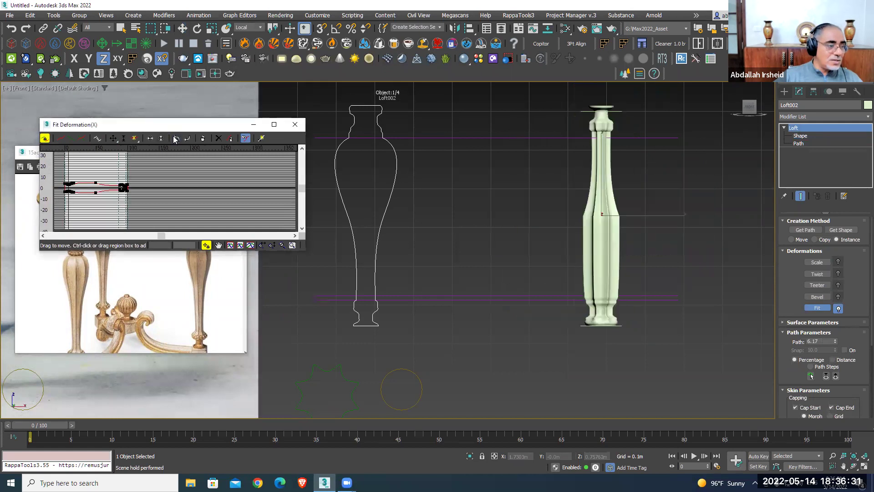
{"action": "left_click", "coordinate": [186, 139]}
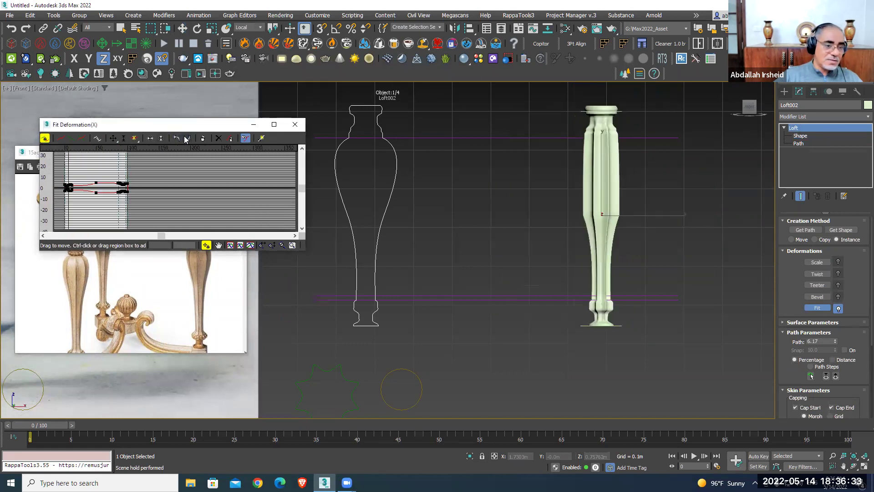
{"action": "left_click", "coordinate": [295, 125]}
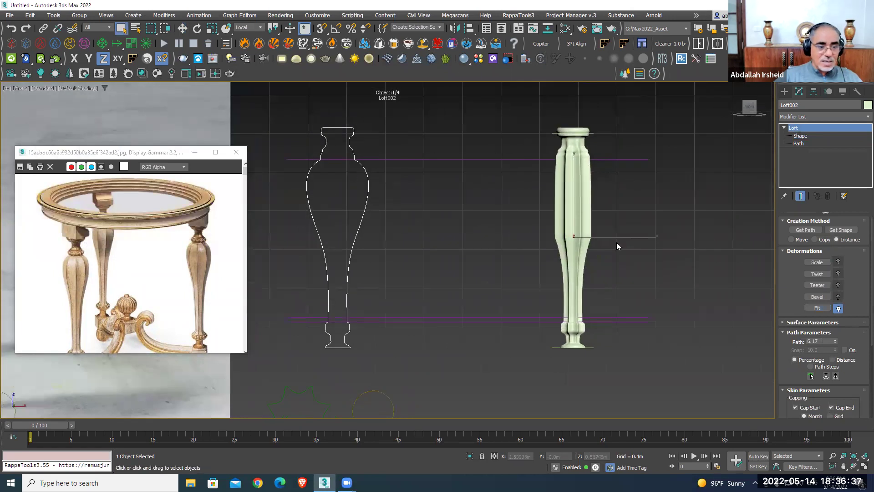
{"action": "middle_click_drag", "start_coordinate": [617, 242], "coordinate": [618, 228]}
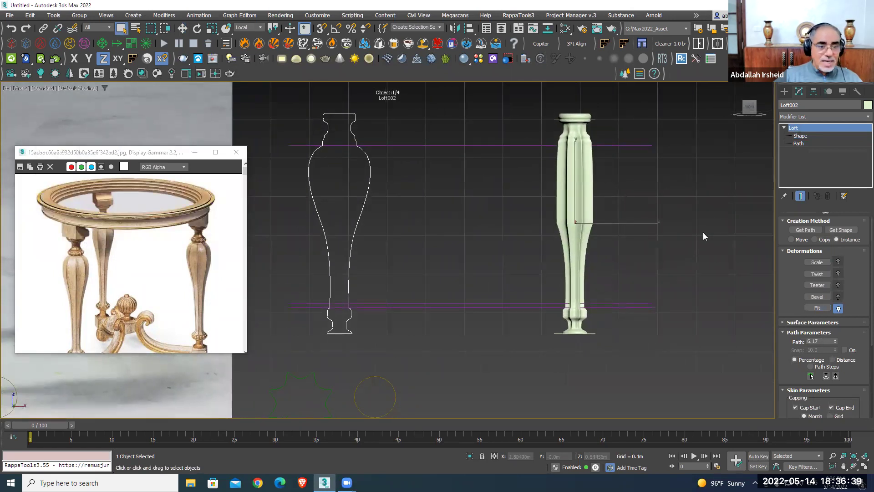
In Shape sub-object, move a cross-section up the path to about 12%
{"action": "left_click", "coordinate": [800, 136]}
{"action": "scroll", "coordinate": [587, 312], "scroll_direction": "up", "scroll_amount": 2}
{"action": "scroll", "coordinate": [590, 274], "scroll_direction": "up", "scroll_amount": 3}
{"action": "scroll", "coordinate": [584, 294], "scroll_direction": "down", "scroll_amount": 3}
{"action": "scroll", "coordinate": [570, 261], "scroll_direction": "down", "scroll_amount": 2}
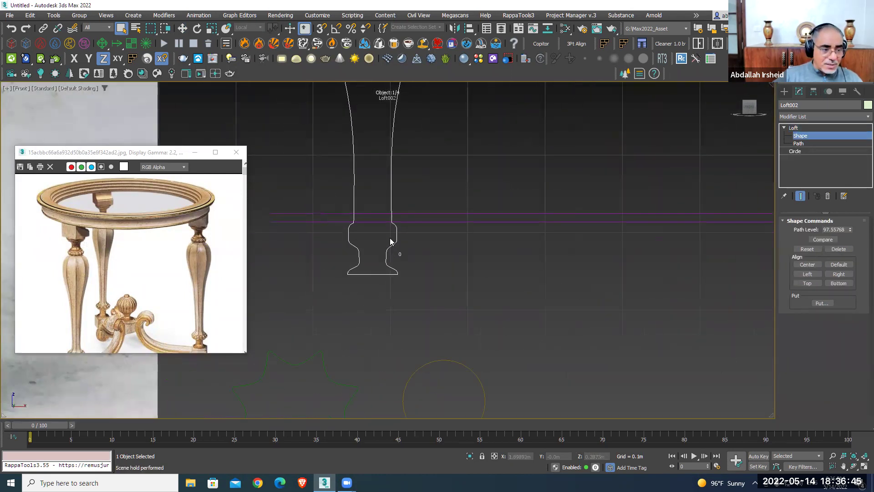
{"action": "scroll", "coordinate": [422, 226], "scroll_direction": "up", "scroll_amount": 3}
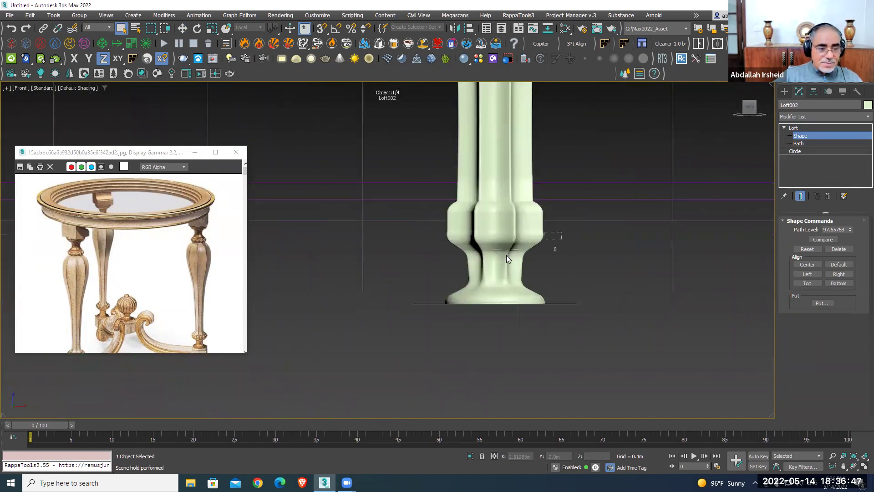
{"action": "right_click", "coordinate": [504, 227]}
{"action": "left_click", "coordinate": [537, 231]}
{"action": "left_click_drag", "start_coordinate": [503, 208], "coordinate": [503, 152]}
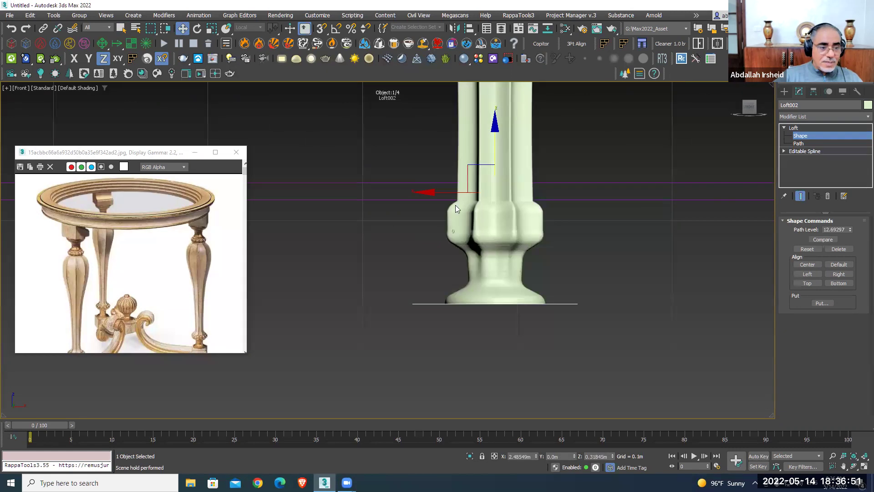
Shift-copy the base circle as an instance just above the foot
{"action": "middle_click_drag", "start_coordinate": [455, 205], "coordinate": [450, 267]}
{"action": "left_click", "coordinate": [527, 367]}
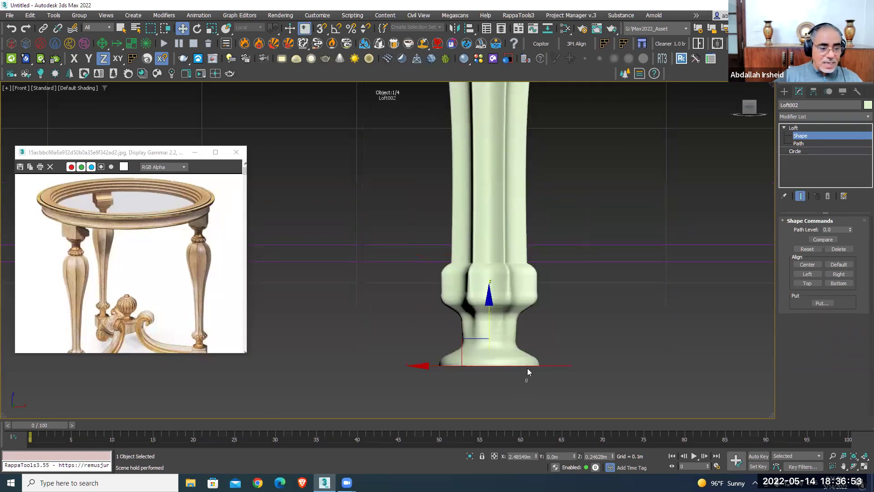
{"action": "mouse_move", "coordinate": [490, 321]}
{"action": "left_mouse_down"}
{"action": "mouse_move", "coordinate": [497, 215]}
{"action": "mouse_move", "coordinate": [496, 274]}
{"action": "mouse_move", "coordinate": [497, 222]}
{"action": "mouse_move", "coordinate": [510, 242]}
{"action": "left_mouse_up"}
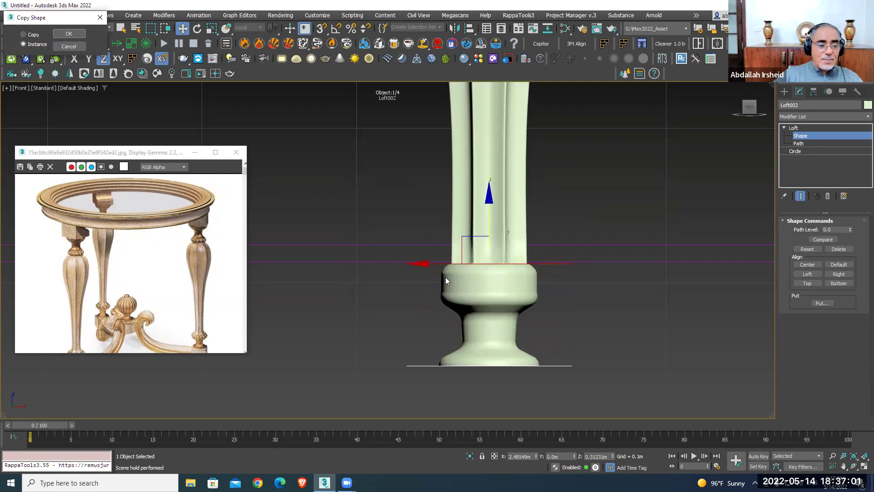
{"action": "left_click", "coordinate": [75, 35]}
{"action": "scroll", "coordinate": [469, 280], "scroll_direction": "up", "scroll_amount": 2}
{"action": "scroll", "coordinate": [457, 332], "scroll_direction": "down", "scroll_amount": 3}
{"action": "scroll", "coordinate": [487, 295], "scroll_direction": "down", "scroll_amount": 2}
{"action": "scroll", "coordinate": [507, 209], "scroll_direction": "up", "scroll_amount": 2}
{"action": "scroll", "coordinate": [514, 274], "scroll_direction": "up", "scroll_amount": 2}
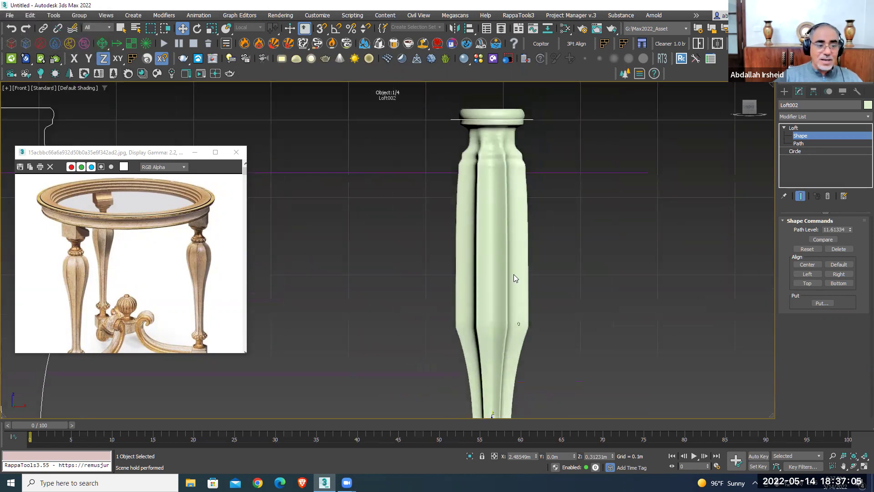
{"action": "scroll", "coordinate": [505, 212], "scroll_direction": "up", "scroll_amount": 3}
Reposition the top fluted cross-section and the circle beneath the capital
{"action": "mouse_move", "coordinate": [523, 196]}
{"action": "middle_mouse_down"}
{"action": "mouse_move", "coordinate": [571, 209]}
{"action": "mouse_move", "coordinate": [432, 222]}
{"action": "middle_mouse_up"}
{"action": "left_click_drag", "start_coordinate": [627, 191], "coordinate": [581, 232]}
{"action": "left_click_drag", "start_coordinate": [537, 181], "coordinate": [537, 184]}
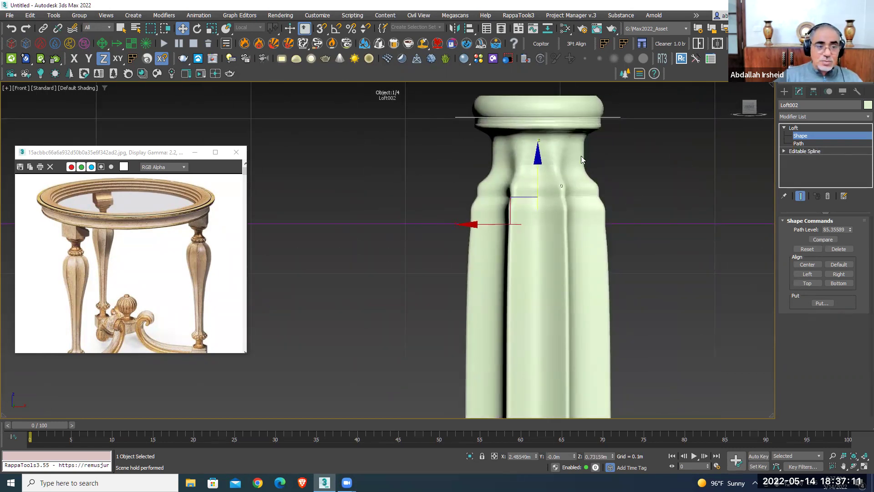
{"action": "left_click", "coordinate": [638, 137]}
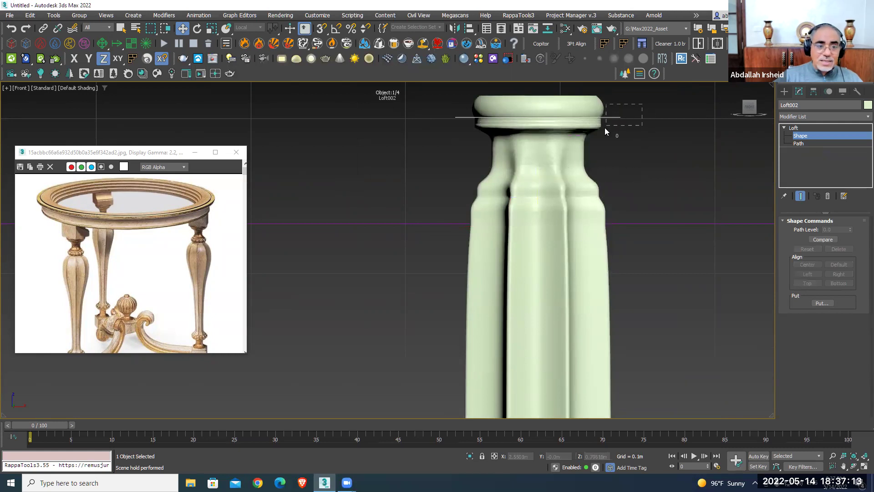
{"action": "left_click_drag", "start_coordinate": [605, 128], "coordinate": [605, 129]}
{"action": "middle_click_drag", "start_coordinate": [605, 130], "coordinate": [588, 164]}
{"action": "left_click_drag", "start_coordinate": [521, 134], "coordinate": [507, 213]}
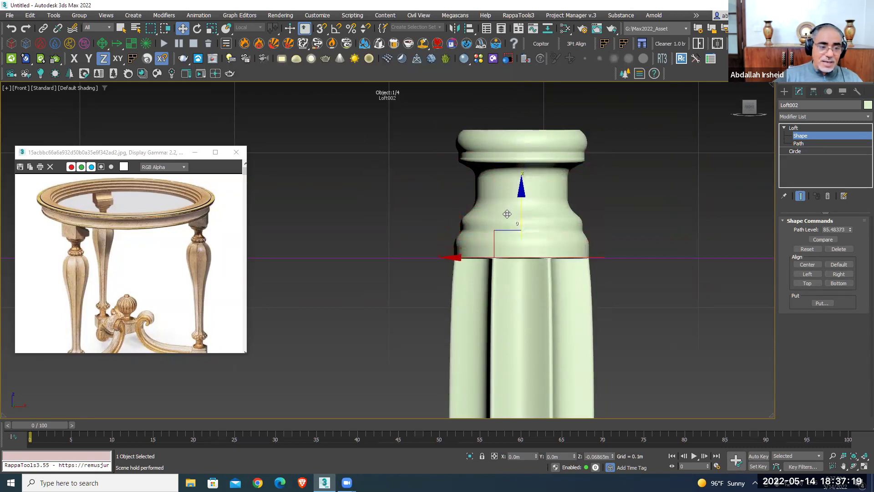
{"action": "scroll", "coordinate": [506, 216], "scroll_direction": "down", "scroll_amount": 5}
{"action": "mouse_move", "coordinate": [506, 239]}
{"action": "middle_mouse_down"}
{"action": "mouse_move", "coordinate": [499, 215]}
{"action": "mouse_move", "coordinate": [518, 232]}
{"action": "mouse_move", "coordinate": [461, 248]}
{"action": "mouse_move", "coordinate": [543, 260]}
{"action": "mouse_move", "coordinate": [555, 247]}
{"action": "mouse_move", "coordinate": [501, 248]}
{"action": "mouse_move", "coordinate": [365, 172]}
{"action": "middle_mouse_up"}
{"action": "key", "text": "p"}
Switch to Select and Scale and select the circle cross-section atop the flutes
{"action": "left_click", "coordinate": [211, 28]}
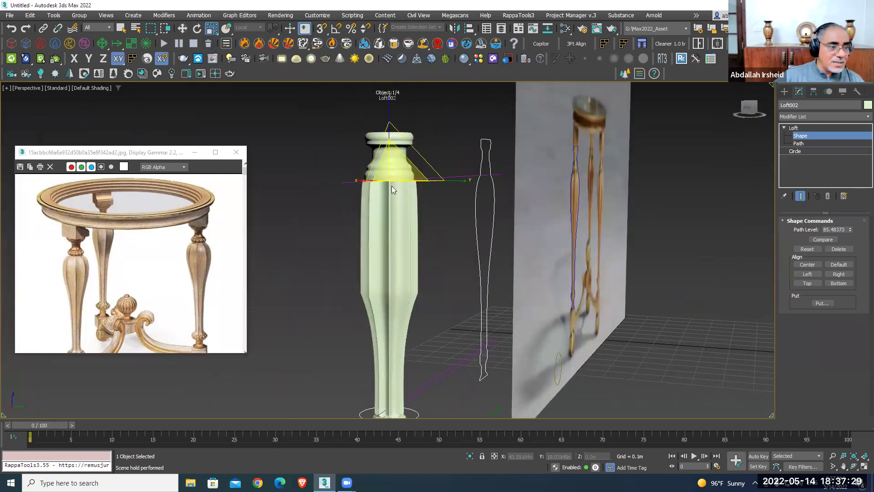
{"action": "scroll", "coordinate": [401, 184], "scroll_direction": "up", "scroll_amount": 4}
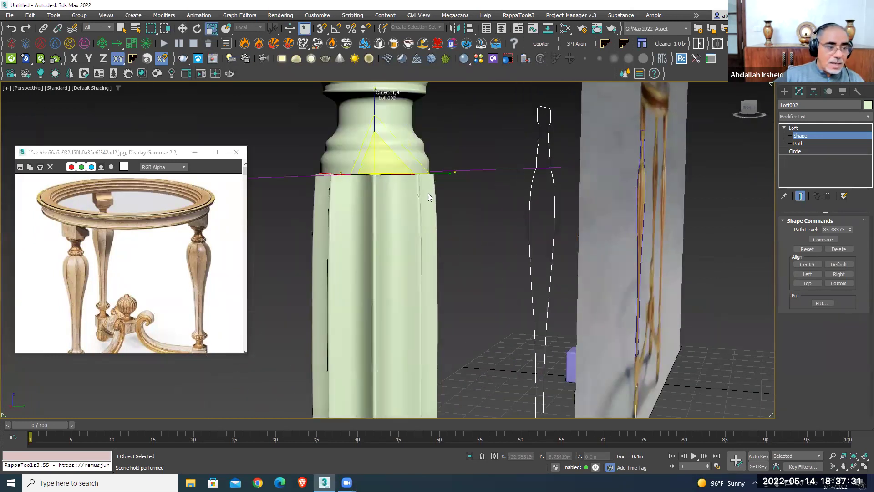
{"action": "scroll", "coordinate": [447, 203], "scroll_direction": "up", "scroll_amount": 2}
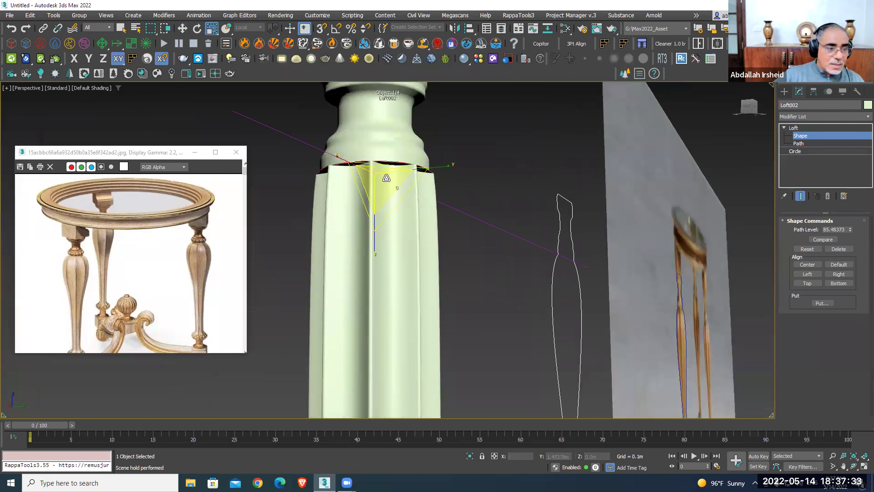
{"action": "scroll", "coordinate": [382, 173], "scroll_direction": "up", "scroll_amount": 3}
{"action": "scroll", "coordinate": [377, 166], "scroll_direction": "up", "scroll_amount": 1}
{"action": "left_click", "coordinate": [377, 156]}
{"action": "left_click", "coordinate": [376, 156]}
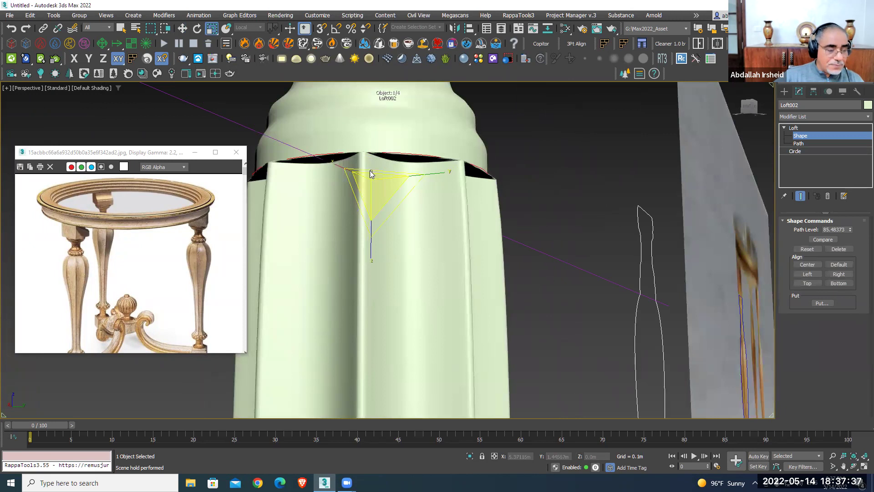
Scale the top circle to match the fluted width where flutes meet the collar
{"action": "key", "text": "f"}
{"action": "scroll", "coordinate": [451, 218], "scroll_direction": "up", "scroll_amount": 3}
{"action": "scroll", "coordinate": [459, 223], "scroll_direction": "up", "scroll_amount": 2}
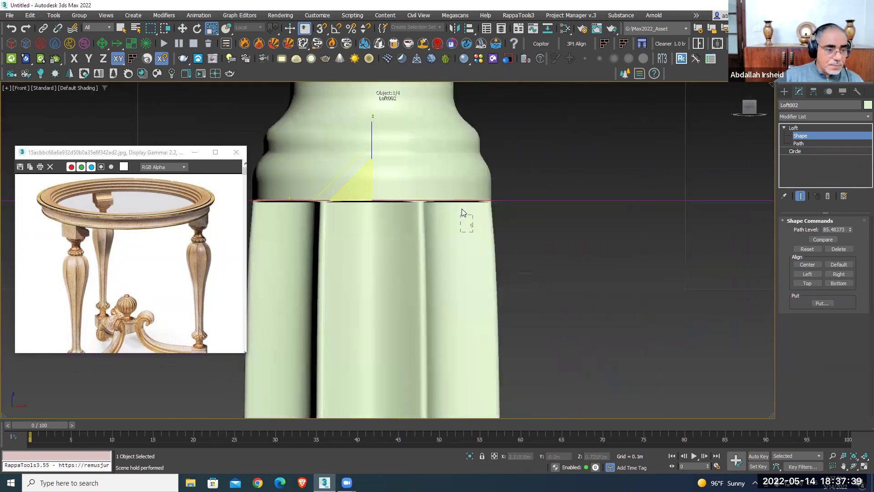
{"action": "scroll", "coordinate": [482, 204], "scroll_direction": "up", "scroll_amount": 2}
{"action": "scroll", "coordinate": [511, 205], "scroll_direction": "up", "scroll_amount": 2}
{"action": "left_click", "coordinate": [509, 189]}
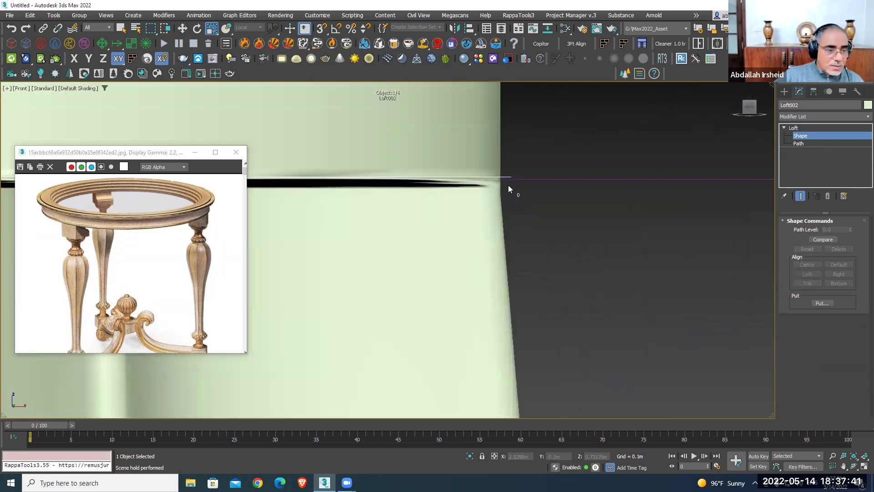
{"action": "left_click", "coordinate": [368, 325]}
{"action": "scroll", "coordinate": [402, 285], "scroll_direction": "down", "scroll_amount": 4}
{"action": "scroll", "coordinate": [412, 250], "scroll_direction": "up", "scroll_amount": 2}
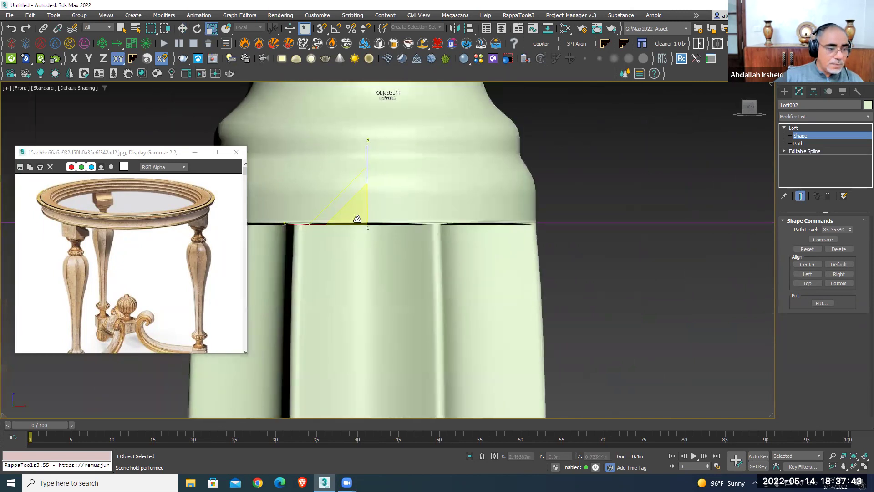
{"action": "left_click_drag", "start_coordinate": [358, 219], "coordinate": [367, 218]}
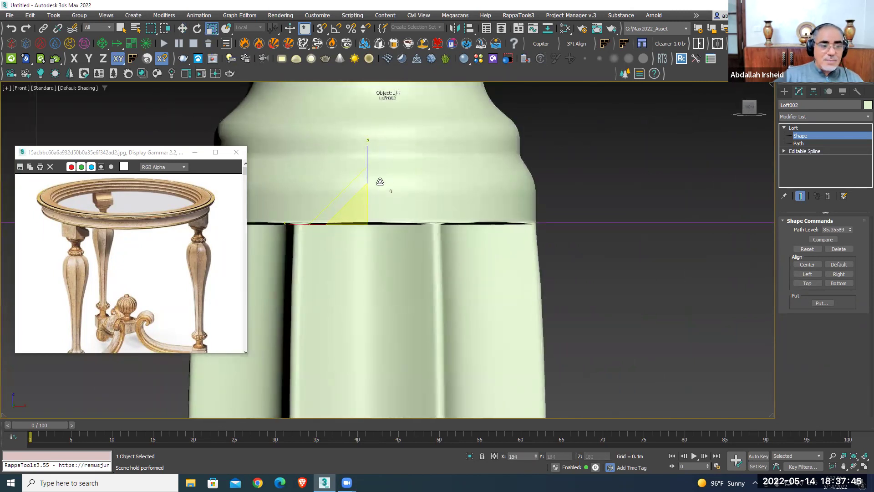
{"action": "middle_click_drag", "start_coordinate": [396, 211], "coordinate": [421, 184]}
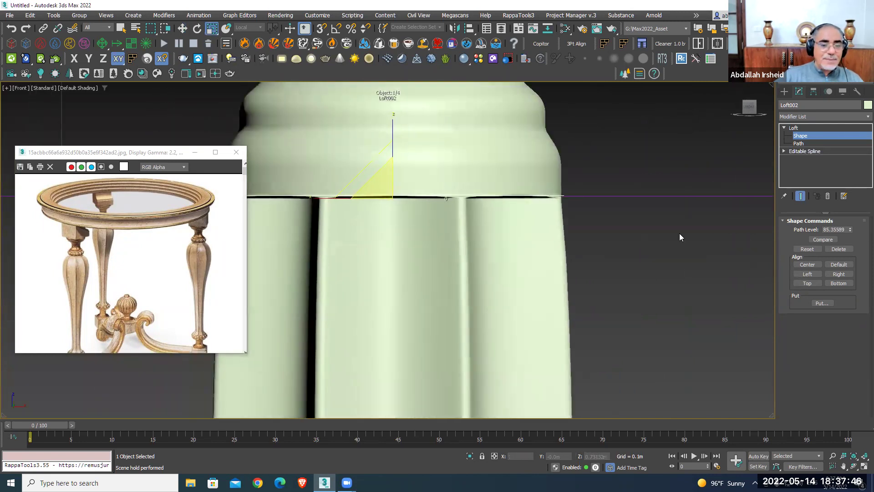
{"action": "left_click", "coordinate": [805, 130]}
Toggle the Fit deformation off and on to compare the loft shapes
{"action": "left_click", "coordinate": [839, 308]}
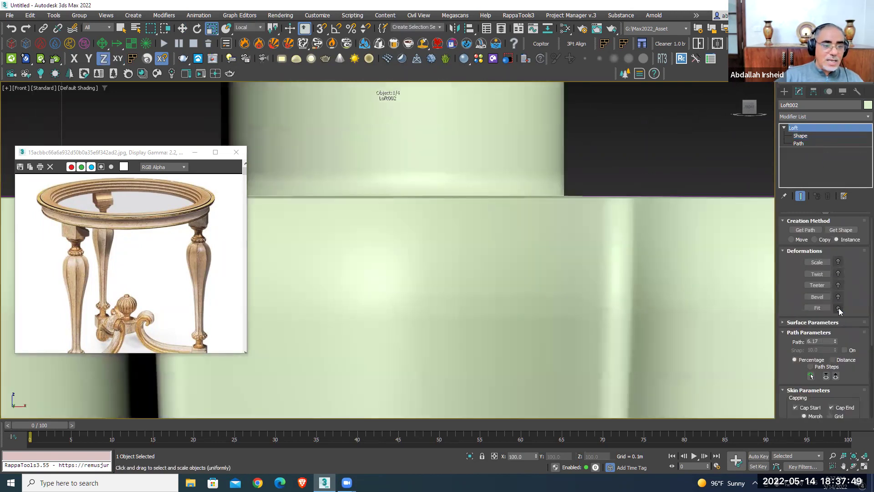
{"action": "scroll", "coordinate": [560, 278], "scroll_direction": "down", "scroll_amount": 5}
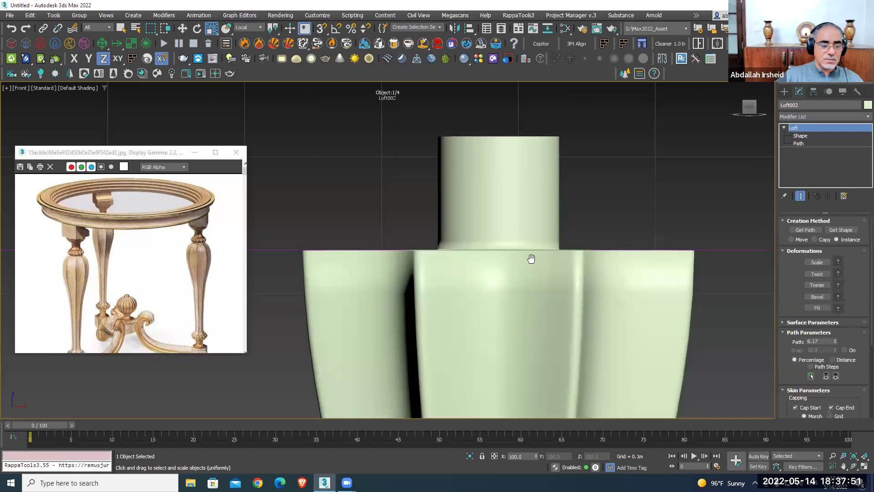
{"action": "scroll", "coordinate": [530, 258], "scroll_direction": "down", "scroll_amount": 4}
{"action": "left_click", "coordinate": [837, 308]}
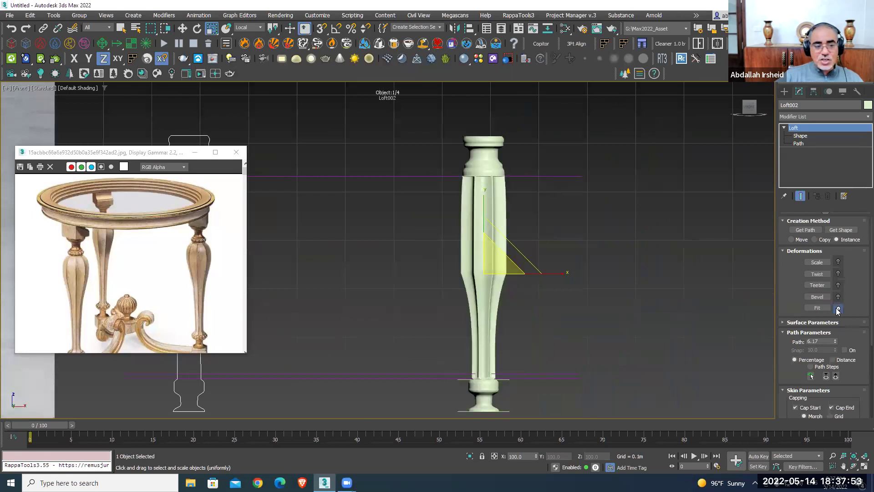
{"action": "left_click", "coordinate": [838, 308]}
{"action": "left_click", "coordinate": [839, 309]}
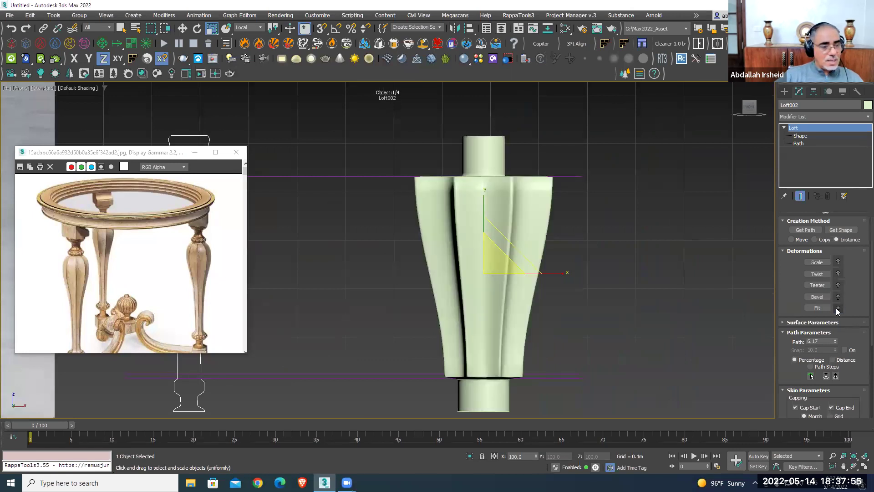
{"action": "left_click", "coordinate": [838, 308]}
{"action": "left_click", "coordinate": [838, 308]}
Scale the Line004 vase spline to 106% horizontally at Spline level
{"action": "middle_click_drag", "start_coordinate": [393, 219], "coordinate": [523, 218]}
{"action": "left_click", "coordinate": [359, 205]}
{"action": "left_click", "coordinate": [800, 151]}
{"action": "left_click", "coordinate": [359, 213]}
{"action": "key", "text": "F5"}
{"action": "left_click_drag", "start_coordinate": [378, 268], "coordinate": [417, 268]}
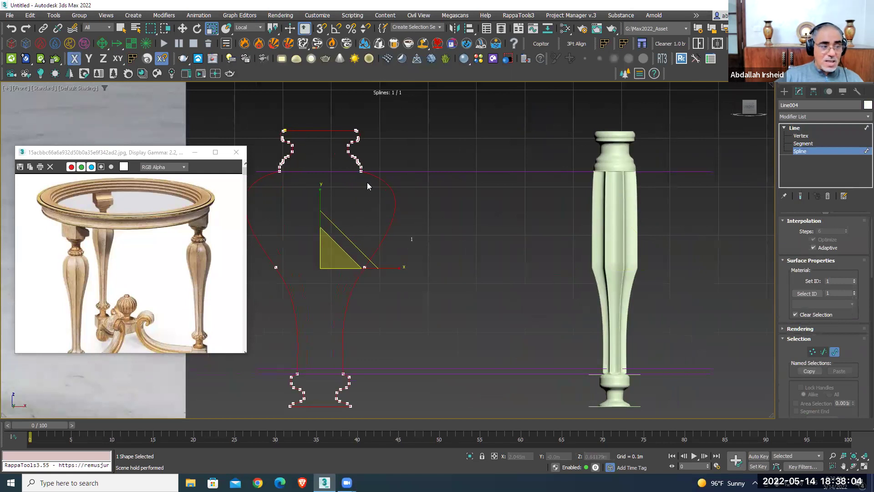
{"action": "left_click", "coordinate": [837, 145]}
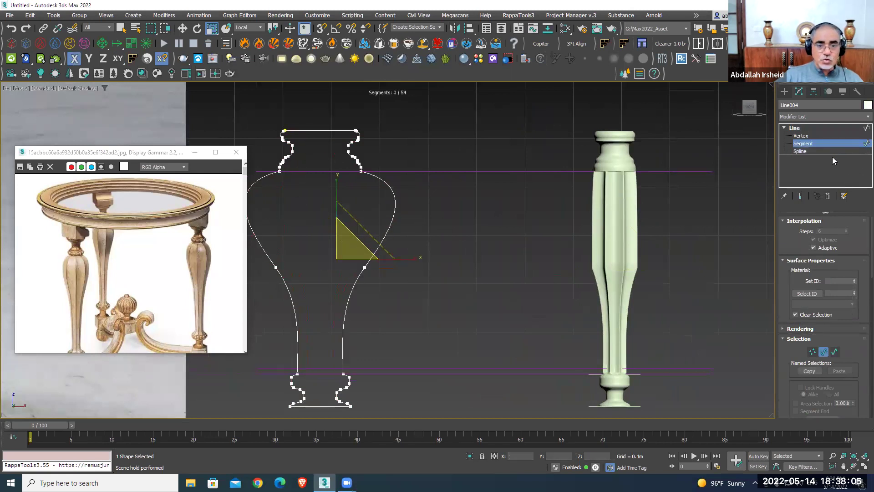
{"action": "left_click", "coordinate": [810, 129]}
Re-apply Line004 as the loft's Fit profile, rotated 90° clockwise twice
{"action": "left_click", "coordinate": [627, 213]}
{"action": "left_click", "coordinate": [819, 308]}
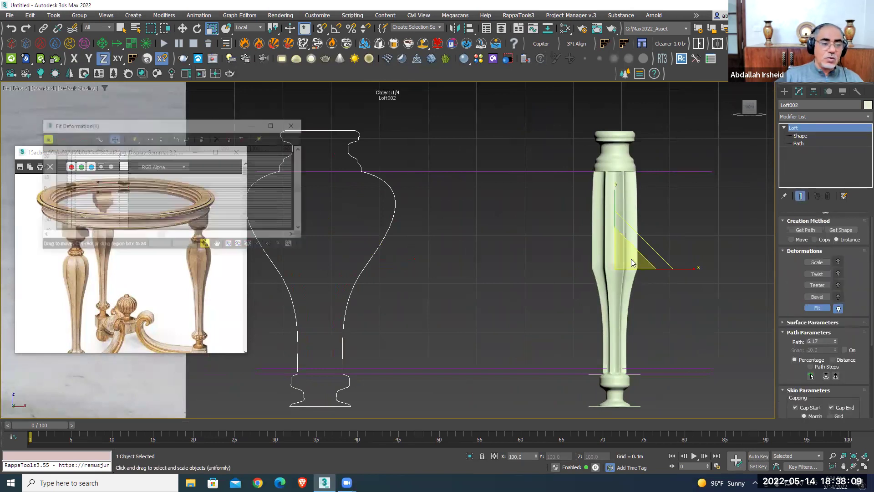
{"action": "left_click", "coordinate": [245, 138]}
{"action": "left_click", "coordinate": [350, 143]}
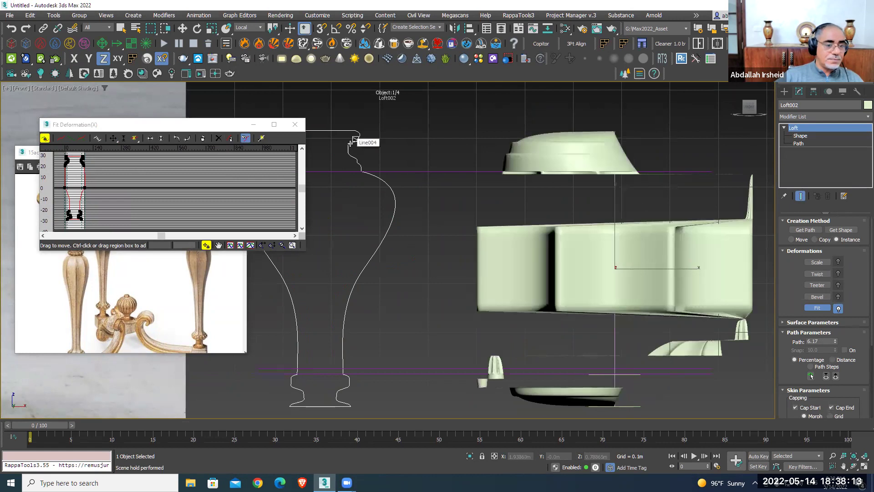
{"action": "left_click", "coordinate": [176, 137]}
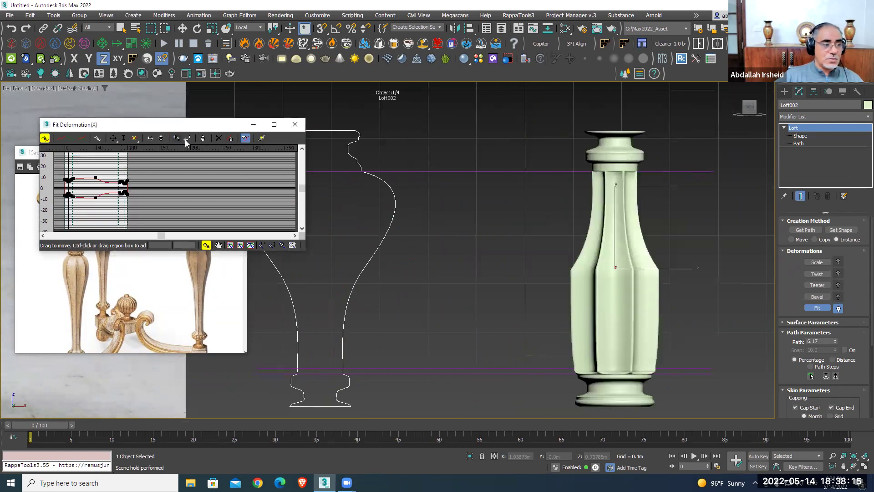
{"action": "left_click", "coordinate": [190, 139]}
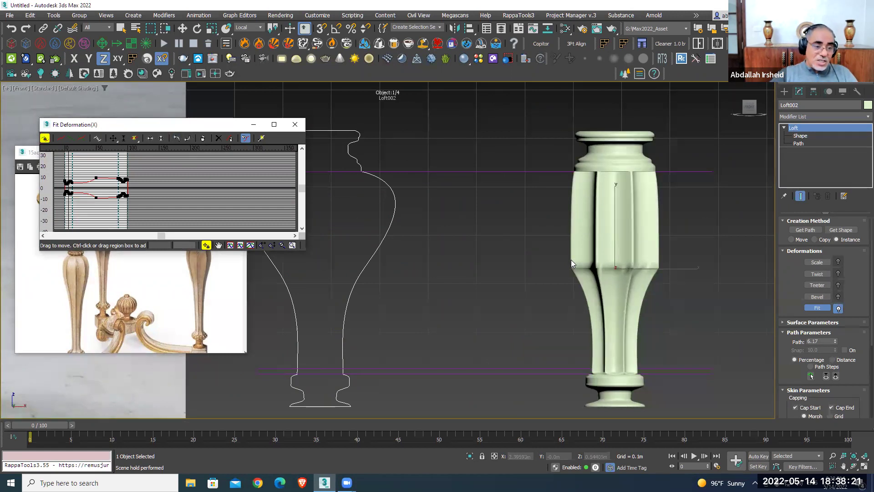
{"action": "scroll", "coordinate": [573, 265], "scroll_direction": "up", "scroll_amount": 3}
{"action": "scroll", "coordinate": [567, 271], "scroll_direction": "down", "scroll_amount": 3}
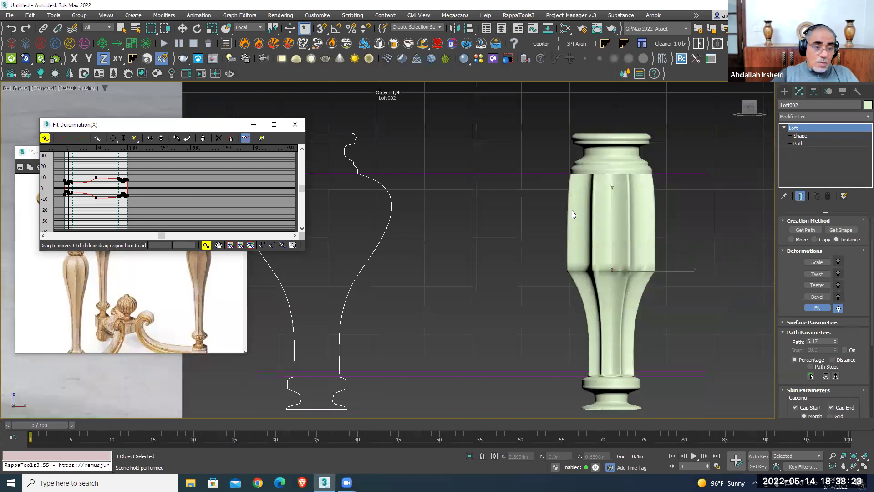
{"action": "middle_click_drag", "start_coordinate": [416, 221], "coordinate": [445, 223]}
{"action": "left_click", "coordinate": [295, 125]}
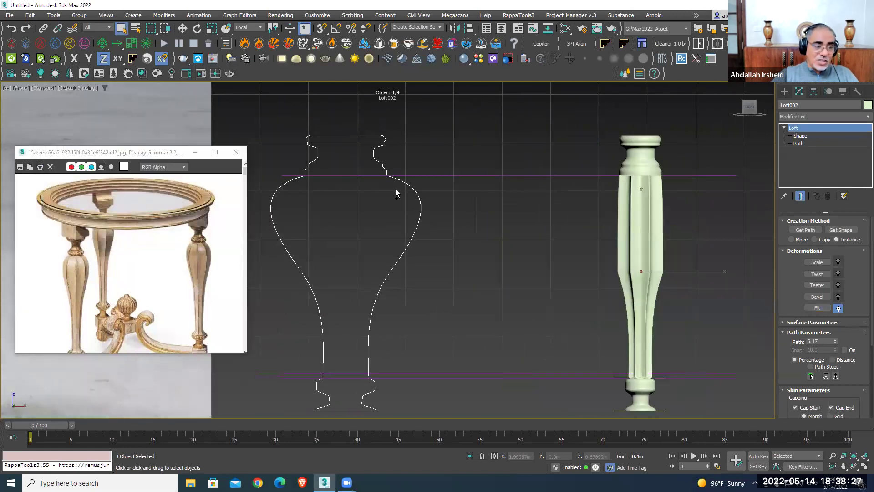
Select vase profile Line004 and adjust vertex 38 on the bulb's right side
{"action": "left_click", "coordinate": [405, 212]}
{"action": "scroll", "coordinate": [405, 212], "scroll_direction": "up", "scroll_amount": 2}
{"action": "left_click", "coordinate": [801, 136]}
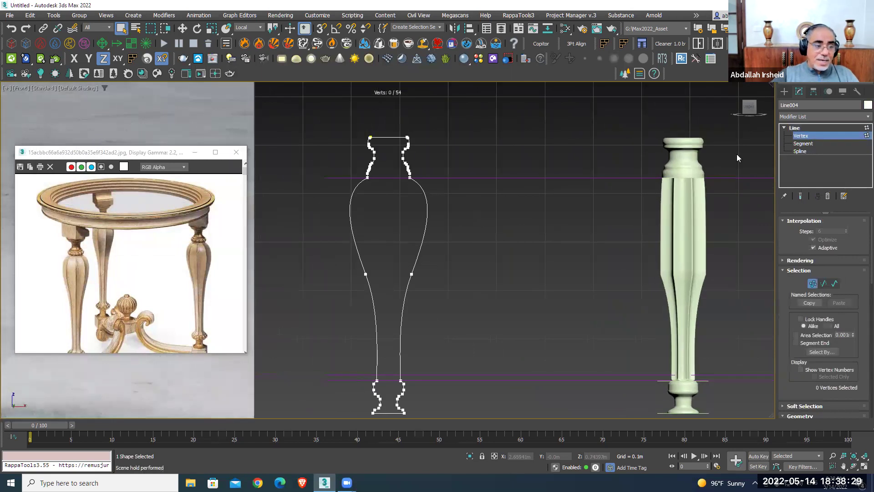
{"action": "scroll", "coordinate": [401, 272], "scroll_direction": "up", "scroll_amount": 1}
{"action": "scroll", "coordinate": [402, 274], "scroll_direction": "up", "scroll_amount": 1}
{"action": "left_click_drag", "start_coordinate": [457, 250], "coordinate": [418, 289]}
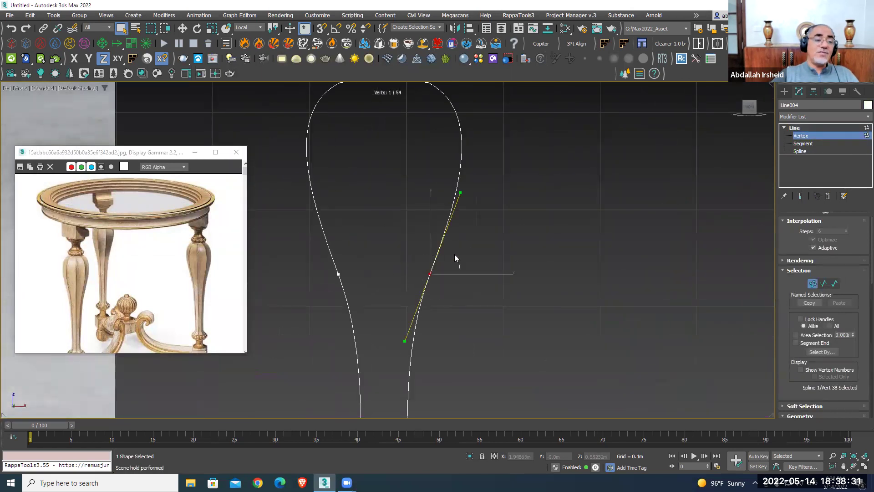
{"action": "scroll", "coordinate": [412, 298], "scroll_direction": "down", "scroll_amount": 1}
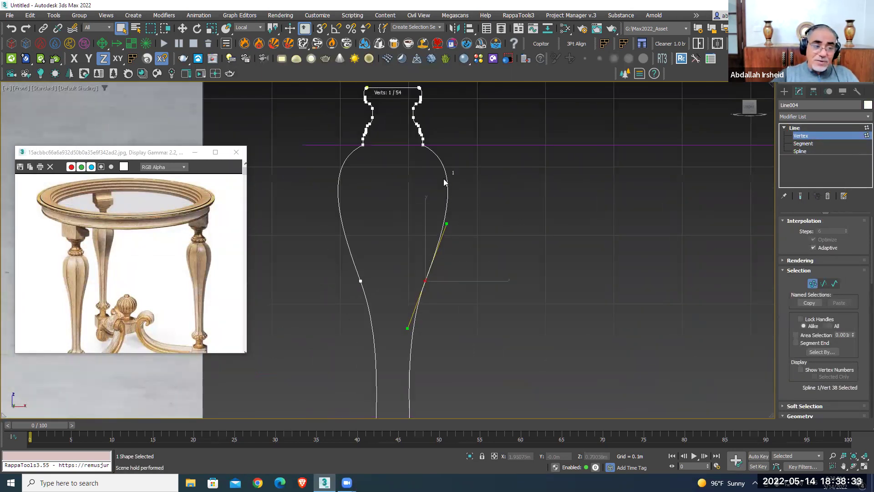
{"action": "scroll", "coordinate": [432, 157], "scroll_direction": "down", "scroll_amount": 1}
{"action": "scroll", "coordinate": [560, 219], "scroll_direction": "down", "scroll_amount": 1}
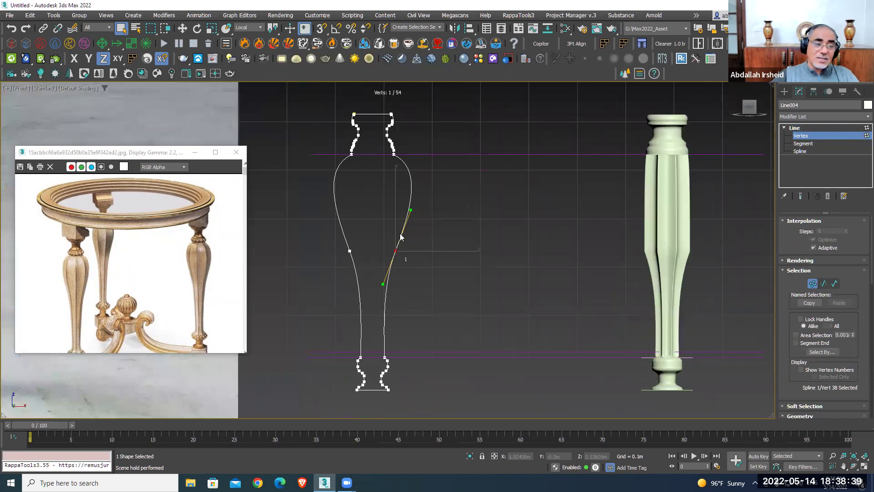
{"action": "scroll", "coordinate": [400, 236], "scroll_direction": "up", "scroll_amount": 1}
{"action": "scroll", "coordinate": [405, 229], "scroll_direction": "up", "scroll_amount": 1}
{"action": "scroll", "coordinate": [385, 150], "scroll_direction": "up", "scroll_amount": 2}
{"action": "scroll", "coordinate": [378, 162], "scroll_direction": "down", "scroll_amount": 2}
{"action": "scroll", "coordinate": [387, 191], "scroll_direction": "down", "scroll_amount": 1}
{"action": "middle_click_drag", "start_coordinate": [419, 239], "coordinate": [470, 234]}
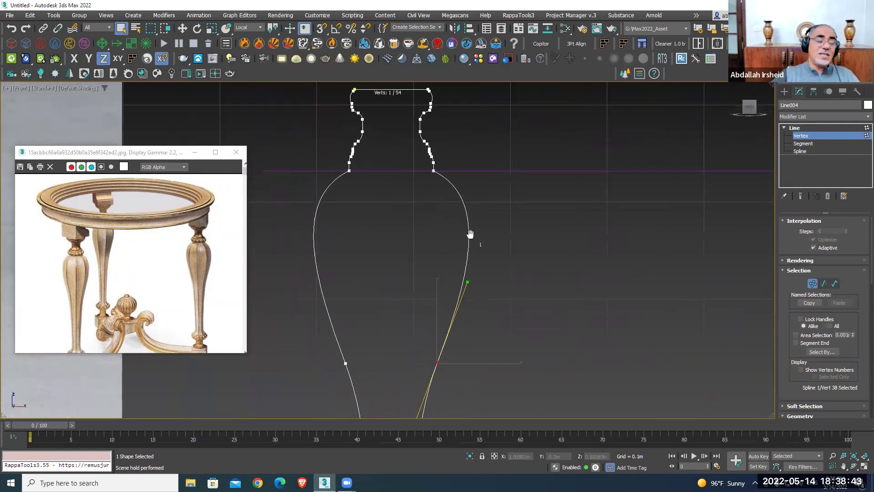
Subdivide the two upper bulb segments twice with Divide
{"action": "left_click", "coordinate": [802, 143]}
{"action": "middle_click_drag", "start_coordinate": [574, 234], "coordinate": [661, 210]}
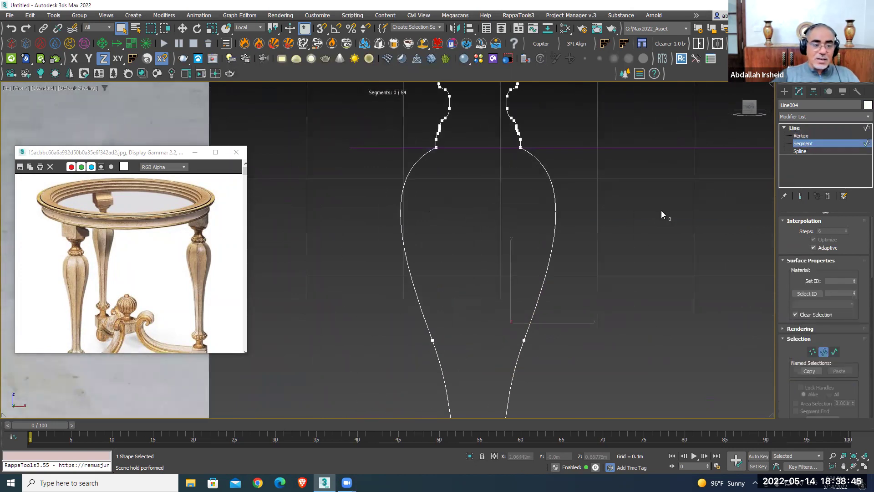
{"action": "left_click_drag", "start_coordinate": [356, 245], "coordinate": [358, 245]}
{"action": "middle_click_drag", "start_coordinate": [541, 392], "coordinate": [552, 312]}
{"action": "scroll", "coordinate": [820, 330], "scroll_direction": "down", "scroll_amount": 3}
{"action": "scroll", "coordinate": [799, 338], "scroll_direction": "down", "scroll_amount": 3}
{"action": "scroll", "coordinate": [803, 347], "scroll_direction": "down", "scroll_amount": 3}
{"action": "scroll", "coordinate": [807, 346], "scroll_direction": "down", "scroll_amount": 2}
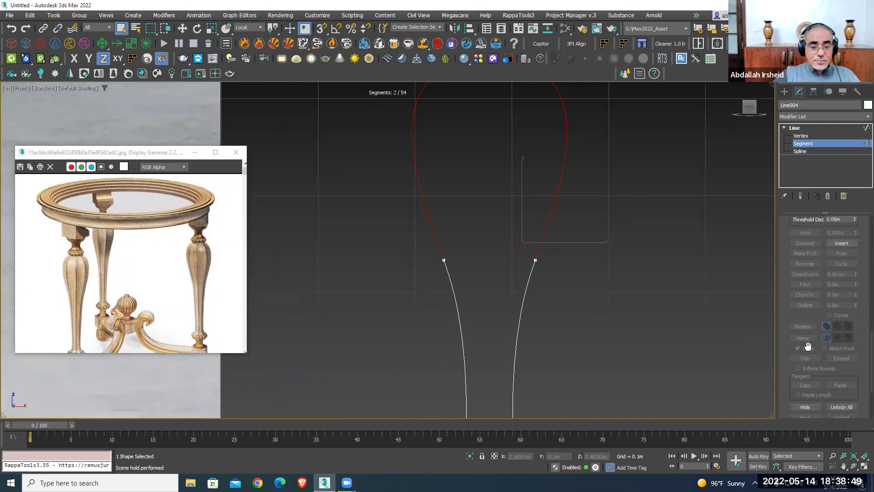
{"action": "scroll", "coordinate": [810, 355], "scroll_direction": "down", "scroll_amount": 2}
{"action": "left_click", "coordinate": [810, 369]}
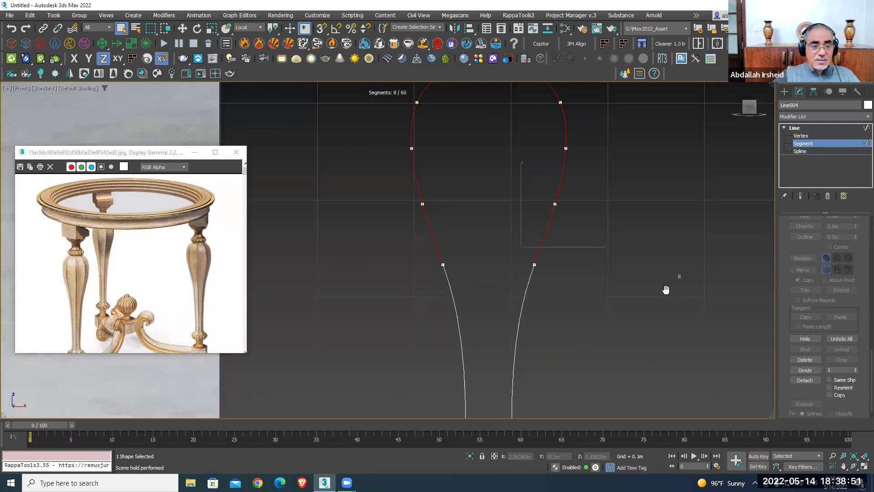
{"action": "middle_click_drag", "start_coordinate": [546, 91], "coordinate": [540, 148]}
{"action": "left_click", "coordinate": [804, 370]}
{"action": "scroll", "coordinate": [620, 244], "scroll_direction": "down", "scroll_amount": 2}
{"action": "scroll", "coordinate": [615, 268], "scroll_direction": "down", "scroll_amount": 3}
Divide the two long lower stem segments, bringing Line004 to 82 vertices, and exit sub-object editing
{"action": "left_click_drag", "start_coordinate": [614, 269], "coordinate": [495, 278]}
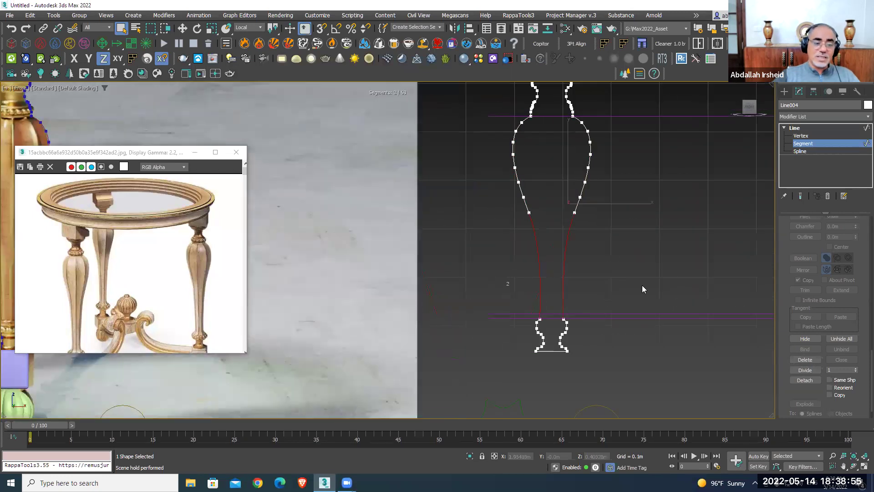
{"action": "left_click", "coordinate": [810, 369]}
{"action": "left_click", "coordinate": [818, 144]}
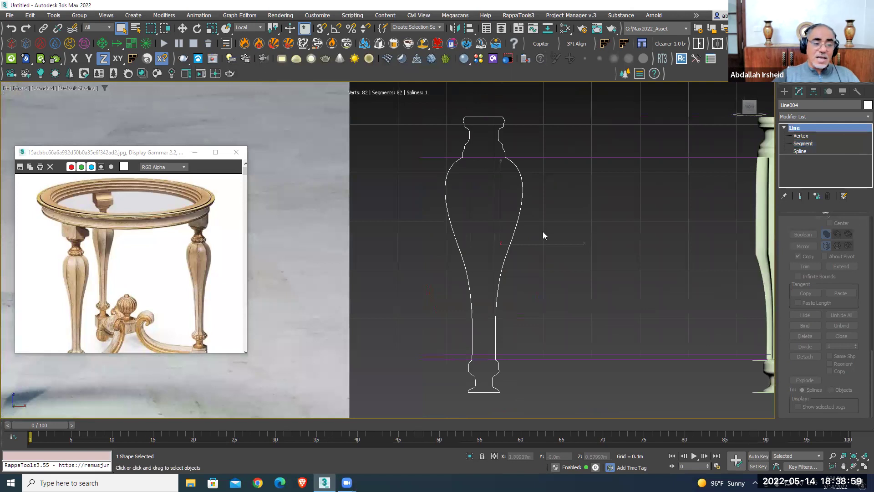
{"action": "scroll", "coordinate": [478, 240], "scroll_direction": "down", "scroll_amount": 2}
Reset Loft002's Fit deformation curve and reapply Line004 as the fit shape, rotated 90° clockwise
{"action": "left_click", "coordinate": [559, 214]}
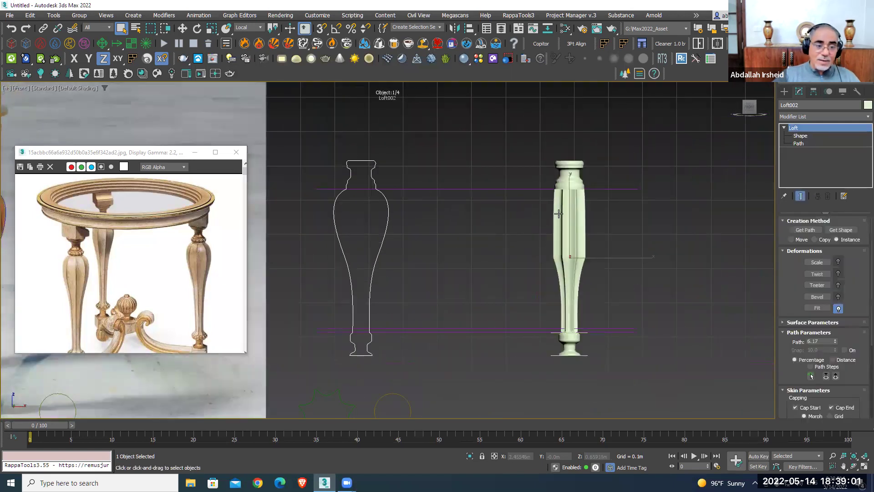
{"action": "left_click", "coordinate": [819, 309]}
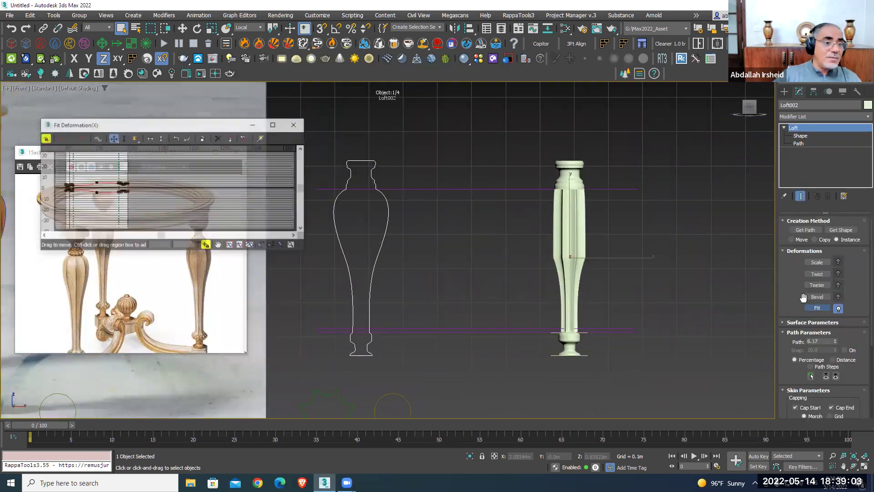
{"action": "left_click", "coordinate": [230, 140]}
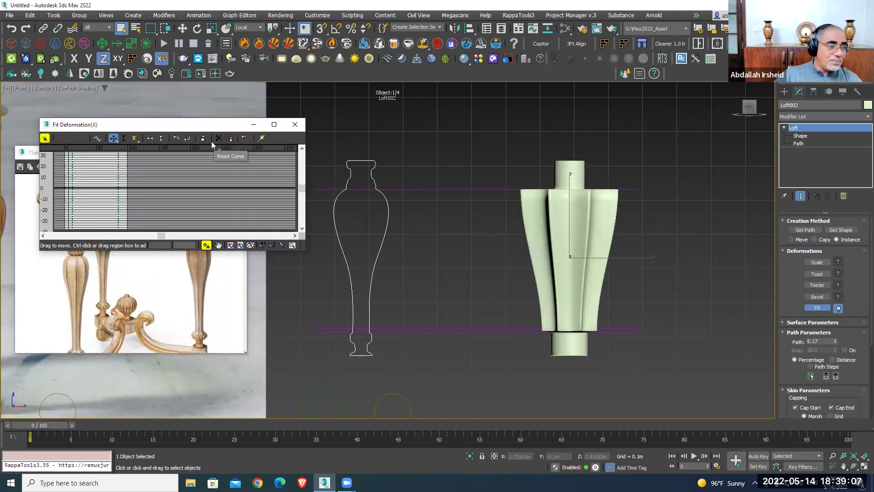
{"action": "left_click", "coordinate": [245, 138]}
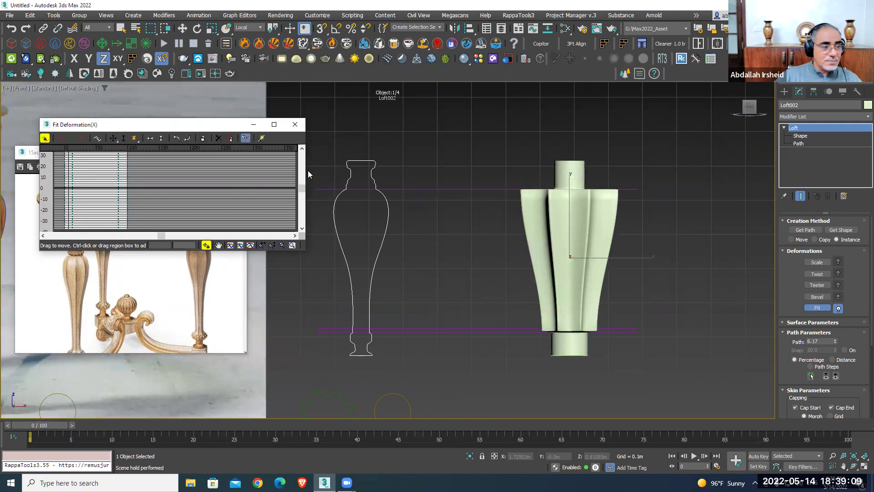
{"action": "left_click", "coordinate": [350, 177]}
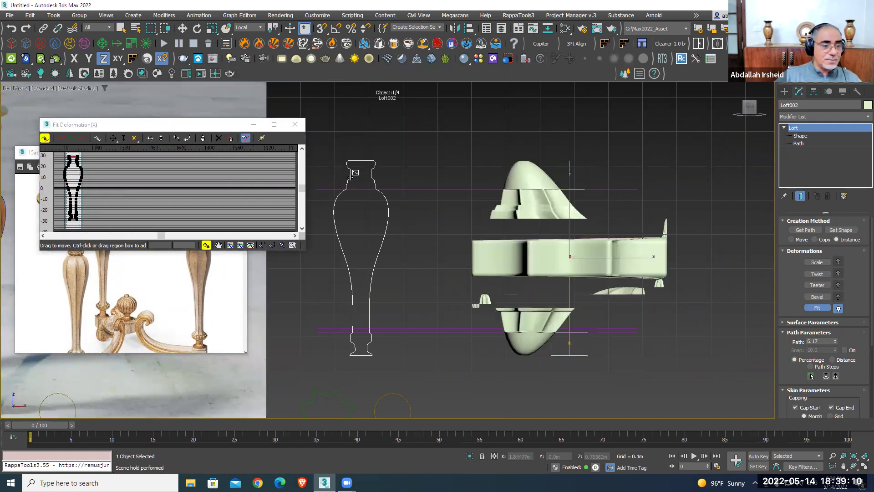
{"action": "left_click", "coordinate": [201, 137]}
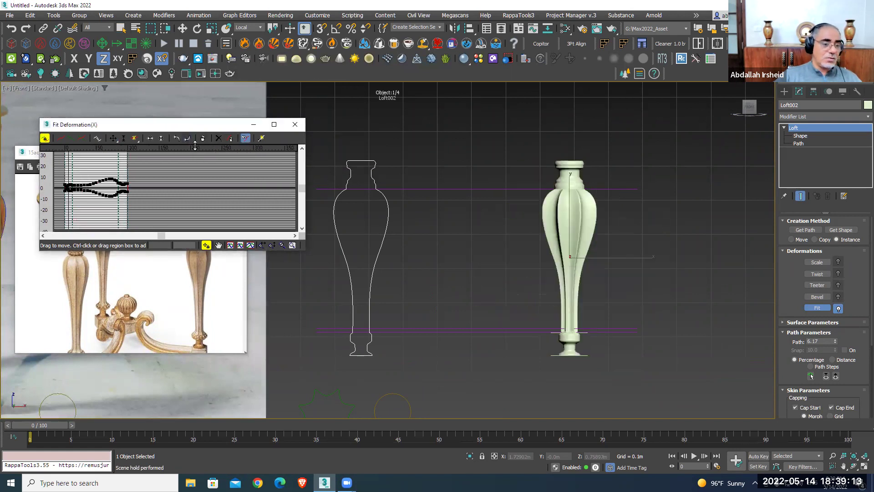
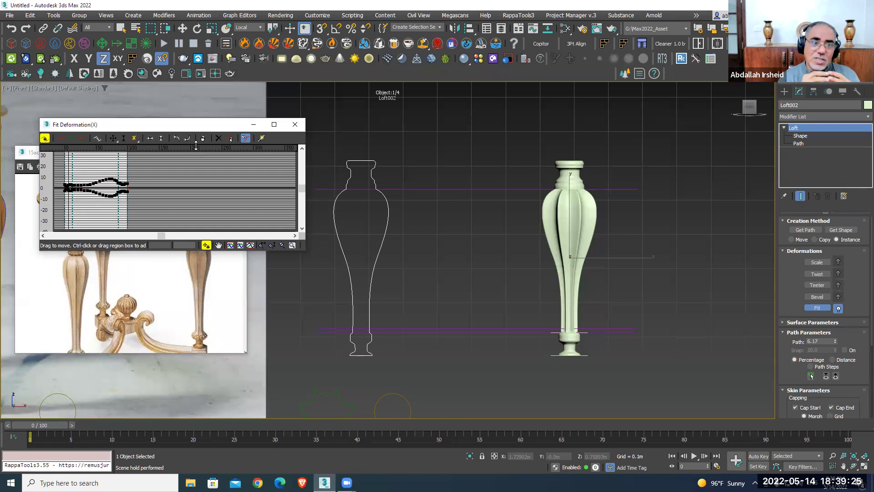
Close the Fit Deformation editor and restore the multi-viewport layout
{"action": "left_click", "coordinate": [295, 124]}
{"action": "scroll", "coordinate": [549, 201], "scroll_direction": "up", "scroll_amount": 3}
{"action": "scroll", "coordinate": [592, 200], "scroll_direction": "up", "scroll_amount": 1}
{"action": "scroll", "coordinate": [622, 201], "scroll_direction": "up", "scroll_amount": 2}
{"action": "key", "text": "alt+w"}
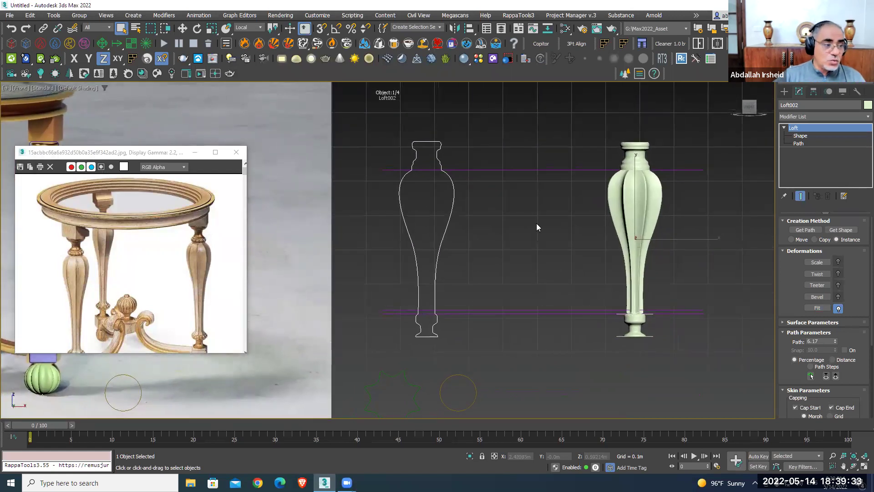
Maximize the reference-photo viewport and zoom and pan to compare the leg loft with the photo
{"action": "key", "text": "alt+w"}
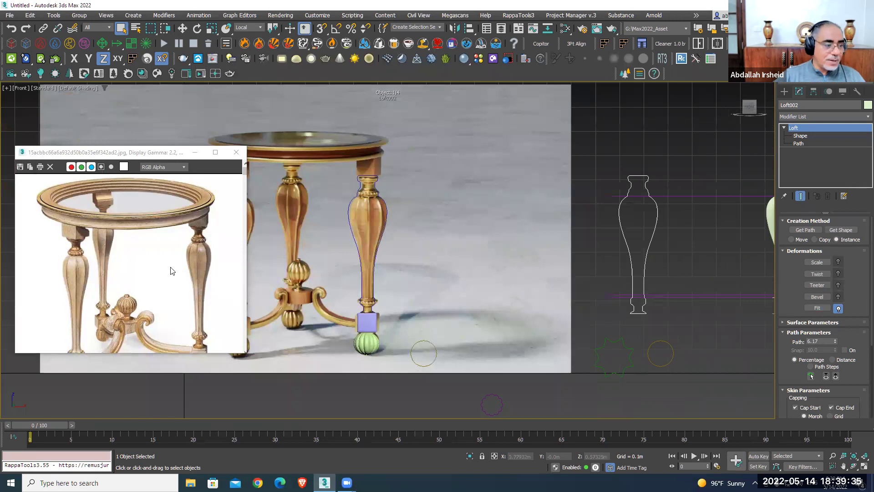
{"action": "scroll", "coordinate": [351, 207], "scroll_direction": "up", "scroll_amount": 3}
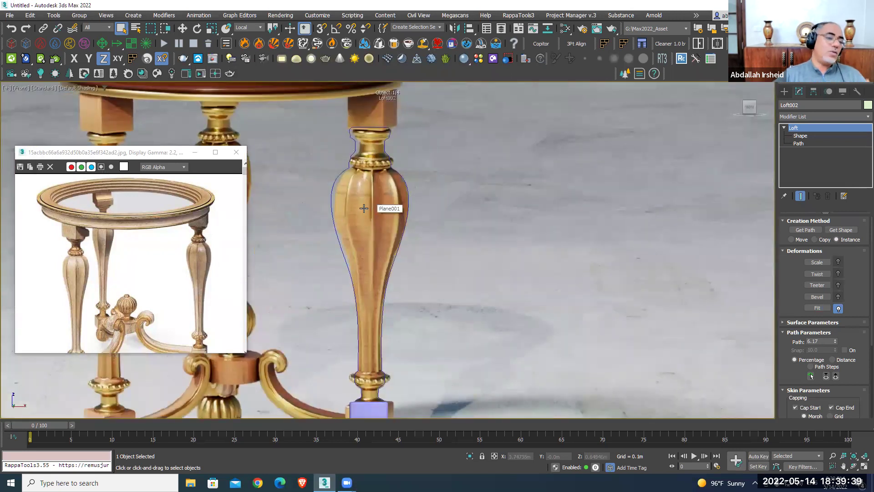
{"action": "scroll", "coordinate": [370, 210], "scroll_direction": "down", "scroll_amount": 2}
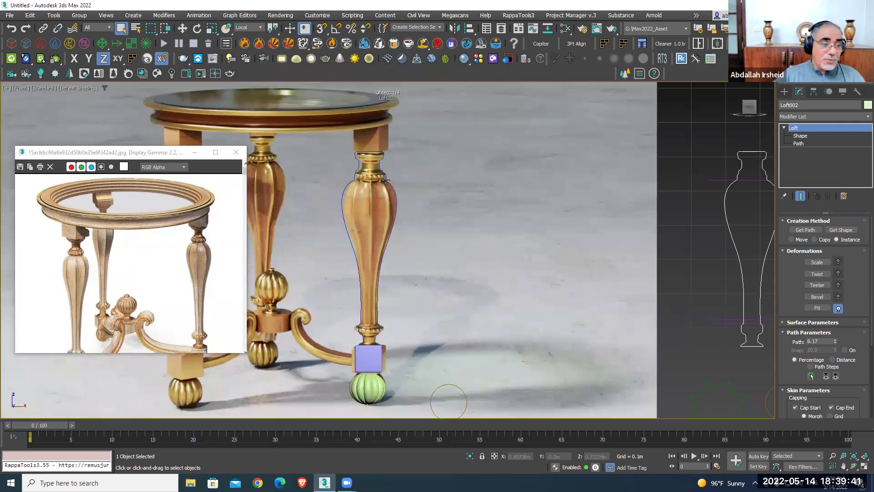
{"action": "scroll", "coordinate": [385, 180], "scroll_direction": "up", "scroll_amount": 3}
{"action": "scroll", "coordinate": [341, 172], "scroll_direction": "up", "scroll_amount": 1}
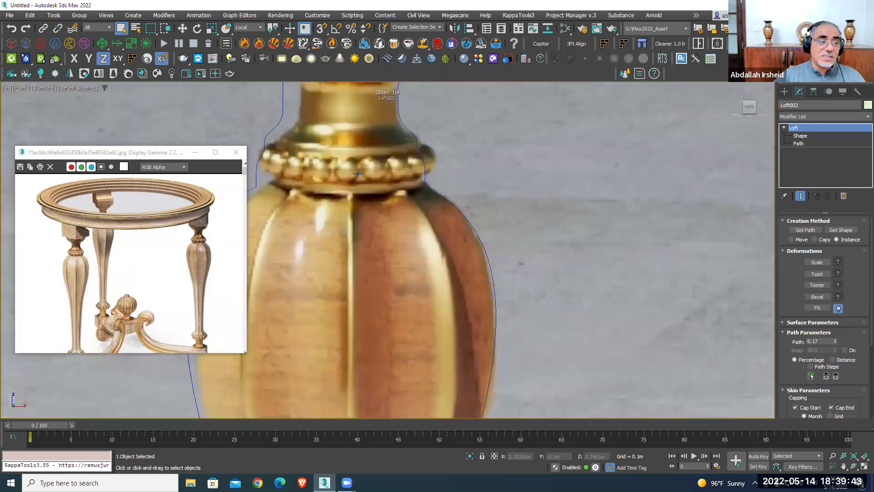
{"action": "scroll", "coordinate": [357, 173], "scroll_direction": "down", "scroll_amount": 3}
{"action": "scroll", "coordinate": [575, 248], "scroll_direction": "down", "scroll_amount": 1}
{"action": "scroll", "coordinate": [620, 247], "scroll_direction": "up", "scroll_amount": 1}
{"action": "scroll", "coordinate": [402, 210], "scroll_direction": "up", "scroll_amount": 2}
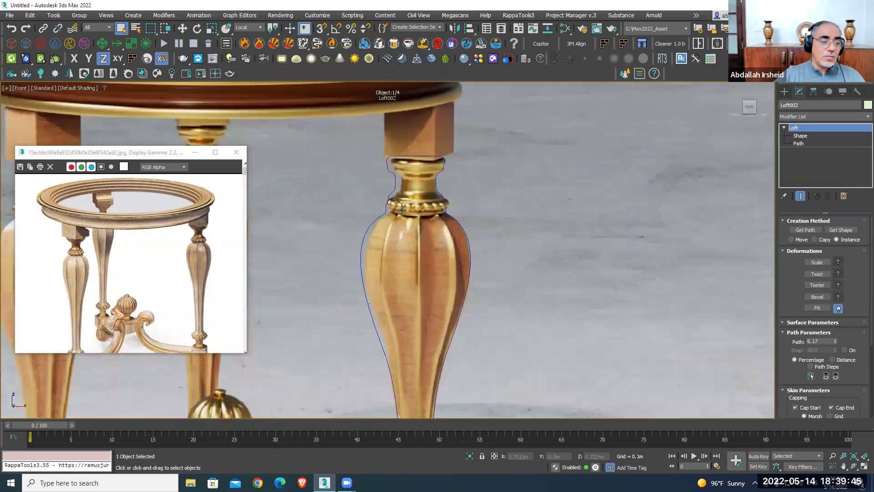
{"action": "scroll", "coordinate": [402, 210], "scroll_direction": "up", "scroll_amount": 1}
{"action": "scroll", "coordinate": [410, 160], "scroll_direction": "up", "scroll_amount": 1}
{"action": "scroll", "coordinate": [478, 205], "scroll_direction": "up", "scroll_amount": 1}
{"action": "scroll", "coordinate": [540, 215], "scroll_direction": "up", "scroll_amount": 1}
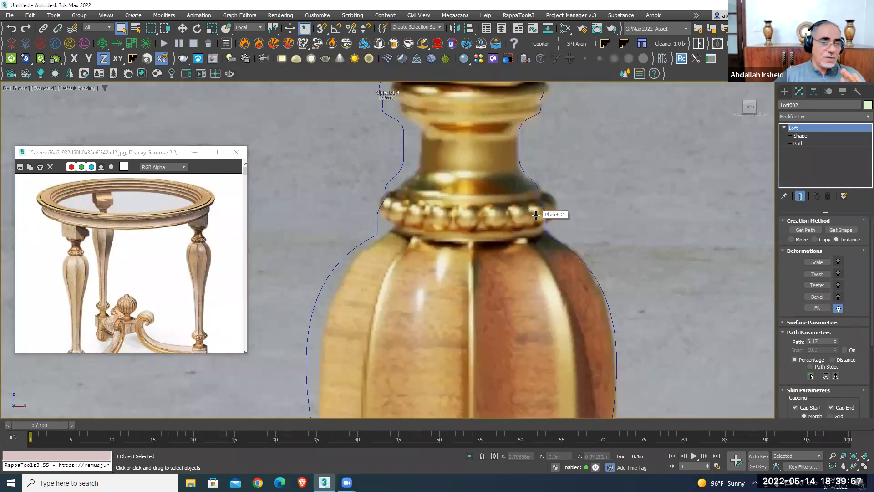
{"action": "scroll", "coordinate": [536, 215], "scroll_direction": "down", "scroll_amount": 5}
{"action": "scroll", "coordinate": [385, 215], "scroll_direction": "up", "scroll_amount": 5}
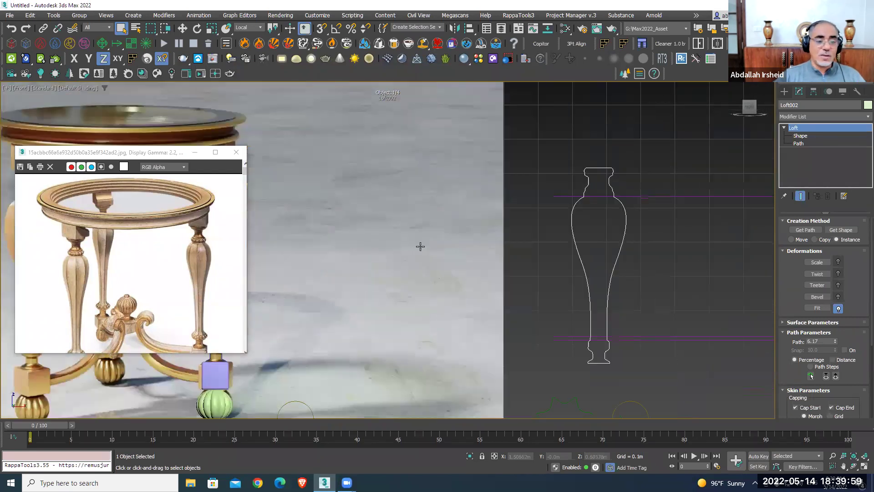
{"action": "middle_click_drag", "start_coordinate": [614, 211], "coordinate": [258, 235]}
{"action": "scroll", "coordinate": [481, 219], "scroll_direction": "up", "scroll_amount": 2}
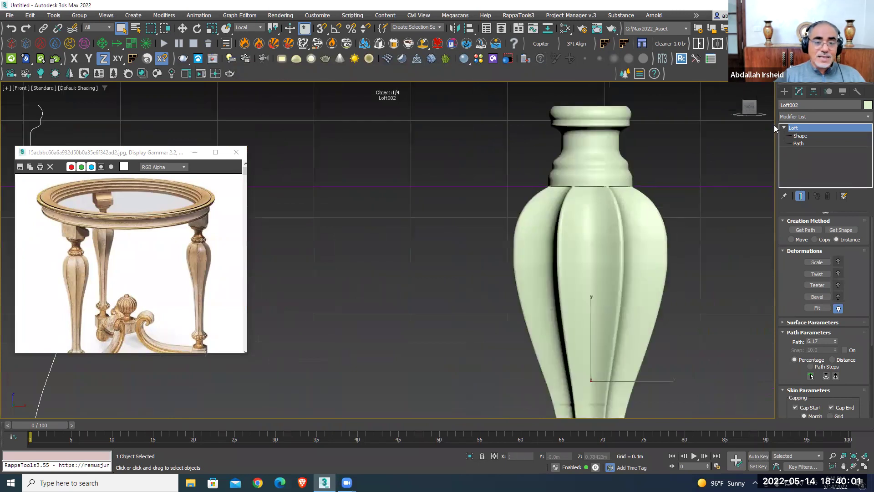
Create a small Standard Primitives sphere beside the leg's neck and nudge it upward
{"action": "left_click", "coordinate": [784, 91]}
{"action": "left_click", "coordinate": [803, 119]}
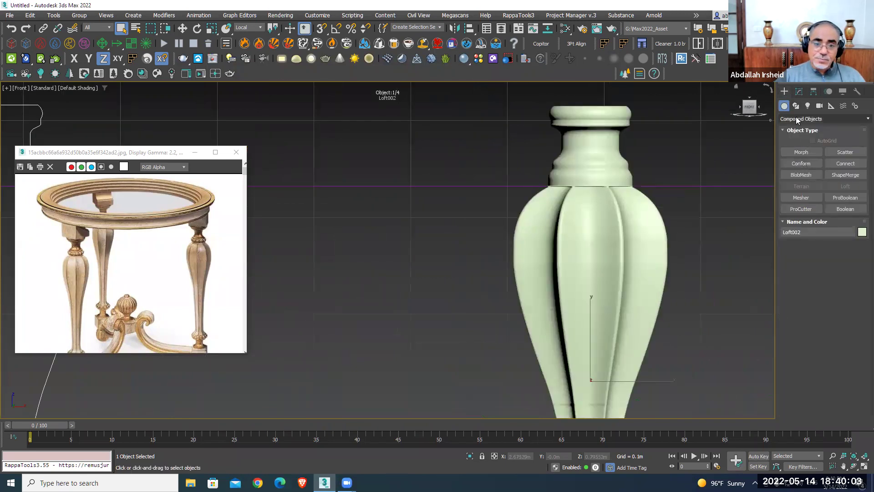
{"action": "left_click", "coordinate": [798, 125]}
{"action": "left_click", "coordinate": [801, 163]}
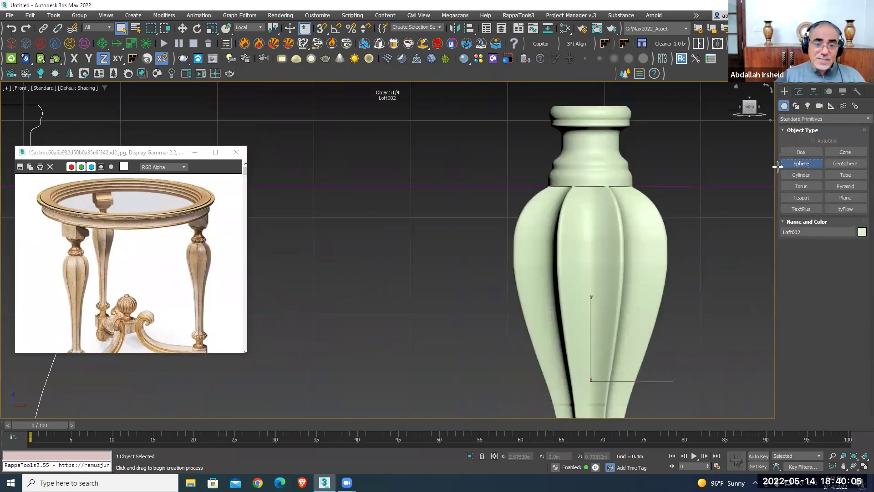
{"action": "scroll", "coordinate": [637, 183], "scroll_direction": "up", "scroll_amount": 2}
{"action": "left_click", "coordinate": [637, 183]}
{"action": "left_click_drag", "start_coordinate": [637, 183], "coordinate": [656, 178]}
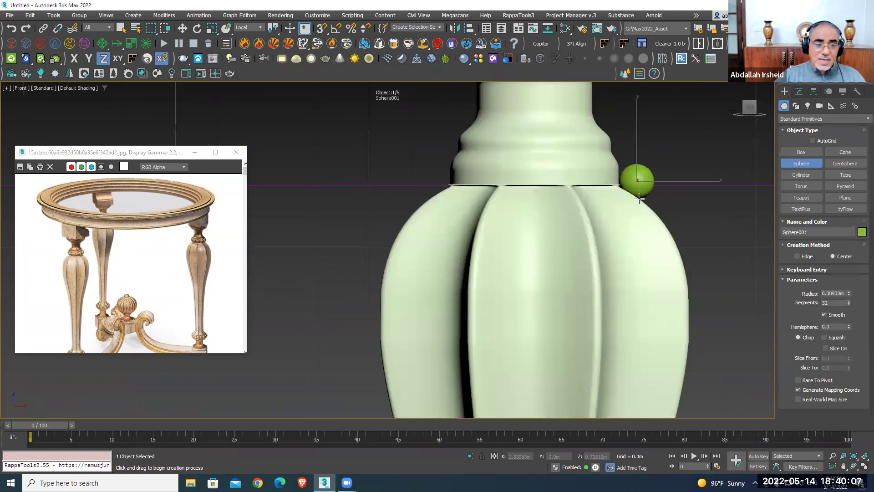
{"action": "right_click", "coordinate": [658, 176]}
{"action": "left_click", "coordinate": [671, 179]}
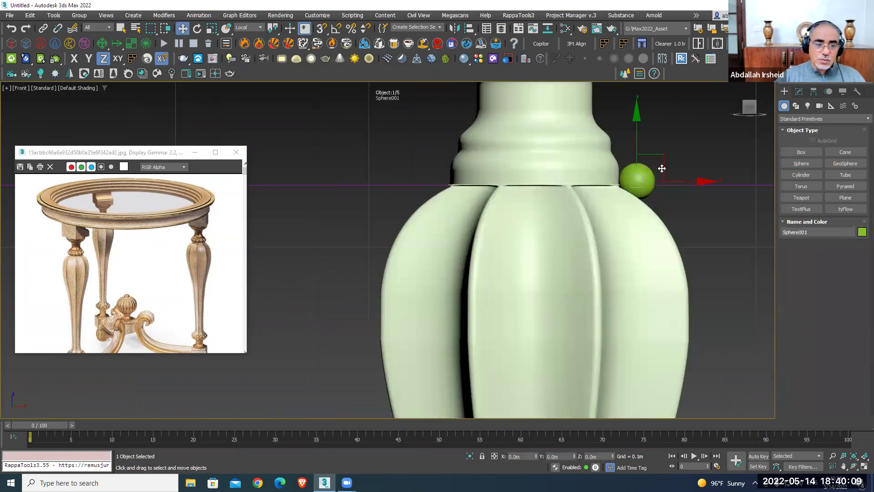
{"action": "left_click_drag", "start_coordinate": [644, 174], "coordinate": [649, 165]}
Shift-drag an Instance copy of the sphere onto the reference photo's leg collar
{"action": "scroll", "coordinate": [660, 173], "scroll_direction": "down", "scroll_amount": 2}
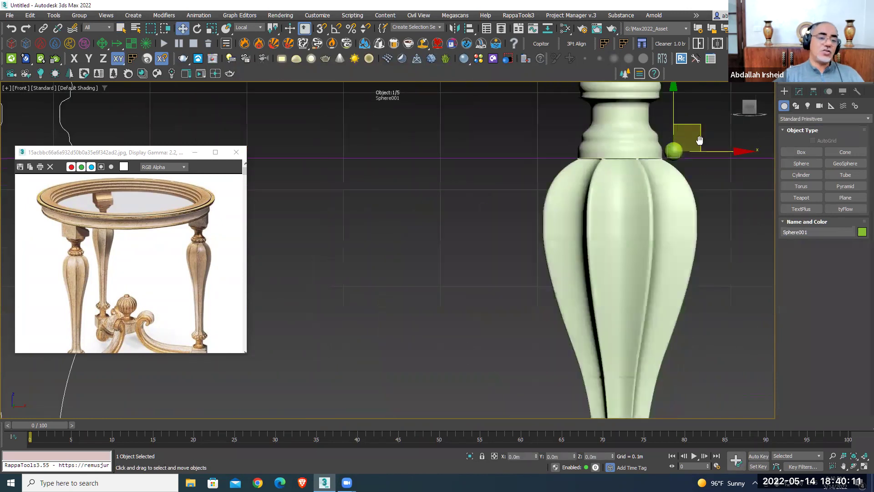
{"action": "scroll", "coordinate": [628, 214], "scroll_direction": "down", "scroll_amount": 2}
{"action": "scroll", "coordinate": [608, 235], "scroll_direction": "down", "scroll_amount": 1}
{"action": "scroll", "coordinate": [635, 219], "scroll_direction": "down", "scroll_amount": 2}
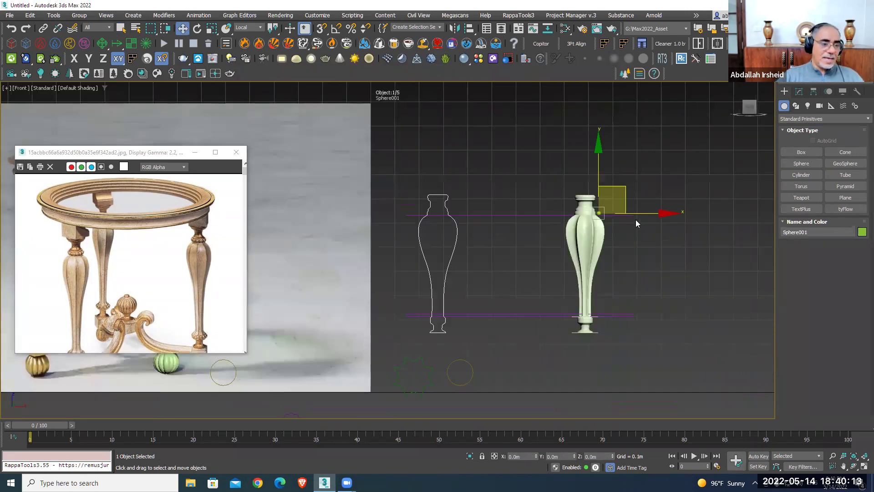
{"action": "scroll", "coordinate": [635, 220], "scroll_direction": "down", "scroll_amount": 2}
{"action": "left_click_drag", "start_coordinate": [713, 201], "coordinate": [267, 201], "text": "shift"}
{"action": "left_click", "coordinate": [406, 226]}
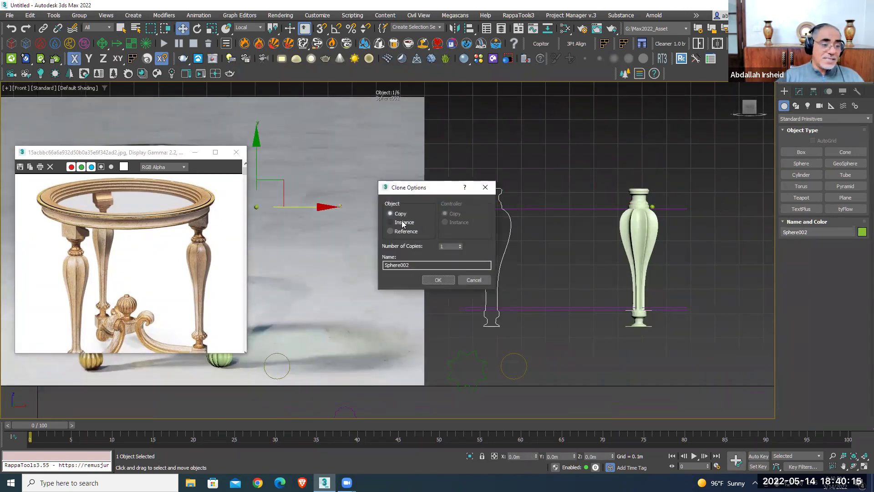
{"action": "left_click", "coordinate": [439, 283]}
{"action": "scroll", "coordinate": [619, 218], "scroll_direction": "up", "scroll_amount": 3}
{"action": "mouse_move", "coordinate": [513, 195]}
{"action": "left_mouse_down"}
{"action": "mouse_move", "coordinate": [447, 194]}
{"action": "mouse_move", "coordinate": [501, 206]}
{"action": "left_mouse_up"}
{"action": "scroll", "coordinate": [447, 193], "scroll_direction": "up", "scroll_amount": 3}
Shrink the bead radius to about 0.0069m and slide it left along the bead ring
{"action": "left_click", "coordinate": [799, 92]}
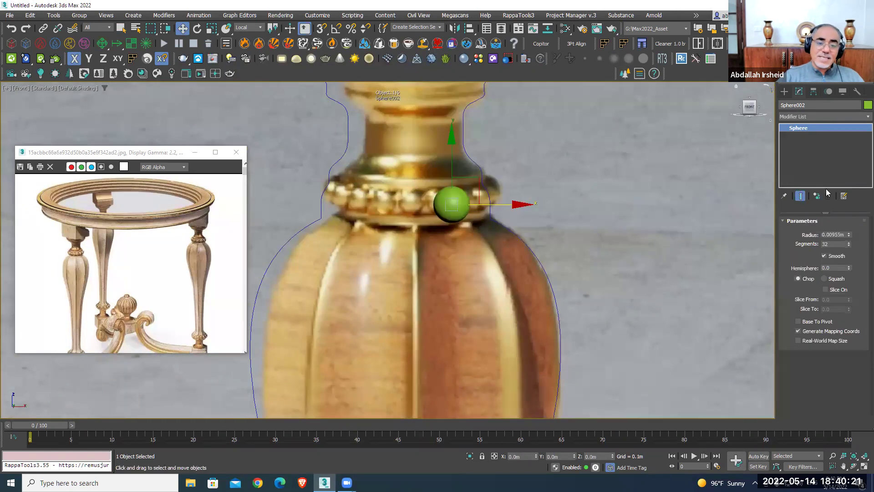
{"action": "left_click_drag", "start_coordinate": [849, 235], "coordinate": [848, 246]}
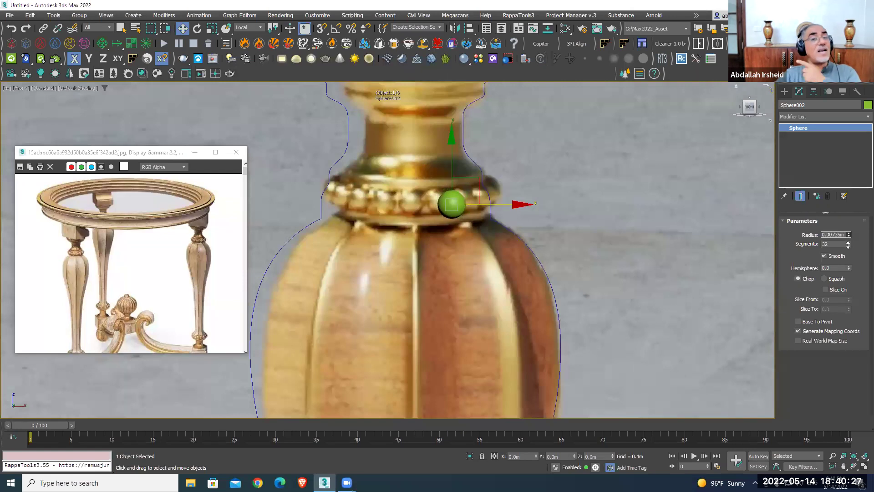
{"action": "left_click_drag", "start_coordinate": [848, 244], "coordinate": [847, 247]}
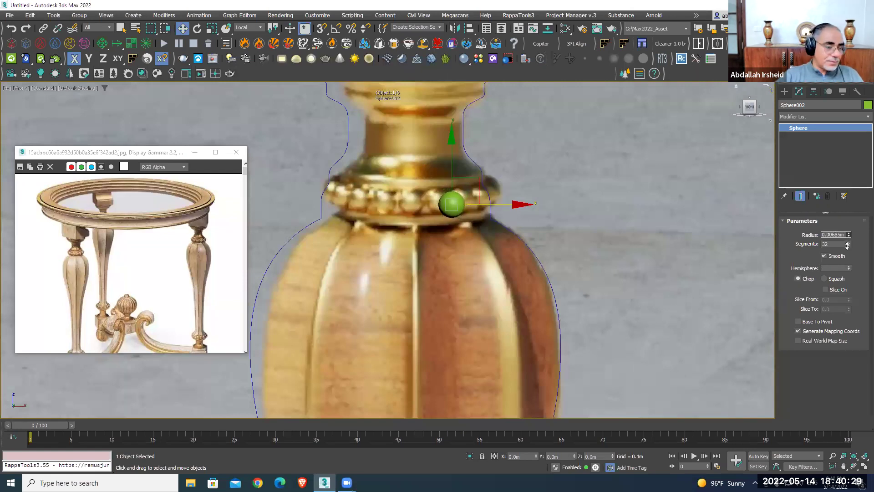
{"action": "left_click_drag", "start_coordinate": [497, 207], "coordinate": [458, 201]}
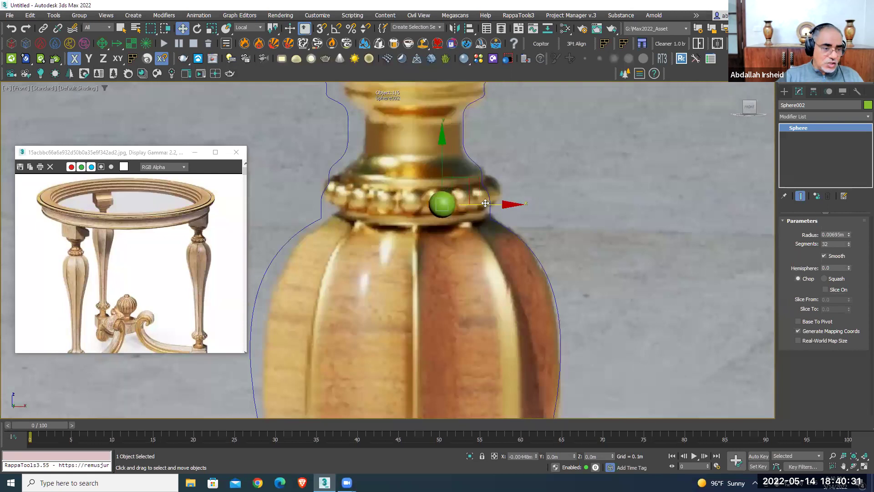
{"action": "left_click", "coordinate": [459, 203]}
{"action": "scroll", "coordinate": [463, 227], "scroll_direction": "down", "scroll_amount": 5}
{"action": "scroll", "coordinate": [464, 226], "scroll_direction": "down", "scroll_amount": 5}
Select the original sphere and move it inward along X onto the leg neck
{"action": "middle_click_drag", "start_coordinate": [526, 228], "coordinate": [628, 218]}
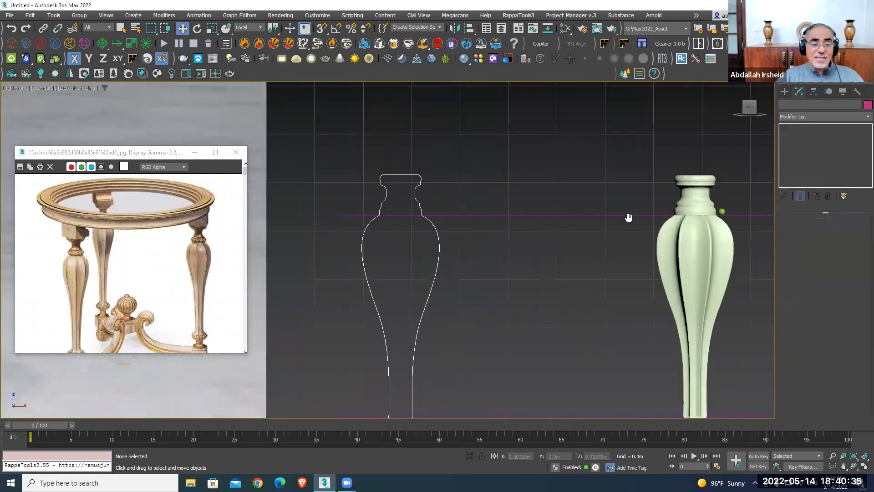
{"action": "scroll", "coordinate": [562, 208], "scroll_direction": "up", "scroll_amount": 8}
{"action": "left_click", "coordinate": [502, 218]}
{"action": "scroll", "coordinate": [527, 223], "scroll_direction": "up", "scroll_amount": 3}
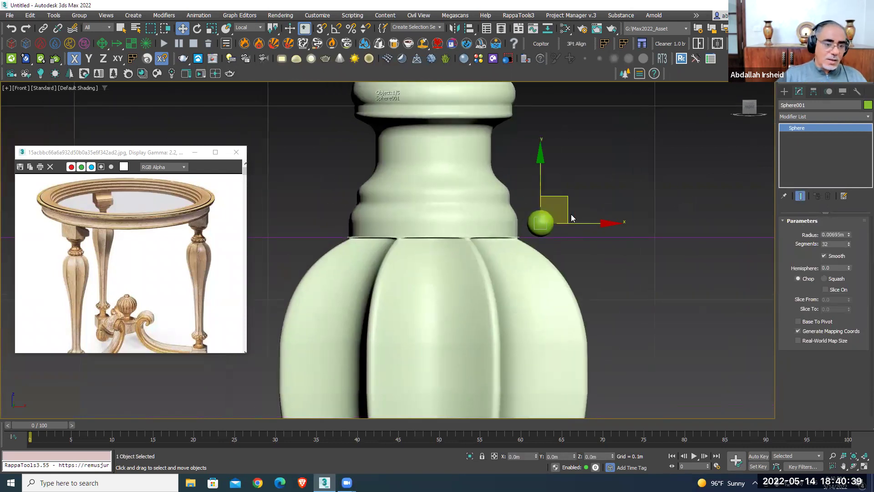
{"action": "left_click_drag", "start_coordinate": [576, 223], "coordinate": [478, 226]}
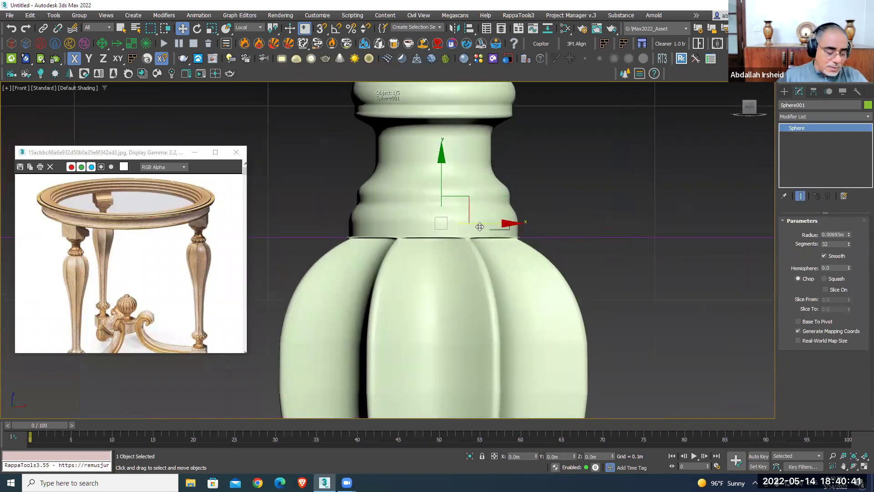
In Perspective view, orbit around the leg and fine-tune the sphere's X position on the neck ring
{"action": "key", "text": "p"}
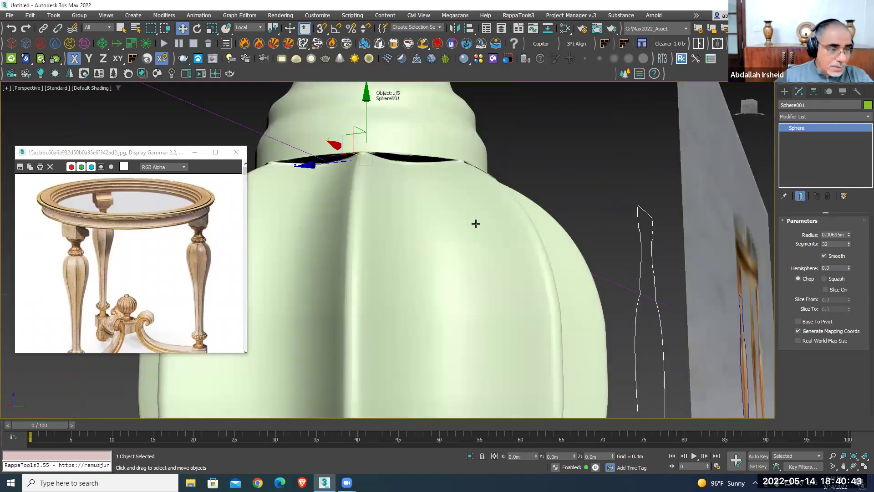
{"action": "mouse_move", "coordinate": [474, 225]}
{"action": "middle_mouse_down", "text": "alt"}
{"action": "mouse_move", "coordinate": [499, 282]}
{"action": "mouse_move", "coordinate": [483, 273]}
{"action": "middle_mouse_up", "text": "alt"}
{"action": "scroll", "coordinate": [482, 273], "scroll_direction": "up", "scroll_amount": 3}
{"action": "left_click_drag", "start_coordinate": [531, 285], "coordinate": [590, 314]}
{"action": "mouse_move", "coordinate": [589, 314]}
{"action": "middle_mouse_down", "text": "alt"}
{"action": "mouse_move", "coordinate": [451, 287]}
{"action": "mouse_move", "coordinate": [495, 266]}
{"action": "middle_mouse_up", "text": "alt"}
{"action": "scroll", "coordinate": [451, 287], "scroll_direction": "down", "scroll_amount": 3}
{"action": "scroll", "coordinate": [451, 287], "scroll_direction": "down", "scroll_amount": 2}
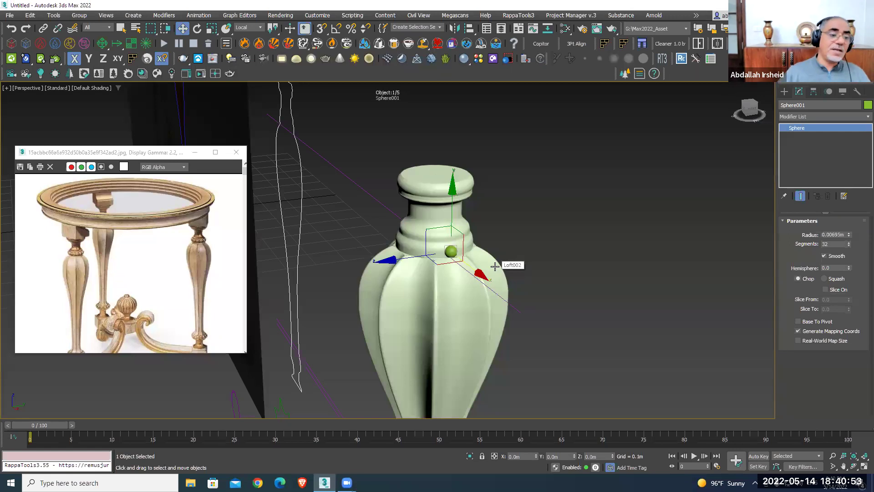
{"action": "mouse_move", "coordinate": [555, 265]}
{"action": "middle_mouse_down", "text": "alt"}
{"action": "mouse_move", "coordinate": [615, 237]}
{"action": "mouse_move", "coordinate": [581, 248]}
{"action": "middle_mouse_up", "text": "alt"}
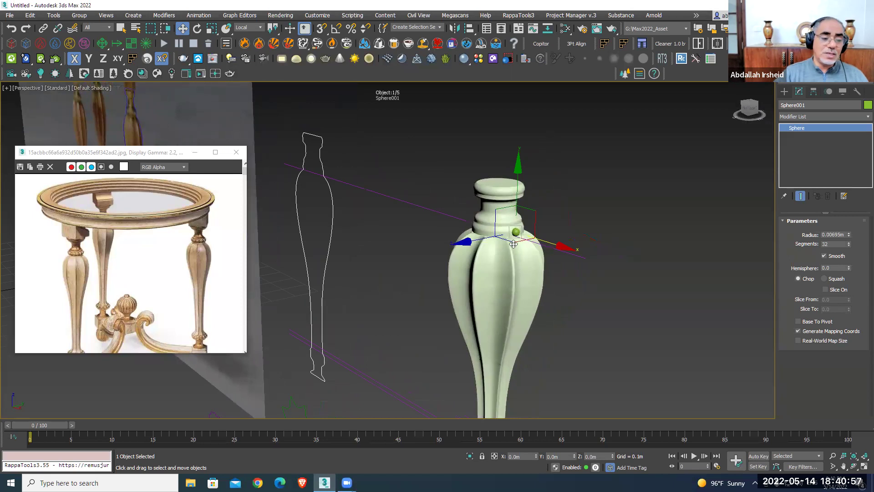
{"action": "scroll", "coordinate": [528, 226], "scroll_direction": "up", "scroll_amount": 2}
{"action": "scroll", "coordinate": [526, 227], "scroll_direction": "up", "scroll_amount": 2}
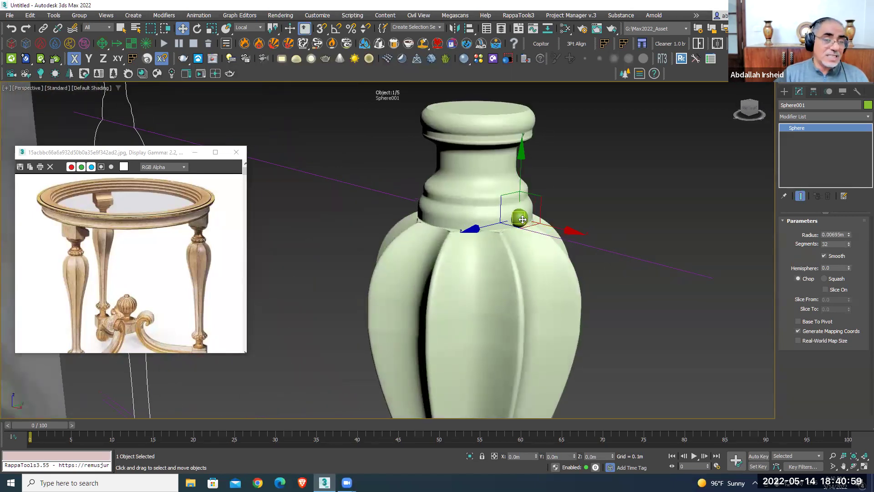
{"action": "scroll", "coordinate": [485, 262], "scroll_direction": "down", "scroll_amount": 2}
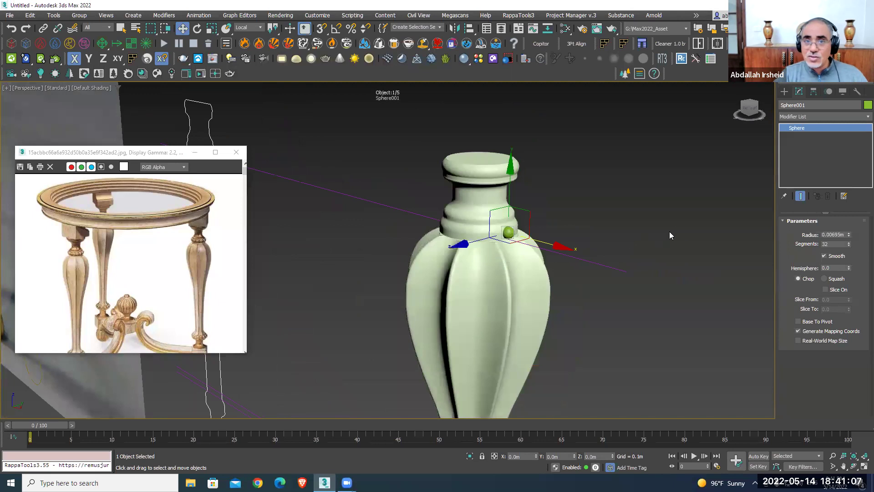
Align the sphere's center to Loft002's center on X, Y and Z
{"action": "right_click", "coordinate": [556, 160]}
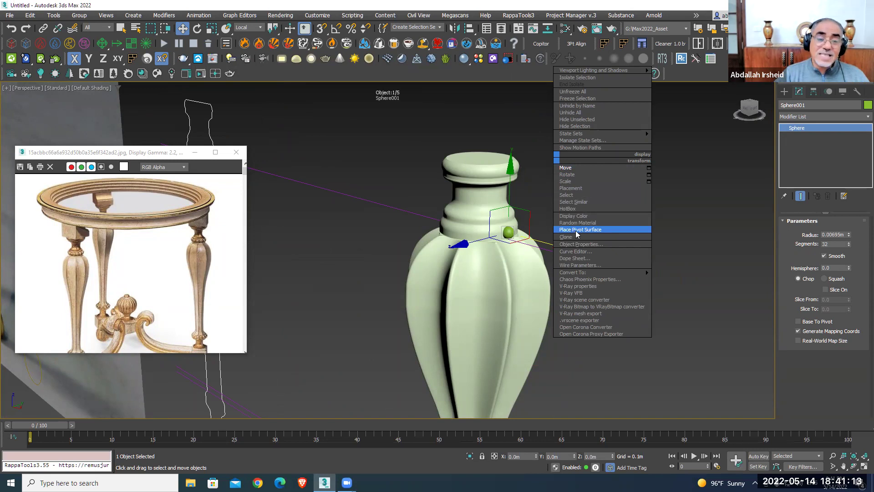
{"action": "left_click", "coordinate": [576, 230]}
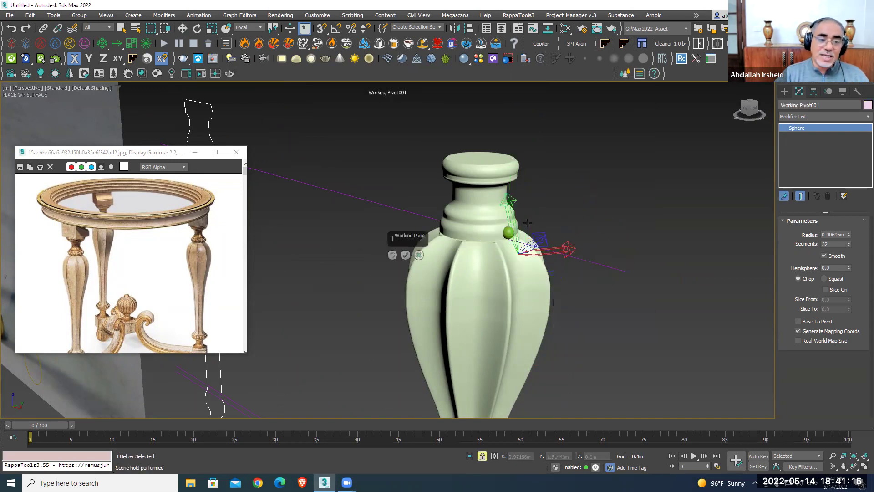
{"action": "left_click", "coordinate": [469, 28]}
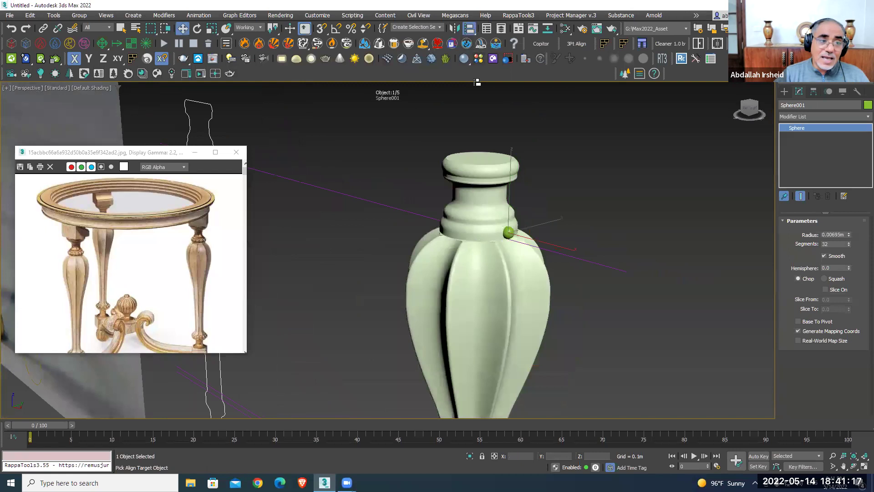
{"action": "left_click", "coordinate": [477, 286]}
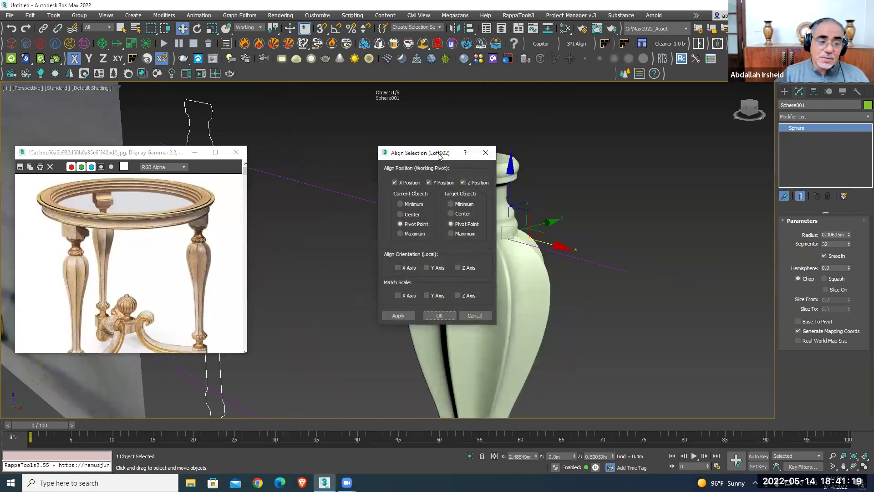
{"action": "left_click_drag", "start_coordinate": [439, 157], "coordinate": [657, 147]}
{"action": "left_click", "coordinate": [629, 206]}
{"action": "left_click", "coordinate": [678, 205]}
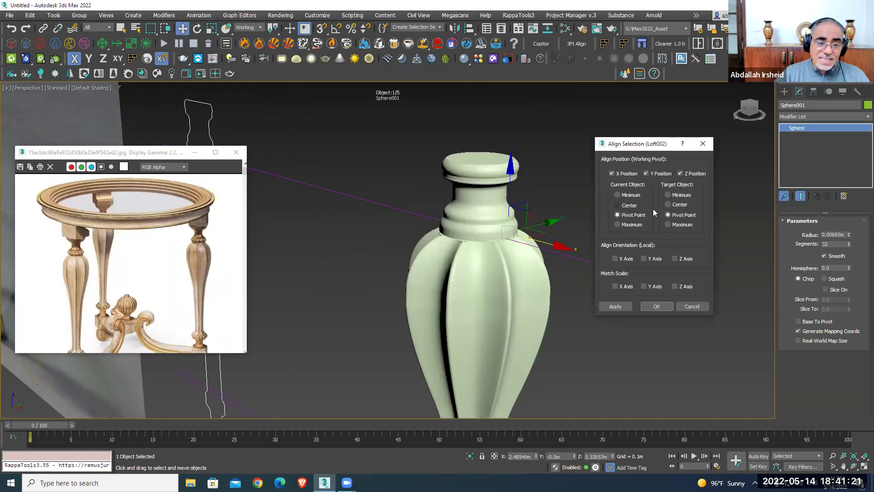
{"action": "left_click", "coordinate": [656, 306]}
Orbit and zoom around the leg to check the sphere at the neck ring
{"action": "mouse_move", "coordinate": [603, 299]}
{"action": "middle_mouse_down", "text": "alt"}
{"action": "mouse_move", "coordinate": [598, 237]}
{"action": "mouse_move", "coordinate": [505, 239]}
{"action": "mouse_move", "coordinate": [564, 240]}
{"action": "mouse_move", "coordinate": [587, 226]}
{"action": "mouse_move", "coordinate": [480, 224]}
{"action": "mouse_move", "coordinate": [651, 220]}
{"action": "middle_mouse_up", "text": "alt"}
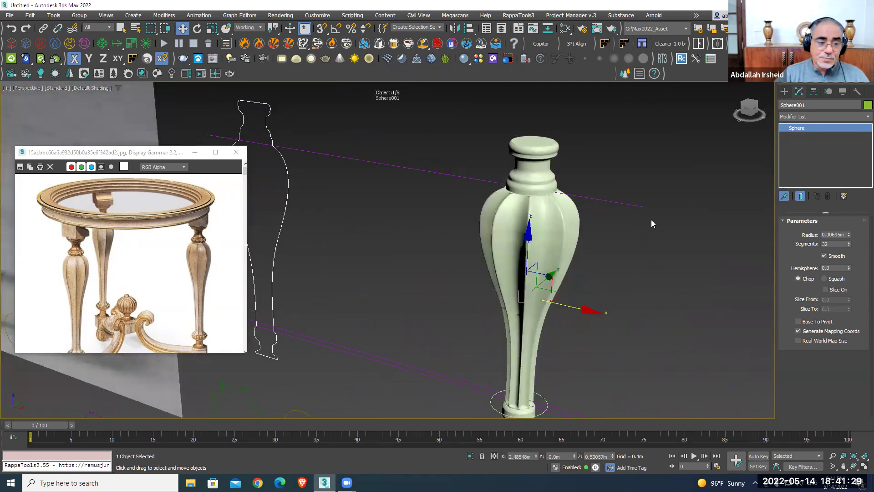
{"action": "scroll", "coordinate": [617, 220], "scroll_direction": "up", "scroll_amount": 2}
{"action": "scroll", "coordinate": [616, 220], "scroll_direction": "up", "scroll_amount": 3}
{"action": "scroll", "coordinate": [480, 256], "scroll_direction": "down", "scroll_amount": 3}
{"action": "scroll", "coordinate": [480, 257], "scroll_direction": "down", "scroll_amount": 2}
{"action": "middle_click_drag", "start_coordinate": [480, 257], "coordinate": [480, 242], "text": "alt"}
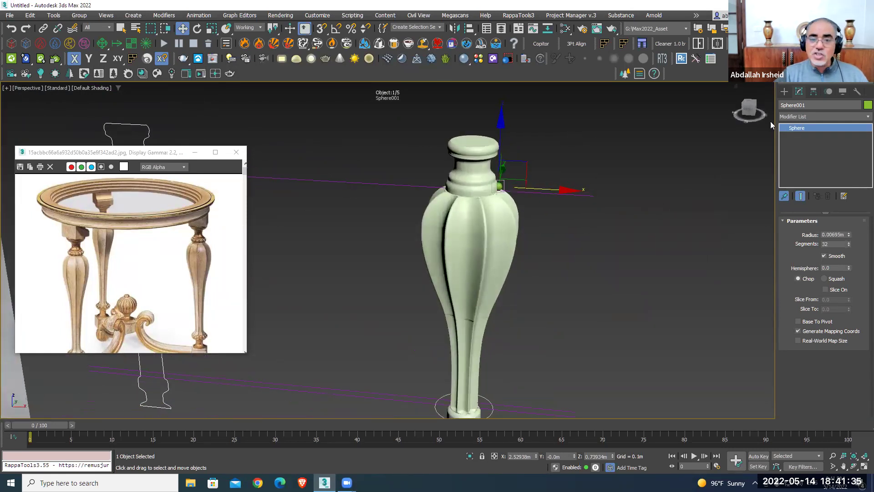
With Affect Pivot Only, align the sphere's pivot to Loft002's center
{"action": "left_click", "coordinate": [815, 91]}
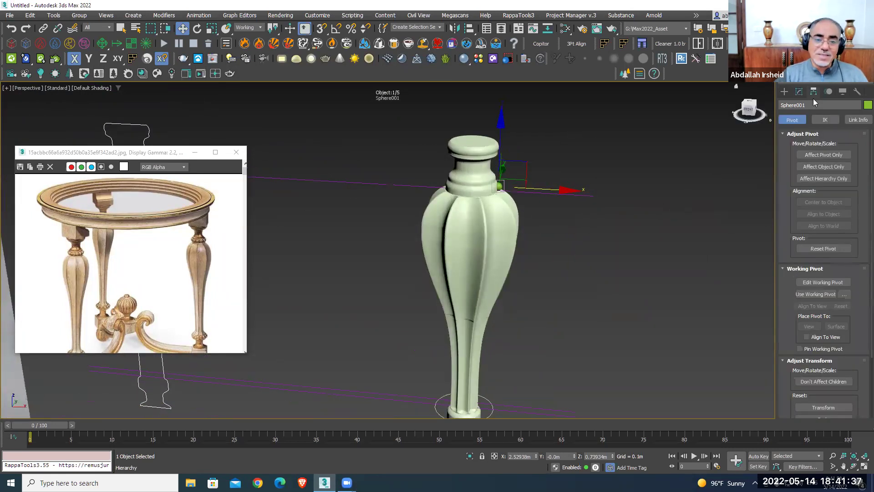
{"action": "left_click", "coordinate": [819, 155]}
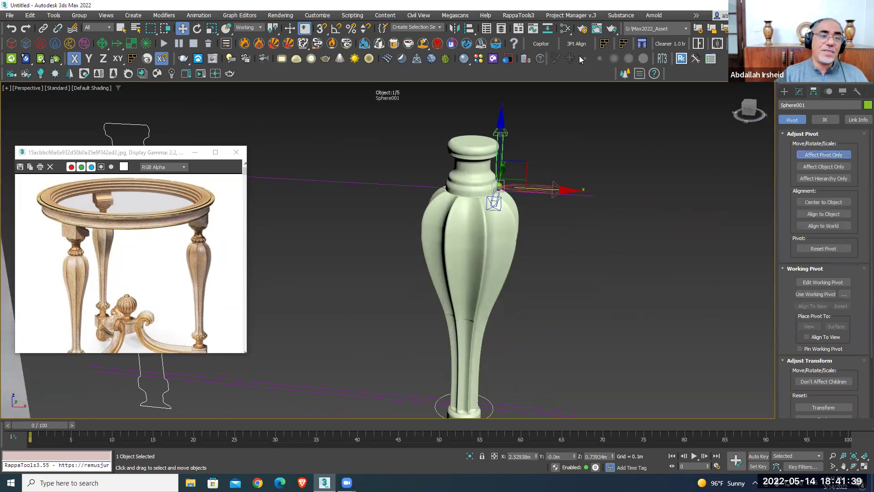
{"action": "left_click", "coordinate": [468, 30]}
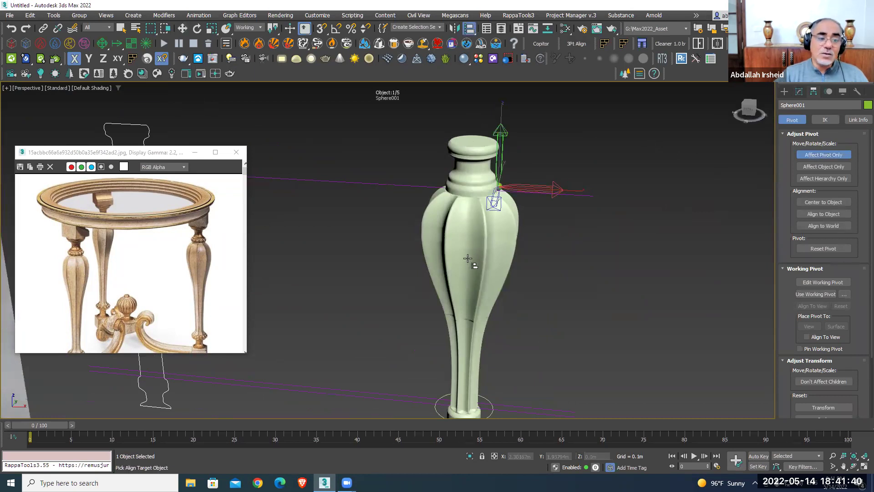
{"action": "left_click", "coordinate": [468, 284]}
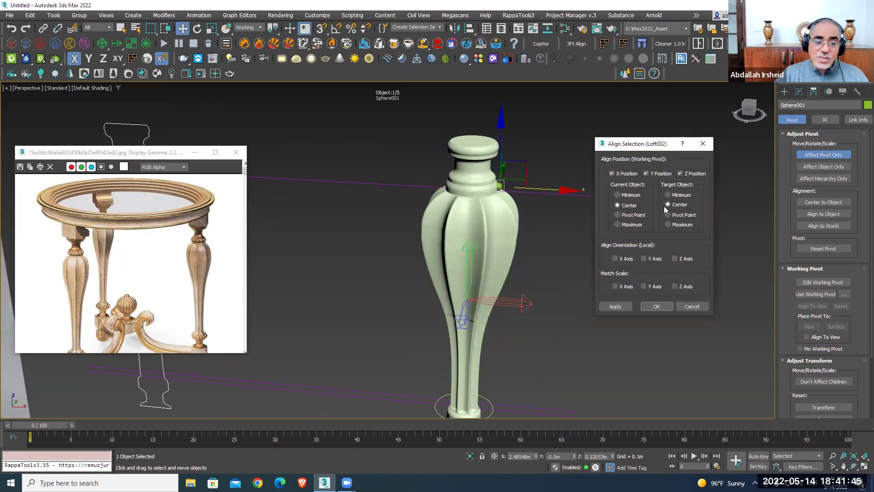
{"action": "left_click", "coordinate": [656, 305]}
{"action": "mouse_move", "coordinate": [653, 301]}
{"action": "middle_mouse_down", "text": "alt"}
{"action": "mouse_move", "coordinate": [619, 298]}
{"action": "mouse_move", "coordinate": [666, 275]}
{"action": "middle_mouse_up", "text": "alt"}
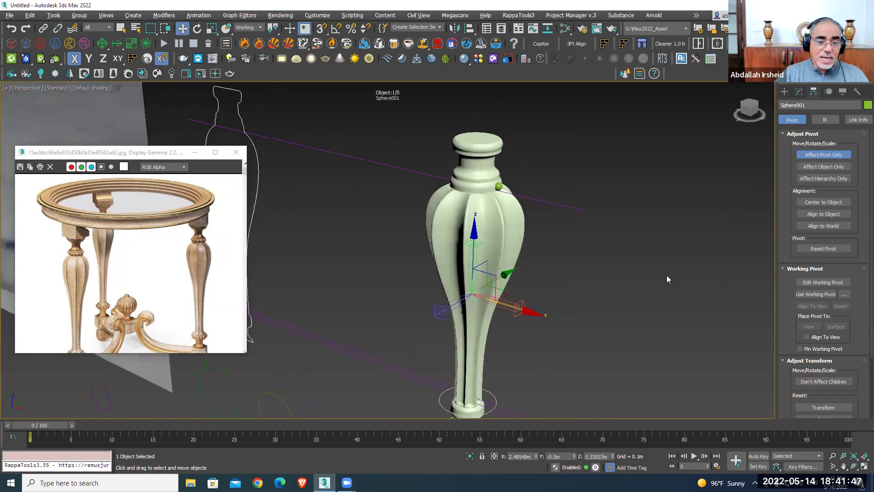
{"action": "left_click", "coordinate": [823, 155]}
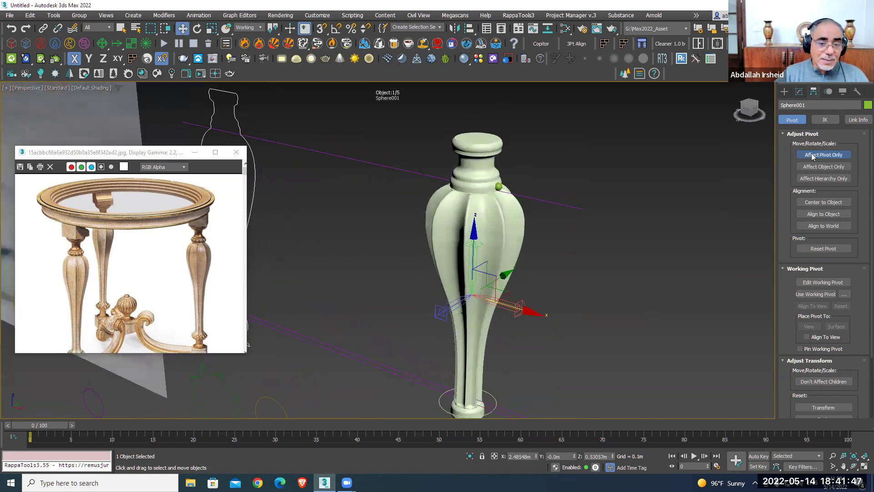
Using Pivot Point Center, rotate the sphere about the leg's axis to about 45° Z
{"action": "left_click", "coordinate": [196, 28]}
{"action": "left_click_drag", "start_coordinate": [273, 28], "coordinate": [273, 58]}
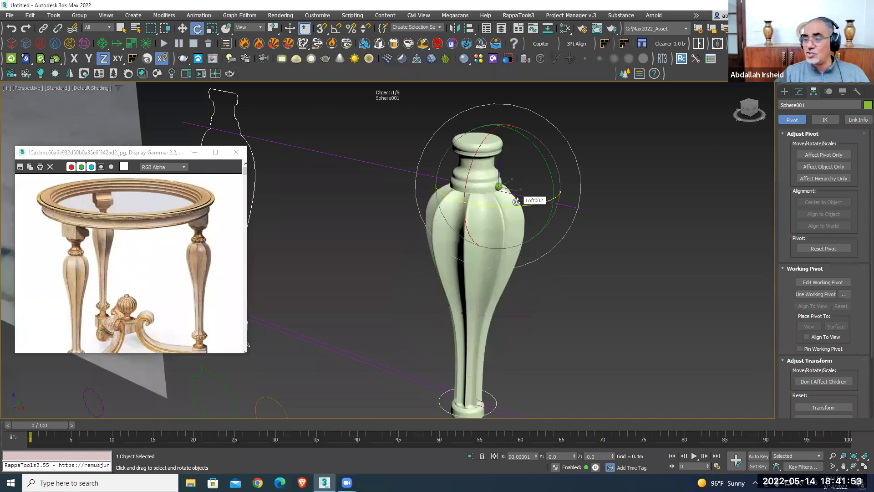
{"action": "left_click_drag", "start_coordinate": [274, 33], "coordinate": [274, 72]}
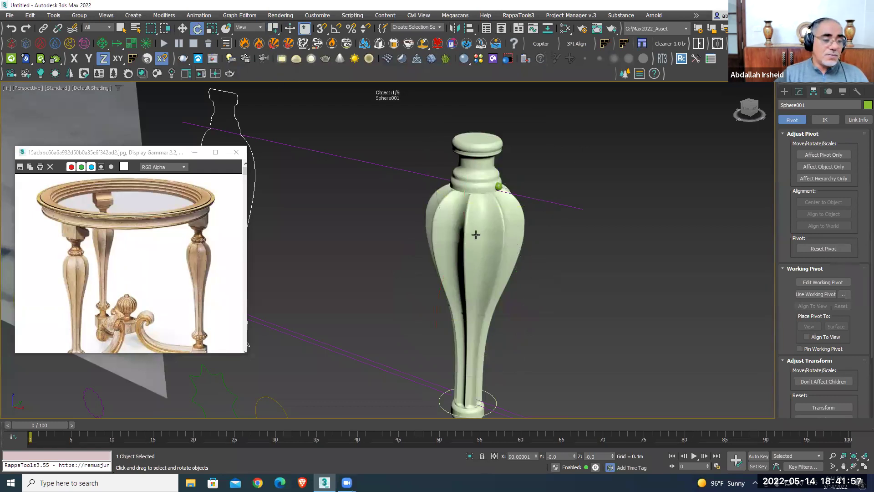
{"action": "left_click", "coordinate": [255, 28]}
{"action": "left_click_drag", "start_coordinate": [276, 28], "coordinate": [274, 70]}
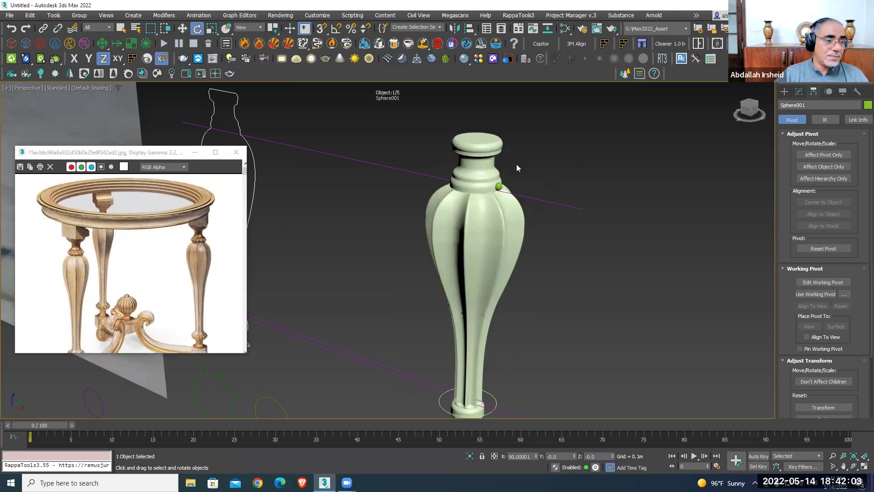
{"action": "scroll", "coordinate": [506, 196], "scroll_direction": "down", "scroll_amount": 4}
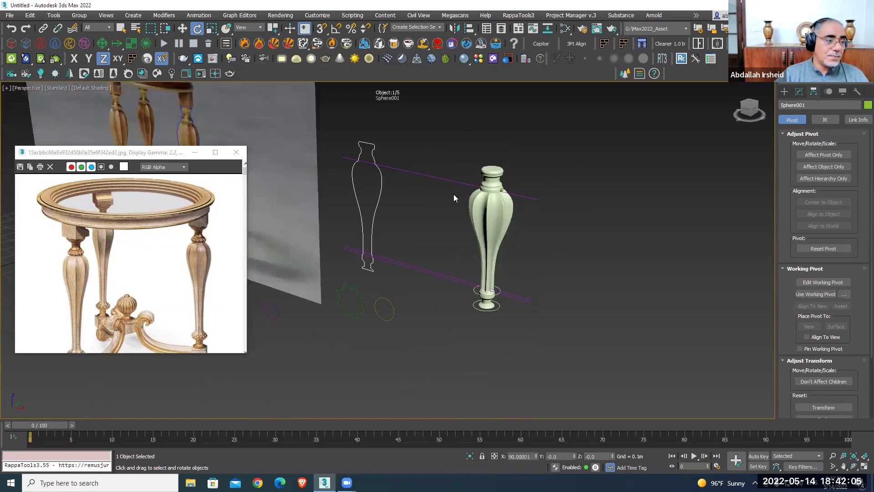
{"action": "left_click_drag", "start_coordinate": [274, 28], "coordinate": [276, 49]}
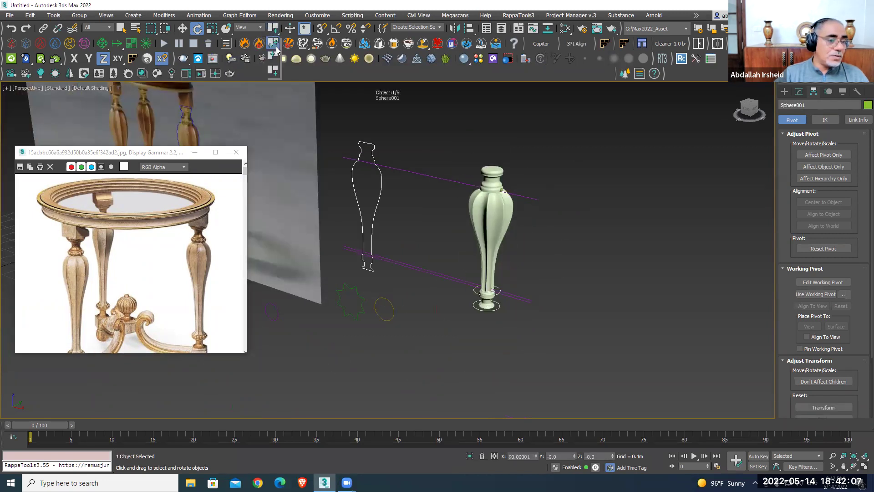
{"action": "scroll", "coordinate": [520, 238], "scroll_direction": "up", "scroll_amount": 4}
{"action": "mouse_move", "coordinate": [498, 244]}
{"action": "left_mouse_down"}
{"action": "mouse_move", "coordinate": [522, 235]}
{"action": "mouse_move", "coordinate": [361, 203]}
{"action": "left_mouse_up"}
{"action": "middle_click_drag", "start_coordinate": [361, 203], "coordinate": [517, 302]}
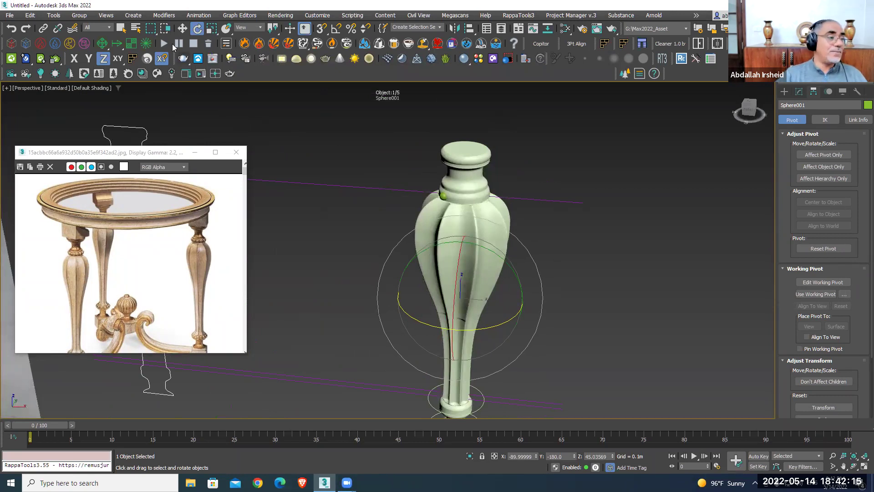
Open the Array tool with preview on, trying a 15° per-copy Z rotation
{"action": "left_click", "coordinate": [53, 17]}
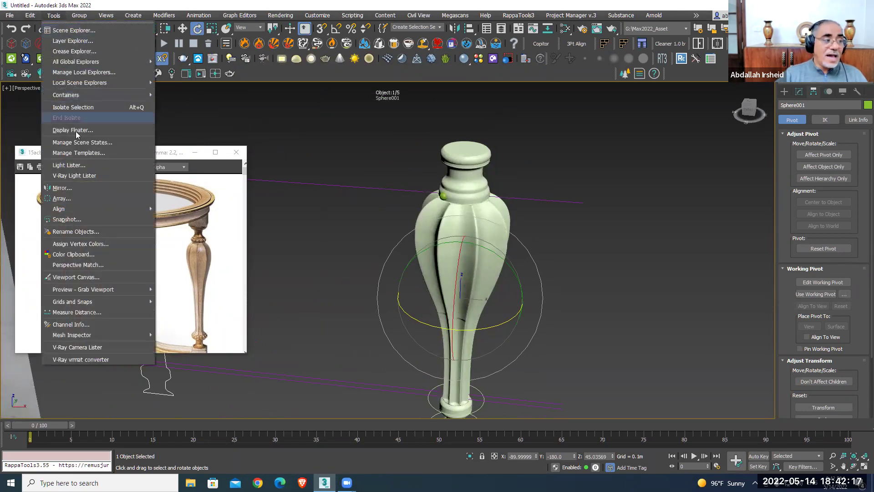
{"action": "left_click", "coordinate": [79, 197]}
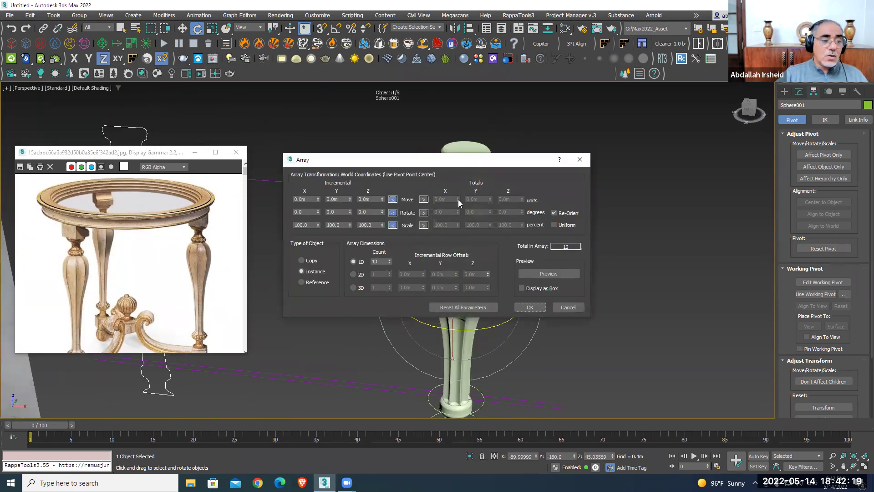
{"action": "left_click_drag", "start_coordinate": [385, 158], "coordinate": [588, 49]}
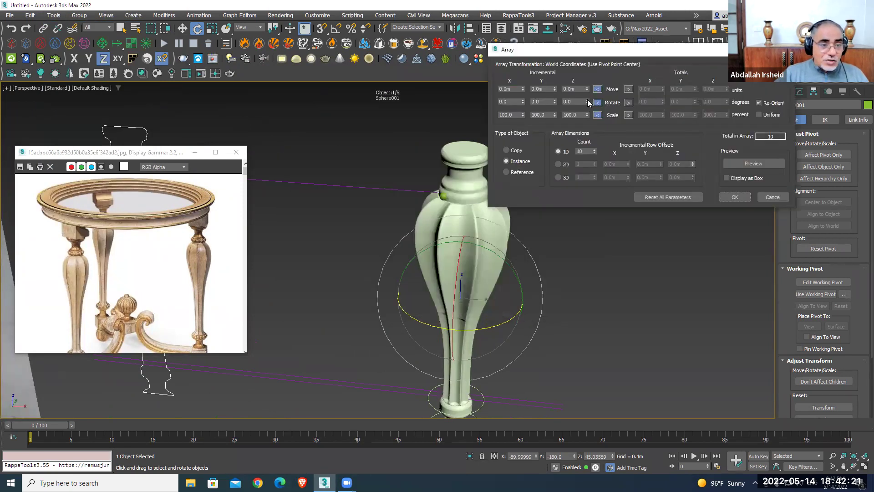
{"action": "left_click", "coordinate": [752, 162]}
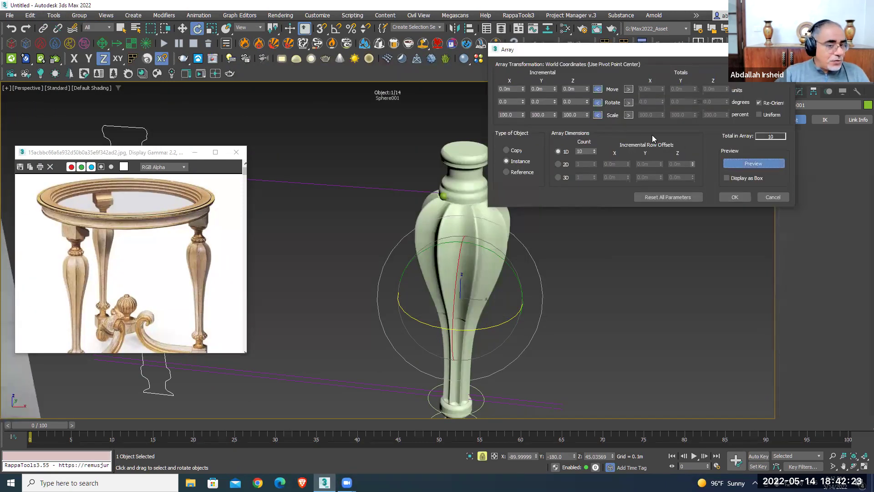
{"action": "left_click_drag", "start_coordinate": [586, 106], "coordinate": [586, 95]}
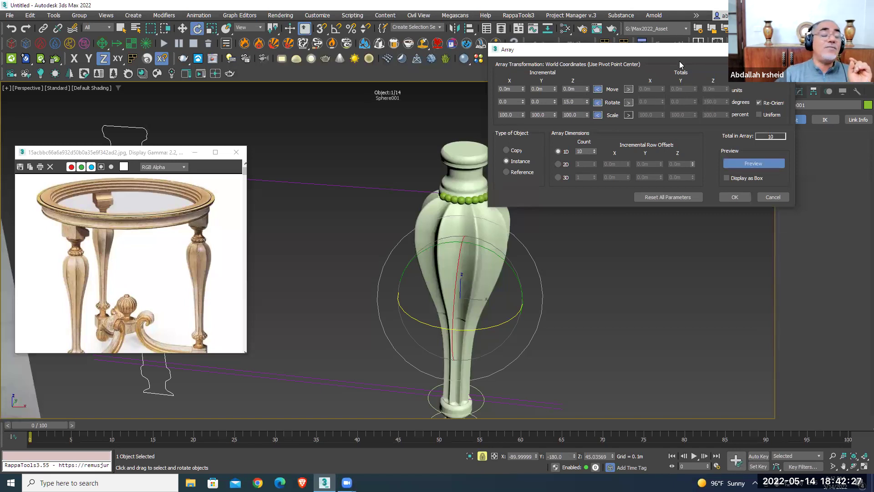
{"action": "left_click_drag", "start_coordinate": [398, 48], "coordinate": [331, 46]}
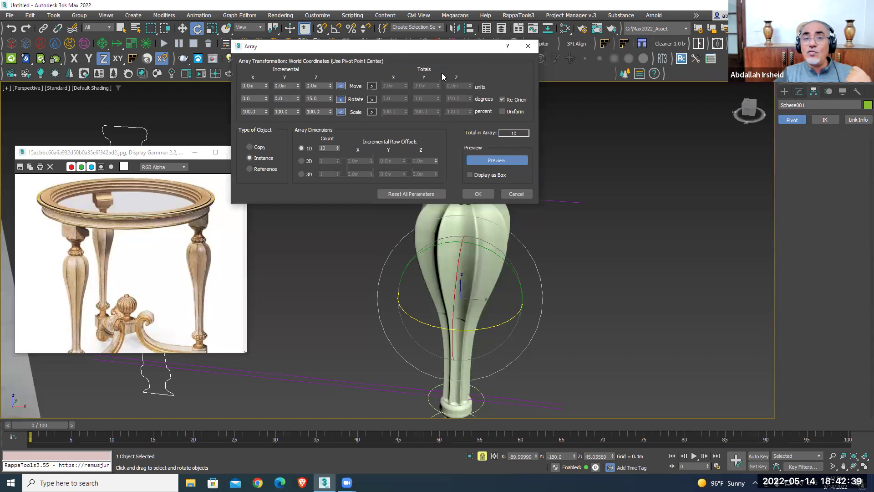
Set the array to a 360° total Z rotation with a 1D count of 16 instances
{"action": "left_click", "coordinate": [372, 99]}
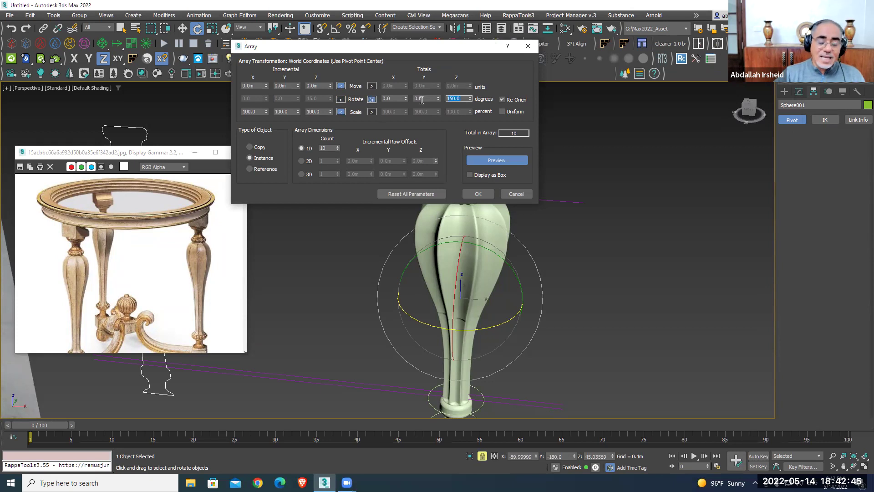
{"action": "left_click", "coordinate": [458, 99]}
{"action": "type", "text": "360"}
{"action": "key", "text": "Return"}
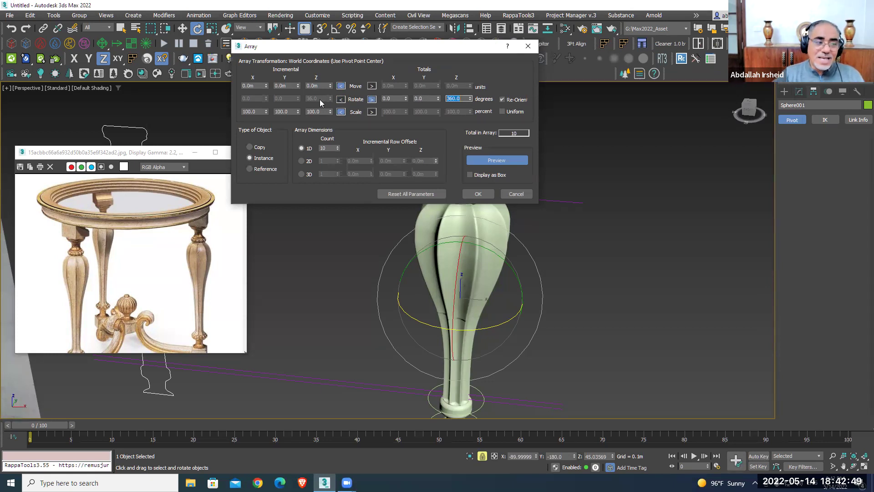
{"action": "left_click_drag", "start_coordinate": [348, 48], "coordinate": [287, 9]}
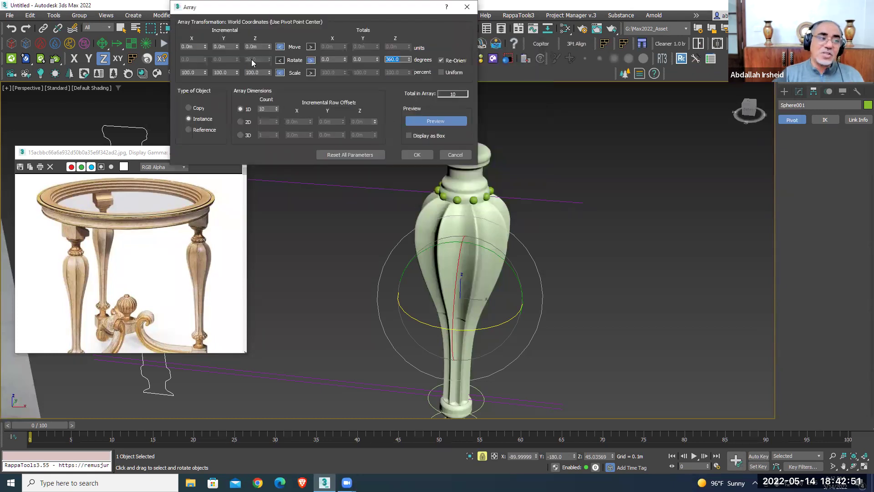
{"action": "left_click", "coordinate": [276, 107]}
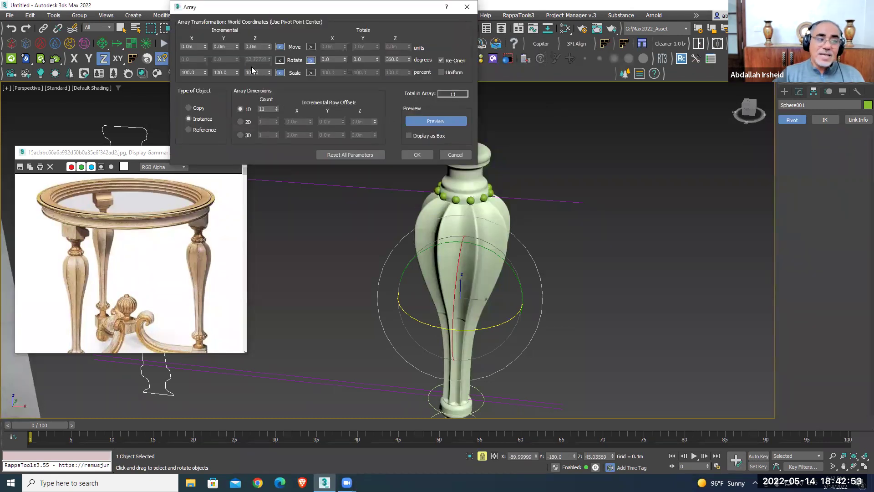
{"action": "left_click", "coordinate": [275, 107]}
{"action": "left_click", "coordinate": [274, 107]}
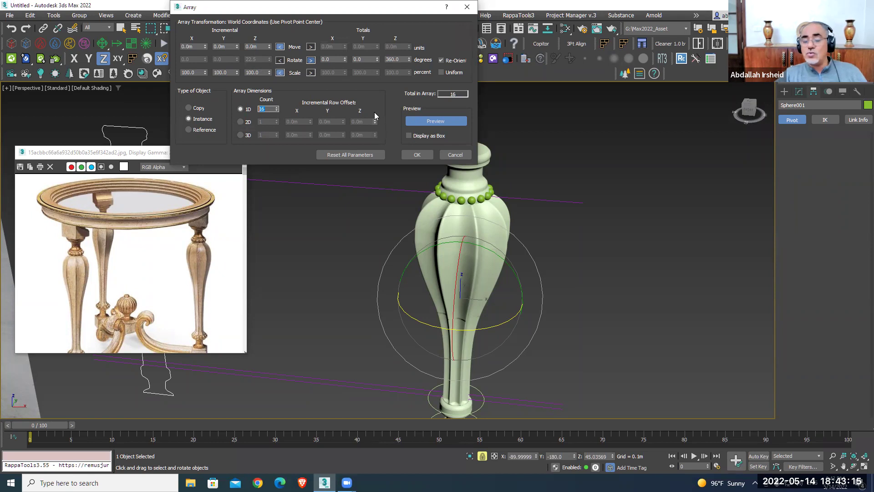
Create the 16-bead ring array and orbit to view it against the reference table
{"action": "left_click", "coordinate": [417, 155]}
{"action": "scroll", "coordinate": [456, 182], "scroll_direction": "up", "scroll_amount": 4}
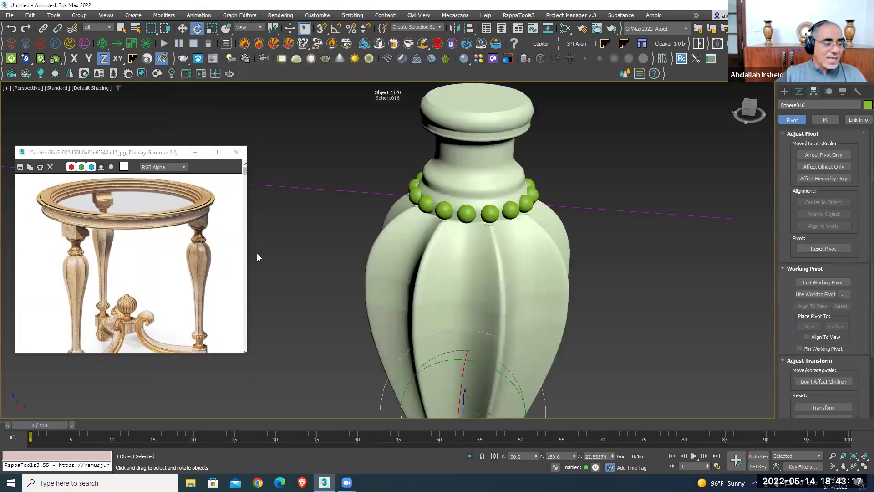
{"action": "scroll", "coordinate": [330, 230], "scroll_direction": "down", "scroll_amount": 5}
{"action": "middle_click_drag", "start_coordinate": [340, 224], "coordinate": [502, 234], "text": "alt"}
{"action": "scroll", "coordinate": [356, 224], "scroll_direction": "up", "scroll_amount": 4}
{"action": "scroll", "coordinate": [356, 225], "scroll_direction": "down", "scroll_amount": 2}
{"action": "scroll", "coordinate": [351, 200], "scroll_direction": "up", "scroll_amount": 4}
{"action": "scroll", "coordinate": [350, 200], "scroll_direction": "down", "scroll_amount": 6}
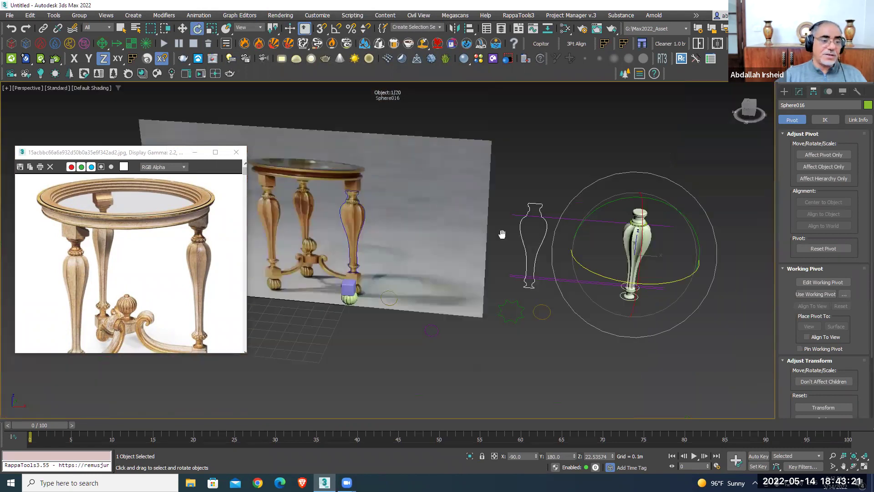
{"action": "scroll", "coordinate": [683, 227], "scroll_direction": "up", "scroll_amount": 5}
{"action": "scroll", "coordinate": [683, 228], "scroll_direction": "up", "scroll_amount": 2}
{"action": "scroll", "coordinate": [683, 228], "scroll_direction": "up", "scroll_amount": 2}
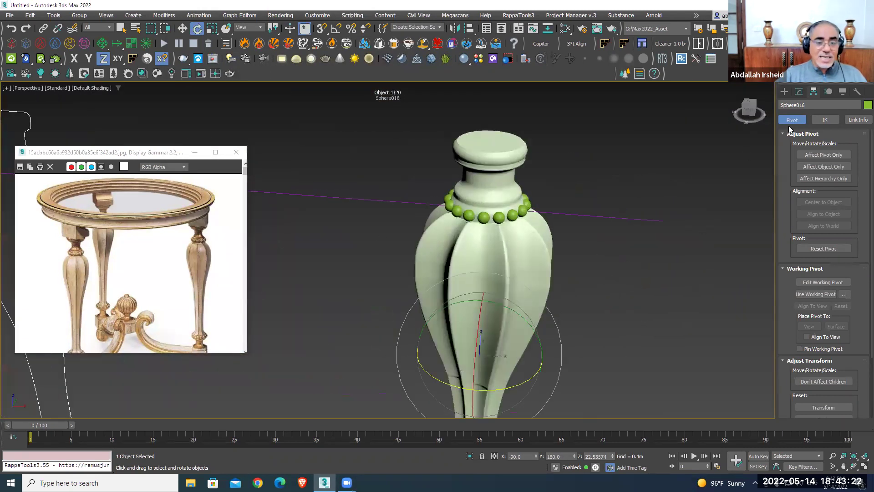
Enlarge the bead radius to 0.00895m and orbit to a level side view
{"action": "left_click", "coordinate": [800, 92]}
{"action": "left_click_drag", "start_coordinate": [849, 234], "coordinate": [849, 218]}
{"action": "middle_click_drag", "start_coordinate": [630, 209], "coordinate": [648, 184], "text": "alt"}
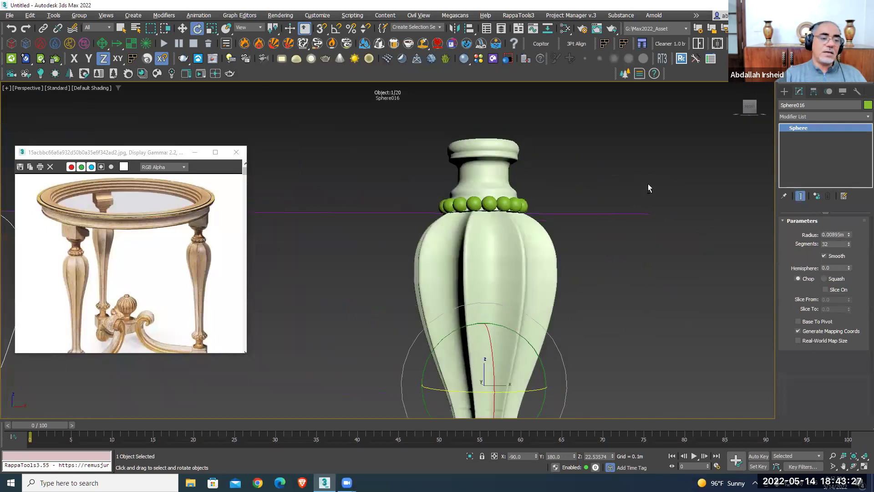
{"action": "scroll", "coordinate": [637, 178], "scroll_direction": "down", "scroll_amount": 5}
{"action": "scroll", "coordinate": [603, 162], "scroll_direction": "down", "scroll_amount": 1}
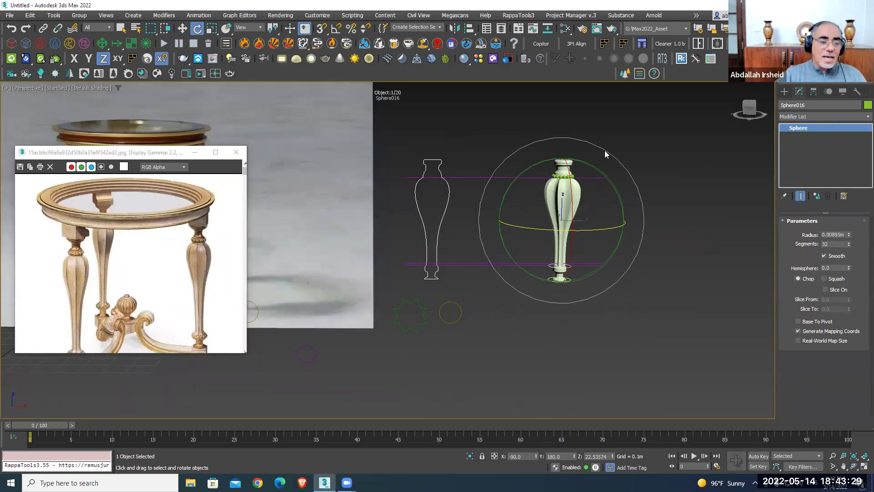
Select one bead and use Select Similar to select all 16 ring beads
{"action": "key", "text": "w"}
{"action": "left_click", "coordinate": [572, 177]}
{"action": "scroll", "coordinate": [569, 178], "scroll_direction": "up", "scroll_amount": 5}
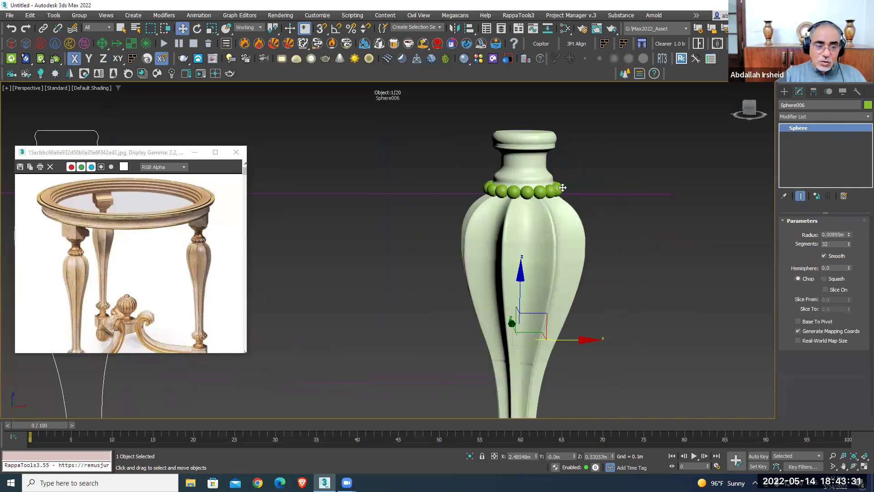
{"action": "right_click", "coordinate": [561, 189]}
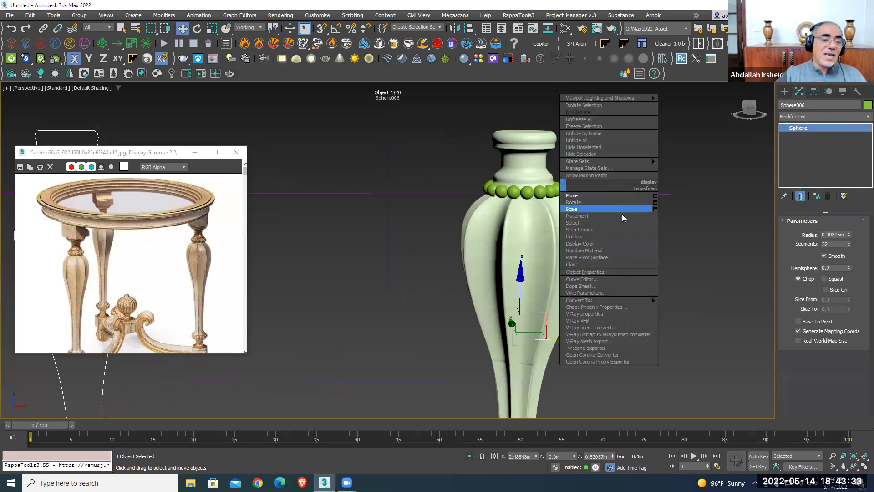
{"action": "left_click", "coordinate": [610, 230]}
{"action": "scroll", "coordinate": [544, 161], "scroll_direction": "down", "scroll_amount": 5}
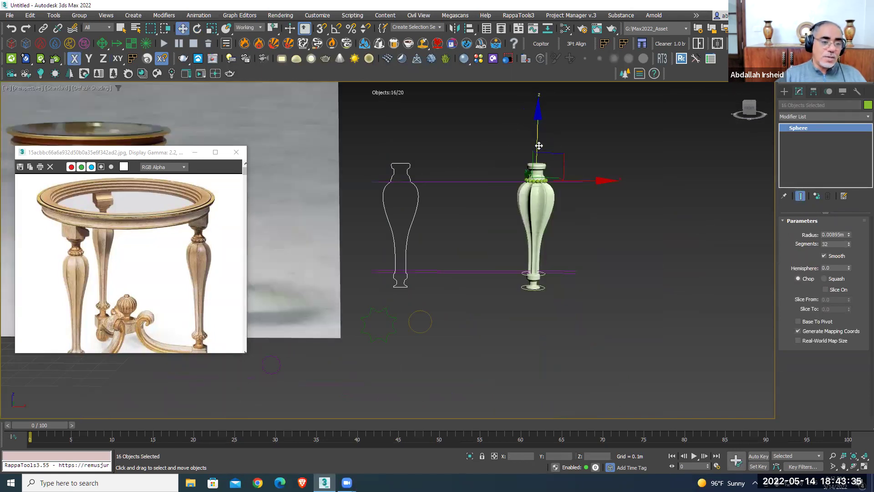
{"action": "left_click_drag", "start_coordinate": [539, 146], "coordinate": [533, 242]}
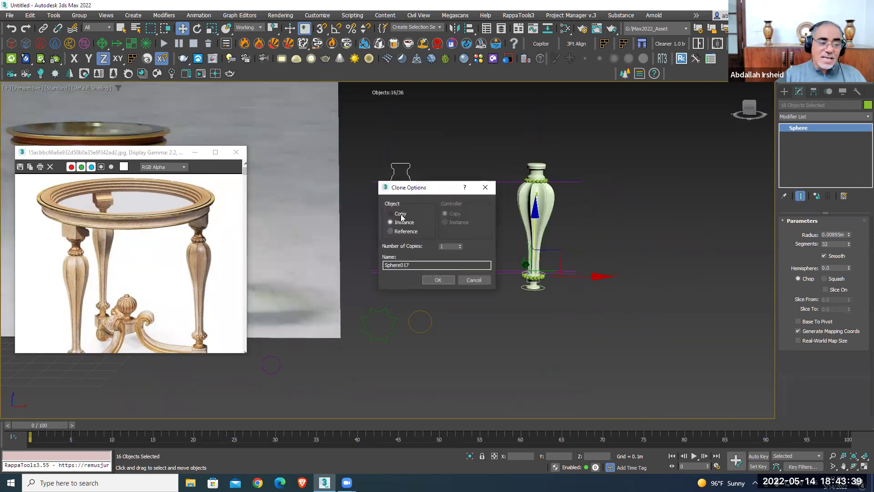
Clone the 16-bead ring and move the copy onto the leg's lower collar in Front view
{"action": "left_click", "coordinate": [439, 280]}
{"action": "key", "text": "f"}
{"action": "scroll", "coordinate": [467, 252], "scroll_direction": "up", "scroll_amount": 5}
{"action": "scroll", "coordinate": [468, 253], "scroll_direction": "down", "scroll_amount": 3}
{"action": "scroll", "coordinate": [466, 253], "scroll_direction": "up", "scroll_amount": 4}
{"action": "scroll", "coordinate": [466, 253], "scroll_direction": "down", "scroll_amount": 1}
{"action": "scroll", "coordinate": [466, 253], "scroll_direction": "down", "scroll_amount": 3}
{"action": "left_click_drag", "start_coordinate": [438, 209], "coordinate": [439, 197]}
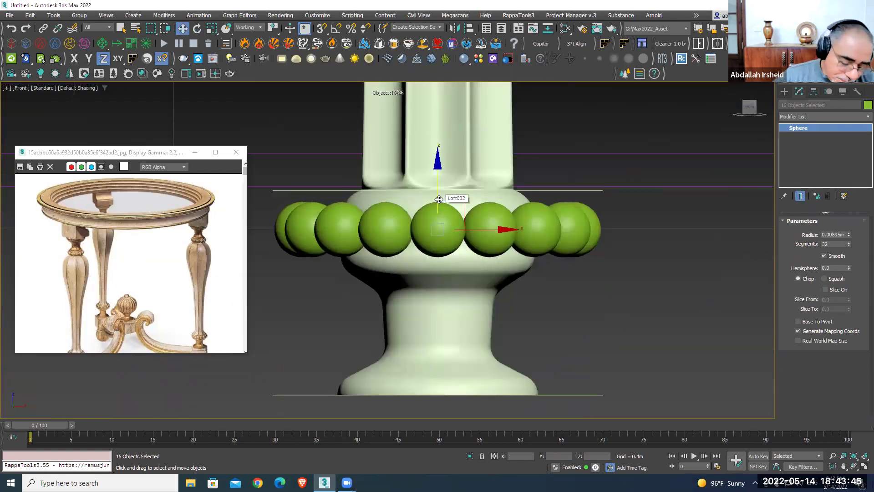
Orbit and zoom in Perspective view to inspect the new lower bead ring
{"action": "key", "text": "p"}
{"action": "key", "text": "z"}
{"action": "middle_click_drag", "start_coordinate": [501, 228], "coordinate": [505, 233], "text": "alt"}
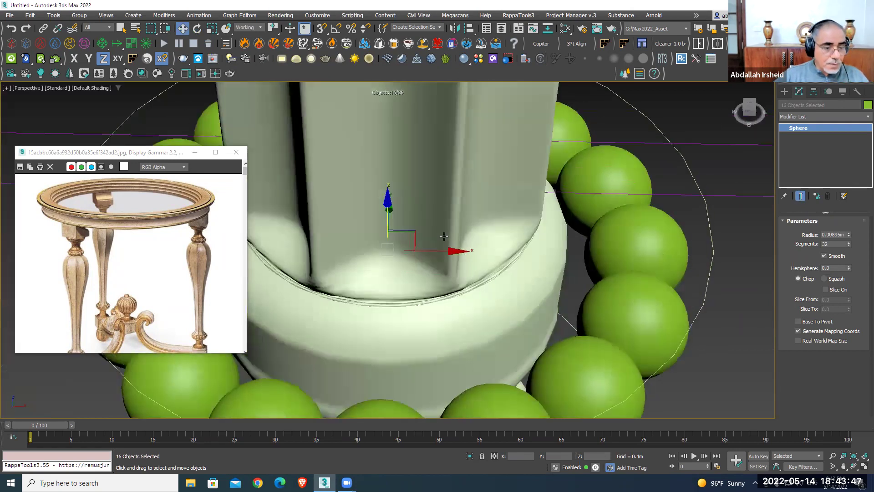
{"action": "scroll", "coordinate": [506, 233], "scroll_direction": "down", "scroll_amount": 3}
{"action": "scroll", "coordinate": [506, 234], "scroll_direction": "up", "scroll_amount": 1}
{"action": "scroll", "coordinate": [505, 234], "scroll_direction": "up", "scroll_amount": 2}
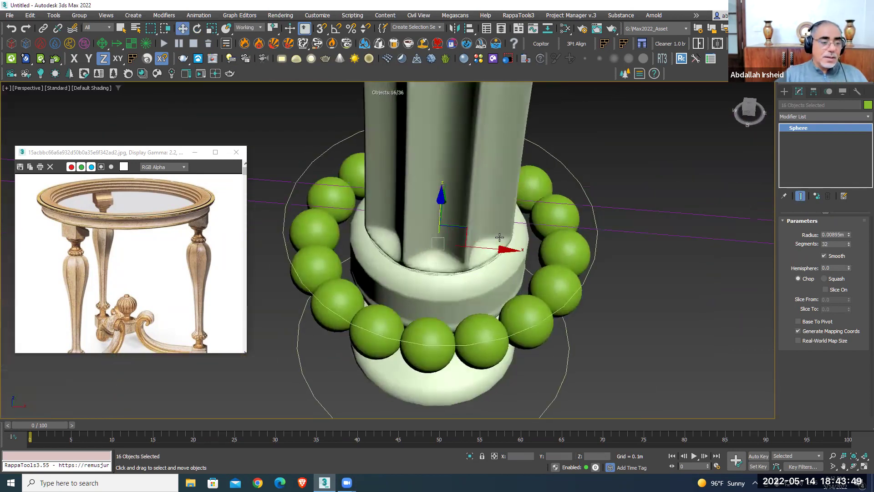
{"action": "middle_click_drag", "start_coordinate": [501, 239], "coordinate": [521, 240], "text": "alt"}
{"action": "scroll", "coordinate": [514, 239], "scroll_direction": "down", "scroll_amount": 3}
{"action": "scroll", "coordinate": [525, 239], "scroll_direction": "up", "scroll_amount": 2}
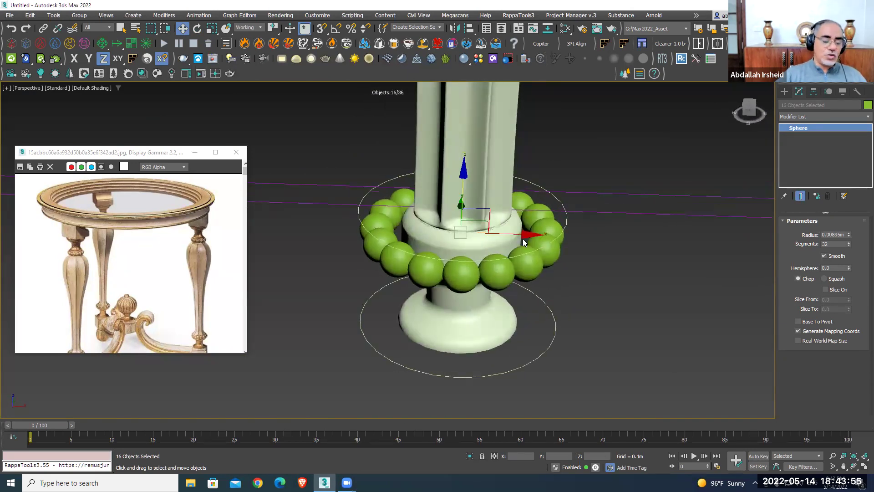
{"action": "middle_click_drag", "start_coordinate": [523, 238], "coordinate": [541, 235], "text": "alt"}
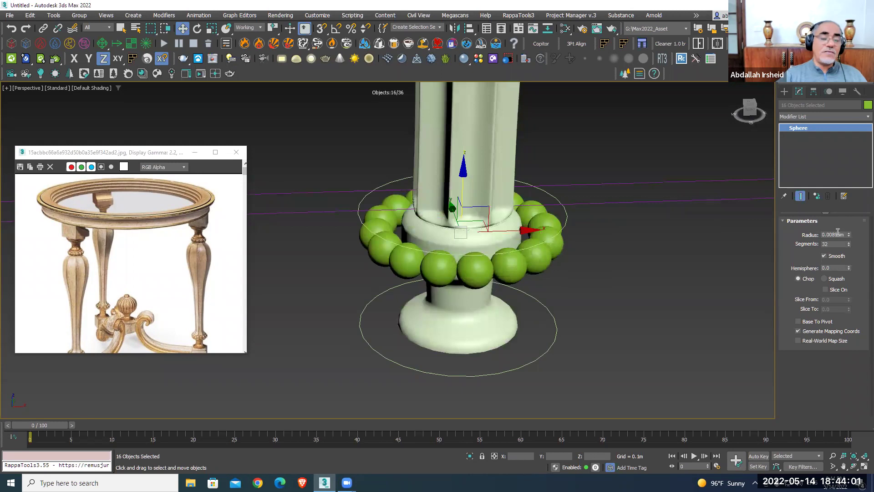
{"action": "scroll", "coordinate": [513, 231], "scroll_direction": "down", "scroll_amount": 2}
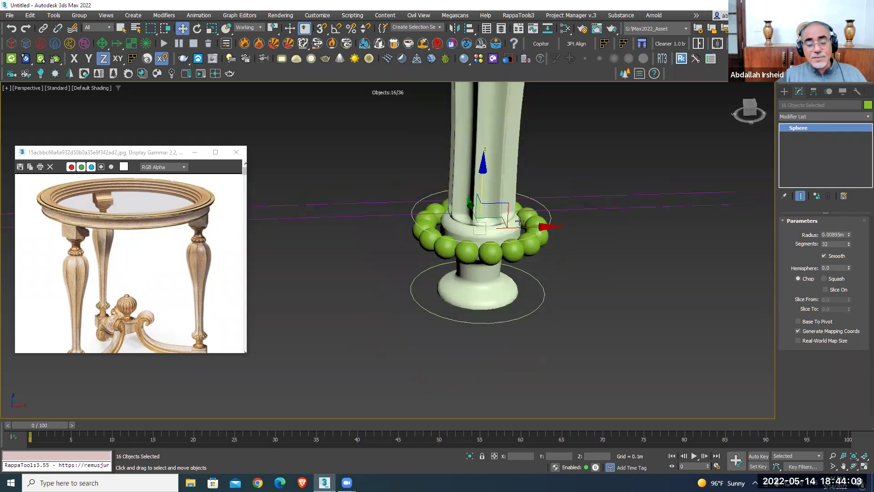
{"action": "scroll", "coordinate": [505, 188], "scroll_direction": "down", "scroll_amount": 5}
{"action": "scroll", "coordinate": [517, 184], "scroll_direction": "up", "scroll_amount": 3}
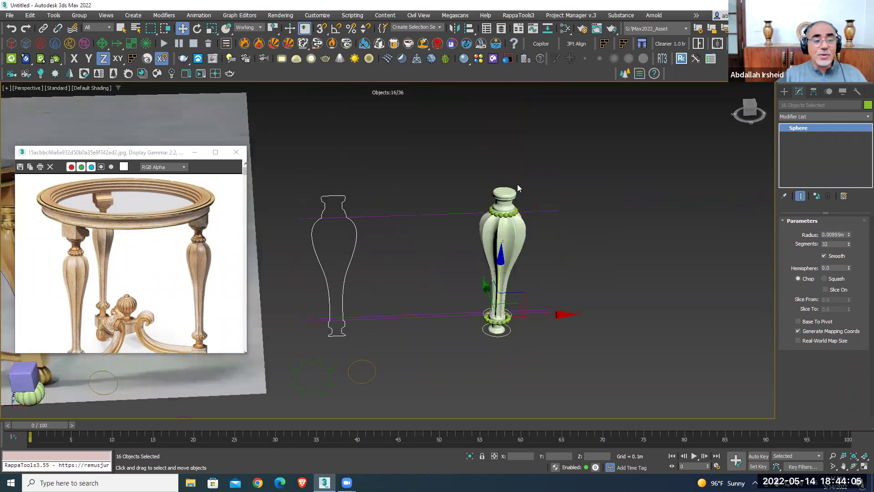
{"action": "scroll", "coordinate": [517, 184], "scroll_direction": "up", "scroll_amount": 2}
{"action": "scroll", "coordinate": [519, 226], "scroll_direction": "up", "scroll_amount": 1}
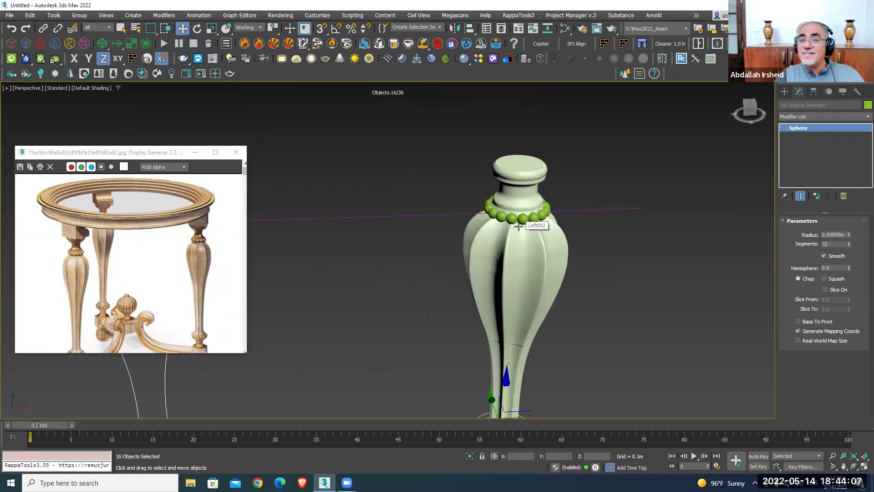
{"action": "middle_click_drag", "start_coordinate": [518, 226], "coordinate": [504, 210], "text": "alt"}
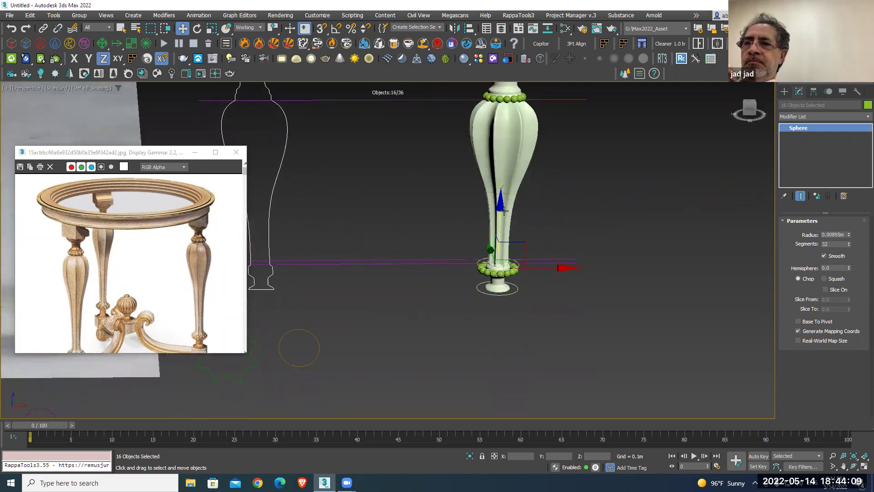
{"action": "mouse_move", "coordinate": [500, 211]}
{"action": "left_mouse_down"}
{"action": "mouse_move", "coordinate": [490, 320]}
{"action": "mouse_move", "coordinate": [491, 274]}
{"action": "left_mouse_up"}
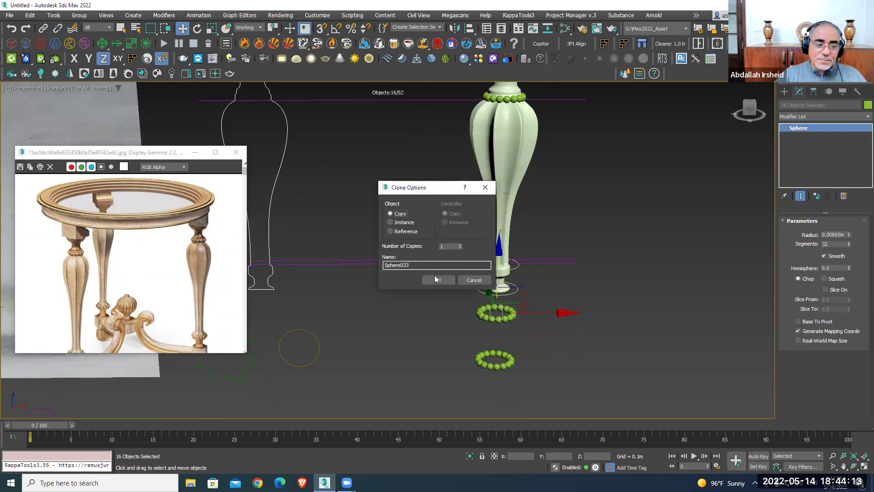
{"action": "left_click", "coordinate": [437, 280]}
{"action": "left_click_drag", "start_coordinate": [537, 335], "coordinate": [411, 402]}
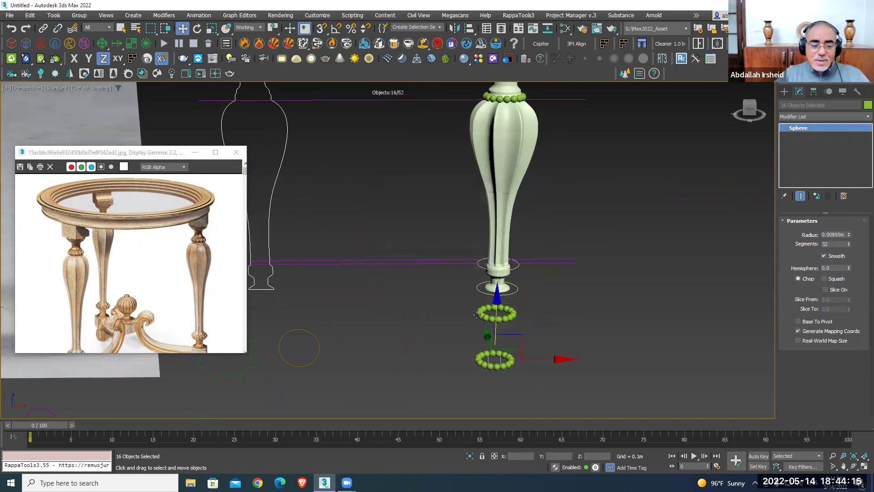
{"action": "middle_click_drag", "start_coordinate": [521, 155], "coordinate": [507, 158]}
{"action": "key", "text": "ctrl+d"}
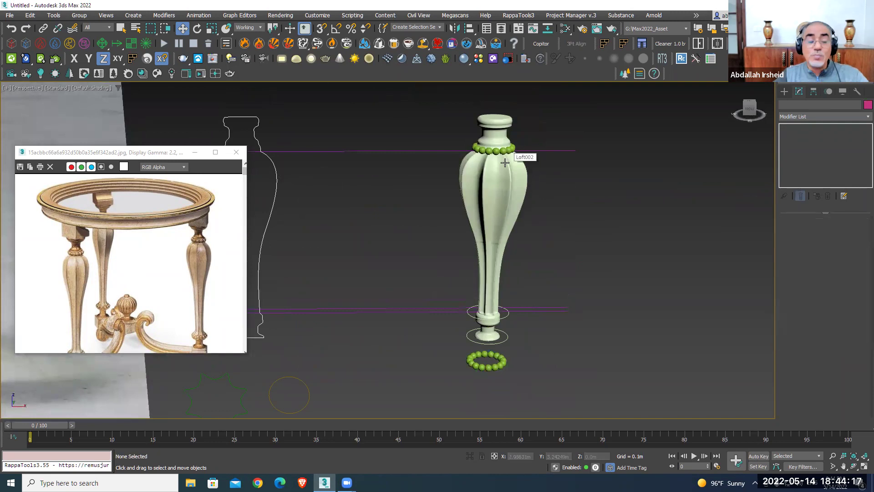
{"action": "scroll", "coordinate": [519, 191], "scroll_direction": "up", "scroll_amount": 4}
{"action": "middle_click_drag", "start_coordinate": [522, 195], "coordinate": [519, 155]}
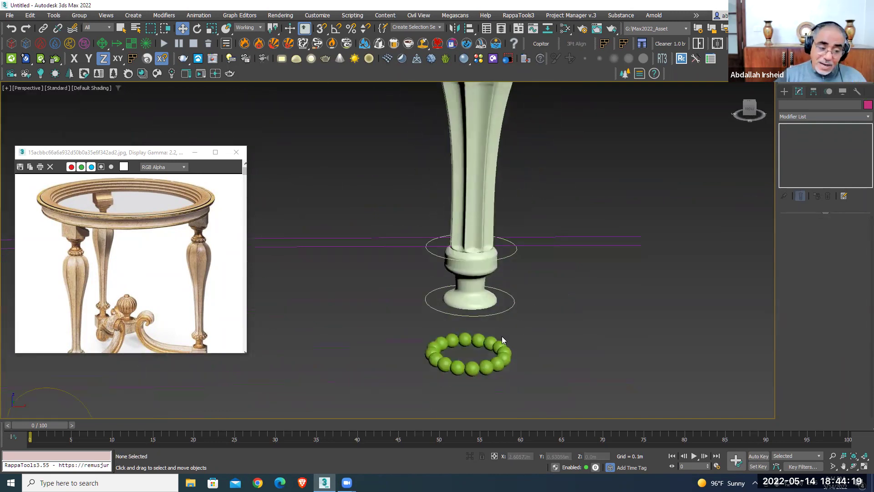
{"action": "left_click", "coordinate": [503, 351]}
{"action": "left_click_drag", "start_coordinate": [848, 234], "coordinate": [848, 234]}
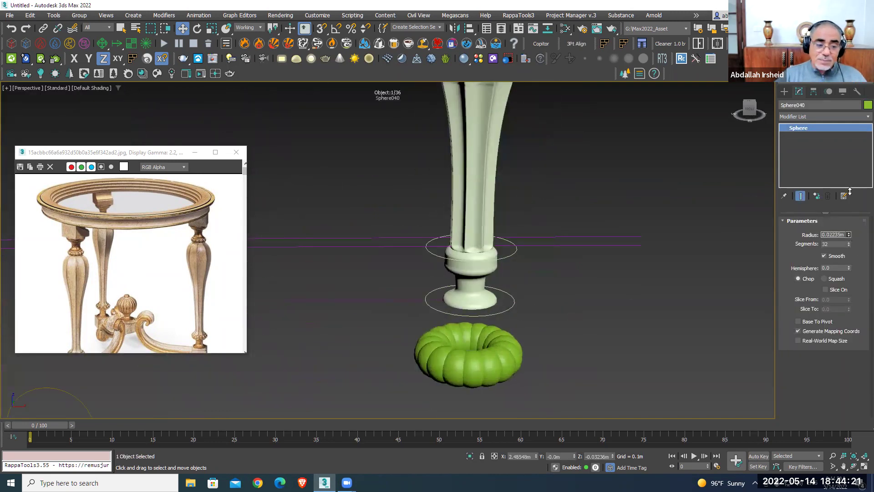
{"action": "scroll", "coordinate": [663, 218], "scroll_direction": "down", "scroll_amount": 5}
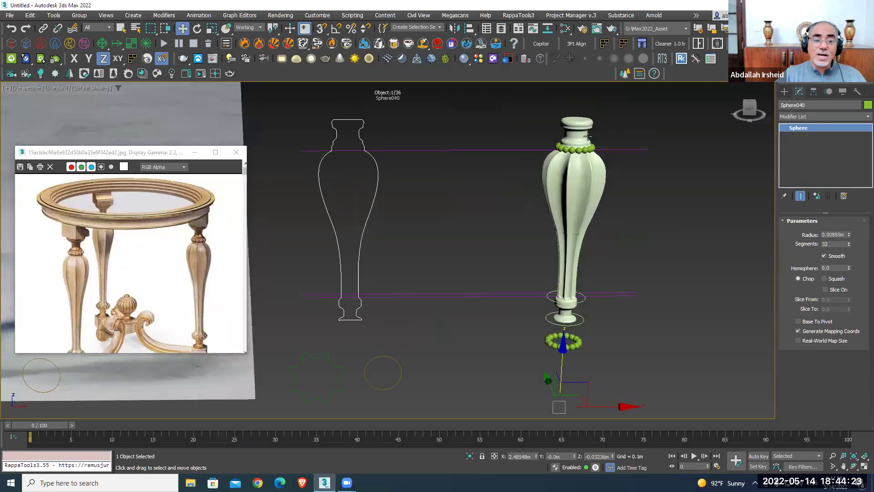
{"action": "left_click_drag", "start_coordinate": [849, 235], "coordinate": [848, 186]}
{"action": "key", "text": "ctrl+z"}
{"action": "middle_click_drag", "start_coordinate": [637, 211], "coordinate": [610, 201]}
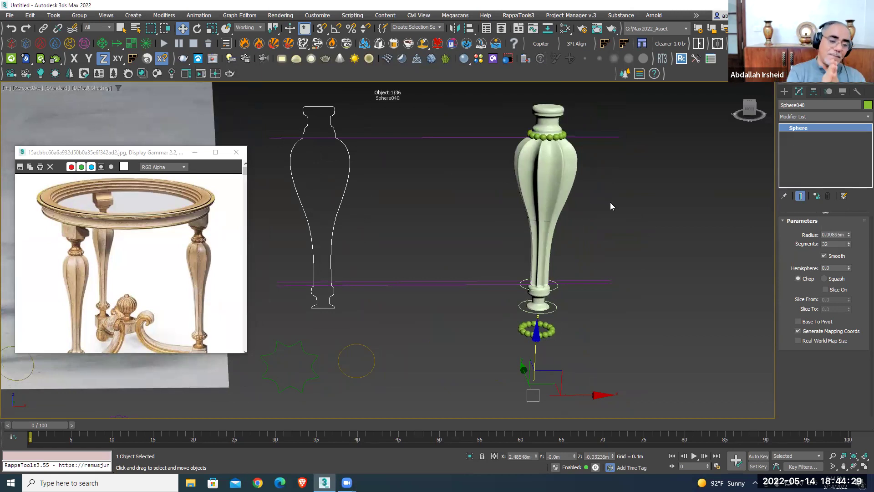
{"action": "left_click_drag", "start_coordinate": [542, 334], "coordinate": [584, 335]}
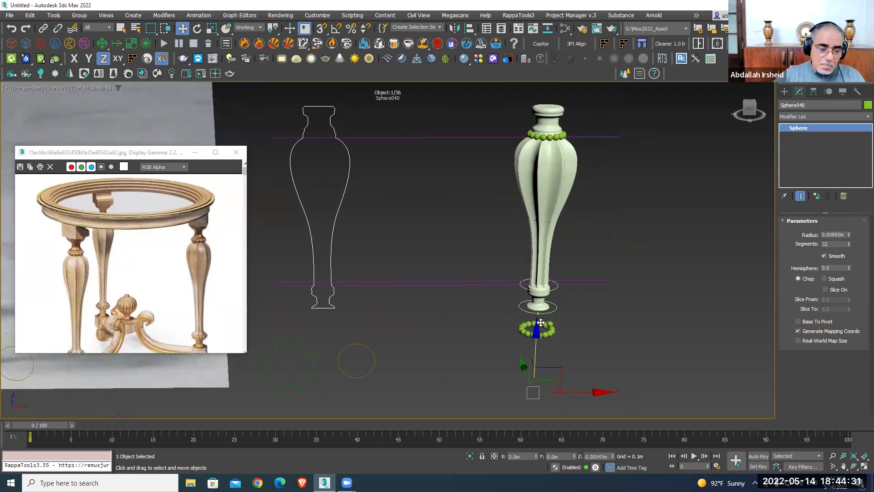
{"action": "mouse_move", "coordinate": [510, 353]}
{"action": "left_mouse_down"}
{"action": "mouse_move", "coordinate": [569, 317]}
{"action": "mouse_move", "coordinate": [538, 258]}
{"action": "left_mouse_up"}
{"action": "scroll", "coordinate": [539, 258], "scroll_direction": "up", "scroll_amount": 5}
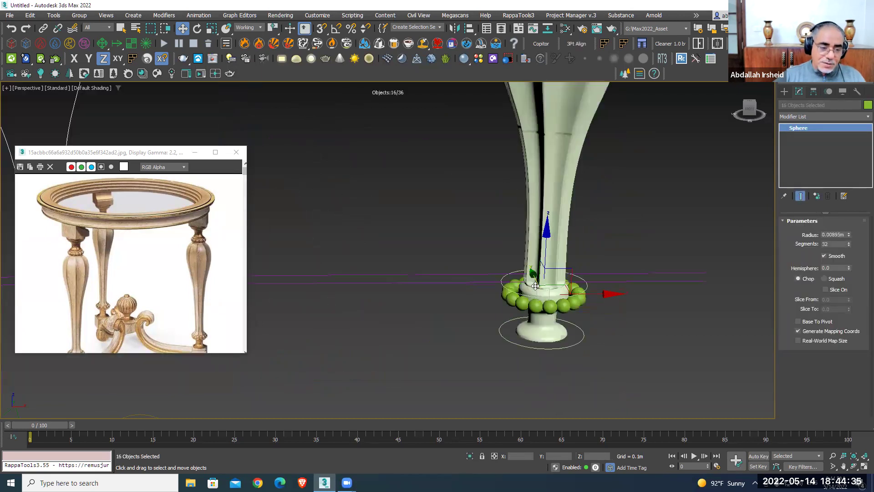
{"action": "scroll", "coordinate": [556, 273], "scroll_direction": "up", "scroll_amount": 2}
{"action": "scroll", "coordinate": [574, 287], "scroll_direction": "up", "scroll_amount": 2}
{"action": "scroll", "coordinate": [591, 298], "scroll_direction": "up", "scroll_amount": 1}
{"action": "mouse_move", "coordinate": [591, 298]}
{"action": "middle_mouse_down", "text": "alt"}
{"action": "mouse_move", "coordinate": [617, 229]}
{"action": "mouse_move", "coordinate": [560, 264]}
{"action": "mouse_move", "coordinate": [547, 298]}
{"action": "mouse_move", "coordinate": [560, 301]}
{"action": "middle_mouse_up", "text": "alt"}
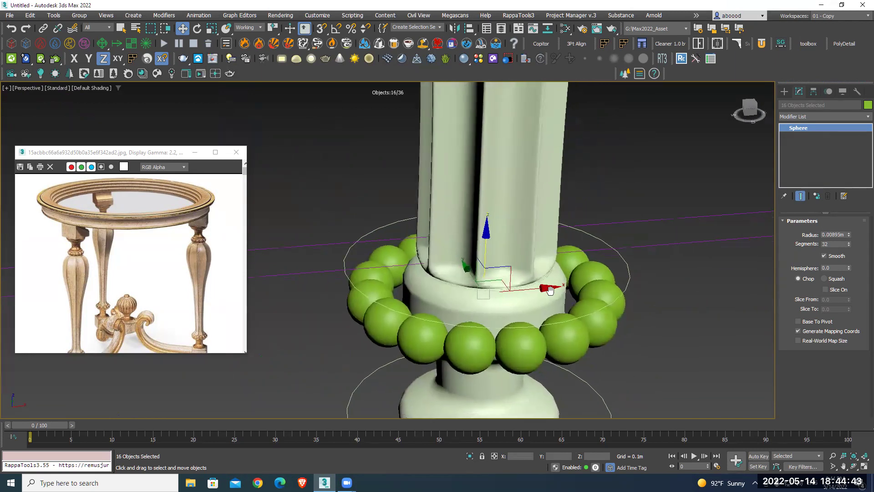
Select the centre bead of the lower ring in Front view and colour it magenta
{"action": "left_click", "coordinate": [674, 301]}
{"action": "left_click", "coordinate": [607, 319]}
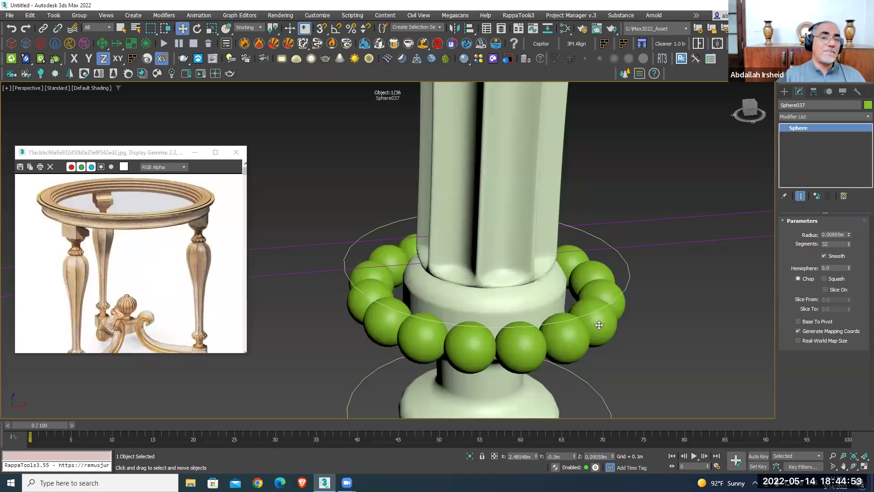
{"action": "middle_click_drag", "start_coordinate": [599, 325], "coordinate": [599, 324], "text": "alt"}
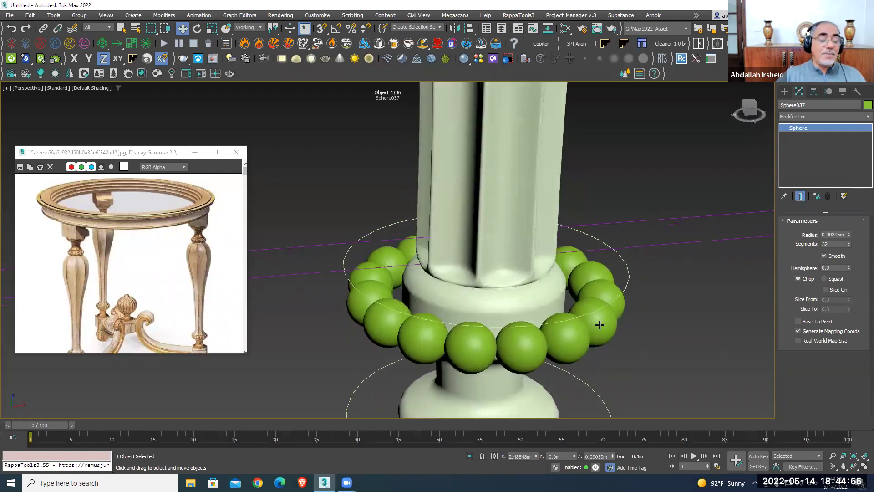
{"action": "middle_click_drag", "start_coordinate": [599, 324], "coordinate": [575, 315]}
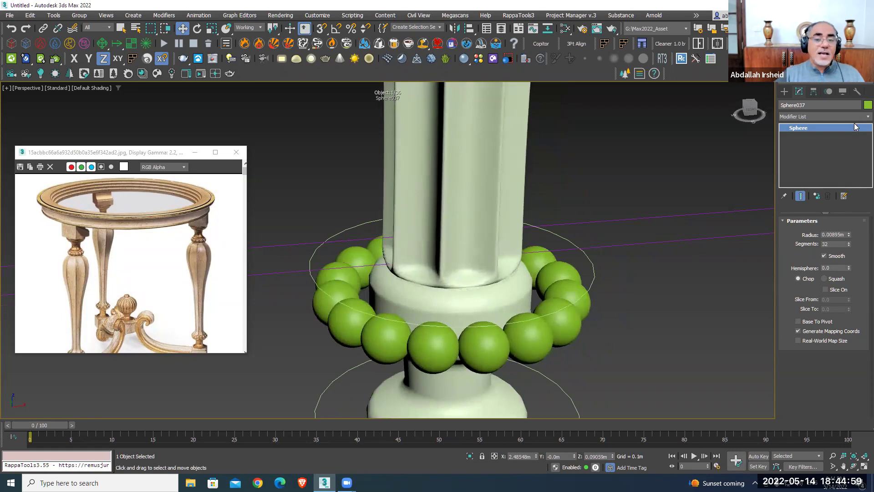
{"action": "left_click", "coordinate": [599, 296]}
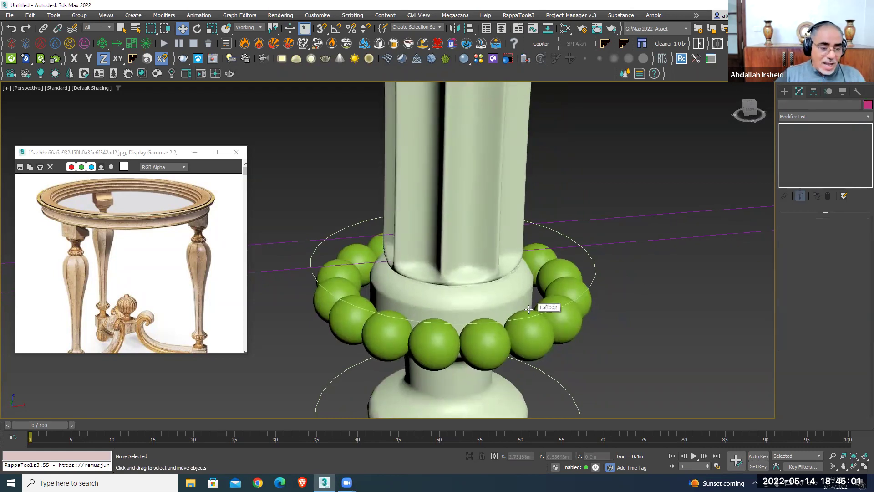
{"action": "key", "text": "f"}
{"action": "left_click", "coordinate": [436, 234]}
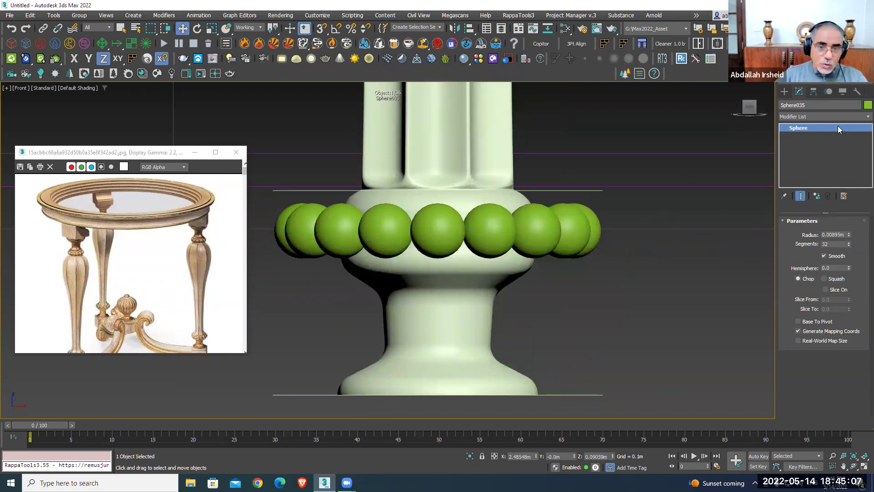
{"action": "left_click", "coordinate": [507, 224]}
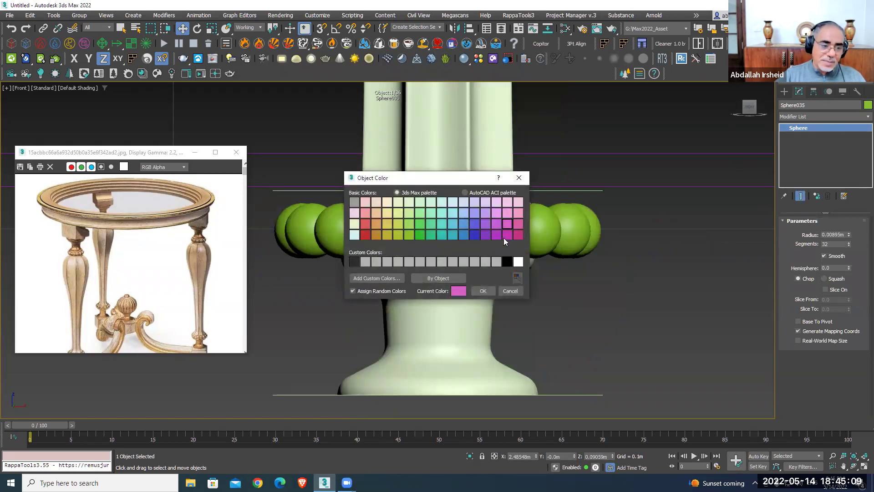
{"action": "left_click", "coordinate": [484, 291]}
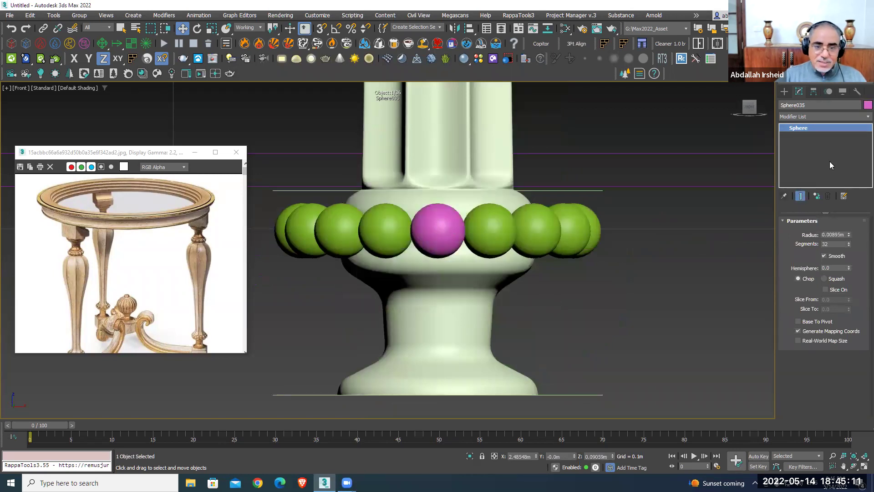
Add an FFD 2x2x2 modifier to the magenta bead
{"action": "left_click", "coordinate": [860, 118]}
{"action": "key", "text": "f"}
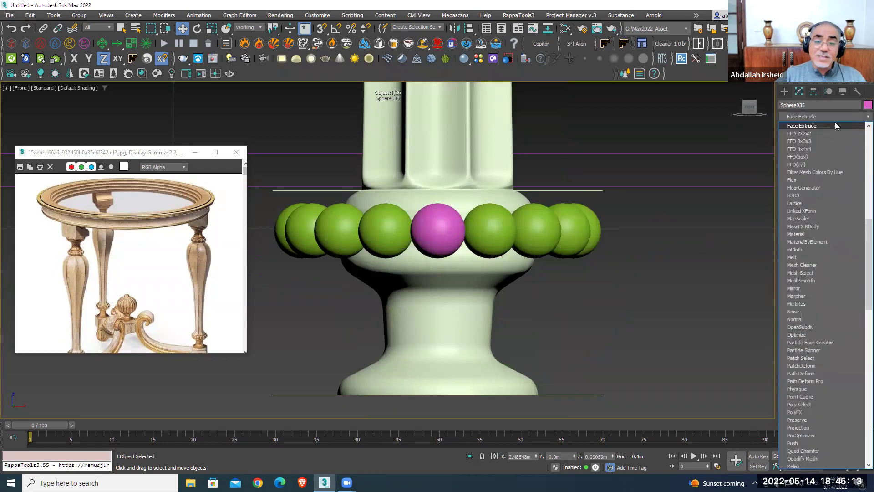
{"action": "left_click", "coordinate": [814, 133]}
{"action": "key", "text": "p"}
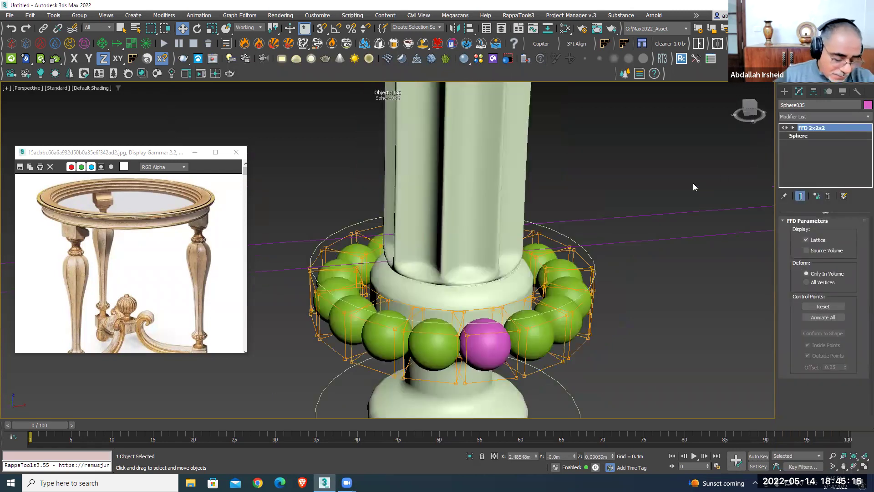
{"action": "scroll", "coordinate": [687, 185], "scroll_direction": "up", "scroll_amount": 5}
{"action": "scroll", "coordinate": [687, 185], "scroll_direction": "down", "scroll_amount": 4}
Select a group of FFD control points with View reference coordinates and a chosen transform centre
{"action": "middle_click_drag", "start_coordinate": [687, 185], "coordinate": [683, 227], "text": "alt"}
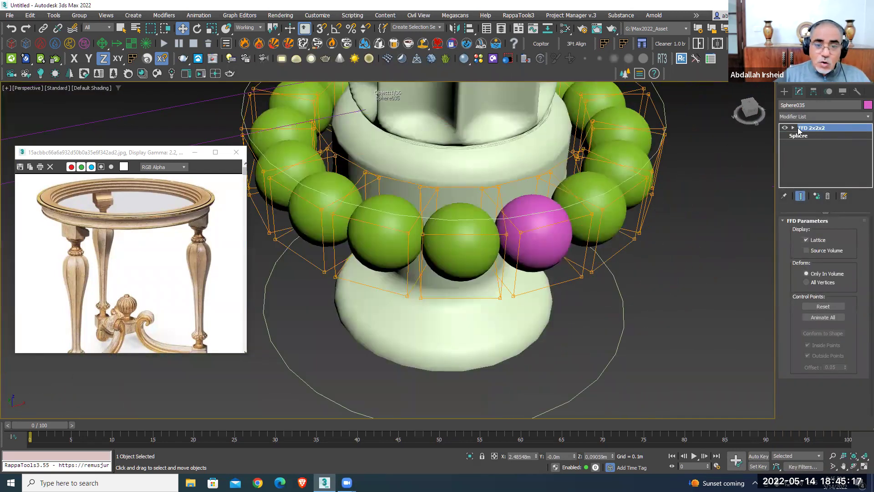
{"action": "left_click", "coordinate": [817, 135]}
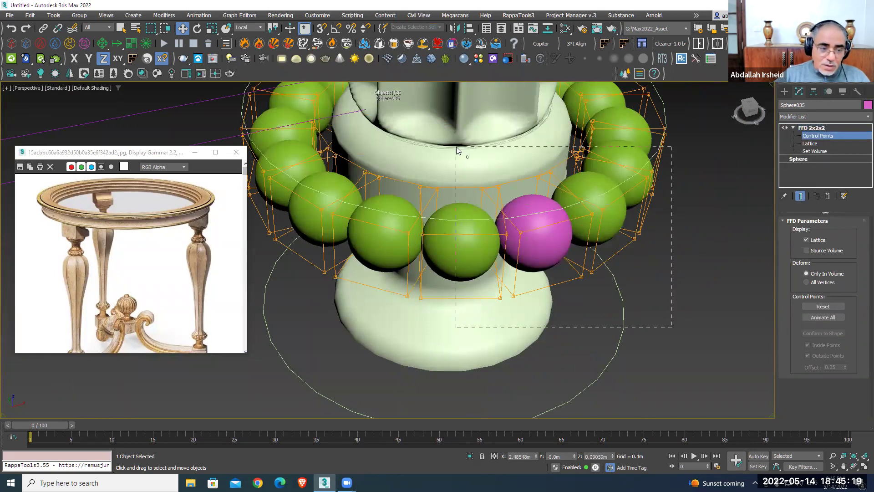
{"action": "middle_click_drag", "start_coordinate": [456, 147], "coordinate": [553, 219], "text": "alt"}
{"action": "right_click", "coordinate": [540, 180]}
{"action": "left_click", "coordinate": [479, 172]}
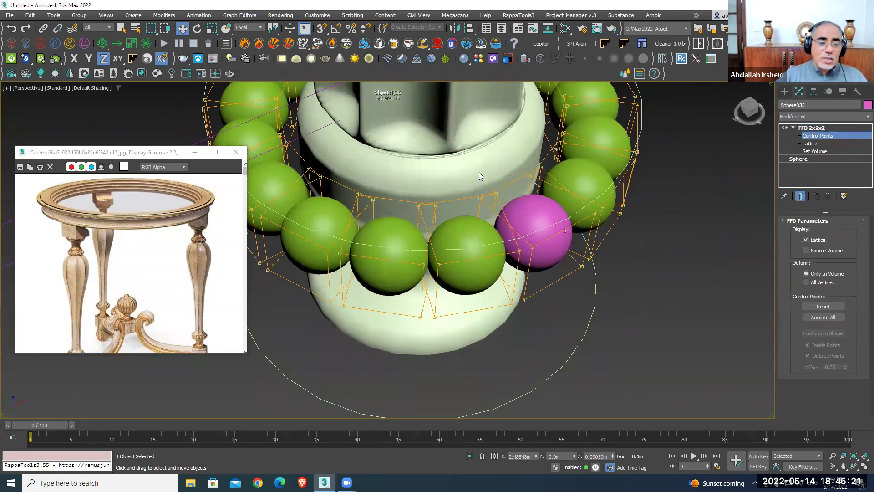
{"action": "left_click_drag", "start_coordinate": [269, 30], "coordinate": [276, 67]}
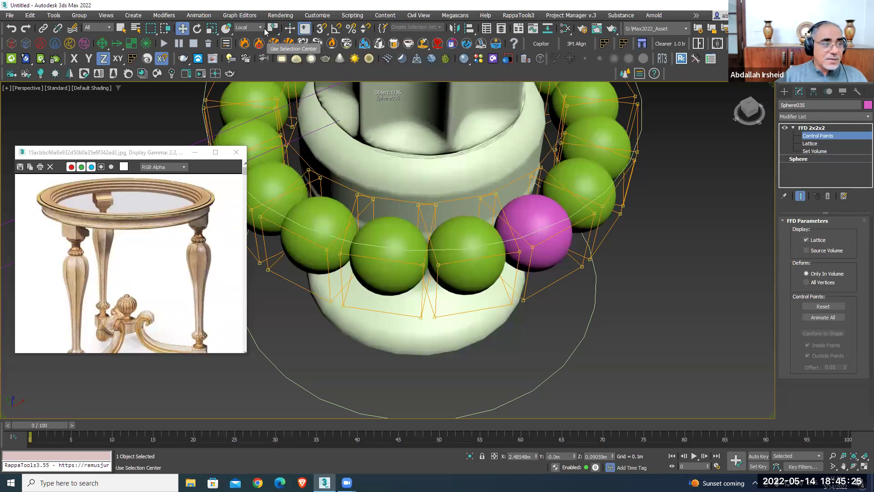
{"action": "middle_click_drag", "start_coordinate": [533, 232], "coordinate": [537, 246], "text": "alt"}
{"action": "scroll", "coordinate": [536, 246], "scroll_direction": "down", "scroll_amount": 5}
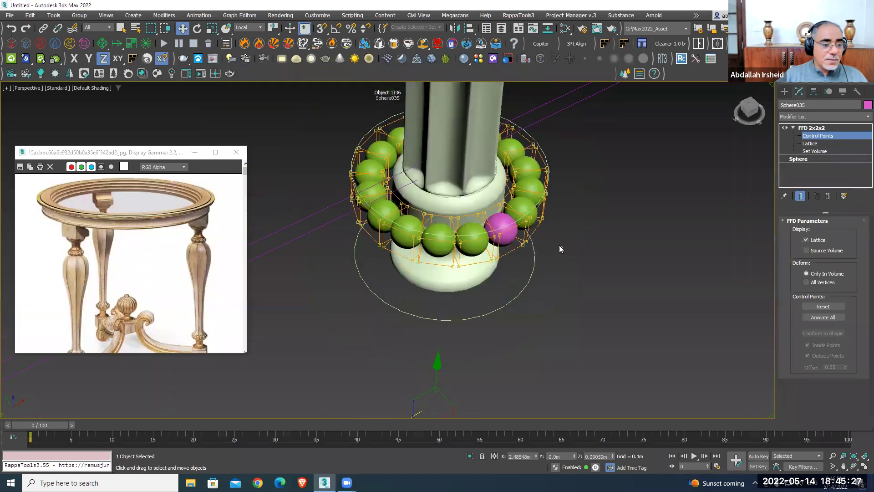
{"action": "left_click", "coordinate": [250, 27]}
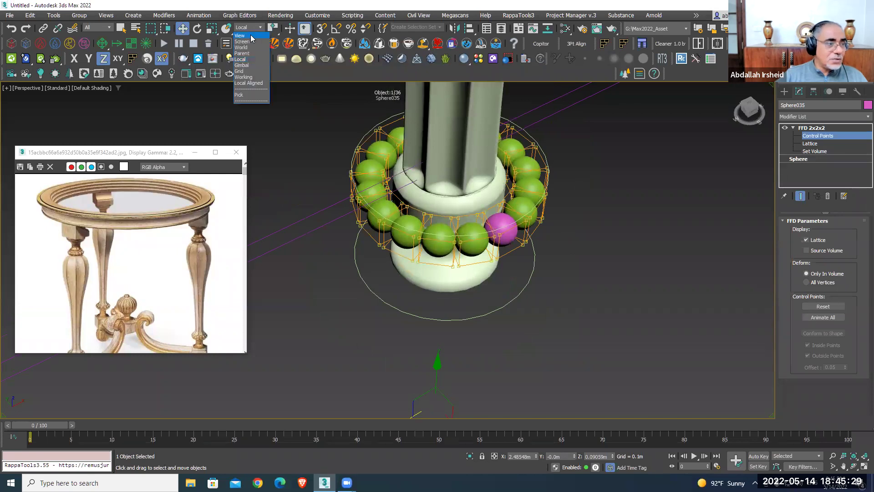
Move the selected lattice points along Y, toggling the FFD off and on to compare
{"action": "scroll", "coordinate": [490, 201], "scroll_direction": "up", "scroll_amount": 3}
{"action": "middle_click_drag", "start_coordinate": [490, 200], "coordinate": [458, 201], "text": "alt"}
{"action": "left_click_drag", "start_coordinate": [458, 201], "coordinate": [659, 193]}
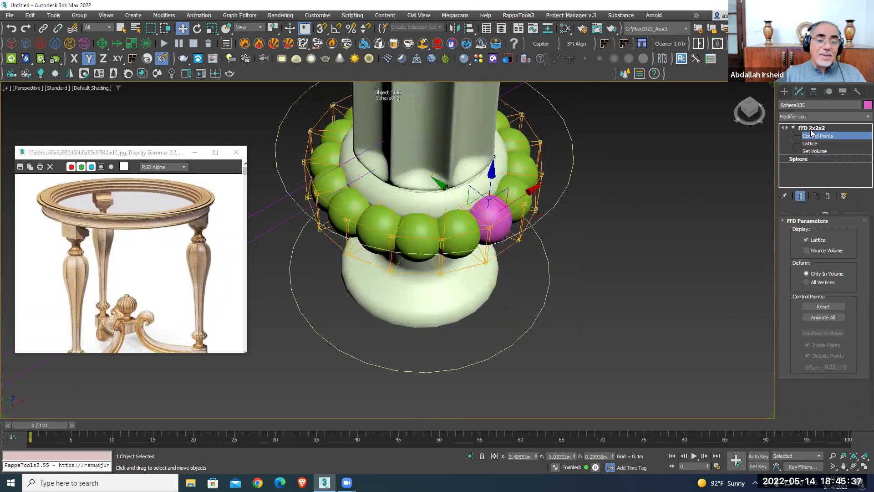
{"action": "left_click", "coordinate": [785, 129]}
{"action": "left_click", "coordinate": [785, 130]}
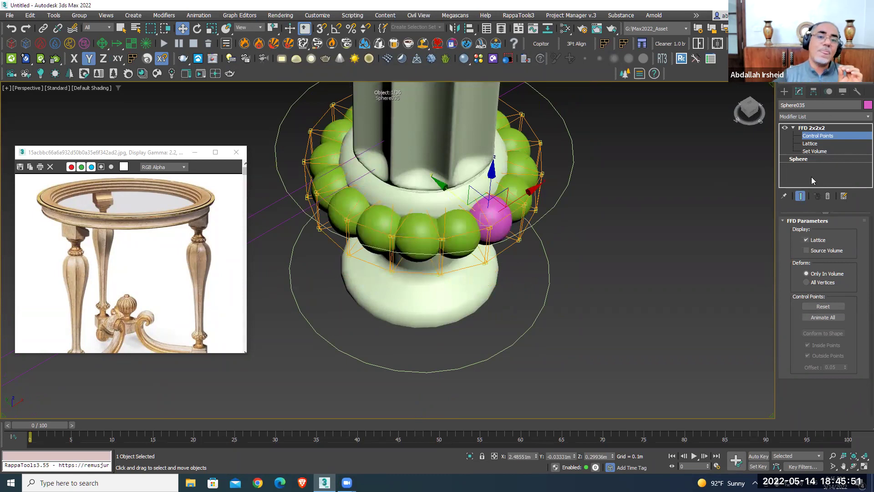
Reduce the bead Sphere radius to 0.00795m
{"action": "mouse_move", "coordinate": [578, 231]}
{"action": "middle_mouse_down", "text": "alt"}
{"action": "mouse_move", "coordinate": [575, 174]}
{"action": "mouse_move", "coordinate": [569, 181]}
{"action": "middle_mouse_up", "text": "alt"}
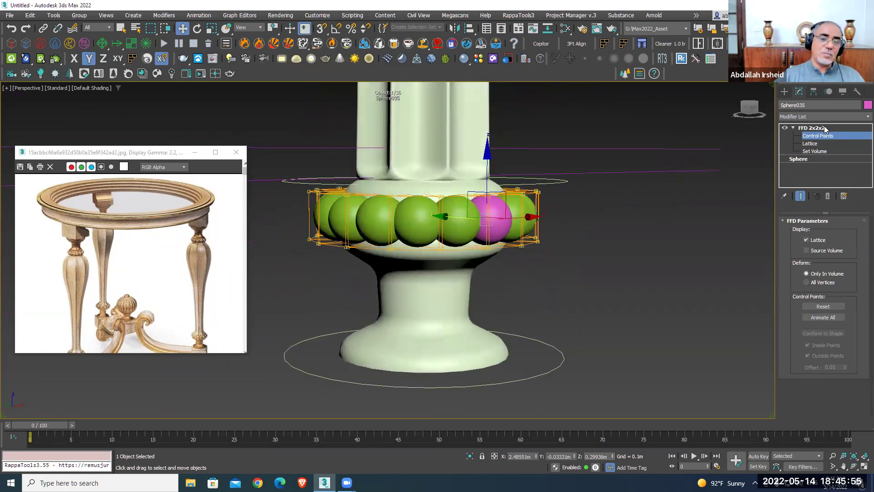
{"action": "left_click", "coordinate": [799, 159]}
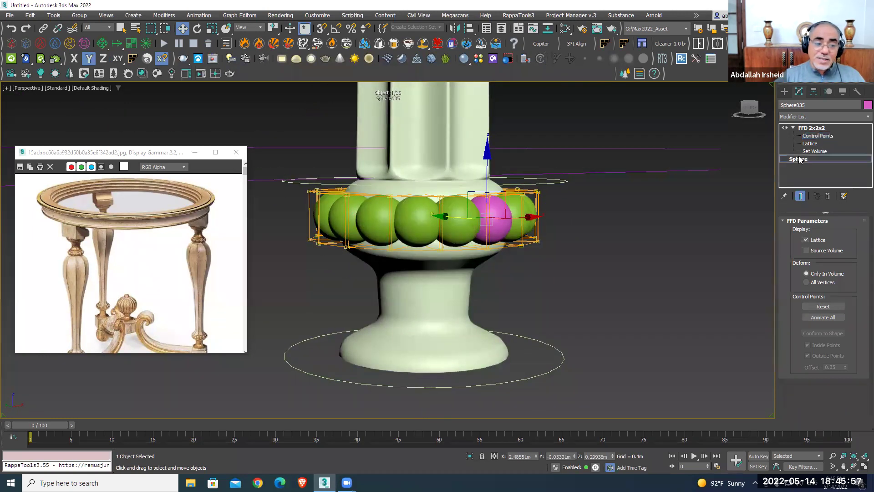
{"action": "left_click_drag", "start_coordinate": [848, 235], "coordinate": [850, 243]}
{"action": "middle_click_drag", "start_coordinate": [632, 232], "coordinate": [605, 253], "text": "alt"}
Move the FFD control points to refit the smaller bead ring, then inspect it from several angles
{"action": "left_click", "coordinate": [817, 136]}
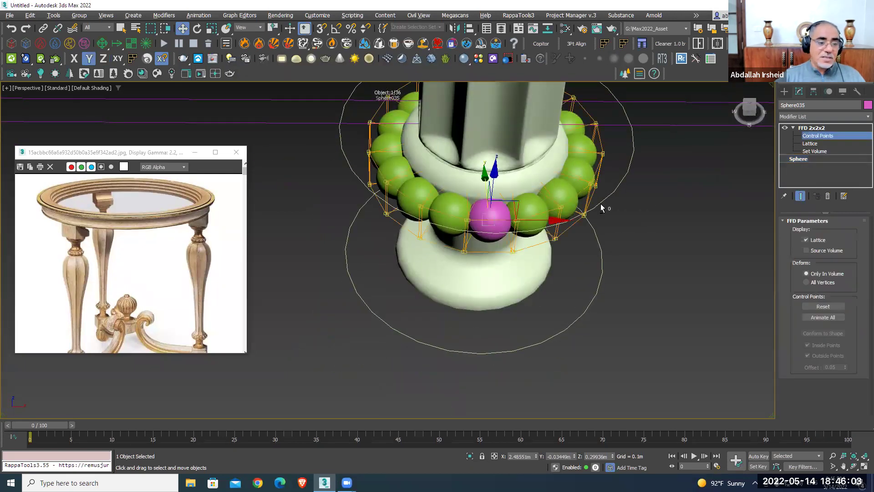
{"action": "middle_click_drag", "start_coordinate": [600, 203], "coordinate": [483, 177], "text": "alt"}
{"action": "left_click_drag", "start_coordinate": [481, 174], "coordinate": [503, 204]}
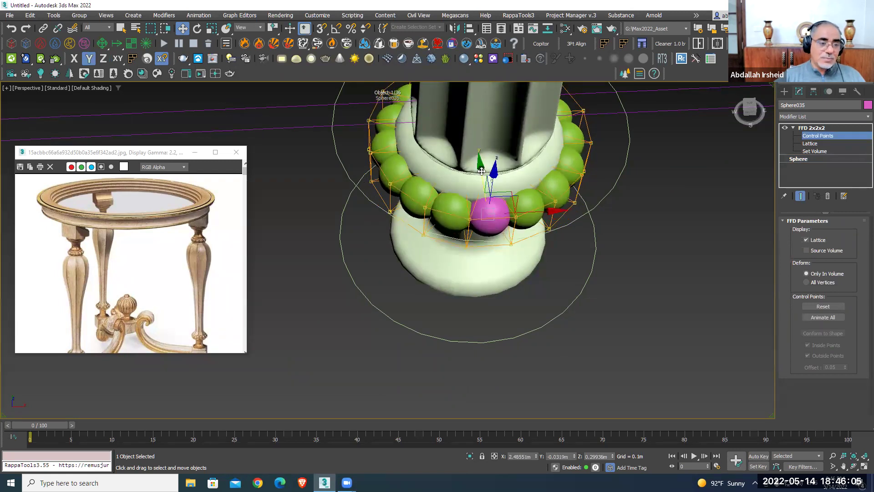
{"action": "mouse_move", "coordinate": [503, 203]}
{"action": "middle_mouse_down", "text": "alt"}
{"action": "mouse_move", "coordinate": [510, 182]}
{"action": "mouse_move", "coordinate": [526, 236]}
{"action": "middle_mouse_up", "text": "alt"}
{"action": "scroll", "coordinate": [510, 182], "scroll_direction": "up", "scroll_amount": 3}
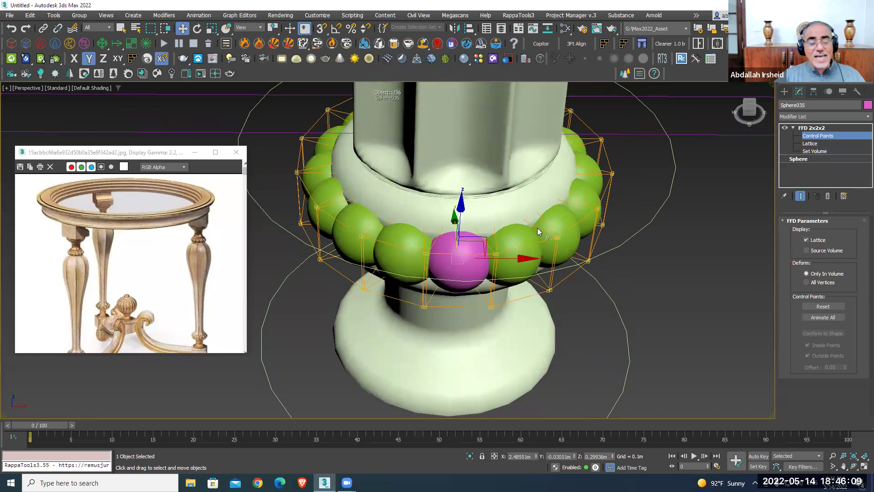
{"action": "mouse_move", "coordinate": [541, 234]}
{"action": "middle_mouse_down", "text": "alt"}
{"action": "mouse_move", "coordinate": [525, 239]}
{"action": "mouse_move", "coordinate": [615, 230]}
{"action": "middle_mouse_up", "text": "alt"}
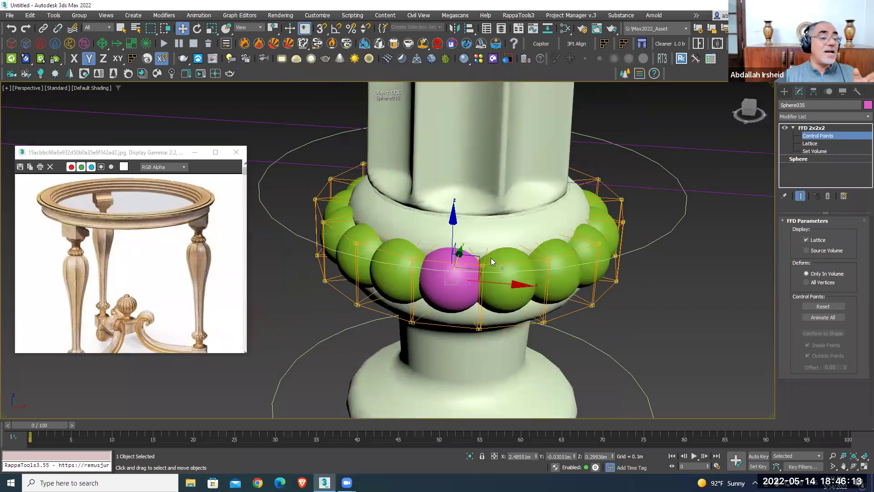
{"action": "scroll", "coordinate": [489, 257], "scroll_direction": "down", "scroll_amount": 2}
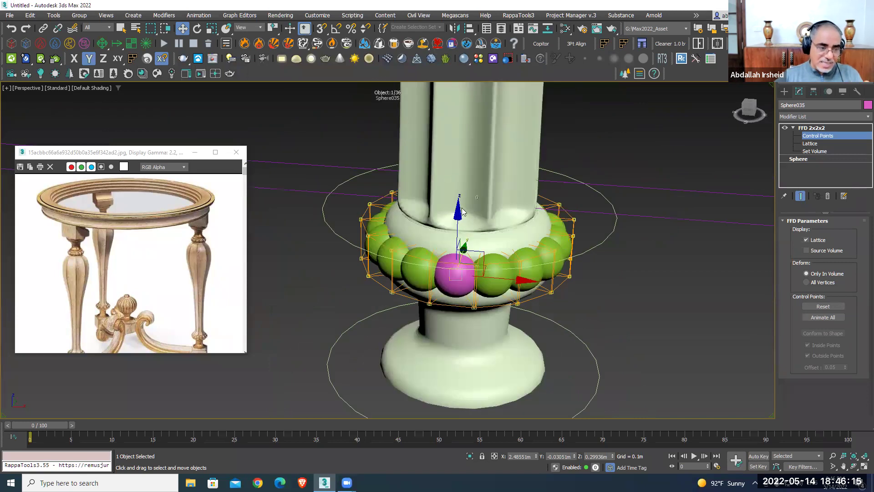
{"action": "middle_click_drag", "start_coordinate": [519, 238], "coordinate": [519, 245], "text": "alt"}
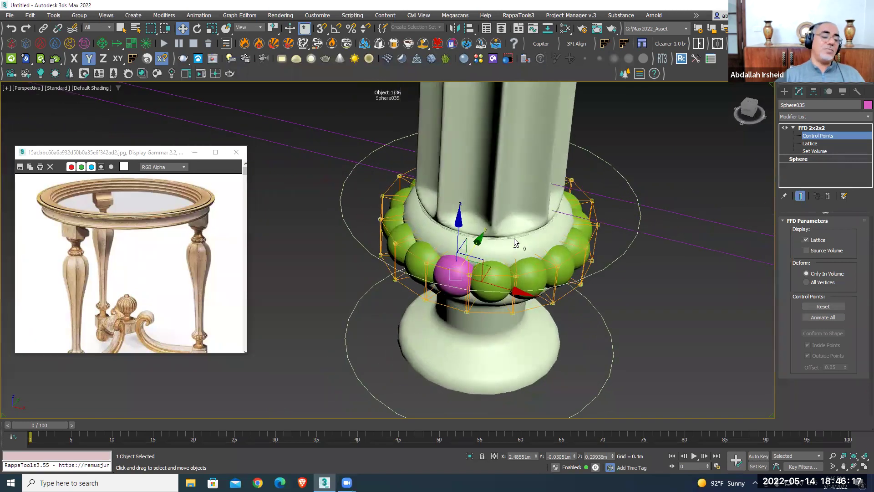
{"action": "scroll", "coordinate": [519, 250], "scroll_direction": "down", "scroll_amount": 3}
{"action": "scroll", "coordinate": [520, 254], "scroll_direction": "up", "scroll_amount": 2}
{"action": "scroll", "coordinate": [523, 249], "scroll_direction": "up", "scroll_amount": 2}
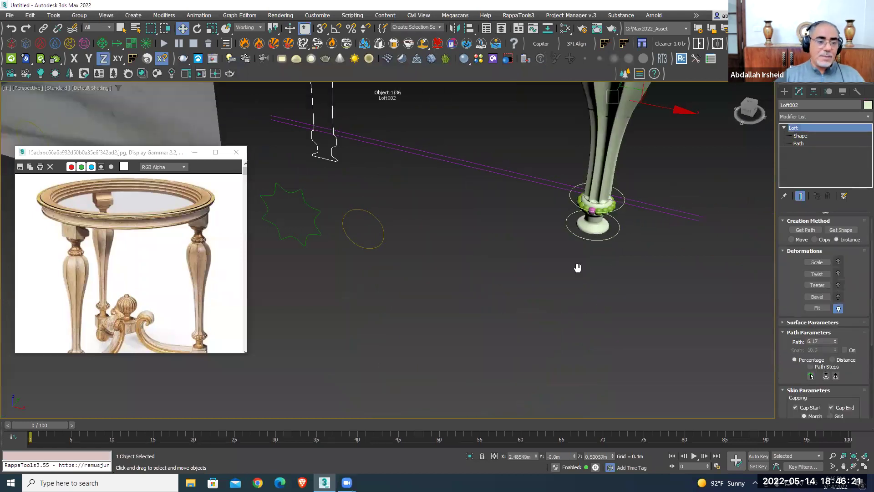
Select one green bead and use Select Similar to get all 16 ring beads
{"action": "middle_click_drag", "start_coordinate": [476, 311], "coordinate": [498, 278]}
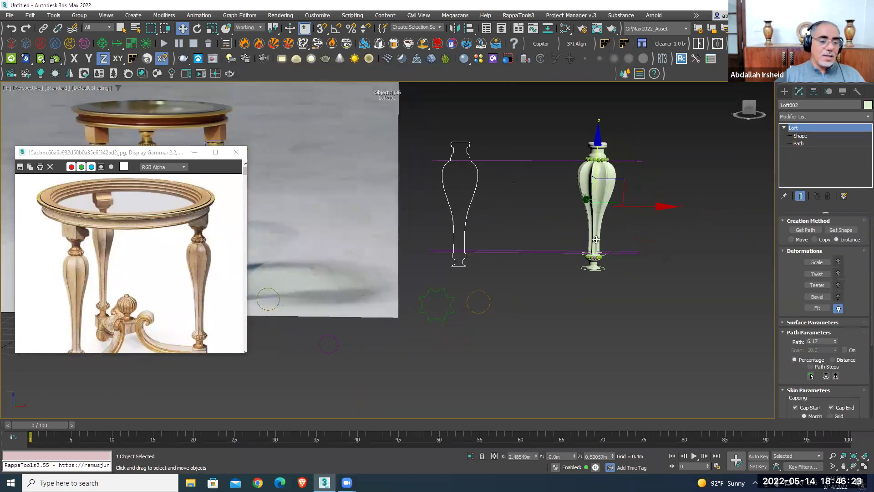
{"action": "scroll", "coordinate": [531, 234], "scroll_direction": "down", "scroll_amount": 5}
{"action": "scroll", "coordinate": [455, 251], "scroll_direction": "up", "scroll_amount": 3}
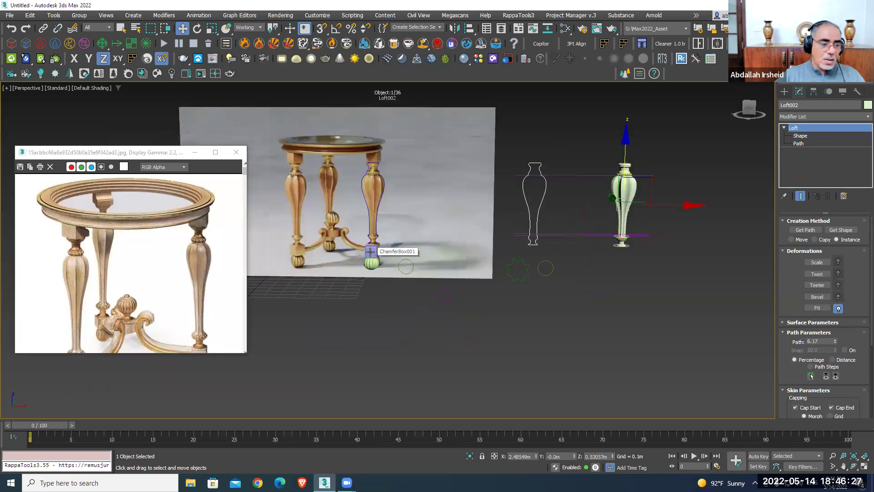
{"action": "scroll", "coordinate": [635, 201], "scroll_direction": "up", "scroll_amount": 2}
{"action": "scroll", "coordinate": [633, 186], "scroll_direction": "up", "scroll_amount": 4}
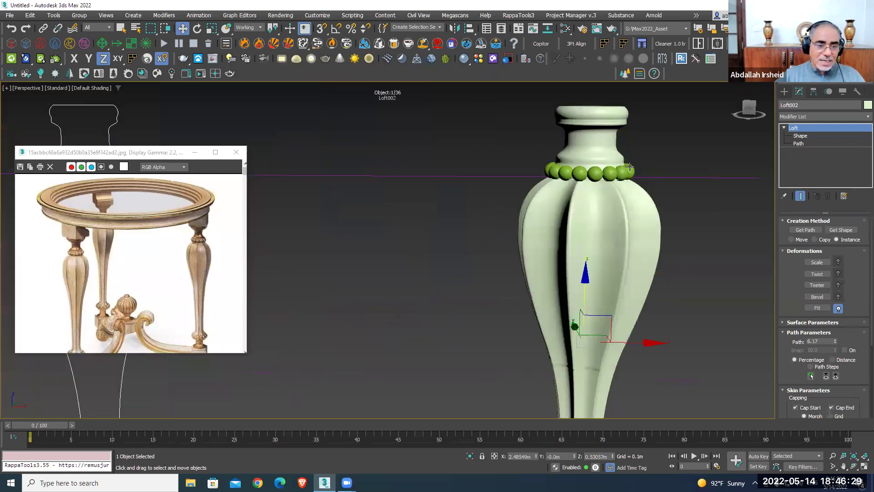
{"action": "scroll", "coordinate": [631, 173], "scroll_direction": "up", "scroll_amount": 3}
{"action": "left_click", "coordinate": [632, 170]}
{"action": "right_click", "coordinate": [632, 170]}
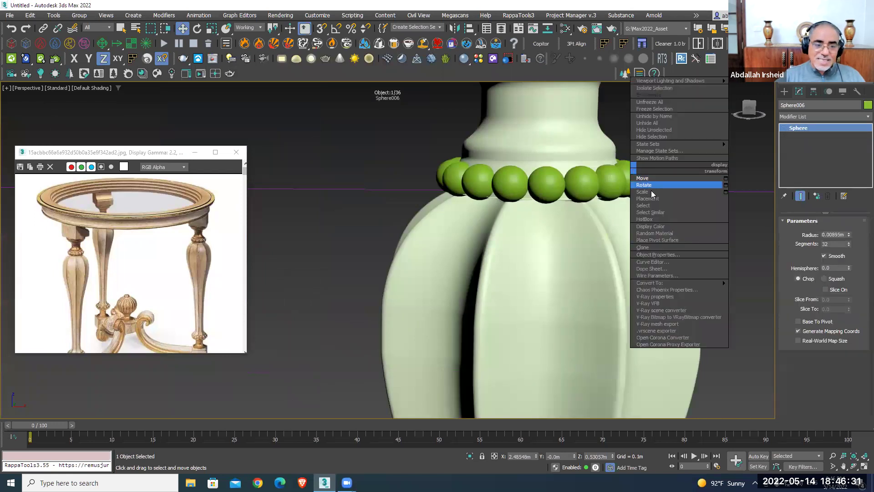
{"action": "left_click", "coordinate": [659, 213]}
Add the magenta bead and Select Similar again to select all 32 bead spheres
{"action": "scroll", "coordinate": [659, 213], "scroll_direction": "down", "scroll_amount": 5}
{"action": "scroll", "coordinate": [611, 287], "scroll_direction": "up", "scroll_amount": 2}
{"action": "scroll", "coordinate": [611, 288], "scroll_direction": "up", "scroll_amount": 4}
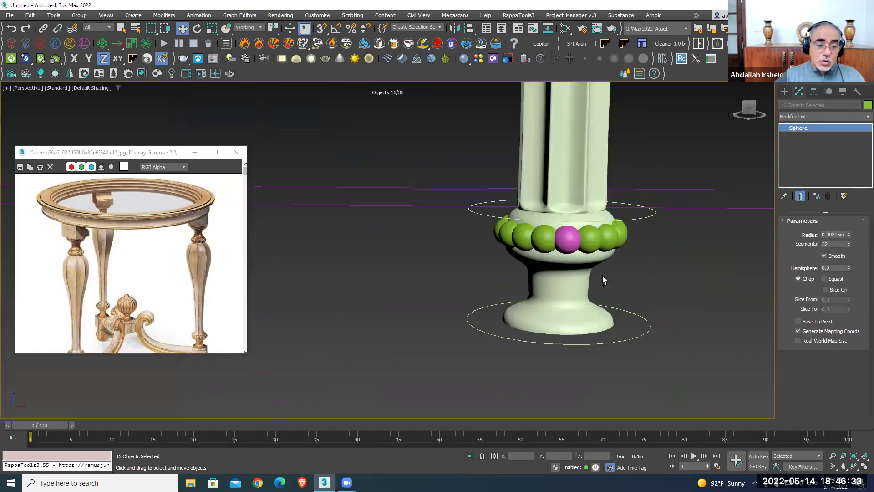
{"action": "left_click", "coordinate": [623, 235], "text": "ctrl"}
{"action": "right_click", "coordinate": [622, 235]}
{"action": "mouse_move", "coordinate": [638, 208]}
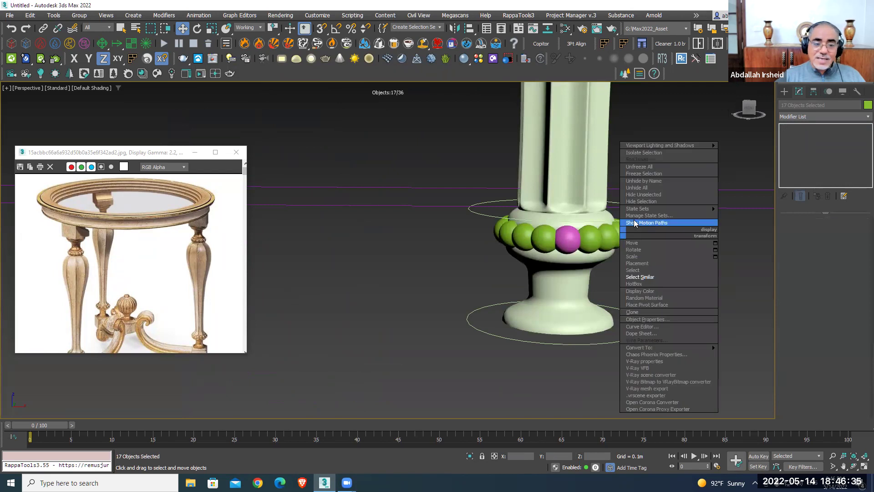
{"action": "left_click", "coordinate": [640, 276]}
{"action": "scroll", "coordinate": [632, 209], "scroll_direction": "down", "scroll_amount": 4}
{"action": "scroll", "coordinate": [632, 209], "scroll_direction": "down", "scroll_amount": 1}
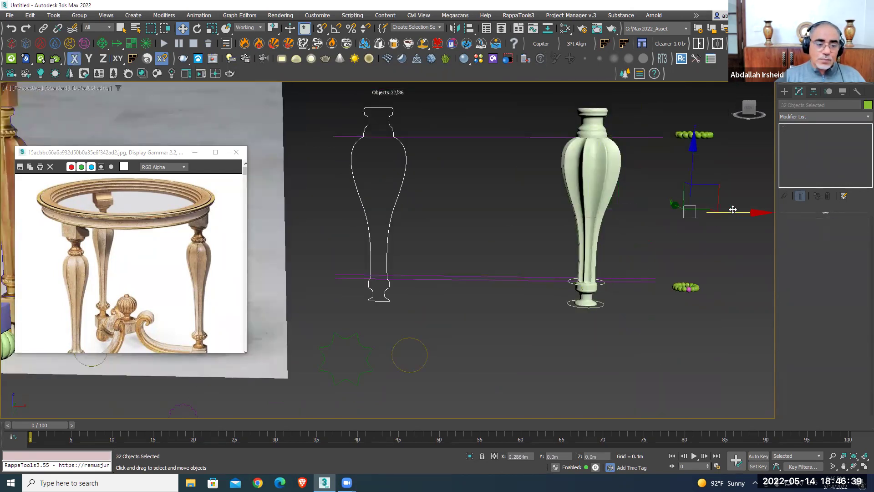
Link the 32 selected beads to the lofted leg Loft002 as their parent
{"action": "middle_click_drag", "start_coordinate": [614, 209], "coordinate": [581, 219]}
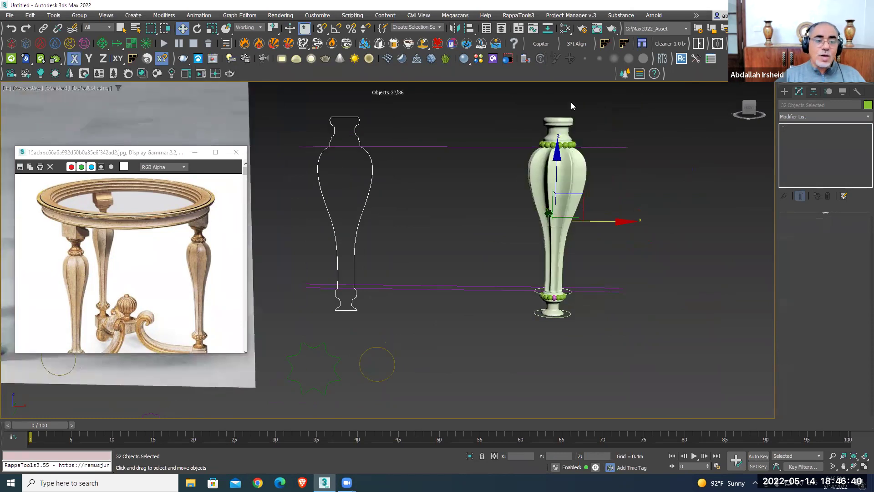
{"action": "left_click", "coordinate": [44, 29]}
{"action": "scroll", "coordinate": [571, 302], "scroll_direction": "up", "scroll_amount": 4}
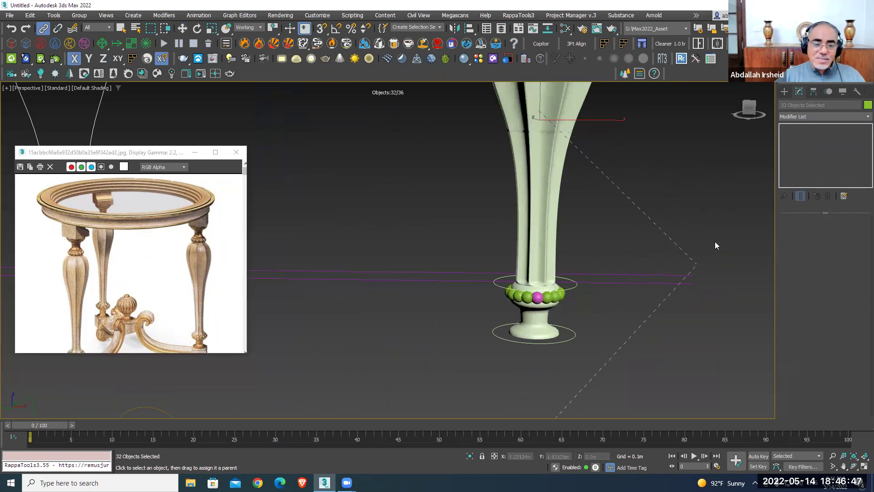
{"action": "left_click_drag", "start_coordinate": [643, 203], "coordinate": [649, 199]}
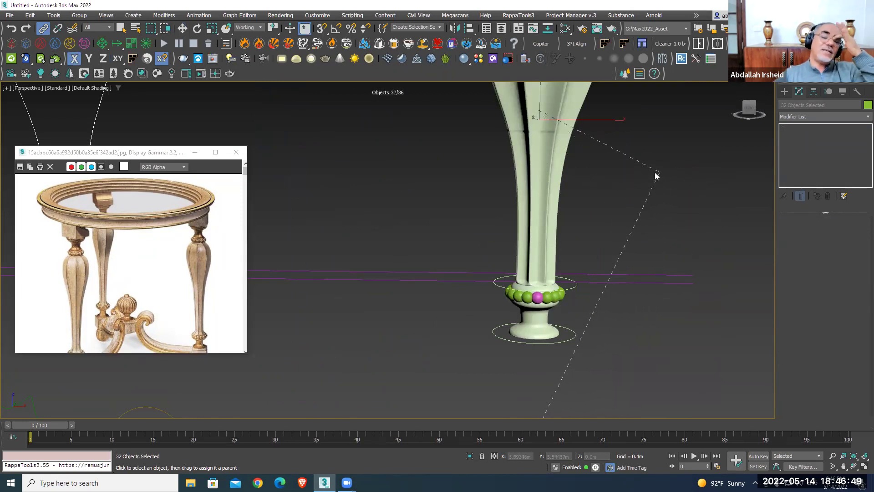
{"action": "left_click_drag", "start_coordinate": [655, 175], "coordinate": [643, 209]}
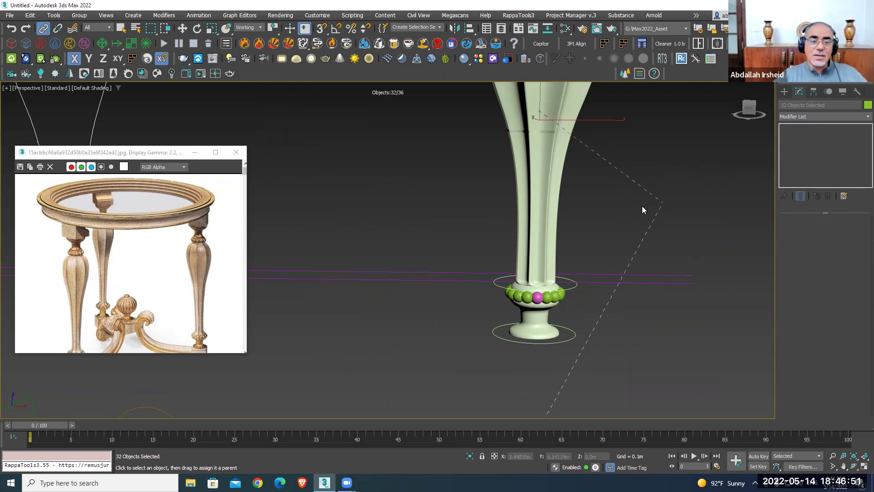
{"action": "right_click", "coordinate": [611, 204]}
{"action": "left_click", "coordinate": [612, 181]}
Move Loft002 left along X to confirm the beads follow
{"action": "left_click", "coordinate": [576, 178]}
{"action": "scroll", "coordinate": [565, 203], "scroll_direction": "down", "scroll_amount": 4}
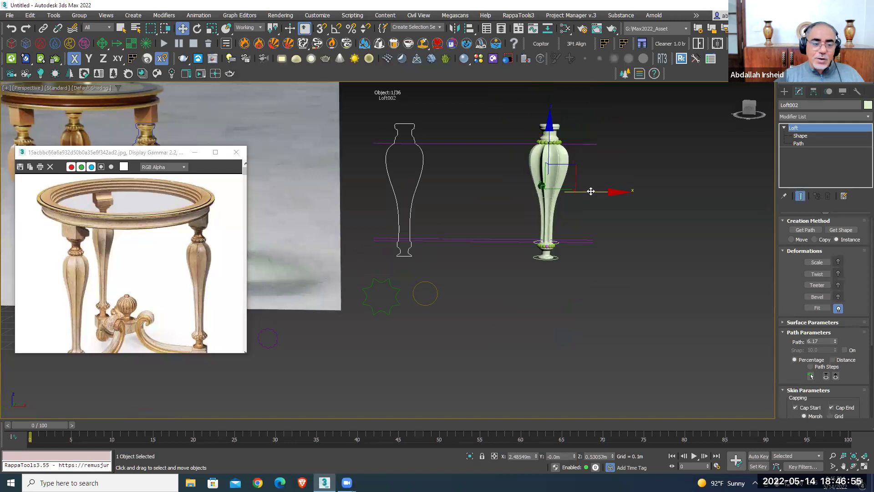
{"action": "left_click_drag", "start_coordinate": [633, 191], "coordinate": [595, 192]}
{"action": "middle_click_drag", "start_coordinate": [552, 193], "coordinate": [680, 205]}
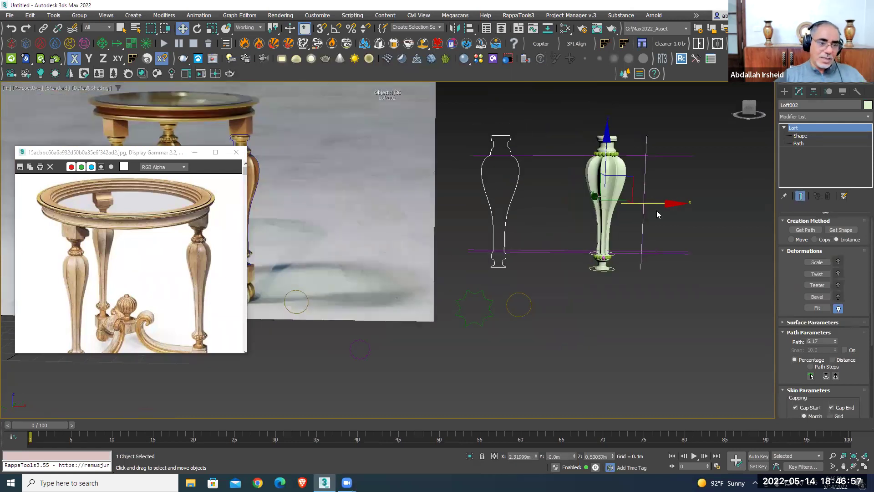
{"action": "scroll", "coordinate": [680, 205], "scroll_direction": "down", "scroll_amount": 2}
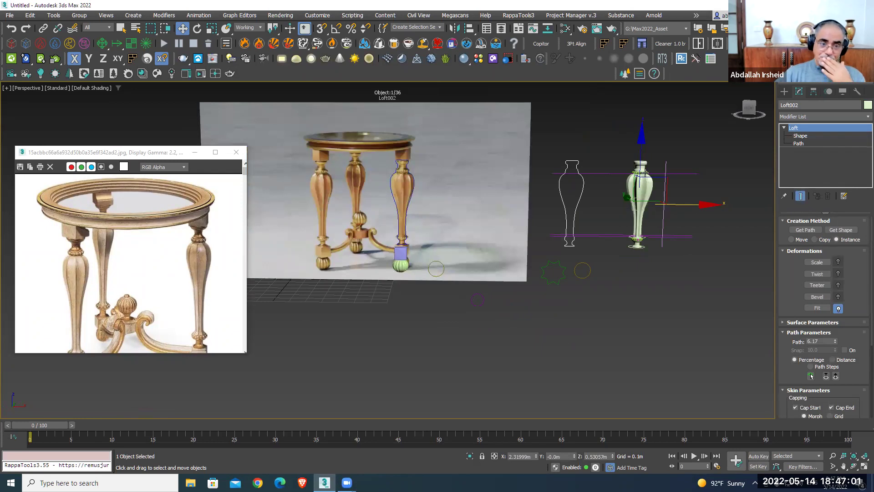
{"action": "middle_click_drag", "start_coordinate": [542, 224], "coordinate": [499, 222]}
{"action": "scroll", "coordinate": [535, 258], "scroll_direction": "down", "scroll_amount": 5}
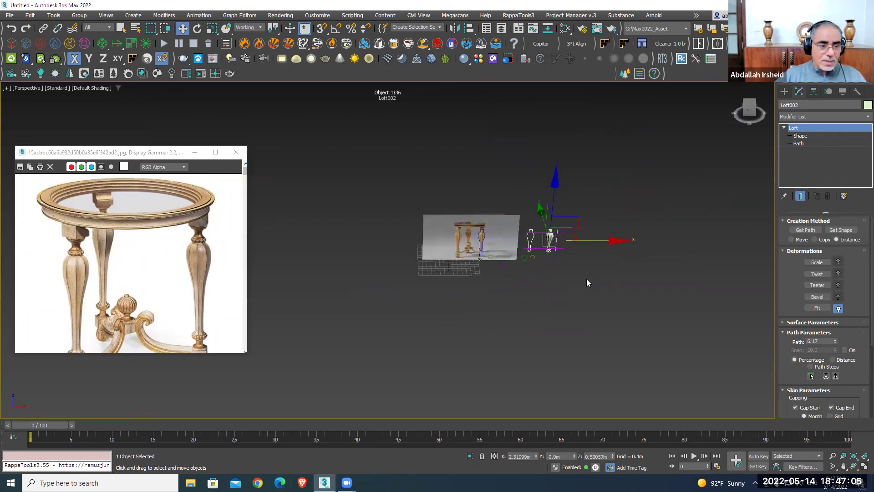
{"action": "scroll", "coordinate": [607, 272], "scroll_direction": "up", "scroll_amount": 4}
Create a small Box in the viewport
{"action": "left_click", "coordinate": [784, 91]}
{"action": "left_click", "coordinate": [801, 152]}
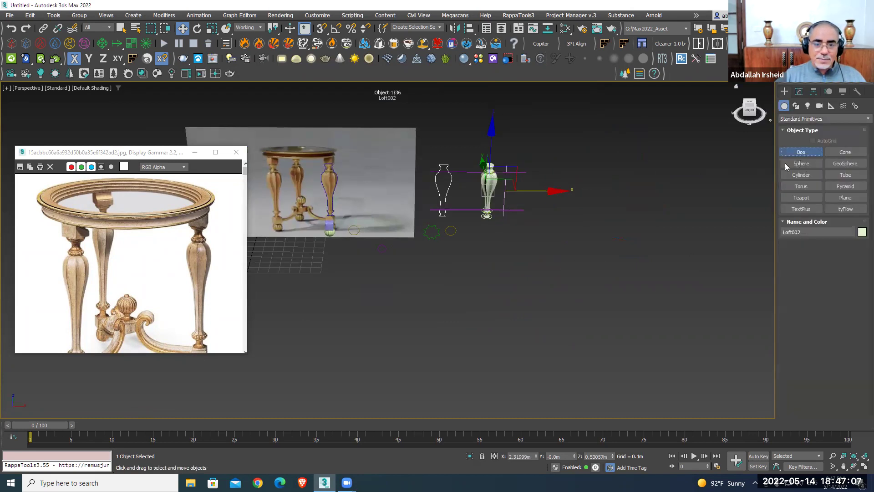
{"action": "left_click_drag", "start_coordinate": [598, 288], "coordinate": [610, 297]}
{"action": "left_click", "coordinate": [601, 291]}
Clone the box into 5 copies in a row beside it
{"action": "key", "text": "w"}
{"action": "scroll", "coordinate": [542, 287], "scroll_direction": "up", "scroll_amount": 2}
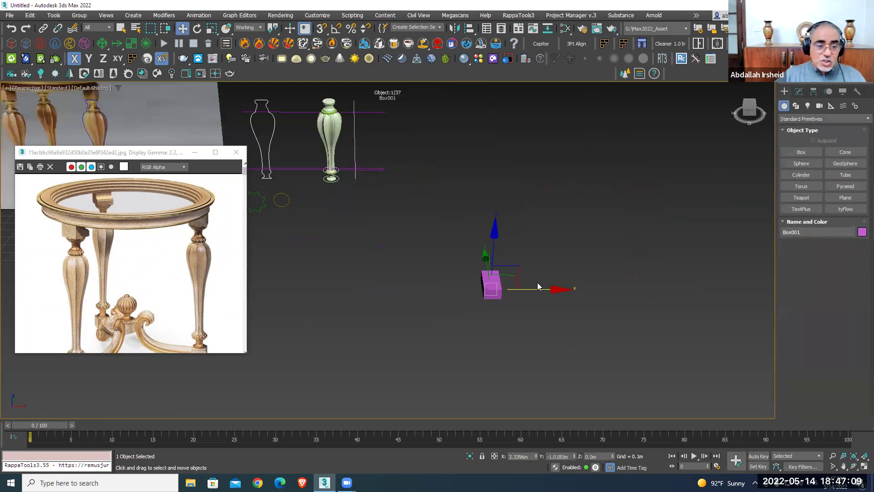
{"action": "left_click_drag", "start_coordinate": [537, 289], "coordinate": [559, 289], "text": "shift"}
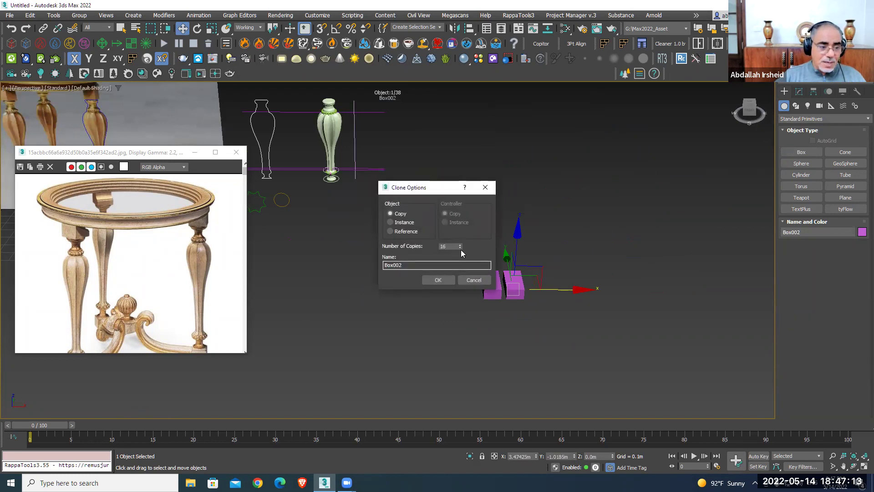
{"action": "type", "text": "5"}
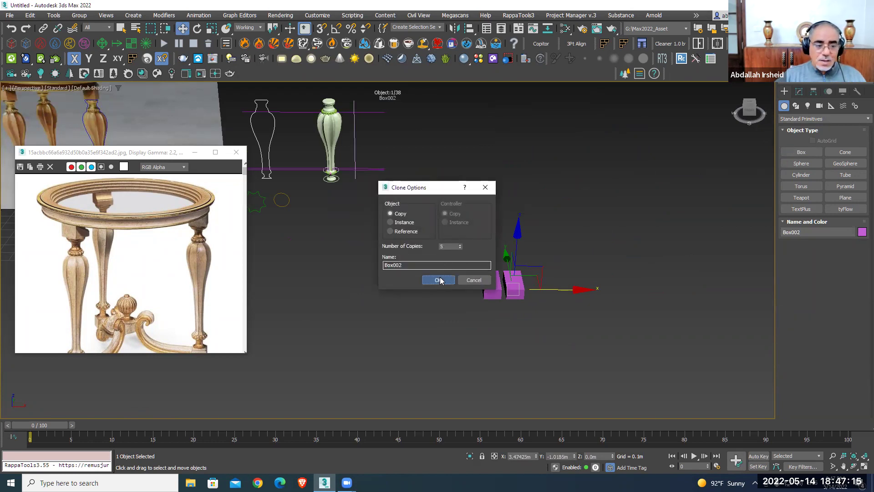
{"action": "left_click", "coordinate": [438, 279]}
{"action": "middle_click_drag", "start_coordinate": [331, 223], "coordinate": [404, 210]}
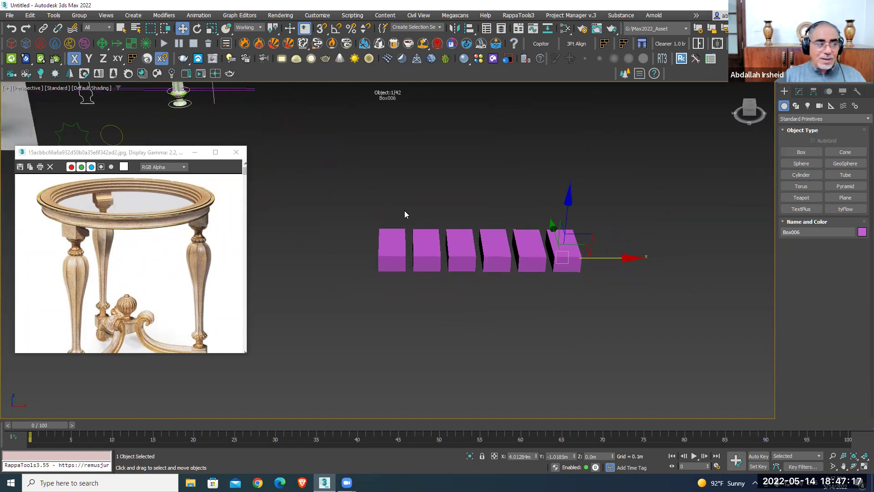
Try linking one box to another, cancel the parent pick, and select the first box
{"action": "left_click", "coordinate": [44, 28]}
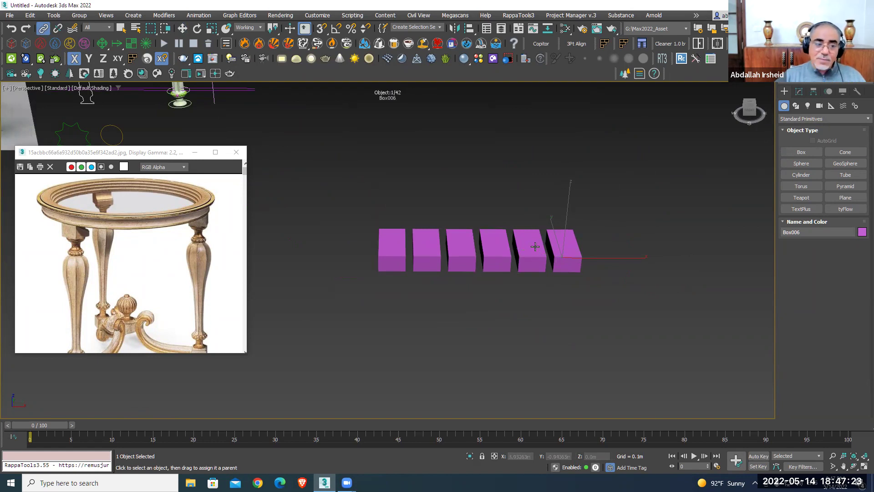
{"action": "left_click", "coordinate": [500, 240]}
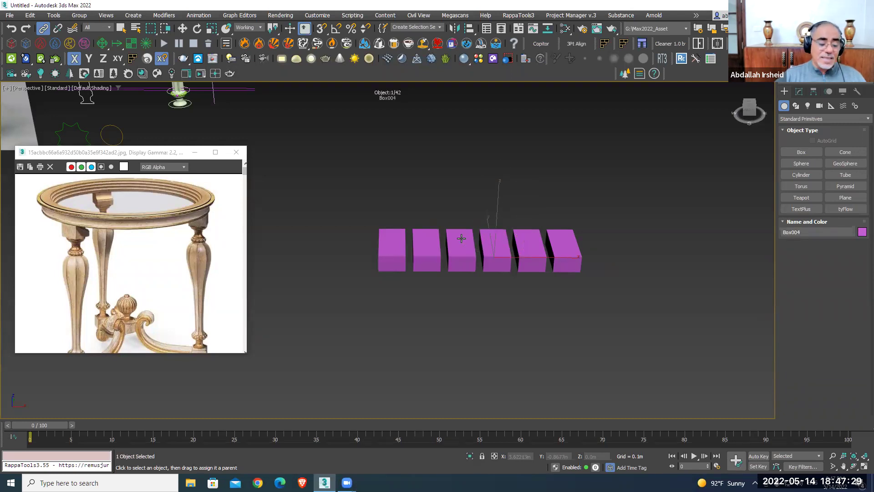
{"action": "key", "text": "h"}
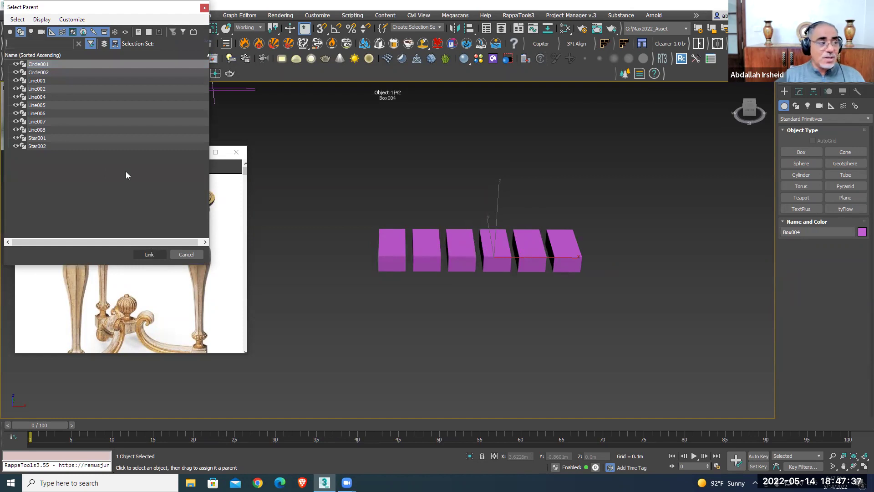
{"action": "left_click", "coordinate": [184, 255]}
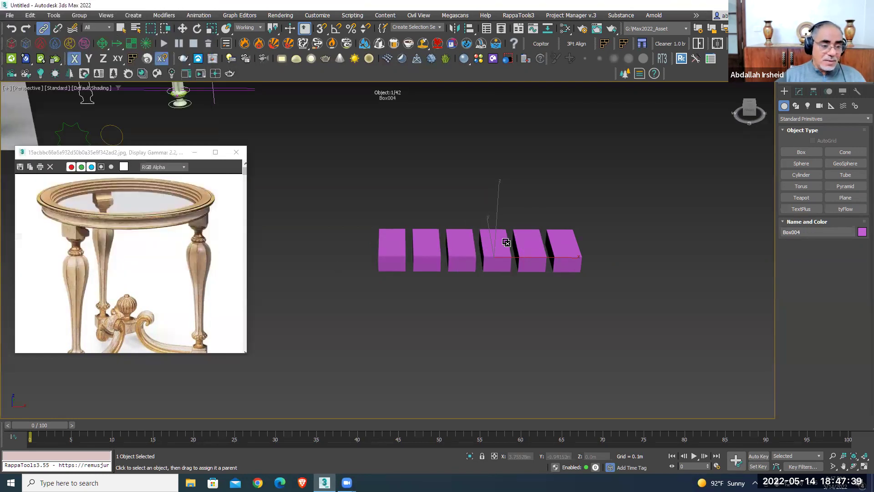
{"action": "left_click", "coordinate": [426, 240]}
{"action": "key", "text": "w"}
{"action": "left_click", "coordinate": [394, 237]}
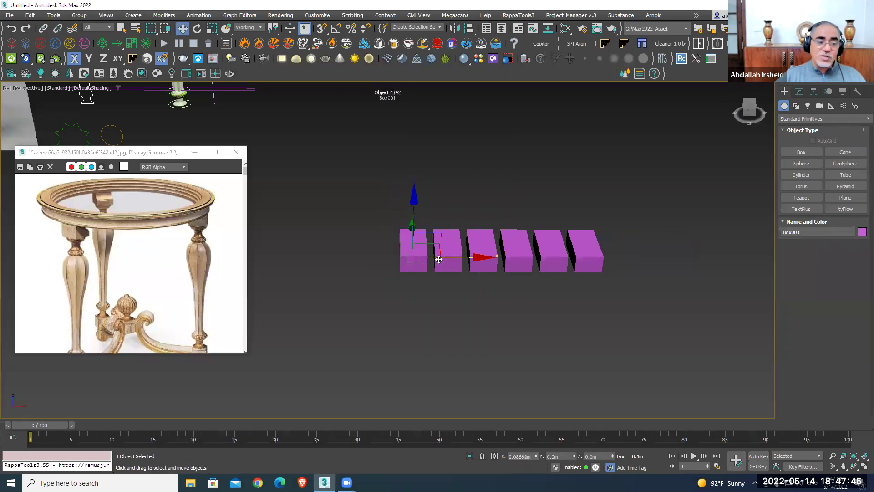
{"action": "scroll", "coordinate": [441, 258], "scroll_direction": "up", "scroll_amount": 3}
{"action": "middle_click_drag", "start_coordinate": [415, 269], "coordinate": [433, 269], "text": "alt"}
Switch to wireframe and select all six boxes
{"action": "key", "text": "ctrl+d"}
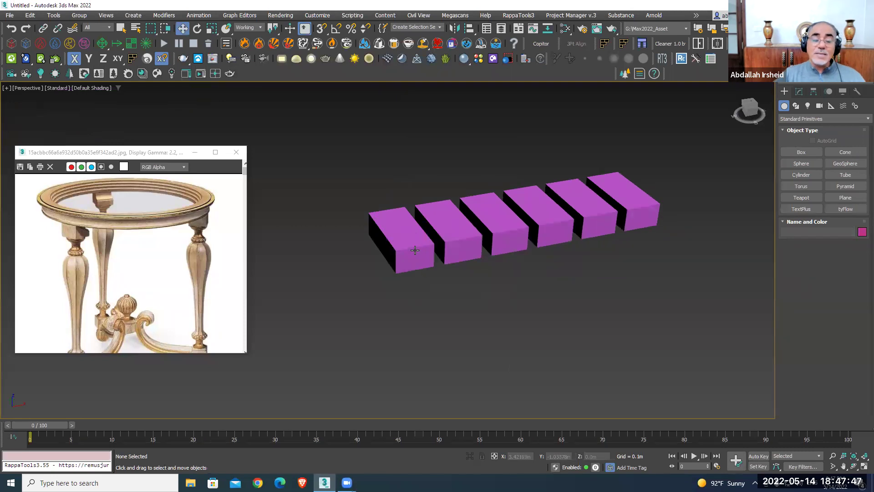
{"action": "key", "text": "ctrl+a"}
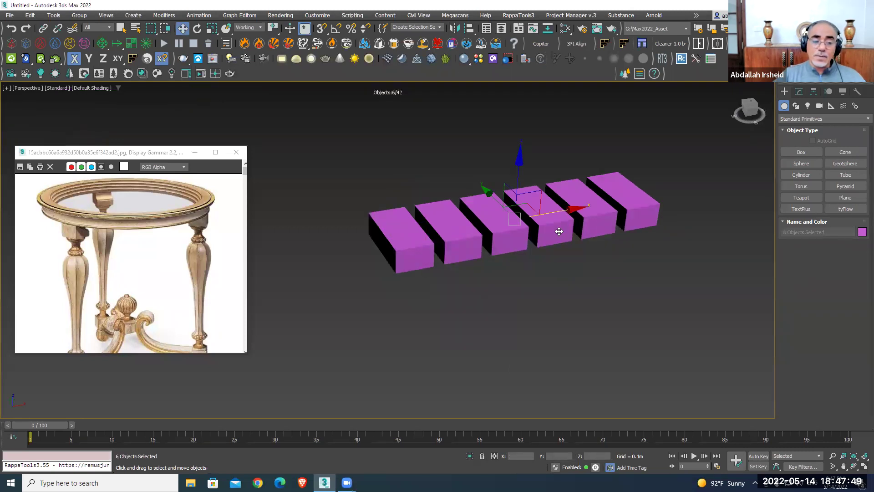
{"action": "key", "text": "F3"}
{"action": "left_click", "coordinate": [416, 273]}
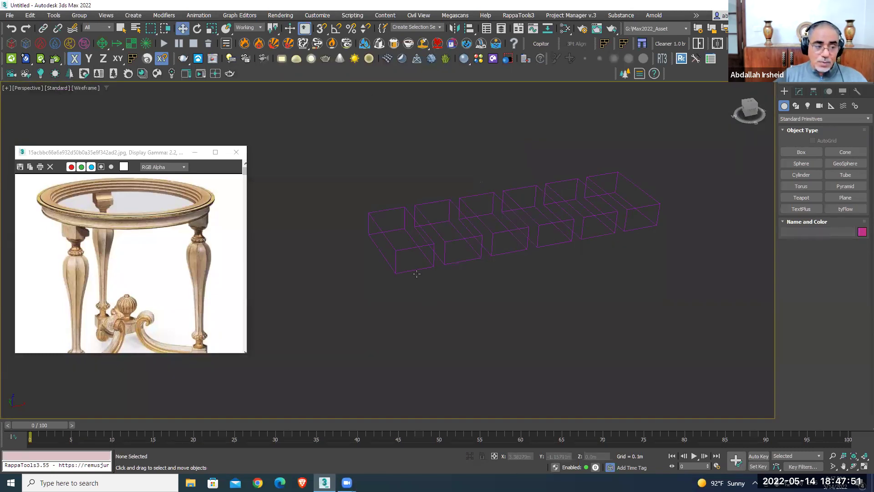
{"action": "left_click", "coordinate": [409, 249]}
{"action": "key", "text": "ctrl+q"}
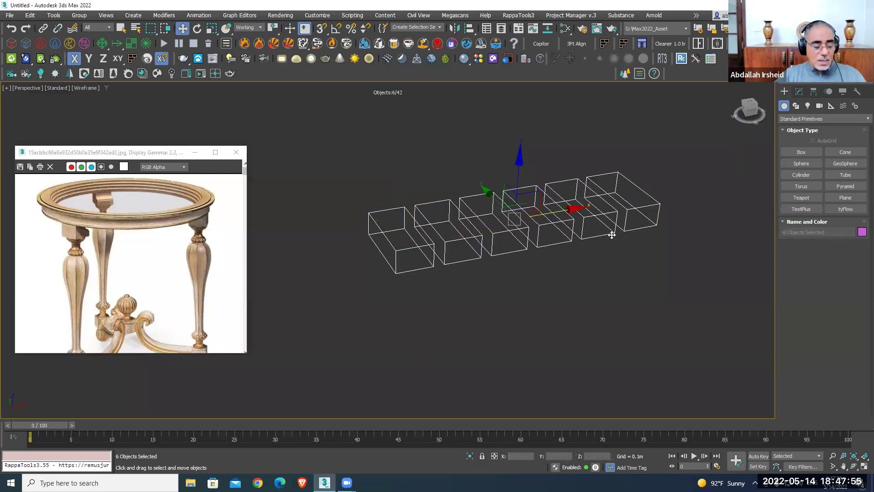
Rotate the six boxes together about 12.85 degrees around Y using Use Selection Center
{"action": "left_click", "coordinate": [199, 30]}
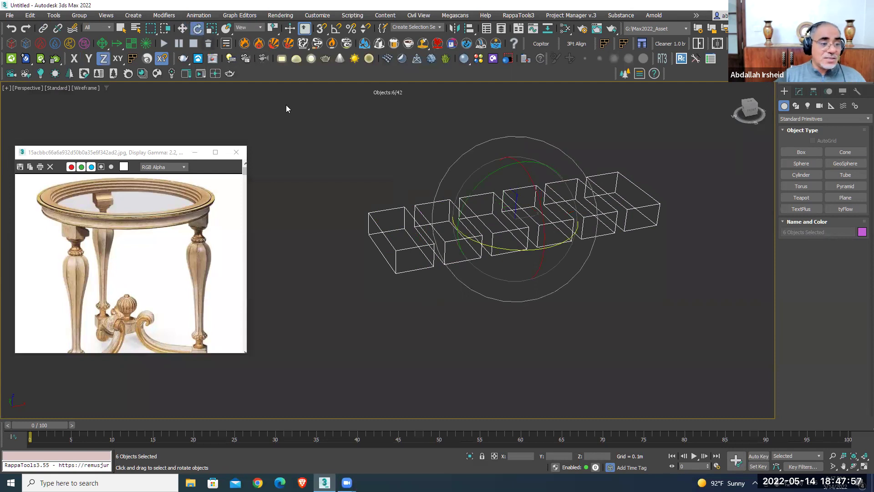
{"action": "left_click", "coordinate": [407, 268]}
{"action": "left_click", "coordinate": [407, 249]}
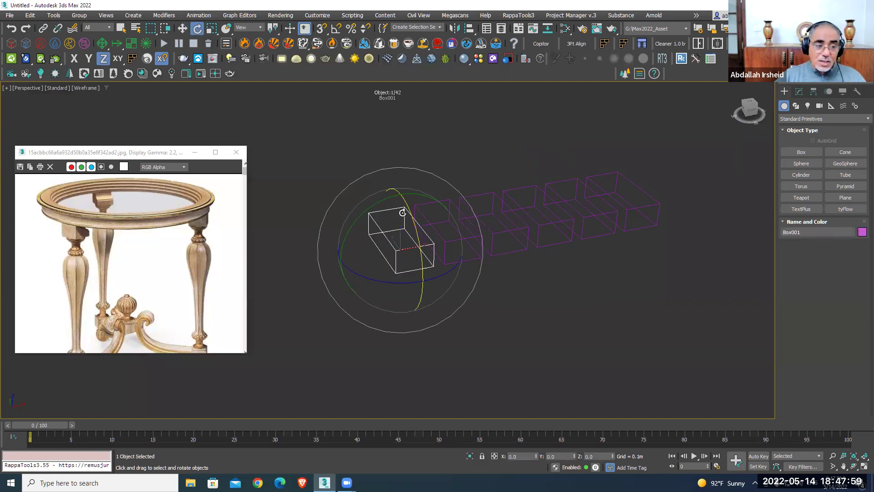
{"action": "left_click_drag", "start_coordinate": [385, 201], "coordinate": [404, 252]}
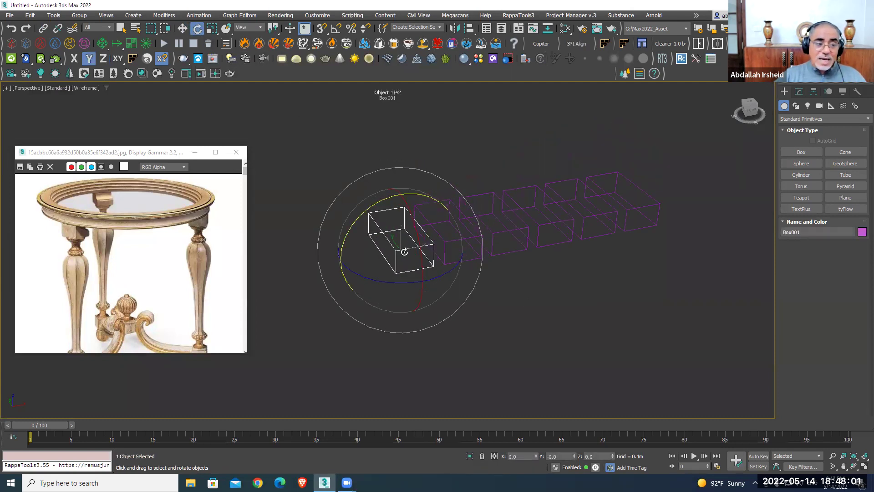
{"action": "key", "text": "ctrl+z"}
{"action": "left_click_drag", "start_coordinate": [470, 194], "coordinate": [483, 203]}
{"action": "left_click_drag", "start_coordinate": [272, 28], "coordinate": [273, 69]}
{"action": "mouse_move", "coordinate": [429, 194]}
{"action": "left_mouse_down"}
{"action": "mouse_move", "coordinate": [446, 187]}
{"action": "mouse_move", "coordinate": [428, 182]}
{"action": "mouse_move", "coordinate": [449, 186]}
{"action": "mouse_move", "coordinate": [412, 189]}
{"action": "mouse_move", "coordinate": [429, 189]}
{"action": "left_mouse_up"}
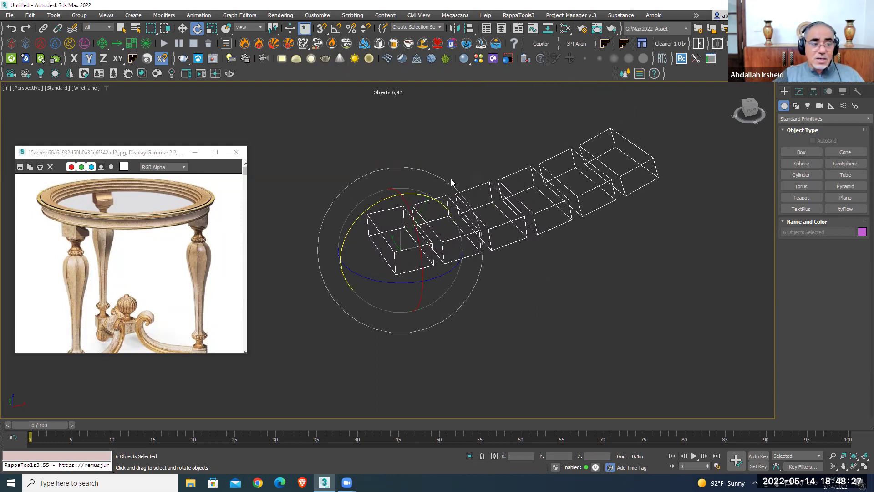
Select and hide the six boxes, then orbit toward the vases
{"action": "scroll", "coordinate": [455, 183], "scroll_direction": "down", "scroll_amount": 5}
{"action": "mouse_move", "coordinate": [599, 146]}
{"action": "left_mouse_down"}
{"action": "mouse_move", "coordinate": [400, 260]}
{"action": "mouse_move", "coordinate": [407, 258]}
{"action": "left_mouse_up"}
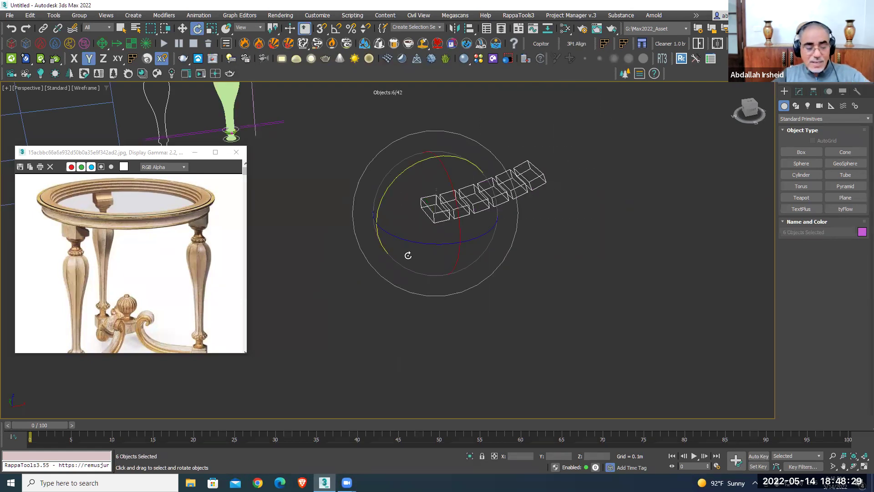
{"action": "key", "text": "Delete"}
{"action": "middle_click_drag", "start_coordinate": [407, 256], "coordinate": [426, 286]}
{"action": "mouse_move", "coordinate": [408, 250]}
{"action": "middle_mouse_down", "text": "alt"}
{"action": "mouse_move", "coordinate": [466, 205]}
{"action": "mouse_move", "coordinate": [505, 206]}
{"action": "middle_mouse_up", "text": "alt"}
In the front view, move the fluted leg Loft002 onto the reference table leg
{"action": "key", "text": "f"}
{"action": "scroll", "coordinate": [478, 220], "scroll_direction": "down", "scroll_amount": 2}
{"action": "scroll", "coordinate": [471, 224], "scroll_direction": "down", "scroll_amount": 4}
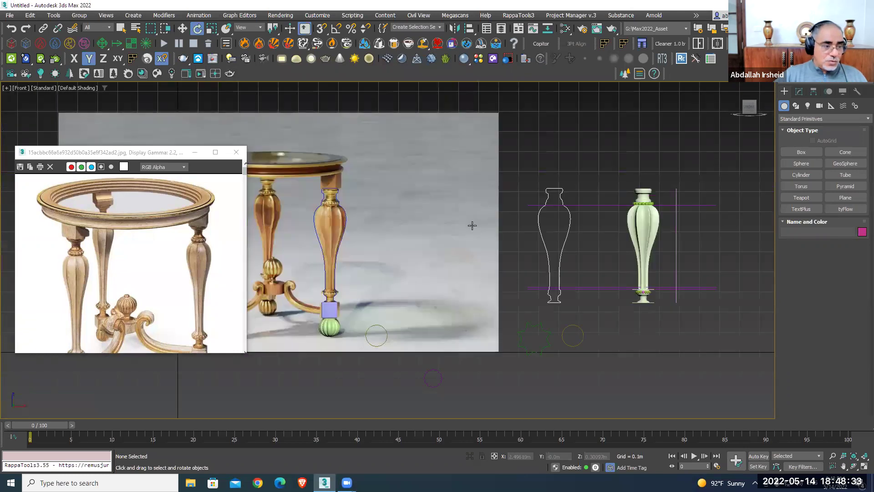
{"action": "key", "text": "w"}
{"action": "left_click", "coordinate": [649, 242]}
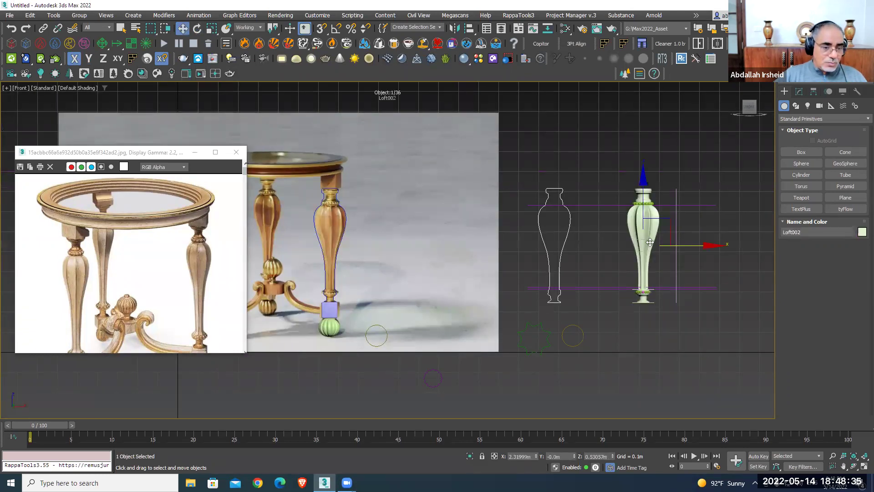
{"action": "left_click_drag", "start_coordinate": [671, 246], "coordinate": [343, 253]}
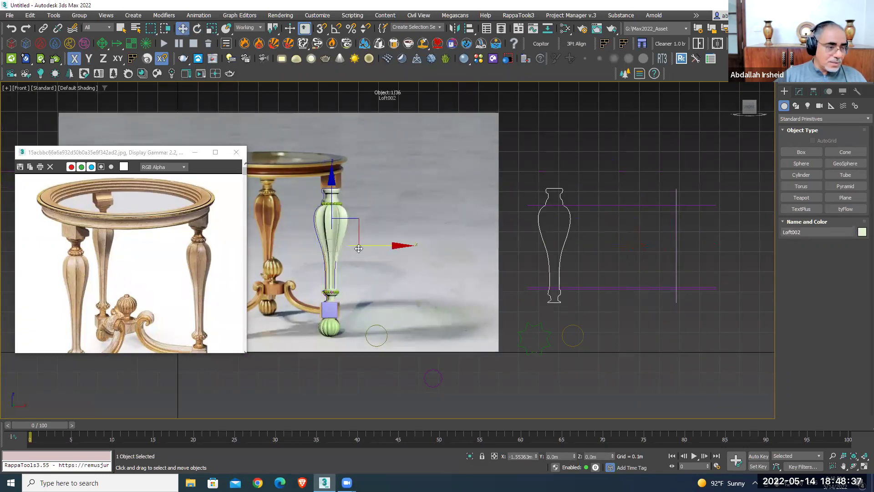
{"action": "scroll", "coordinate": [344, 252], "scroll_direction": "up", "scroll_amount": 3}
{"action": "scroll", "coordinate": [391, 238], "scroll_direction": "up", "scroll_amount": 2}
{"action": "left_click_drag", "start_coordinate": [408, 213], "coordinate": [414, 212]}
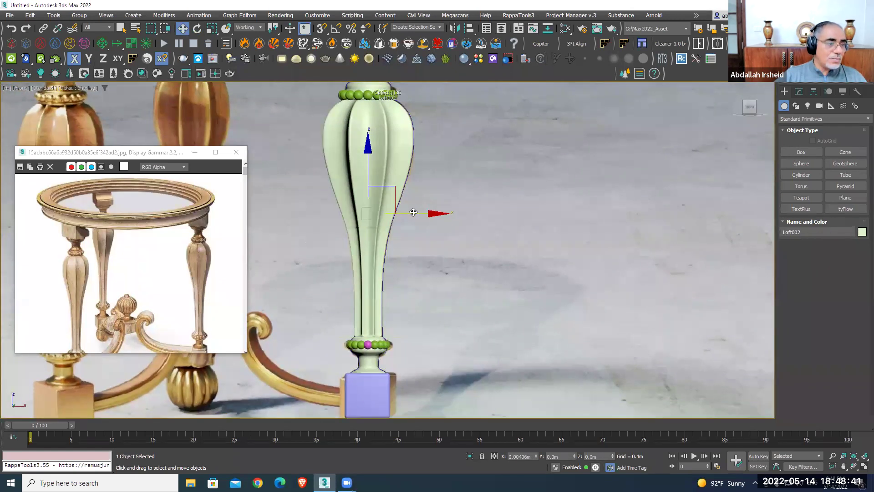
{"action": "scroll", "coordinate": [413, 214], "scroll_direction": "down", "scroll_amount": 2}
{"action": "scroll", "coordinate": [418, 289], "scroll_direction": "up", "scroll_amount": 2}
Set ChamferBox001's Length and Width to 0.1m
{"action": "left_click", "coordinate": [417, 289]}
{"action": "scroll", "coordinate": [417, 287], "scroll_direction": "up", "scroll_amount": 3}
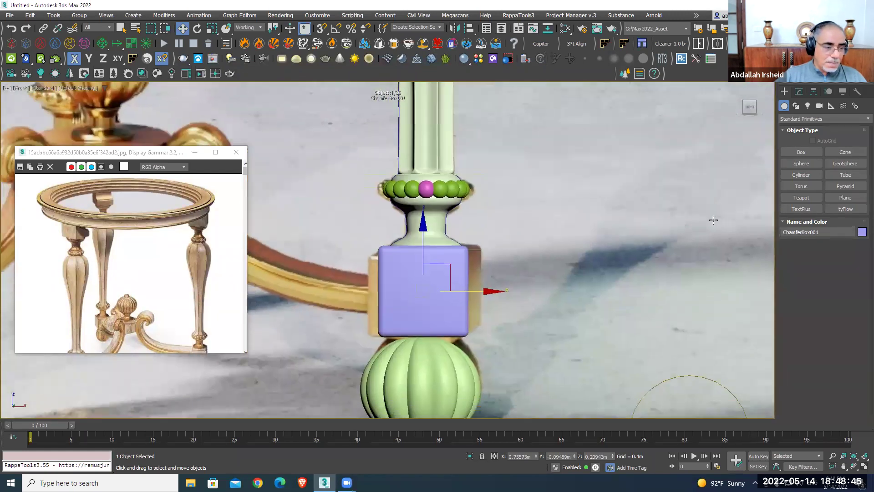
{"action": "left_click", "coordinate": [799, 92]}
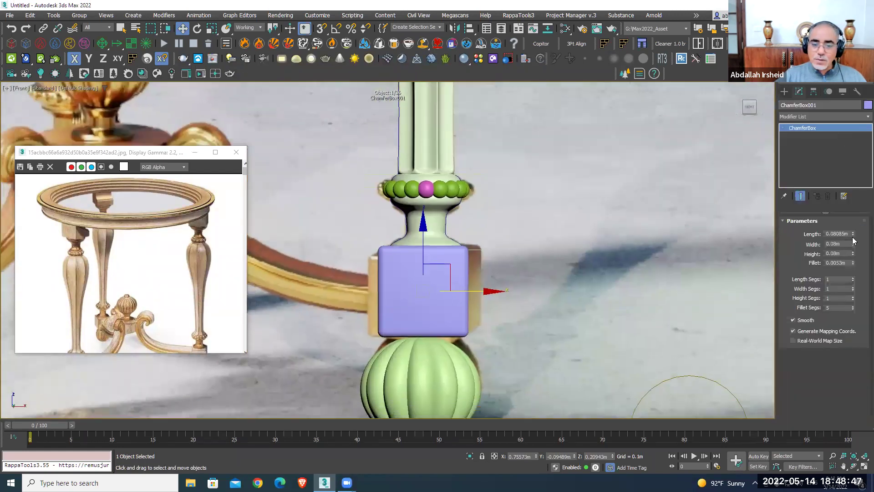
{"action": "type", "text": "."}
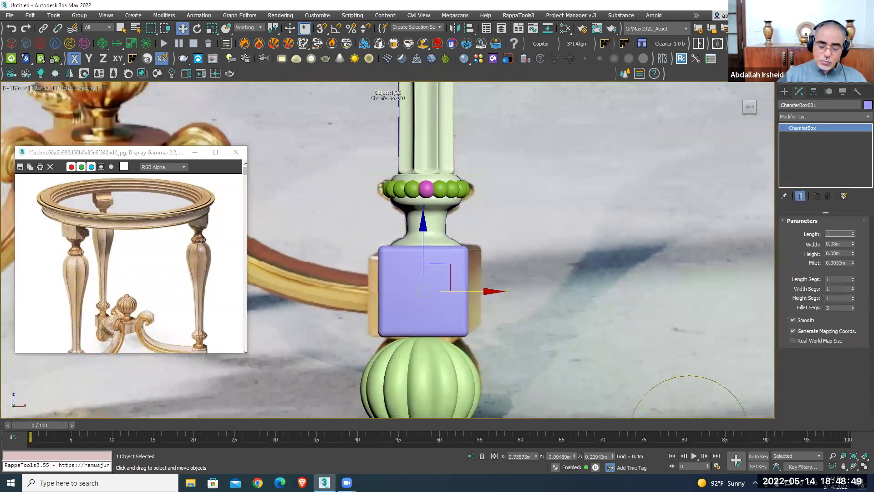
{"action": "key", "text": "Tab"}
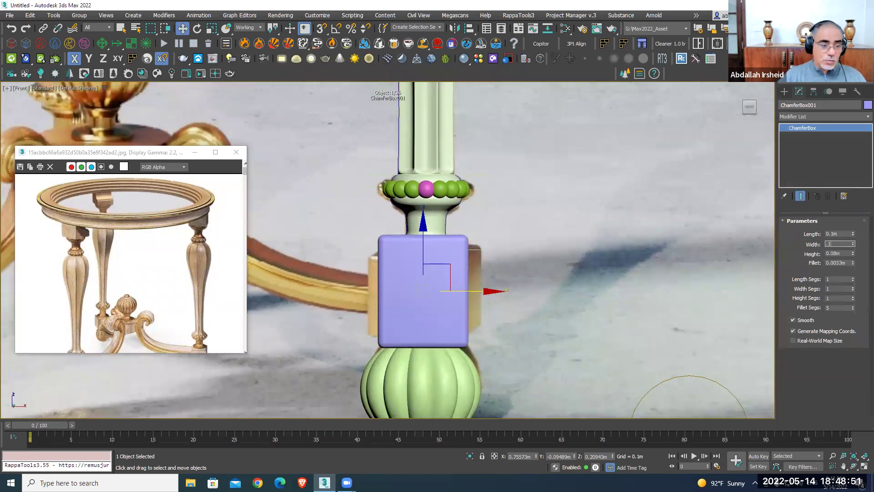
{"action": "key", "text": "Return"}
Raise the chamfer block and the leg part above it by 0.01324m in Z
{"action": "middle_click_drag", "start_coordinate": [595, 272], "coordinate": [605, 200]}
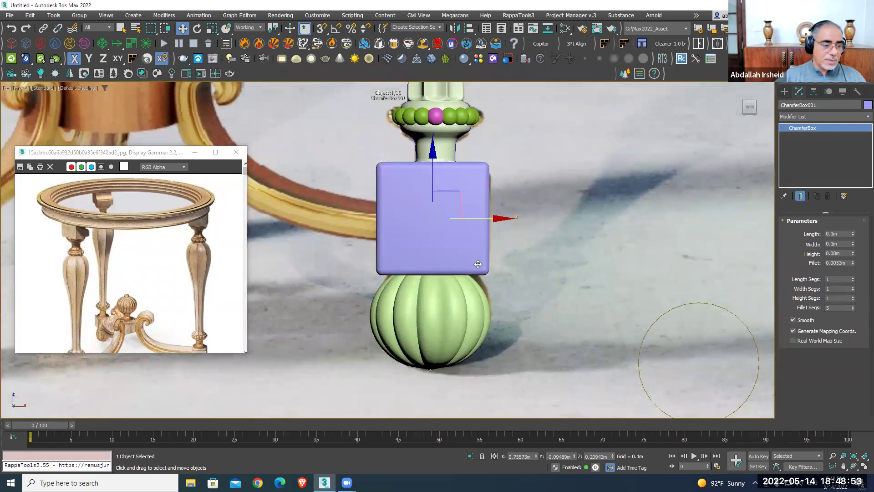
{"action": "left_click", "coordinate": [437, 141], "text": "ctrl"}
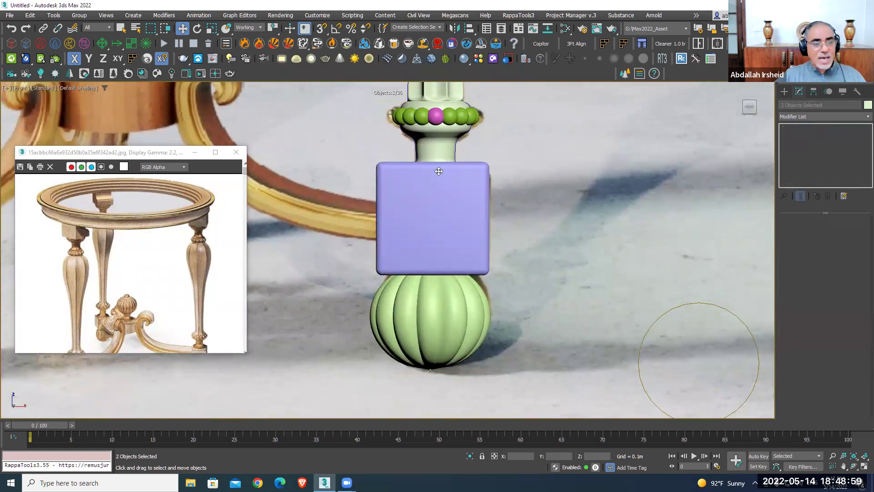
{"action": "left_click", "coordinate": [495, 456]}
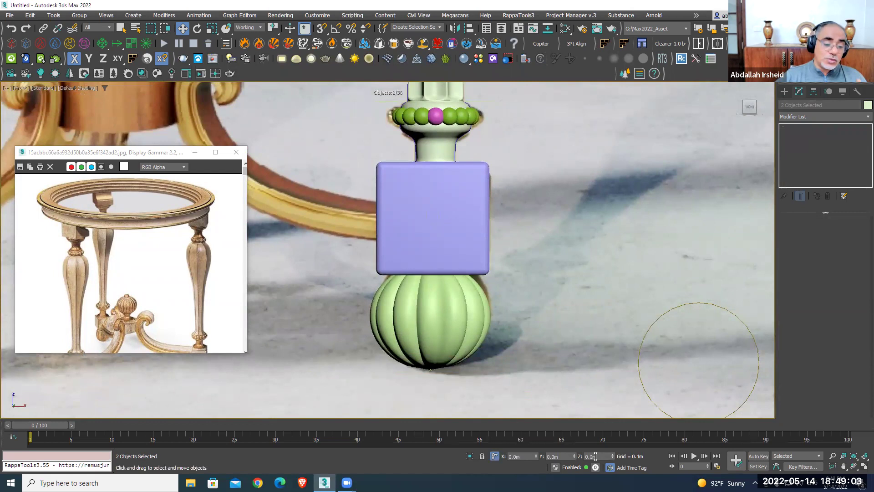
{"action": "mouse_move", "coordinate": [614, 459]}
{"action": "left_mouse_down"}
{"action": "mouse_move", "coordinate": [618, 443]}
{"action": "mouse_move", "coordinate": [616, 455]}
{"action": "left_mouse_up"}
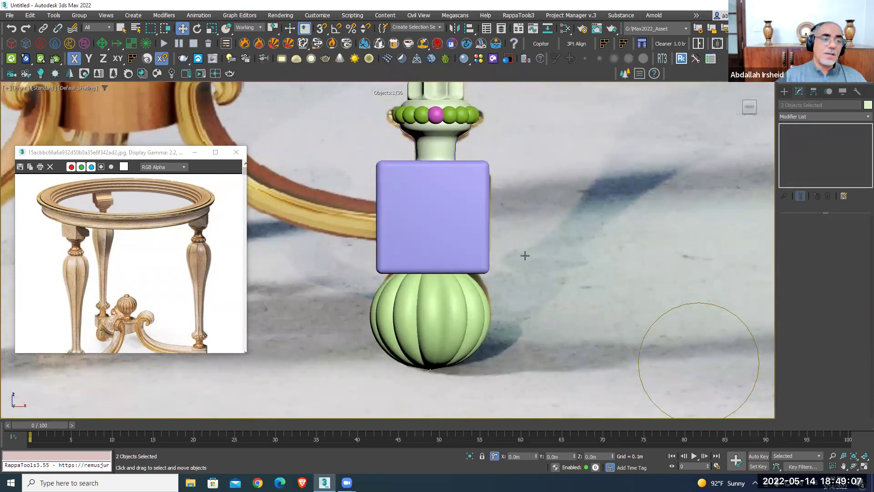
{"action": "scroll", "coordinate": [525, 255], "scroll_direction": "down", "scroll_amount": 5}
{"action": "scroll", "coordinate": [525, 274], "scroll_direction": "down", "scroll_amount": 3}
{"action": "left_click", "coordinate": [482, 352]}
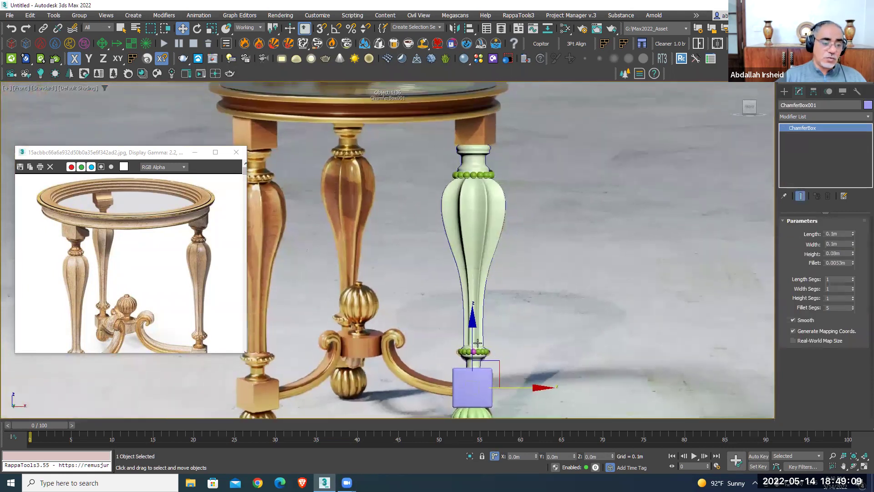
Clone the chamfer block up to the column top as an instance
{"action": "left_click_drag", "start_coordinate": [472, 336], "coordinate": [472, 75], "text": "shift"}
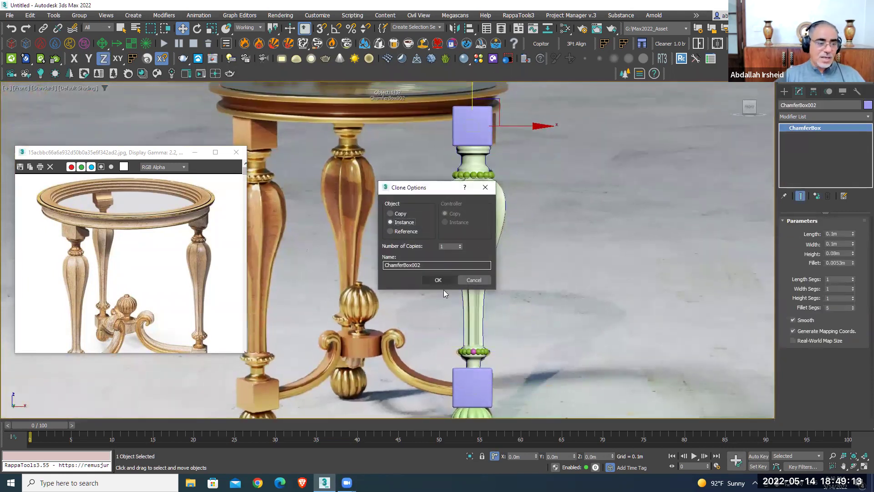
{"action": "left_click", "coordinate": [452, 279]}
{"action": "middle_click_drag", "start_coordinate": [526, 255], "coordinate": [521, 241]}
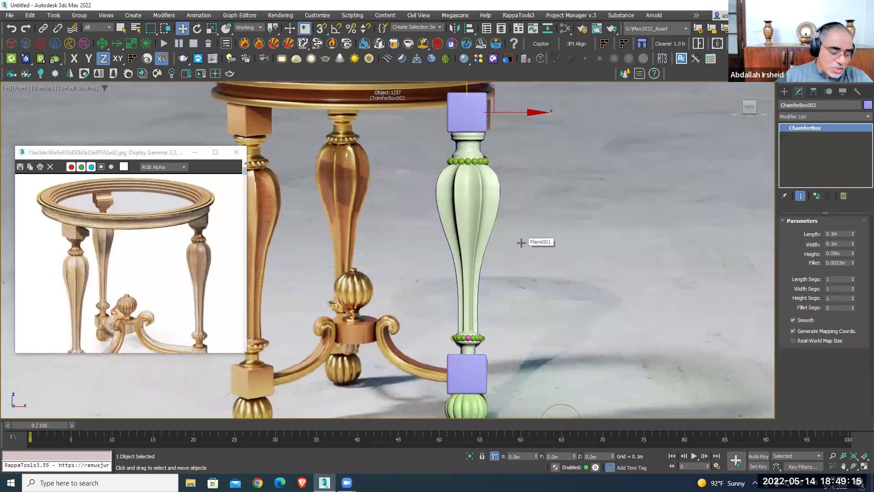
{"action": "key", "text": "p"}
{"action": "key", "text": "z"}
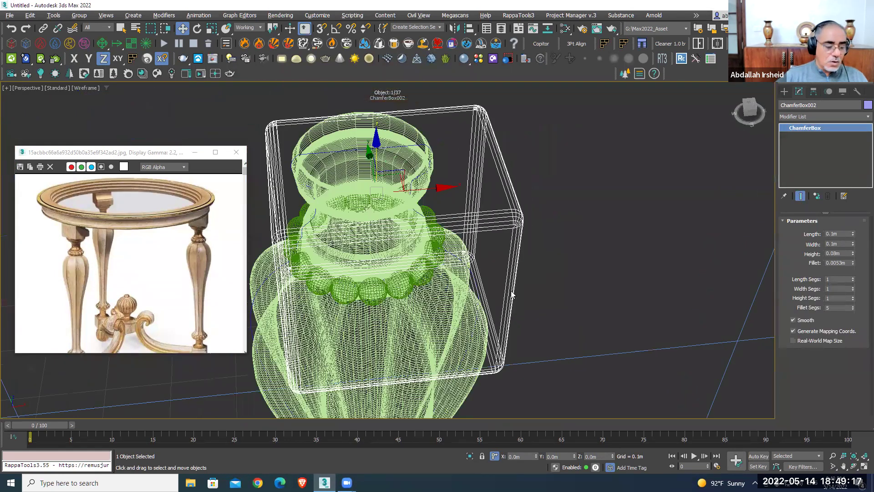
{"action": "middle_click_drag", "start_coordinate": [505, 307], "coordinate": [551, 284], "text": "alt"}
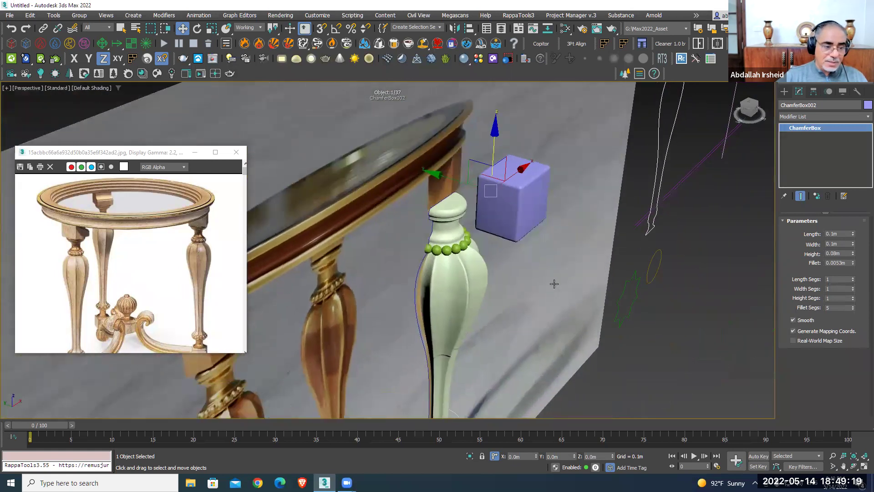
Centre the fluted leg over the ribbed ball foot in X and Y with Align
{"action": "left_click", "coordinate": [516, 287]}
{"action": "scroll", "coordinate": [516, 287], "scroll_direction": "down", "scroll_amount": 5}
{"action": "mouse_move", "coordinate": [400, 326]}
{"action": "middle_mouse_down", "text": "alt"}
{"action": "mouse_move", "coordinate": [464, 250]}
{"action": "mouse_move", "coordinate": [538, 311]}
{"action": "middle_mouse_up", "text": "alt"}
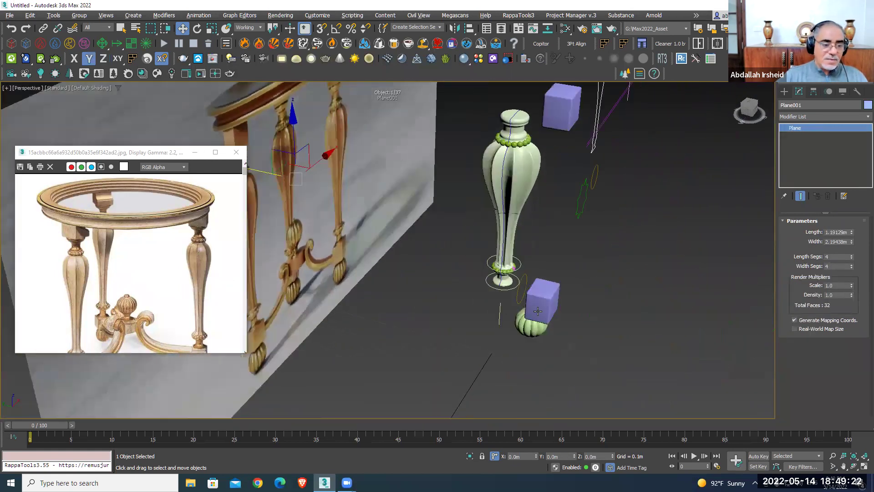
{"action": "left_click", "coordinate": [512, 180]}
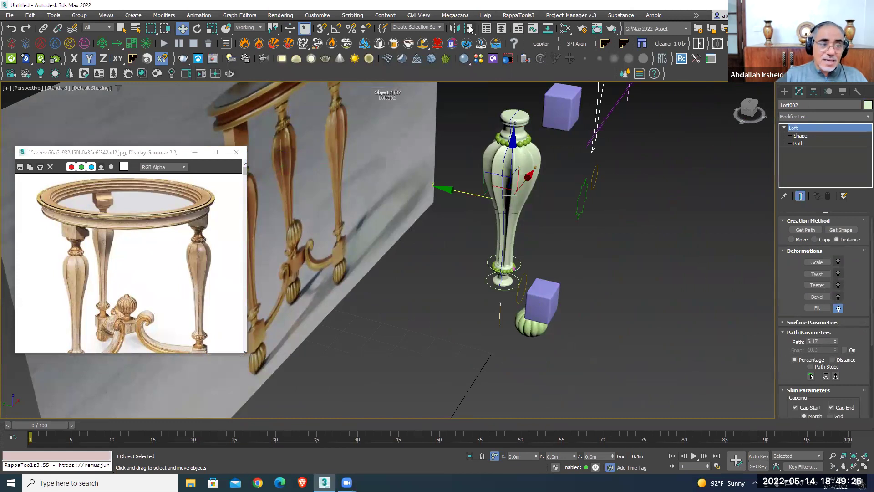
{"action": "left_click", "coordinate": [469, 29]}
{"action": "left_click", "coordinate": [525, 328]}
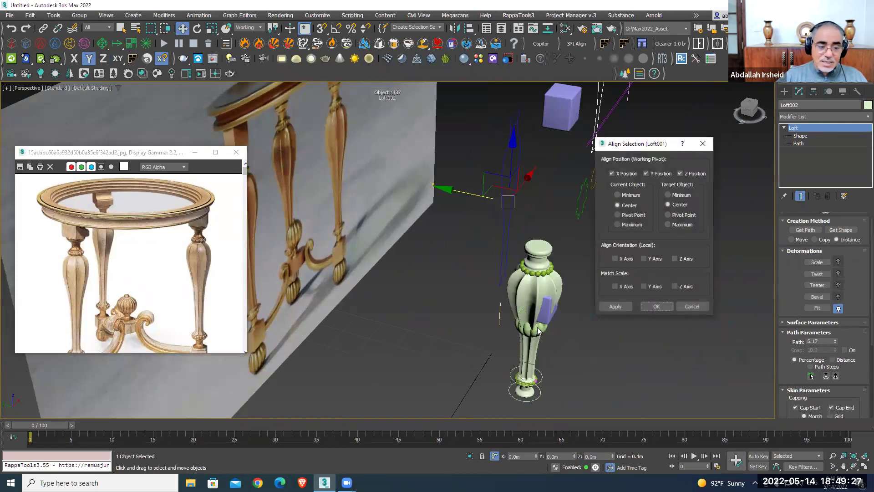
{"action": "left_click", "coordinate": [689, 176]}
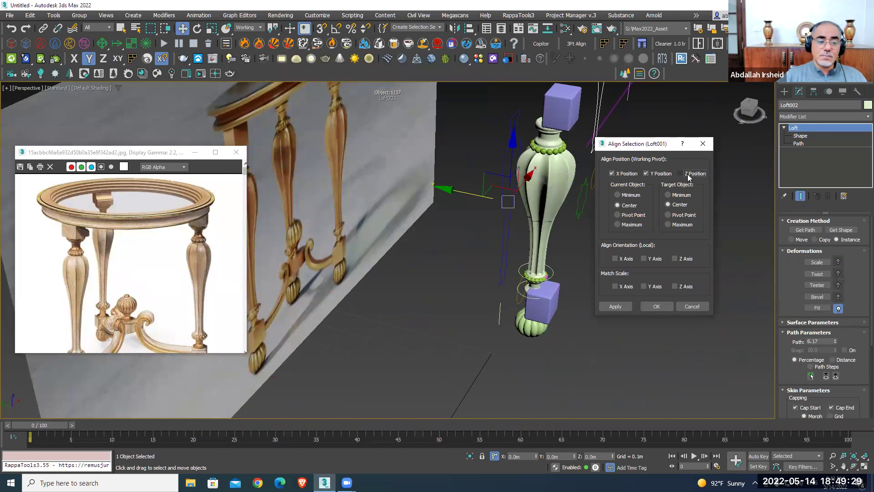
{"action": "left_click", "coordinate": [656, 306]}
Set the lower chamfer block's Height to 0.1m
{"action": "left_click", "coordinate": [548, 299]}
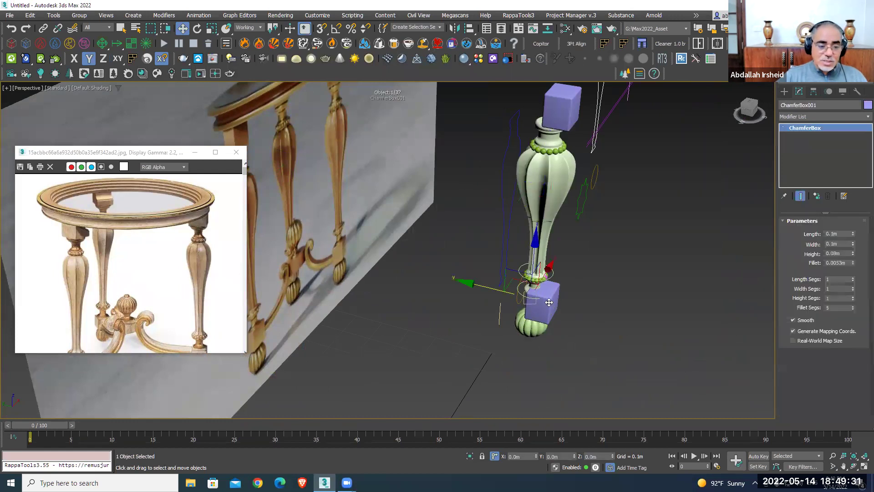
{"action": "scroll", "coordinate": [548, 301], "scroll_direction": "up", "scroll_amount": 3}
{"action": "middle_click_drag", "start_coordinate": [585, 276], "coordinate": [699, 286], "text": "alt"}
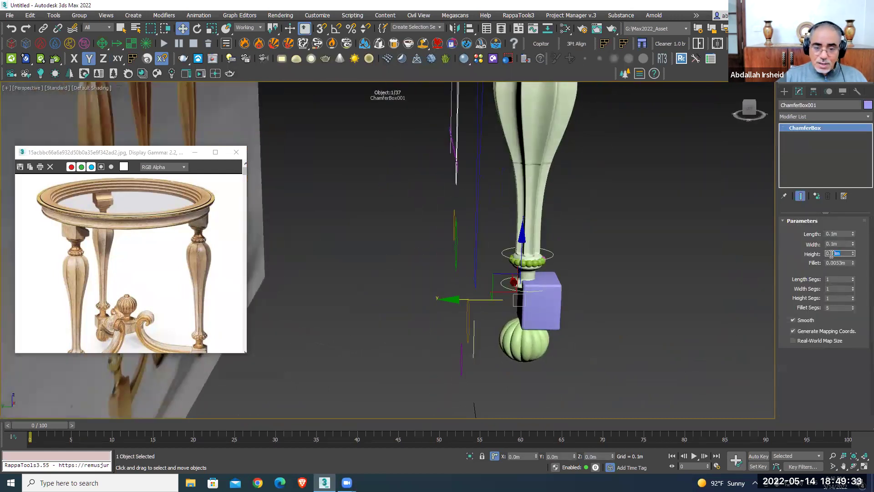
{"action": "type", "text": "0.1"}
{"action": "key", "text": "Return"}
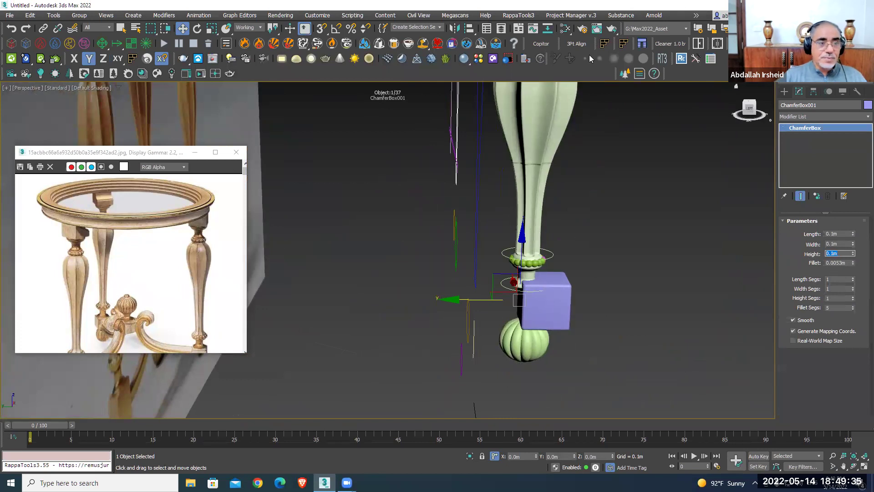
Centre the lower block in X/Y on the ball foot and nudge it into place
{"action": "left_click", "coordinate": [472, 31]}
{"action": "left_click", "coordinate": [537, 340]}
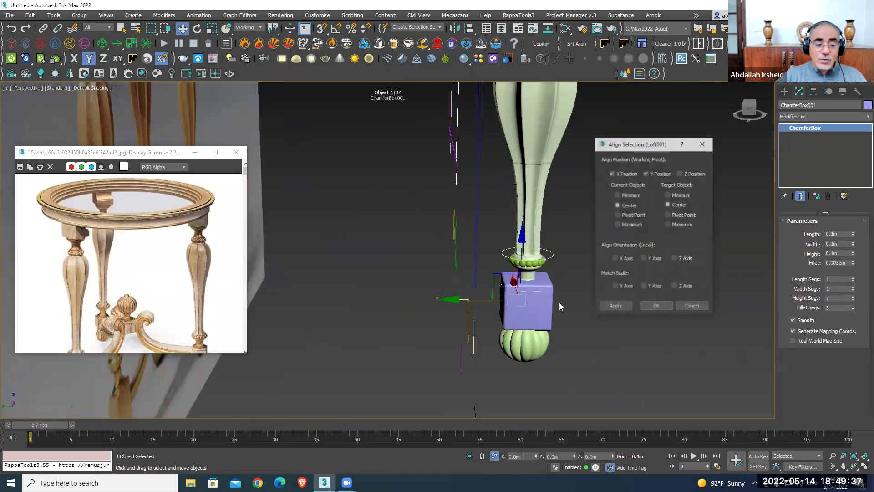
{"action": "left_click", "coordinate": [657, 306]}
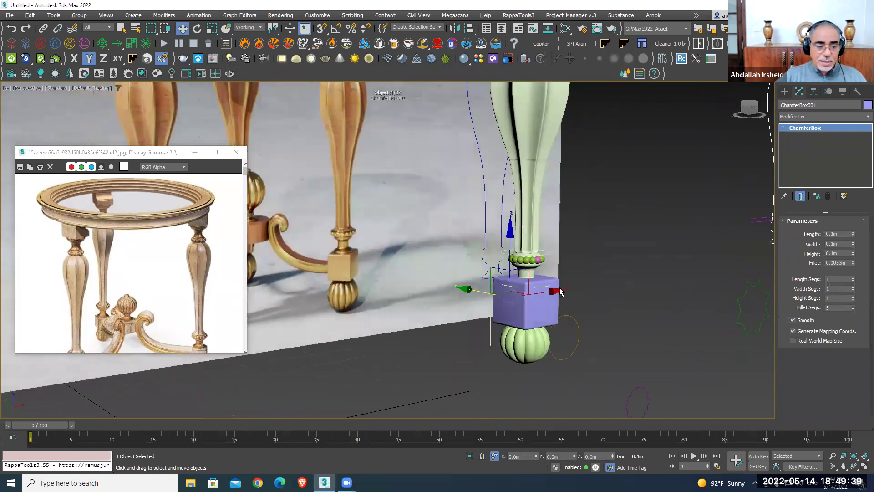
{"action": "left_click_drag", "start_coordinate": [513, 268], "coordinate": [515, 264]}
{"action": "middle_click_drag", "start_coordinate": [515, 264], "coordinate": [523, 273], "text": "alt"}
{"action": "left_click", "coordinate": [526, 289]}
{"action": "scroll", "coordinate": [526, 290], "scroll_direction": "up", "scroll_amount": 1}
Align the fluted leg's minimum Z to the lower block's maximum Z
{"action": "scroll", "coordinate": [540, 278], "scroll_direction": "up", "scroll_amount": 1}
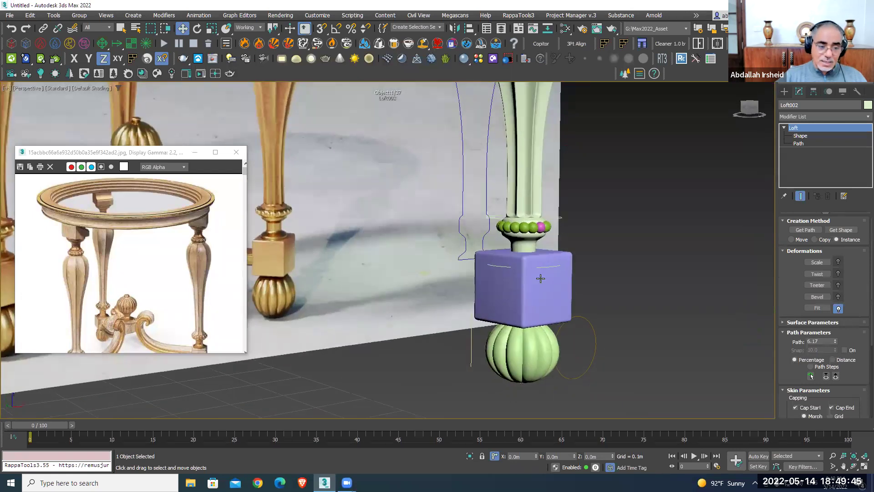
{"action": "left_click", "coordinate": [469, 28]}
{"action": "left_click", "coordinate": [551, 285]}
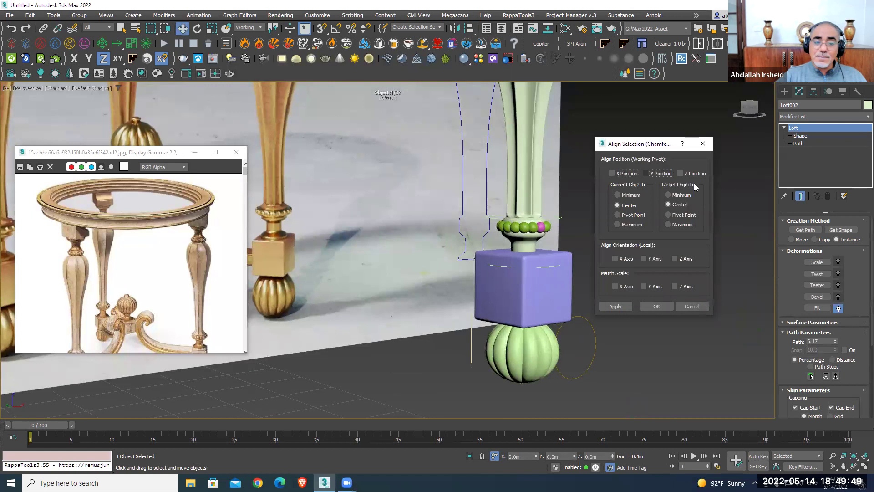
{"action": "left_click", "coordinate": [686, 177]}
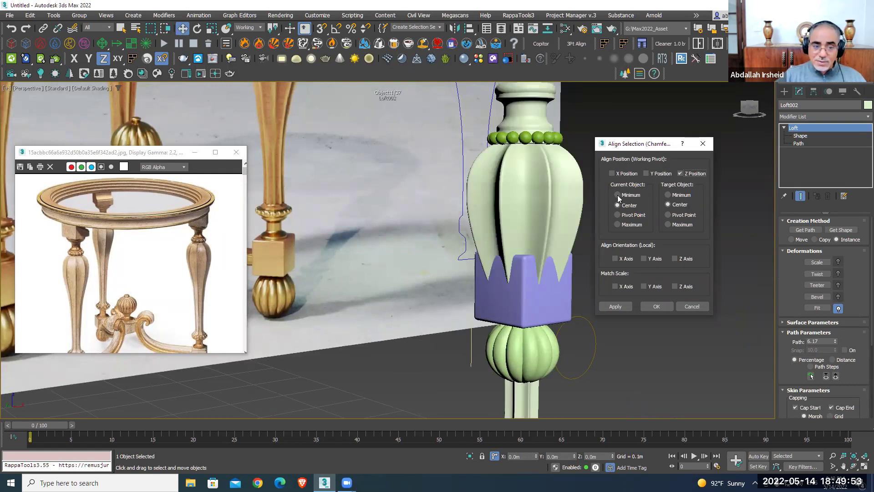
{"action": "left_click", "coordinate": [622, 195]}
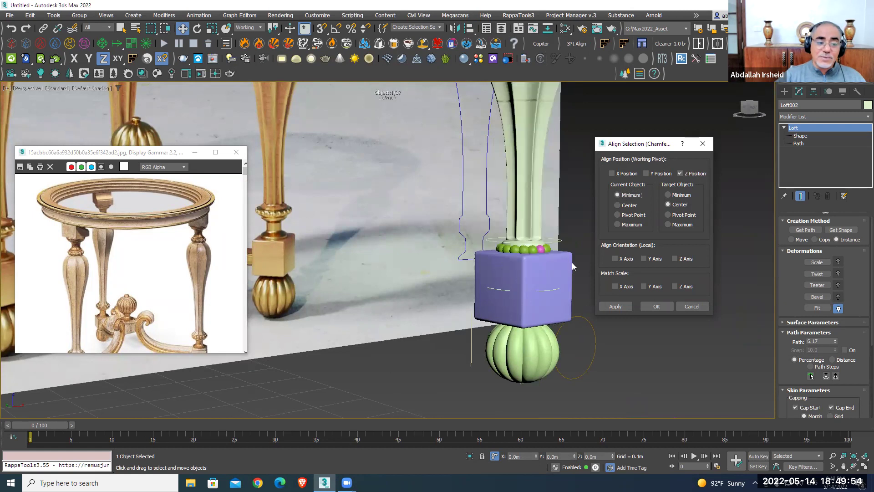
{"action": "left_click", "coordinate": [669, 225]}
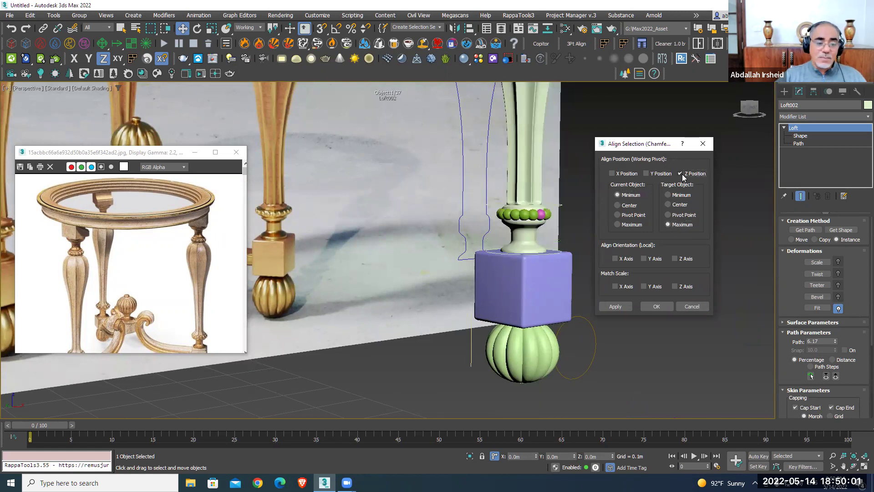
{"action": "left_click", "coordinate": [646, 307]}
Align ChamferBox002's minimum Z to the leg's top, centred on X and Y
{"action": "scroll", "coordinate": [628, 241], "scroll_direction": "down", "scroll_amount": 5}
{"action": "left_click", "coordinate": [523, 178]}
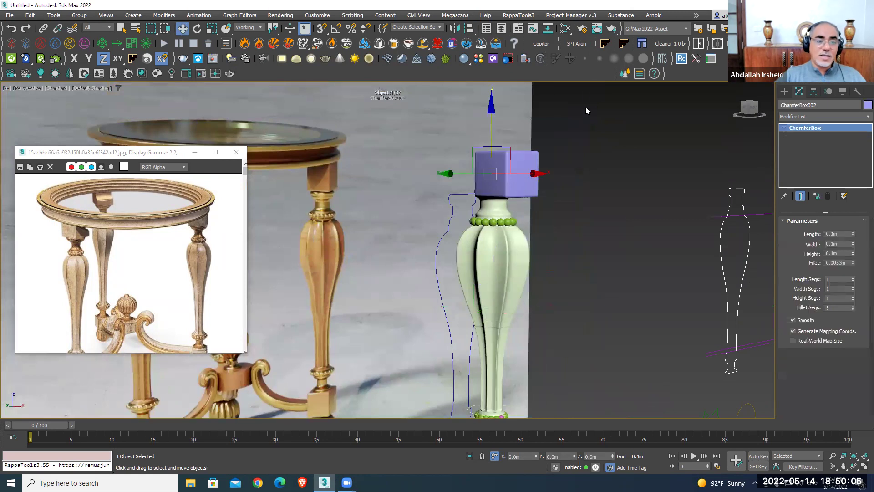
{"action": "left_click", "coordinate": [469, 28]}
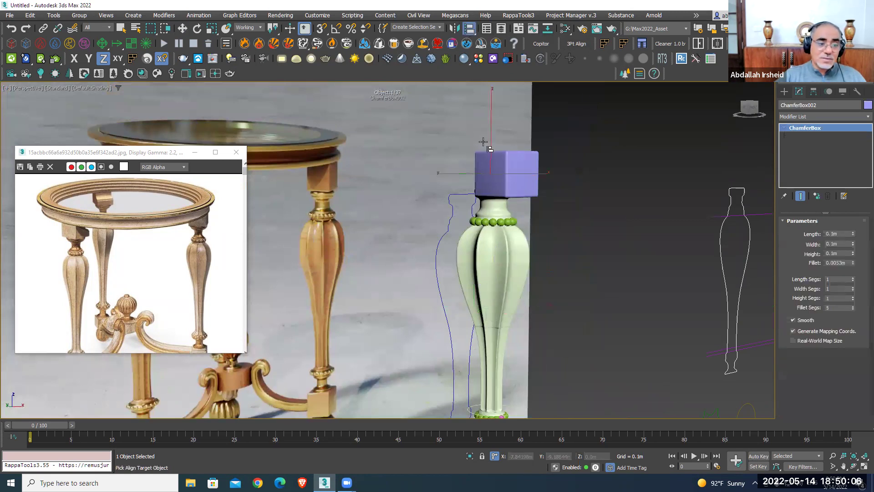
{"action": "left_click", "coordinate": [488, 254]}
{"action": "left_click", "coordinate": [615, 307]}
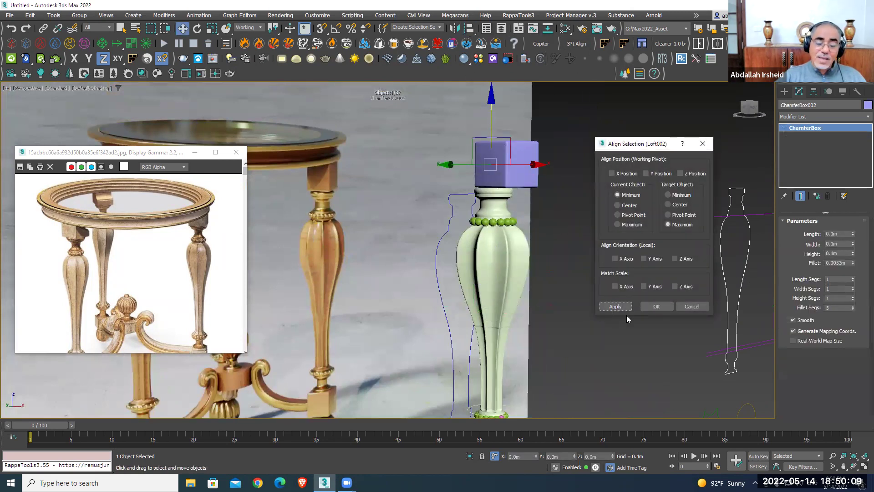
{"action": "left_click", "coordinate": [612, 173]}
{"action": "left_click", "coordinate": [646, 174]}
{"action": "left_click", "coordinate": [637, 207]}
{"action": "left_click", "coordinate": [667, 205]}
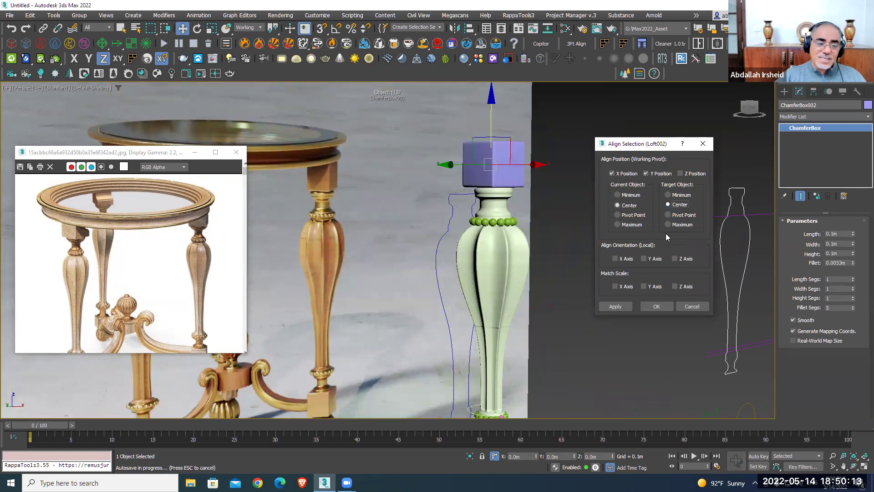
Confirm the block's centring, then zoom the front view onto the tabletop rim
{"action": "key", "text": "Return"}
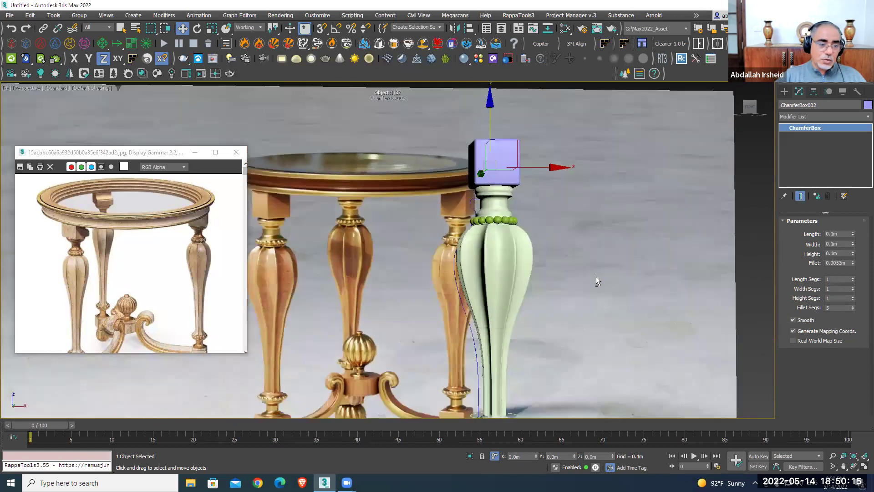
{"action": "scroll", "coordinate": [598, 284], "scroll_direction": "down", "scroll_amount": 3}
{"action": "scroll", "coordinate": [599, 286], "scroll_direction": "down", "scroll_amount": 2}
{"action": "key", "text": "f"}
{"action": "scroll", "coordinate": [562, 250], "scroll_direction": "down", "scroll_amount": 3}
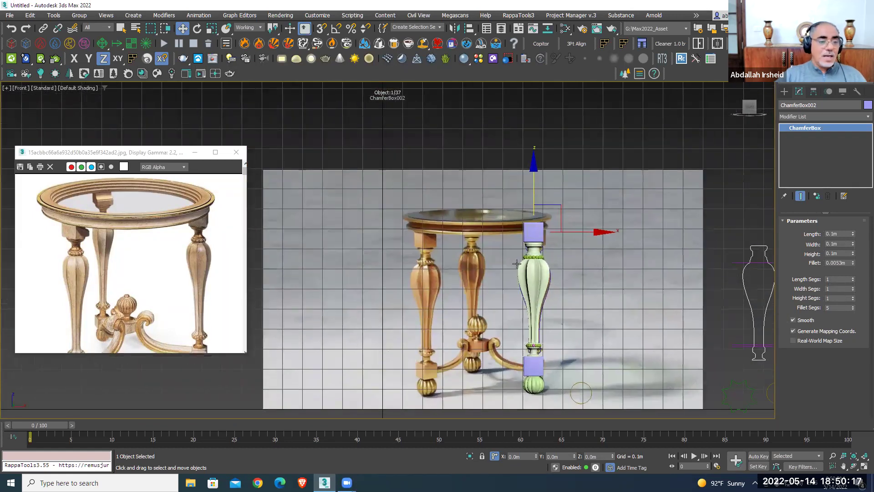
{"action": "scroll", "coordinate": [523, 223], "scroll_direction": "up", "scroll_amount": 3}
{"action": "scroll", "coordinate": [506, 209], "scroll_direction": "up", "scroll_amount": 2}
{"action": "scroll", "coordinate": [506, 210], "scroll_direction": "up", "scroll_amount": 1}
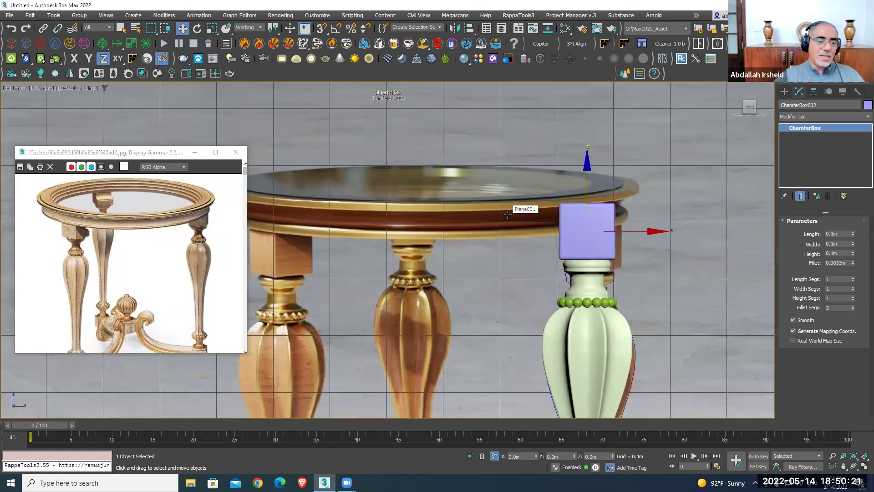
{"action": "middle_click_drag", "start_coordinate": [508, 214], "coordinate": [589, 221]}
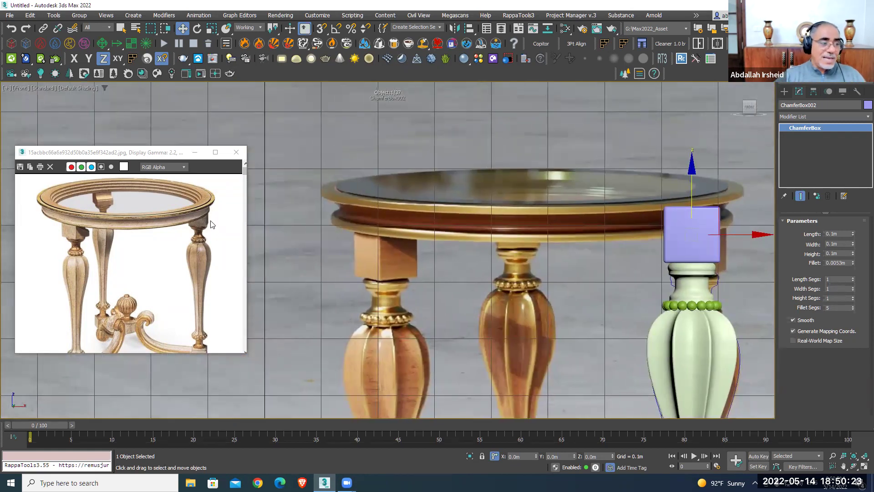
{"action": "scroll", "coordinate": [211, 224], "scroll_direction": "up", "scroll_amount": 2}
{"action": "scroll", "coordinate": [198, 223], "scroll_direction": "down", "scroll_amount": 2}
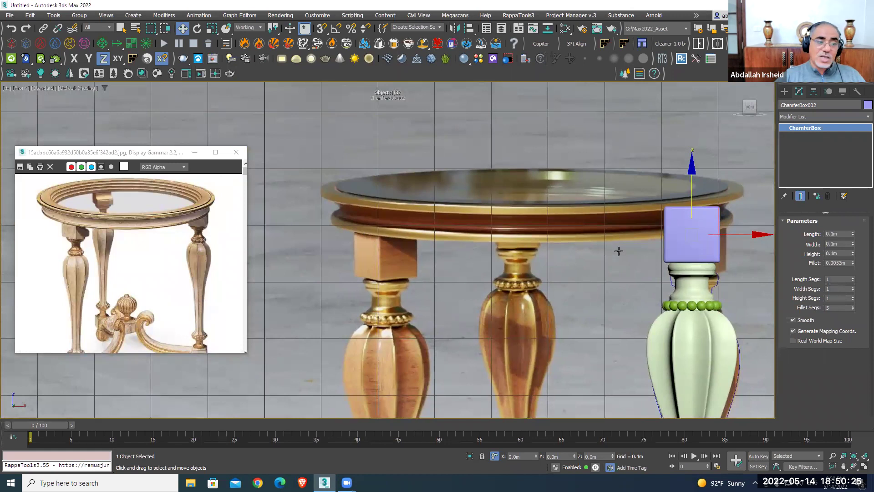
{"action": "scroll", "coordinate": [619, 248], "scroll_direction": "down", "scroll_amount": 1}
{"action": "scroll", "coordinate": [605, 245], "scroll_direction": "down", "scroll_amount": 1}
{"action": "middle_click_drag", "start_coordinate": [593, 245], "coordinate": [522, 237]}
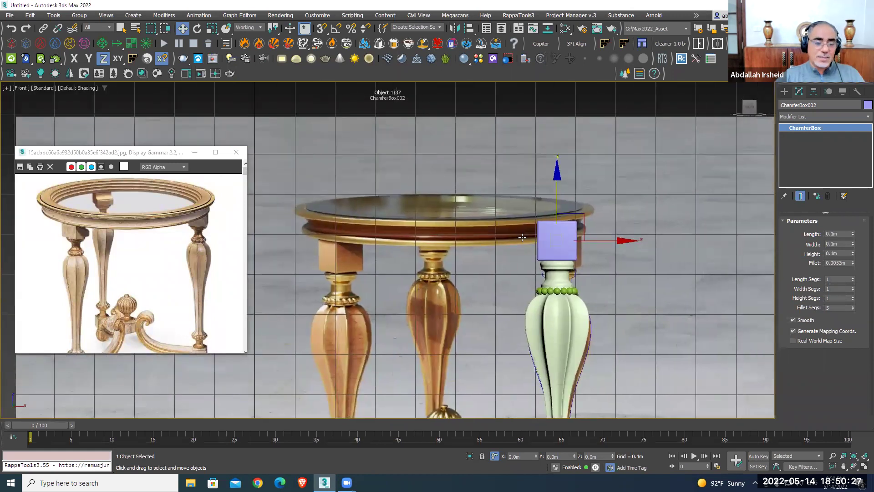
{"action": "left_click", "coordinate": [618, 188]}
{"action": "scroll", "coordinate": [314, 150], "scroll_direction": "down", "scroll_amount": 2}
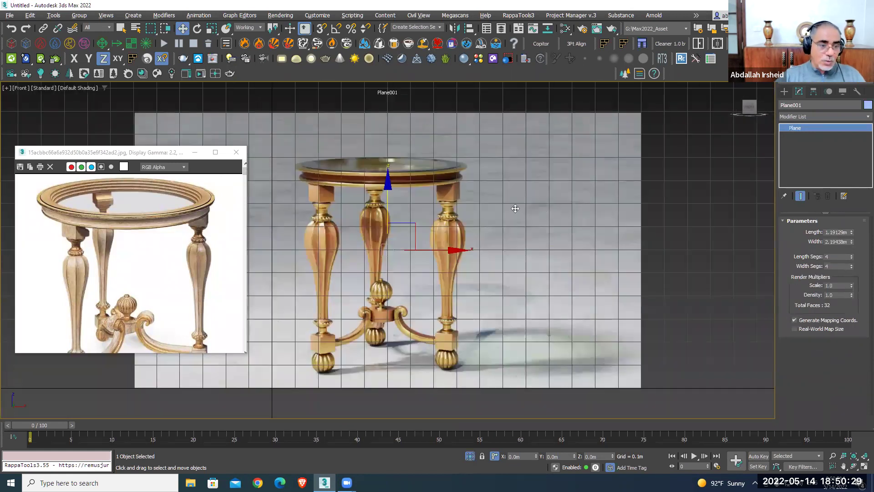
{"action": "scroll", "coordinate": [457, 167], "scroll_direction": "up", "scroll_amount": 5}
{"action": "scroll", "coordinate": [458, 167], "scroll_direction": "up", "scroll_amount": 2}
{"action": "scroll", "coordinate": [486, 183], "scroll_direction": "up", "scroll_amount": 3}
{"action": "scroll", "coordinate": [531, 199], "scroll_direction": "up", "scroll_amount": 1}
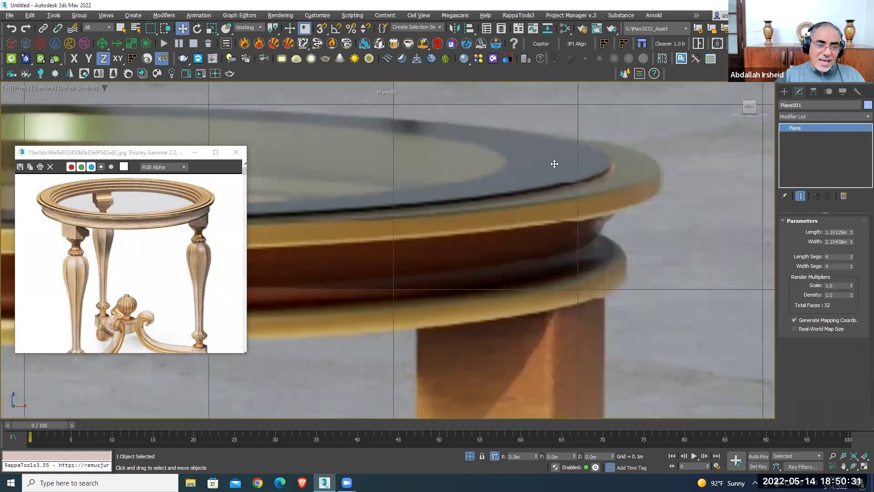
{"action": "scroll", "coordinate": [542, 178], "scroll_direction": "down", "scroll_amount": 4}
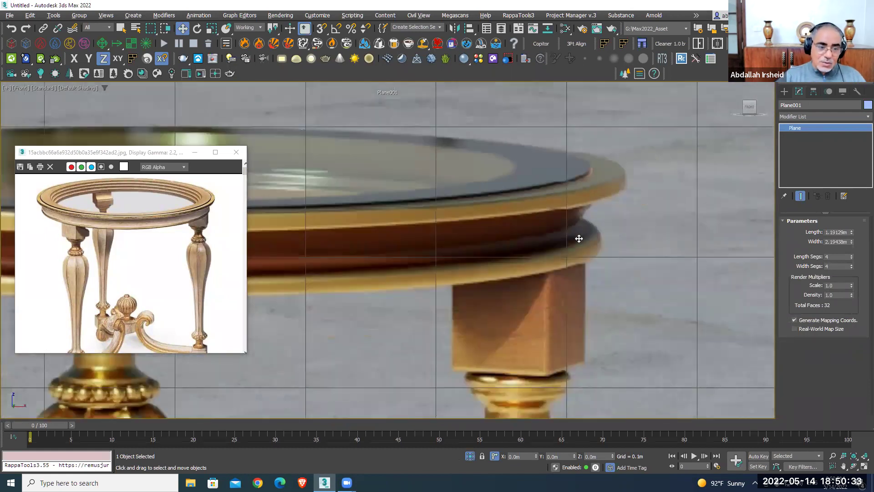
{"action": "scroll", "coordinate": [575, 234], "scroll_direction": "up", "scroll_amount": 2}
{"action": "middle_click_drag", "start_coordinate": [570, 233], "coordinate": [611, 233]}
{"action": "scroll", "coordinate": [199, 196], "scroll_direction": "up", "scroll_amount": 1}
{"action": "scroll", "coordinate": [199, 197], "scroll_direction": "up", "scroll_amount": 2}
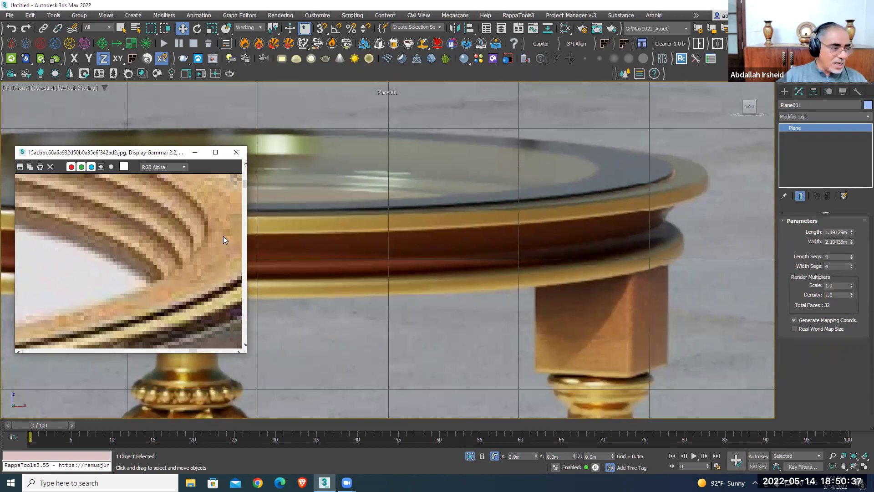
{"action": "scroll", "coordinate": [578, 220], "scroll_direction": "down", "scroll_amount": 2}
{"action": "scroll", "coordinate": [596, 241], "scroll_direction": "down", "scroll_amount": 2}
{"action": "scroll", "coordinate": [597, 241], "scroll_direction": "up", "scroll_amount": 1}
{"action": "scroll", "coordinate": [616, 238], "scroll_direction": "up", "scroll_amount": 1}
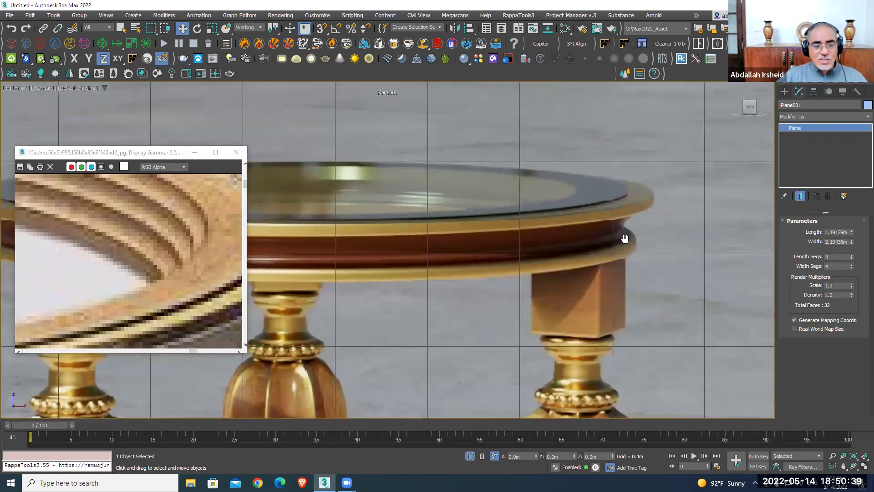
{"action": "scroll", "coordinate": [628, 218], "scroll_direction": "up", "scroll_amount": 2}
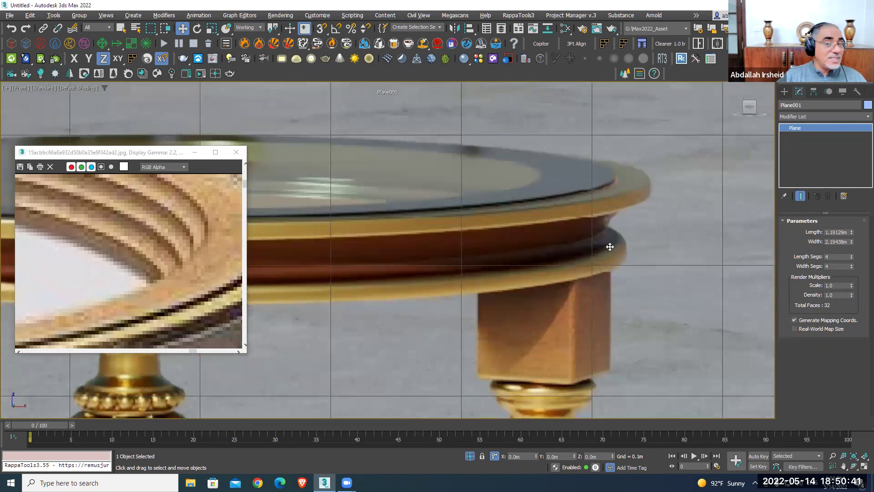
{"action": "scroll", "coordinate": [610, 246], "scroll_direction": "down", "scroll_amount": 1}
{"action": "scroll", "coordinate": [610, 246], "scroll_direction": "down", "scroll_amount": 1}
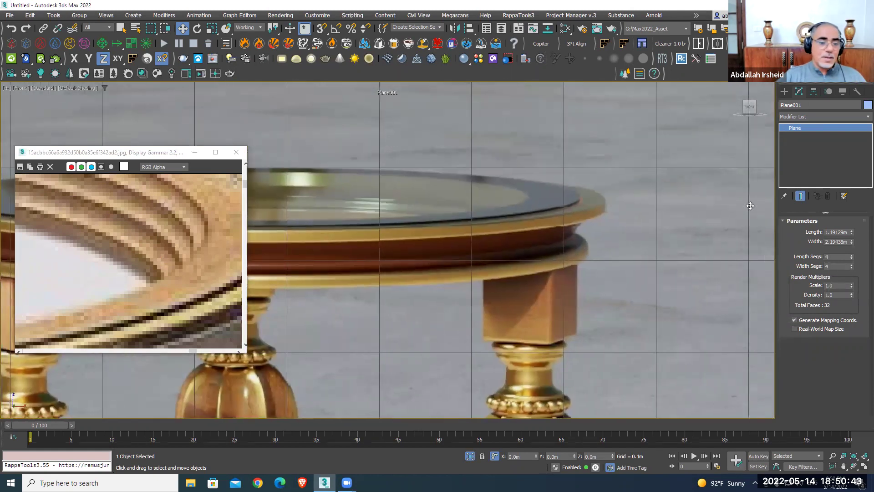
Start a Line spline with its first point on the rim's top
{"action": "left_click", "coordinate": [784, 92]}
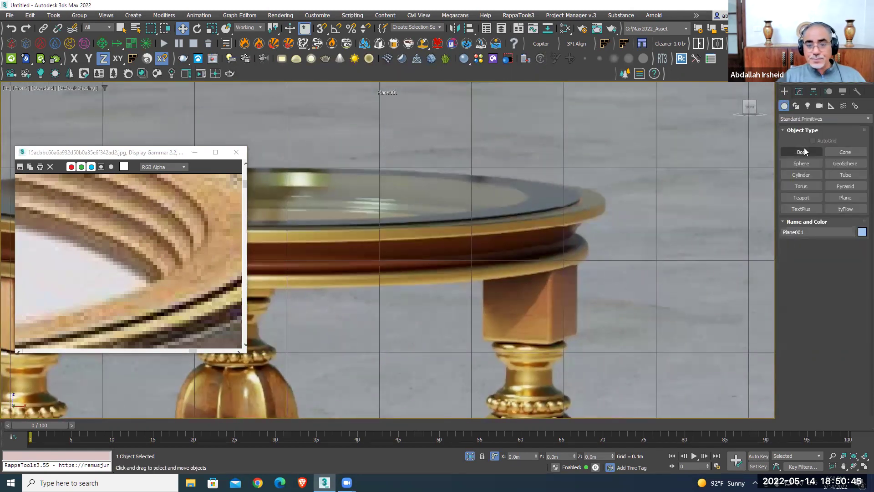
{"action": "left_click", "coordinate": [796, 106]}
{"action": "left_click", "coordinate": [801, 163]}
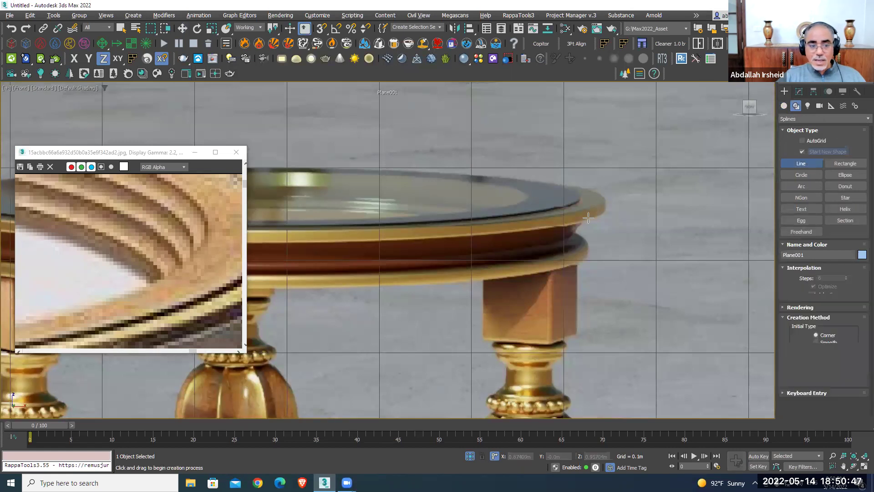
{"action": "scroll", "coordinate": [560, 223], "scroll_direction": "up", "scroll_amount": 2}
{"action": "left_click", "coordinate": [520, 197]}
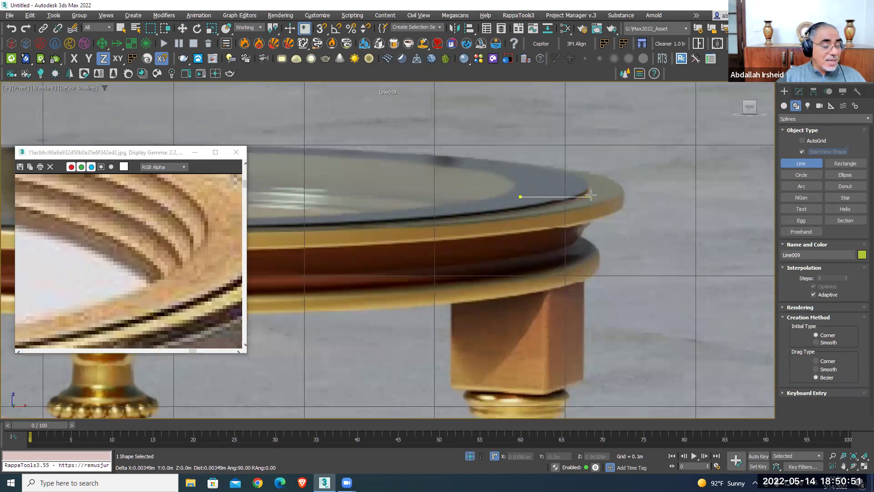
Trace the rim's stepped outer edge and lower molding with line points
{"action": "left_click", "coordinate": [618, 197]}
{"action": "left_click", "coordinate": [618, 209]}
{"action": "left_click", "coordinate": [590, 210]}
{"action": "left_click", "coordinate": [579, 238]}
{"action": "left_click", "coordinate": [590, 252]}
{"action": "left_click", "coordinate": [599, 252]}
{"action": "left_click", "coordinate": [599, 272]}
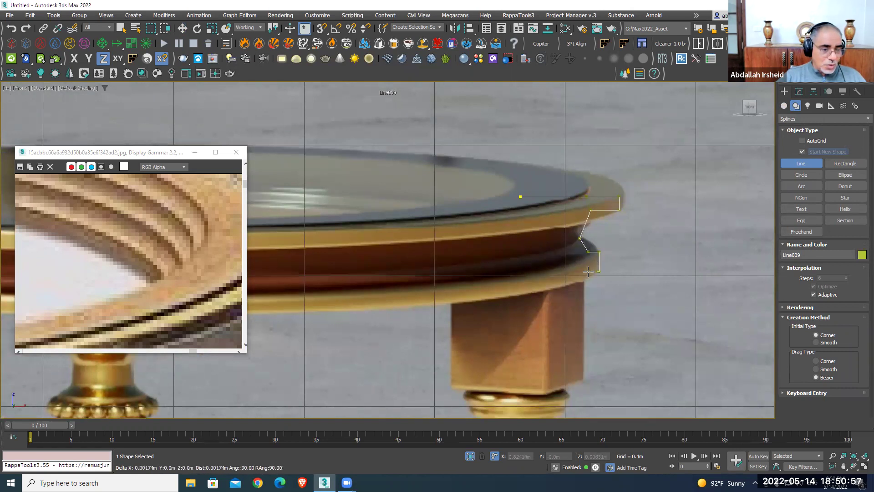
{"action": "left_click", "coordinate": [512, 273]}
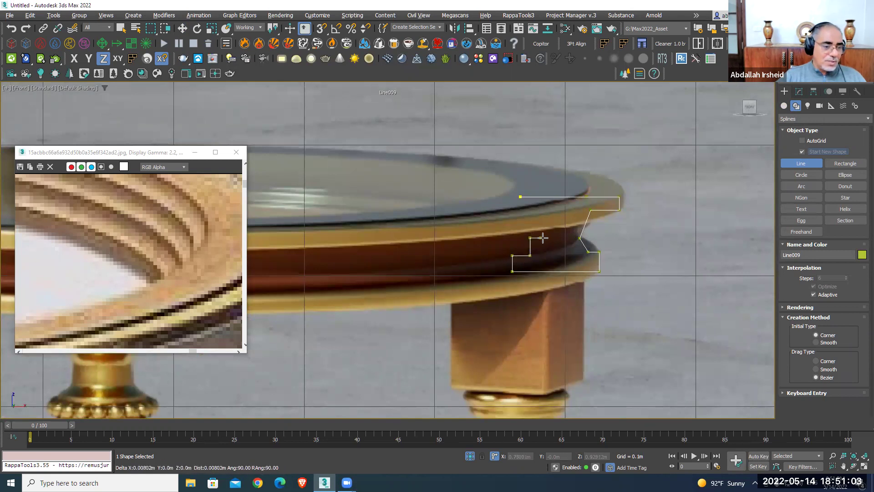
{"action": "left_click", "coordinate": [564, 218]}
{"action": "left_click", "coordinate": [564, 186]}
{"action": "right_click", "coordinate": [564, 186]}
Centre the view on the finished profile and bring up its Modify settings
{"action": "scroll", "coordinate": [610, 205], "scroll_direction": "up", "scroll_amount": 3}
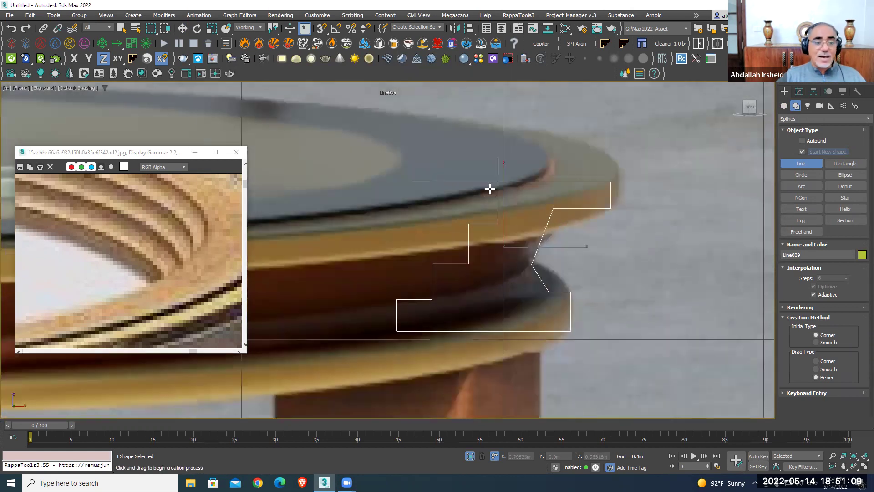
{"action": "scroll", "coordinate": [505, 202], "scroll_direction": "down", "scroll_amount": 2}
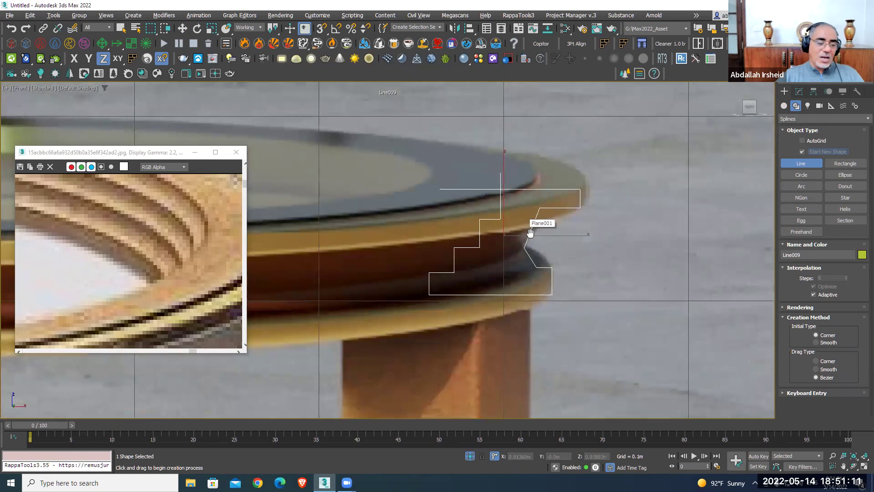
{"action": "middle_click_drag", "start_coordinate": [522, 224], "coordinate": [528, 238]}
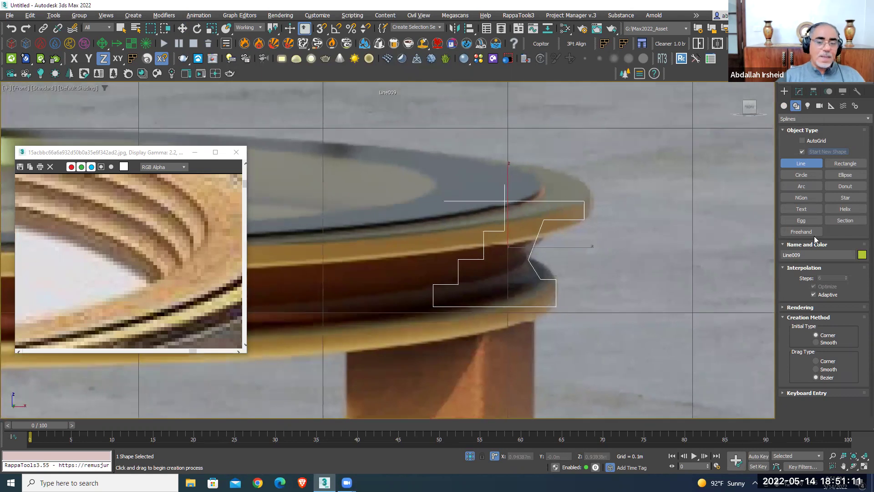
{"action": "left_click", "coordinate": [799, 91]}
Reach Line009's geometry tools, choosing Spline sub-object and turning on Trim
{"action": "left_click", "coordinate": [797, 270]}
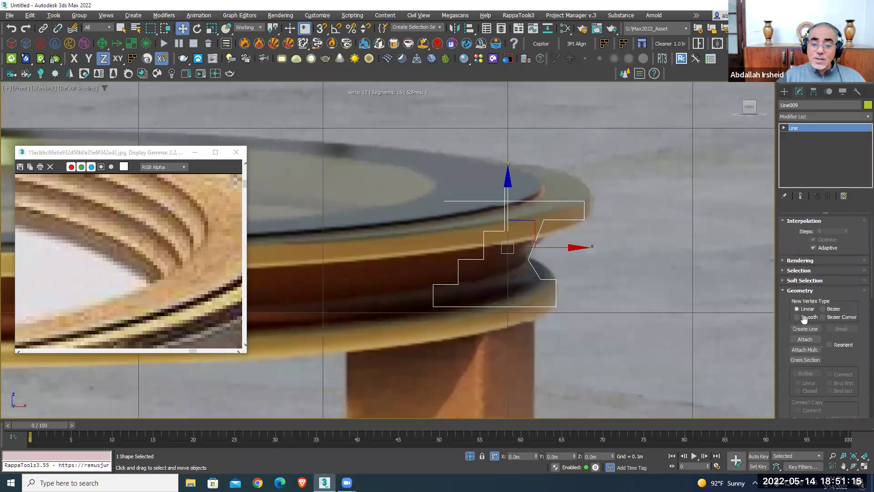
{"action": "scroll", "coordinate": [787, 317], "scroll_direction": "down", "scroll_amount": 5}
{"action": "scroll", "coordinate": [819, 339], "scroll_direction": "down", "scroll_amount": 5}
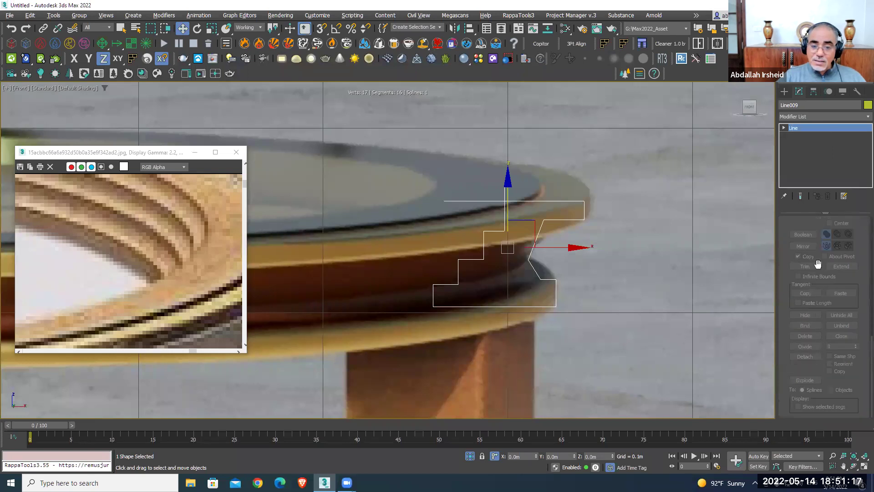
{"action": "left_click", "coordinate": [794, 151]}
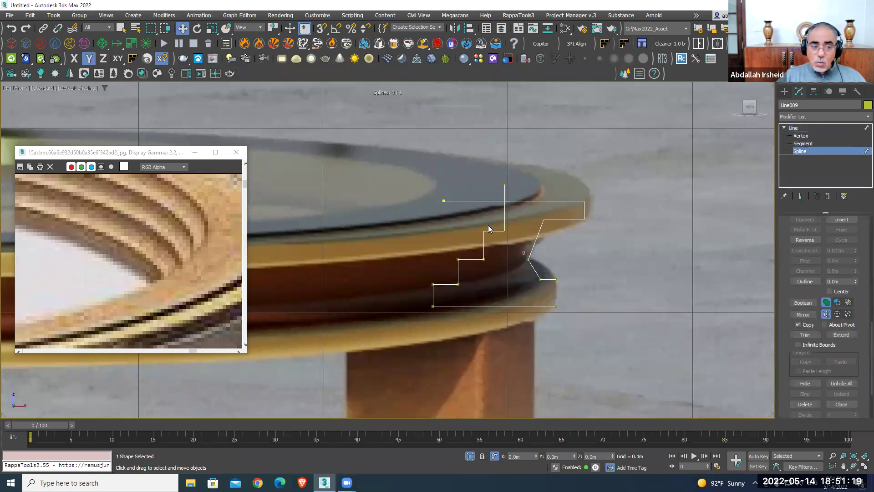
{"action": "left_click", "coordinate": [805, 335]}
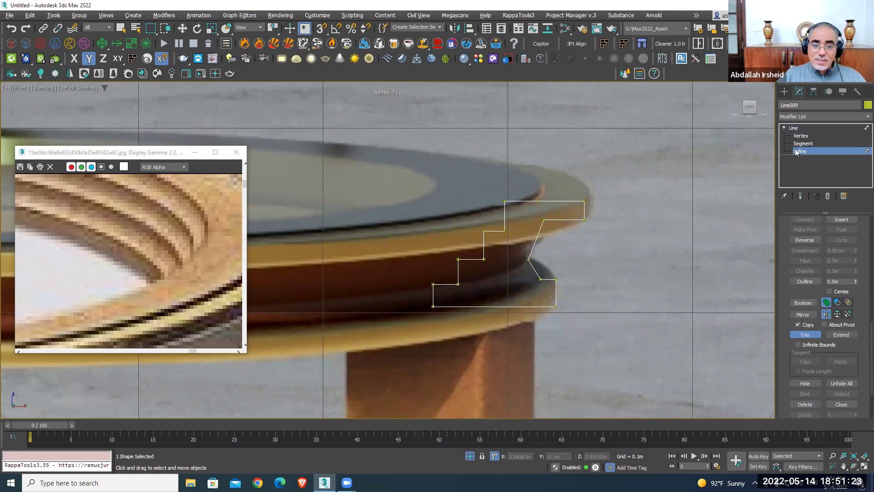
At Vertex level, weld the profile's two overlapping end vertices to close it
{"action": "left_click", "coordinate": [800, 136]}
{"action": "scroll", "coordinate": [473, 248], "scroll_direction": "up", "scroll_amount": 2}
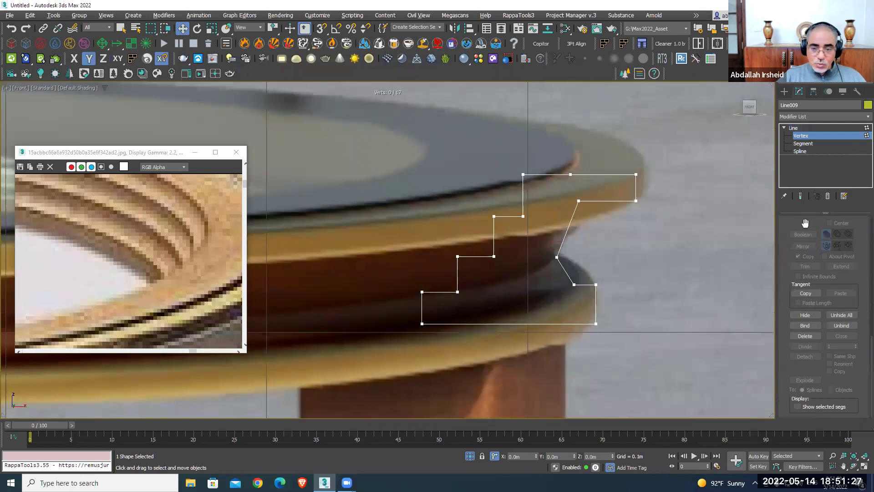
{"action": "scroll", "coordinate": [805, 223], "scroll_direction": "up", "scroll_amount": 4}
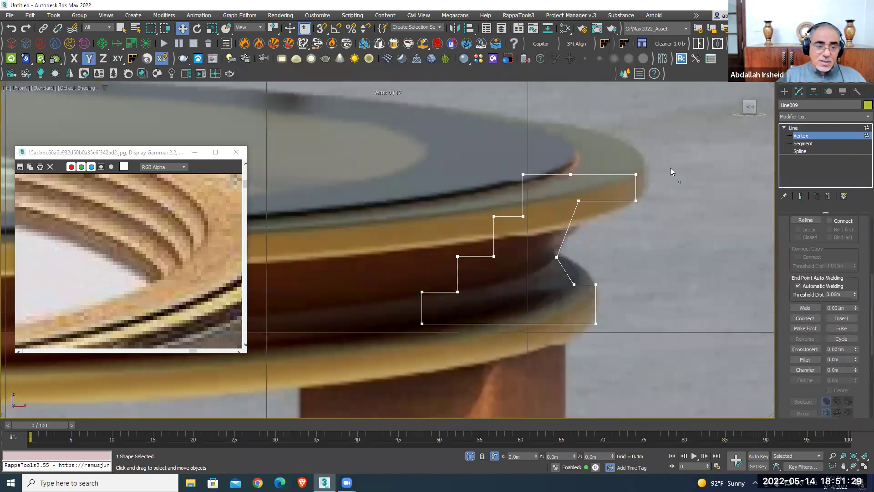
{"action": "right_click", "coordinate": [670, 158]}
{"action": "left_click", "coordinate": [495, 148]}
{"action": "left_click_drag", "start_coordinate": [536, 160], "coordinate": [505, 183]}
{"action": "left_click", "coordinate": [805, 307]}
Select all vertices except the top-left corner and activate Fillet
{"action": "left_click_drag", "start_coordinate": [565, 183], "coordinate": [565, 185]}
{"action": "left_click", "coordinate": [665, 176]}
{"action": "left_click_drag", "start_coordinate": [366, 383], "coordinate": [366, 379]}
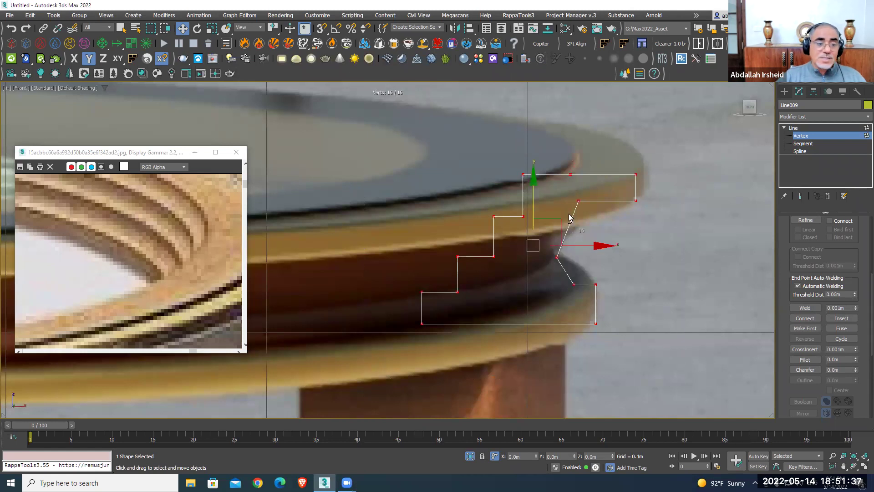
{"action": "left_click", "coordinate": [570, 174], "text": "alt"}
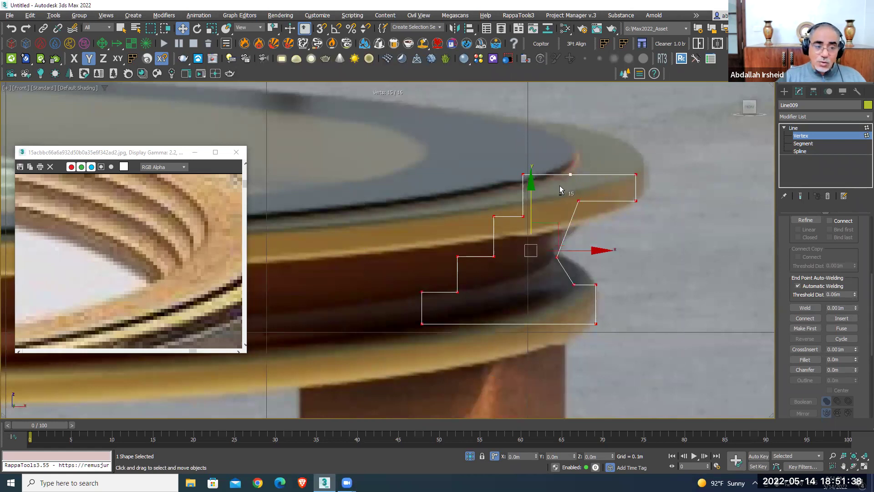
{"action": "left_click", "coordinate": [811, 360]}
Fillet the selected profile corners slightly and weld each corner's extra fillet vertex
{"action": "left_click_drag", "start_coordinate": [637, 172], "coordinate": [638, 170]}
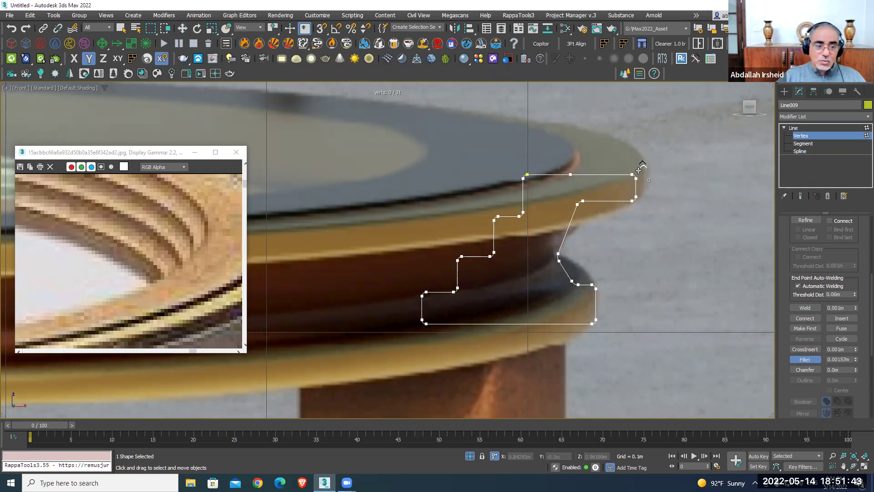
{"action": "key", "text": "w"}
{"action": "left_click_drag", "start_coordinate": [551, 248], "coordinate": [565, 270]}
{"action": "left_click", "coordinate": [805, 308]}
Pull the tangent handles on the slanted edge's vertices to bend it into a curve
{"action": "left_click", "coordinate": [557, 256]}
{"action": "right_click", "coordinate": [544, 223]}
{"action": "key", "text": "Escape"}
{"action": "scroll", "coordinate": [572, 245], "scroll_direction": "up", "scroll_amount": 3}
{"action": "left_click_drag", "start_coordinate": [553, 225], "coordinate": [541, 211]}
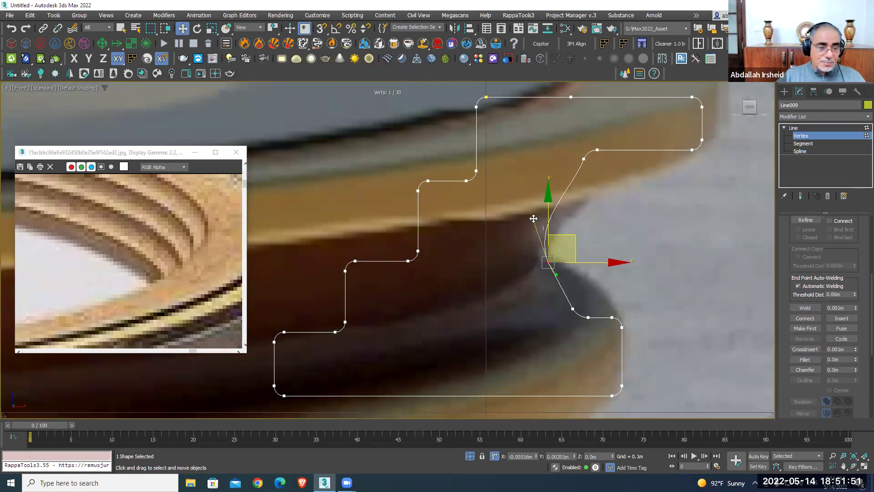
{"action": "left_click", "coordinate": [586, 159]}
{"action": "left_click_drag", "start_coordinate": [572, 193], "coordinate": [561, 183]}
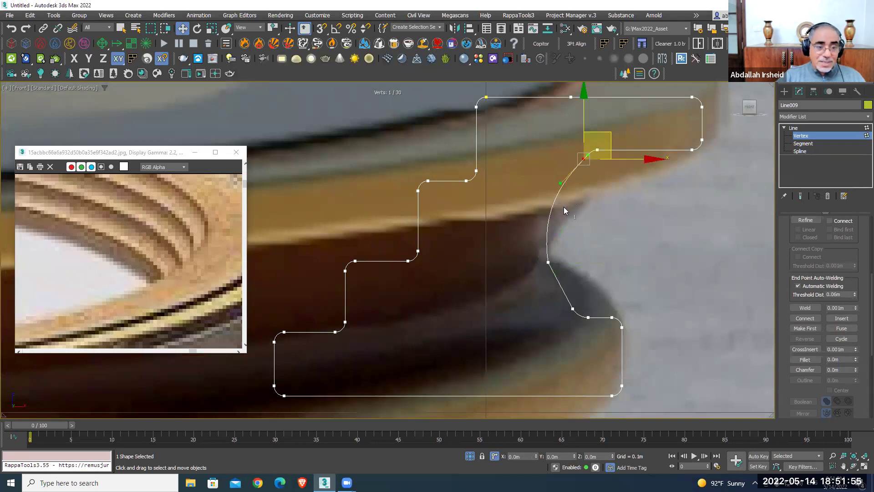
{"action": "scroll", "coordinate": [549, 262], "scroll_direction": "down", "scroll_amount": 3}
{"action": "scroll", "coordinate": [551, 263], "scroll_direction": "down", "scroll_amount": 2}
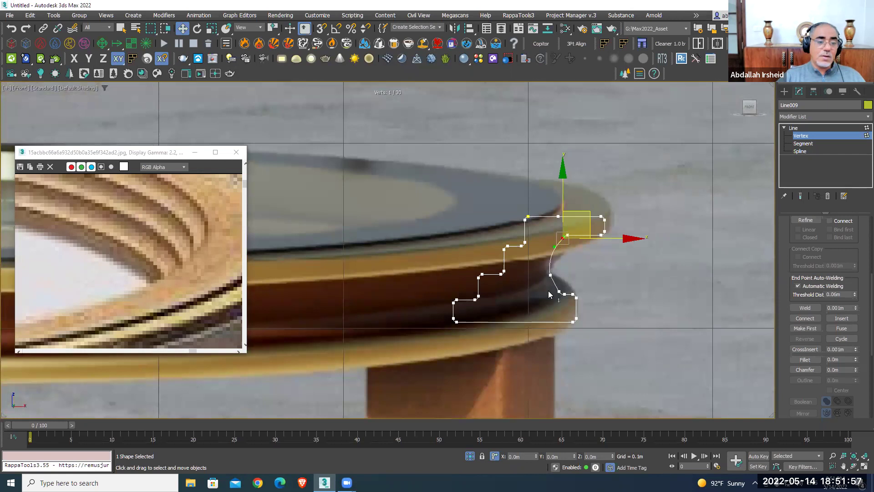
{"action": "scroll", "coordinate": [557, 264], "scroll_direction": "up", "scroll_amount": 2}
Make the lower curve vertex a smooth Bezier and exit vertex editing on Line009
{"action": "left_click", "coordinate": [550, 268]}
{"action": "scroll", "coordinate": [556, 280], "scroll_direction": "up", "scroll_amount": 2}
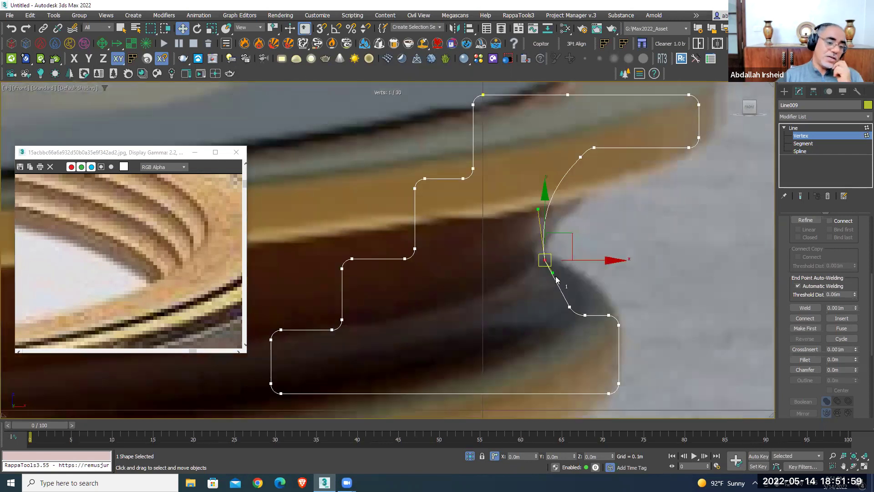
{"action": "right_click", "coordinate": [547, 277]}
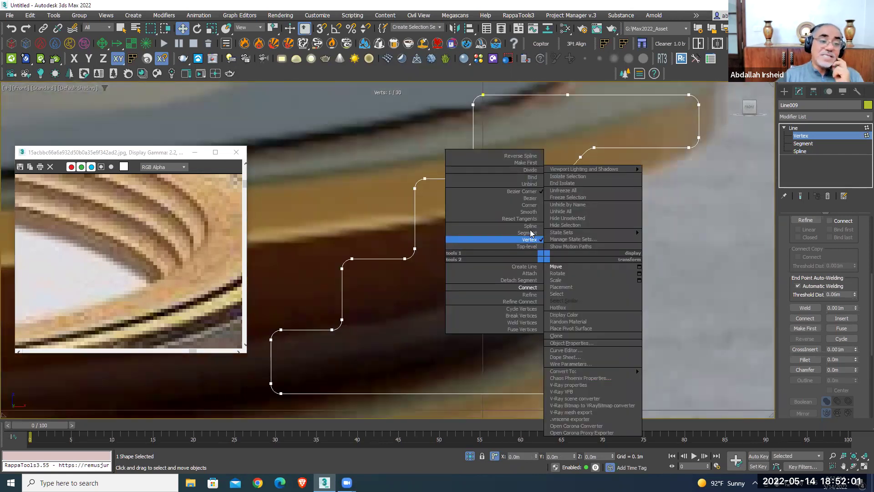
{"action": "left_click", "coordinate": [523, 197]}
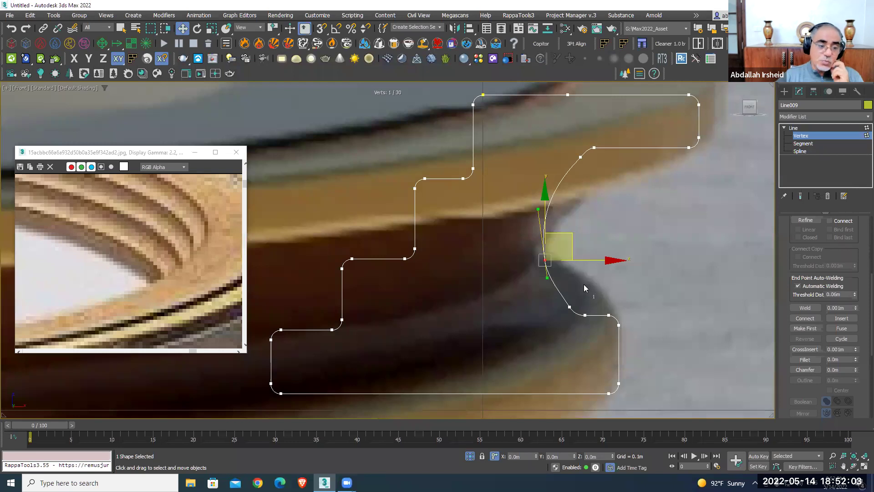
{"action": "scroll", "coordinate": [581, 290], "scroll_direction": "down", "scroll_amount": 3}
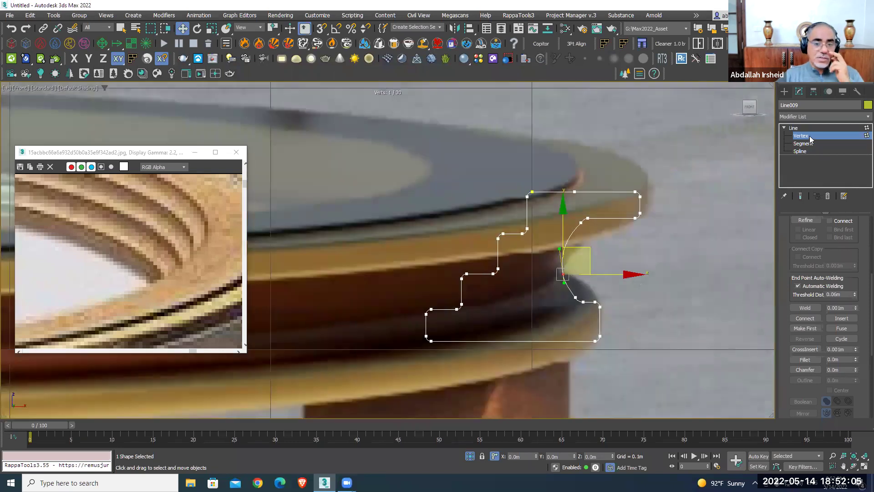
{"action": "left_click", "coordinate": [793, 128]}
{"action": "scroll", "coordinate": [594, 245], "scroll_direction": "down", "scroll_amount": 4}
{"action": "scroll", "coordinate": [595, 245], "scroll_direction": "down", "scroll_amount": 2}
{"action": "scroll", "coordinate": [595, 245], "scroll_direction": "down", "scroll_amount": 4}
Draw Circle003 centred on the tabletop, abandoning a 0.4 radius edit
{"action": "scroll", "coordinate": [595, 245], "scroll_direction": "down", "scroll_amount": 1}
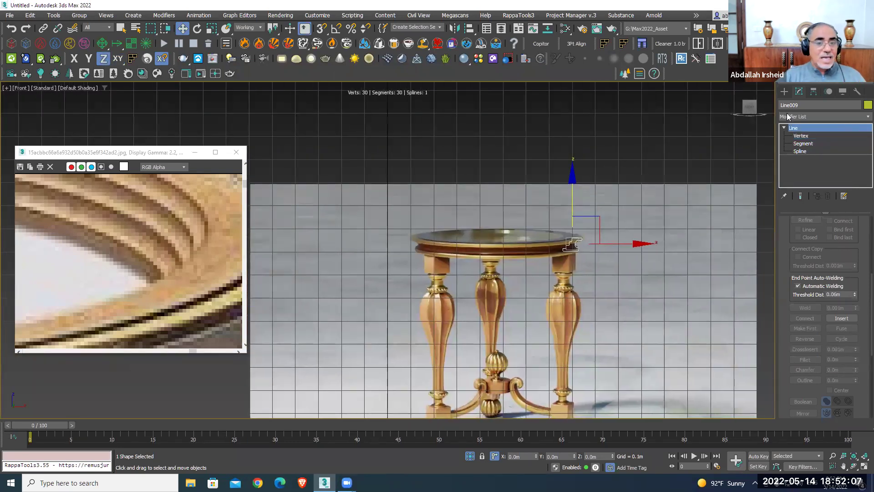
{"action": "left_click", "coordinate": [784, 92]}
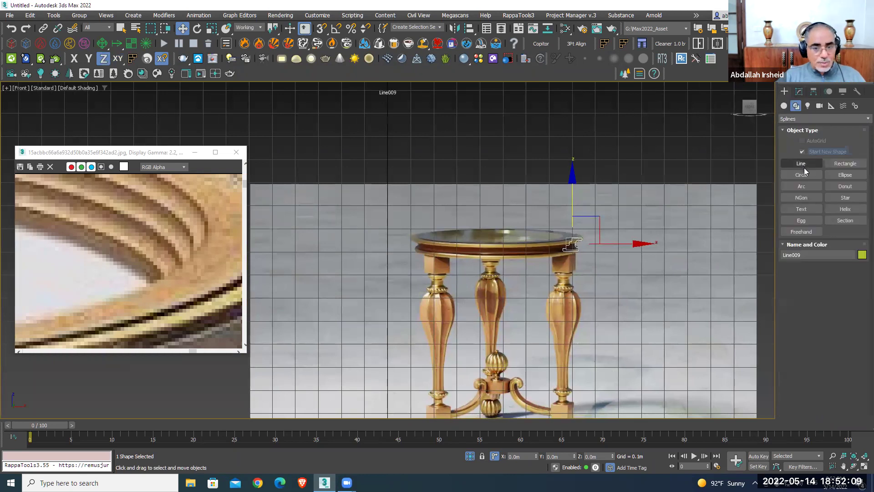
{"action": "left_click", "coordinate": [802, 175]}
{"action": "left_click_drag", "start_coordinate": [496, 239], "coordinate": [492, 320]}
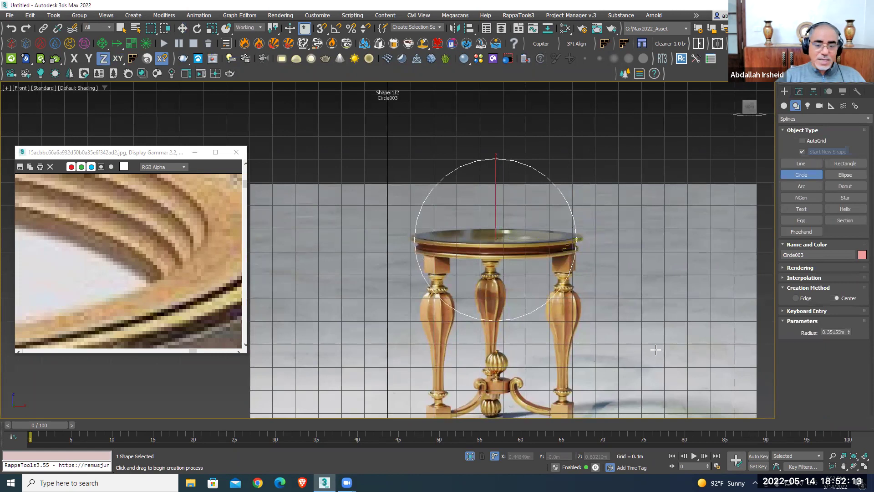
{"action": "double_click", "coordinate": [829, 332]}
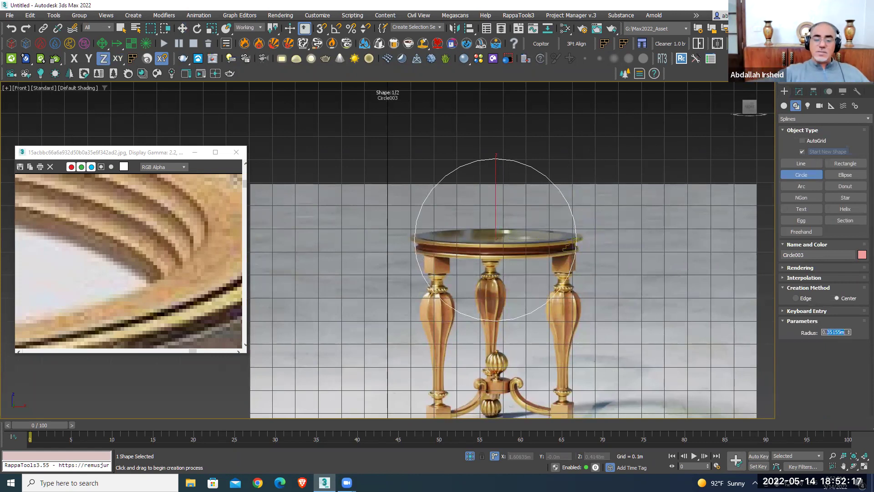
{"action": "type", "text": "0.4"}
{"action": "key", "text": "Escape"}
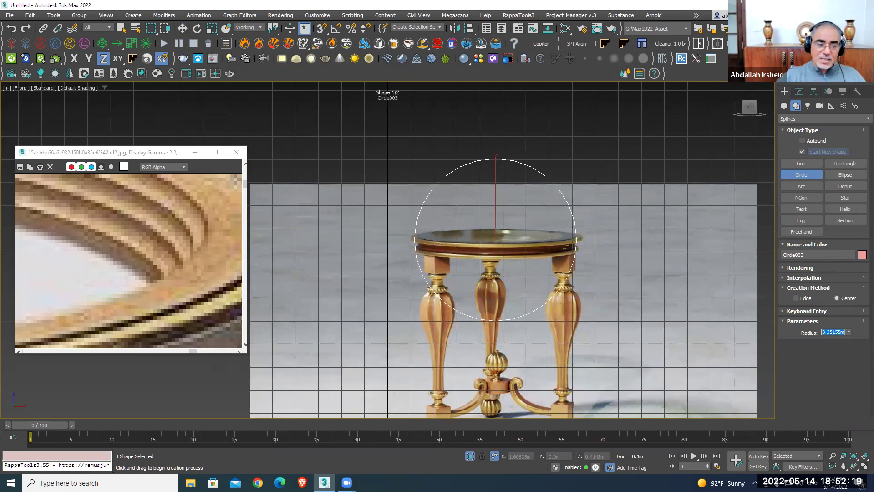
Finish the circle and enable Adaptive interpolation in its Modify panel settings
{"action": "middle_click_drag", "start_coordinate": [614, 307], "coordinate": [589, 307]}
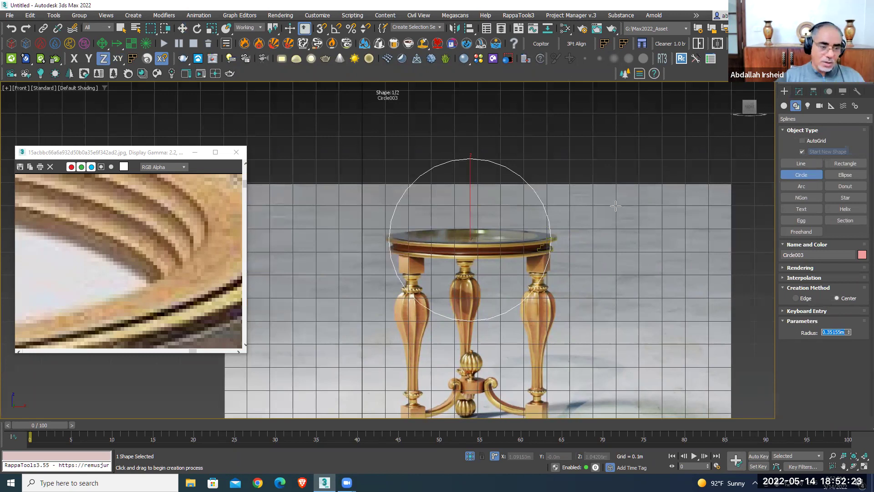
{"action": "key", "text": "w"}
{"action": "left_click", "coordinate": [531, 180]}
{"action": "left_click", "coordinate": [537, 181]}
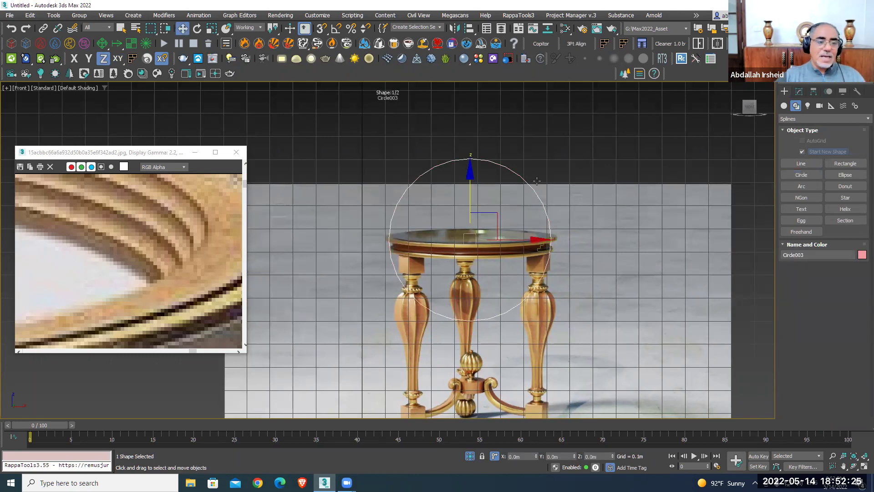
{"action": "left_click", "coordinate": [799, 91]}
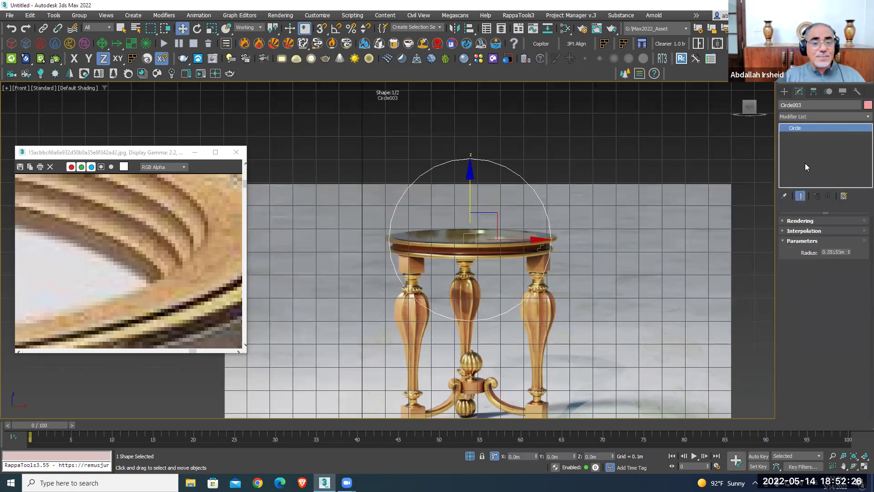
{"action": "left_click", "coordinate": [803, 231]}
{"action": "left_click", "coordinate": [820, 257]}
{"action": "middle_click_drag", "start_coordinate": [608, 216], "coordinate": [590, 222]}
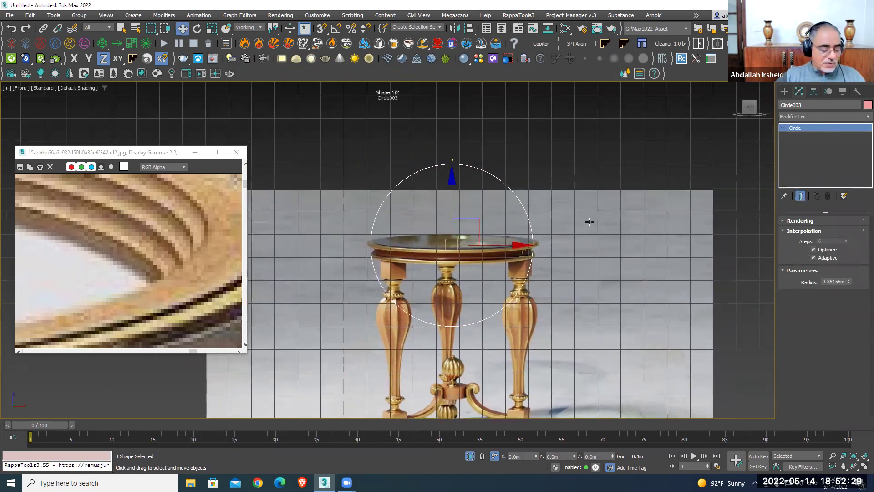
Apply a Sweep to Circle003 using Line009 as the custom section
{"action": "type", "text": "x"}
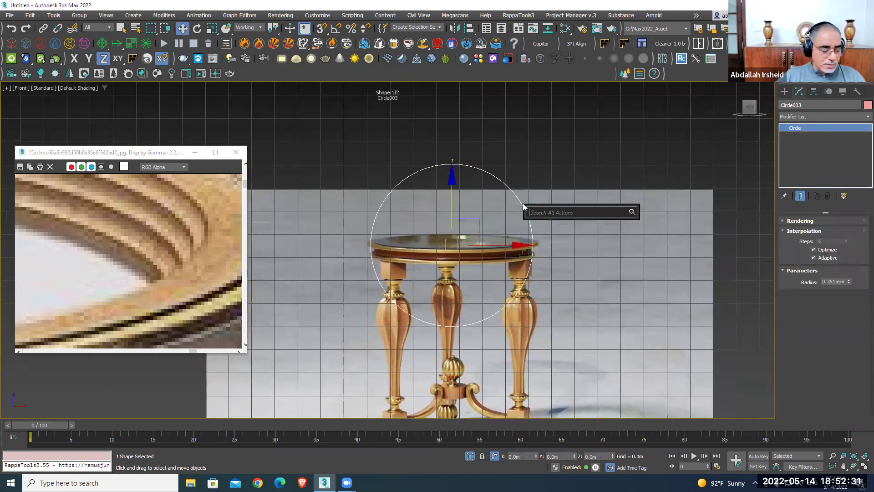
{"action": "type", "text": "sweep"}
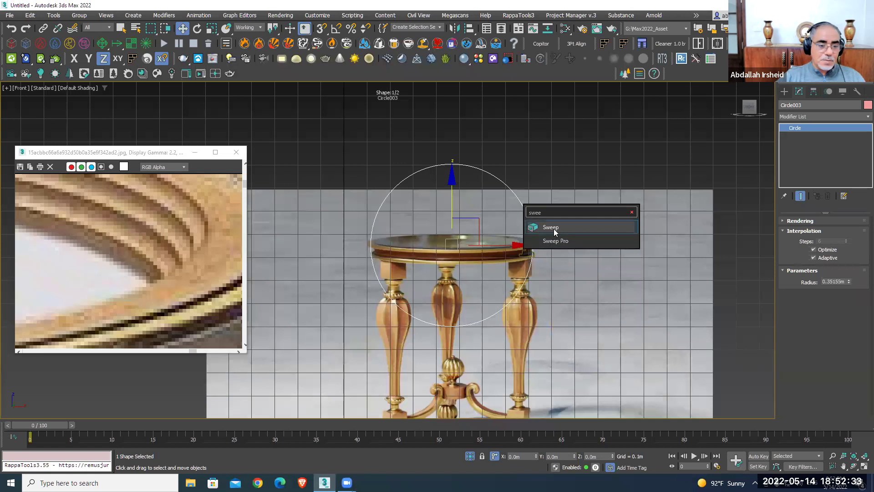
{"action": "left_click", "coordinate": [554, 228]}
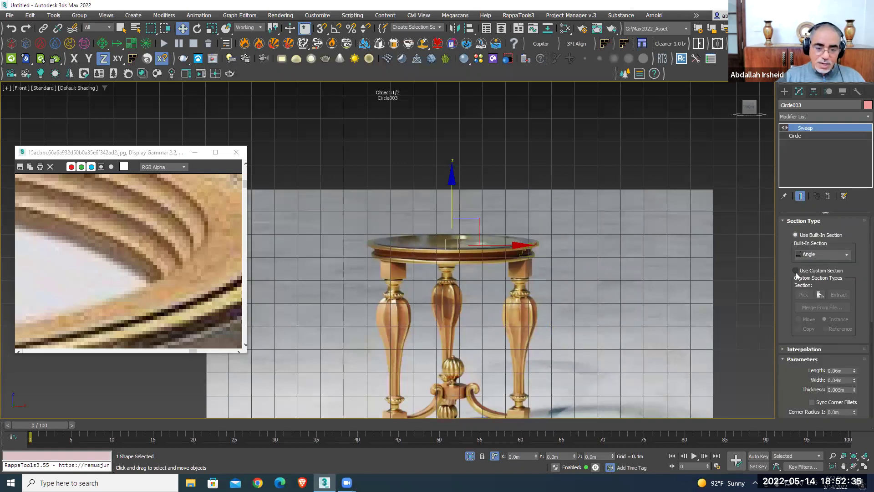
{"action": "left_click", "coordinate": [796, 271]}
{"action": "left_click", "coordinate": [804, 295]}
{"action": "left_click", "coordinate": [525, 247]}
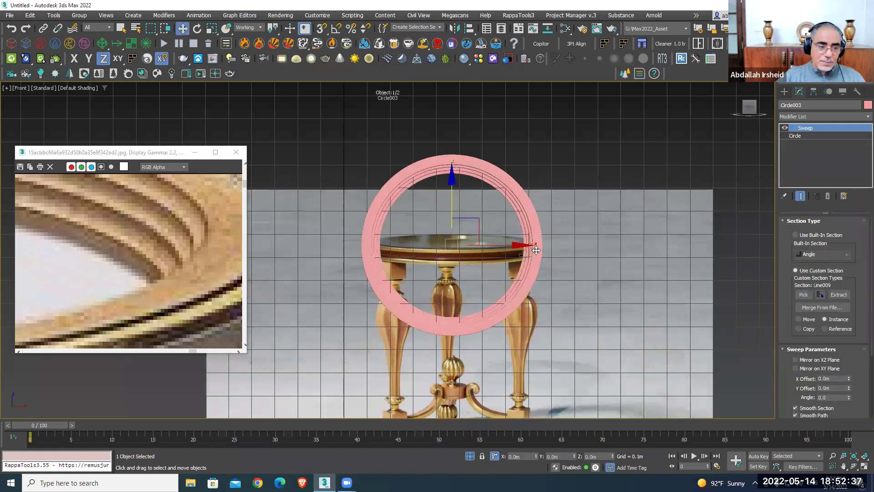
Rotate the swept ring -90° about X so it lies flat as the rim
{"action": "key", "text": "z"}
{"action": "key", "text": "e"}
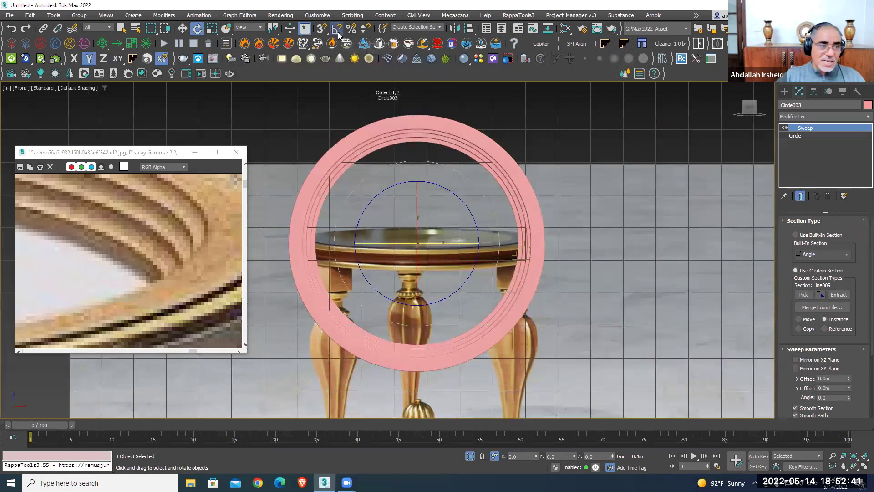
{"action": "left_click_drag", "start_coordinate": [416, 205], "coordinate": [423, 171]}
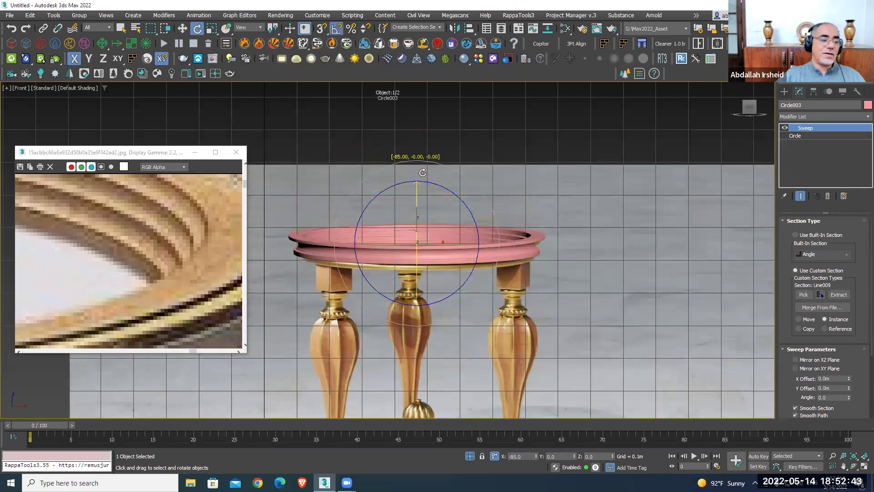
{"action": "key", "text": "w"}
{"action": "scroll", "coordinate": [516, 200], "scroll_direction": "down", "scroll_amount": 2}
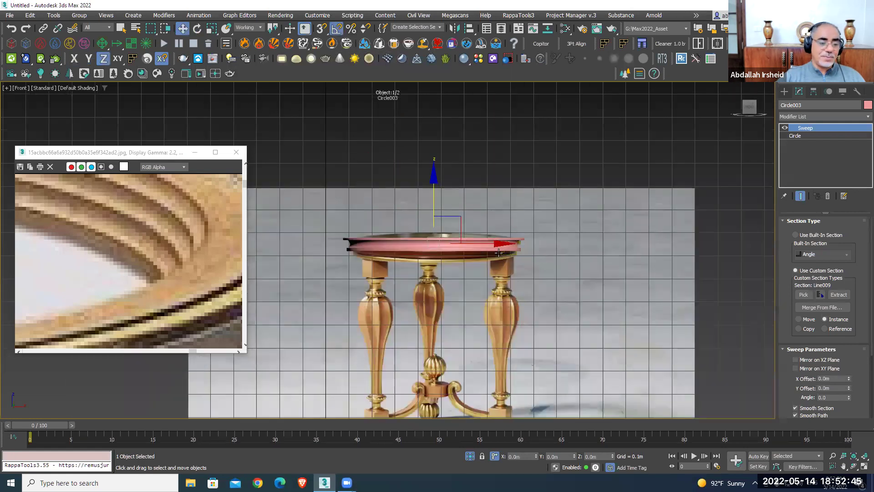
{"action": "scroll", "coordinate": [517, 201], "scroll_direction": "down", "scroll_amount": 2}
{"action": "scroll", "coordinate": [517, 201], "scroll_direction": "up", "scroll_amount": 2}
{"action": "middle_click_drag", "start_coordinate": [516, 200], "coordinate": [507, 204]}
Isolate the swept rim and raise it slightly
{"action": "right_click", "coordinate": [565, 217]}
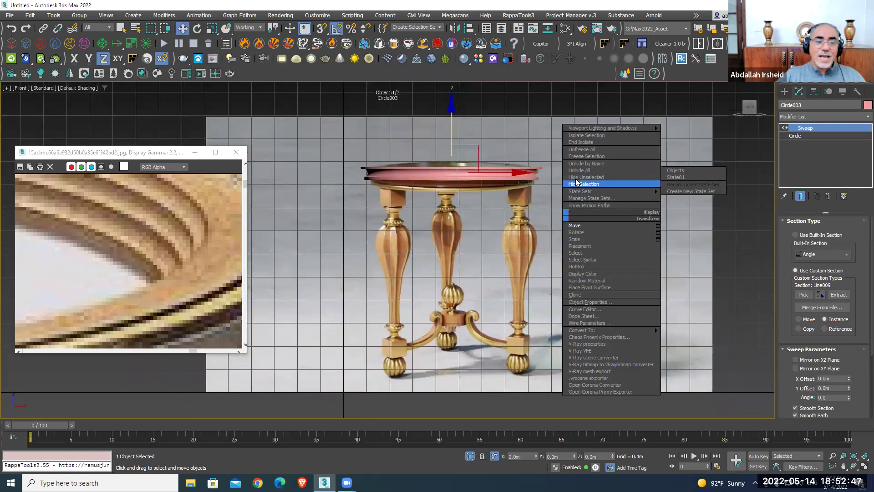
{"action": "left_click", "coordinate": [601, 135]}
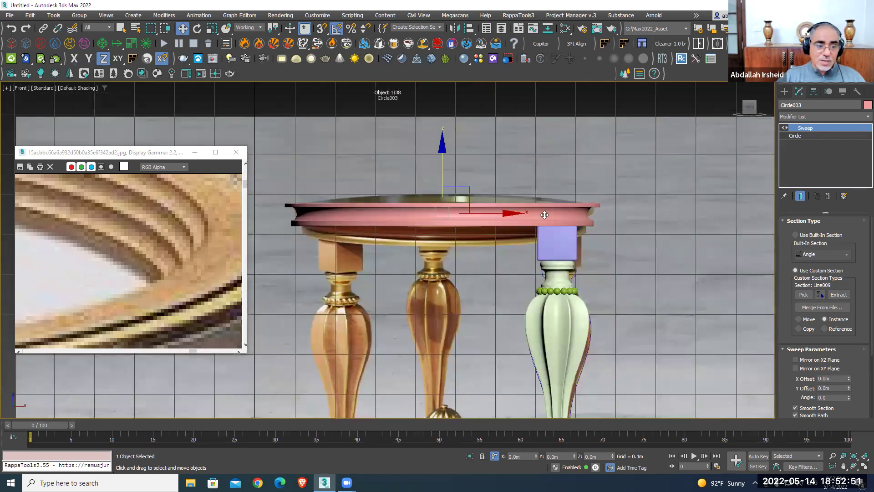
{"action": "left_click_drag", "start_coordinate": [440, 170], "coordinate": [440, 162]}
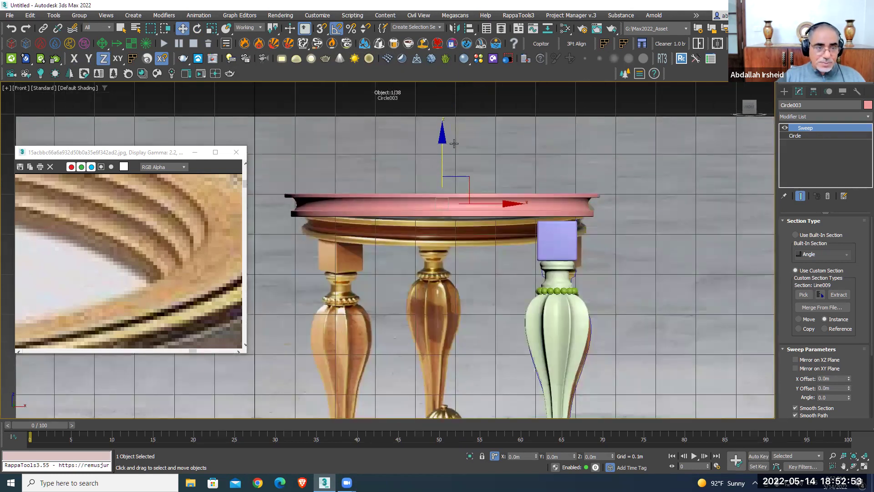
Align the rim's minimum to the ChamferBox's maximum in Z position
{"action": "left_click", "coordinate": [469, 28]}
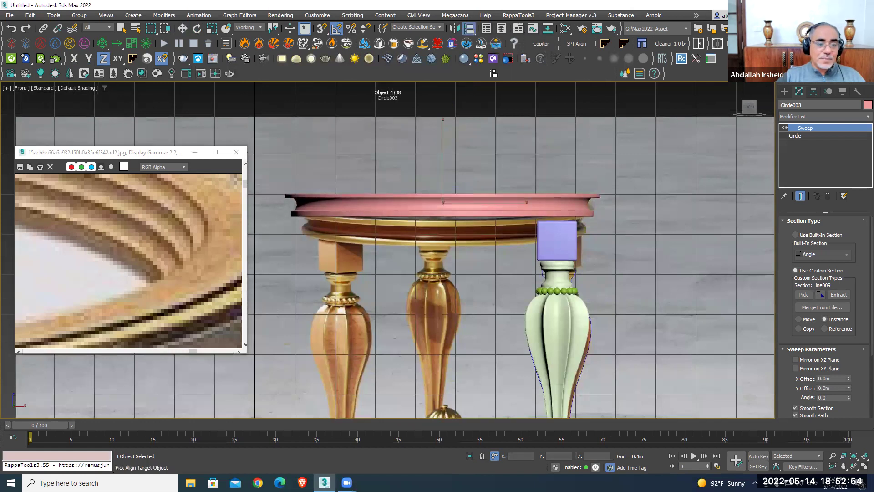
{"action": "left_click", "coordinate": [559, 234]}
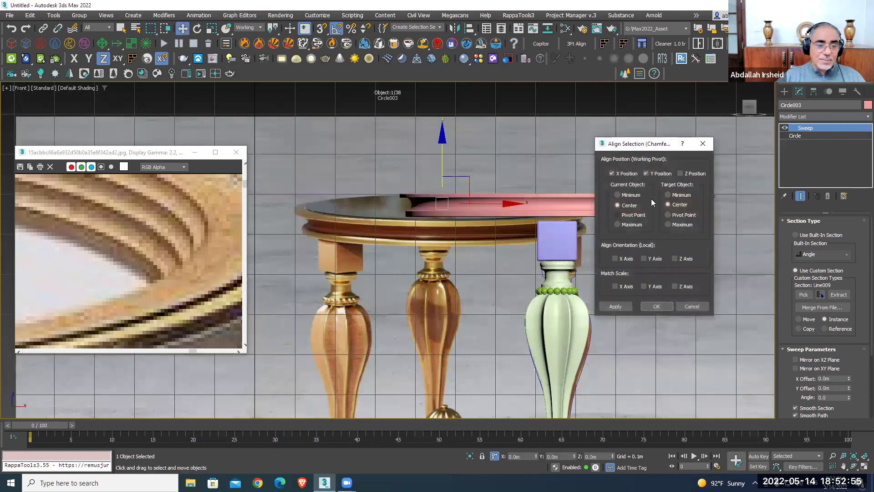
{"action": "left_click", "coordinate": [681, 174]}
{"action": "left_click", "coordinate": [628, 174]}
{"action": "left_click", "coordinate": [681, 174]}
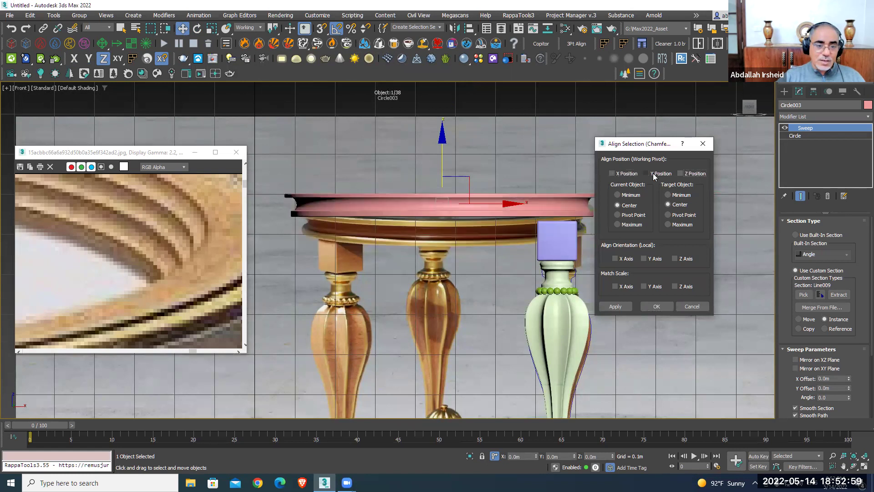
{"action": "left_click", "coordinate": [635, 196]}
{"action": "left_click", "coordinate": [669, 224]}
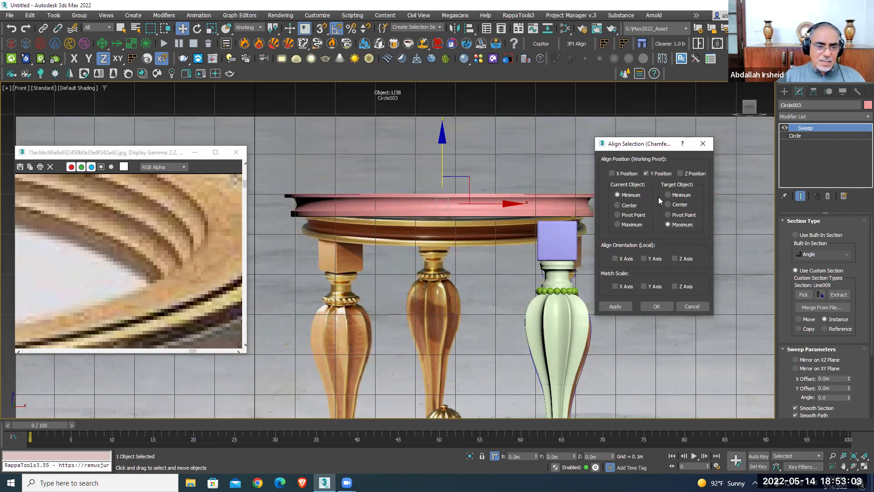
{"action": "left_click", "coordinate": [681, 173]}
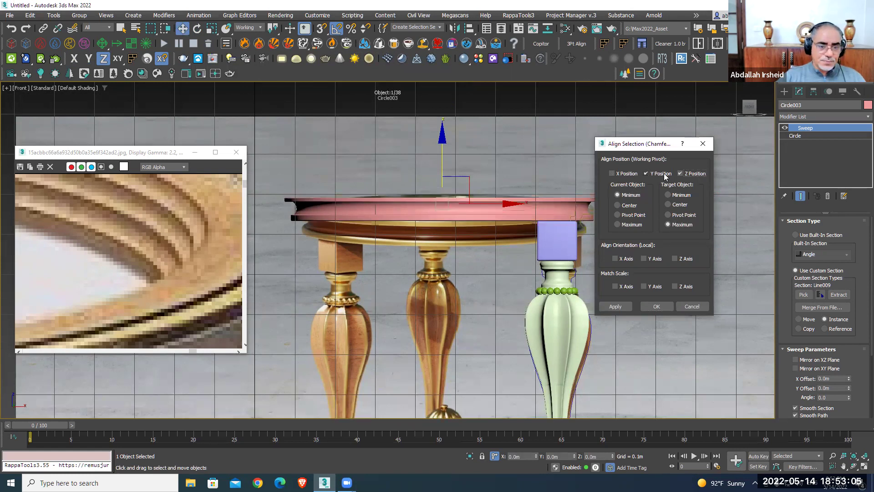
{"action": "left_click", "coordinate": [657, 307]}
Switch to a Perspective view and bring up Create > Geometry
{"action": "scroll", "coordinate": [573, 266], "scroll_direction": "down", "scroll_amount": 3}
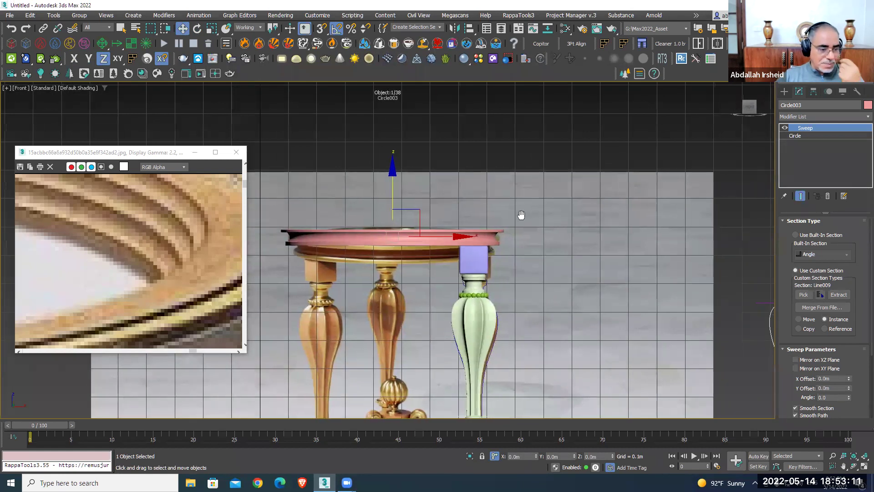
{"action": "scroll", "coordinate": [540, 233], "scroll_direction": "down", "scroll_amount": 3}
{"action": "middle_click_drag", "start_coordinate": [540, 233], "coordinate": [516, 237]}
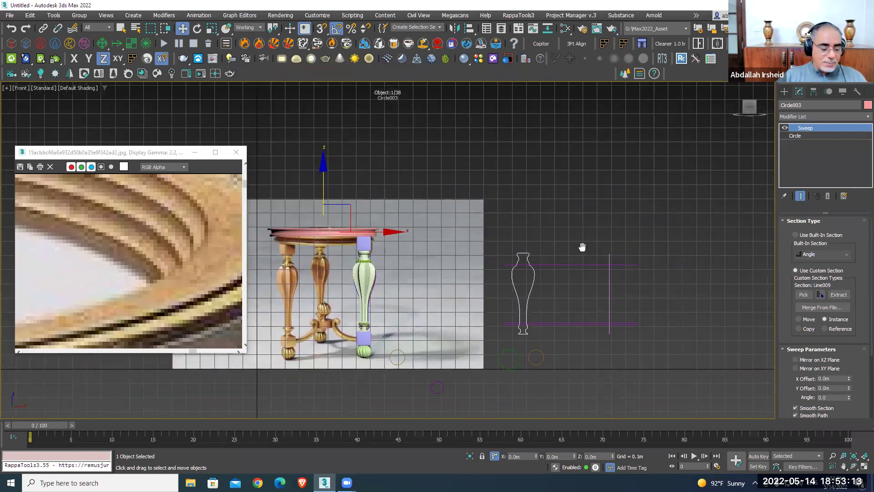
{"action": "key", "text": "p"}
{"action": "middle_click_drag", "start_coordinate": [614, 259], "coordinate": [572, 250], "text": "alt"}
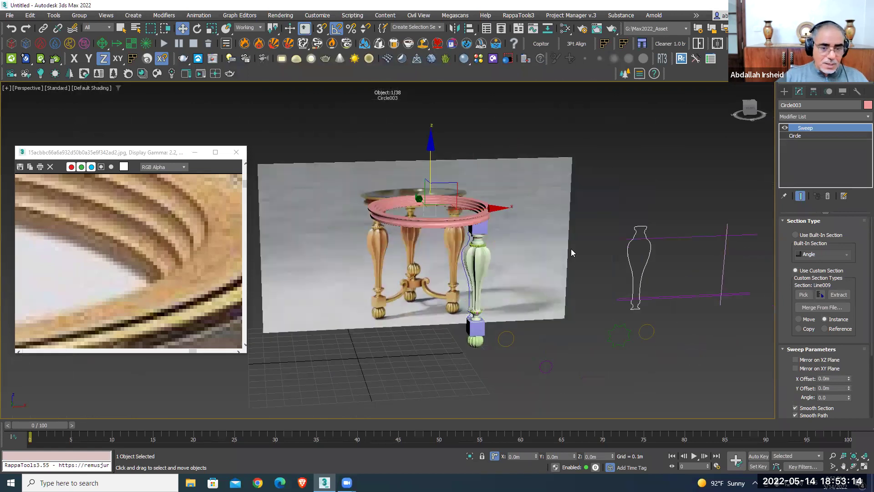
{"action": "left_click", "coordinate": [784, 91]}
{"action": "left_click", "coordinate": [796, 106]}
Create a new standard-primitive box in the perspective view
{"action": "left_click", "coordinate": [783, 106]}
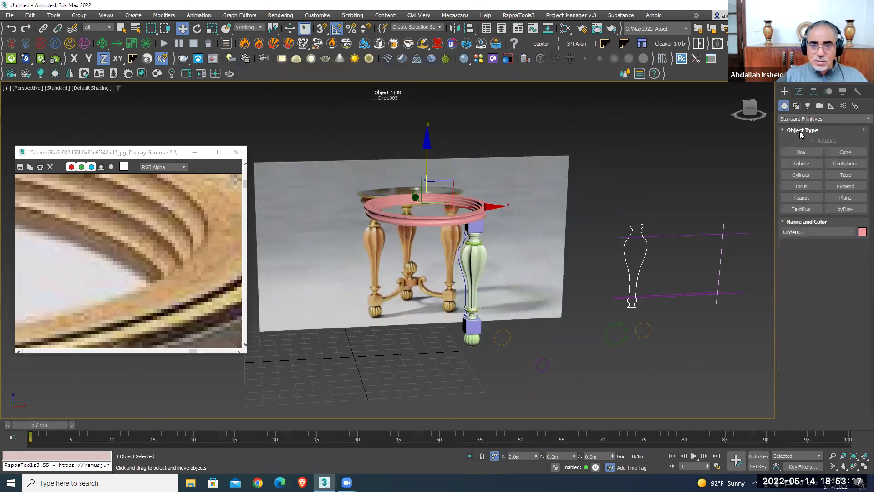
{"action": "left_click", "coordinate": [801, 152]}
{"action": "middle_click_drag", "start_coordinate": [637, 364], "coordinate": [605, 319]}
{"action": "left_click_drag", "start_coordinate": [587, 326], "coordinate": [656, 360]}
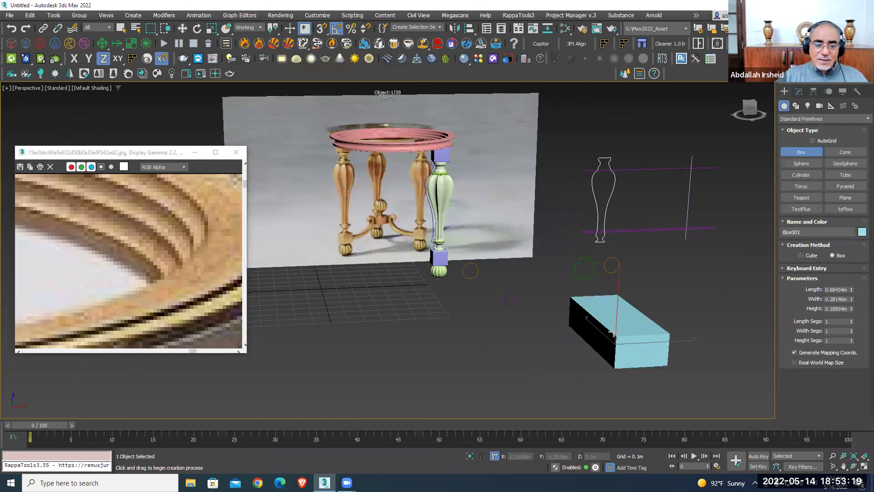
{"action": "left_click", "coordinate": [645, 328]}
{"action": "middle_click_drag", "start_coordinate": [644, 327], "coordinate": [620, 322], "text": "alt"}
{"action": "scroll", "coordinate": [621, 322], "scroll_direction": "up", "scroll_amount": 3}
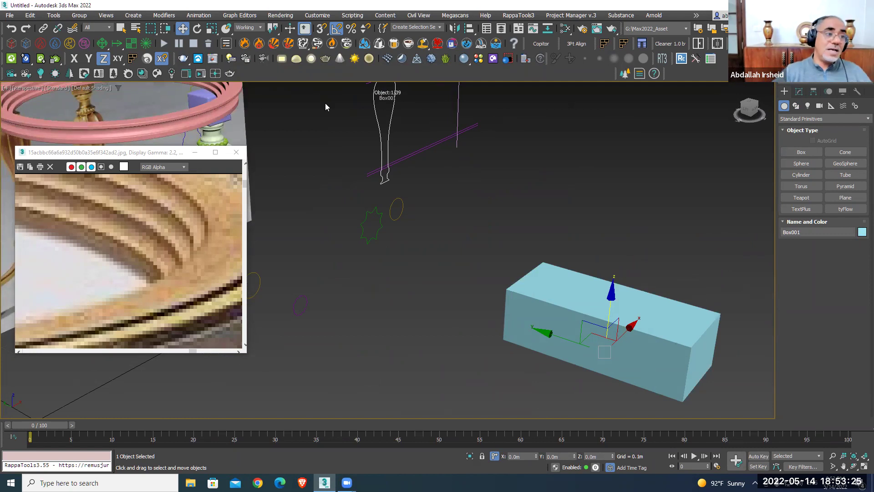
Set the reference coordinate system to View and inspect the box in front and perspective views
{"action": "left_click", "coordinate": [252, 28]}
{"action": "middle_click_drag", "start_coordinate": [606, 237], "coordinate": [588, 234]}
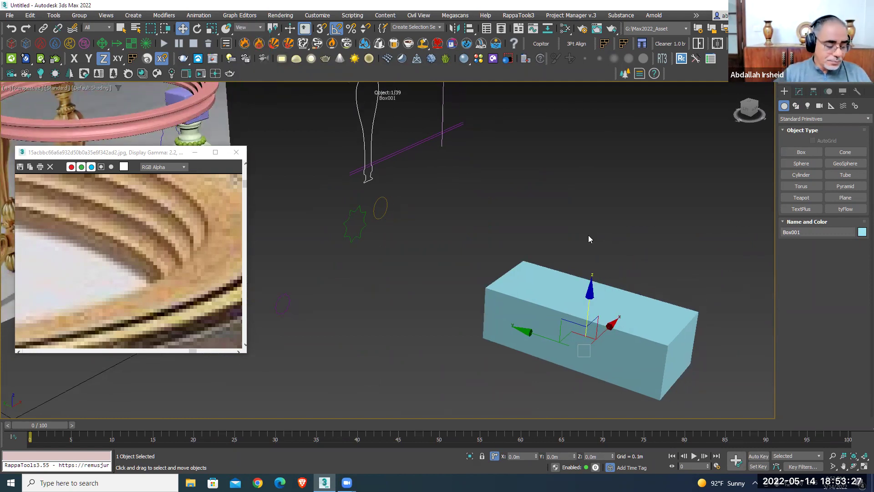
{"action": "key", "text": "f"}
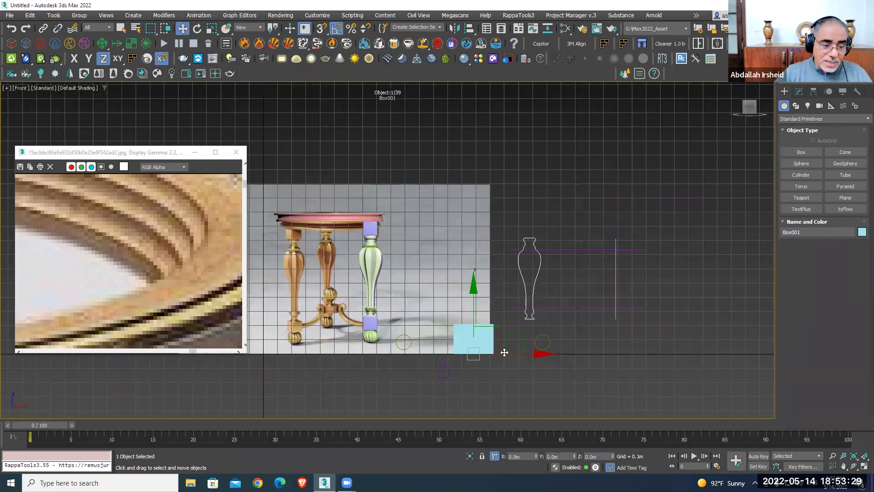
{"action": "middle_click_drag", "start_coordinate": [515, 354], "coordinate": [692, 353]}
{"action": "scroll", "coordinate": [559, 276], "scroll_direction": "up", "scroll_amount": 2}
{"action": "scroll", "coordinate": [559, 275], "scroll_direction": "up", "scroll_amount": 3}
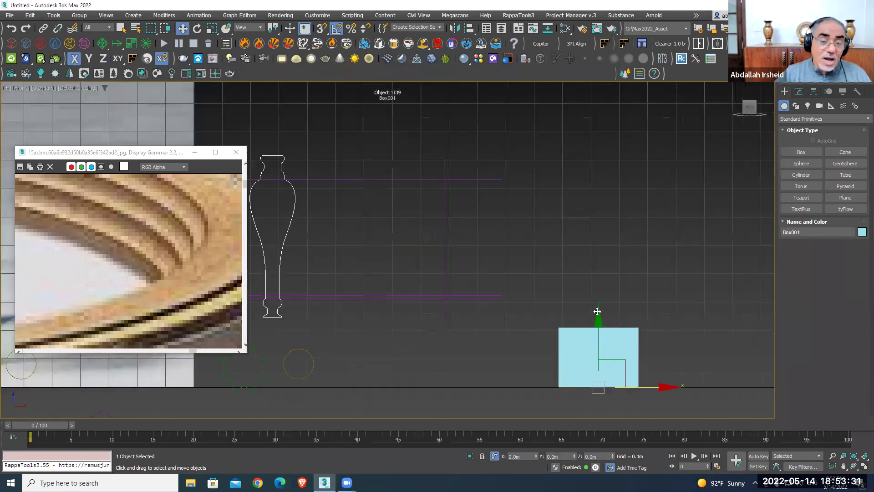
{"action": "middle_click_drag", "start_coordinate": [586, 331], "coordinate": [587, 274]}
{"action": "scroll", "coordinate": [586, 274], "scroll_direction": "down", "scroll_amount": 2}
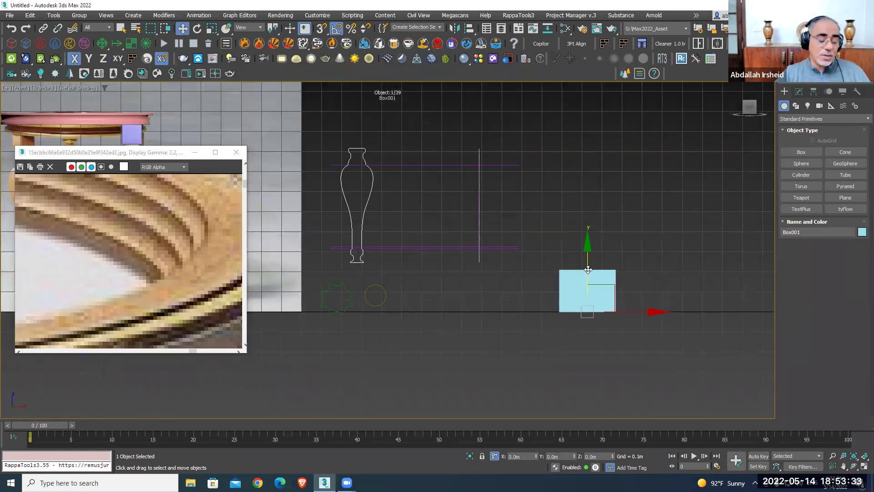
{"action": "key", "text": "p"}
{"action": "key", "text": "z"}
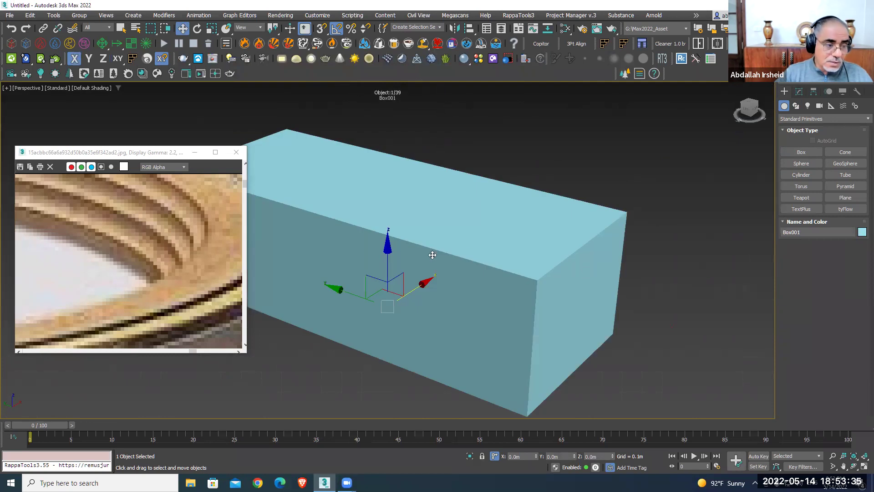
{"action": "key", "text": "f"}
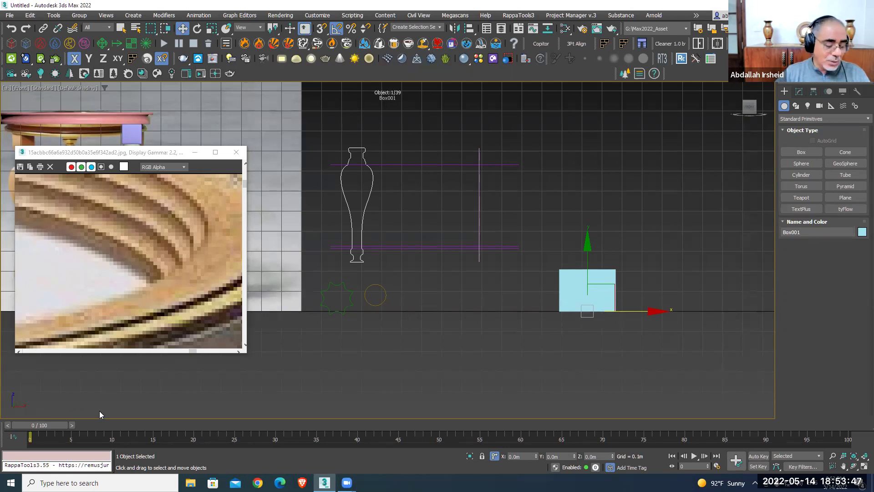
{"action": "key", "text": "p"}
{"action": "key", "text": "z"}
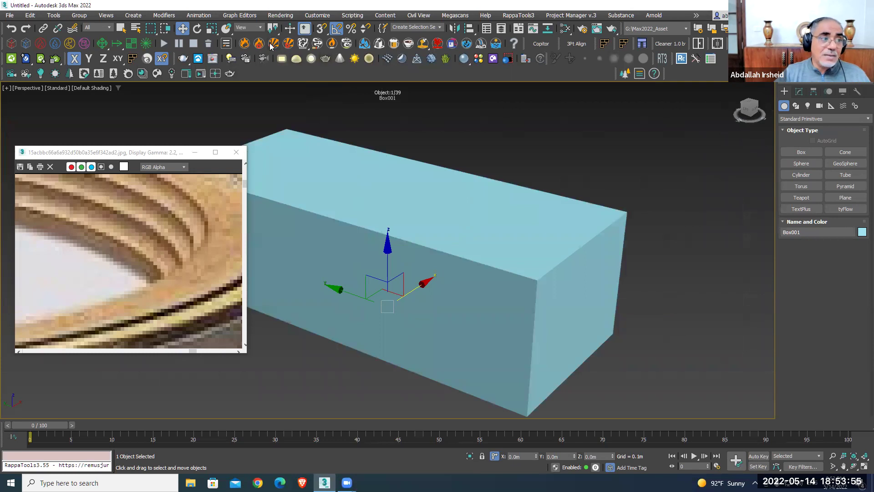
Set the reference coordinate system to World and delete the large Box001
{"action": "left_click", "coordinate": [245, 28]}
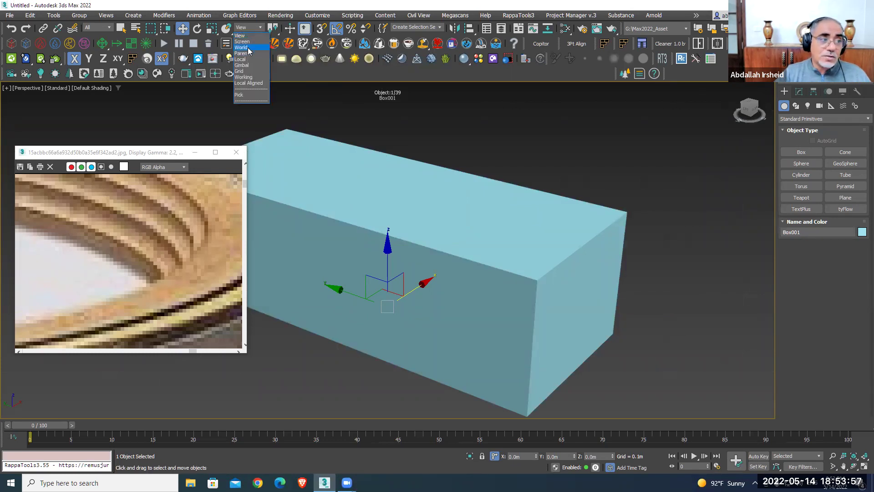
{"action": "left_click", "coordinate": [249, 47]}
{"action": "middle_click_drag", "start_coordinate": [511, 246], "coordinate": [574, 257]}
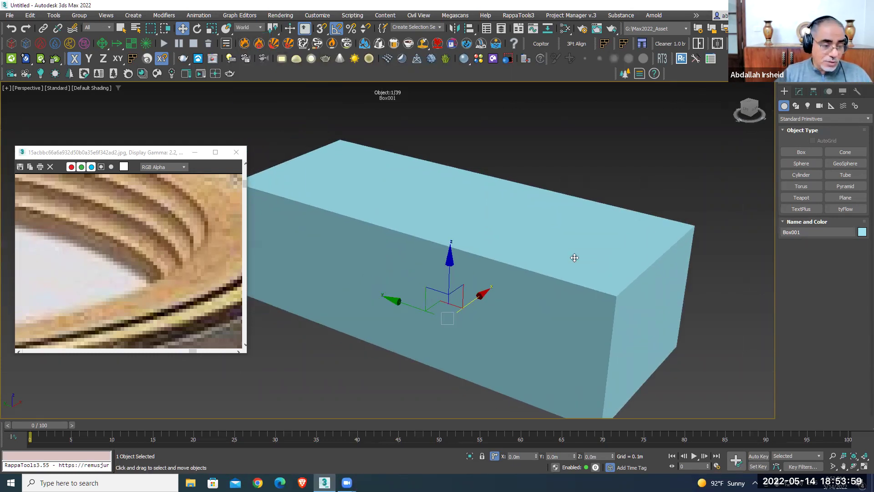
{"action": "key", "text": "f"}
{"action": "scroll", "coordinate": [592, 250], "scroll_direction": "up", "scroll_amount": 2}
{"action": "scroll", "coordinate": [580, 249], "scroll_direction": "down", "scroll_amount": 2}
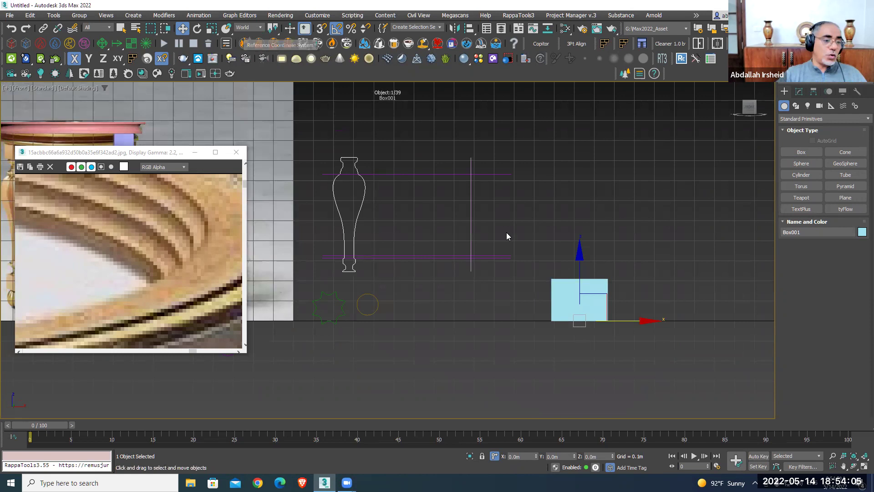
{"action": "middle_click_drag", "start_coordinate": [516, 240], "coordinate": [535, 247]}
{"action": "key", "text": "p"}
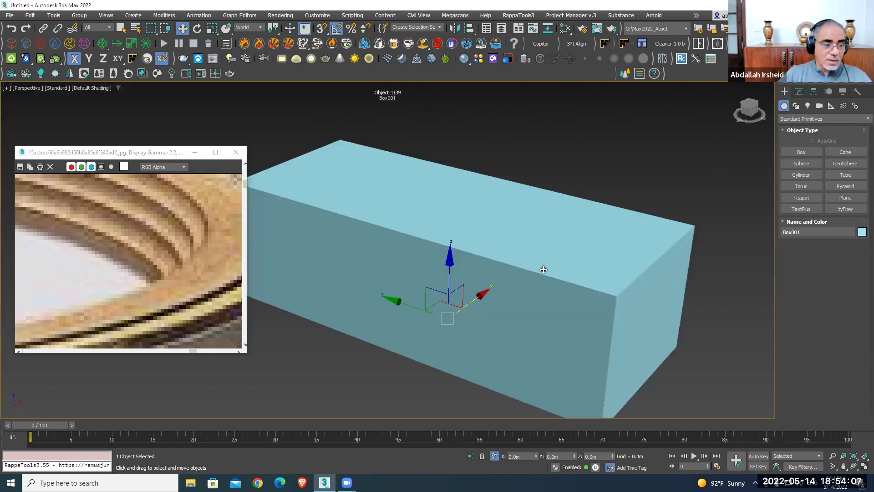
{"action": "key", "text": "Delete"}
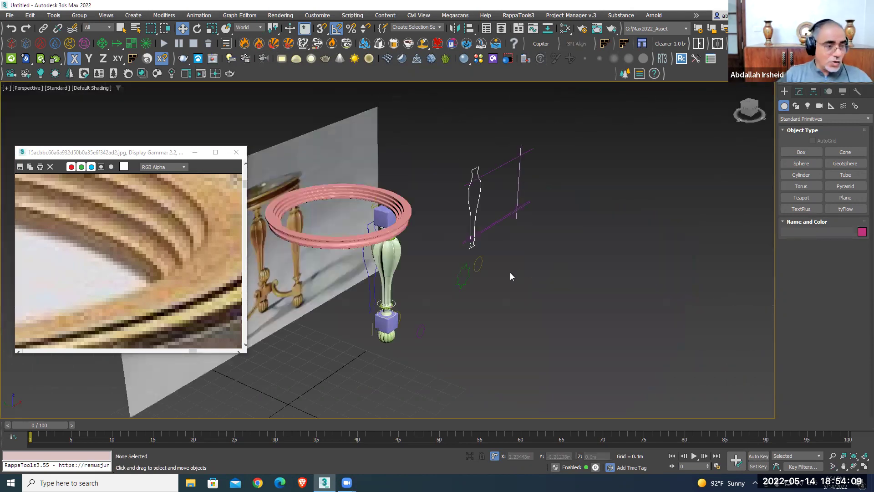
Align the leg to Circle003 with Y Position Center/Center and Z Position unchecked
{"action": "scroll", "coordinate": [404, 219], "scroll_direction": "up", "scroll_amount": 3}
{"action": "left_click", "coordinate": [404, 219]}
{"action": "mouse_move", "coordinate": [403, 219]}
{"action": "middle_mouse_down", "text": "alt"}
{"action": "mouse_move", "coordinate": [354, 182]}
{"action": "mouse_move", "coordinate": [342, 185]}
{"action": "mouse_move", "coordinate": [556, 220]}
{"action": "mouse_move", "coordinate": [523, 222]}
{"action": "mouse_move", "coordinate": [454, 248]}
{"action": "mouse_move", "coordinate": [474, 182]}
{"action": "middle_mouse_up", "text": "alt"}
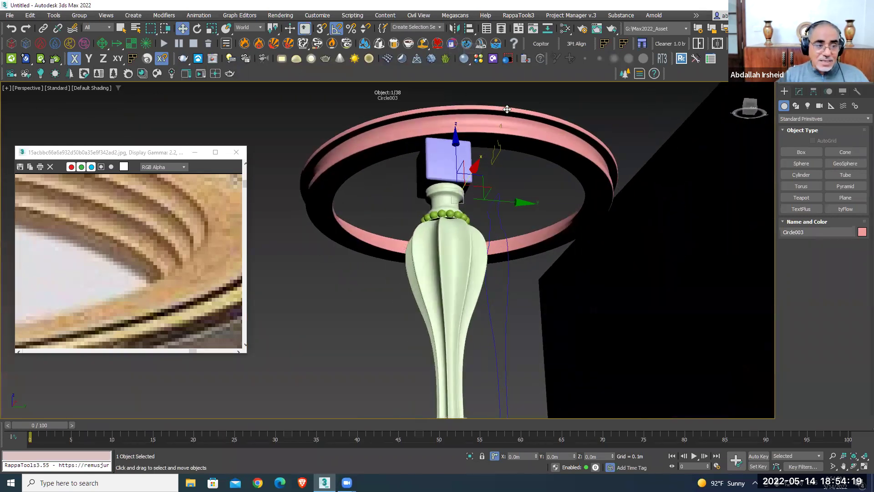
{"action": "left_click", "coordinate": [472, 31]}
{"action": "left_click", "coordinate": [608, 182]}
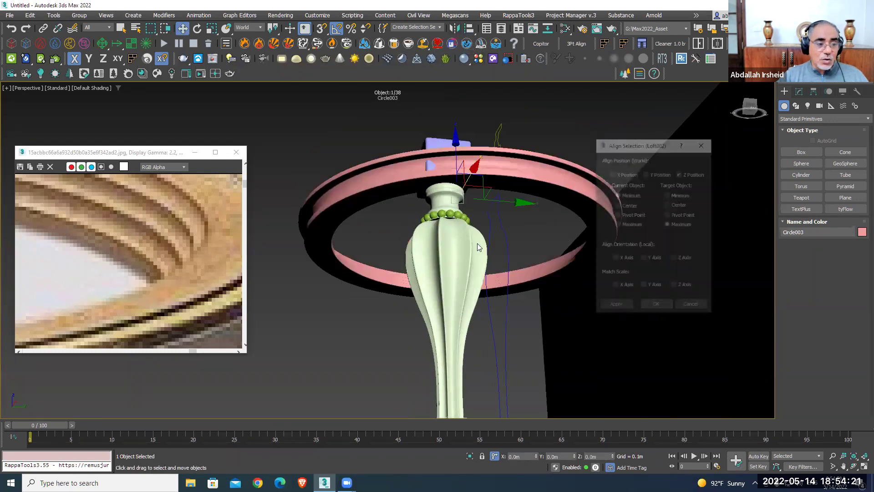
{"action": "left_click", "coordinate": [680, 173]}
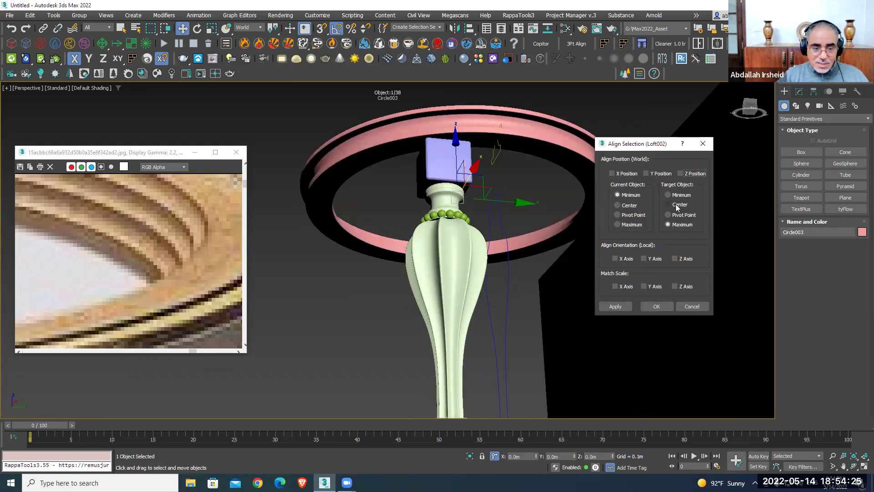
{"action": "left_click", "coordinate": [646, 174]}
{"action": "left_click", "coordinate": [657, 306]}
Orbit the view to check the ring and leg side-on
{"action": "scroll", "coordinate": [472, 279], "scroll_direction": "down", "scroll_amount": 3}
{"action": "mouse_move", "coordinate": [472, 280]}
{"action": "middle_mouse_down", "text": "alt"}
{"action": "mouse_move", "coordinate": [573, 302]}
{"action": "mouse_move", "coordinate": [568, 286]}
{"action": "middle_mouse_up", "text": "alt"}
{"action": "scroll", "coordinate": [567, 273], "scroll_direction": "up", "scroll_amount": 3}
{"action": "scroll", "coordinate": [563, 237], "scroll_direction": "up", "scroll_amount": 2}
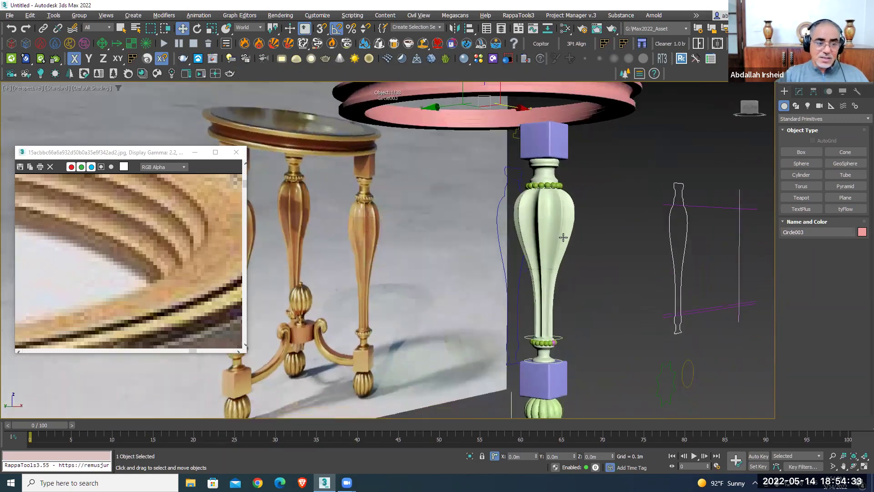
{"action": "middle_click_drag", "start_coordinate": [563, 238], "coordinate": [562, 230], "text": "alt"}
Convert Loft002, the fluted leg, to an Editable Poly
{"action": "left_click", "coordinate": [558, 212]}
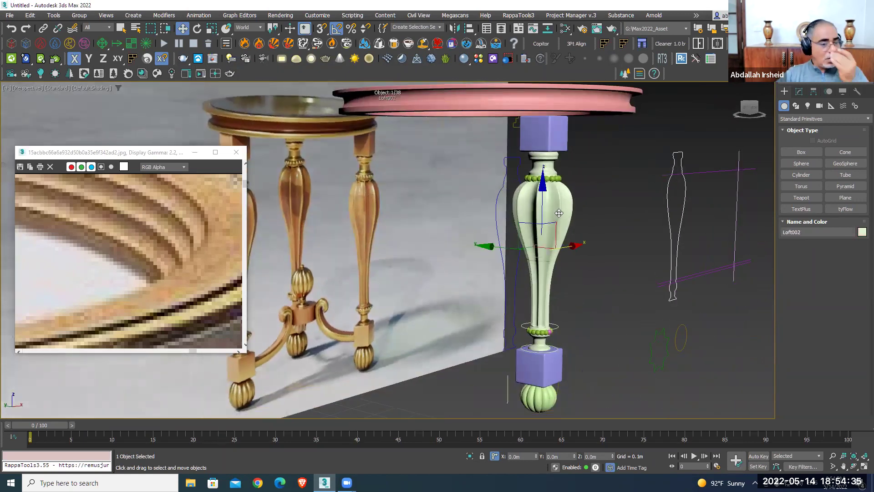
{"action": "right_click", "coordinate": [559, 213]}
{"action": "mouse_move", "coordinate": [604, 325]}
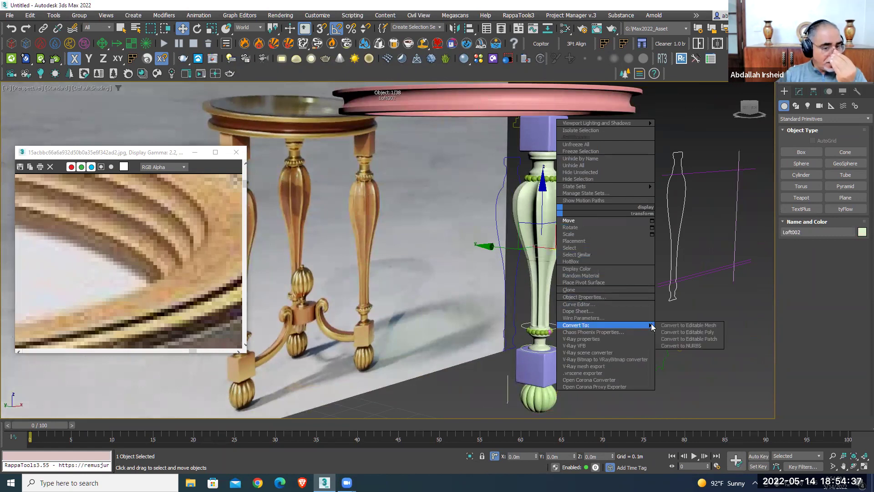
{"action": "left_click", "coordinate": [689, 334]}
{"action": "right_click", "coordinate": [597, 257]}
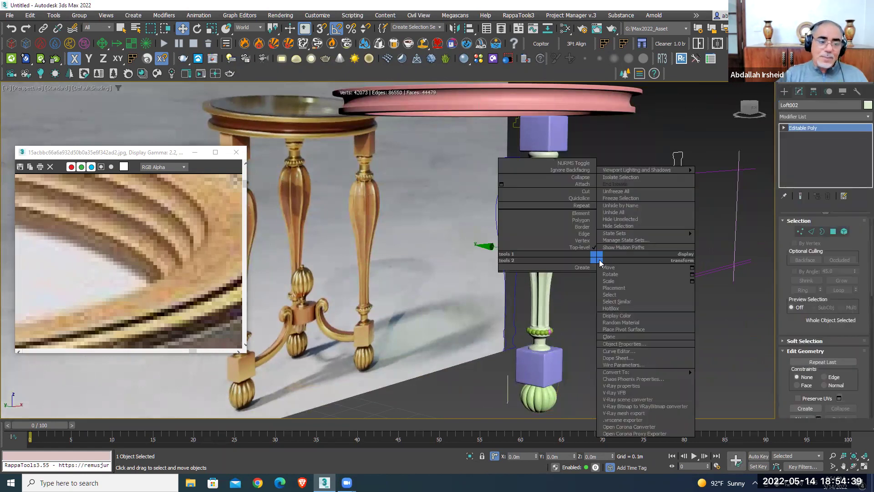
{"action": "left_click", "coordinate": [575, 185]}
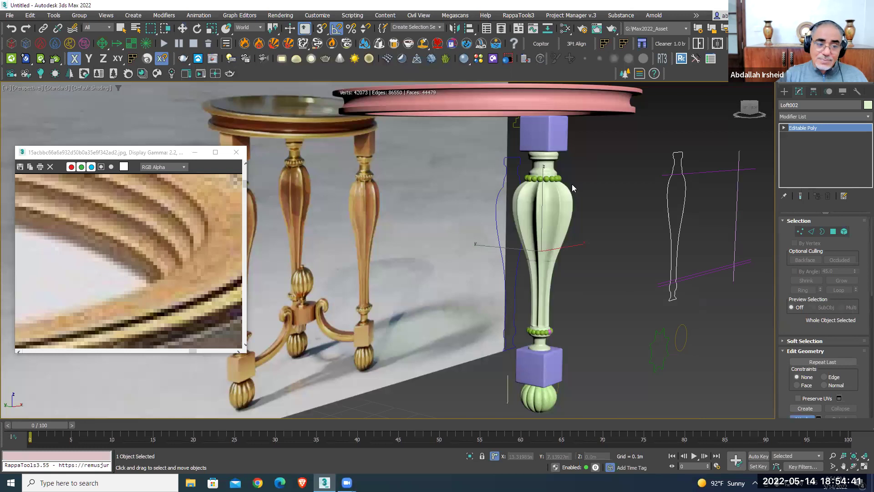
{"action": "scroll", "coordinate": [556, 178], "scroll_direction": "up", "scroll_amount": 3}
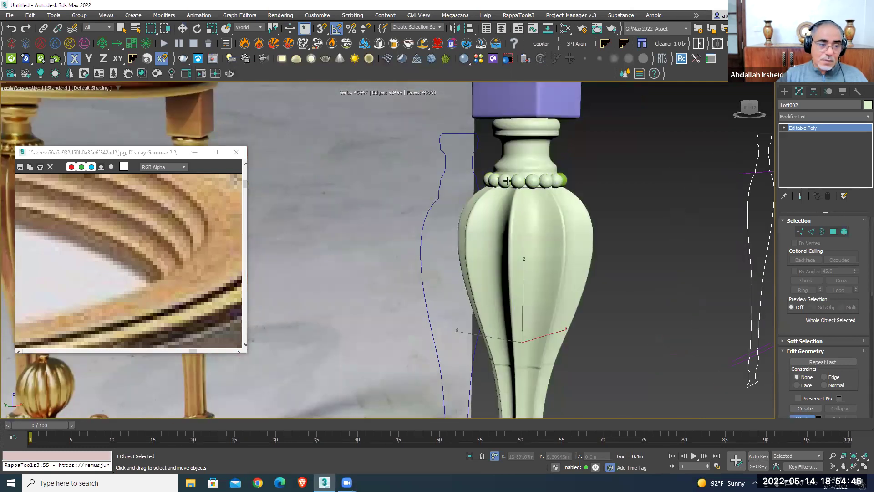
Attach the bead rings to Loft002
{"action": "mouse_move", "coordinate": [507, 181]}
{"action": "middle_mouse_down", "text": "alt"}
{"action": "mouse_move", "coordinate": [512, 192]}
{"action": "mouse_move", "coordinate": [558, 199]}
{"action": "mouse_move", "coordinate": [552, 205]}
{"action": "mouse_move", "coordinate": [544, 112]}
{"action": "middle_mouse_up", "text": "alt"}
{"action": "left_click", "coordinate": [576, 198]}
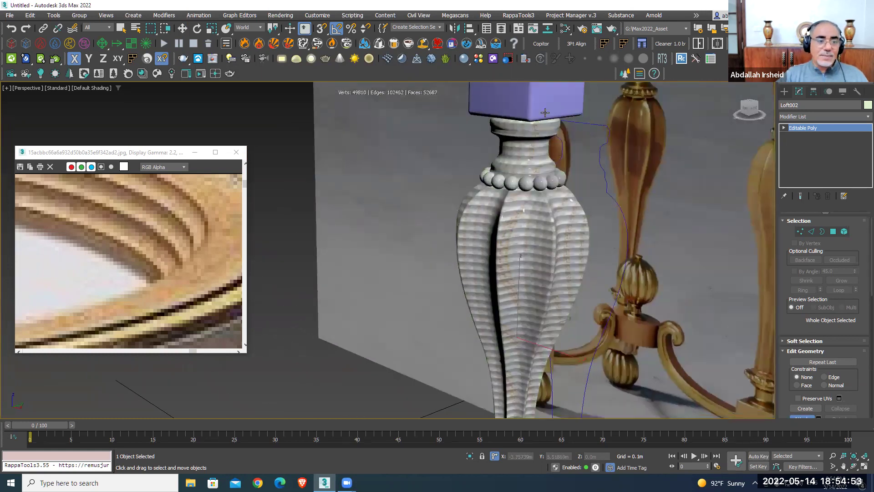
{"action": "mouse_move", "coordinate": [541, 121]}
{"action": "middle_mouse_down", "text": "alt"}
{"action": "mouse_move", "coordinate": [566, 180]}
{"action": "mouse_move", "coordinate": [554, 277]}
{"action": "mouse_move", "coordinate": [575, 288]}
{"action": "middle_mouse_up", "text": "alt"}
{"action": "left_click_drag", "start_coordinate": [559, 284], "coordinate": [538, 286]}
{"action": "middle_click_drag", "start_coordinate": [523, 286], "coordinate": [663, 315], "text": "alt"}
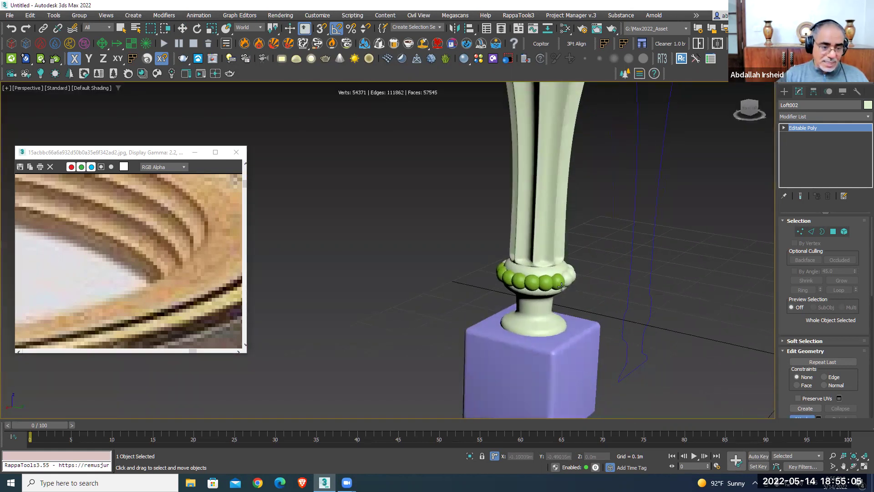
{"action": "left_click_drag", "start_coordinate": [544, 285], "coordinate": [520, 287]}
Attach the lower block to the leg and frame the combined leg on its own
{"action": "middle_click_drag", "start_coordinate": [499, 275], "coordinate": [524, 283], "text": "alt"}
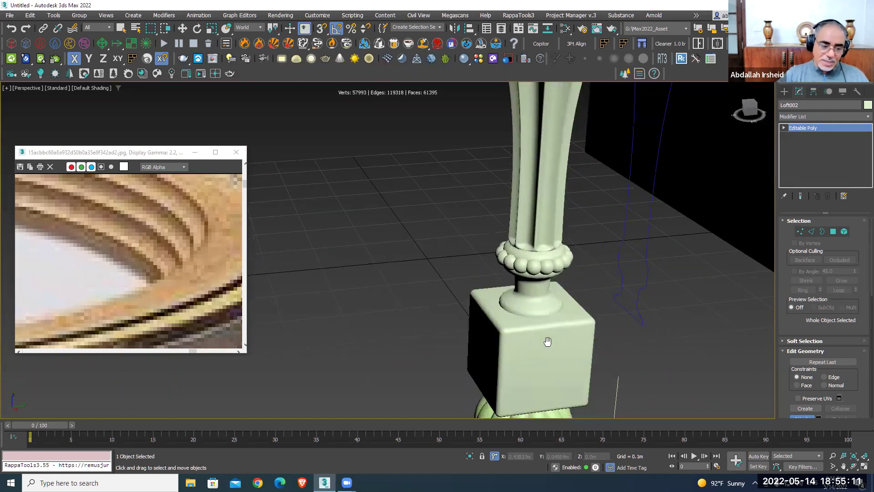
{"action": "middle_click_drag", "start_coordinate": [548, 343], "coordinate": [593, 311]}
{"action": "scroll", "coordinate": [585, 318], "scroll_direction": "down", "scroll_amount": 5}
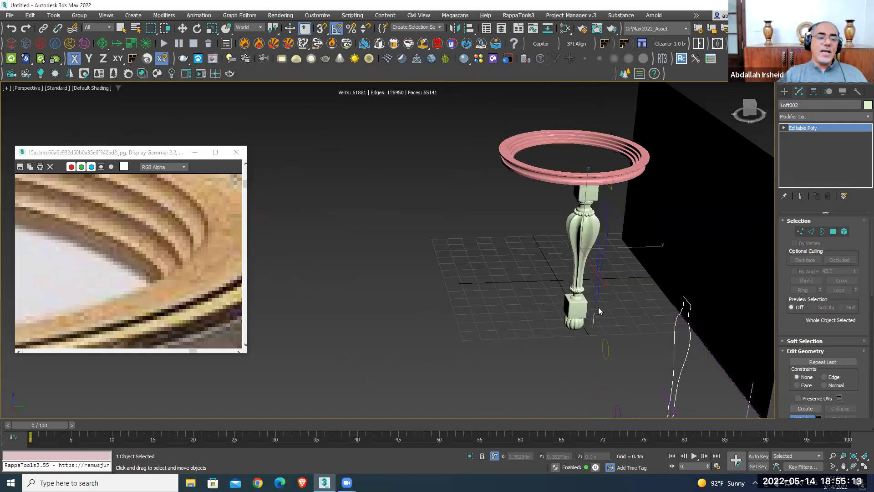
{"action": "key", "text": "z"}
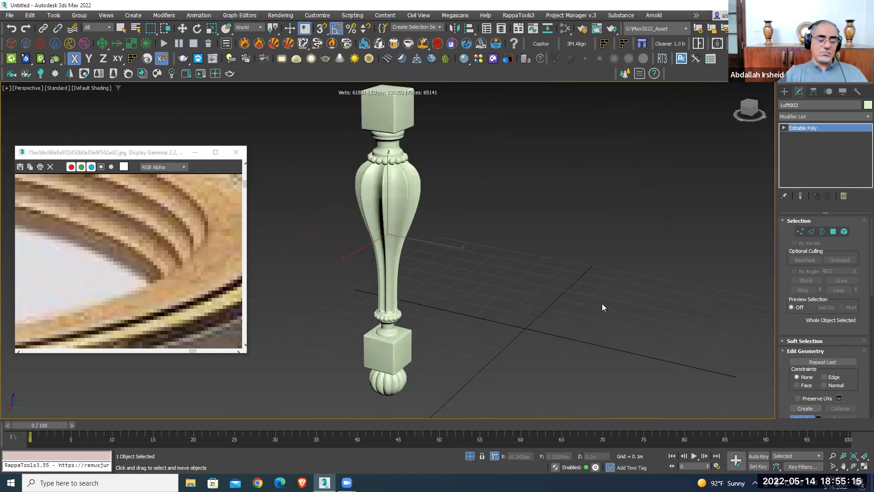
{"action": "key", "text": "w"}
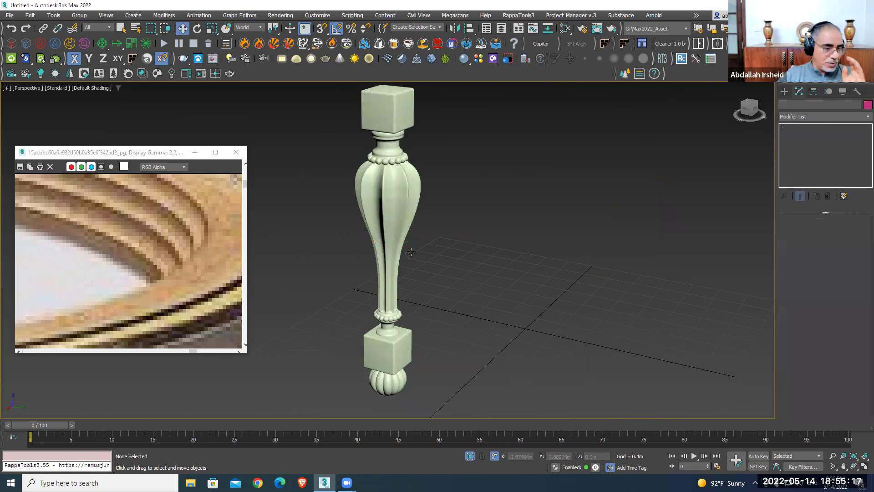
{"action": "middle_click_drag", "start_coordinate": [523, 358], "coordinate": [554, 370]}
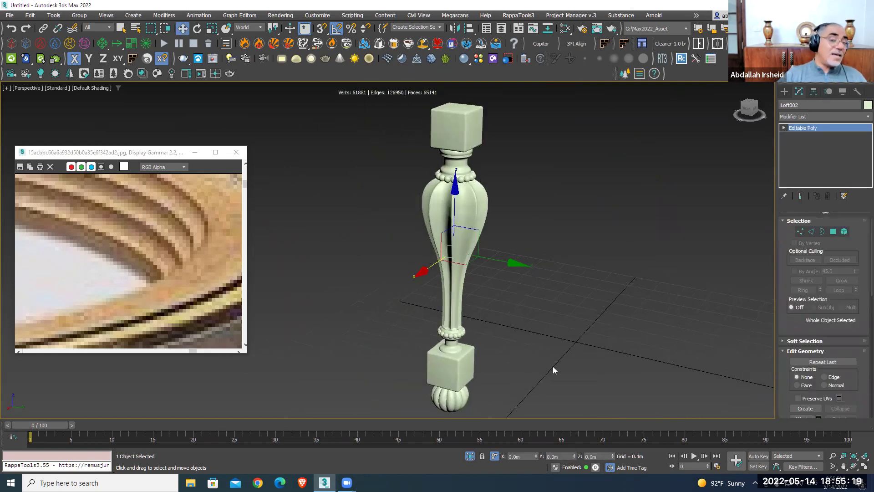
{"action": "scroll", "coordinate": [412, 285], "scroll_direction": "down", "scroll_amount": 3}
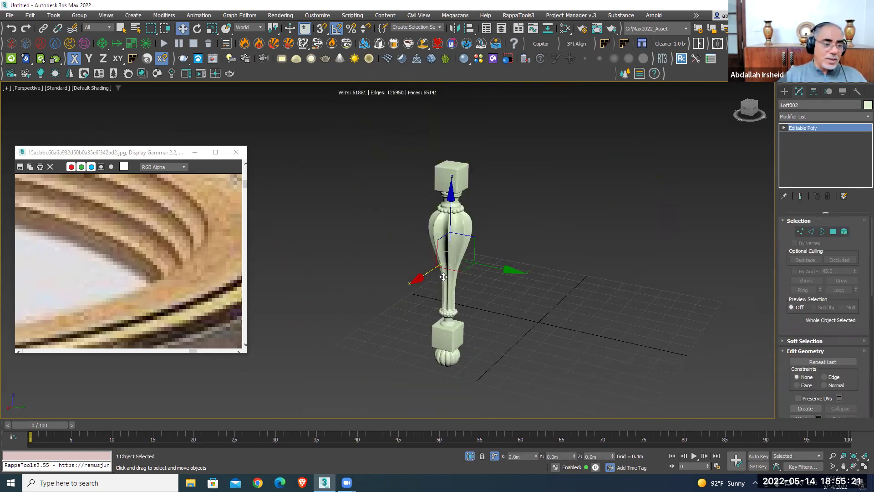
{"action": "scroll", "coordinate": [455, 337], "scroll_direction": "down", "scroll_amount": 3}
Turn off Isolate Selection and zoom around the restored scene
{"action": "left_click", "coordinate": [469, 455]}
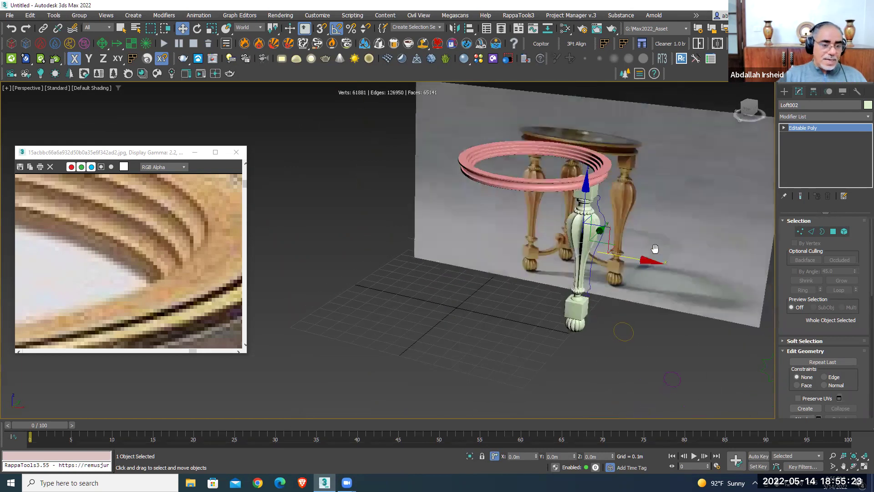
{"action": "scroll", "coordinate": [395, 210], "scroll_direction": "up", "scroll_amount": 3}
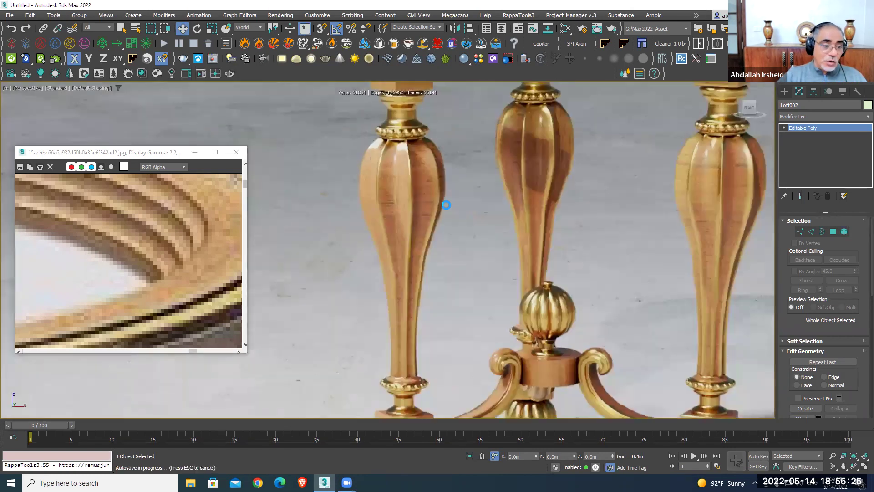
{"action": "scroll", "coordinate": [415, 215], "scroll_direction": "up", "scroll_amount": 3}
{"action": "scroll", "coordinate": [415, 214], "scroll_direction": "down", "scroll_amount": 2}
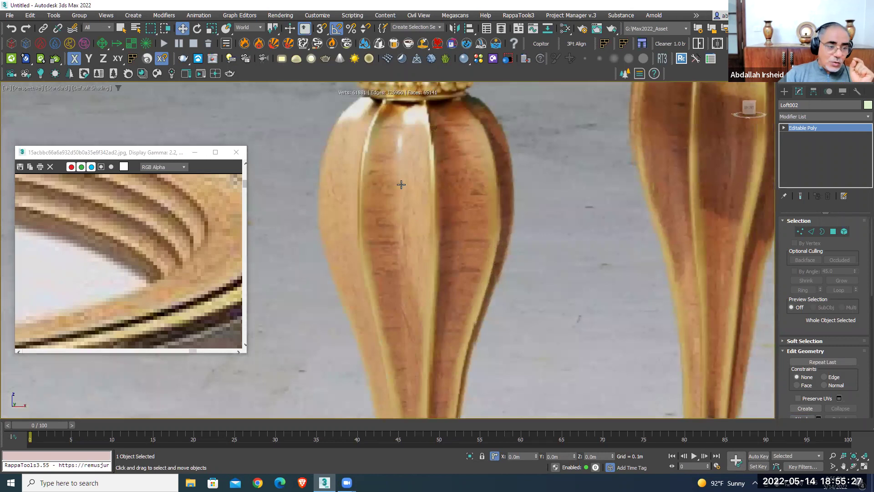
{"action": "scroll", "coordinate": [401, 204], "scroll_direction": "down", "scroll_amount": 2}
{"action": "scroll", "coordinate": [417, 185], "scroll_direction": "up", "scroll_amount": 2}
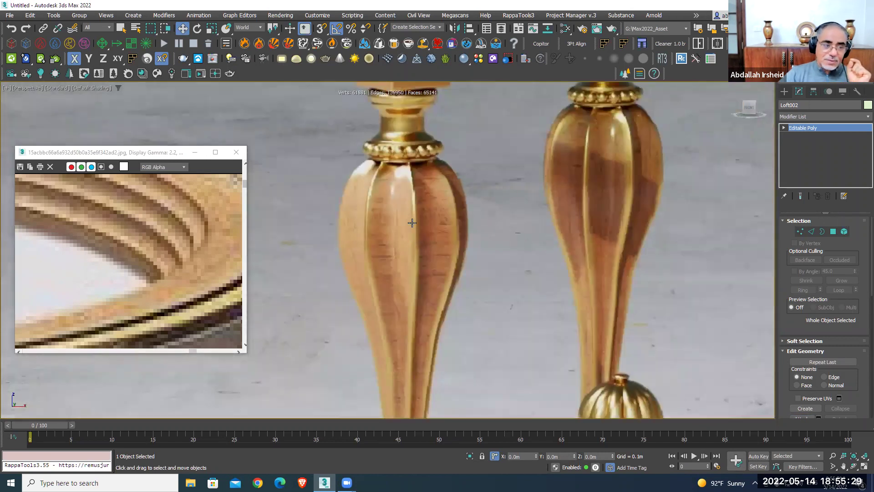
{"action": "scroll", "coordinate": [412, 222], "scroll_direction": "down", "scroll_amount": 1}
{"action": "scroll", "coordinate": [408, 182], "scroll_direction": "up", "scroll_amount": 1}
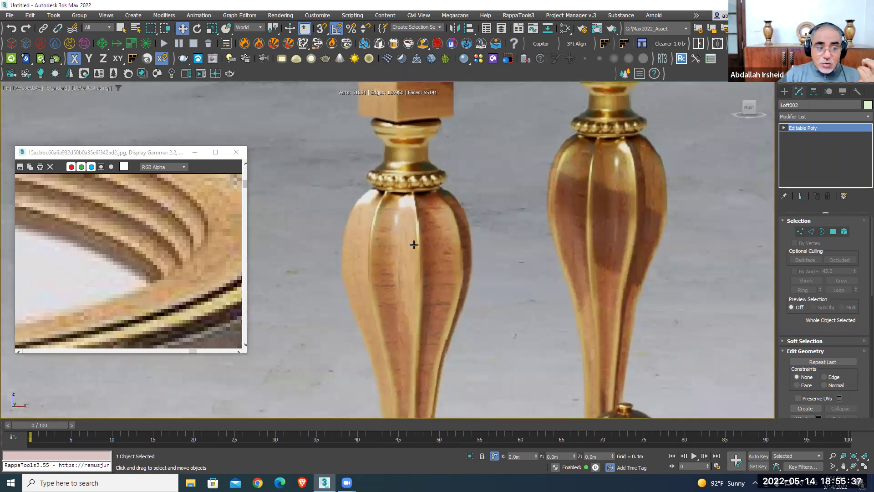
{"action": "scroll", "coordinate": [420, 277], "scroll_direction": "down", "scroll_amount": 1}
{"action": "scroll", "coordinate": [437, 292], "scroll_direction": "down", "scroll_amount": 1}
Pan and zoom to frame the green leg beside the reference table's leg bases
{"action": "middle_click_drag", "start_coordinate": [436, 292], "coordinate": [446, 243]}
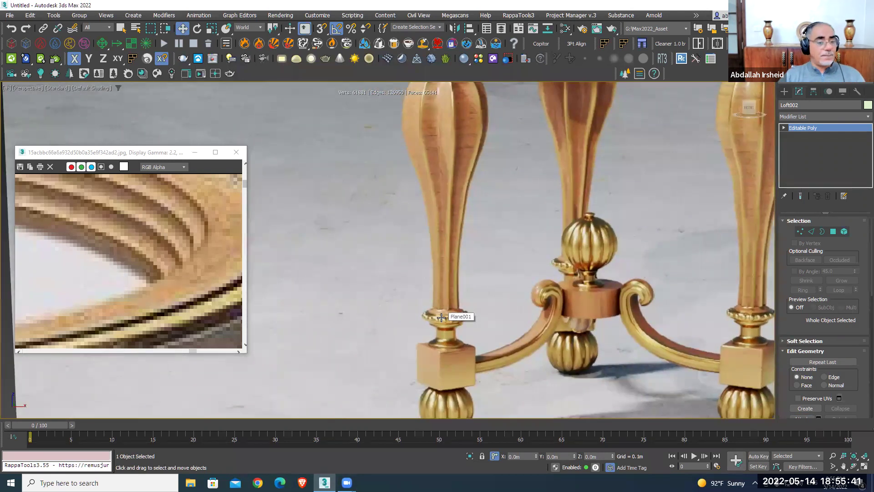
{"action": "middle_click_drag", "start_coordinate": [624, 332], "coordinate": [542, 258]}
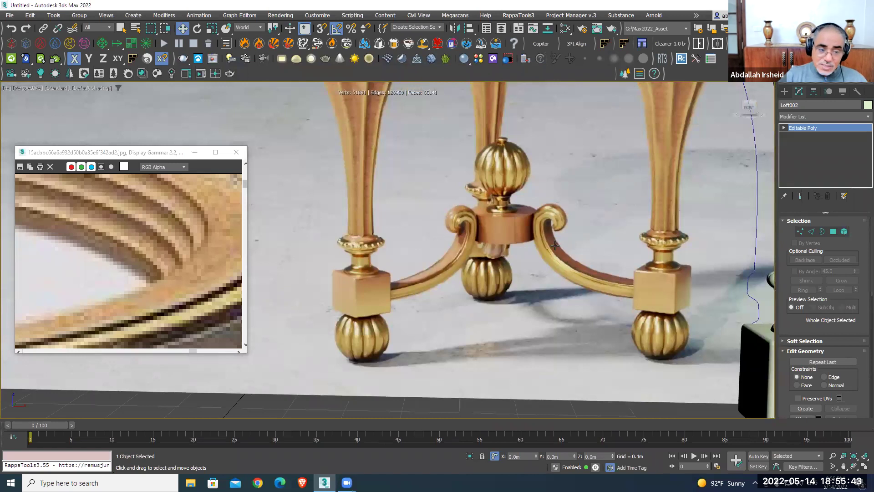
{"action": "middle_click_drag", "start_coordinate": [601, 279], "coordinate": [507, 270]}
{"action": "scroll", "coordinate": [506, 270], "scroll_direction": "down", "scroll_amount": 2}
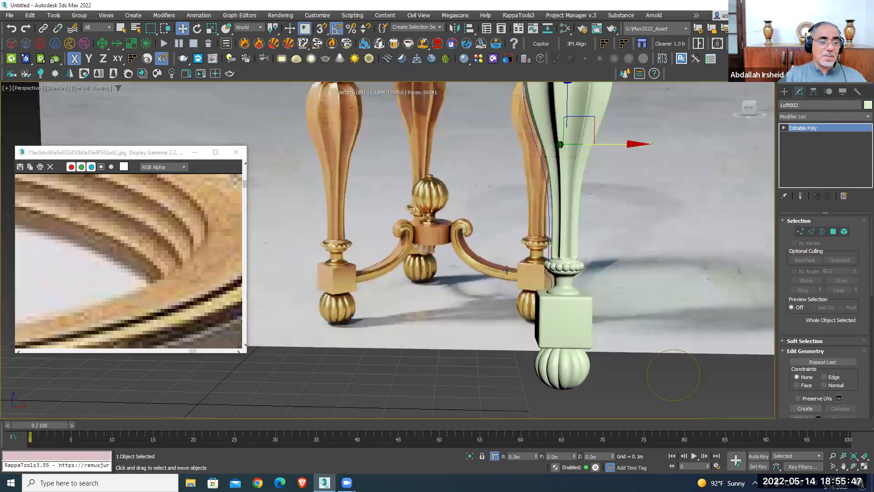
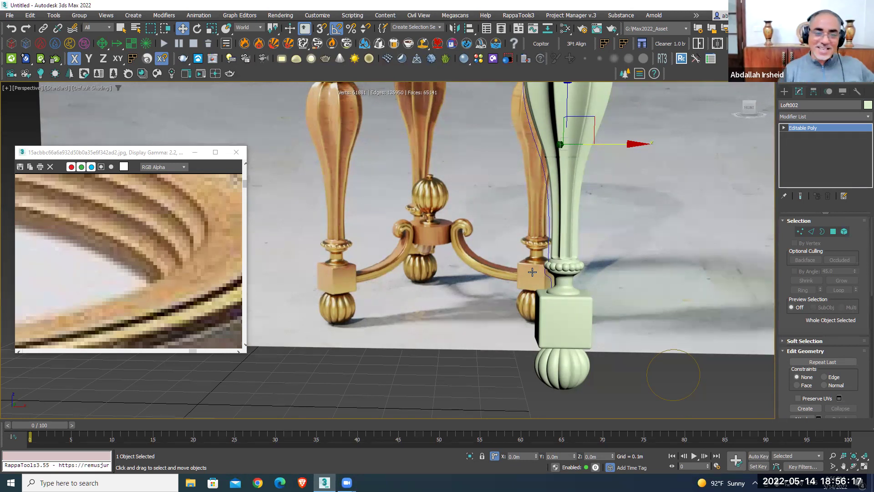
Switch to the Front view and frame the gold scroll arm and leg junction
{"action": "scroll", "coordinate": [532, 271], "scroll_direction": "up", "scroll_amount": 2}
{"action": "scroll", "coordinate": [501, 276], "scroll_direction": "up", "scroll_amount": 2}
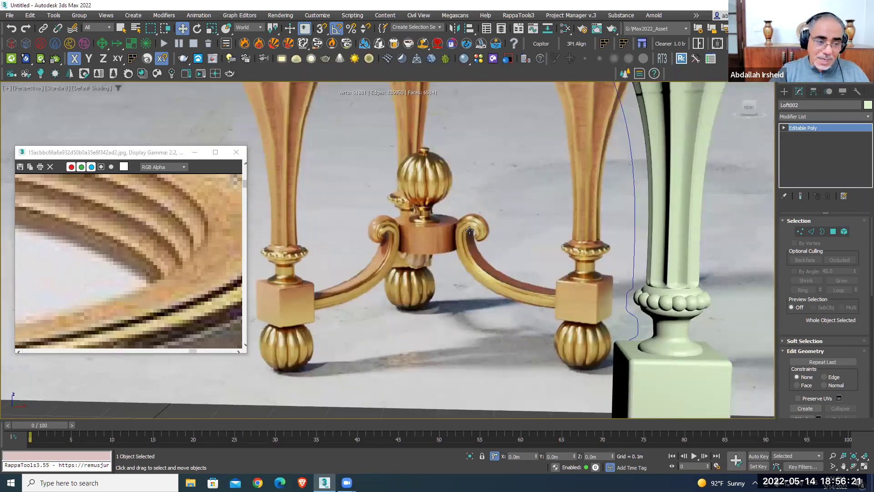
{"action": "scroll", "coordinate": [498, 256], "scroll_direction": "up", "scroll_amount": 1}
{"action": "key", "text": "f"}
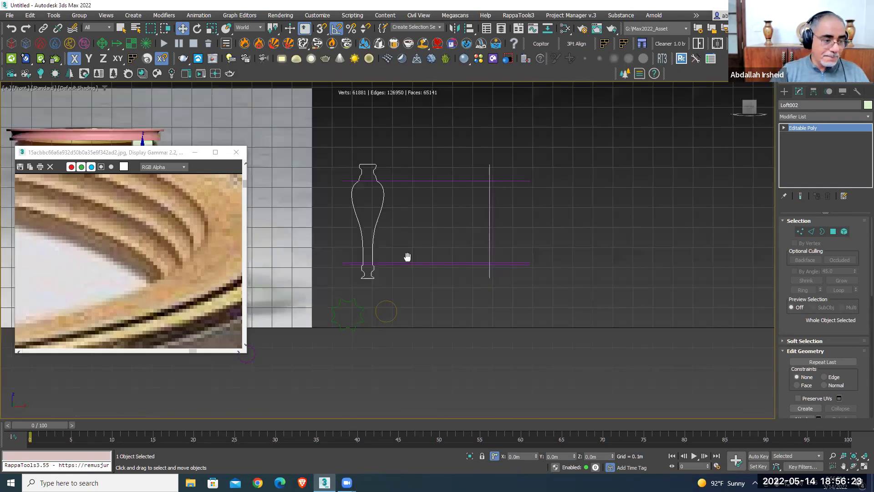
{"action": "middle_click_drag", "start_coordinate": [406, 256], "coordinate": [573, 275]}
{"action": "middle_click_drag", "start_coordinate": [363, 268], "coordinate": [504, 267]}
{"action": "scroll", "coordinate": [504, 259], "scroll_direction": "up", "scroll_amount": 3}
{"action": "scroll", "coordinate": [505, 252], "scroll_direction": "up", "scroll_amount": 2}
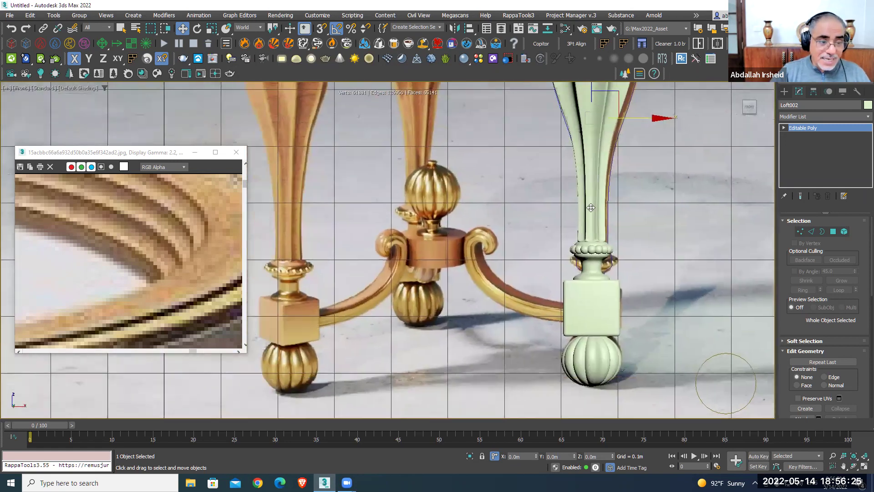
{"action": "scroll", "coordinate": [506, 249], "scroll_direction": "up", "scroll_amount": 2}
{"action": "middle_click_drag", "start_coordinate": [505, 249], "coordinate": [526, 226]}
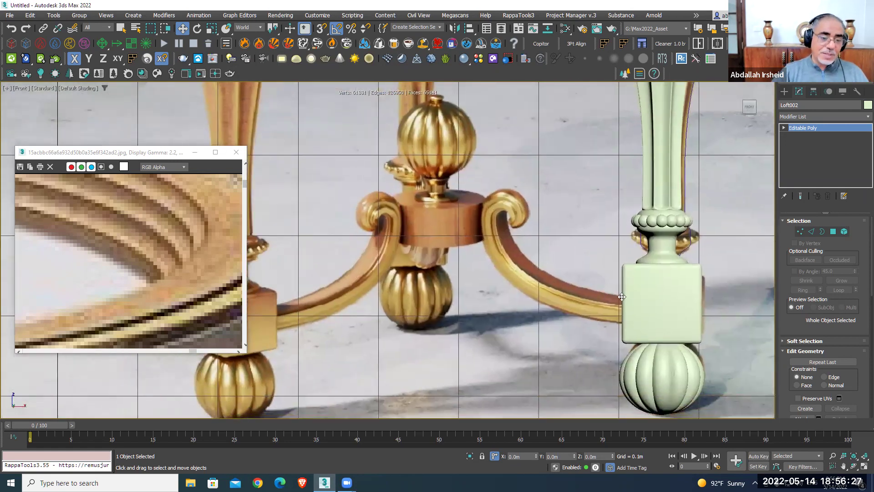
Start the Line spline tool from the Create panel via the quad menu
{"action": "left_click", "coordinate": [784, 92]}
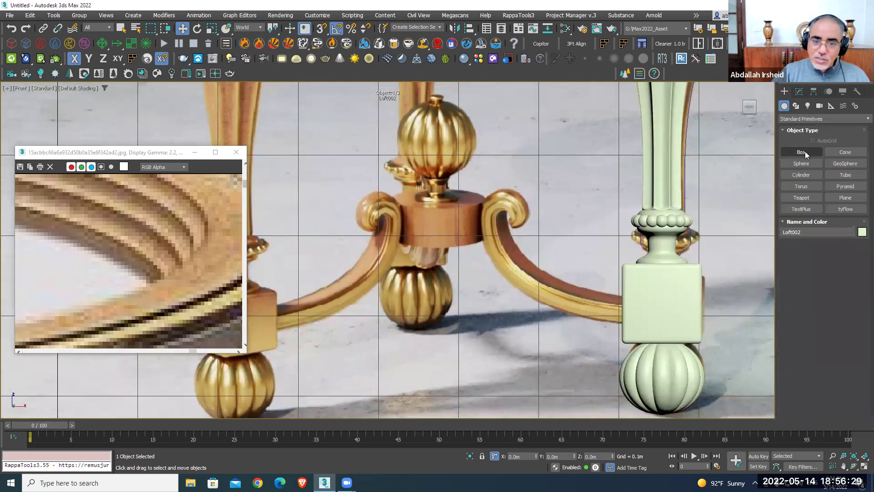
{"action": "right_click", "coordinate": [600, 211]}
{"action": "left_click", "coordinate": [609, 181]}
{"action": "scroll", "coordinate": [521, 217], "scroll_direction": "up", "scroll_amount": 3}
Trace a five-vertex line from the scroll curl's tip down the arm to the leg
{"action": "left_click", "coordinate": [517, 221]}
{"action": "left_click", "coordinate": [525, 202]}
{"action": "left_click", "coordinate": [497, 195]}
{"action": "left_click", "coordinate": [485, 223]}
{"action": "middle_click_drag", "start_coordinate": [506, 254], "coordinate": [472, 207]}
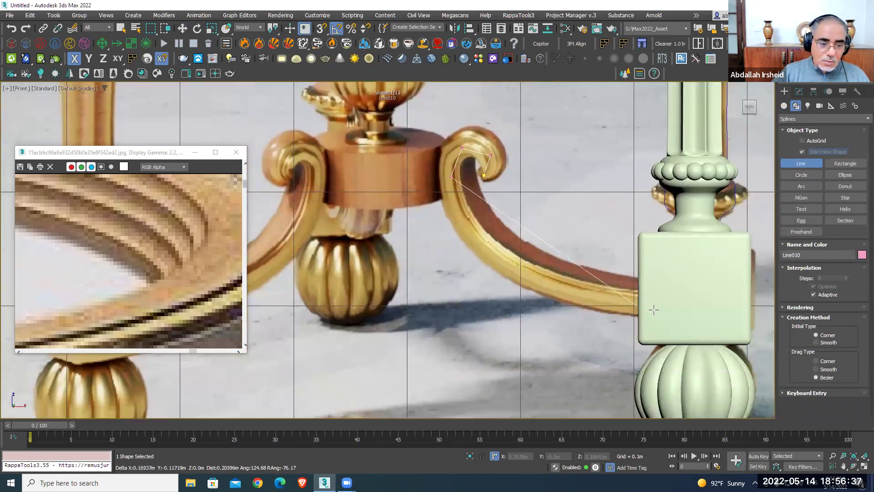
{"action": "left_click", "coordinate": [687, 306]}
{"action": "right_click", "coordinate": [686, 307]}
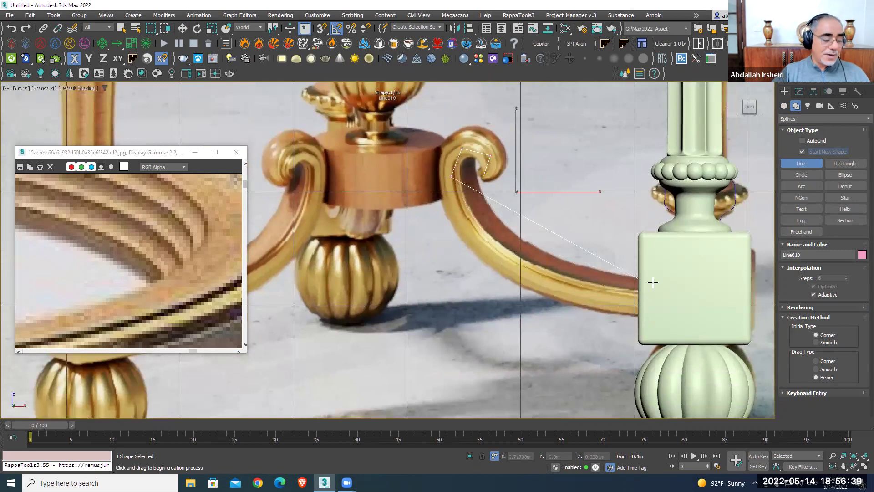
At Vertex level, make the end vertex Bezier Corner and bend the last segment into a curve
{"action": "key", "text": "w"}
{"action": "key", "text": "1"}
{"action": "right_click", "coordinate": [676, 295]}
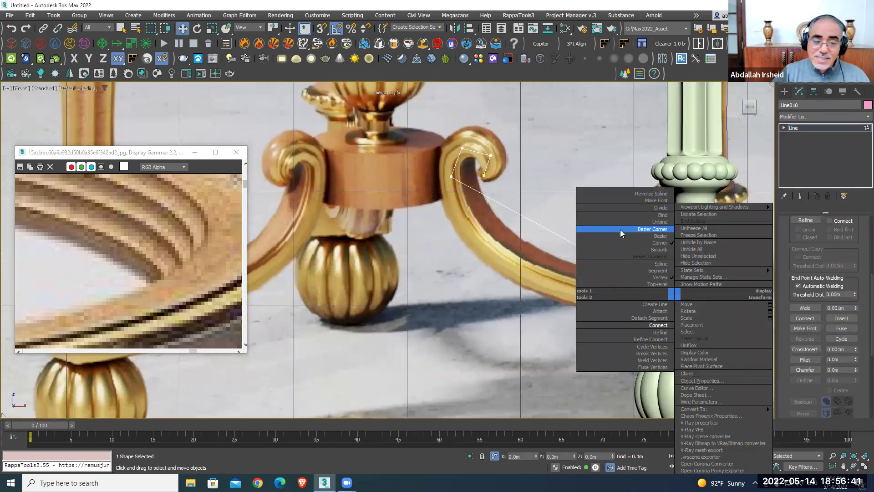
{"action": "left_click", "coordinate": [620, 229]}
{"action": "left_click_drag", "start_coordinate": [610, 264], "coordinate": [527, 320]}
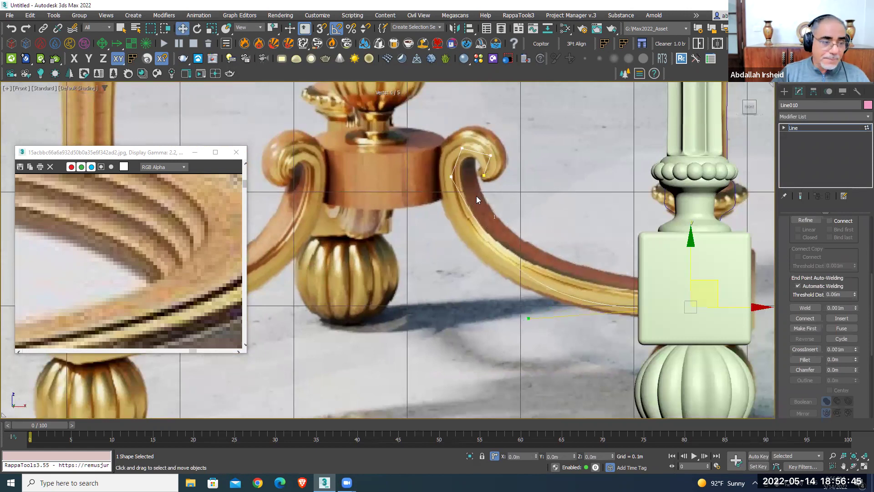
Make a curl vertex smooth Bezier and adjust its tangent to follow the arm
{"action": "left_click", "coordinate": [451, 176]}
{"action": "right_click", "coordinate": [445, 180]}
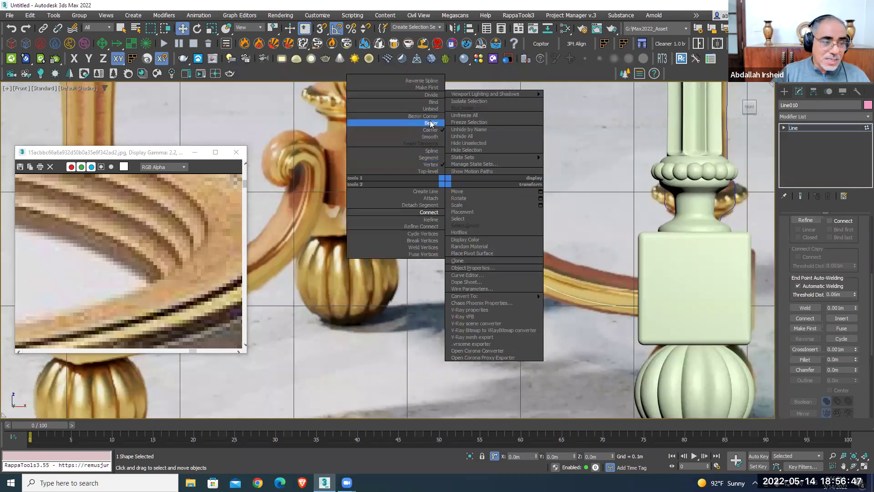
{"action": "left_click", "coordinate": [431, 123]}
{"action": "scroll", "coordinate": [454, 192], "scroll_direction": "up", "scroll_amount": 2}
{"action": "scroll", "coordinate": [454, 192], "scroll_direction": "up", "scroll_amount": 3}
{"action": "left_click_drag", "start_coordinate": [392, 308], "coordinate": [467, 314]}
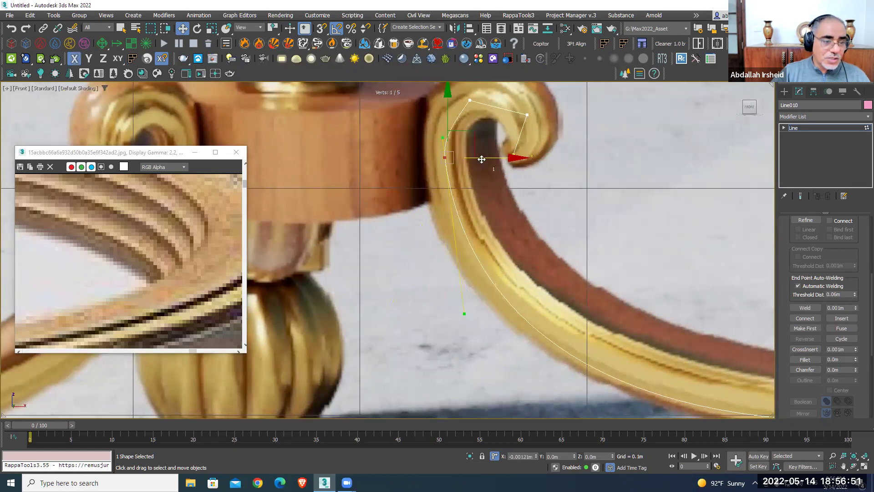
Set the curl's top vertex to Bezier and tip vertex to Bezier Corner, reshaping both
{"action": "middle_click_drag", "start_coordinate": [455, 109], "coordinate": [453, 167]}
{"action": "right_click", "coordinate": [461, 157]}
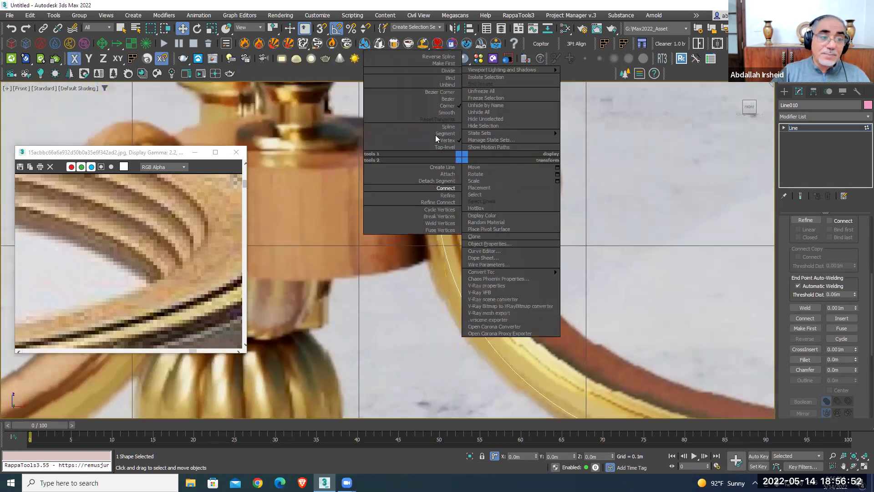
{"action": "left_click", "coordinate": [432, 99]}
{"action": "left_click_drag", "start_coordinate": [495, 144], "coordinate": [483, 157]}
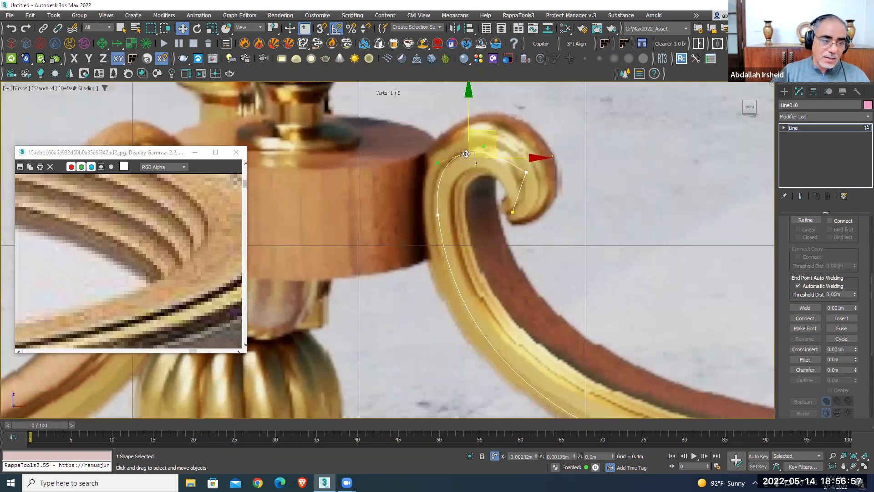
{"action": "left_click", "coordinate": [527, 172]}
{"action": "right_click", "coordinate": [526, 174]}
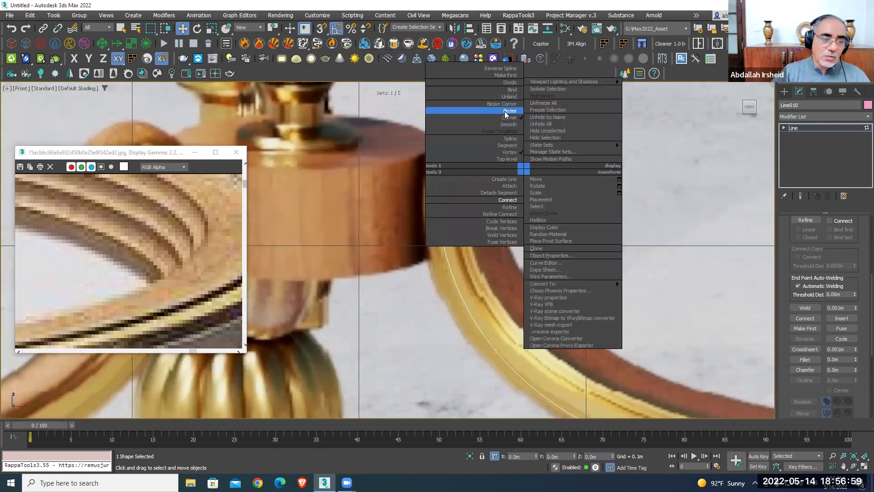
{"action": "left_click", "coordinate": [616, 142]}
{"action": "left_click_drag", "start_coordinate": [521, 188], "coordinate": [534, 191]}
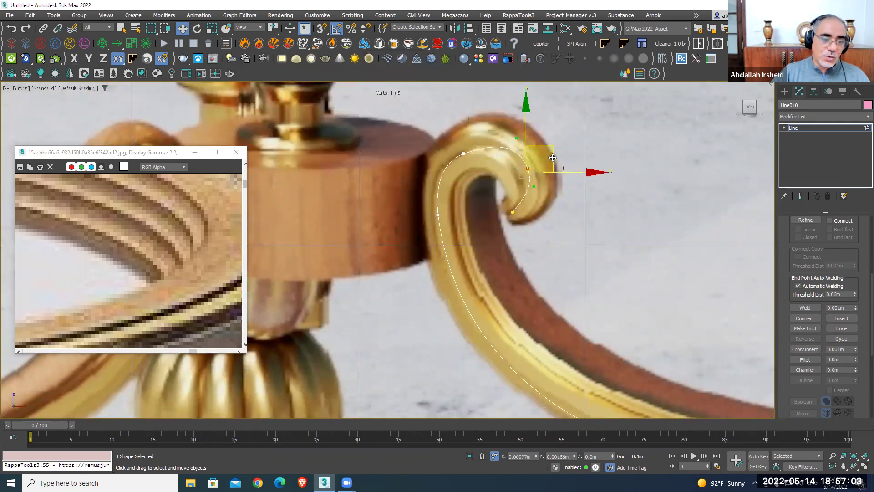
Make the inner curl vertex Bezier and fit its tangent to the inner scroll
{"action": "left_click", "coordinate": [513, 212]}
{"action": "right_click", "coordinate": [511, 209]}
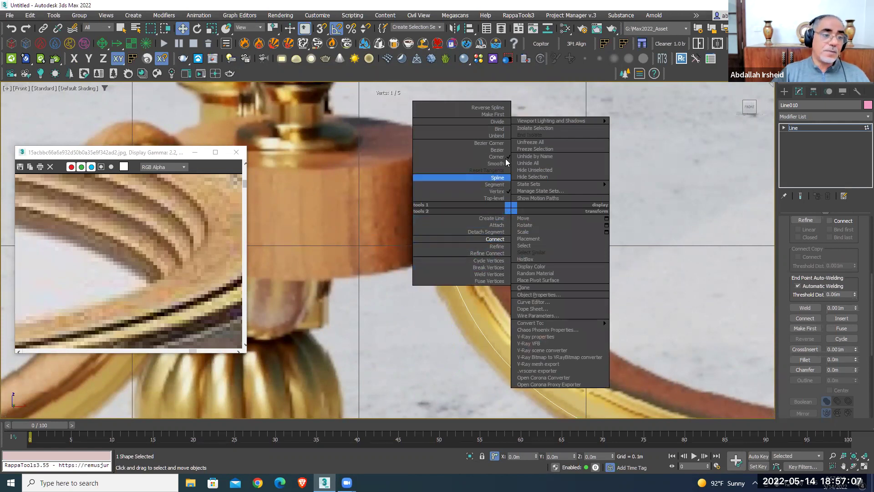
{"action": "left_click", "coordinate": [505, 144]}
{"action": "mouse_move", "coordinate": [527, 204]}
{"action": "left_mouse_down"}
{"action": "mouse_move", "coordinate": [530, 197]}
{"action": "mouse_move", "coordinate": [495, 169]}
{"action": "left_mouse_up"}
{"action": "scroll", "coordinate": [531, 197], "scroll_direction": "down", "scroll_amount": 3}
{"action": "scroll", "coordinate": [495, 169], "scroll_direction": "up", "scroll_amount": 2}
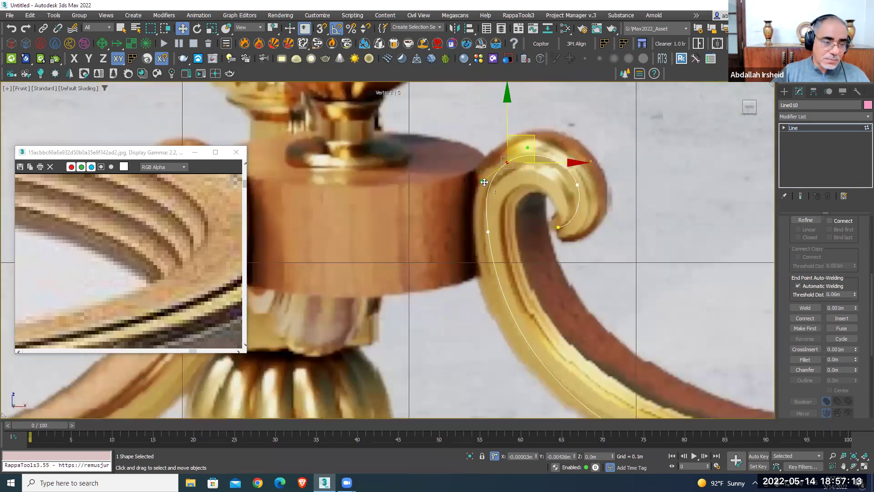
{"action": "left_click", "coordinate": [486, 227]}
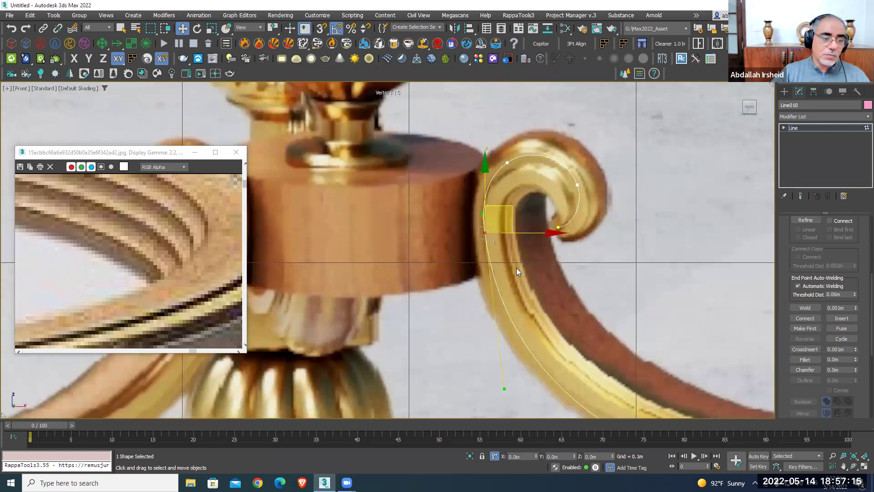
{"action": "scroll", "coordinate": [516, 267], "scroll_direction": "down", "scroll_amount": 3}
{"action": "middle_click_drag", "start_coordinate": [643, 253], "coordinate": [569, 244]}
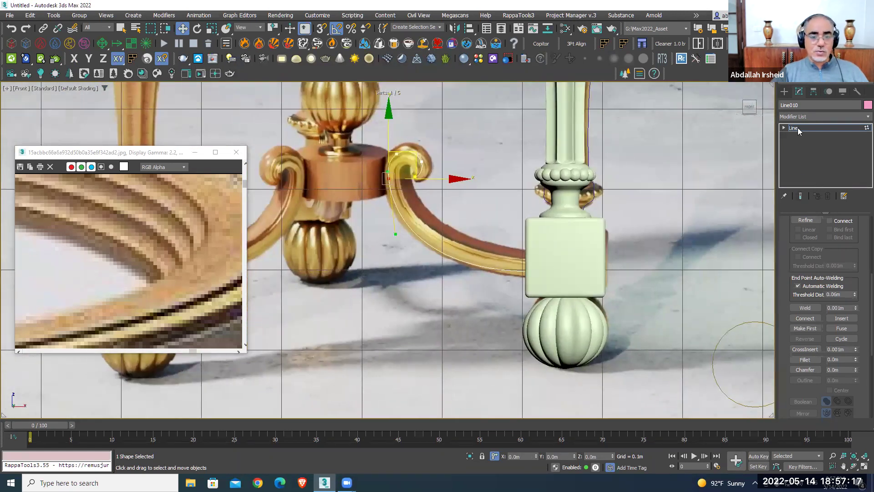
Exit Vertex level and inspect the traced curve around both scroll curls
{"action": "left_click", "coordinate": [797, 127]}
{"action": "scroll", "coordinate": [564, 230], "scroll_direction": "down", "scroll_amount": 3}
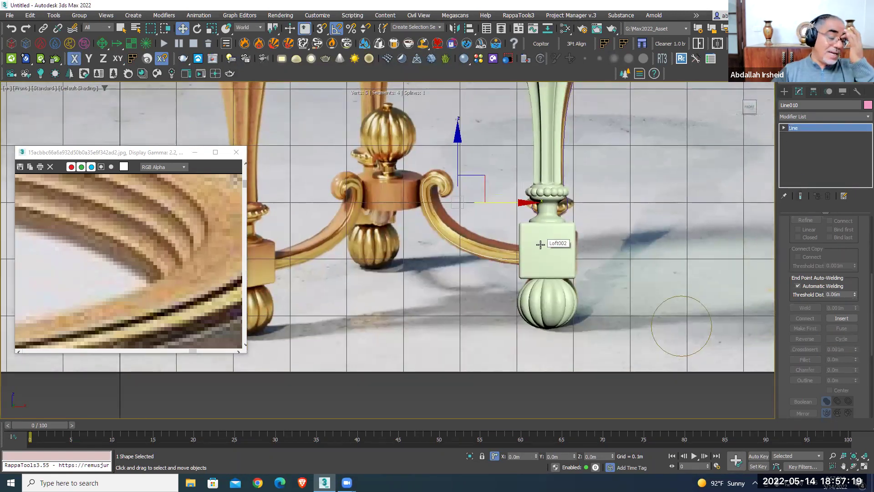
{"action": "scroll", "coordinate": [455, 193], "scroll_direction": "up", "scroll_amount": 3}
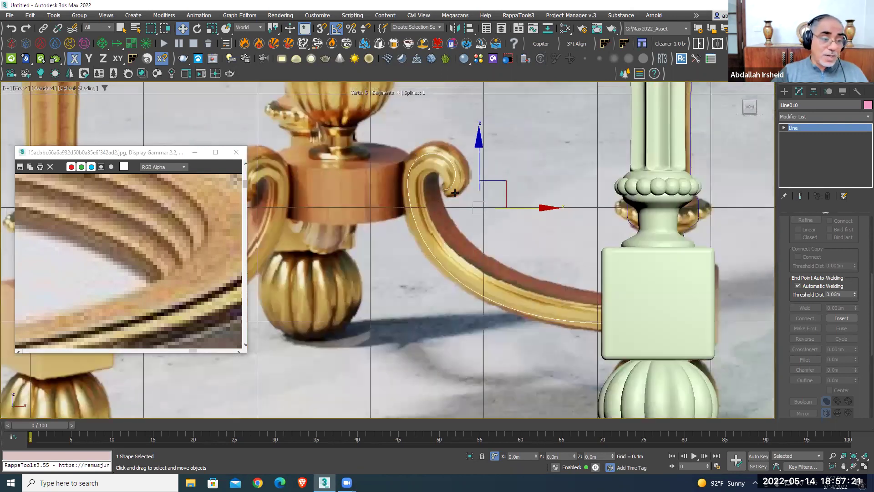
{"action": "scroll", "coordinate": [464, 156], "scroll_direction": "up", "scroll_amount": 3}
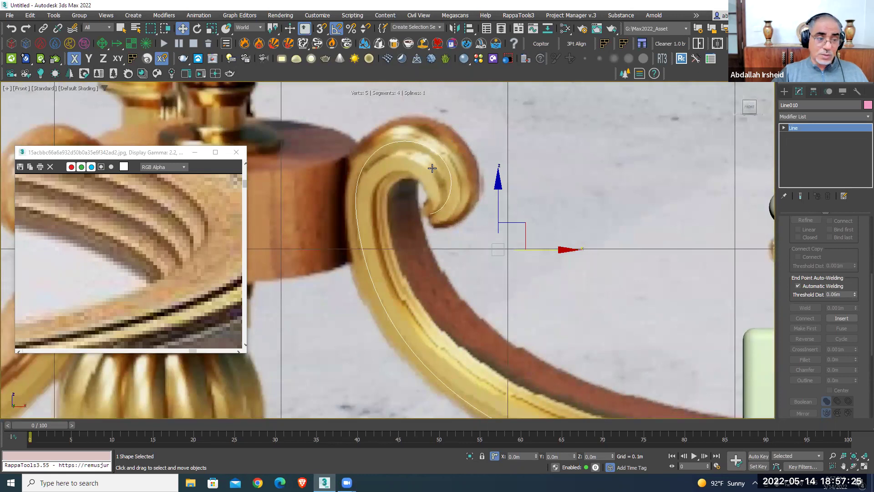
{"action": "scroll", "coordinate": [432, 168], "scroll_direction": "down", "scroll_amount": 1}
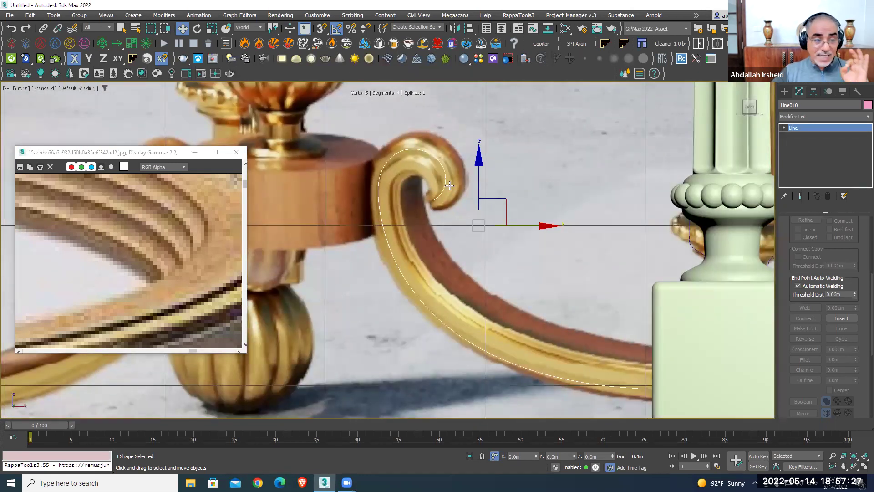
{"action": "middle_click_drag", "start_coordinate": [459, 205], "coordinate": [552, 226]}
{"action": "scroll", "coordinate": [406, 226], "scroll_direction": "down", "scroll_amount": 1}
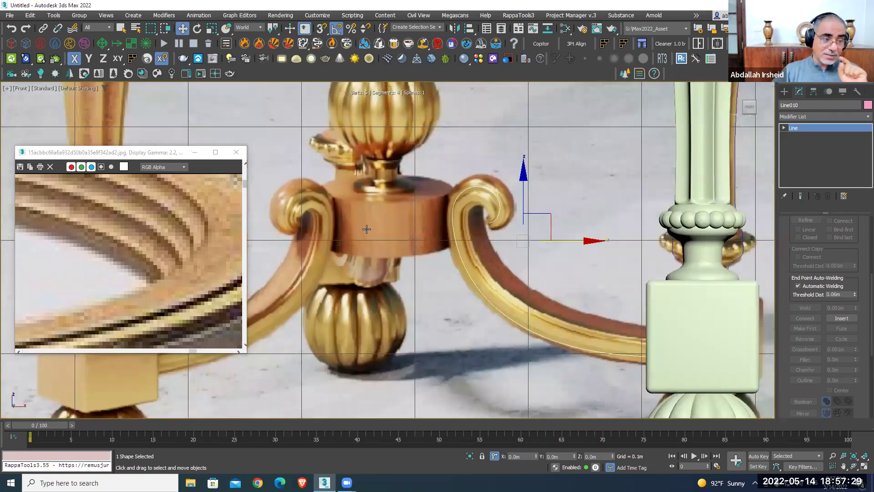
{"action": "middle_click_drag", "start_coordinate": [303, 217], "coordinate": [360, 211]}
{"action": "scroll", "coordinate": [360, 211], "scroll_direction": "up", "scroll_amount": 1}
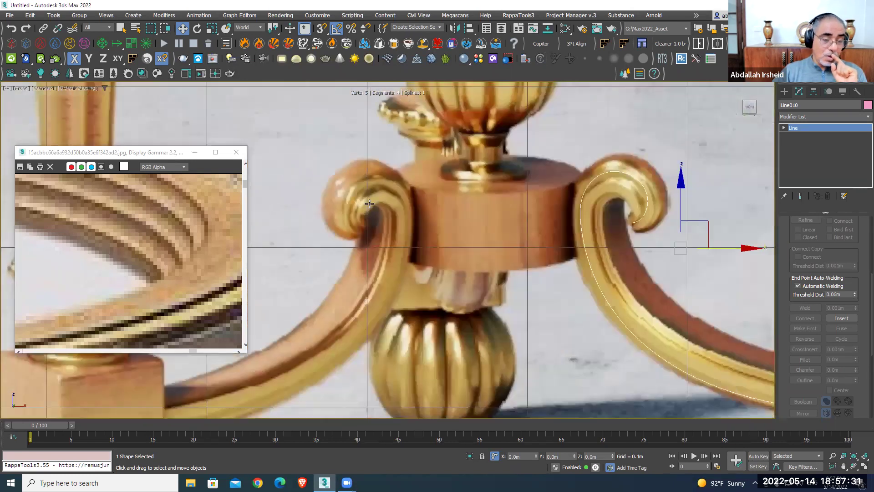
{"action": "scroll", "coordinate": [360, 137], "scroll_direction": "down", "scroll_amount": 2}
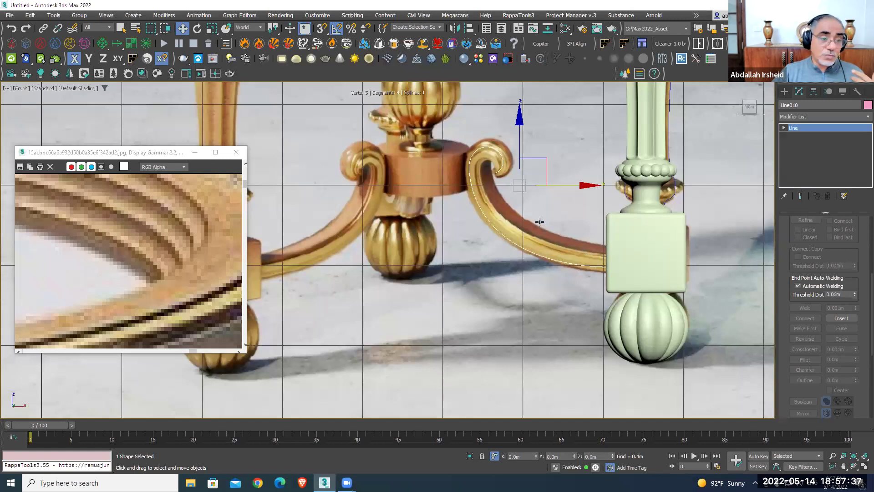
{"action": "middle_click_drag", "start_coordinate": [505, 168], "coordinate": [520, 190]}
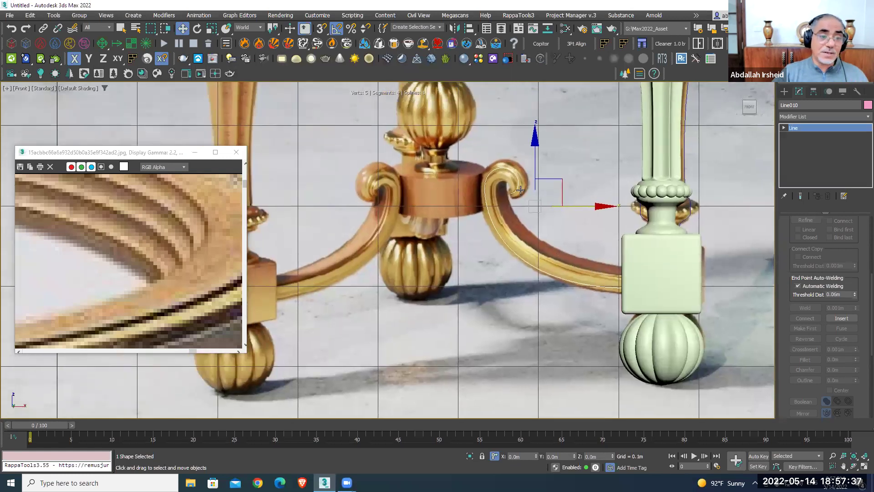
Activate the Line creation tool again, zoomed onto the scroll arm
{"action": "right_click", "coordinate": [592, 153]}
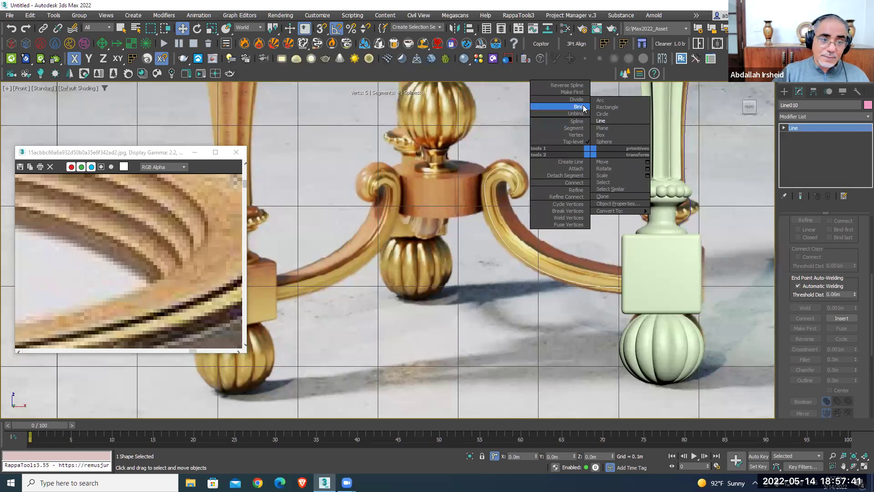
{"action": "left_click", "coordinate": [601, 120]}
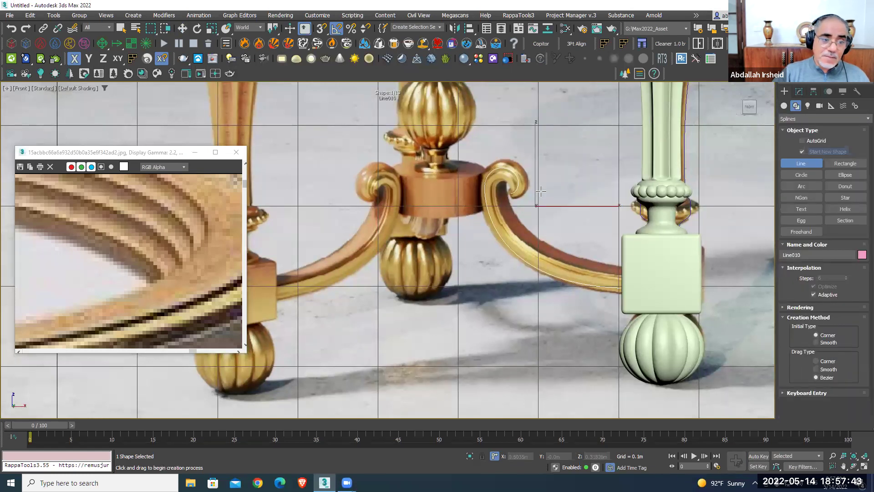
{"action": "scroll", "coordinate": [540, 191], "scroll_direction": "up", "scroll_amount": 3}
{"action": "scroll", "coordinate": [516, 151], "scroll_direction": "up", "scroll_amount": 2}
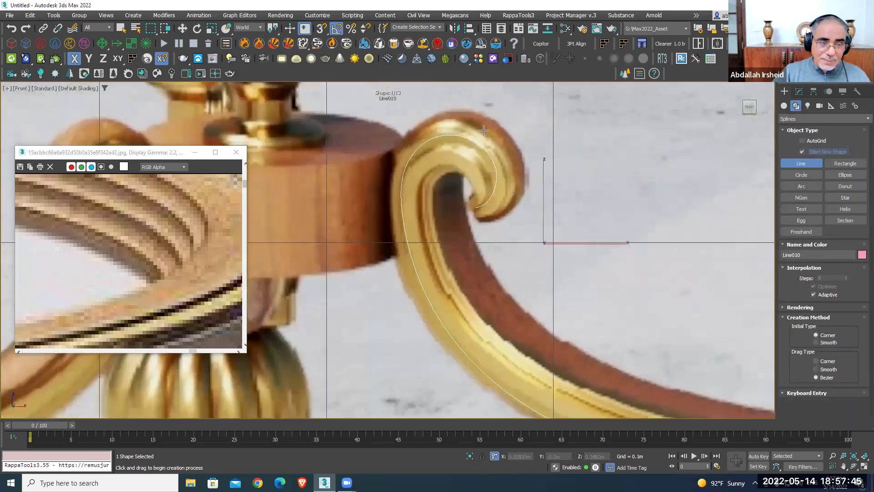
Draw Ellipse001 beside the scroll curl and convert it to an editable spline
{"action": "left_click", "coordinate": [844, 175]}
{"action": "left_click_drag", "start_coordinate": [604, 173], "coordinate": [685, 229]}
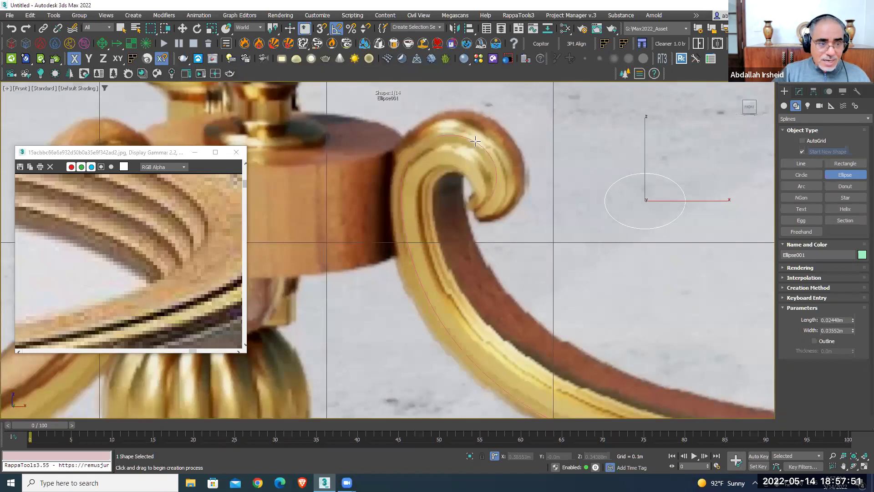
{"action": "scroll", "coordinate": [471, 141], "scroll_direction": "up", "scroll_amount": 2}
{"action": "middle_click_drag", "start_coordinate": [594, 200], "coordinate": [552, 187]}
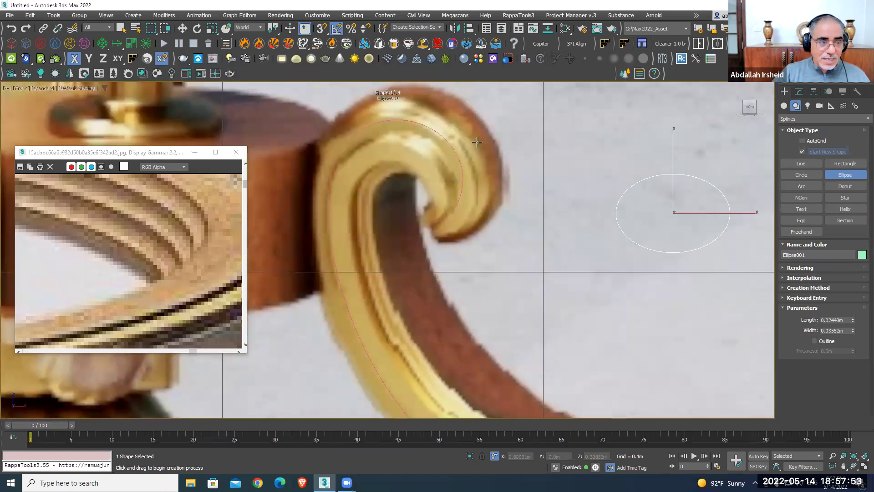
{"action": "key", "text": "w"}
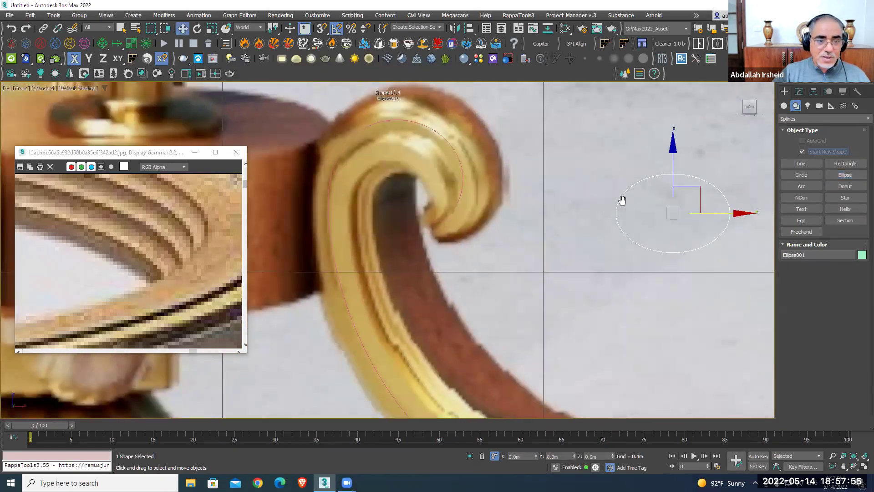
{"action": "middle_click_drag", "start_coordinate": [634, 187], "coordinate": [589, 172]}
{"action": "right_click", "coordinate": [588, 173]}
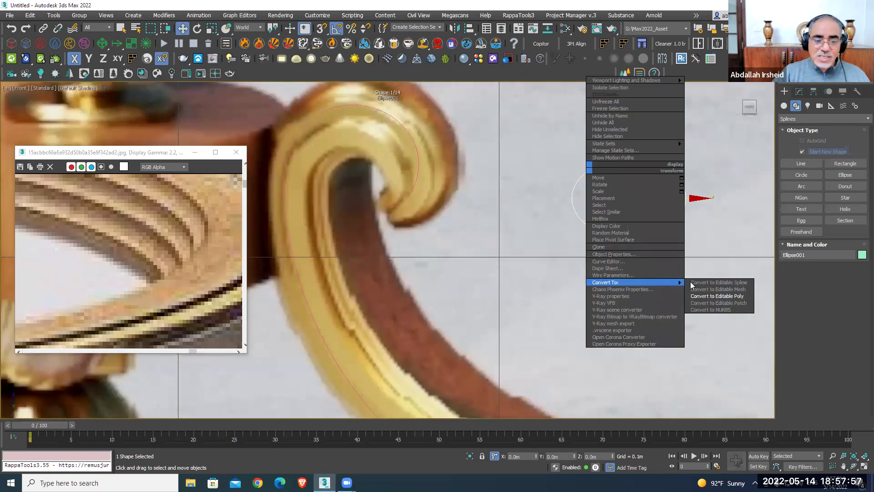
{"action": "left_click", "coordinate": [715, 284]}
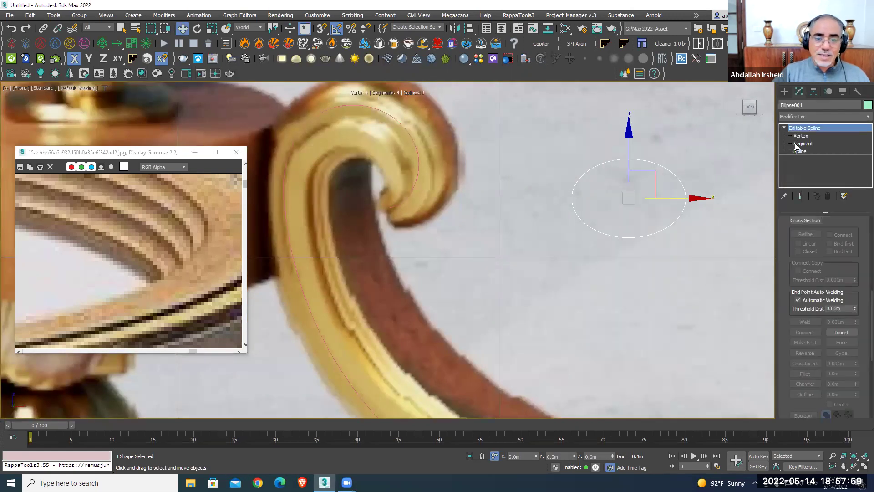
Delete the ellipse's bottom vertex and flat bottom segment, leaving an open top arc
{"action": "left_click", "coordinate": [802, 136]}
{"action": "left_click", "coordinate": [628, 237]}
{"action": "key", "text": "Delete"}
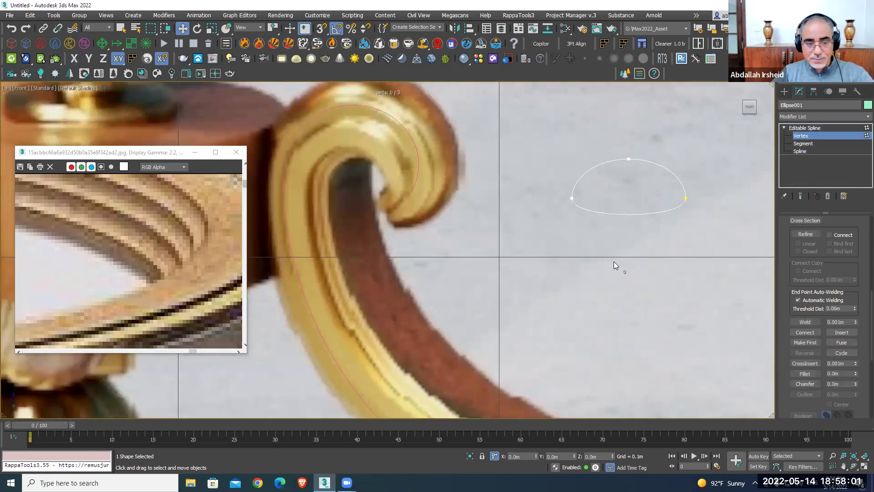
{"action": "left_click_drag", "start_coordinate": [710, 195], "coordinate": [639, 224]}
{"action": "left_click", "coordinate": [571, 198], "text": "ctrl"}
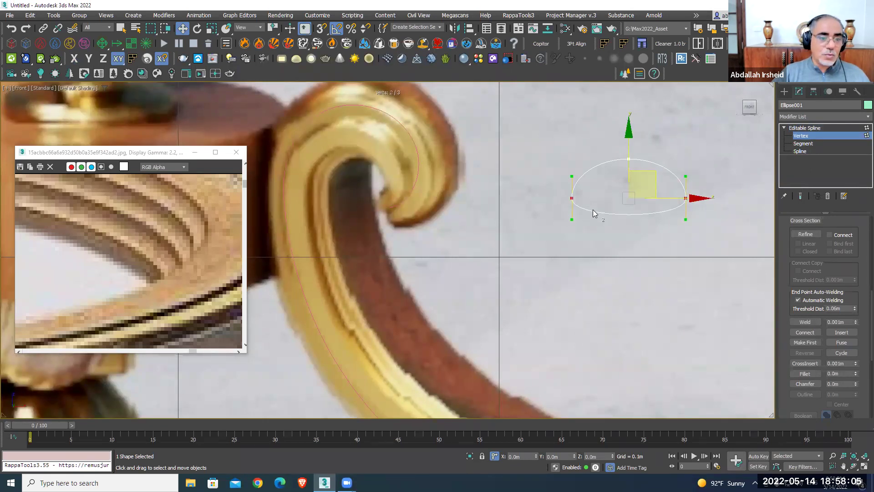
{"action": "left_click", "coordinate": [803, 144]}
{"action": "left_click", "coordinate": [635, 213]}
{"action": "key", "text": "Delete"}
Draw a stepped line from the arc's left end down and across to form the base
{"action": "left_click", "coordinate": [801, 136]}
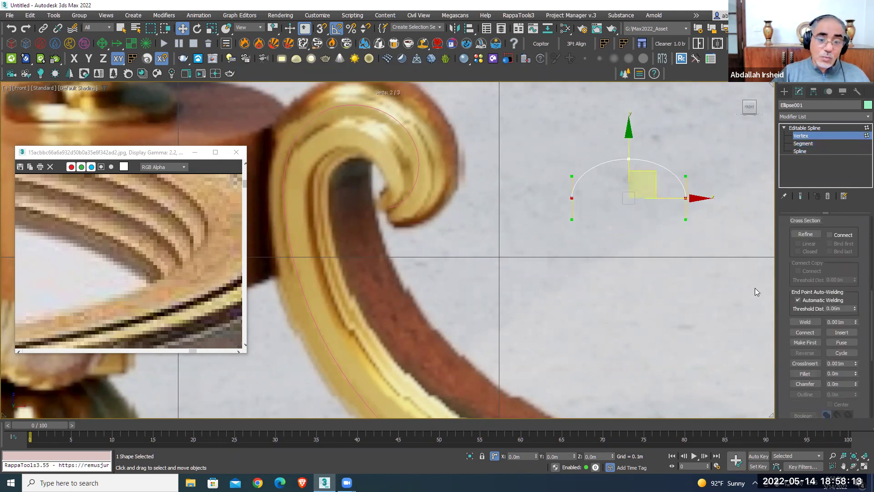
{"action": "right_click", "coordinate": [635, 195]}
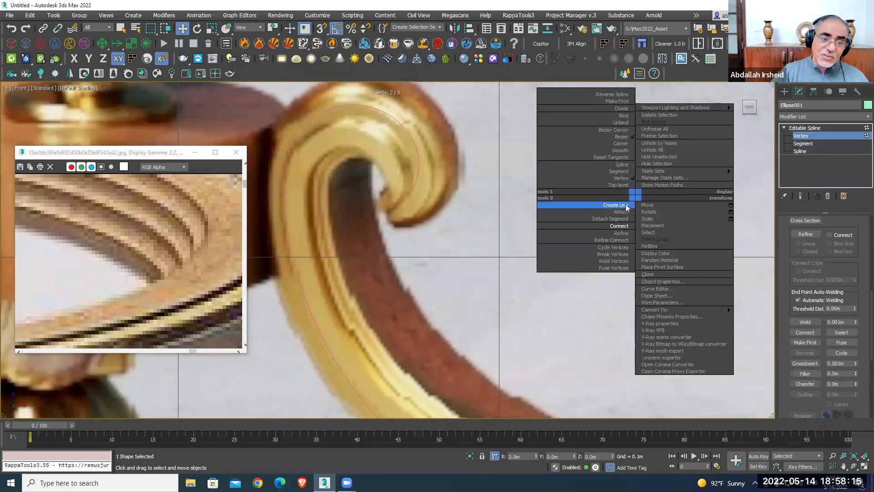
{"action": "left_click", "coordinate": [626, 205]}
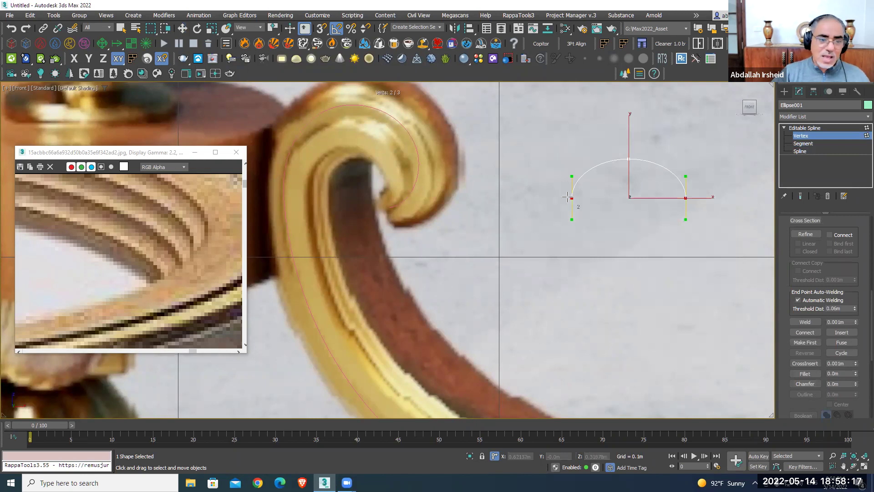
{"action": "scroll", "coordinate": [574, 201], "scroll_direction": "up", "scroll_amount": 3}
{"action": "scroll", "coordinate": [573, 202], "scroll_direction": "down", "scroll_amount": 2}
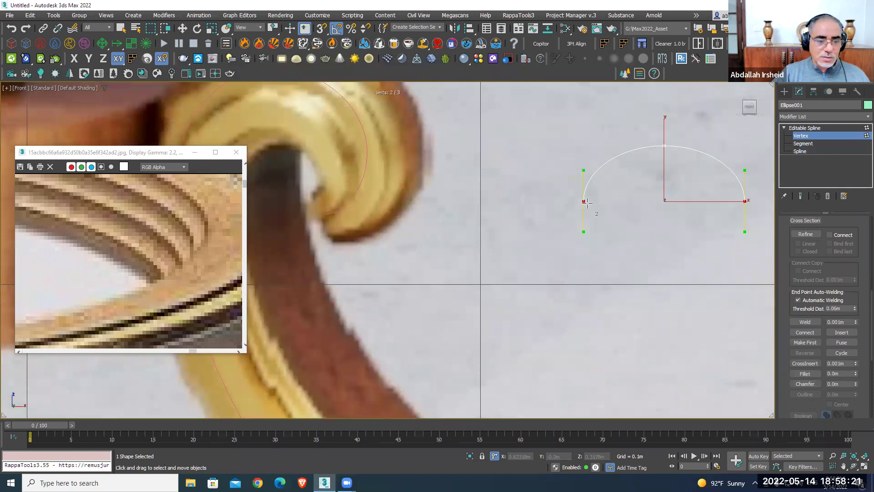
{"action": "left_click", "coordinate": [584, 212]}
{"action": "scroll", "coordinate": [585, 212], "scroll_direction": "up", "scroll_amount": 2}
{"action": "scroll", "coordinate": [587, 208], "scroll_direction": "down", "scroll_amount": 3}
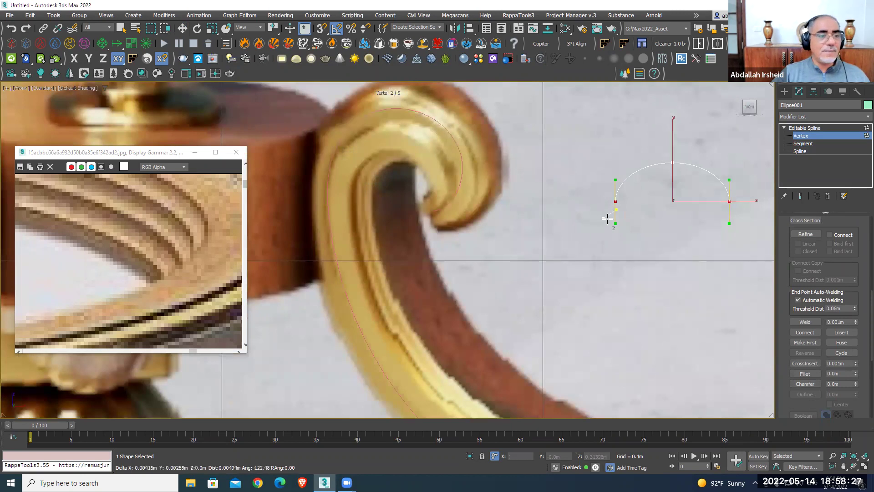
{"action": "left_click", "coordinate": [595, 210]}
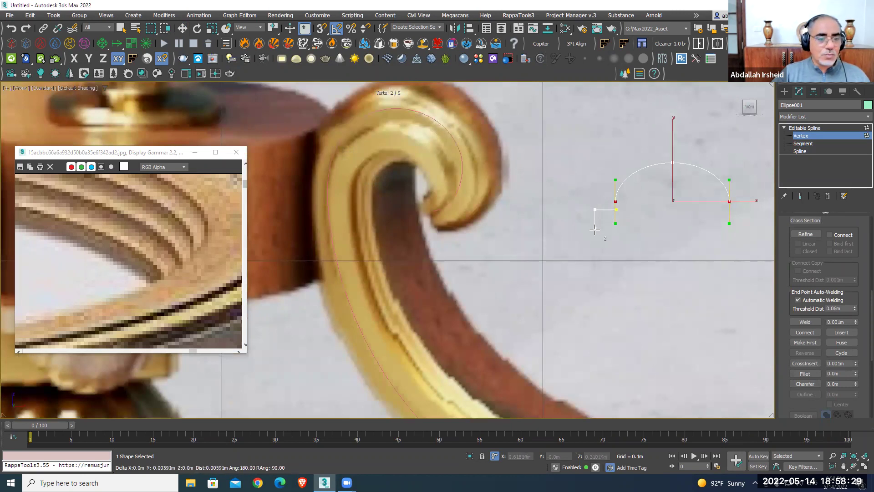
{"action": "left_click", "coordinate": [595, 234]}
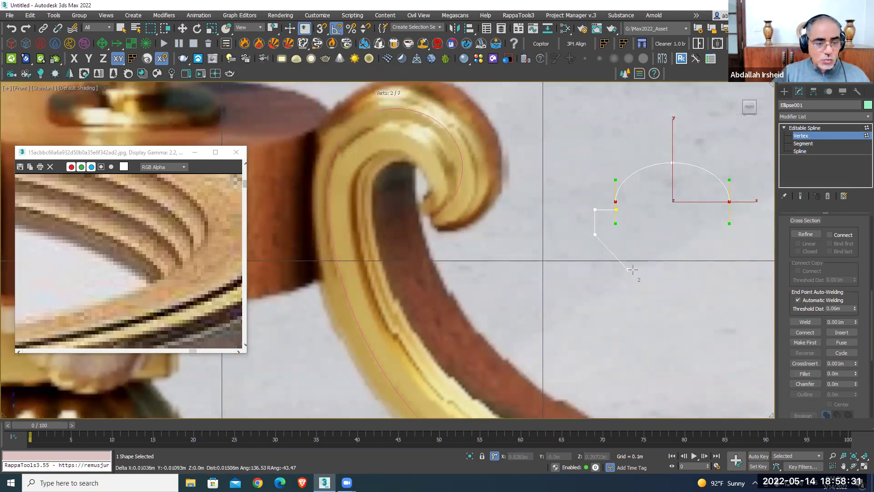
{"action": "left_click", "coordinate": [621, 234]}
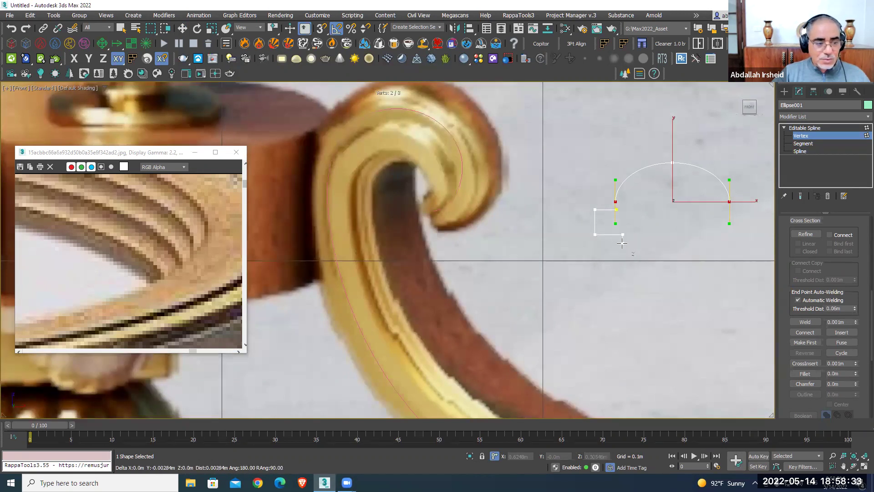
{"action": "left_click", "coordinate": [622, 251]}
{"action": "left_click", "coordinate": [671, 251]}
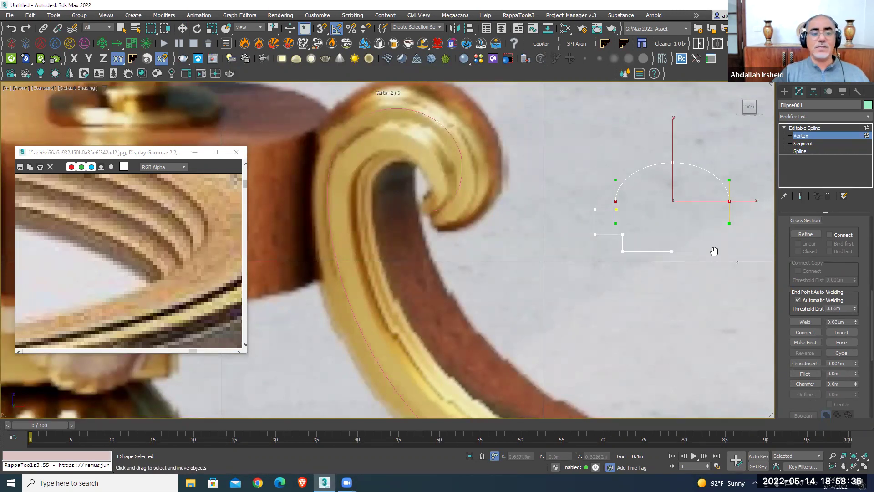
{"action": "right_click", "coordinate": [715, 250]}
Fillet the four corners of the stepped line
{"action": "middle_click_drag", "start_coordinate": [684, 236], "coordinate": [598, 231]}
{"action": "key", "text": "w"}
{"action": "middle_click_drag", "start_coordinate": [411, 203], "coordinate": [442, 210]}
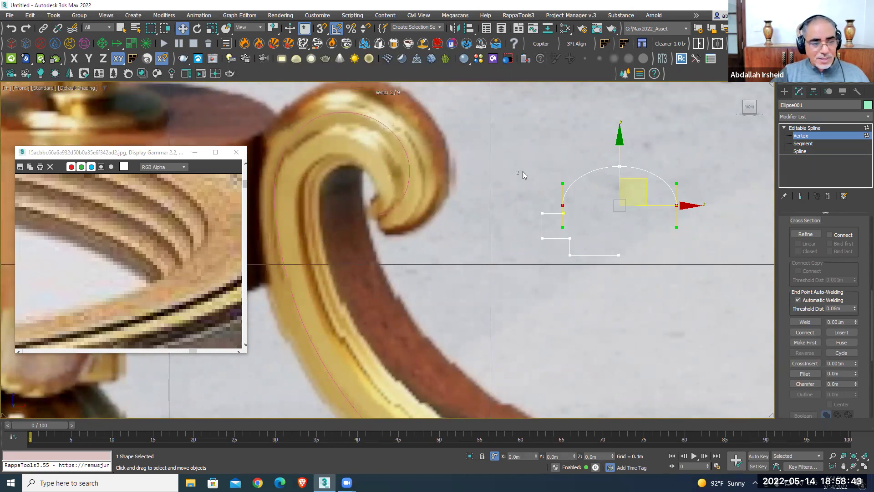
{"action": "scroll", "coordinate": [551, 180], "scroll_direction": "up", "scroll_amount": 3}
{"action": "scroll", "coordinate": [584, 201], "scroll_direction": "down", "scroll_amount": 2}
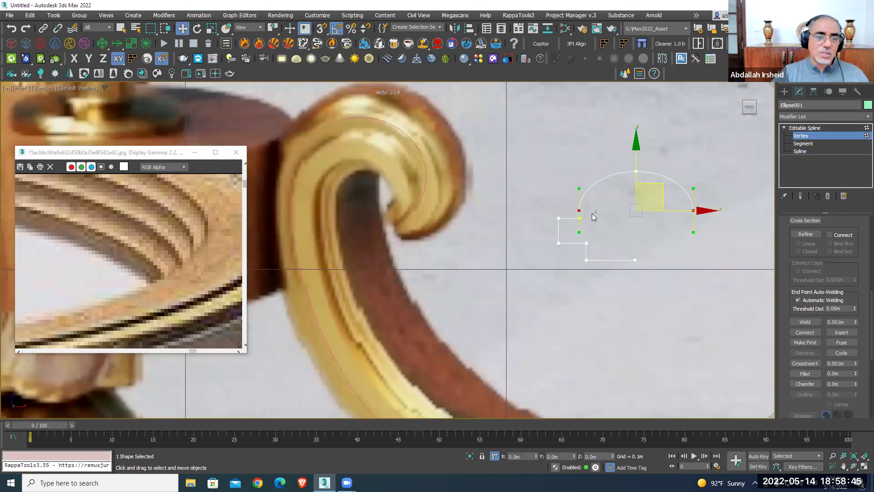
{"action": "scroll", "coordinate": [569, 215], "scroll_direction": "down", "scroll_amount": 1}
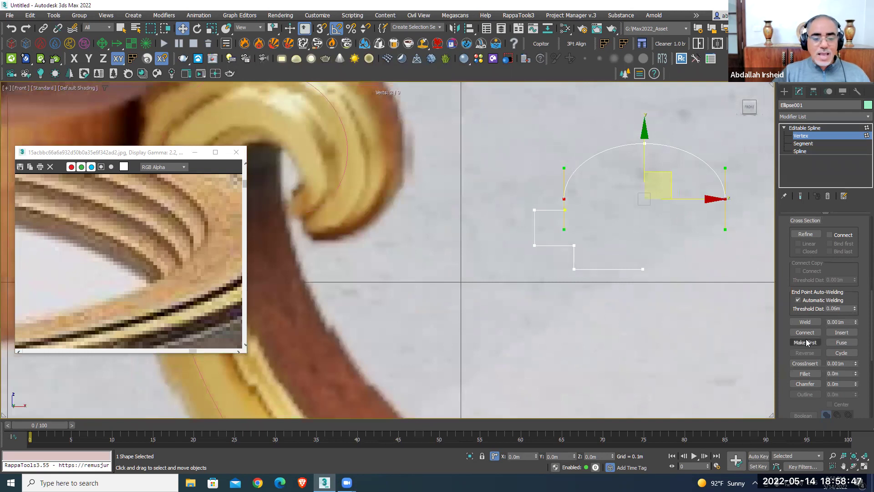
{"action": "left_click", "coordinate": [805, 373]}
{"action": "scroll", "coordinate": [510, 216], "scroll_direction": "up", "scroll_amount": 2}
{"action": "mouse_move", "coordinate": [560, 200]}
{"action": "left_mouse_down"}
{"action": "mouse_move", "coordinate": [540, 269]}
{"action": "mouse_move", "coordinate": [547, 252]}
{"action": "left_mouse_up"}
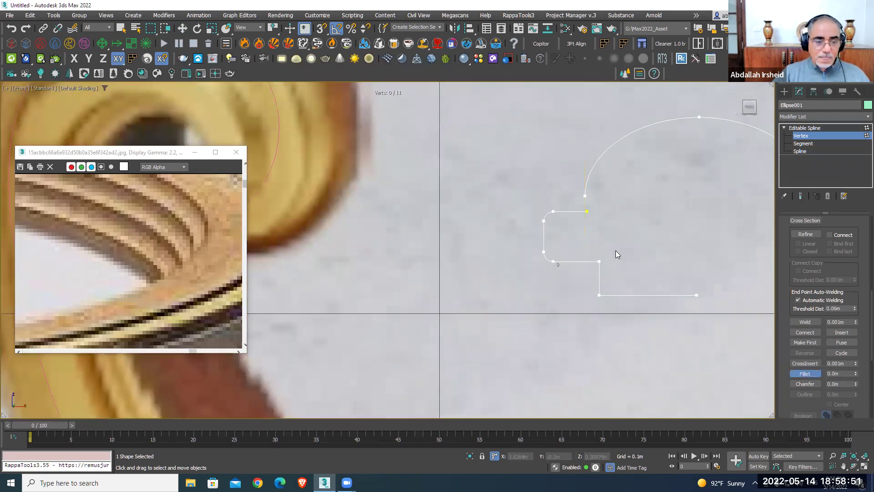
{"action": "left_click_drag", "start_coordinate": [596, 311], "coordinate": [619, 281]}
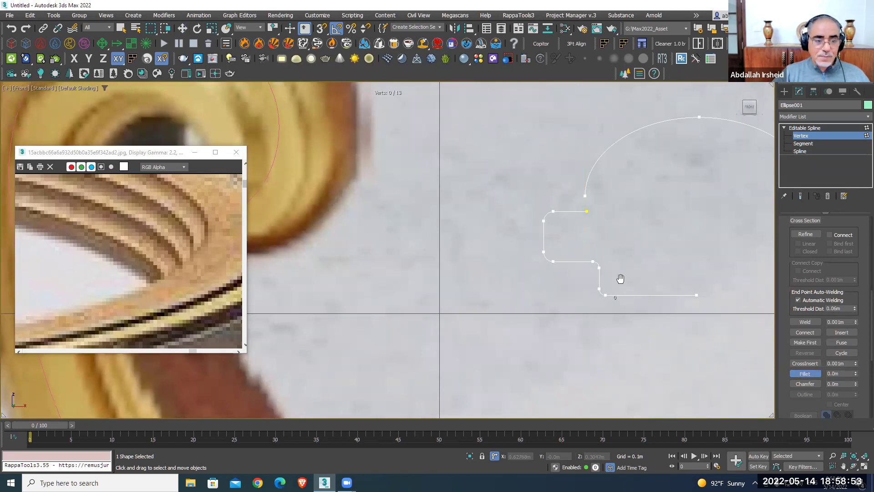
{"action": "key", "text": "w"}
{"action": "middle_click_drag", "start_coordinate": [619, 281], "coordinate": [517, 272]}
{"action": "mouse_move", "coordinate": [657, 231]}
{"action": "middle_mouse_down"}
{"action": "mouse_move", "coordinate": [611, 229]}
{"action": "mouse_move", "coordinate": [643, 254]}
{"action": "middle_mouse_up"}
Mirror-copy the stepped left spline and move the copy to the right side
{"action": "left_click", "coordinate": [799, 151]}
{"action": "left_click_drag", "start_coordinate": [537, 240], "coordinate": [413, 321]}
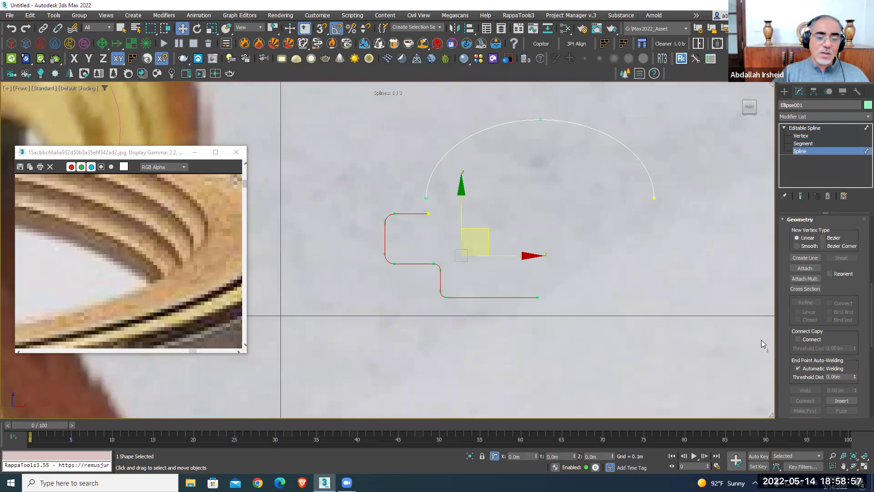
{"action": "scroll", "coordinate": [803, 326], "scroll_direction": "down", "scroll_amount": 5}
{"action": "left_click", "coordinate": [808, 328]}
{"action": "left_click_drag", "start_coordinate": [531, 255], "coordinate": [691, 257]}
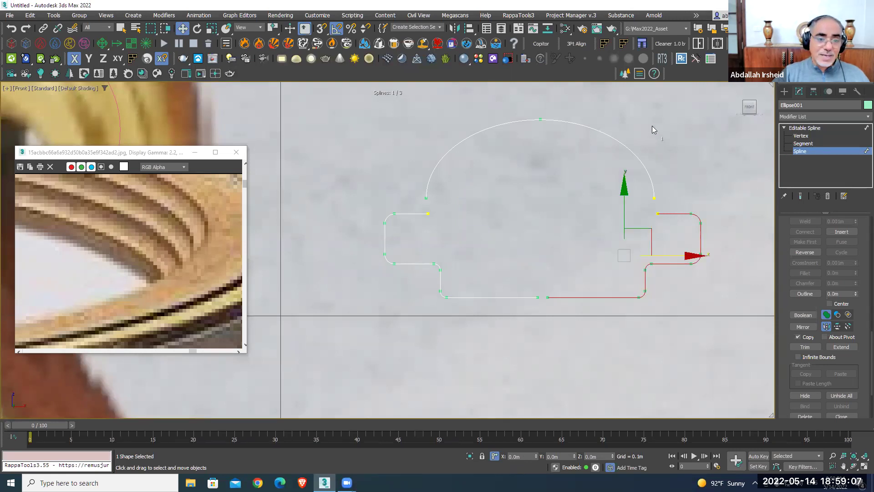
Lower the top arc and slide the right stepped piece so the pieces meet
{"action": "left_click", "coordinate": [540, 120]}
{"action": "left_click_drag", "start_coordinate": [540, 117], "coordinate": [540, 137]}
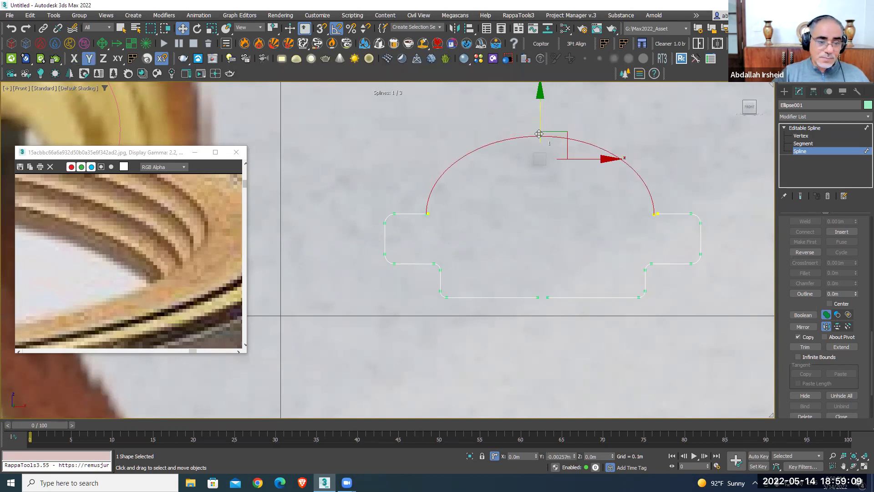
{"action": "left_click", "coordinate": [679, 252]}
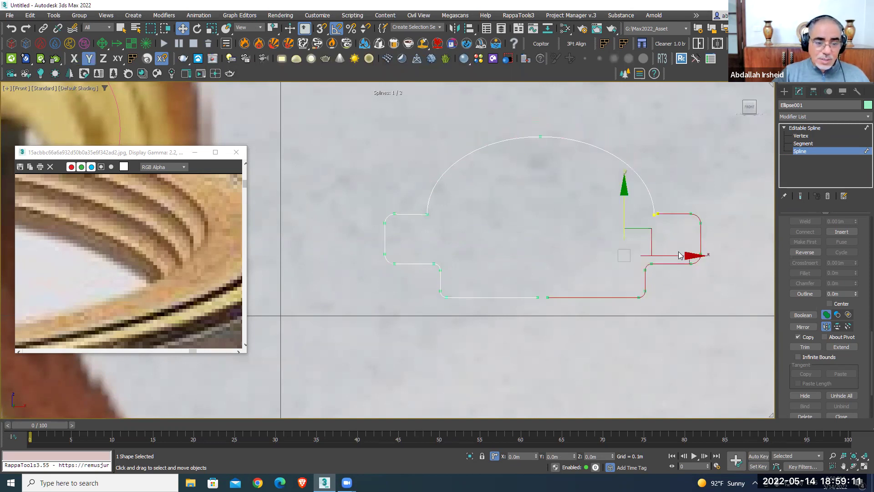
{"action": "left_click_drag", "start_coordinate": [679, 255], "coordinate": [674, 254]}
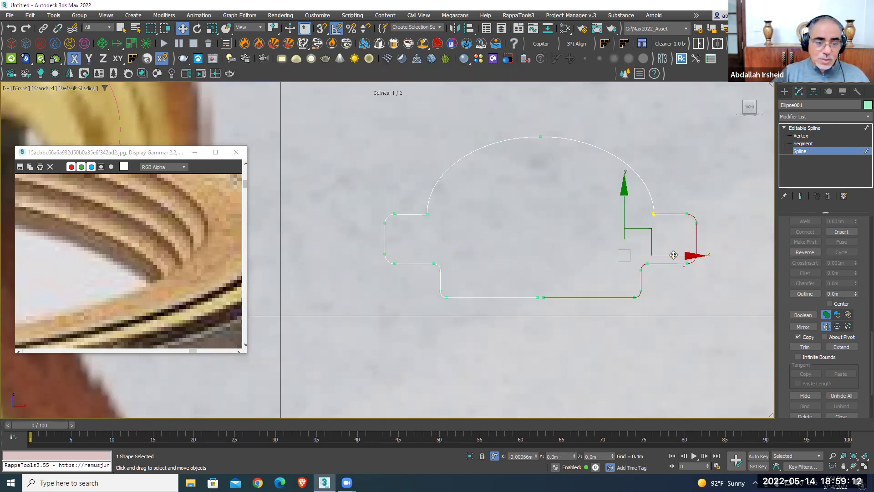
Weld the overlapping bottom-centre vertices and delete the redundant one to close the profile
{"action": "left_click", "coordinate": [801, 136]}
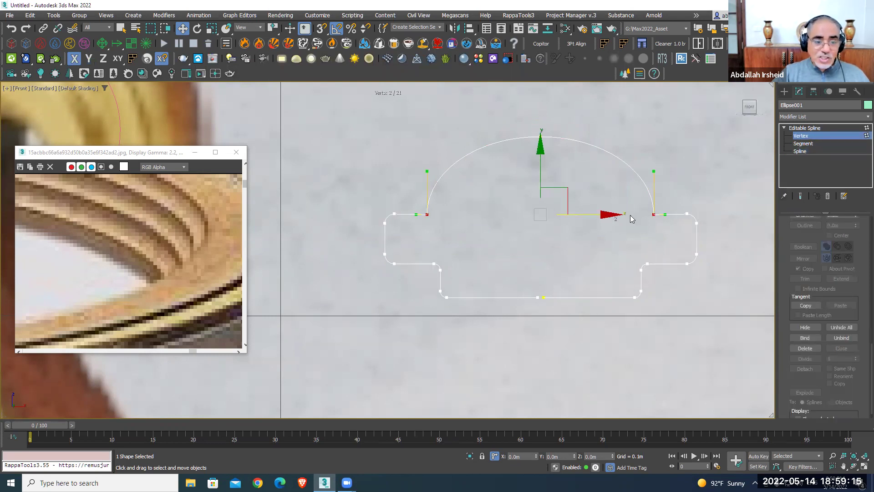
{"action": "scroll", "coordinate": [807, 328], "scroll_direction": "up", "scroll_amount": 5}
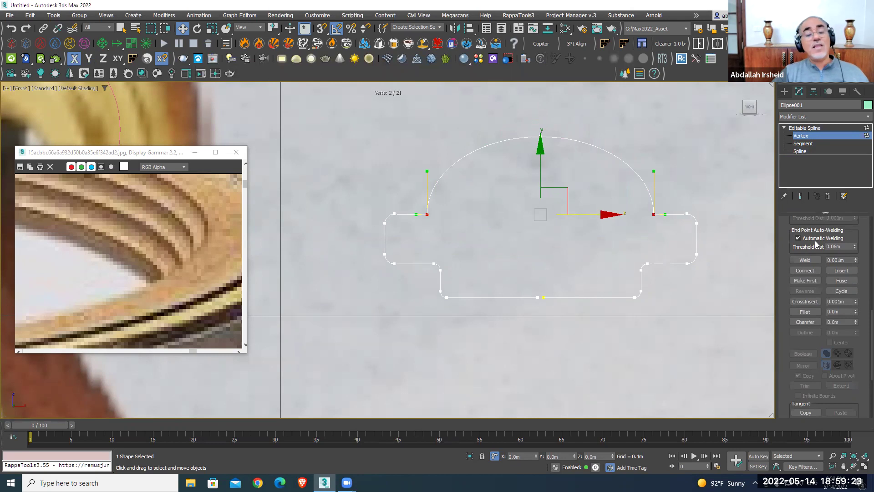
{"action": "left_click", "coordinate": [840, 260]}
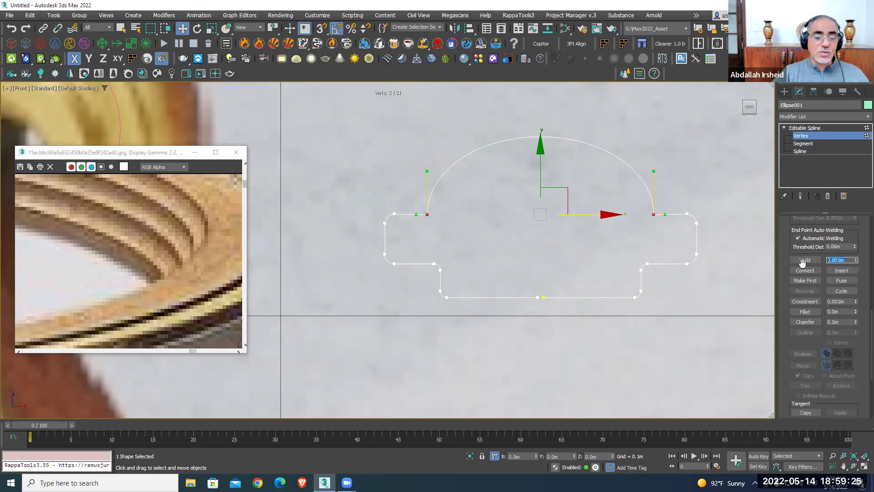
{"action": "left_click_drag", "start_coordinate": [549, 291], "coordinate": [529, 327]}
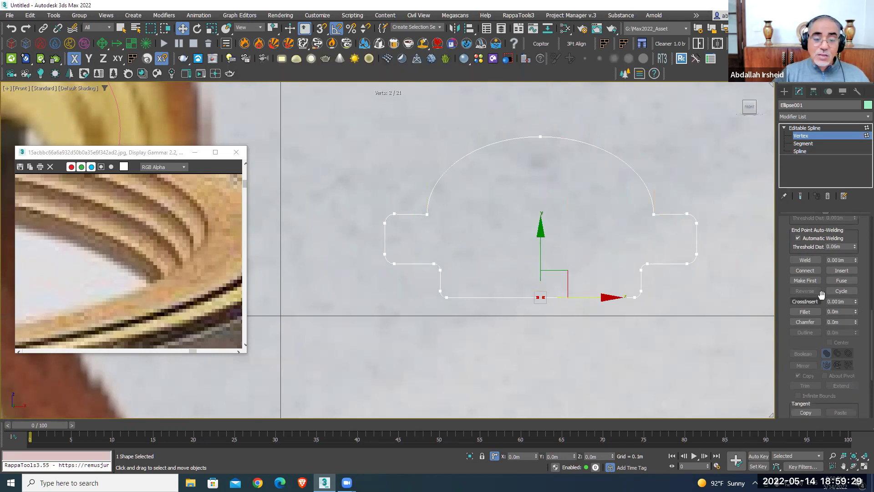
{"action": "left_click", "coordinate": [806, 260]}
{"action": "left_click_drag", "start_coordinate": [597, 260], "coordinate": [504, 350]}
{"action": "key", "text": "Delete"}
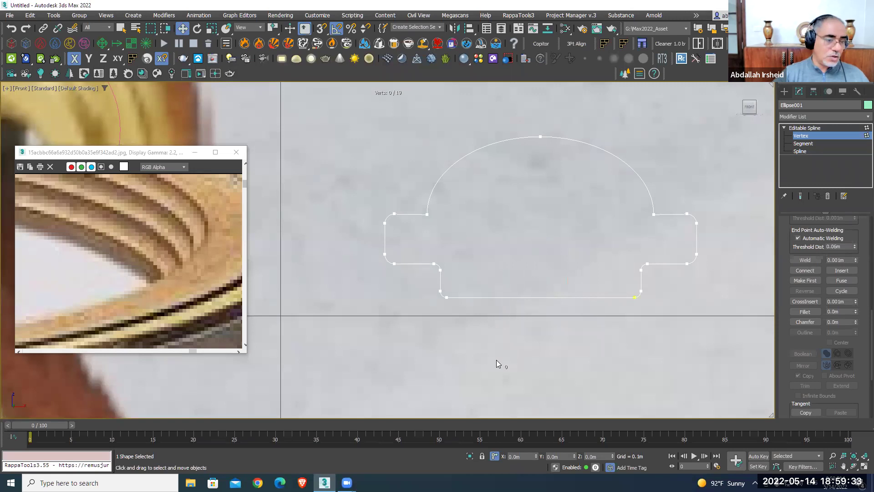
{"action": "scroll", "coordinate": [496, 360], "scroll_direction": "down", "scroll_amount": 5}
{"action": "middle_click_drag", "start_coordinate": [501, 288], "coordinate": [515, 275]}
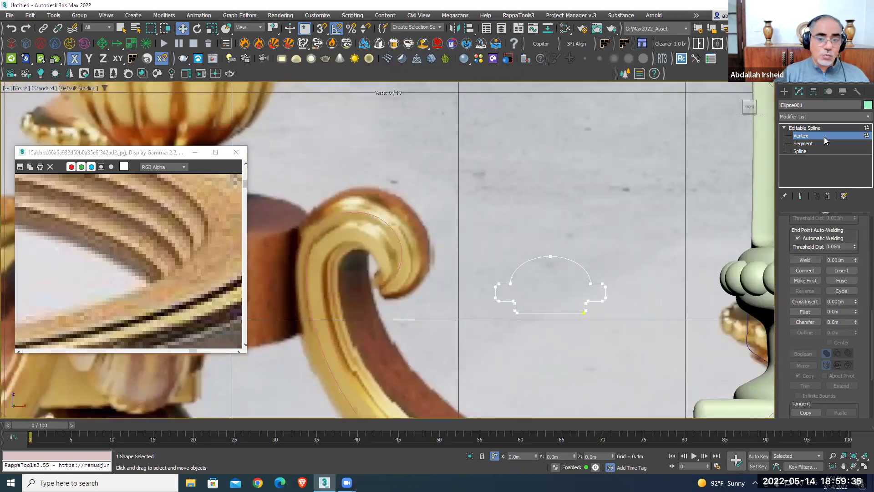
Scale the whole profile spline vertically to change the arch's height
{"action": "left_click", "coordinate": [825, 138]}
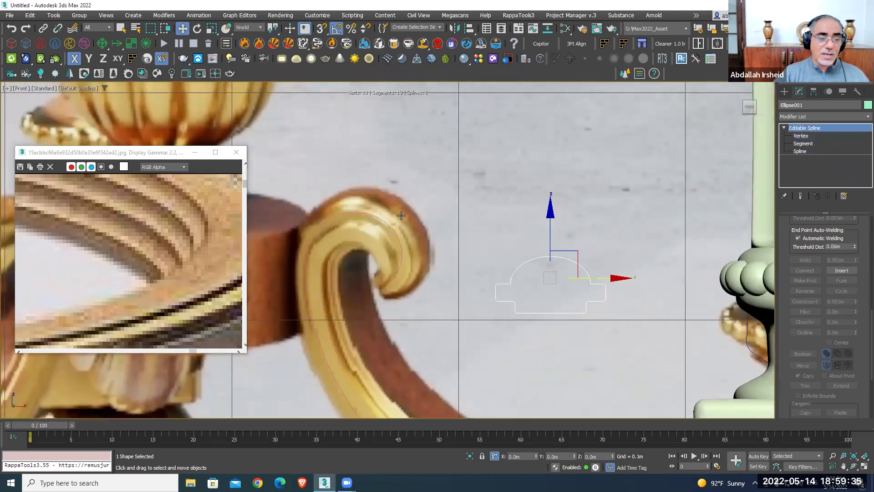
{"action": "left_click", "coordinate": [800, 151]}
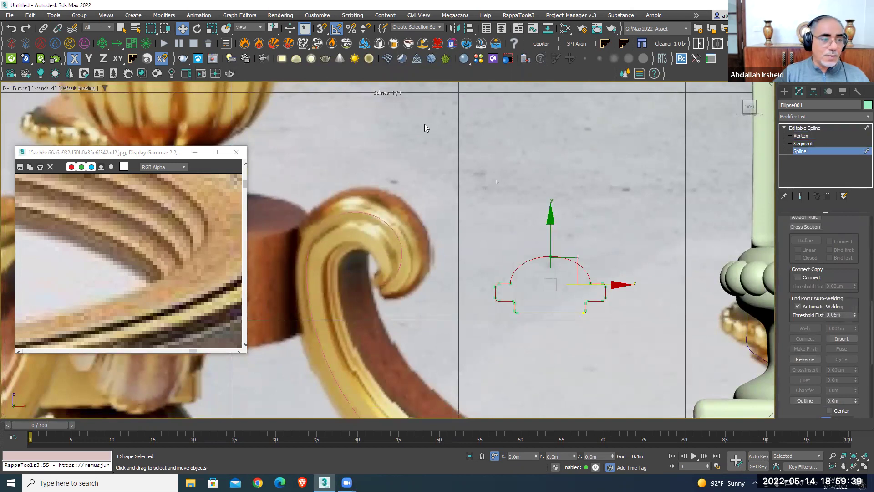
{"action": "key", "text": "r"}
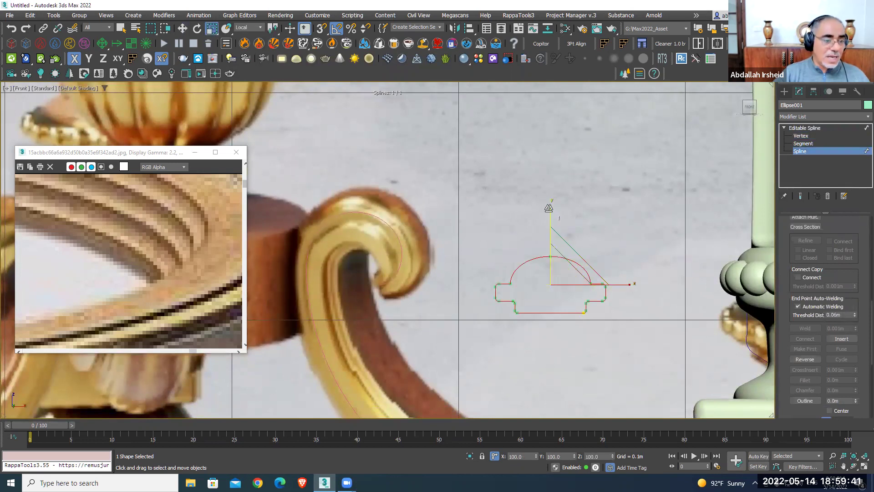
{"action": "left_click_drag", "start_coordinate": [551, 205], "coordinate": [552, 198]}
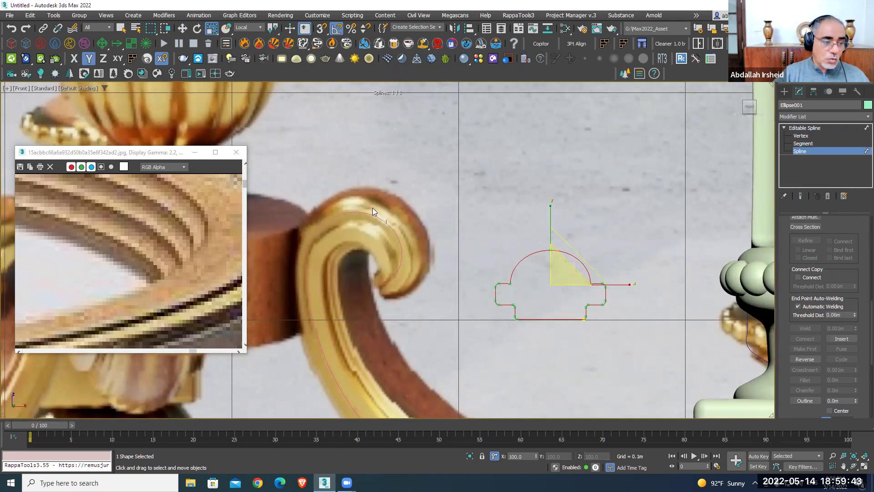
Select the scroll path Line010 and search for the 'loft' command
{"action": "scroll", "coordinate": [391, 213], "scroll_direction": "down", "scroll_amount": 3}
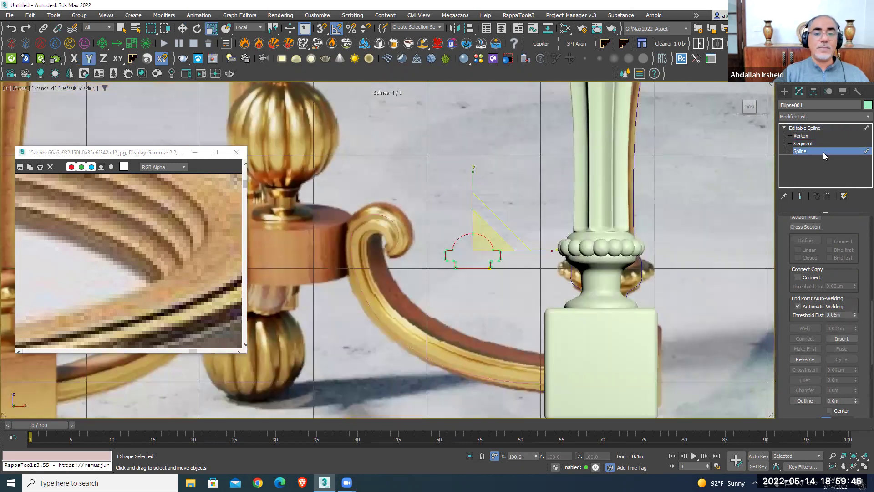
{"action": "key", "text": "ctrl+z"}
{"action": "key", "text": "ctrl+z"}
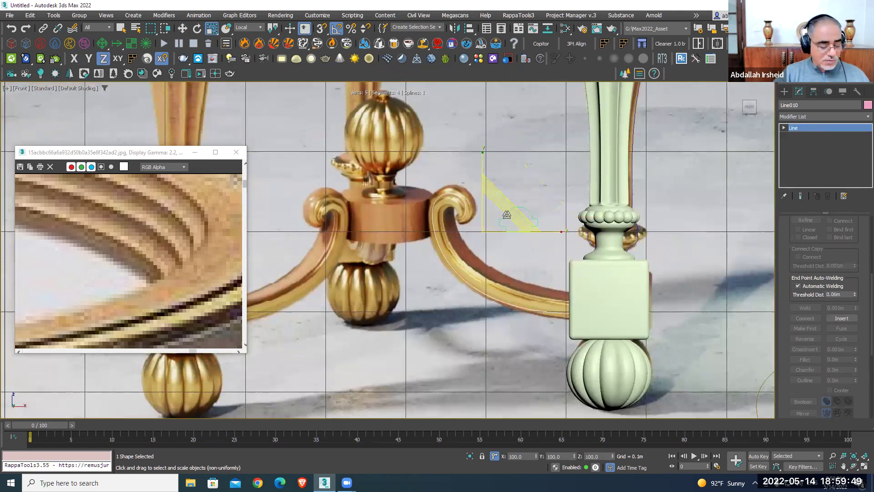
{"action": "type", "text": "x"}
{"action": "type", "text": "lo"}
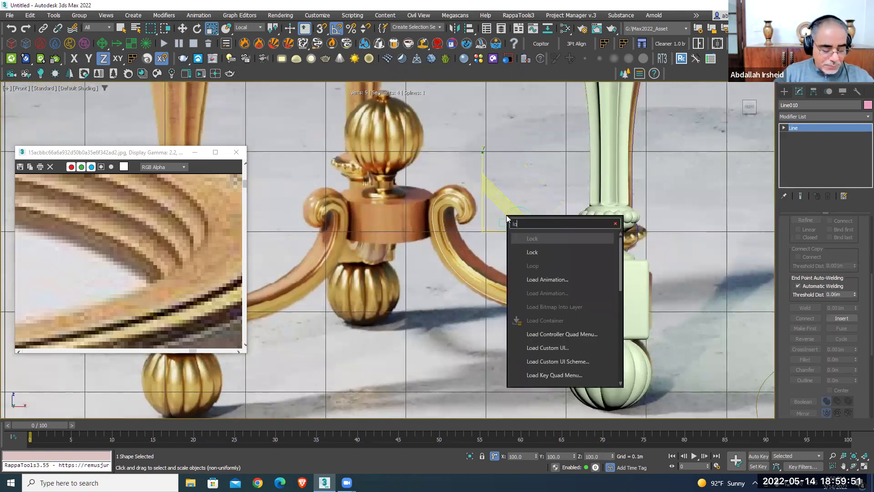
{"action": "type", "text": "ft"}
Create the loft using the arched ellipse profile as its shape along the scroll path
{"action": "key", "text": "Return"}
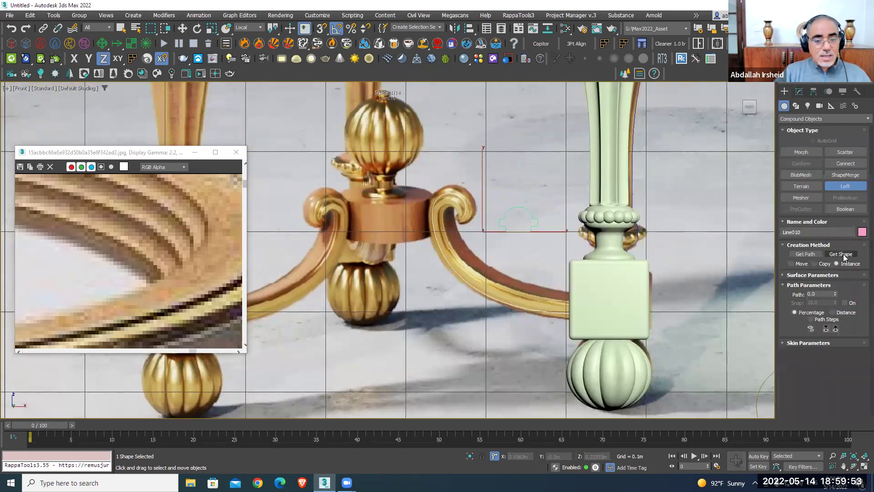
{"action": "left_click", "coordinate": [842, 254]}
{"action": "left_click", "coordinate": [537, 224]}
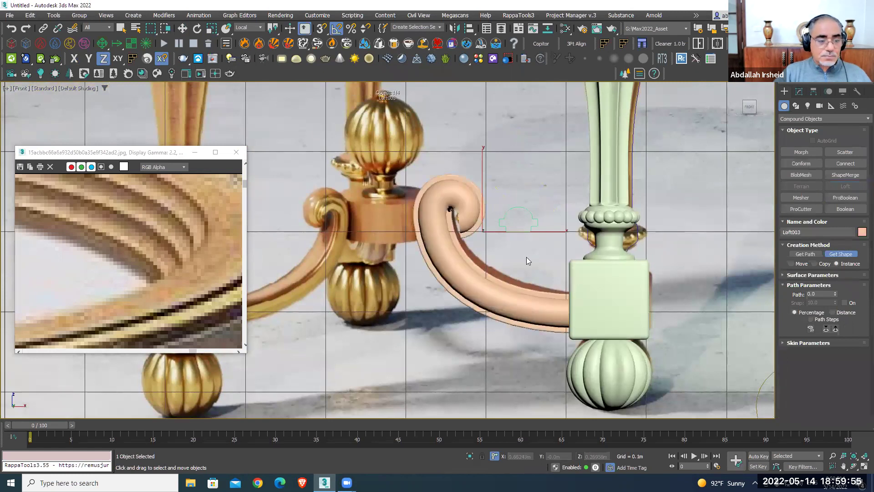
{"action": "scroll", "coordinate": [526, 257], "scroll_direction": "up", "scroll_amount": 2}
{"action": "scroll", "coordinate": [527, 257], "scroll_direction": "up", "scroll_amount": 2}
{"action": "key", "text": "w"}
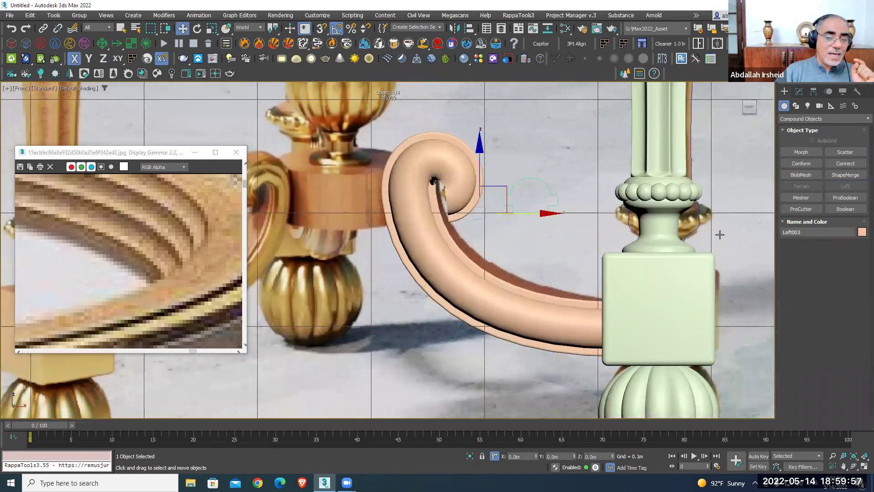
Hold the scene, then open Loft003's path Line for editing
{"action": "left_click", "coordinate": [30, 15]}
{"action": "left_click", "coordinate": [43, 46]}
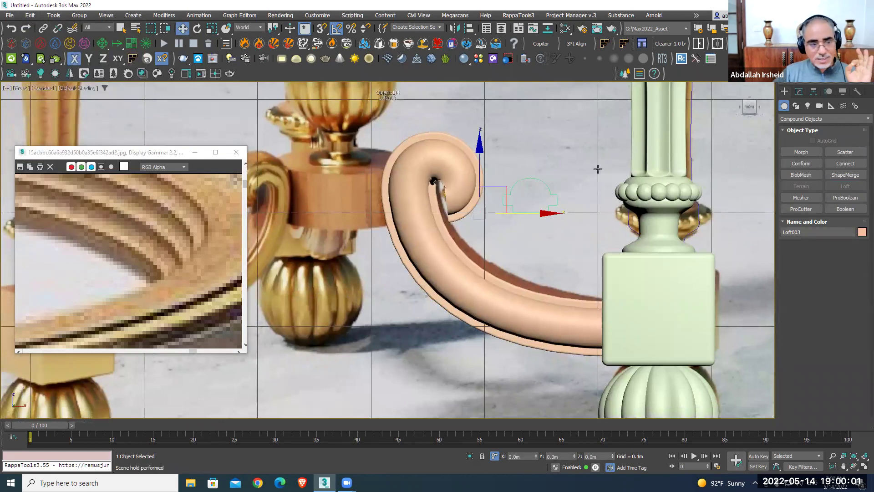
{"action": "left_click", "coordinate": [799, 91]}
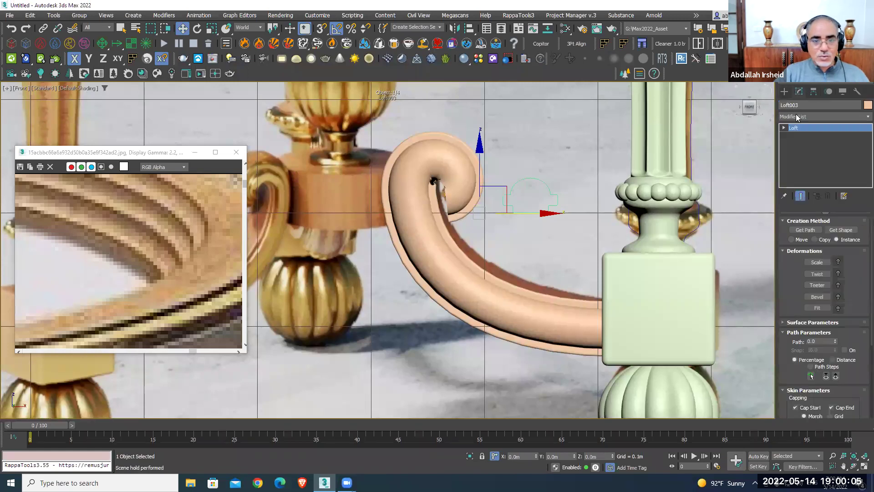
{"action": "left_click", "coordinate": [783, 128]}
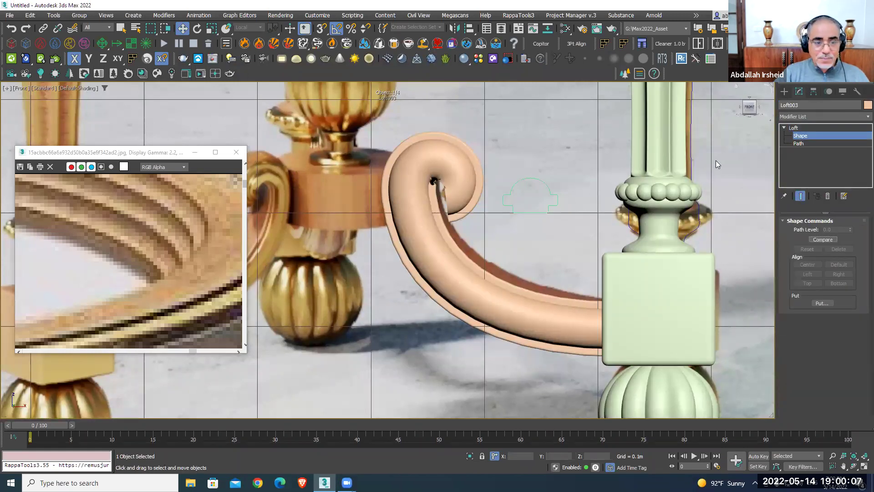
{"action": "left_click", "coordinate": [797, 144]}
{"action": "left_click", "coordinate": [795, 151]}
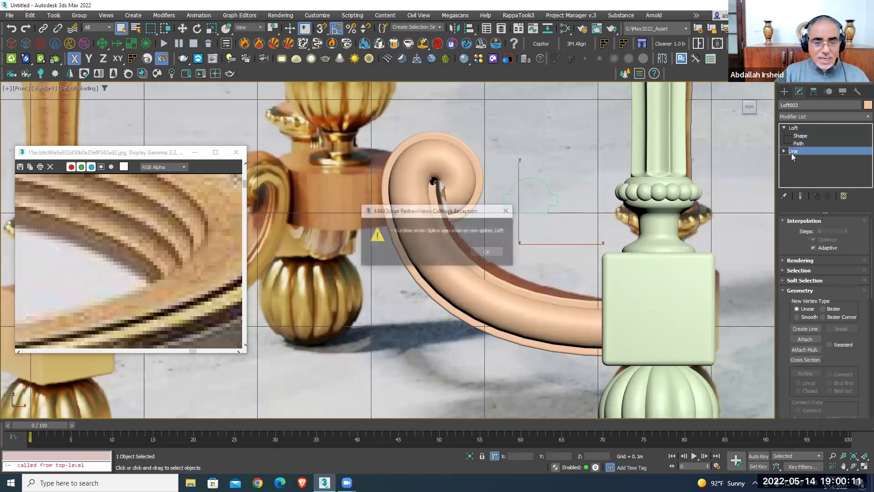
Dismiss the MAXScript error and select the loft's Shape sub-object in Perspective view
{"action": "left_click", "coordinate": [487, 252]}
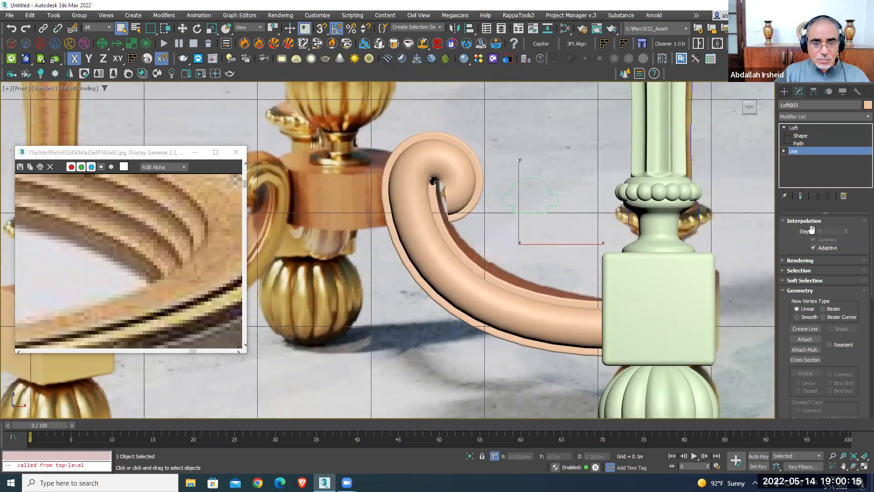
{"action": "left_click", "coordinate": [800, 136]}
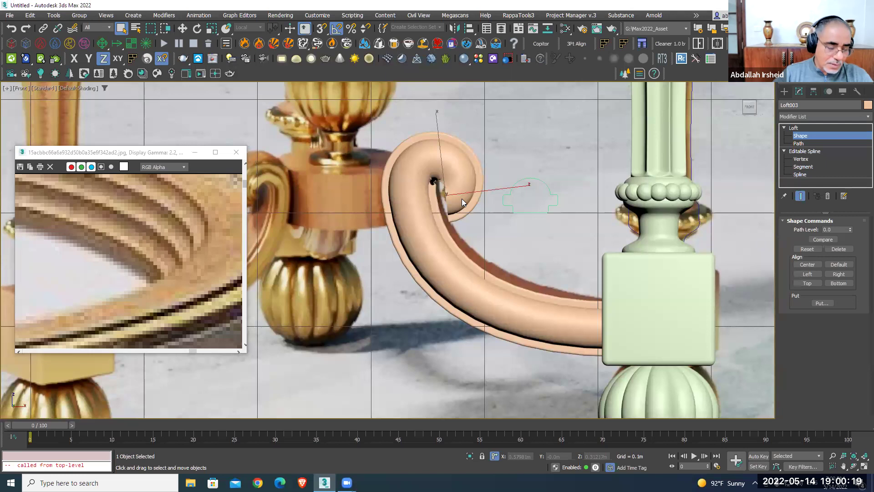
{"action": "key", "text": "p"}
{"action": "mouse_move", "coordinate": [474, 220]}
{"action": "middle_mouse_down", "text": "alt"}
{"action": "mouse_move", "coordinate": [499, 253]}
{"action": "mouse_move", "coordinate": [426, 240]}
{"action": "mouse_move", "coordinate": [288, 52]}
{"action": "middle_mouse_up", "text": "alt"}
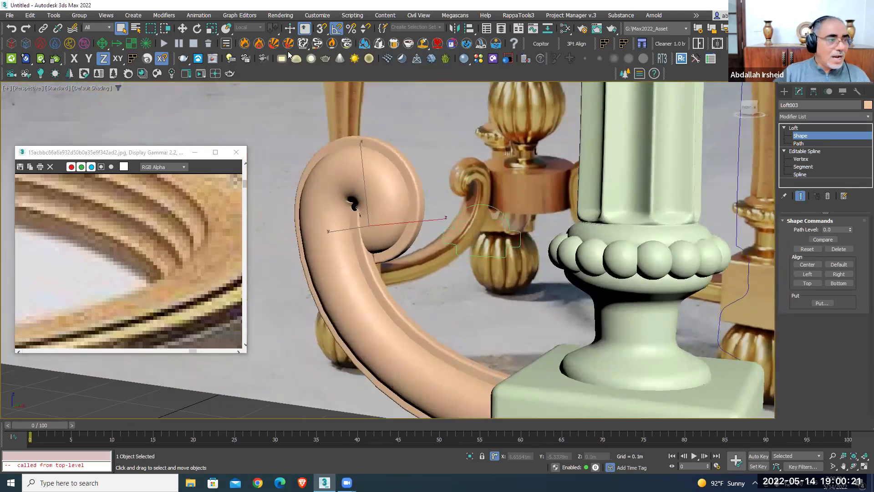
Rotate the loft's cross-section shape 90 degrees about its Z axis
{"action": "key", "text": "e"}
{"action": "middle_click_drag", "start_coordinate": [231, 63], "coordinate": [331, 119], "text": "alt"}
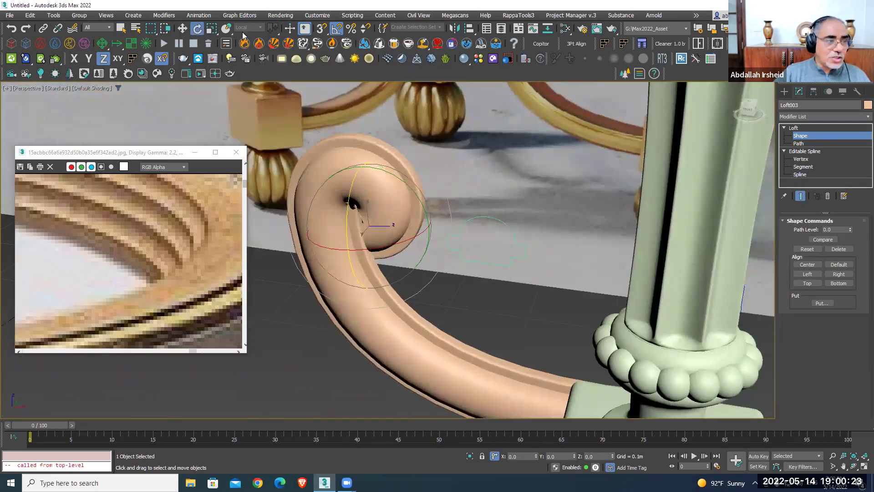
{"action": "middle_click_drag", "start_coordinate": [377, 220], "coordinate": [360, 232], "text": "alt"}
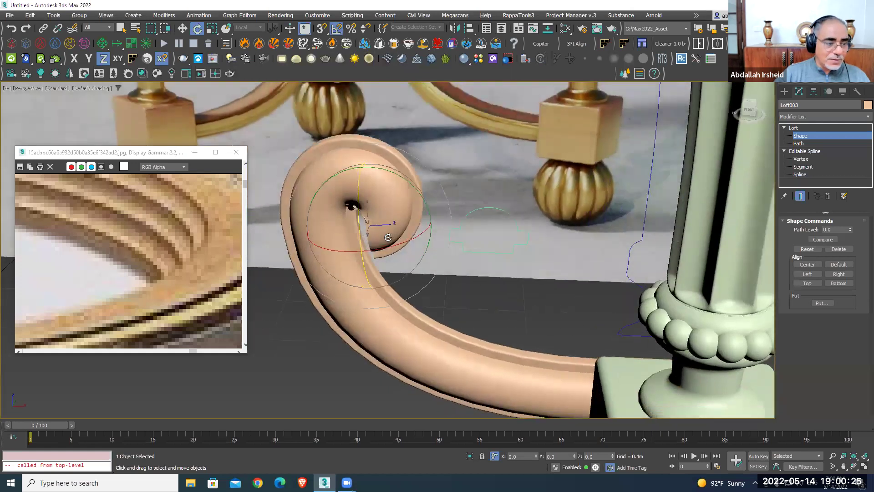
{"action": "mouse_move", "coordinate": [351, 228]}
{"action": "left_mouse_down"}
{"action": "mouse_move", "coordinate": [349, 190]}
{"action": "mouse_move", "coordinate": [358, 277]}
{"action": "mouse_move", "coordinate": [358, 270]}
{"action": "left_mouse_up"}
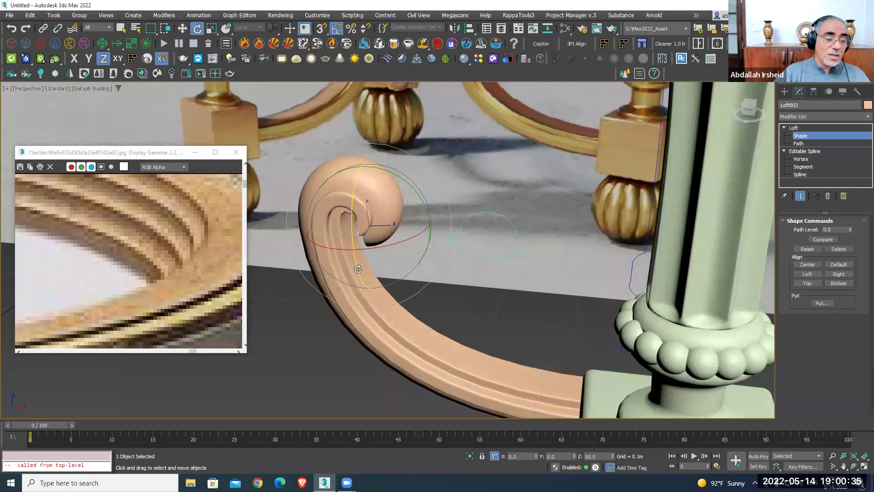
{"action": "left_click_drag", "start_coordinate": [358, 269], "coordinate": [358, 269]}
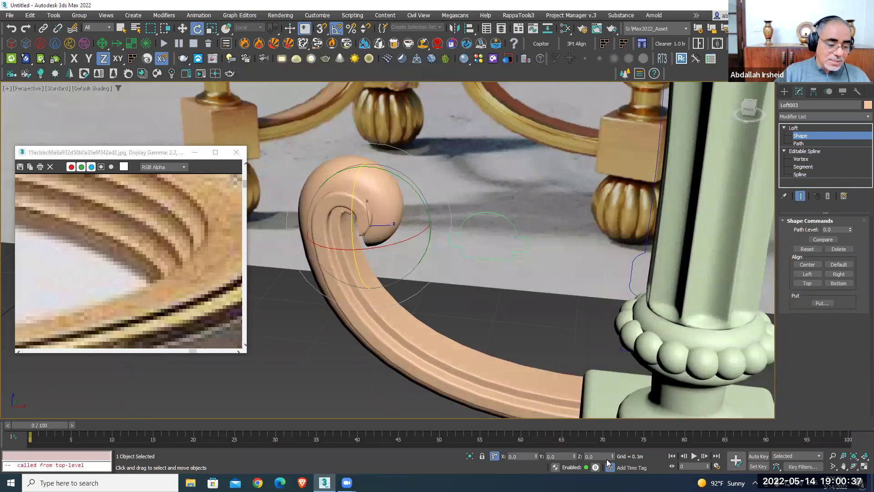
{"action": "mouse_move", "coordinate": [460, 294]}
{"action": "middle_mouse_down", "text": "alt"}
{"action": "mouse_move", "coordinate": [524, 296]}
{"action": "mouse_move", "coordinate": [516, 320]}
{"action": "mouse_move", "coordinate": [458, 299]}
{"action": "mouse_move", "coordinate": [447, 271]}
{"action": "mouse_move", "coordinate": [453, 285]}
{"action": "mouse_move", "coordinate": [419, 274]}
{"action": "middle_mouse_up", "text": "alt"}
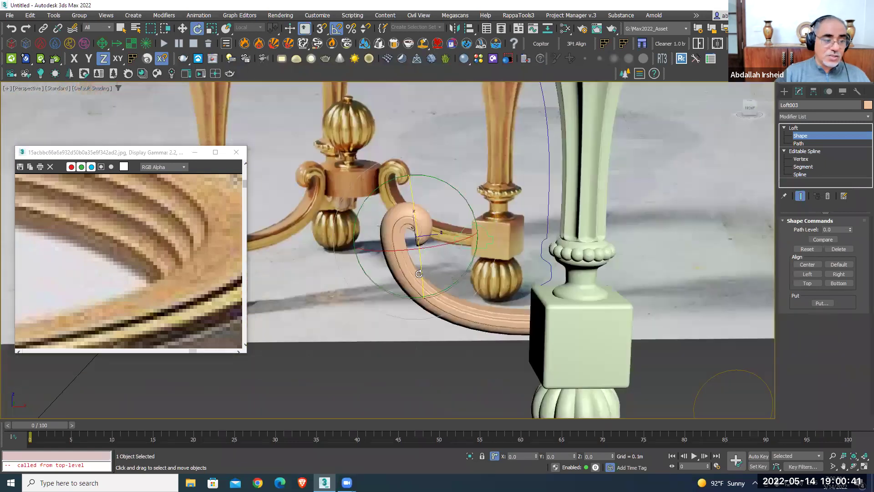
{"action": "scroll", "coordinate": [419, 273], "scroll_direction": "up", "scroll_amount": 3}
{"action": "scroll", "coordinate": [430, 211], "scroll_direction": "up", "scroll_amount": 2}
{"action": "scroll", "coordinate": [430, 210], "scroll_direction": "up", "scroll_amount": 2}
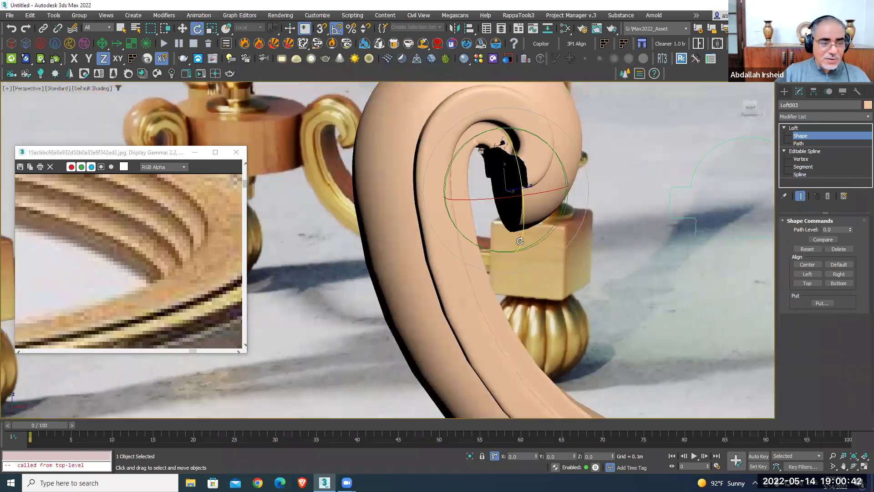
Raise Loft003's path steps to 16 for a smoother scroll sweep
{"action": "left_click", "coordinate": [793, 128]}
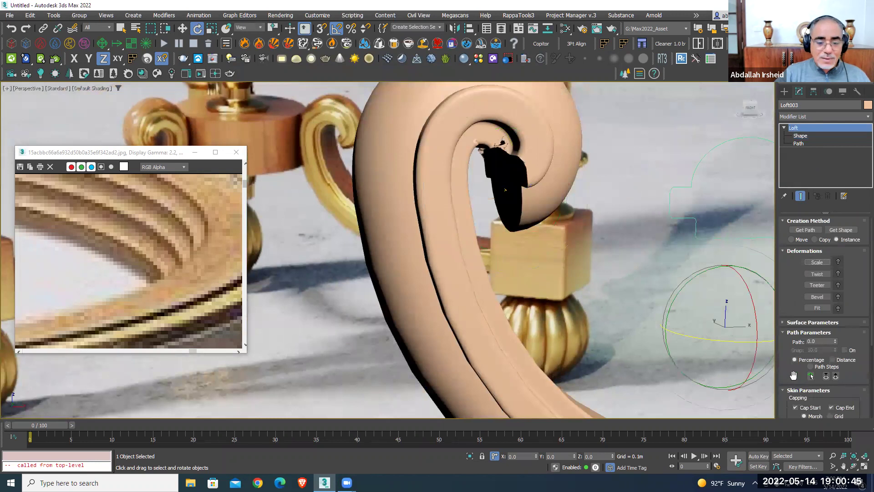
{"action": "left_click_drag", "start_coordinate": [793, 375], "coordinate": [825, 257]}
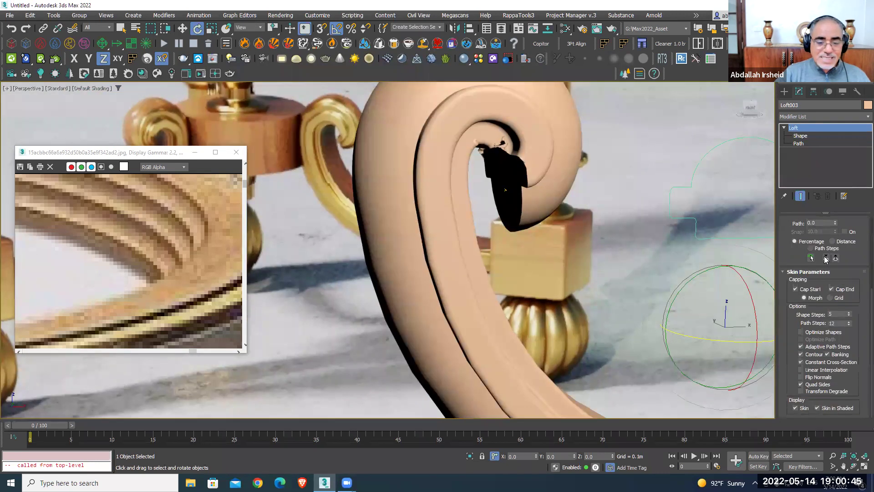
{"action": "left_click", "coordinate": [849, 325]}
{"action": "left_click", "coordinate": [848, 325]}
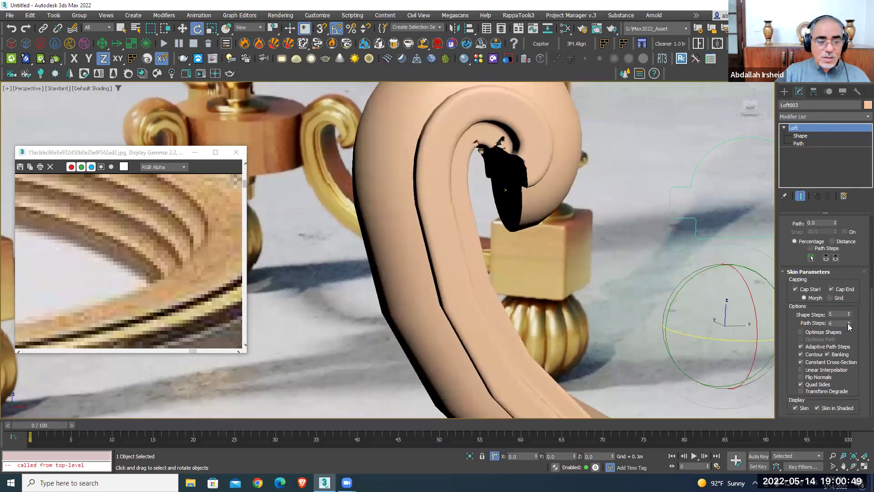
{"action": "left_click", "coordinate": [849, 325]}
{"action": "left_click", "coordinate": [848, 325]}
{"action": "left_click", "coordinate": [849, 325]}
{"action": "key", "text": "shift+z"}
{"action": "key", "text": "shift+z"}
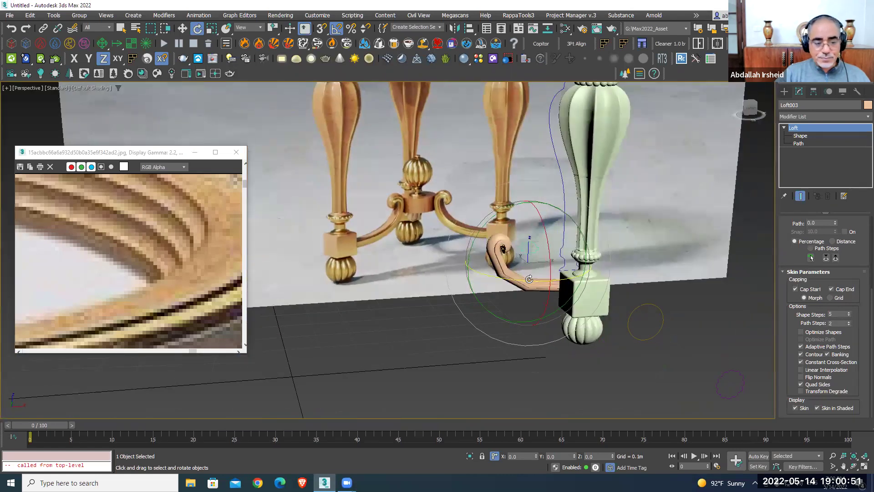
{"action": "left_click", "coordinate": [848, 322]}
{"action": "left_click", "coordinate": [848, 321]}
{"action": "left_click", "coordinate": [849, 321]}
{"action": "left_click", "coordinate": [848, 322]}
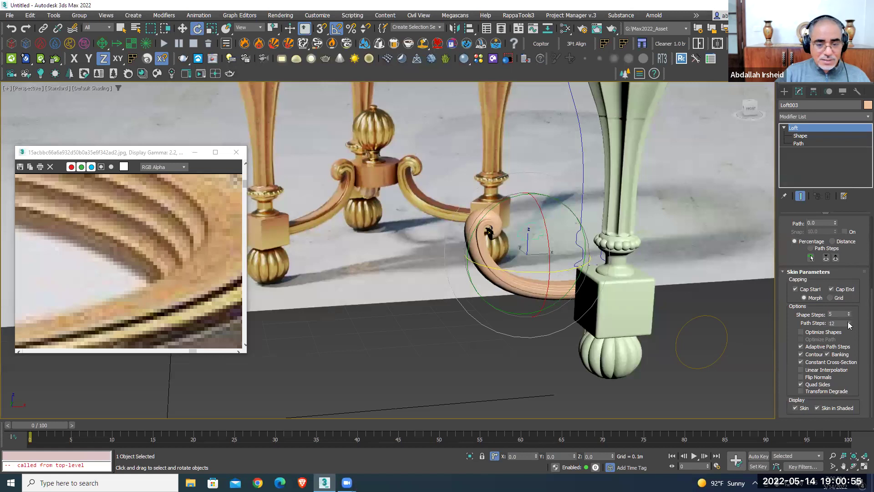
Zoom and orbit the Perspective view onto the scroll arm beside the green leg
{"action": "scroll", "coordinate": [494, 250], "scroll_direction": "up", "scroll_amount": 2}
{"action": "scroll", "coordinate": [494, 250], "scroll_direction": "up", "scroll_amount": 2}
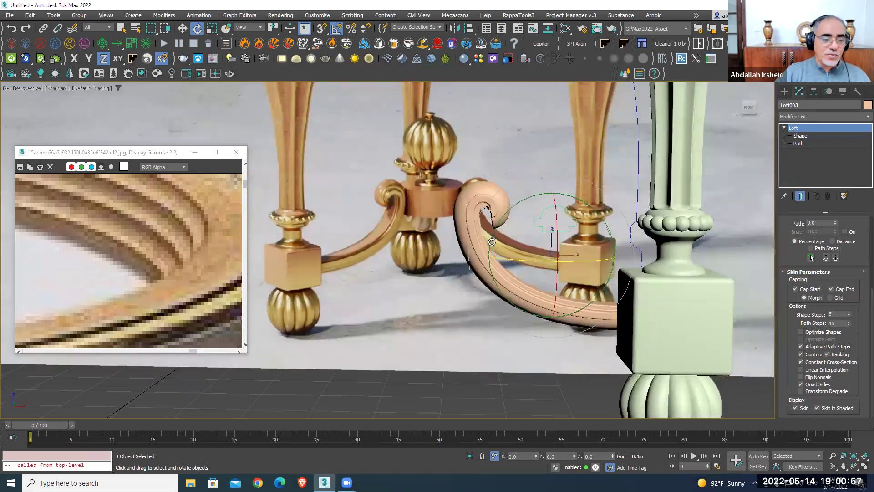
{"action": "scroll", "coordinate": [494, 249], "scroll_direction": "up", "scroll_amount": 2}
{"action": "scroll", "coordinate": [494, 250], "scroll_direction": "up", "scroll_amount": 2}
{"action": "scroll", "coordinate": [473, 241], "scroll_direction": "down", "scroll_amount": 3}
{"action": "scroll", "coordinate": [505, 162], "scroll_direction": "up", "scroll_amount": 2}
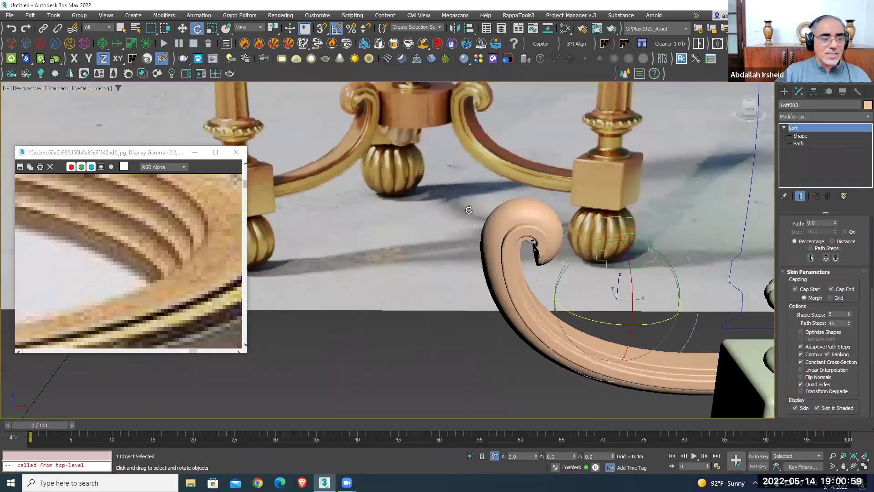
{"action": "scroll", "coordinate": [506, 162], "scroll_direction": "up", "scroll_amount": 2}
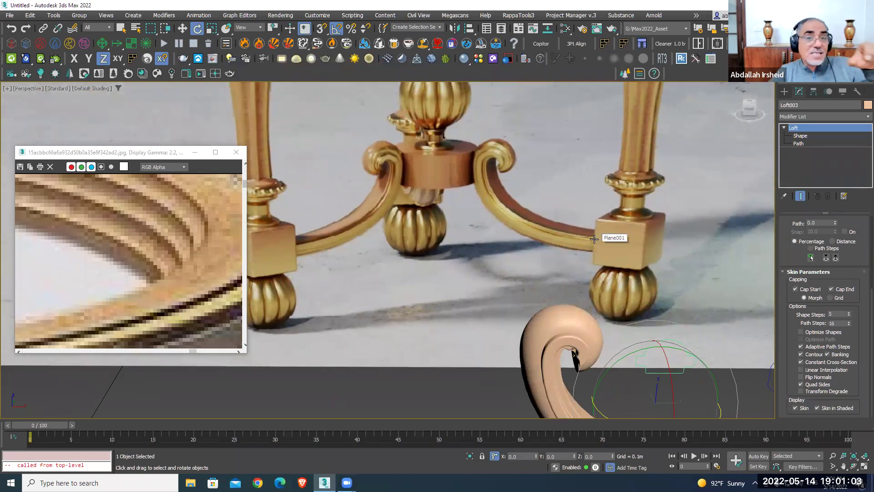
{"action": "scroll", "coordinate": [569, 236], "scroll_direction": "down", "scroll_amount": 3}
{"action": "scroll", "coordinate": [531, 253], "scroll_direction": "up", "scroll_amount": 3}
{"action": "mouse_move", "coordinate": [530, 254]}
{"action": "middle_mouse_down", "text": "alt"}
{"action": "mouse_move", "coordinate": [594, 235]}
{"action": "mouse_move", "coordinate": [564, 214]}
{"action": "middle_mouse_up", "text": "alt"}
{"action": "scroll", "coordinate": [791, 313], "scroll_direction": "up", "scroll_amount": 1}
Open Loft003's Scale deformation graph with control point moves restricted to vertical
{"action": "scroll", "coordinate": [792, 296], "scroll_direction": "up", "scroll_amount": 2}
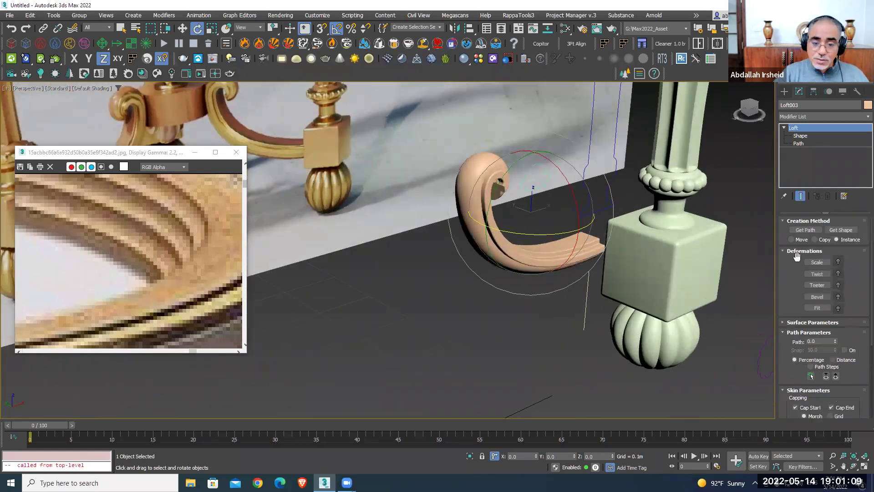
{"action": "left_click", "coordinate": [817, 308]}
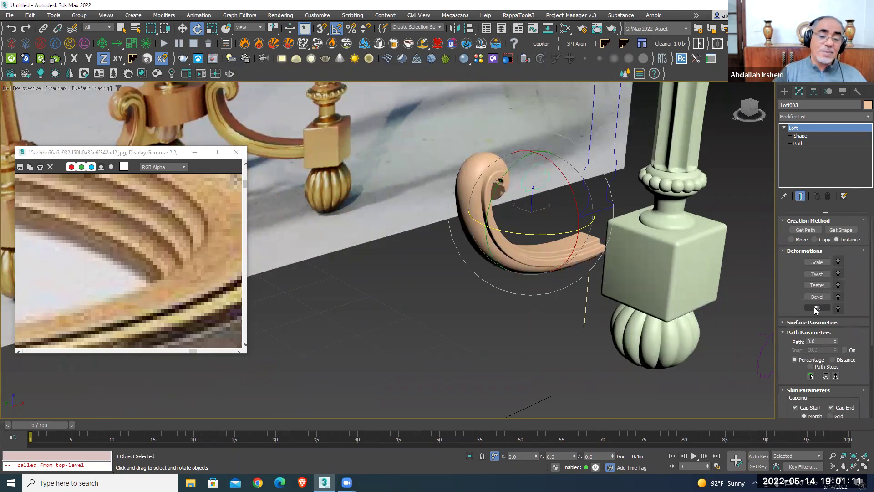
{"action": "left_click", "coordinate": [822, 263]}
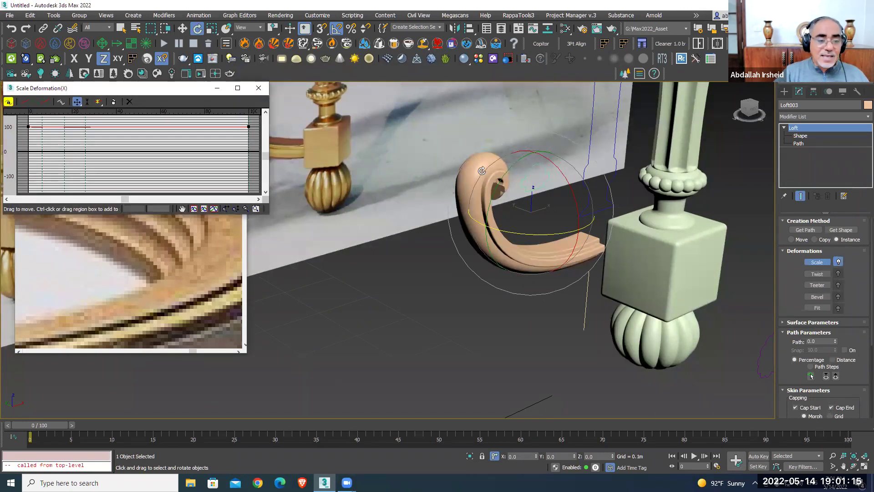
{"action": "left_click", "coordinate": [28, 126]}
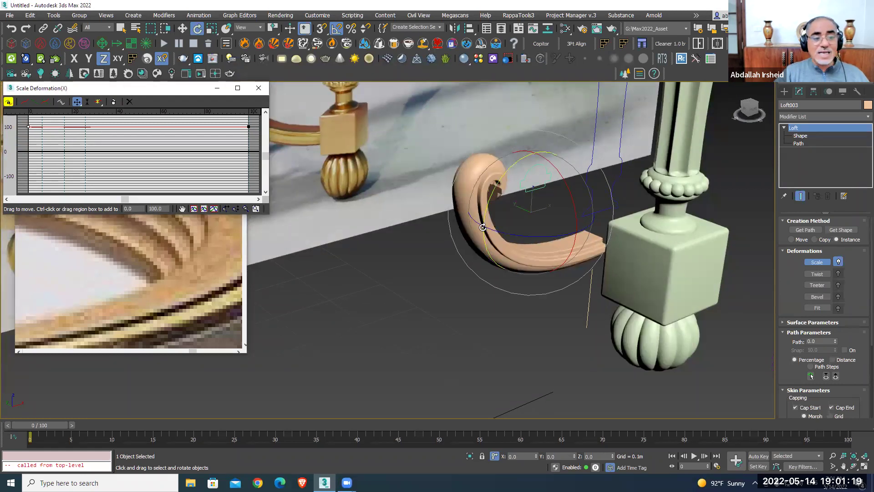
{"action": "middle_click_drag", "start_coordinate": [491, 214], "coordinate": [472, 221], "text": "alt"}
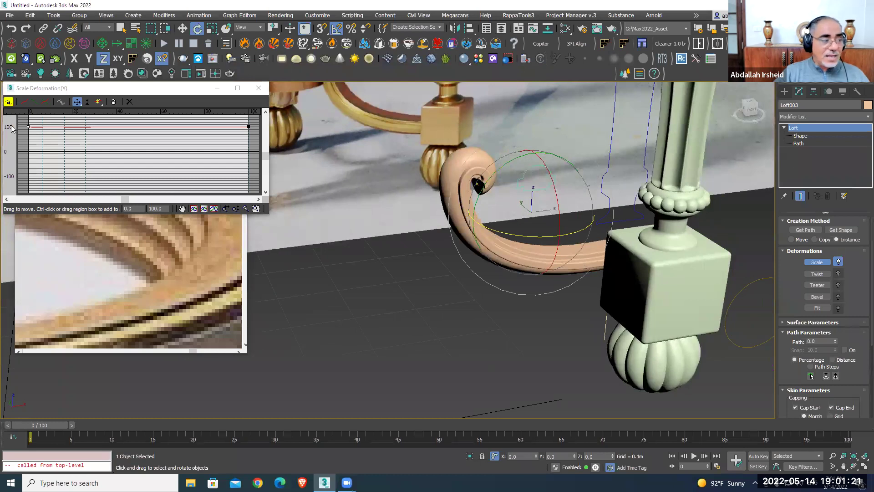
{"action": "mouse_move", "coordinate": [36, 111]}
{"action": "left_mouse_down"}
{"action": "mouse_move", "coordinate": [36, 155]}
{"action": "mouse_move", "coordinate": [32, 144]}
{"action": "left_mouse_up"}
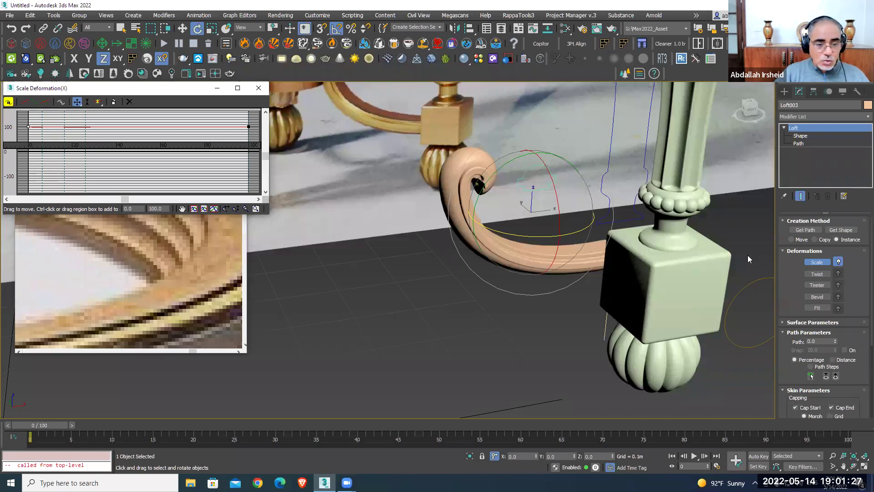
{"action": "left_click_drag", "start_coordinate": [242, 142], "coordinate": [257, 156]}
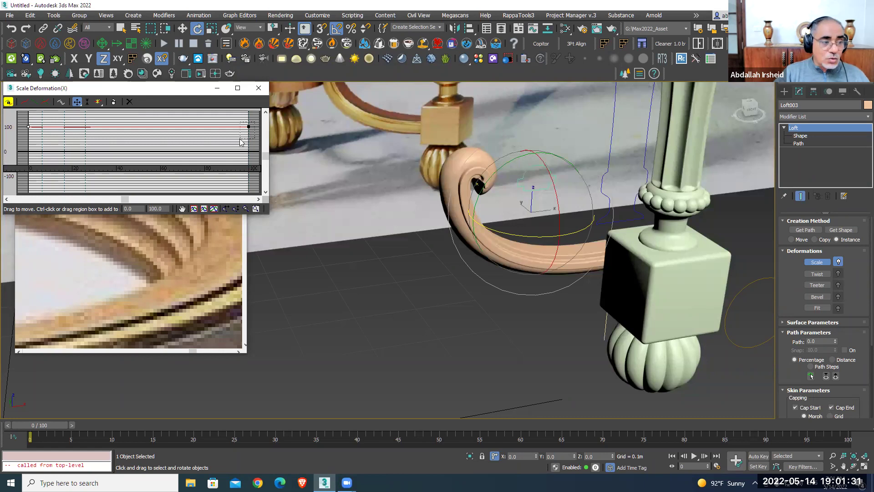
{"action": "left_click", "coordinate": [78, 103]}
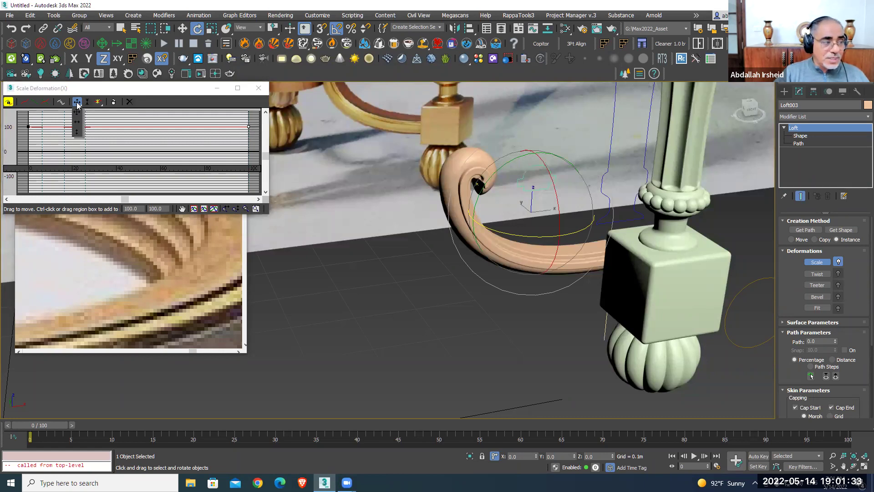
{"action": "left_click", "coordinate": [79, 130]}
Keep the end point at 100 and lower the start point to about 35
{"action": "left_click_drag", "start_coordinate": [247, 127], "coordinate": [248, 148]}
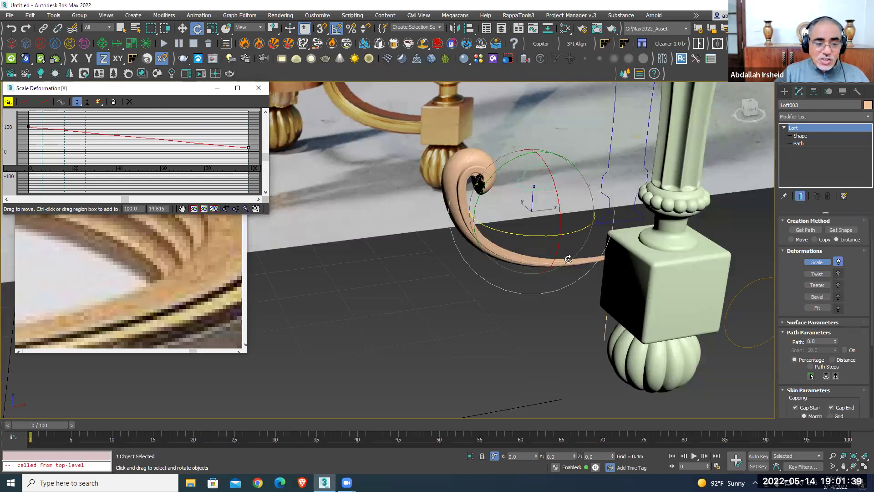
{"action": "left_click_drag", "start_coordinate": [246, 148], "coordinate": [248, 130]}
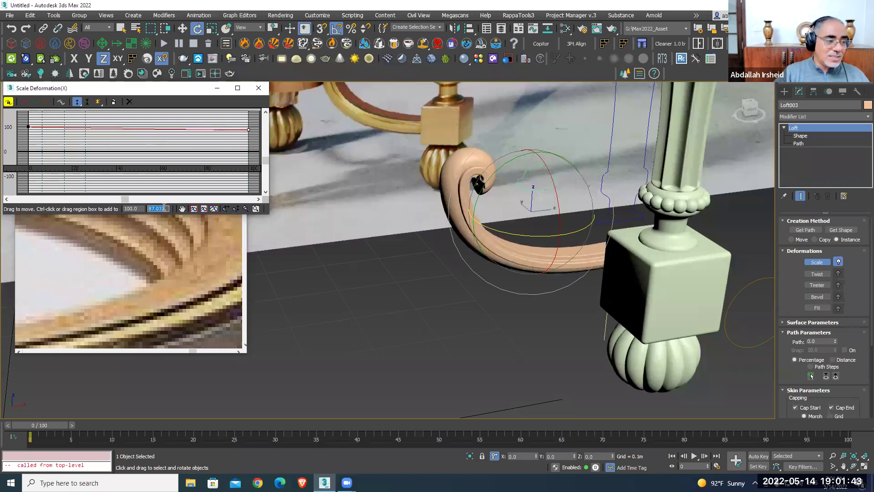
{"action": "type", "text": "0"}
{"action": "key", "text": "Return"}
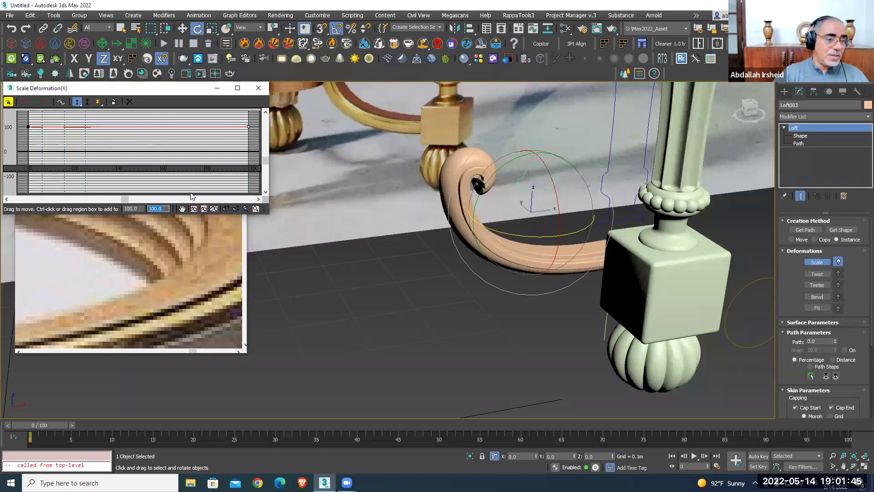
{"action": "left_click_drag", "start_coordinate": [28, 126], "coordinate": [29, 142]}
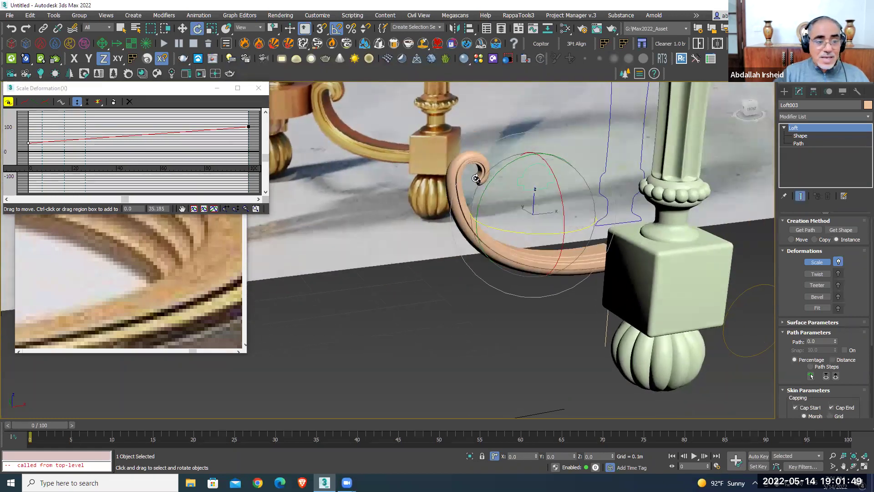
{"action": "scroll", "coordinate": [474, 209], "scroll_direction": "up", "scroll_amount": 3}
{"action": "scroll", "coordinate": [480, 209], "scroll_direction": "down", "scroll_amount": 3}
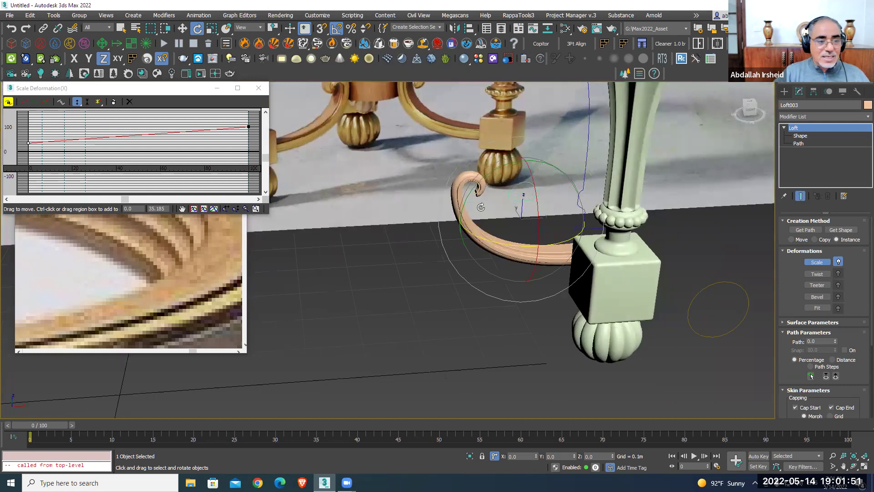
{"action": "middle_click_drag", "start_coordinate": [480, 209], "coordinate": [401, 219], "text": "alt"}
{"action": "scroll", "coordinate": [401, 219], "scroll_direction": "up", "scroll_amount": 3}
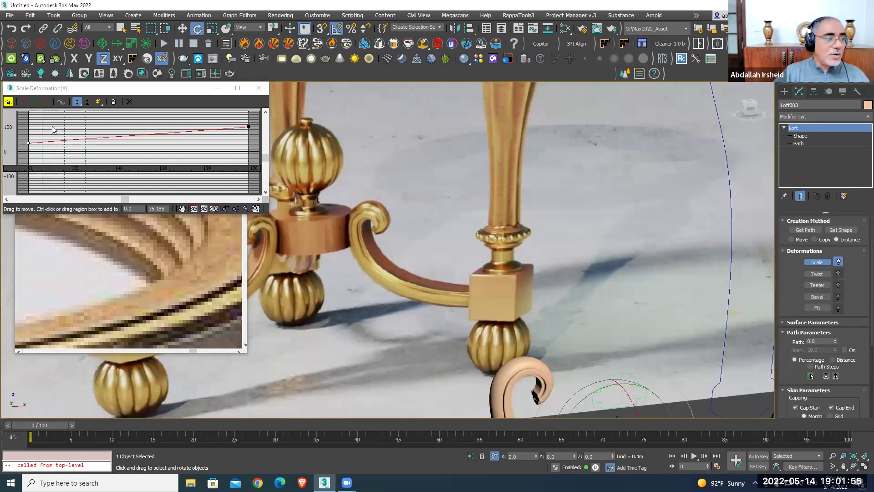
Make the first scale point Bezier-Corner and raise its handle so the tip swells quickly
{"action": "right_click", "coordinate": [28, 144]}
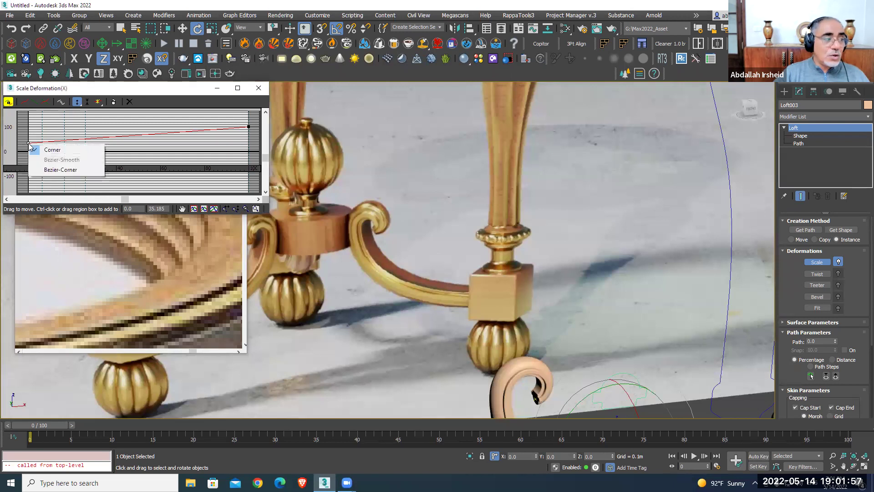
{"action": "left_click", "coordinate": [63, 169]}
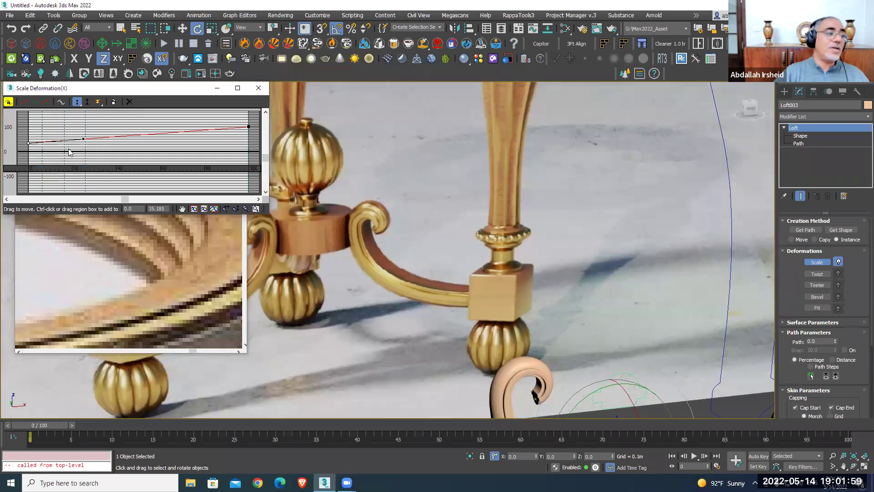
{"action": "mouse_move", "coordinate": [79, 107]}
{"action": "left_mouse_down"}
{"action": "mouse_move", "coordinate": [80, 117]}
{"action": "mouse_move", "coordinate": [41, 123]}
{"action": "left_mouse_up"}
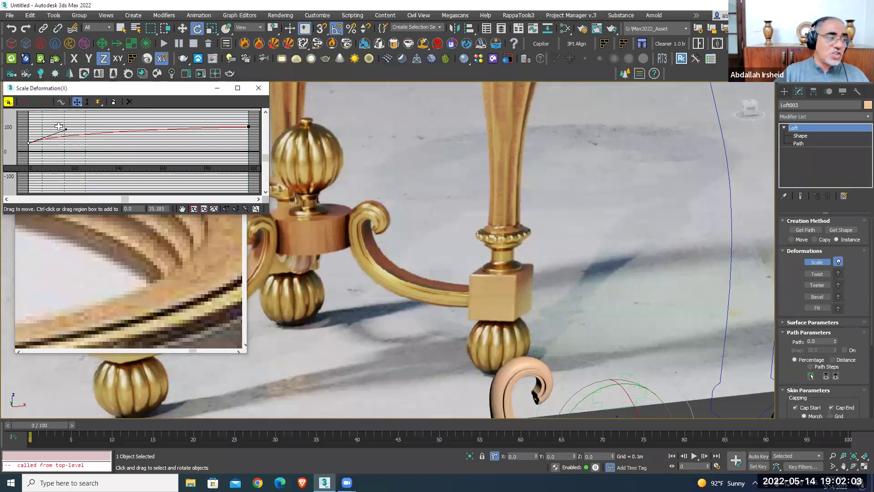
{"action": "middle_click_drag", "start_coordinate": [523, 382], "coordinate": [519, 226], "text": "alt"}
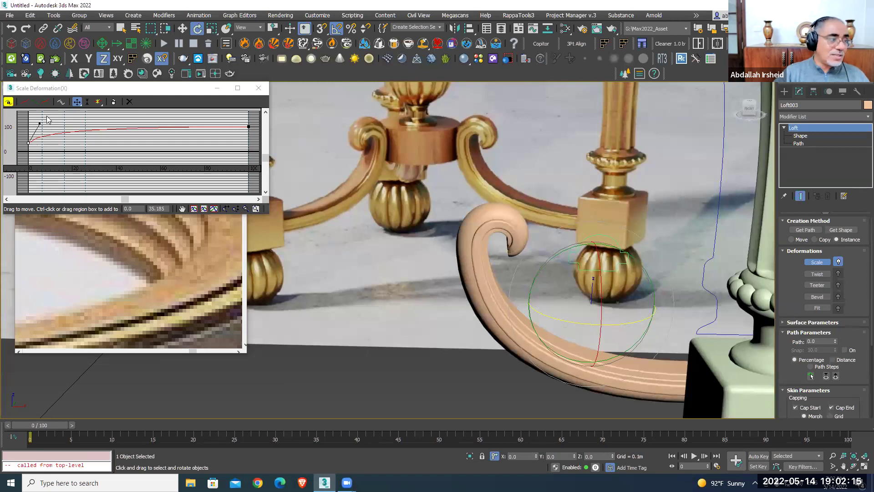
{"action": "left_click_drag", "start_coordinate": [40, 123], "coordinate": [41, 114]}
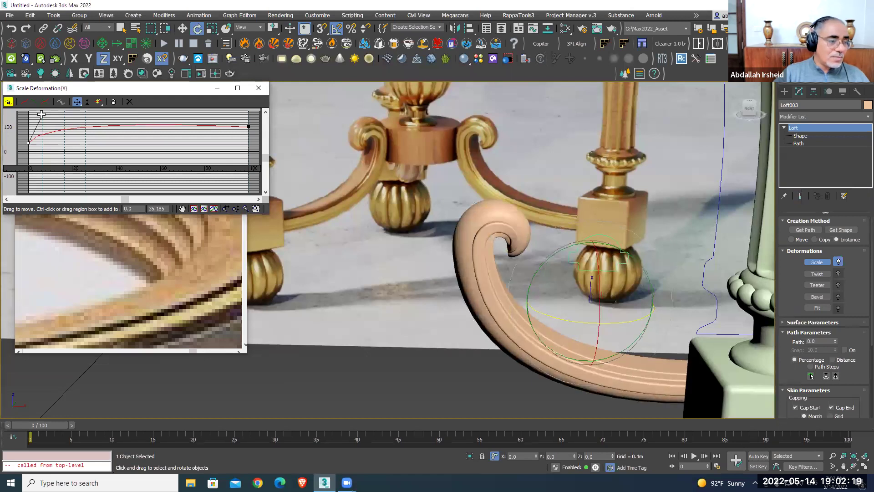
{"action": "mouse_move", "coordinate": [427, 258]}
{"action": "middle_mouse_down", "text": "alt"}
{"action": "mouse_move", "coordinate": [537, 276]}
{"action": "mouse_move", "coordinate": [592, 241]}
{"action": "middle_mouse_up", "text": "alt"}
{"action": "scroll", "coordinate": [592, 237], "scroll_direction": "down", "scroll_amount": 5}
Align the scroll arm's Y-position centre to the leg's centre, Center/Center
{"action": "key", "text": "w"}
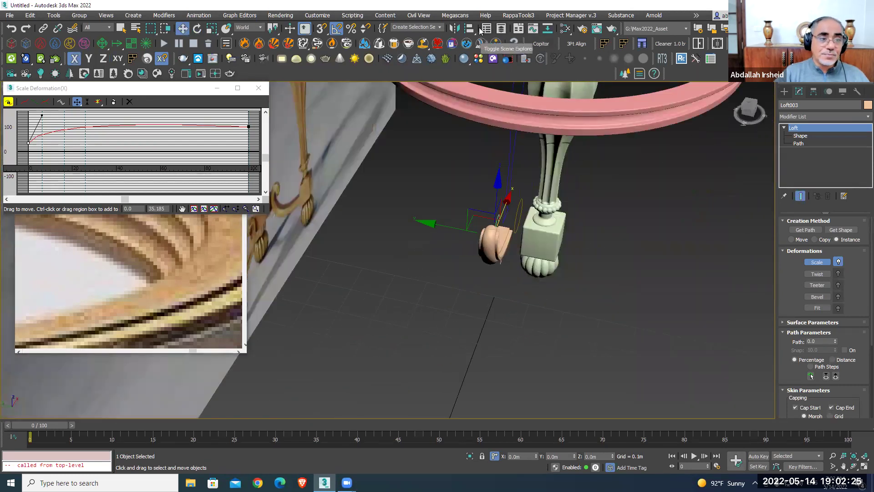
{"action": "left_click", "coordinate": [472, 30]}
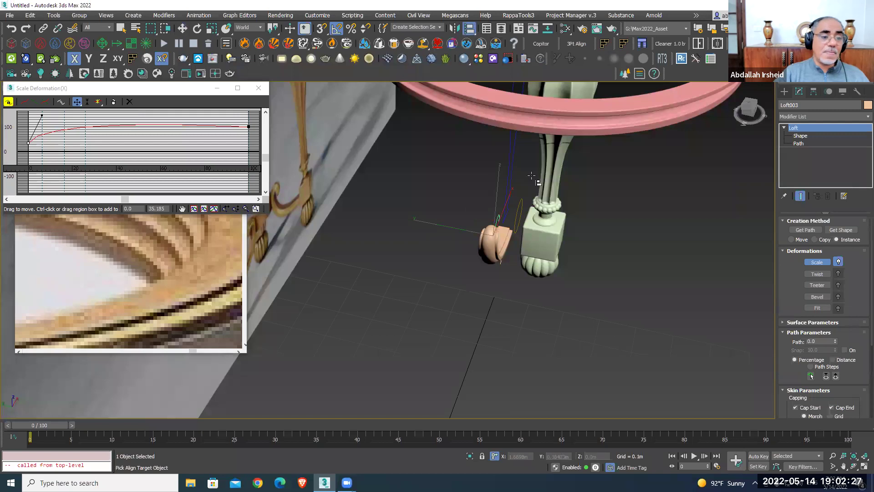
{"action": "left_click", "coordinate": [547, 233]}
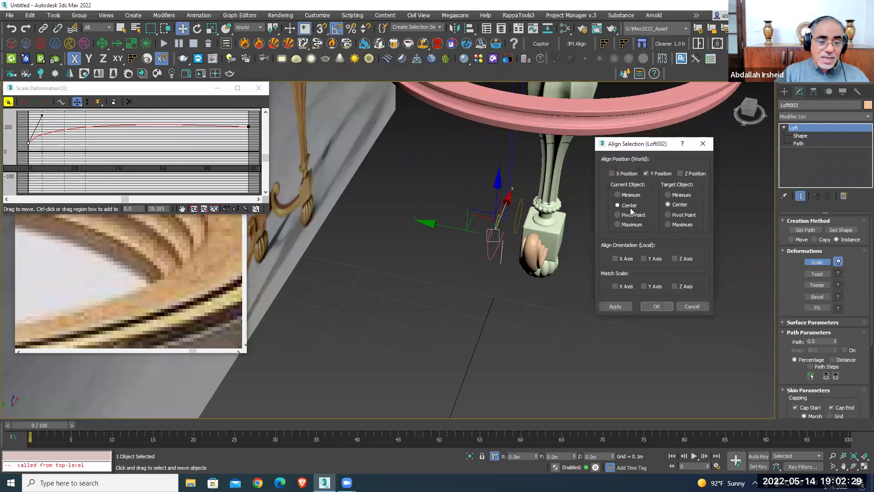
{"action": "left_click", "coordinate": [656, 306]}
{"action": "scroll", "coordinate": [589, 266], "scroll_direction": "up", "scroll_amount": 2}
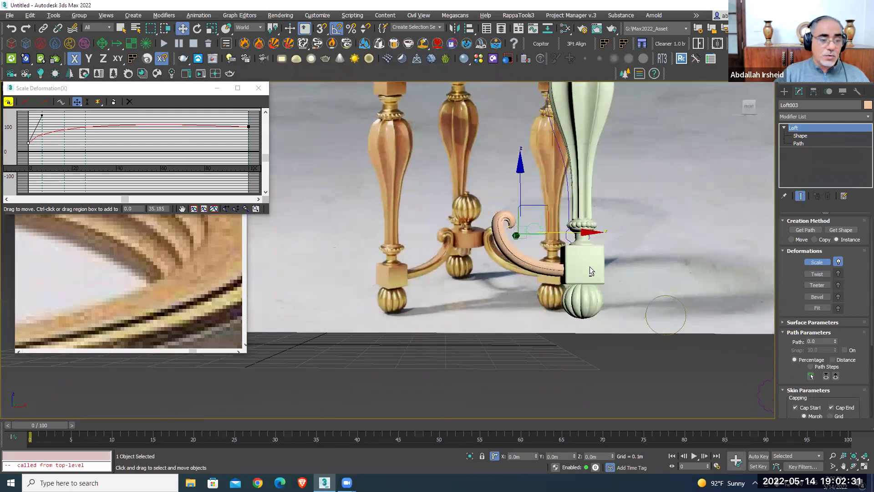
{"action": "key", "text": "f"}
{"action": "scroll", "coordinate": [496, 253], "scroll_direction": "down", "scroll_amount": 3}
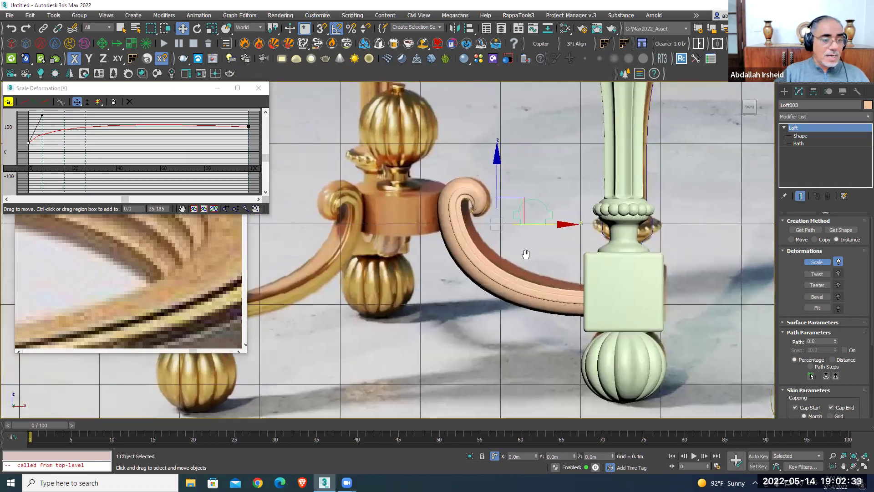
{"action": "scroll", "coordinate": [500, 253], "scroll_direction": "up", "scroll_amount": 1}
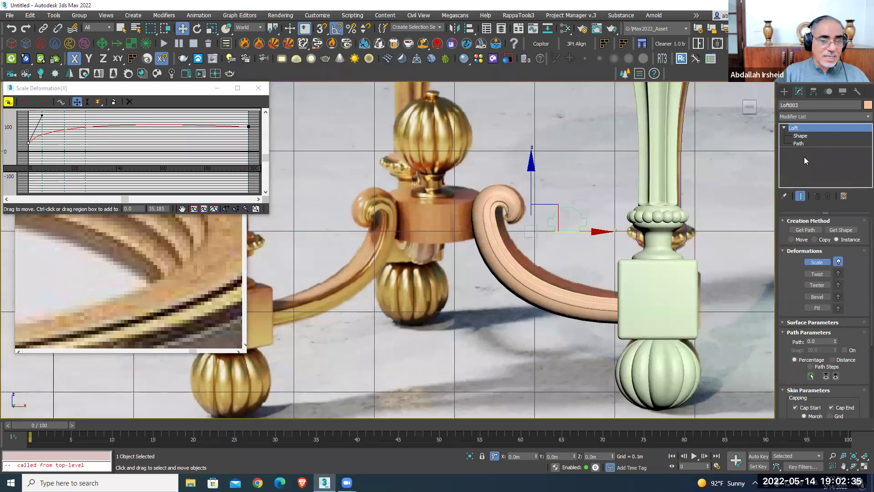
Select the cross-section vertices, then nudge a path vertex of Loft003's Line
{"action": "left_click", "coordinate": [801, 136]}
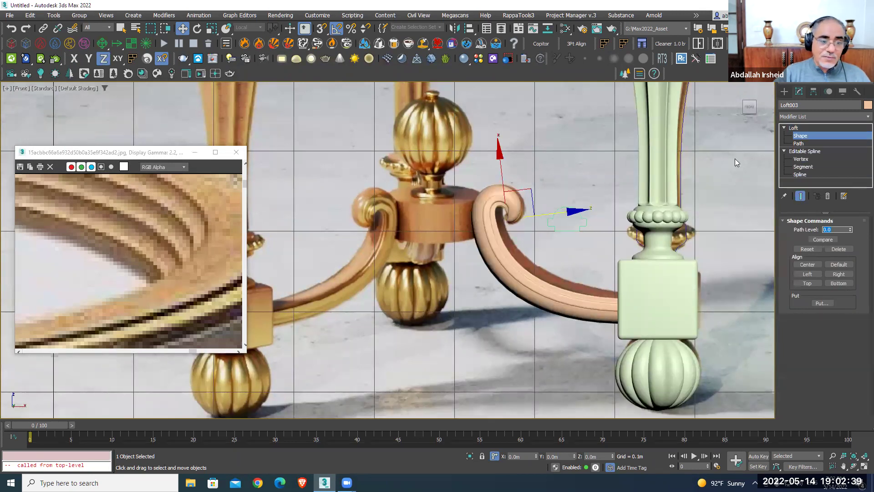
{"action": "left_click", "coordinate": [801, 159]}
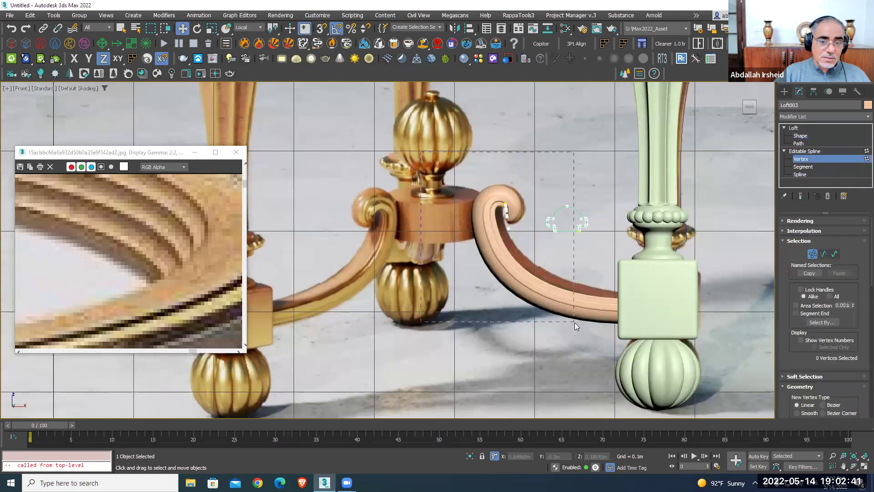
{"action": "left_click_drag", "start_coordinate": [574, 322], "coordinate": [575, 323]}
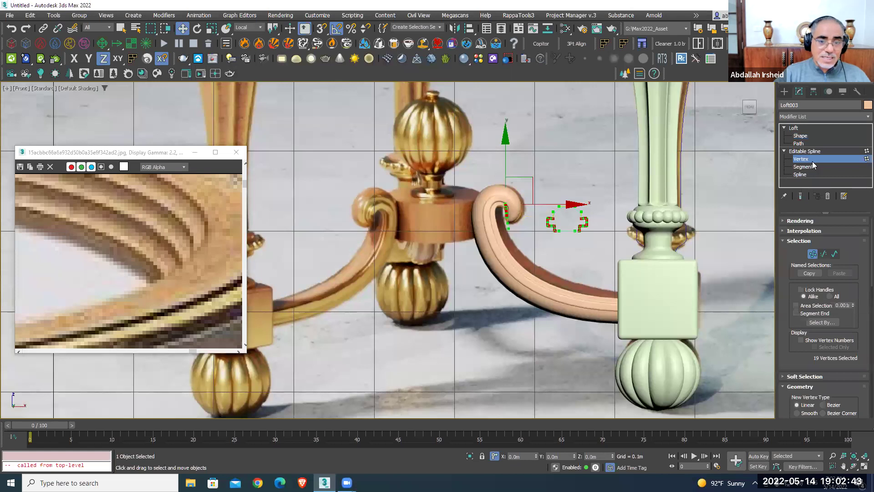
{"action": "left_click", "coordinate": [799, 143]}
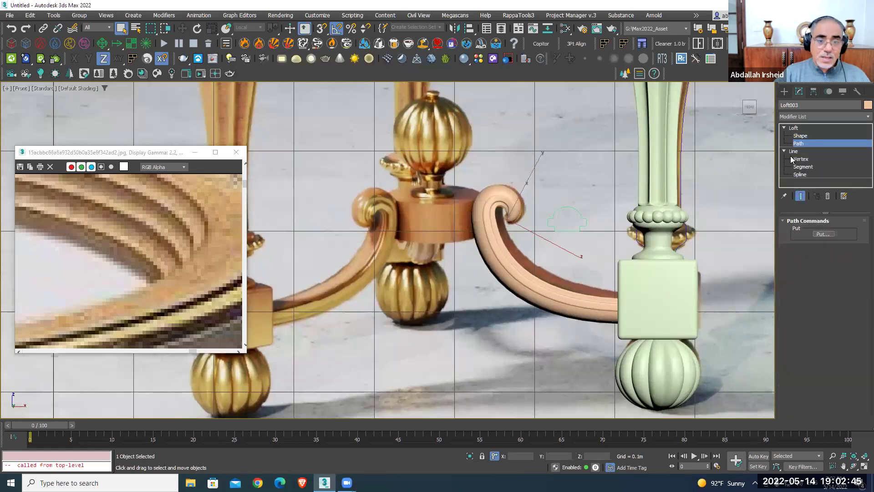
{"action": "left_click", "coordinate": [794, 159]}
{"action": "right_click", "coordinate": [542, 216]}
{"action": "left_click", "coordinate": [551, 224]}
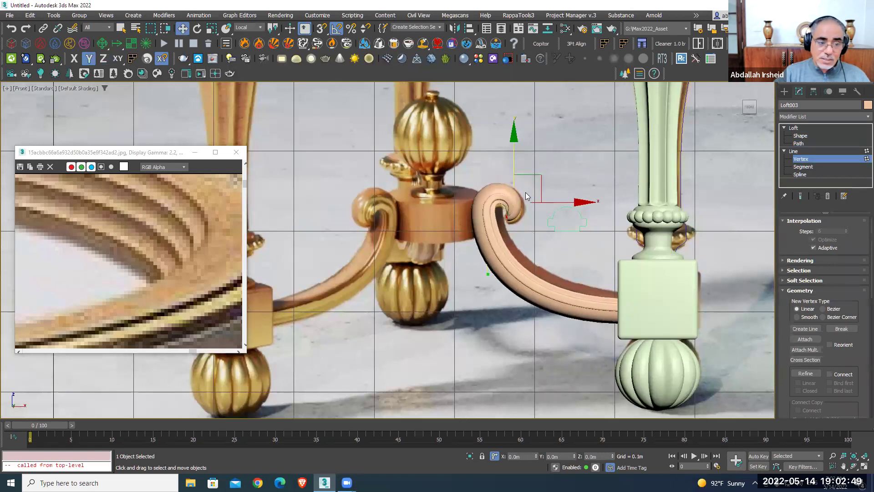
{"action": "left_click_drag", "start_coordinate": [539, 186], "coordinate": [543, 190]}
Select the path vertex at the leg and drag its handle to reshape the arm's bend
{"action": "left_click", "coordinate": [483, 336]}
{"action": "left_click_drag", "start_coordinate": [655, 276], "coordinate": [627, 336]}
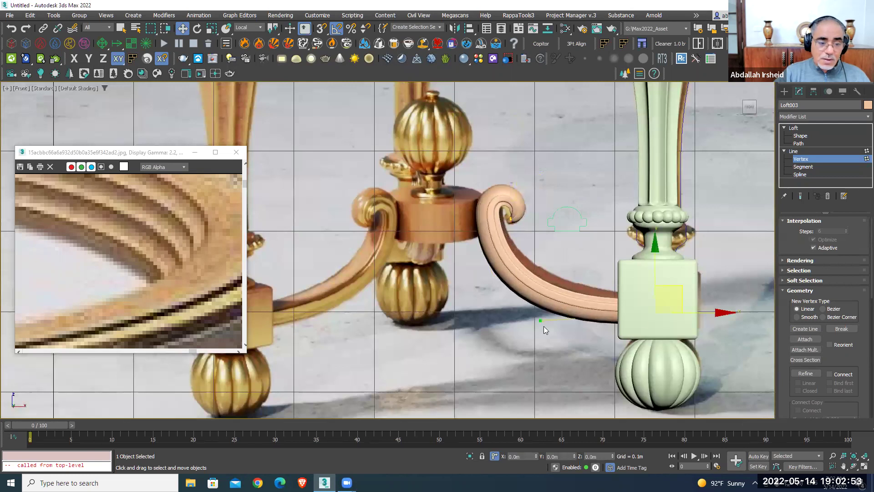
{"action": "left_click_drag", "start_coordinate": [542, 318], "coordinate": [581, 314]}
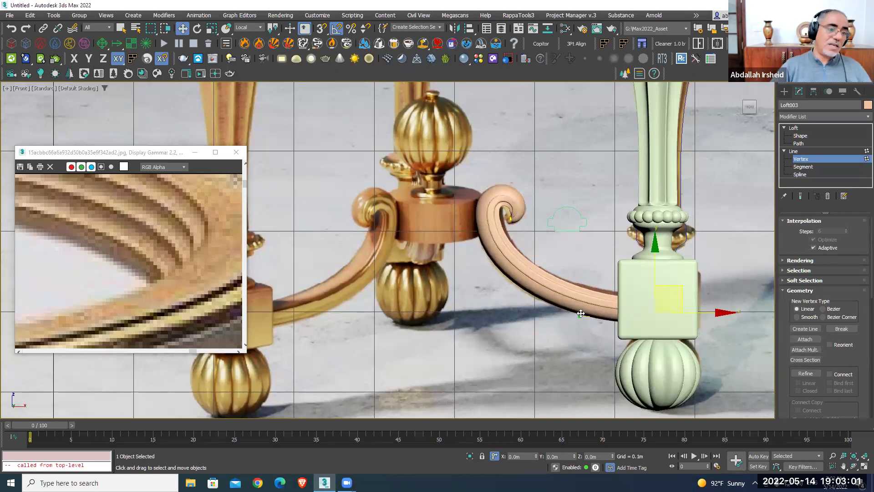
{"action": "scroll", "coordinate": [540, 227], "scroll_direction": "down", "scroll_amount": 2}
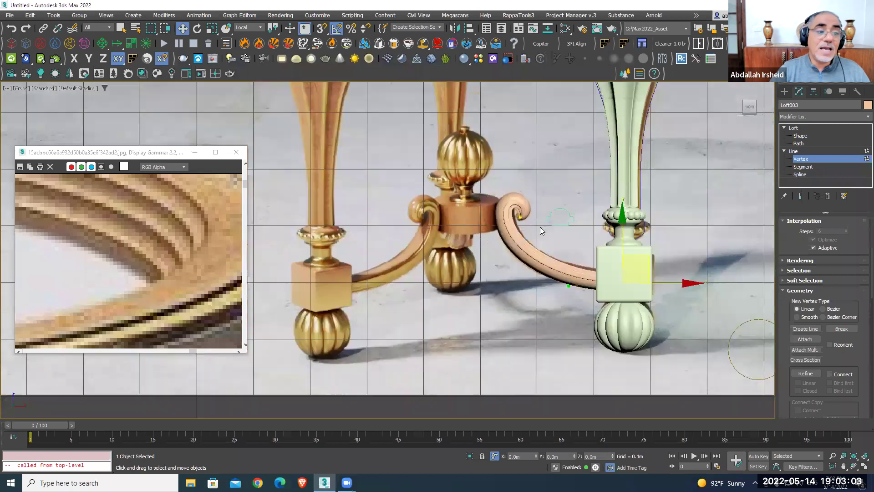
{"action": "scroll", "coordinate": [539, 227], "scroll_direction": "down", "scroll_amount": 2}
{"action": "scroll", "coordinate": [486, 233], "scroll_direction": "up", "scroll_amount": 4}
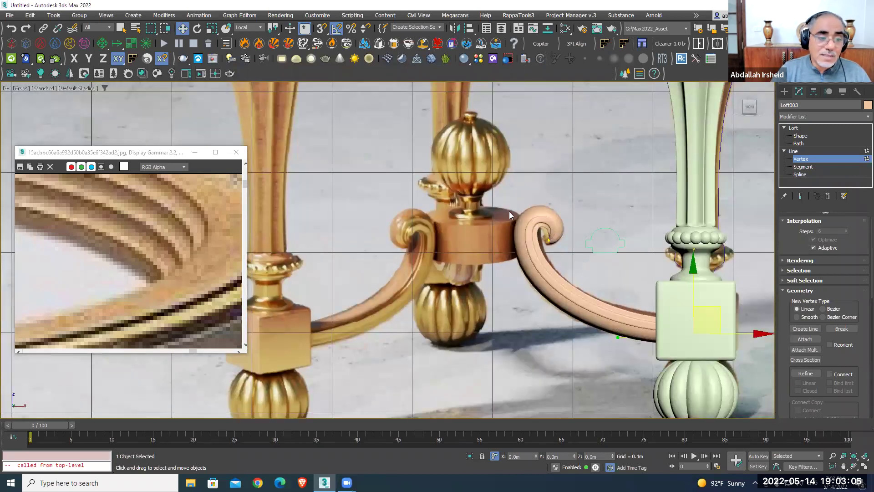
{"action": "scroll", "coordinate": [657, 335], "scroll_direction": "down", "scroll_amount": 3}
Shift-drag the right leg's ball foot element upward in View coordinates, cloning it as an object
{"action": "left_click", "coordinate": [808, 151]}
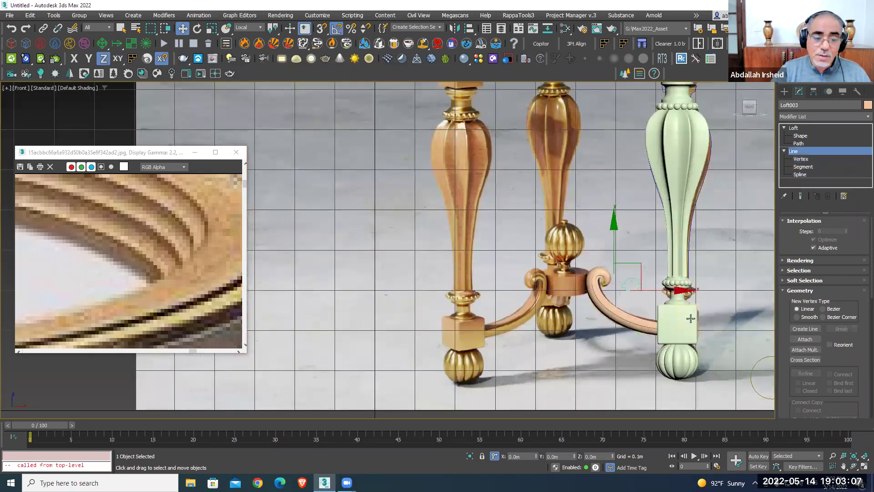
{"action": "left_click", "coordinate": [680, 367]}
{"action": "left_click", "coordinate": [846, 230]}
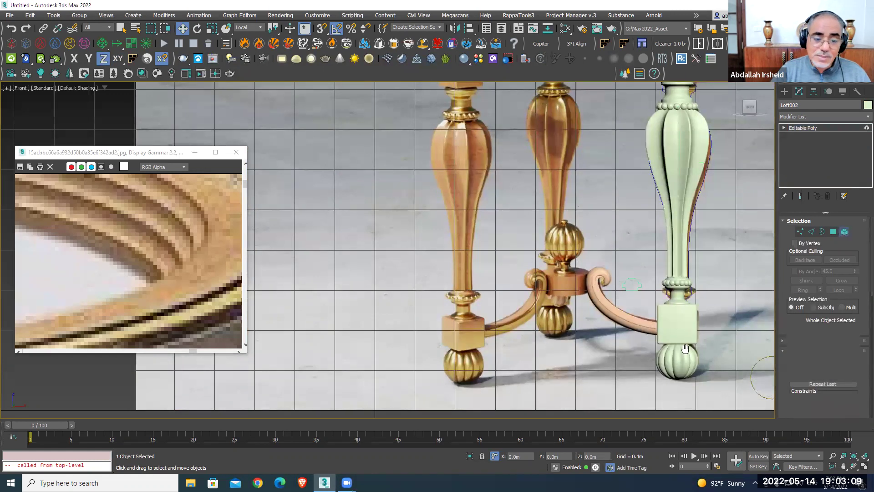
{"action": "left_click", "coordinate": [686, 359]}
{"action": "left_click", "coordinate": [254, 31]}
{"action": "left_click_drag", "start_coordinate": [692, 335], "coordinate": [585, 216], "text": "shift"}
{"action": "left_click", "coordinate": [419, 238]}
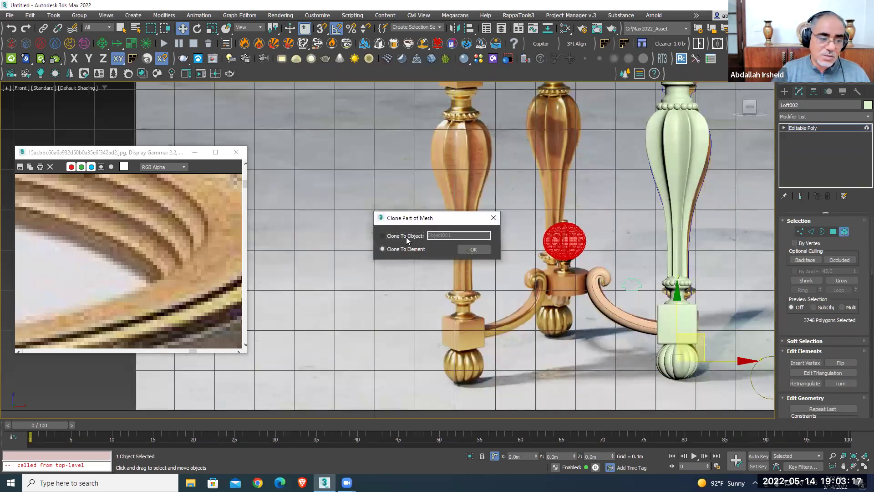
{"action": "left_click", "coordinate": [473, 249]}
Select the cloned ball and toggle Affect Pivot Only in the Hierarchy panel
{"action": "left_click", "coordinate": [844, 232]}
{"action": "left_click", "coordinate": [566, 239]}
{"action": "middle_click_drag", "start_coordinate": [572, 244], "coordinate": [535, 212]}
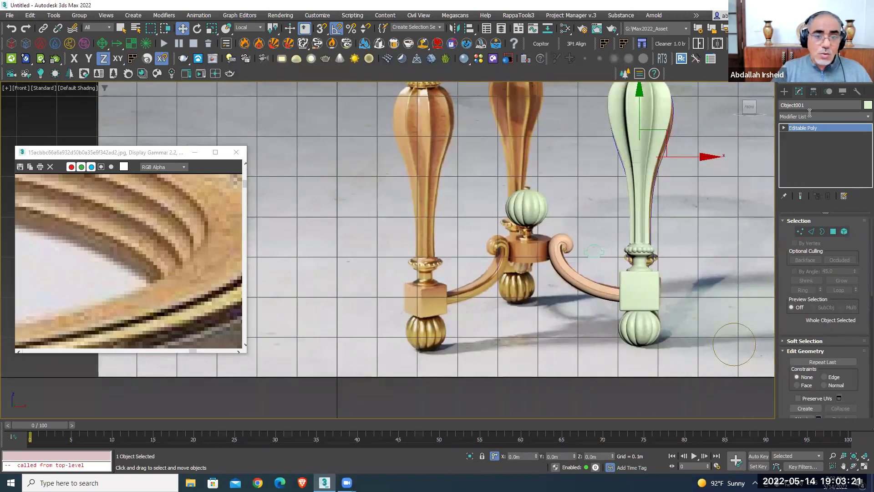
{"action": "left_click", "coordinate": [813, 91]}
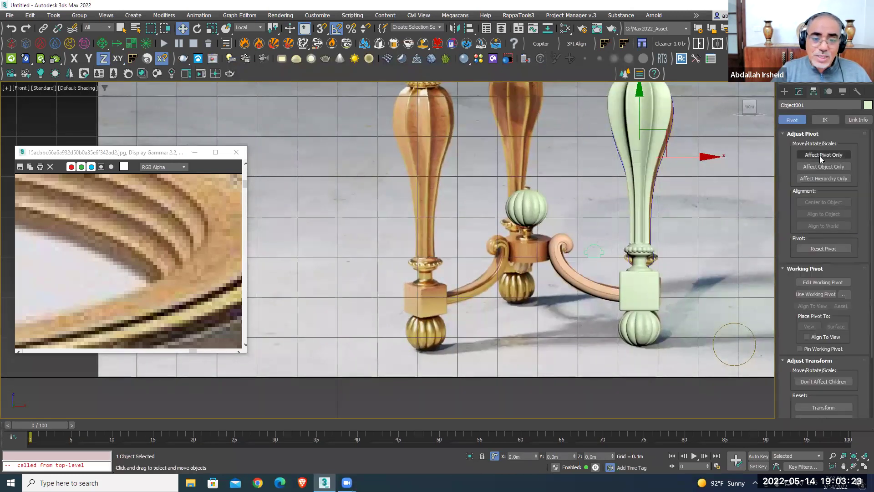
{"action": "left_click", "coordinate": [819, 156]}
{"action": "left_click", "coordinate": [823, 155]}
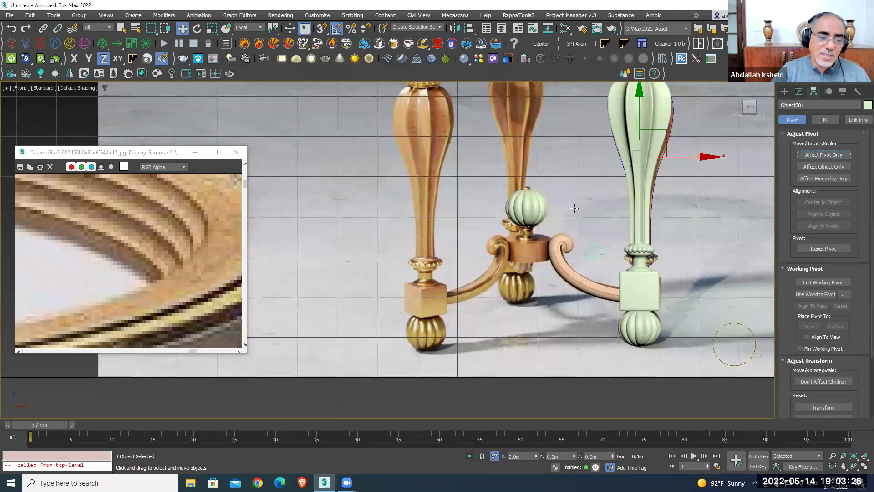
Bring the right column's block into view and select the leg profile spline Line004
{"action": "scroll", "coordinate": [532, 232], "scroll_direction": "up", "scroll_amount": 2}
{"action": "scroll", "coordinate": [535, 232], "scroll_direction": "up", "scroll_amount": 2}
{"action": "middle_click_drag", "start_coordinate": [537, 209], "coordinate": [537, 208]}
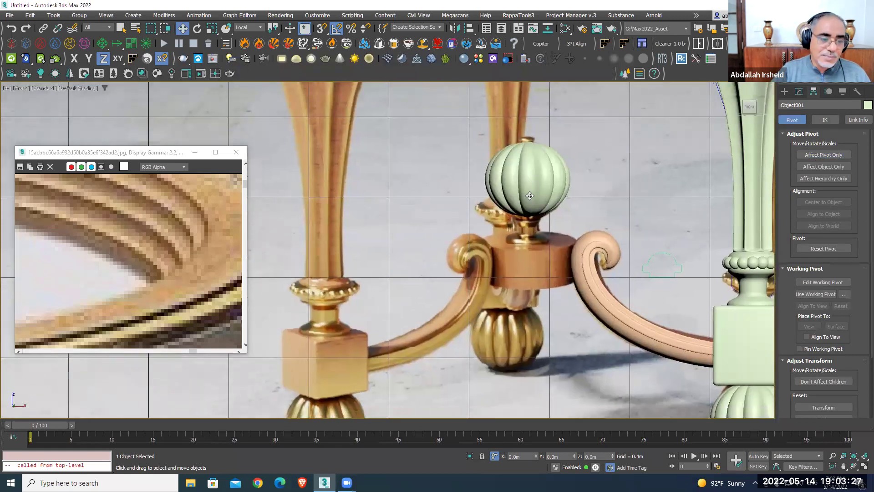
{"action": "scroll", "coordinate": [531, 200], "scroll_direction": "up", "scroll_amount": 2}
{"action": "scroll", "coordinate": [539, 248], "scroll_direction": "down", "scroll_amount": 3}
{"action": "mouse_move", "coordinate": [584, 253]}
{"action": "middle_mouse_down"}
{"action": "mouse_move", "coordinate": [512, 172]}
{"action": "mouse_move", "coordinate": [420, 128]}
{"action": "middle_mouse_up"}
{"action": "scroll", "coordinate": [531, 214], "scroll_direction": "up", "scroll_amount": 2}
{"action": "scroll", "coordinate": [530, 214], "scroll_direction": "up", "scroll_amount": 1}
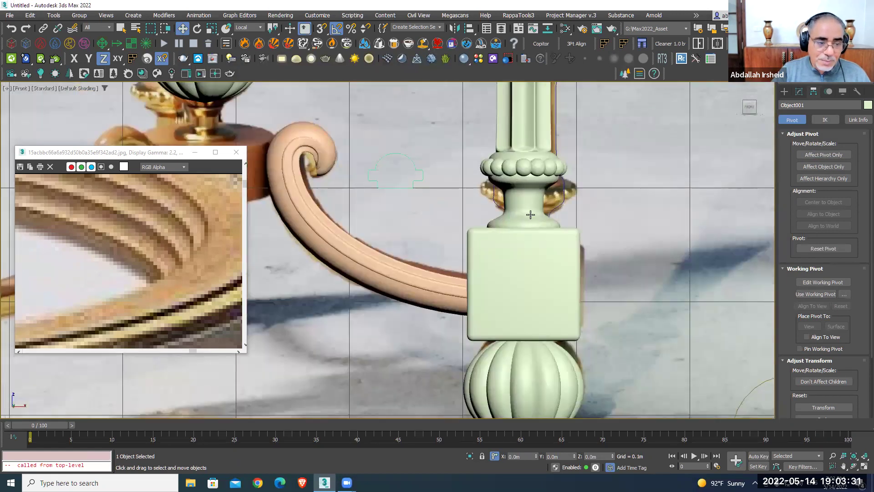
{"action": "scroll", "coordinate": [530, 214], "scroll_direction": "down", "scroll_amount": 2}
{"action": "scroll", "coordinate": [580, 240], "scroll_direction": "down", "scroll_amount": 1}
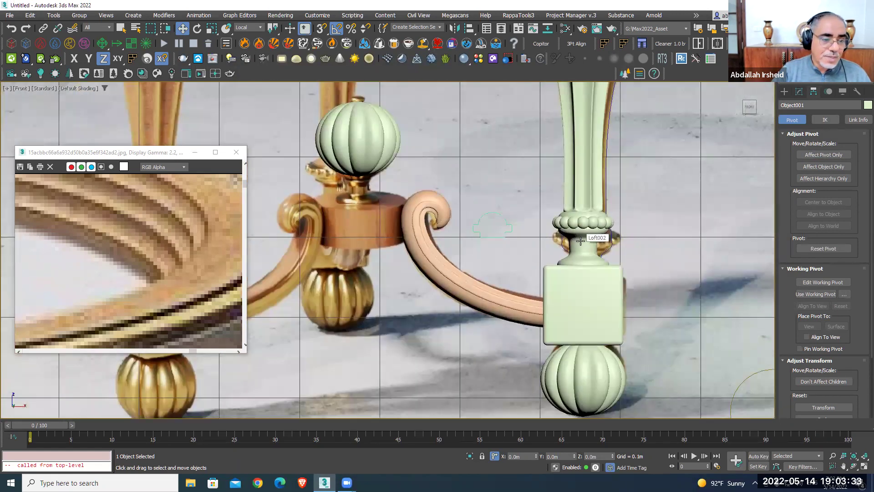
{"action": "scroll", "coordinate": [580, 241], "scroll_direction": "down", "scroll_amount": 2}
{"action": "scroll", "coordinate": [574, 232], "scroll_direction": "down", "scroll_amount": 2}
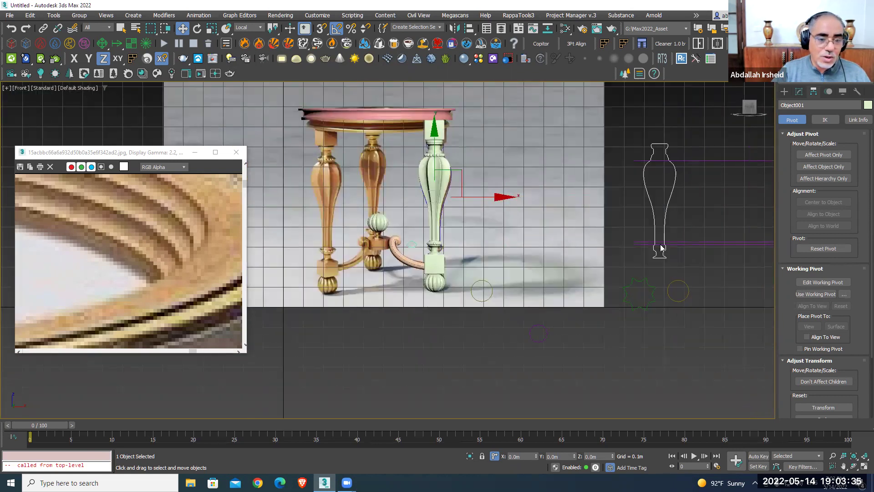
{"action": "left_click", "coordinate": [660, 248]}
{"action": "scroll", "coordinate": [629, 237], "scroll_direction": "up", "scroll_amount": 2}
{"action": "scroll", "coordinate": [628, 237], "scroll_direction": "up", "scroll_amount": 3}
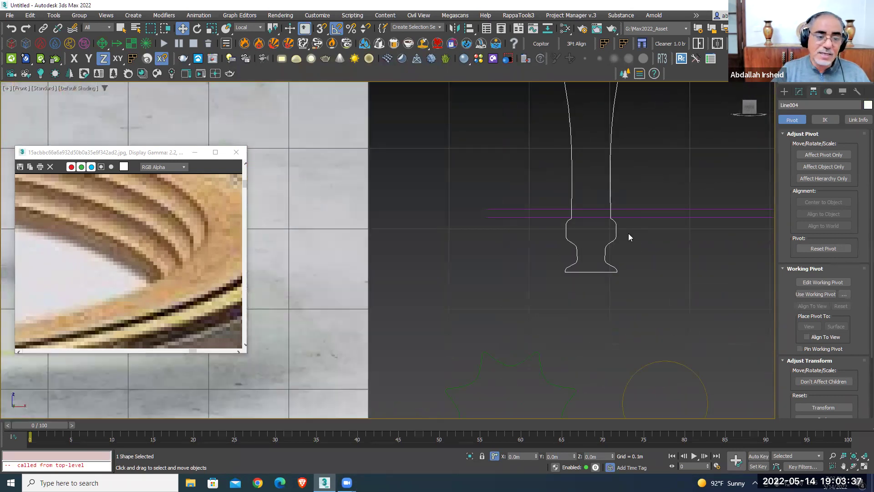
Box-select Line004's right base segments at Segment level and Detach them
{"action": "scroll", "coordinate": [574, 235], "scroll_direction": "down", "scroll_amount": 2}
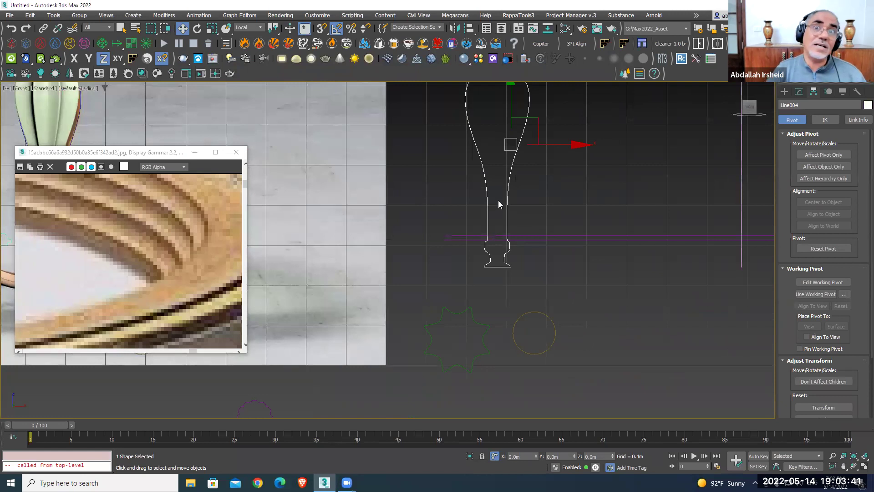
{"action": "scroll", "coordinate": [505, 228], "scroll_direction": "up", "scroll_amount": 2}
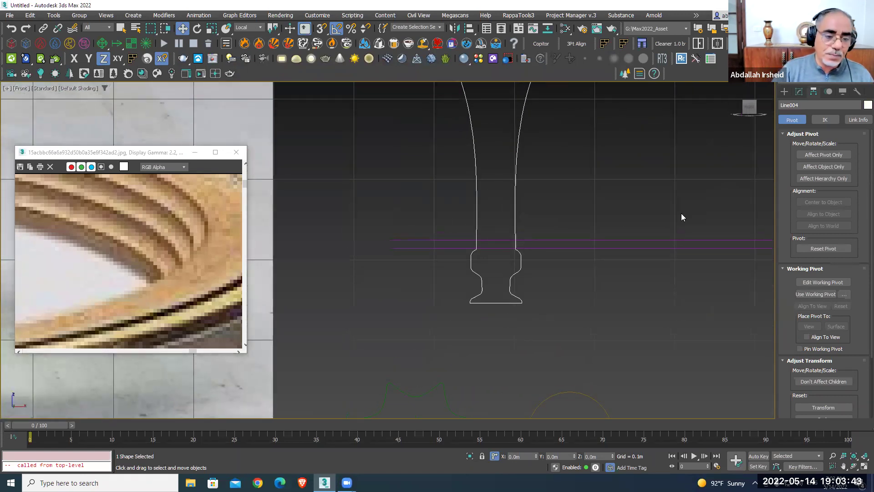
{"action": "left_click", "coordinate": [798, 92]}
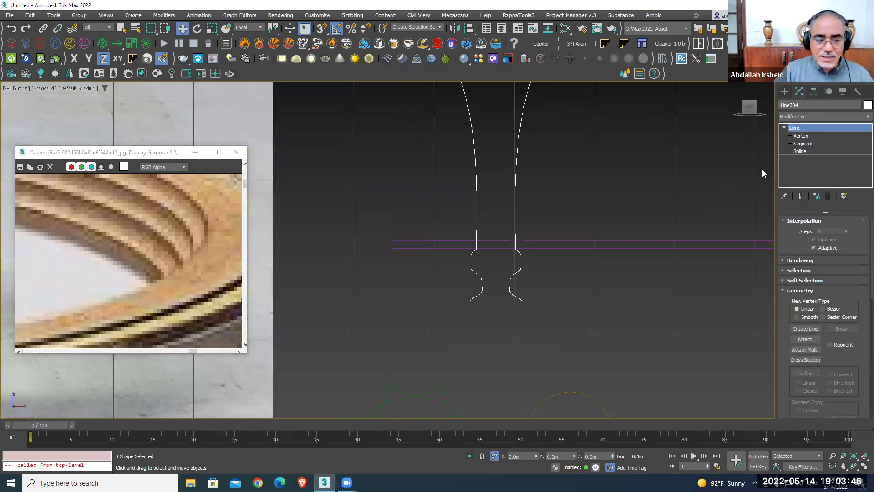
{"action": "left_click", "coordinate": [803, 143]}
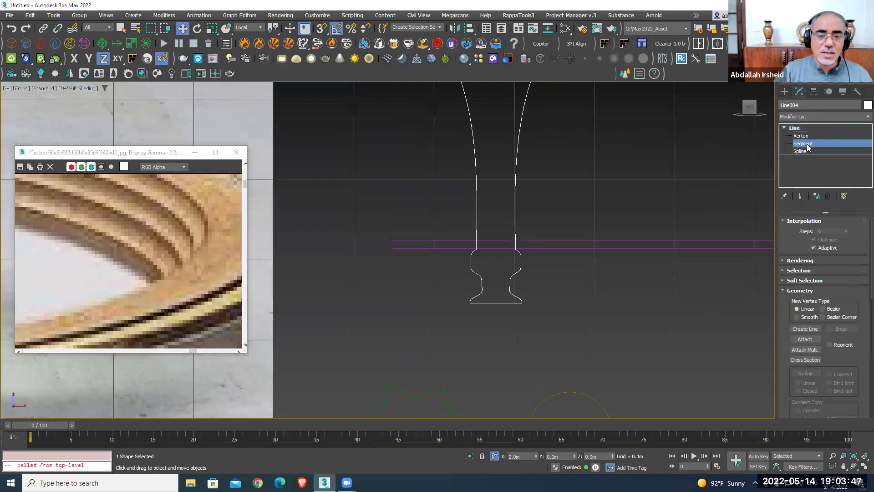
{"action": "mouse_move", "coordinate": [527, 251]}
{"action": "left_mouse_down"}
{"action": "mouse_move", "coordinate": [483, 305]}
{"action": "mouse_move", "coordinate": [481, 323]}
{"action": "left_mouse_up"}
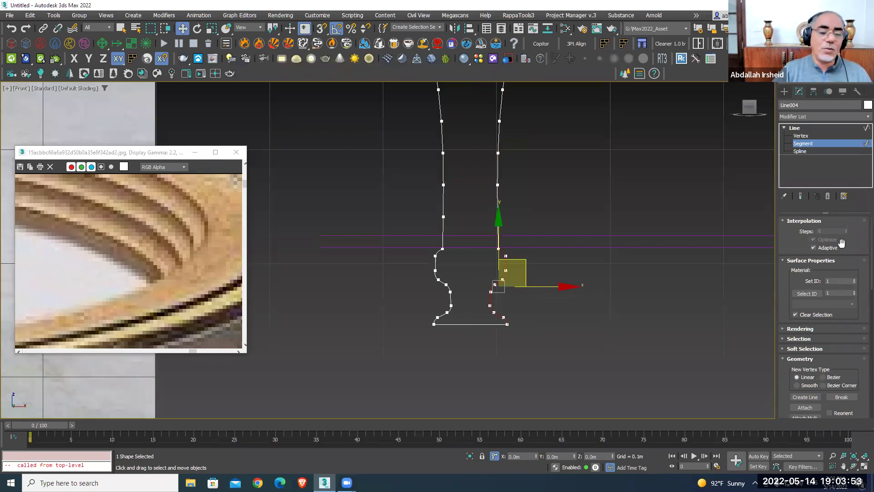
{"action": "scroll", "coordinate": [815, 318], "scroll_direction": "down", "scroll_amount": 3}
{"action": "scroll", "coordinate": [813, 326], "scroll_direction": "down", "scroll_amount": 3}
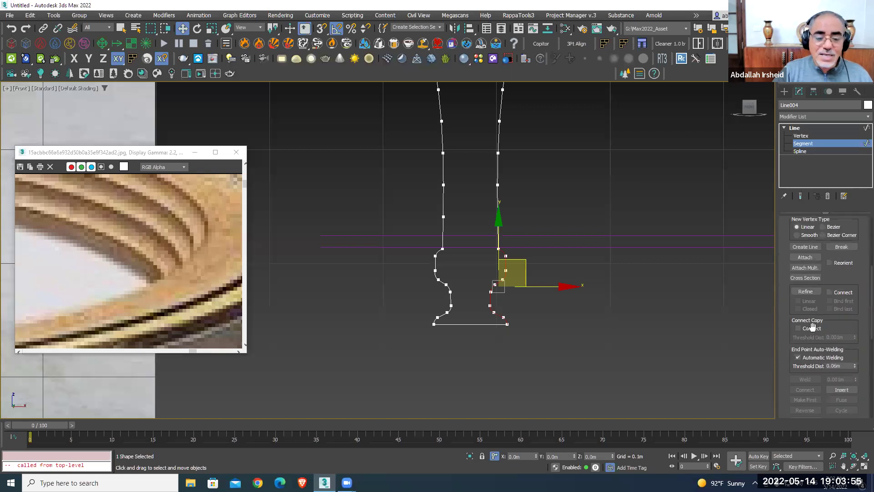
{"action": "scroll", "coordinate": [813, 326], "scroll_direction": "down", "scroll_amount": 3}
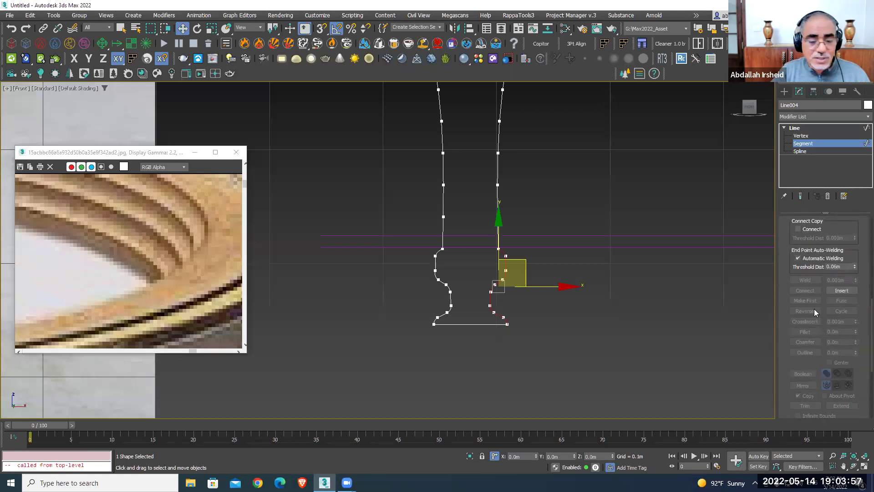
{"action": "scroll", "coordinate": [814, 315], "scroll_direction": "down", "scroll_amount": 3}
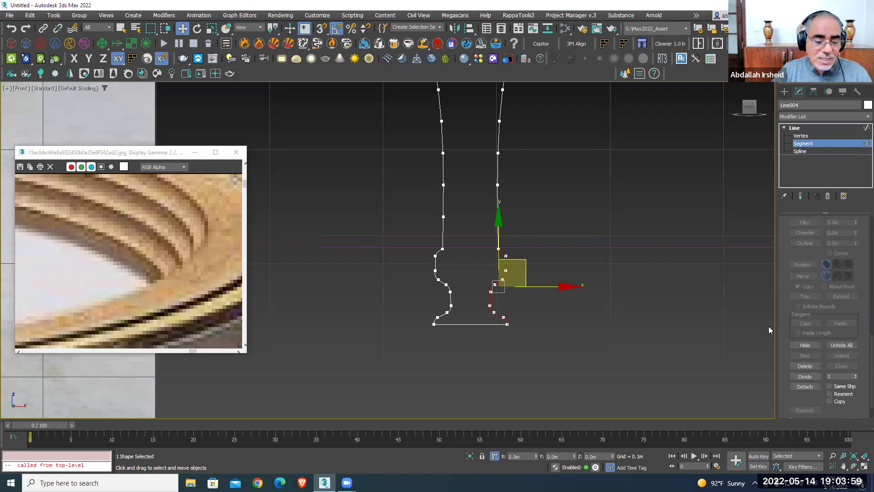
{"action": "left_click", "coordinate": [805, 386]}
Finish the detach, then move Shape001 right along the View-coordinate X axis
{"action": "key", "text": "Return"}
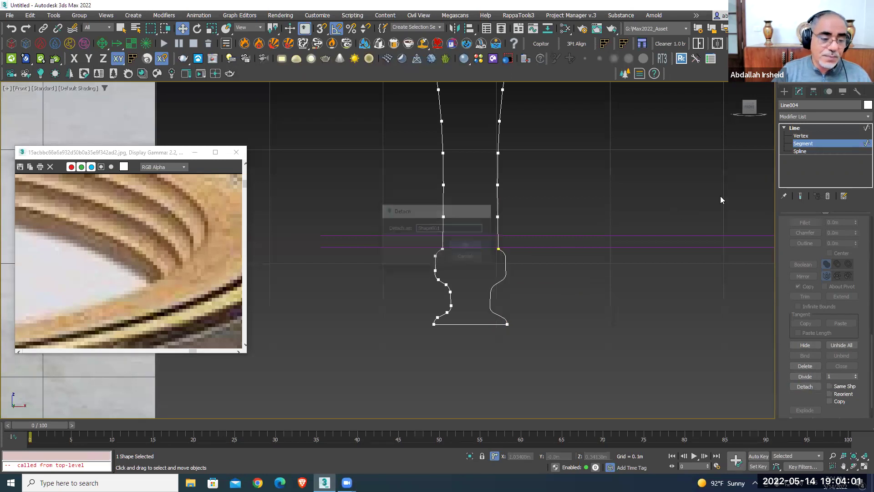
{"action": "key", "text": "2"}
{"action": "left_click", "coordinate": [618, 253]}
{"action": "left_click", "coordinate": [513, 276]}
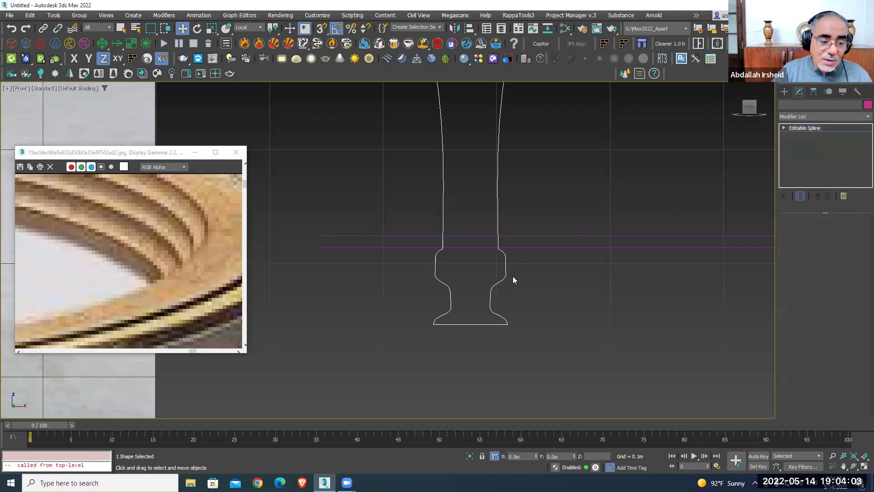
{"action": "left_click", "coordinate": [252, 29]}
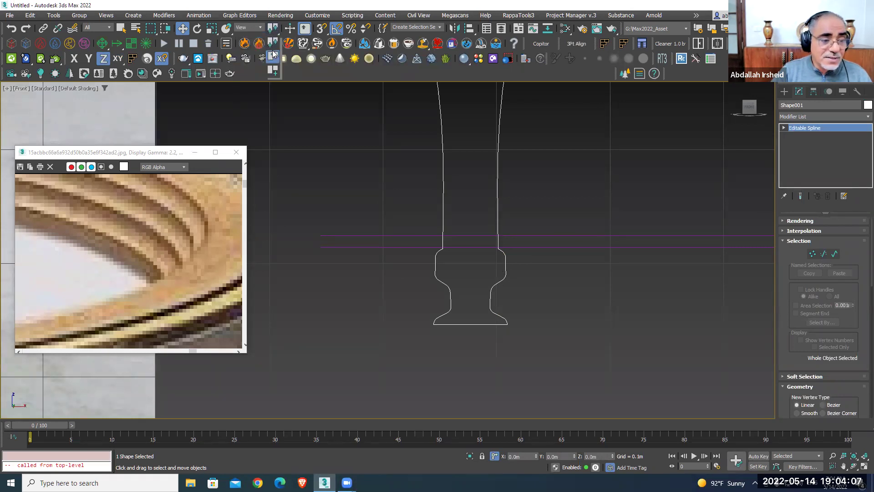
{"action": "left_click_drag", "start_coordinate": [543, 281], "coordinate": [641, 284]}
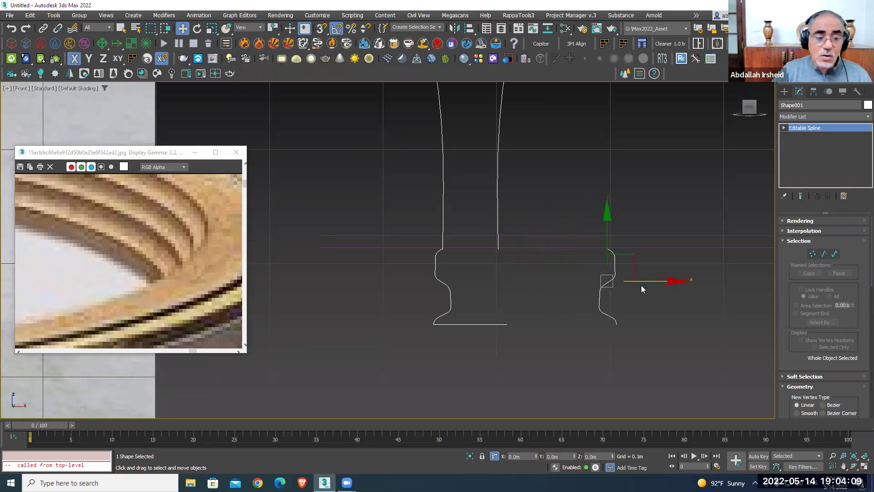
{"action": "scroll", "coordinate": [641, 285], "scroll_direction": "up", "scroll_amount": 2}
{"action": "middle_click_drag", "start_coordinate": [618, 221], "coordinate": [597, 241]}
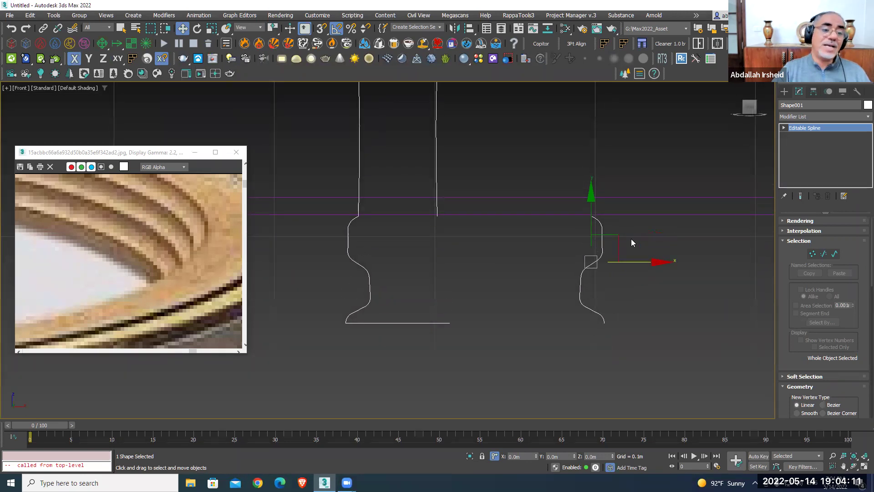
At Spline level, give Shape001's curve an outline thickness with the Outline spinner
{"action": "left_click", "coordinate": [861, 118]}
{"action": "left_click", "coordinate": [783, 128]}
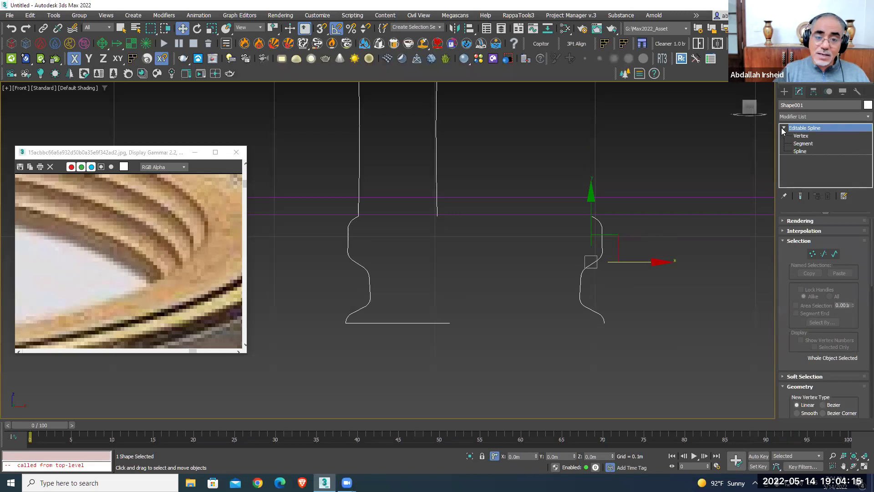
{"action": "left_click", "coordinate": [800, 151]}
{"action": "scroll", "coordinate": [815, 341], "scroll_direction": "down", "scroll_amount": 5}
{"action": "scroll", "coordinate": [821, 383], "scroll_direction": "down", "scroll_amount": 5}
{"action": "scroll", "coordinate": [810, 392], "scroll_direction": "down", "scroll_amount": 2}
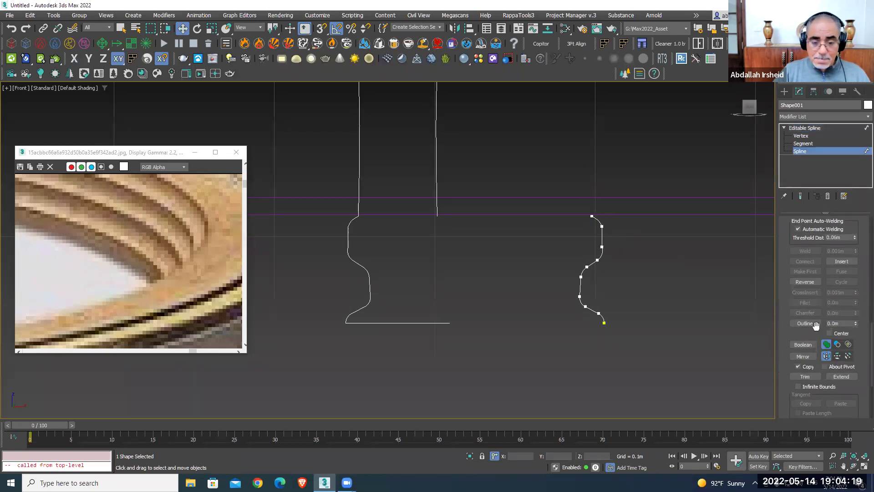
{"action": "left_click_drag", "start_coordinate": [602, 319], "coordinate": [603, 304]}
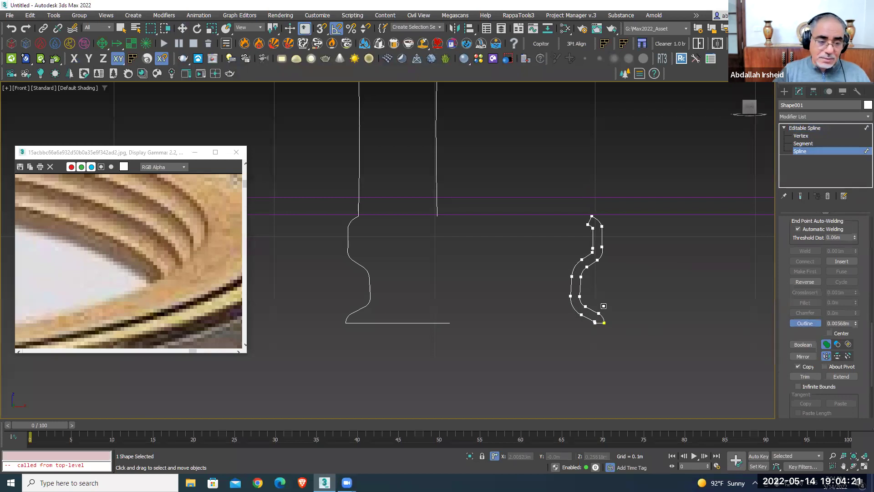
Weld the profile's two open end vertices together in Vertex mode
{"action": "left_click", "coordinate": [800, 136]}
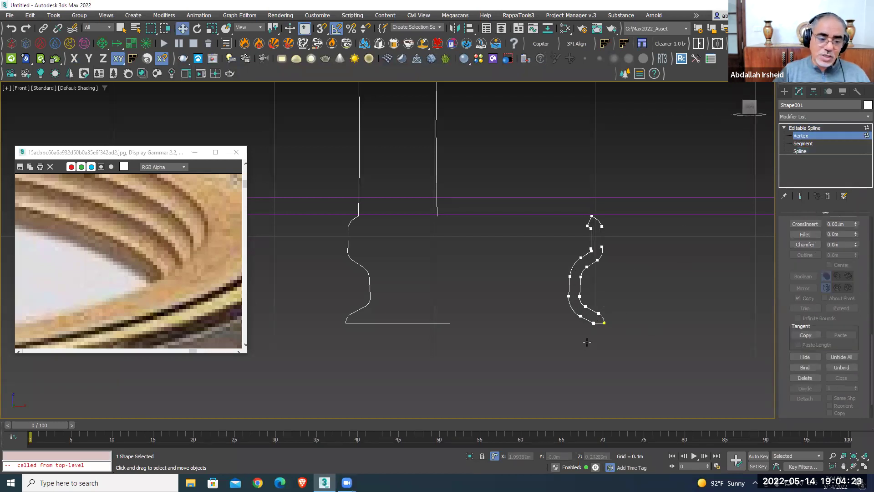
{"action": "scroll", "coordinate": [587, 342], "scroll_direction": "up", "scroll_amount": 4}
{"action": "right_click", "coordinate": [596, 296]}
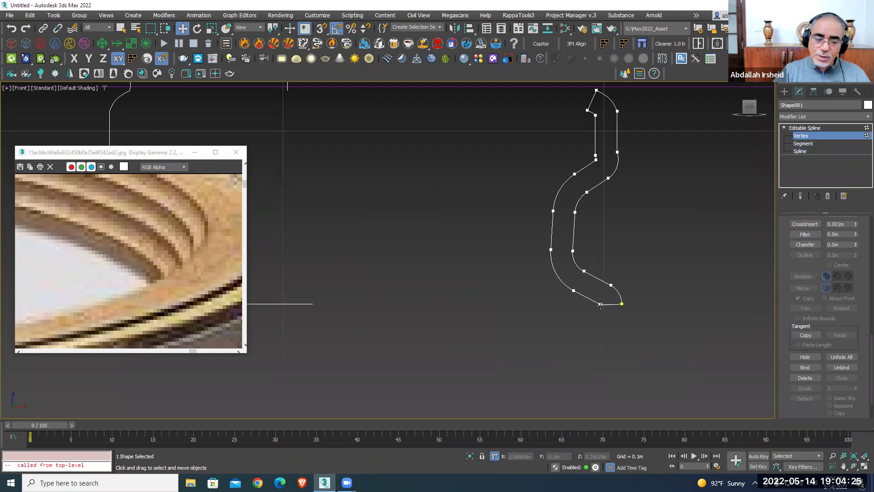
{"action": "left_click", "coordinate": [597, 314]}
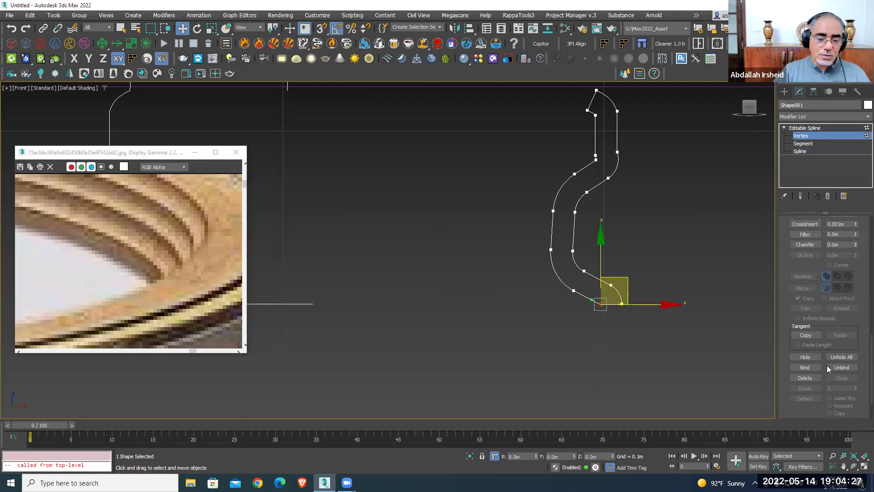
{"action": "scroll", "coordinate": [828, 261], "scroll_direction": "up", "scroll_amount": 3}
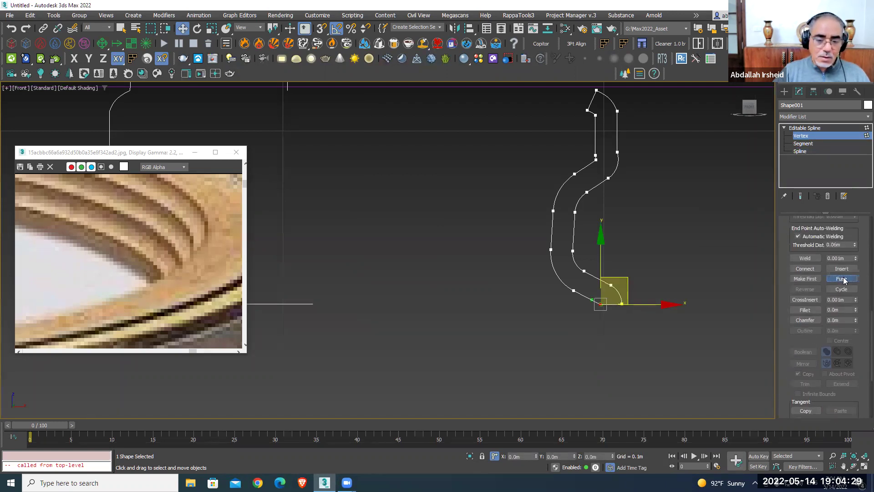
{"action": "left_click", "coordinate": [810, 259]}
Move the bottom-left vertex left along X and make it a corner vertex
{"action": "left_click", "coordinate": [612, 303]}
{"action": "left_click_drag", "start_coordinate": [628, 304], "coordinate": [576, 305]}
{"action": "scroll", "coordinate": [576, 305], "scroll_direction": "up", "scroll_amount": 4}
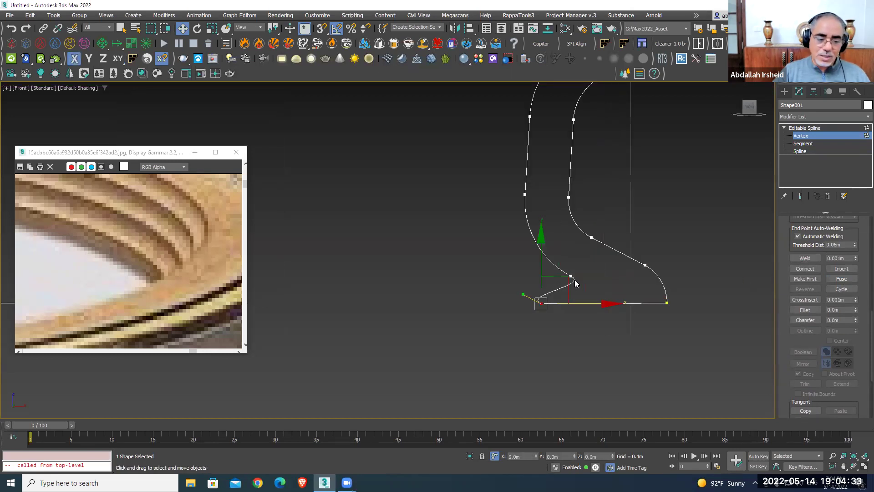
{"action": "left_click", "coordinate": [565, 298]}
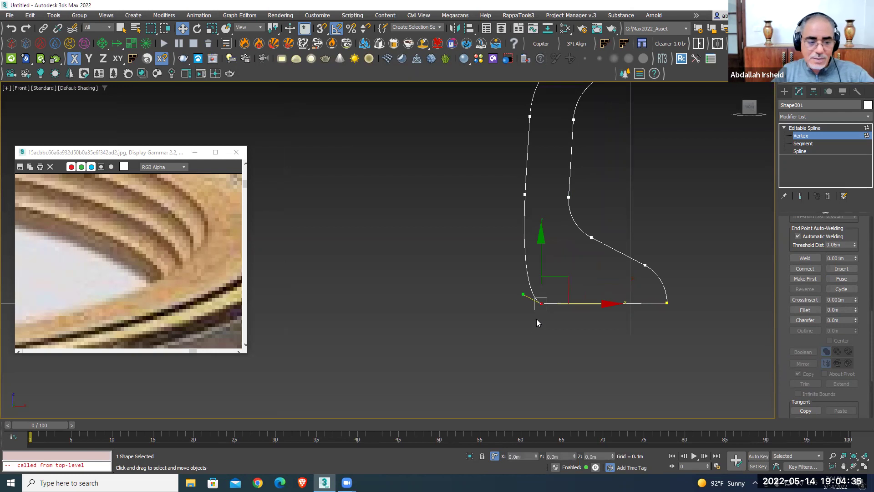
{"action": "right_click", "coordinate": [540, 293]}
{"action": "left_click", "coordinate": [507, 236]}
{"action": "left_click_drag", "start_coordinate": [585, 303], "coordinate": [574, 305]}
{"action": "scroll", "coordinate": [562, 205], "scroll_direction": "down", "scroll_amount": 2}
{"action": "scroll", "coordinate": [564, 201], "scroll_direction": "down", "scroll_amount": 2}
{"action": "scroll", "coordinate": [586, 165], "scroll_direction": "up", "scroll_amount": 1}
{"action": "scroll", "coordinate": [587, 165], "scroll_direction": "up", "scroll_amount": 2}
Move the upper-left vertex left and snap it level with the top vertex
{"action": "left_click", "coordinate": [557, 175]}
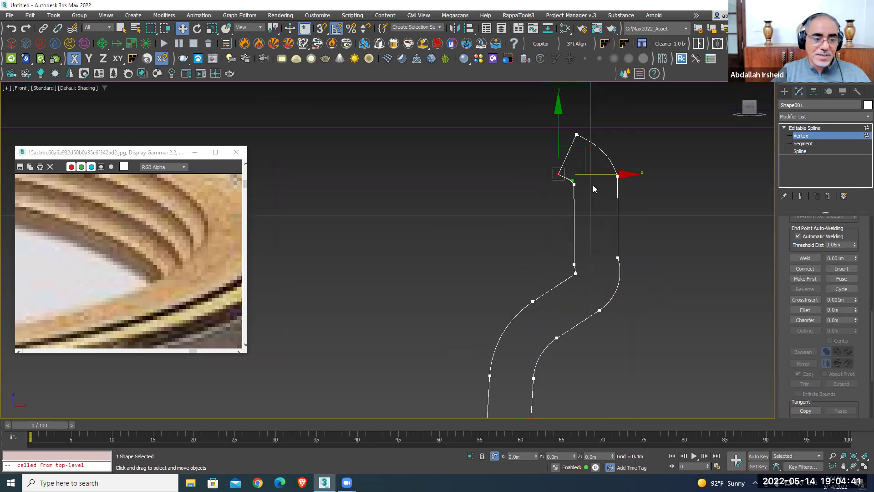
{"action": "left_click_drag", "start_coordinate": [605, 174], "coordinate": [560, 176]}
{"action": "middle_click_drag", "start_coordinate": [559, 186], "coordinate": [564, 205]}
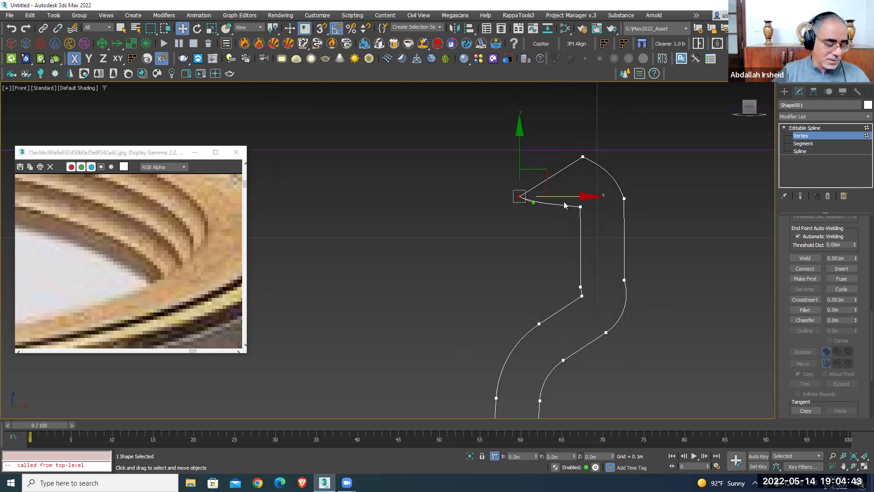
{"action": "key", "text": "s"}
{"action": "left_click_drag", "start_coordinate": [519, 182], "coordinate": [585, 157]}
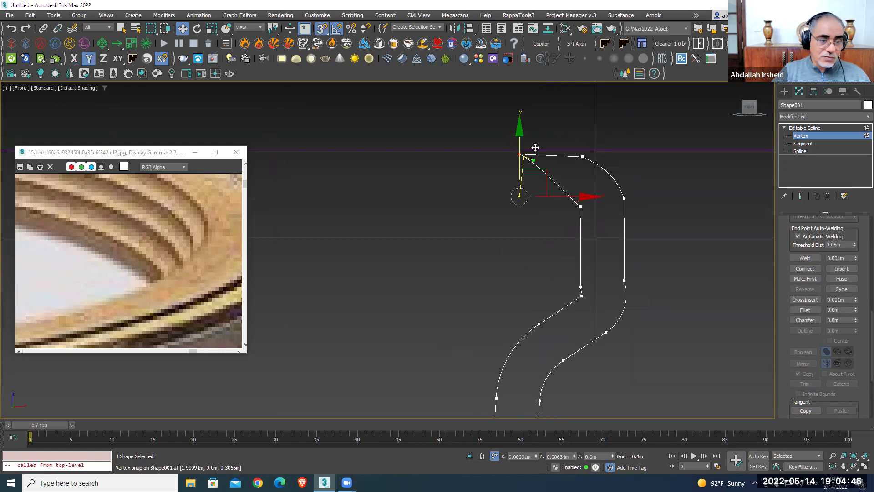
Delete the curved left-side vertices to straighten the profile's side
{"action": "left_click", "coordinate": [580, 206]}
{"action": "key", "text": "Delete"}
{"action": "middle_click_drag", "start_coordinate": [515, 354], "coordinate": [540, 249]}
{"action": "left_click_drag", "start_coordinate": [545, 262], "coordinate": [492, 350]}
{"action": "key", "text": "Delete"}
{"action": "middle_click_drag", "start_coordinate": [493, 349], "coordinate": [574, 248]}
{"action": "scroll", "coordinate": [552, 283], "scroll_direction": "down", "scroll_amount": 2}
Line the top-left vertex up above the bottom one on X and make it a corner
{"action": "left_click", "coordinate": [561, 203]}
{"action": "key", "text": "F5"}
{"action": "left_click_drag", "start_coordinate": [560, 202], "coordinate": [550, 356]}
{"action": "scroll", "coordinate": [549, 246], "scroll_direction": "up", "scroll_amount": 2}
{"action": "right_click", "coordinate": [554, 166]}
{"action": "left_click", "coordinate": [536, 115]}
{"action": "scroll", "coordinate": [556, 175], "scroll_direction": "down", "scroll_amount": 1}
{"action": "left_click", "coordinate": [801, 136]}
Move the collar profile onto the table reference, up toward the finial
{"action": "scroll", "coordinate": [632, 267], "scroll_direction": "down", "scroll_amount": 3}
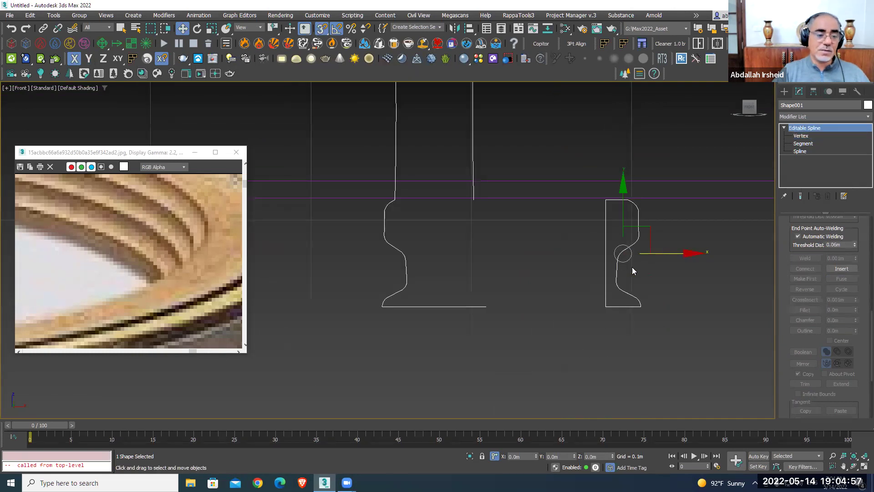
{"action": "scroll", "coordinate": [595, 264], "scroll_direction": "down", "scroll_amount": 3}
{"action": "scroll", "coordinate": [595, 265], "scroll_direction": "down", "scroll_amount": 2}
{"action": "scroll", "coordinate": [577, 273], "scroll_direction": "down", "scroll_amount": 2}
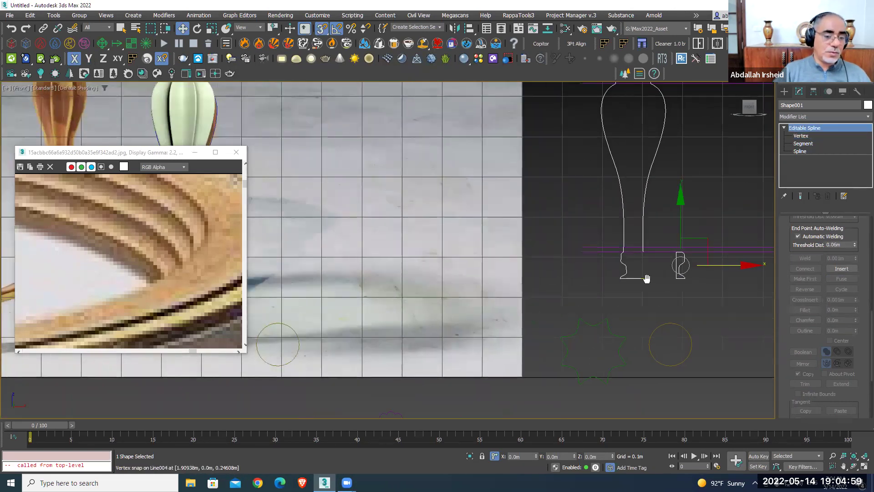
{"action": "scroll", "coordinate": [646, 279], "scroll_direction": "down", "scroll_amount": 2}
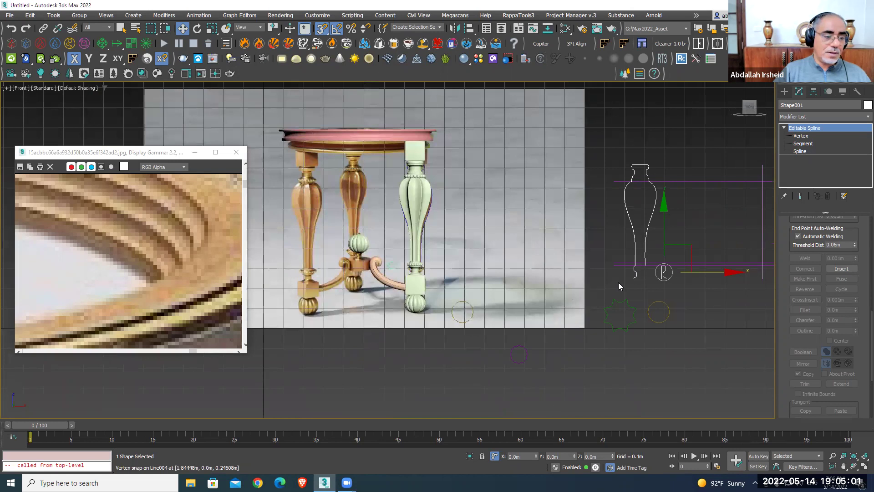
{"action": "left_click_drag", "start_coordinate": [676, 258], "coordinate": [373, 254]}
{"action": "scroll", "coordinate": [373, 254], "scroll_direction": "up", "scroll_amount": 3}
{"action": "key", "text": "F8"}
{"action": "left_click_drag", "start_coordinate": [350, 281], "coordinate": [434, 224]}
{"action": "scroll", "coordinate": [386, 250], "scroll_direction": "up", "scroll_amount": 6}
Uniformly scale the profile down and slide it right to sit under the finial
{"action": "left_click", "coordinate": [210, 29]}
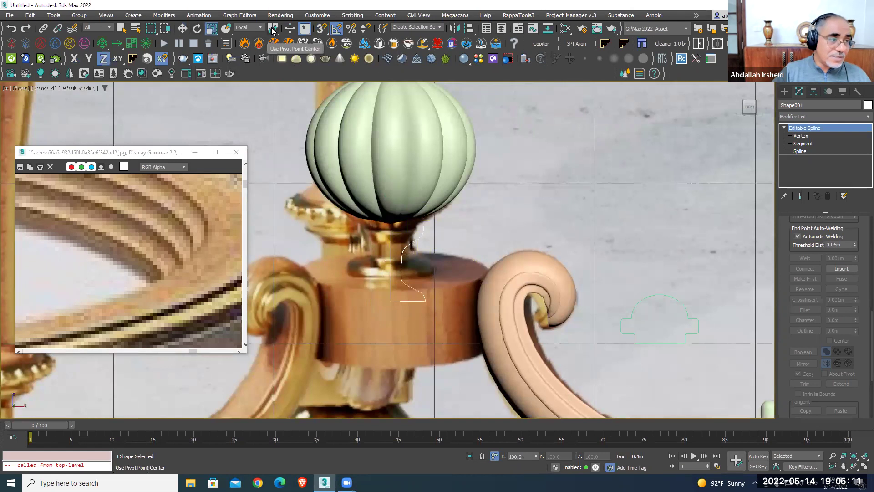
{"action": "left_click_drag", "start_coordinate": [425, 238], "coordinate": [461, 248]}
{"action": "right_click", "coordinate": [432, 241]}
{"action": "left_click", "coordinate": [441, 248]}
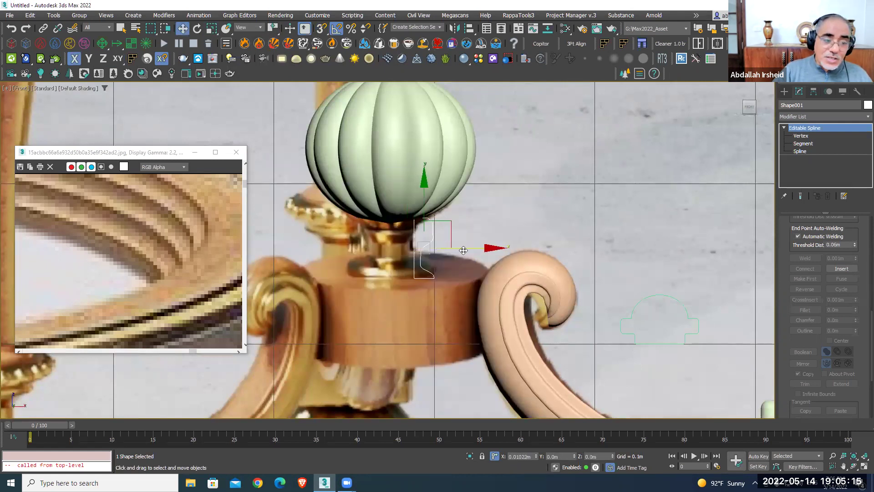
{"action": "middle_click_drag", "start_coordinate": [463, 247], "coordinate": [483, 247]}
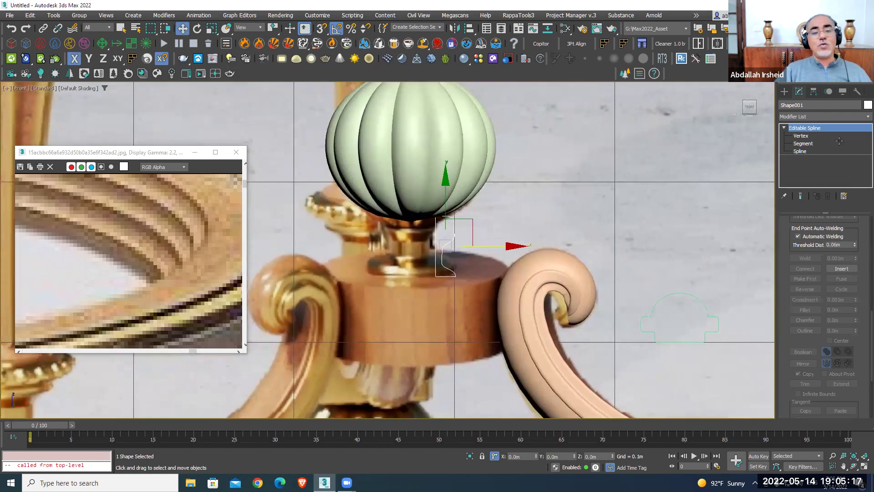
Apply a Lathe modifier to Shape001
{"action": "left_click", "coordinate": [863, 117]}
{"action": "key", "text": "l"}
{"action": "key", "text": "a"}
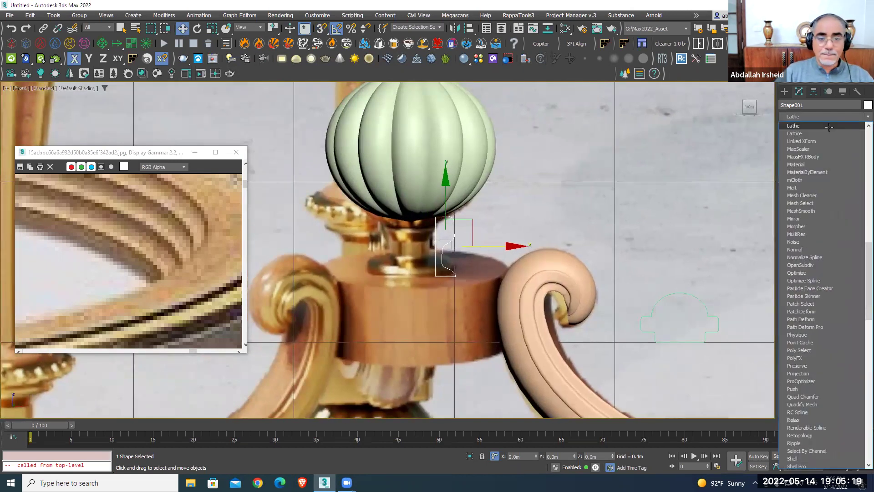
{"action": "key", "text": "Return"}
{"action": "left_click", "coordinate": [523, 239]}
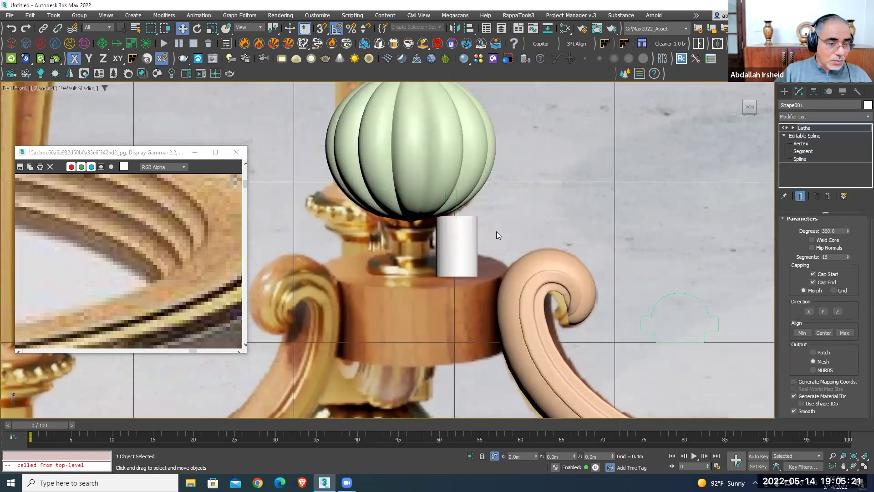
Move the Lathe Axis sub-object along X to shape the turned collar
{"action": "left_click", "coordinate": [793, 128]}
{"action": "left_click", "coordinate": [805, 136]}
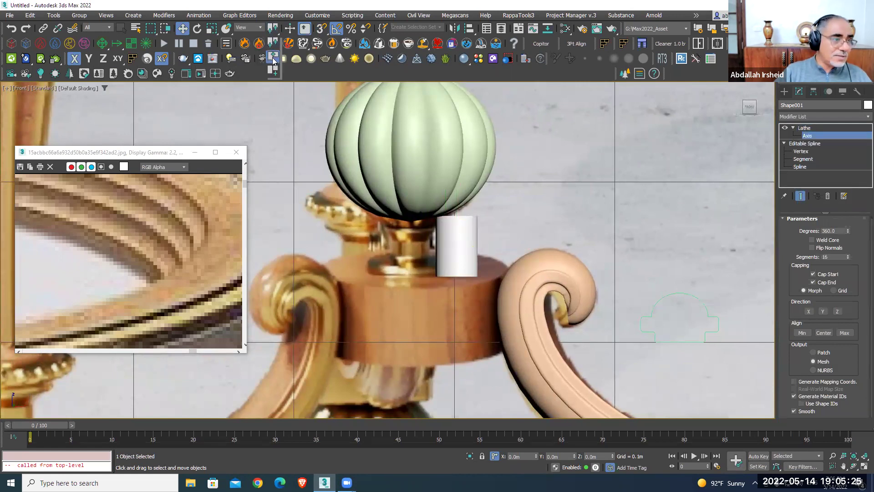
{"action": "scroll", "coordinate": [459, 242], "scroll_direction": "down", "scroll_amount": 5}
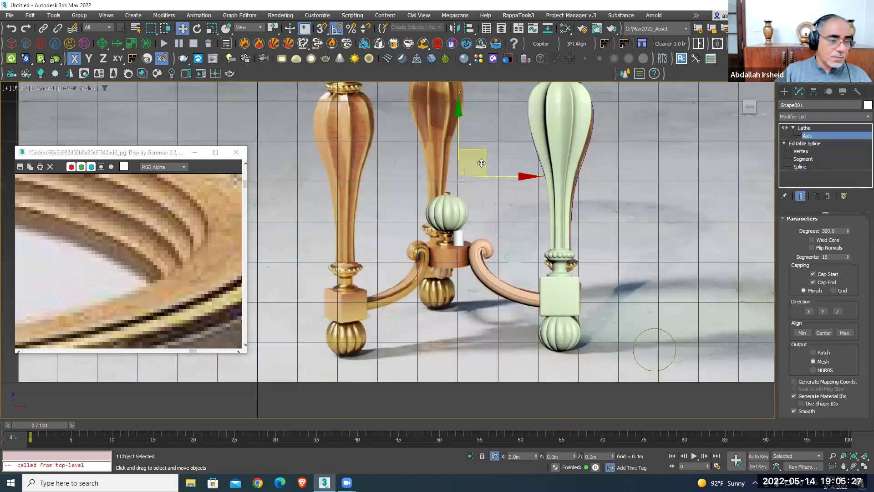
{"action": "left_click_drag", "start_coordinate": [460, 139], "coordinate": [459, 202]}
{"action": "scroll", "coordinate": [471, 240], "scroll_direction": "up", "scroll_amount": 3}
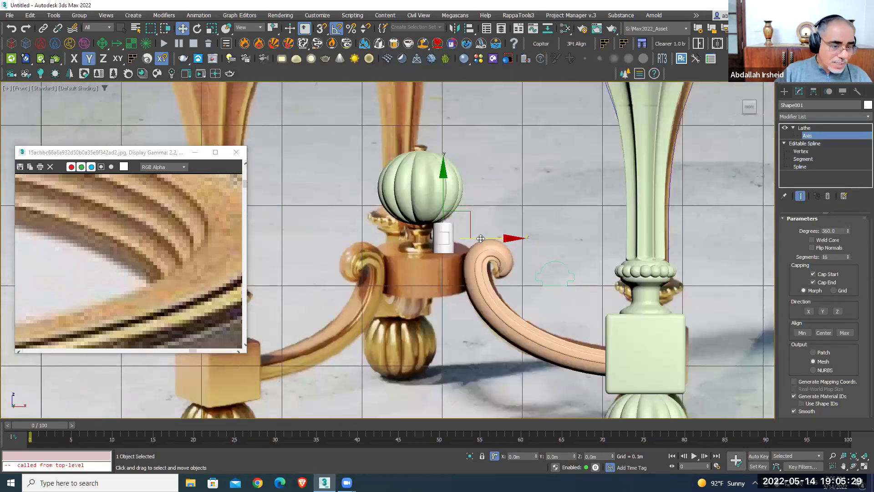
{"action": "left_click_drag", "start_coordinate": [470, 240], "coordinate": [459, 242]}
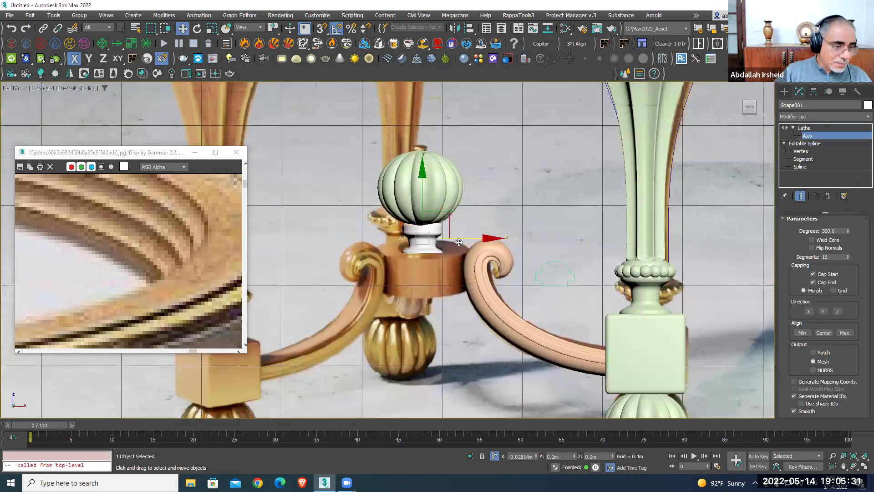
{"action": "scroll", "coordinate": [442, 241], "scroll_direction": "up", "scroll_amount": 2}
{"action": "left_click_drag", "start_coordinate": [442, 235], "coordinate": [445, 236]}
{"action": "left_click", "coordinate": [804, 127]}
{"action": "scroll", "coordinate": [492, 242], "scroll_direction": "down", "scroll_amount": 2}
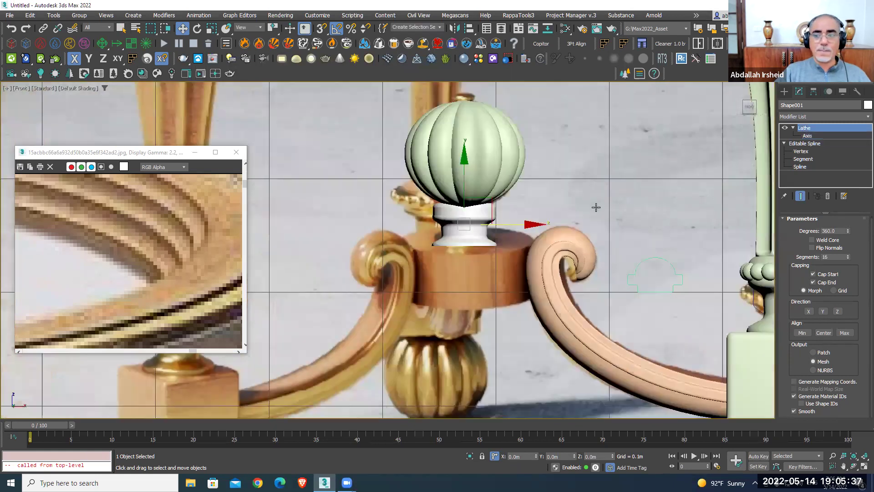
{"action": "scroll", "coordinate": [492, 242], "scroll_direction": "down", "scroll_amount": 3}
{"action": "scroll", "coordinate": [492, 242], "scroll_direction": "down", "scroll_amount": 2}
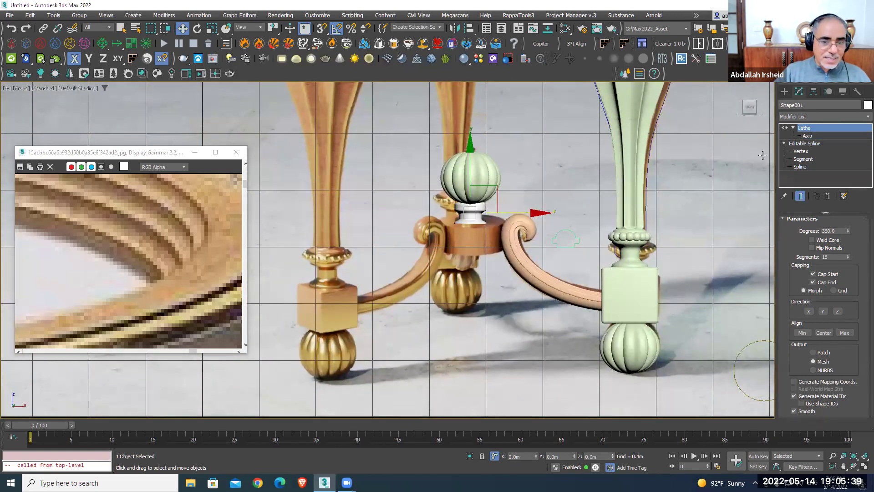
{"action": "left_click", "coordinate": [784, 91]}
Draw a circle shape around the central hub and rotate it 90° about X to lie flat
{"action": "left_click", "coordinate": [801, 119]}
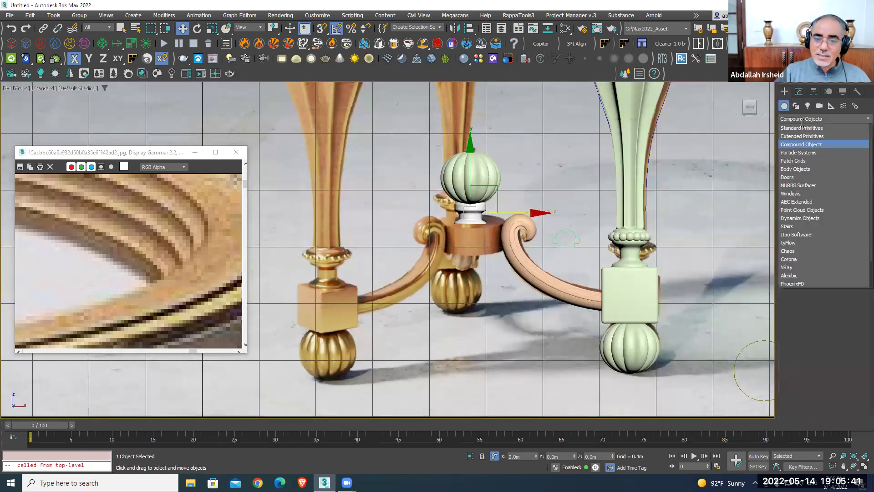
{"action": "left_click", "coordinate": [799, 129]}
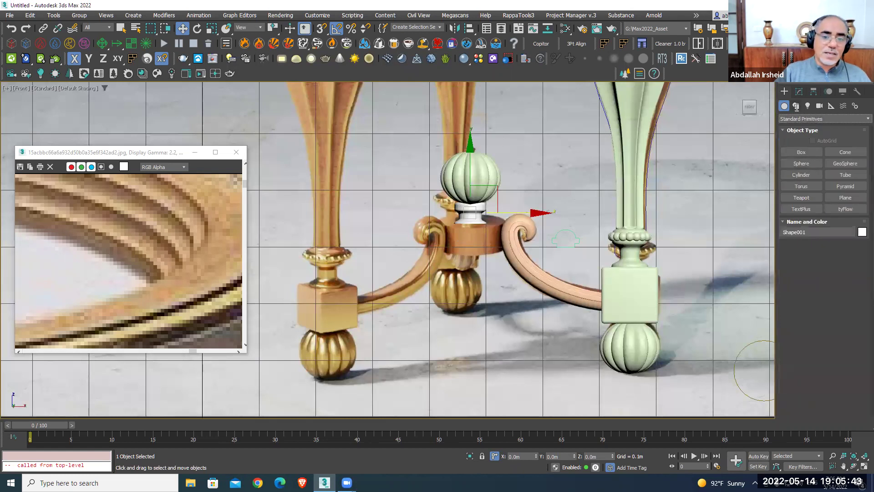
{"action": "left_click", "coordinate": [796, 106]}
{"action": "left_click", "coordinate": [801, 175]}
{"action": "scroll", "coordinate": [444, 221], "scroll_direction": "up", "scroll_amount": 3}
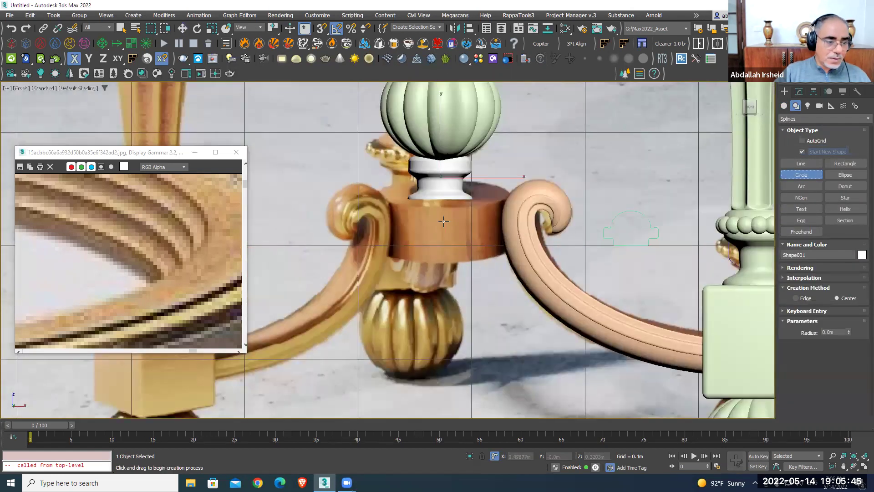
{"action": "left_click_drag", "start_coordinate": [443, 221], "coordinate": [513, 243]}
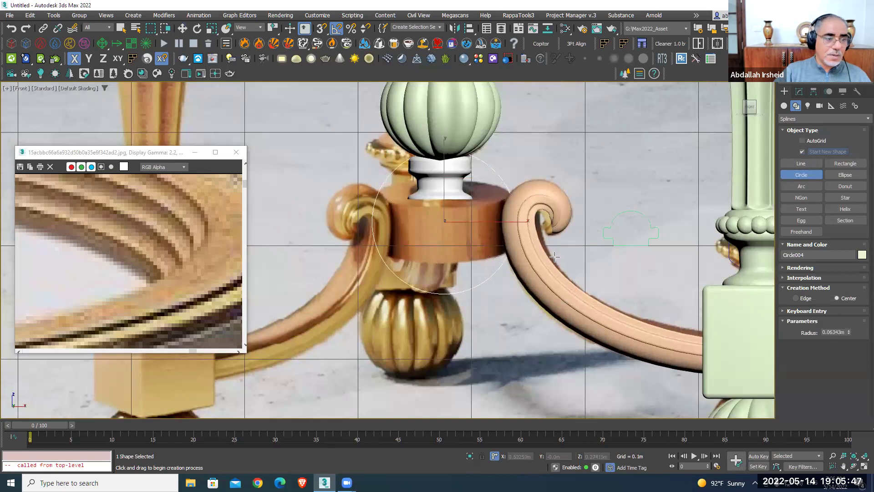
{"action": "left_click", "coordinate": [198, 28]}
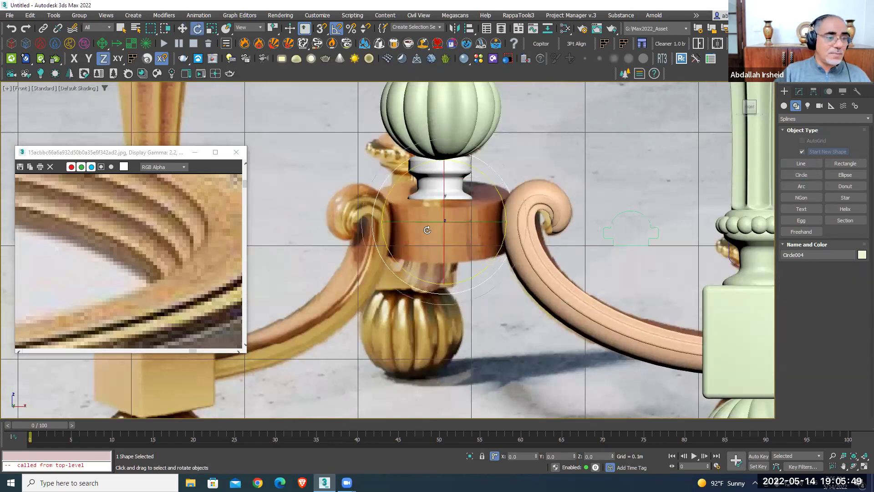
{"action": "left_click_drag", "start_coordinate": [448, 235], "coordinate": [465, 195]}
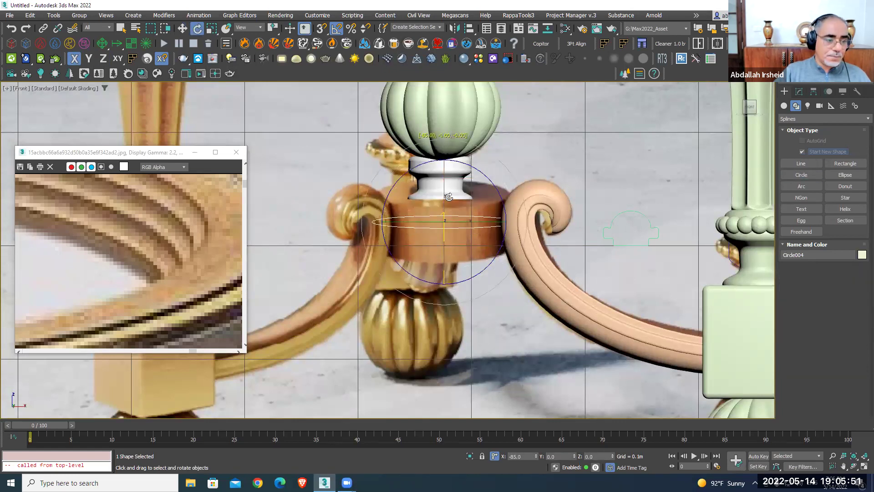
Extrude Circle004 into a thin 0.065m disc and lower it beneath the finial
{"action": "type", "text": "x"}
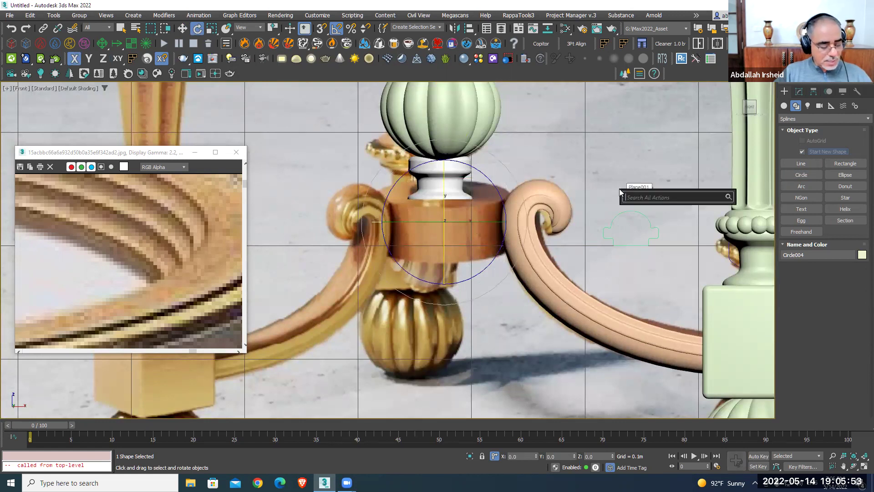
{"action": "type", "text": "extr"}
{"action": "key", "text": "Return"}
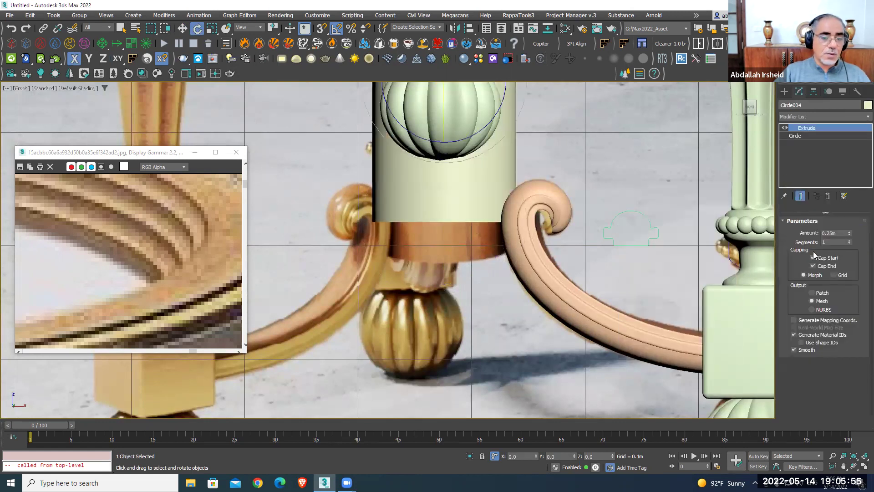
{"action": "left_click_drag", "start_coordinate": [849, 234], "coordinate": [849, 264]}
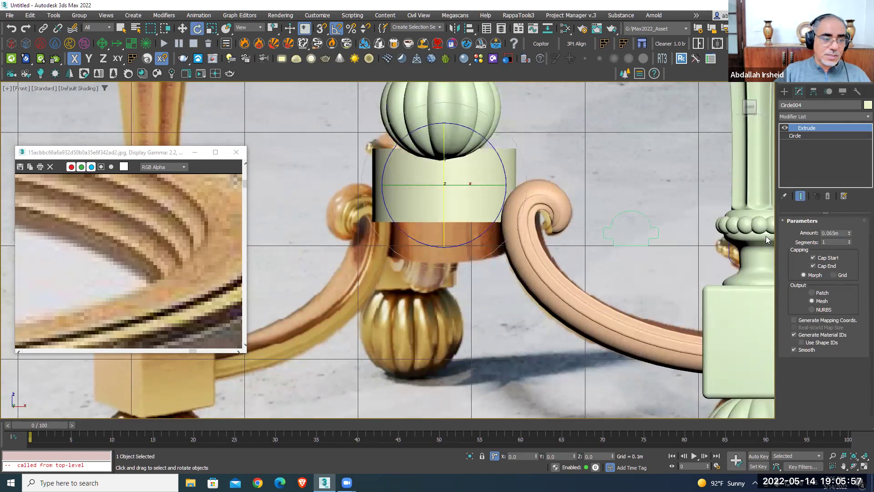
{"action": "right_click", "coordinate": [458, 168]}
{"action": "left_click", "coordinate": [514, 188]}
{"action": "left_click_drag", "start_coordinate": [443, 152], "coordinate": [441, 195]}
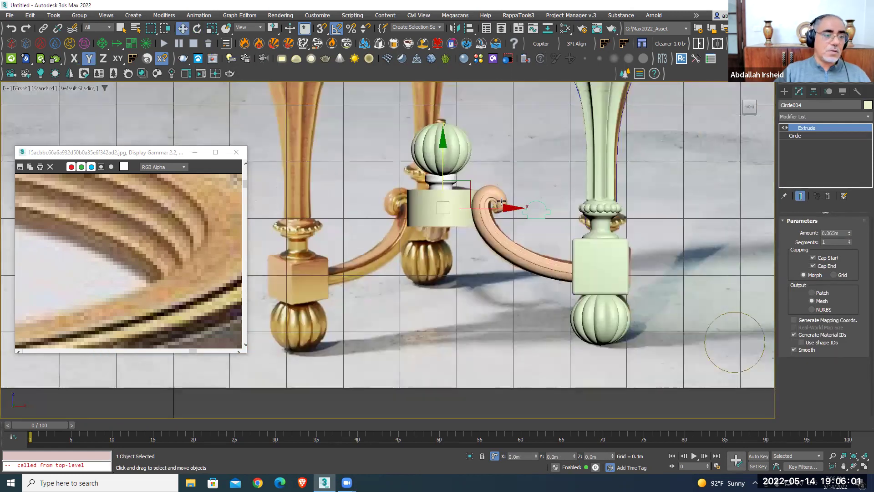
Centre-align the disc to the scroll arm loft, then the lathed spool to the disc
{"action": "scroll", "coordinate": [437, 223], "scroll_direction": "down", "scroll_amount": 4}
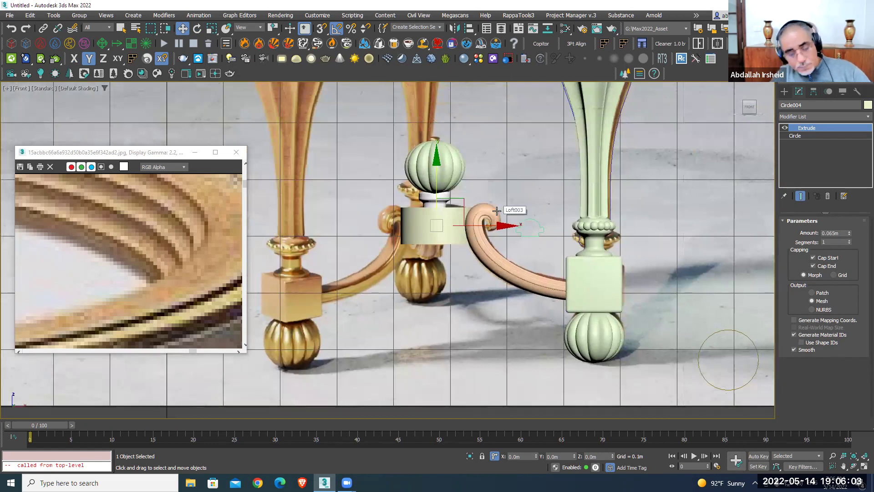
{"action": "key", "text": "p"}
{"action": "middle_click_drag", "start_coordinate": [483, 216], "coordinate": [429, 240], "text": "alt"}
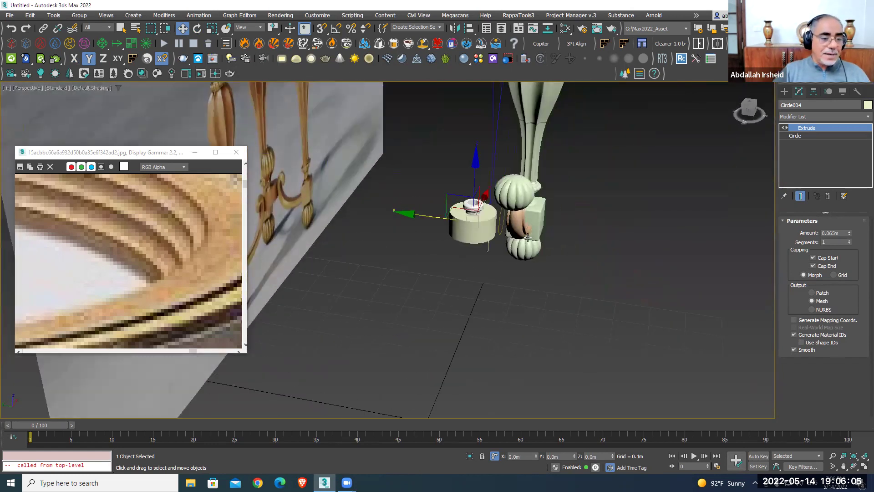
{"action": "left_click", "coordinate": [470, 28]}
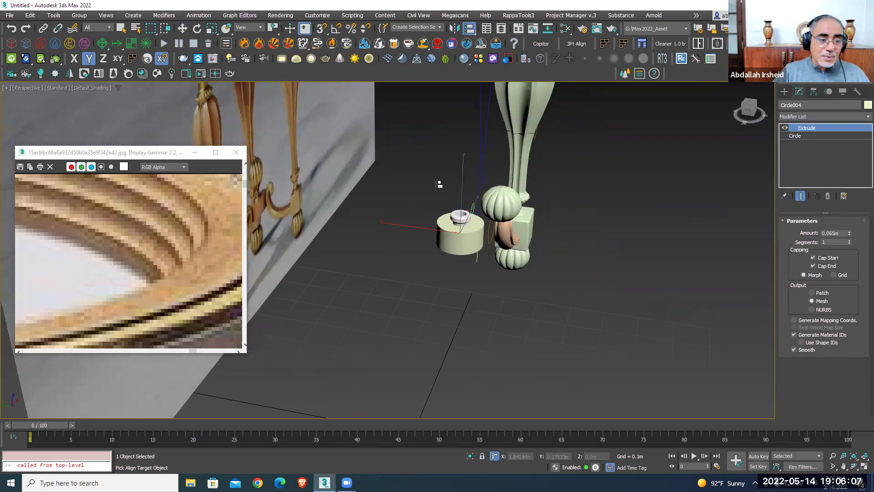
{"action": "left_click", "coordinate": [502, 234]}
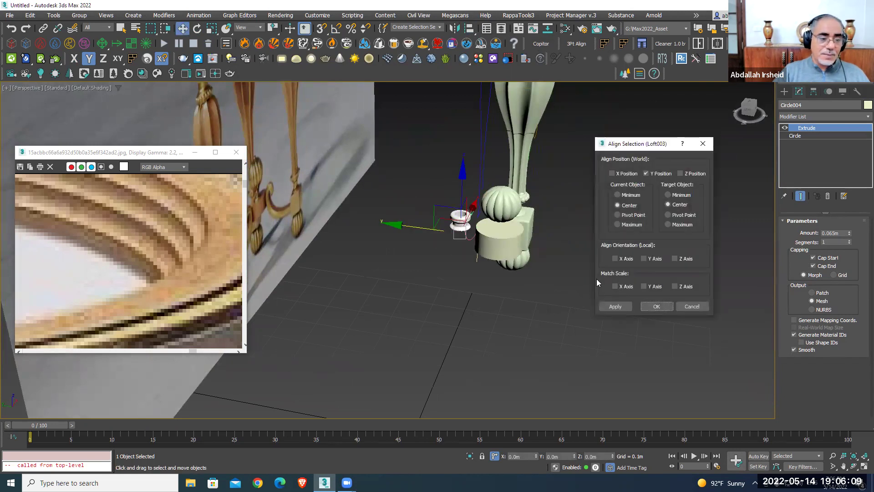
{"action": "left_click", "coordinate": [648, 306]}
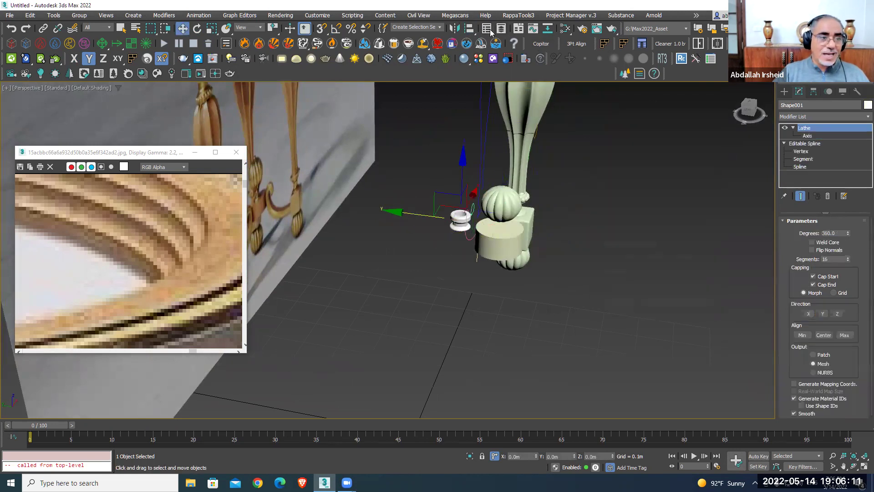
{"action": "left_click", "coordinate": [469, 30]}
{"action": "left_click", "coordinate": [499, 235]}
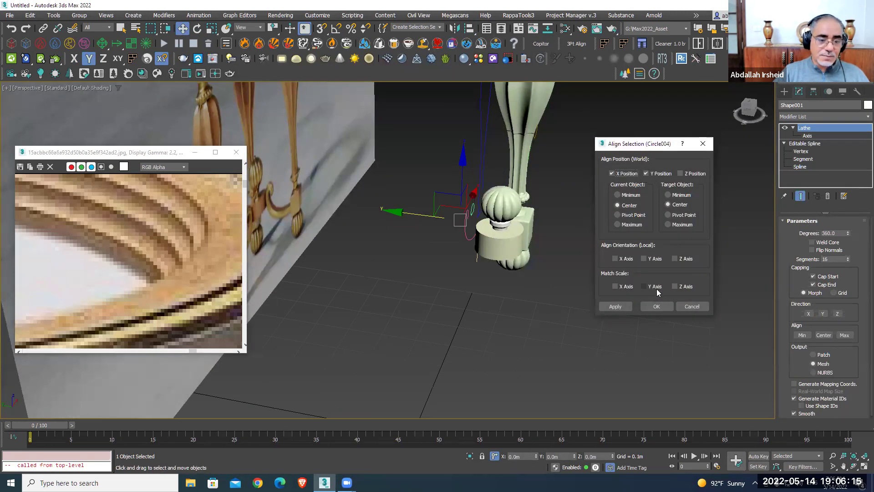
{"action": "left_click", "coordinate": [656, 306]}
{"action": "scroll", "coordinate": [545, 175], "scroll_direction": "up", "scroll_amount": 6}
Align the finial Object001 to the Circle004 hub disc
{"action": "left_click", "coordinate": [545, 175]}
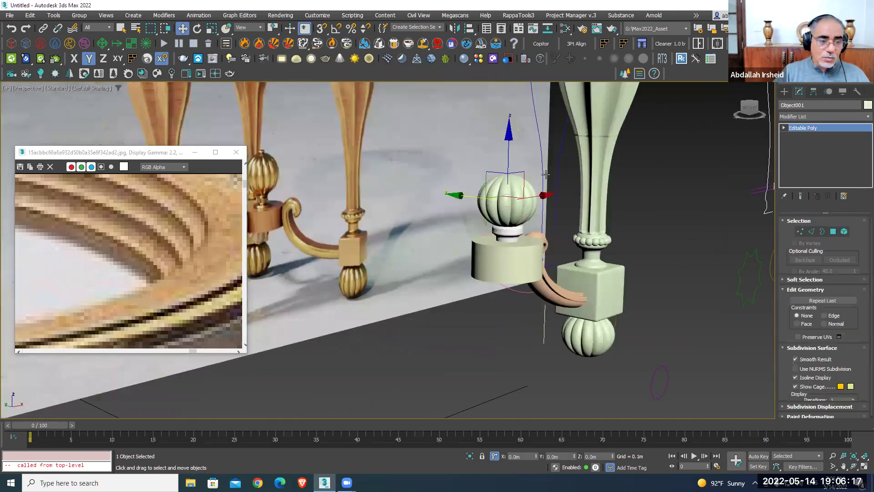
{"action": "left_click", "coordinate": [469, 30]}
{"action": "left_click", "coordinate": [514, 254]}
{"action": "left_click", "coordinate": [657, 306]}
Attach the scroll arm to the fluted leg Loft002 as one object
{"action": "mouse_move", "coordinate": [657, 306]}
{"action": "middle_mouse_down", "text": "alt"}
{"action": "mouse_move", "coordinate": [592, 296]}
{"action": "mouse_move", "coordinate": [510, 252]}
{"action": "middle_mouse_up", "text": "alt"}
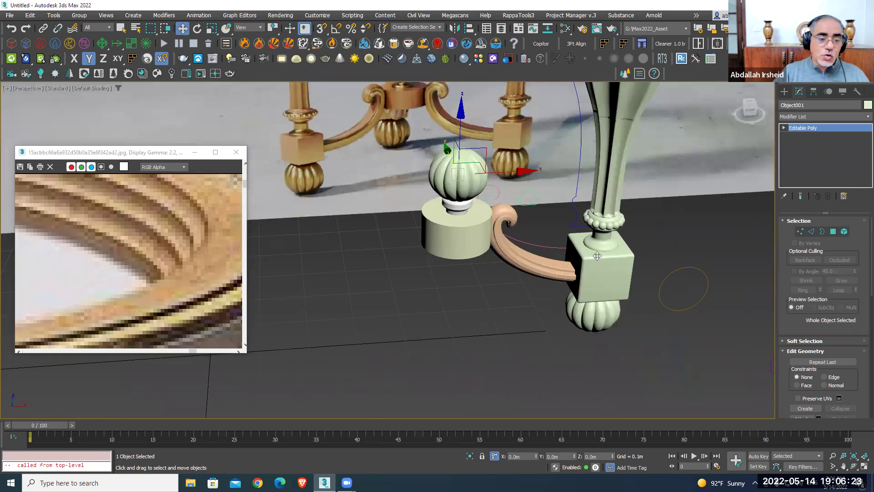
{"action": "left_click", "coordinate": [597, 256]}
{"action": "right_click", "coordinate": [594, 249]}
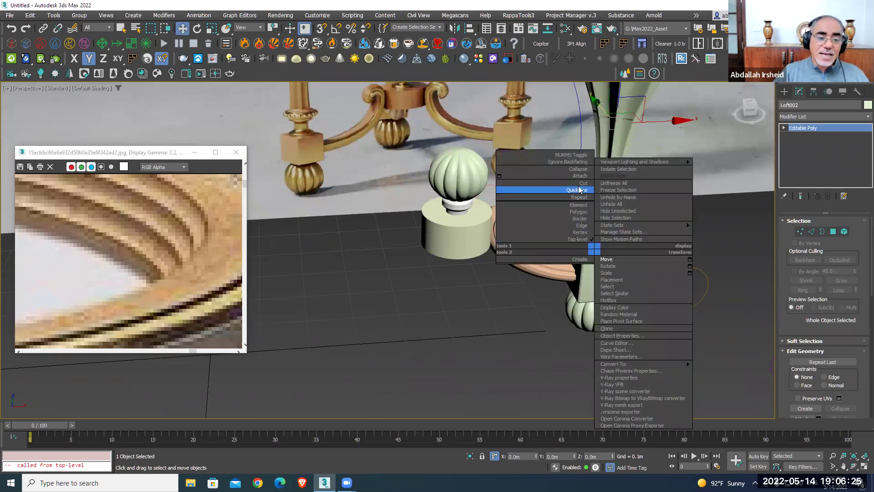
{"action": "left_click", "coordinate": [580, 176]}
{"action": "left_click", "coordinate": [549, 266]}
{"action": "mouse_move", "coordinate": [587, 267]}
{"action": "middle_mouse_down"}
{"action": "mouse_move", "coordinate": [557, 280]}
{"action": "mouse_move", "coordinate": [523, 269]}
{"action": "middle_mouse_up"}
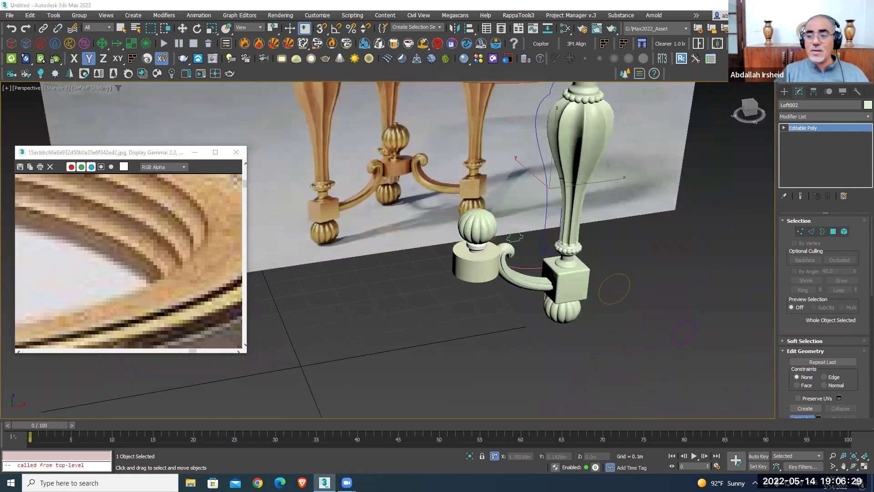
{"action": "scroll", "coordinate": [655, 271], "scroll_direction": "down", "scroll_amount": 3}
Reselect Loft002 and isolate it with Alt+Q to inspect its polygon mesh
{"action": "key", "text": "w"}
{"action": "left_click", "coordinate": [690, 292]}
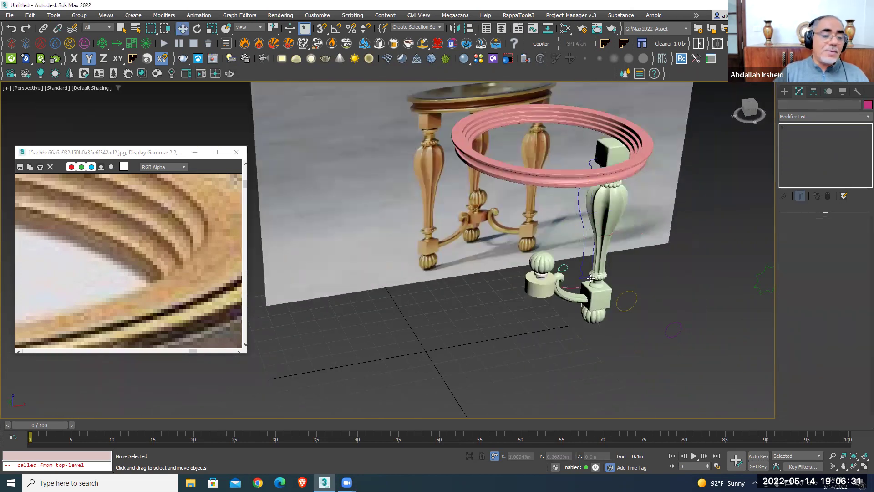
{"action": "scroll", "coordinate": [601, 272], "scroll_direction": "up", "scroll_amount": 3}
{"action": "left_click", "coordinate": [601, 272]}
{"action": "middle_click_drag", "start_coordinate": [601, 272], "coordinate": [586, 271], "text": "alt"}
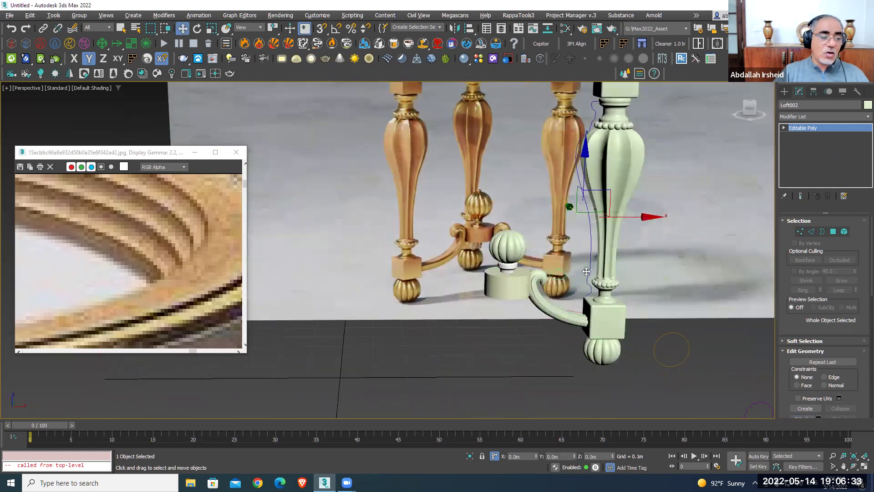
{"action": "scroll", "coordinate": [440, 157], "scroll_direction": "down", "scroll_amount": 3}
{"action": "scroll", "coordinate": [438, 222], "scroll_direction": "up", "scroll_amount": 4}
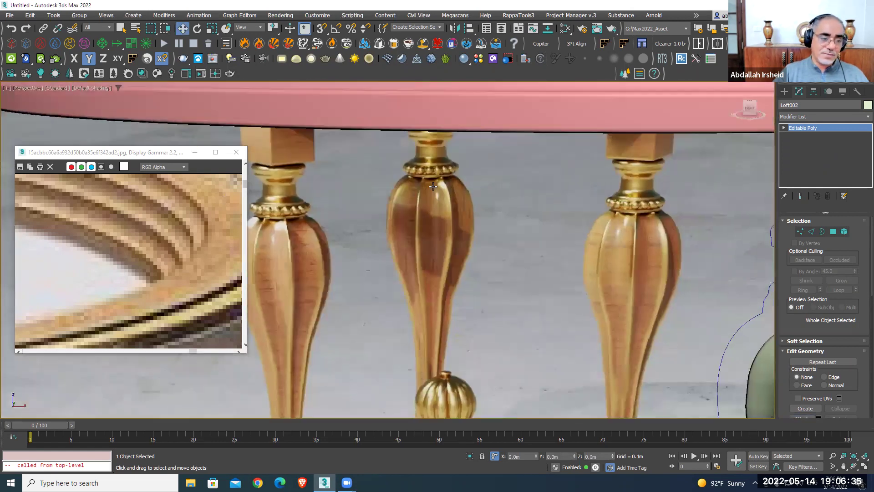
{"action": "scroll", "coordinate": [438, 222], "scroll_direction": "down", "scroll_amount": 2}
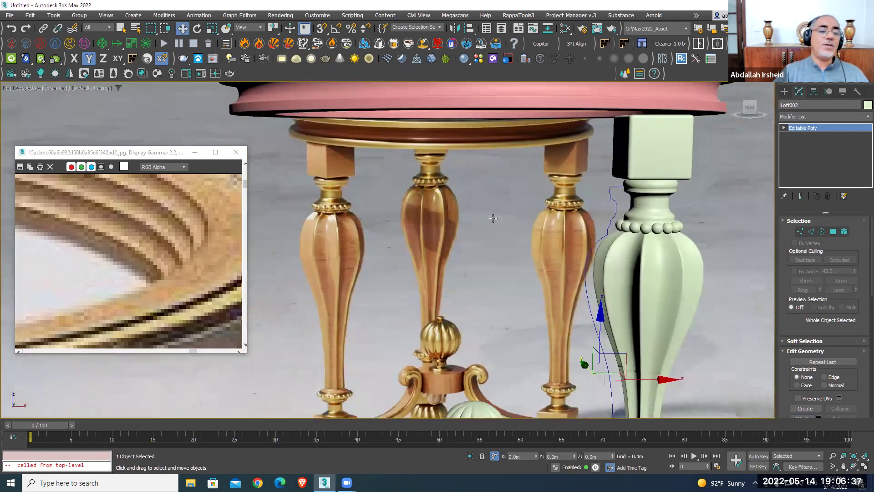
{"action": "scroll", "coordinate": [630, 248], "scroll_direction": "up", "scroll_amount": 2}
{"action": "key", "text": "alt+q"}
{"action": "mouse_move", "coordinate": [596, 260]}
{"action": "middle_mouse_down", "text": "alt"}
{"action": "mouse_move", "coordinate": [527, 261]}
{"action": "mouse_move", "coordinate": [617, 271]}
{"action": "middle_mouse_up", "text": "alt"}
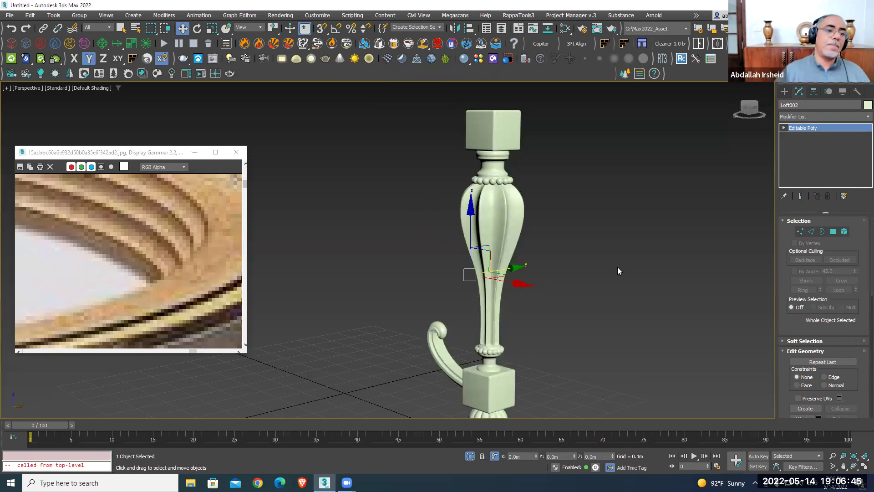
{"action": "mouse_move", "coordinate": [558, 307]}
{"action": "middle_mouse_down", "text": "alt"}
{"action": "mouse_move", "coordinate": [498, 240]}
{"action": "mouse_move", "coordinate": [509, 230]}
{"action": "middle_mouse_up", "text": "alt"}
Turn on Edged Faces and frame the fluted leg's vase body from slightly above
{"action": "key", "text": "F4"}
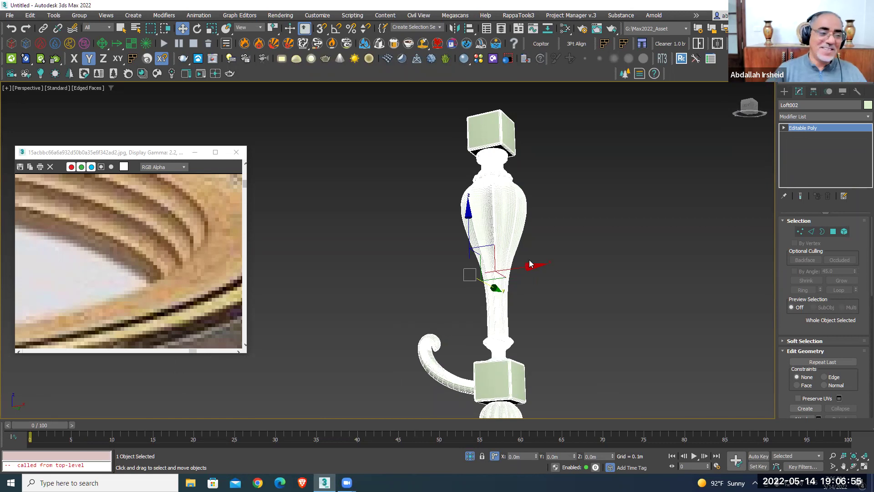
{"action": "mouse_move", "coordinate": [530, 288]}
{"action": "middle_mouse_down", "text": "alt"}
{"action": "mouse_move", "coordinate": [585, 293]}
{"action": "mouse_move", "coordinate": [575, 273]}
{"action": "middle_mouse_up", "text": "alt"}
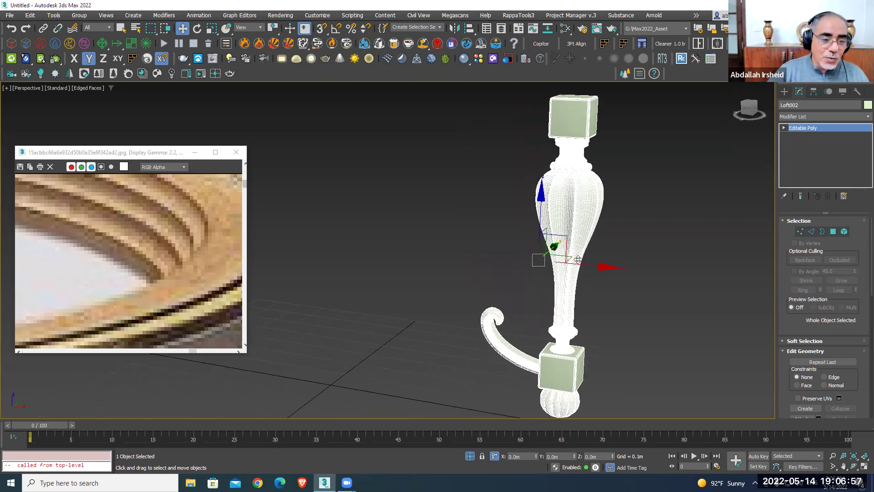
{"action": "scroll", "coordinate": [575, 184], "scroll_direction": "up", "scroll_amount": 4}
{"action": "scroll", "coordinate": [575, 183], "scroll_direction": "up", "scroll_amount": 2}
{"action": "scroll", "coordinate": [580, 182], "scroll_direction": "up", "scroll_amount": 1}
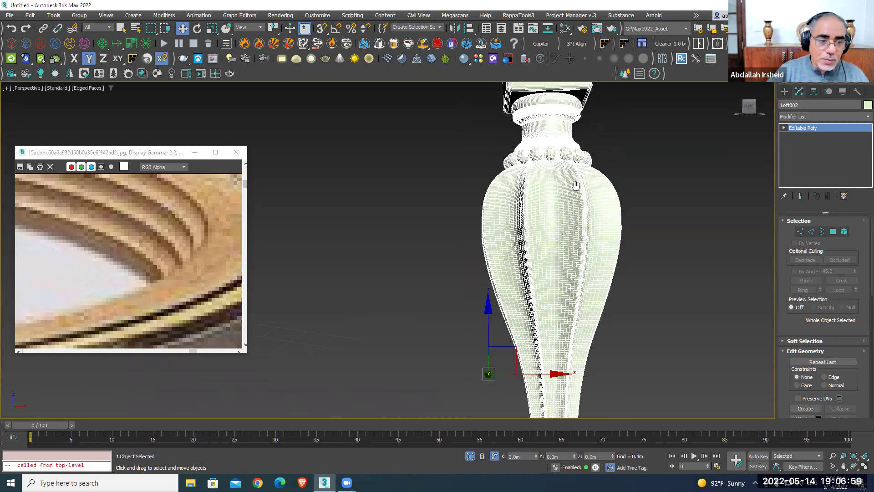
{"action": "middle_click_drag", "start_coordinate": [576, 186], "coordinate": [578, 212]}
{"action": "scroll", "coordinate": [185, 235], "scroll_direction": "down", "scroll_amount": 3}
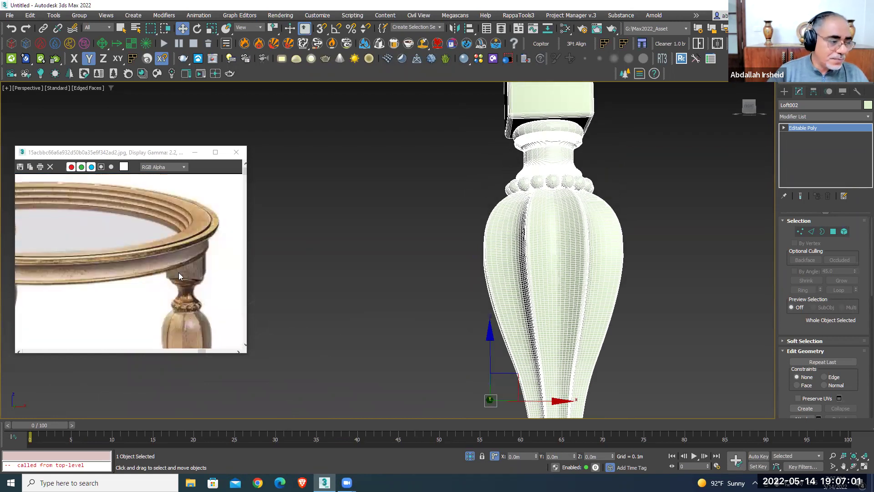
{"action": "scroll", "coordinate": [178, 275], "scroll_direction": "down", "scroll_amount": 3}
{"action": "scroll", "coordinate": [203, 257], "scroll_direction": "down", "scroll_amount": 2}
{"action": "scroll", "coordinate": [172, 244], "scroll_direction": "down", "scroll_amount": 3}
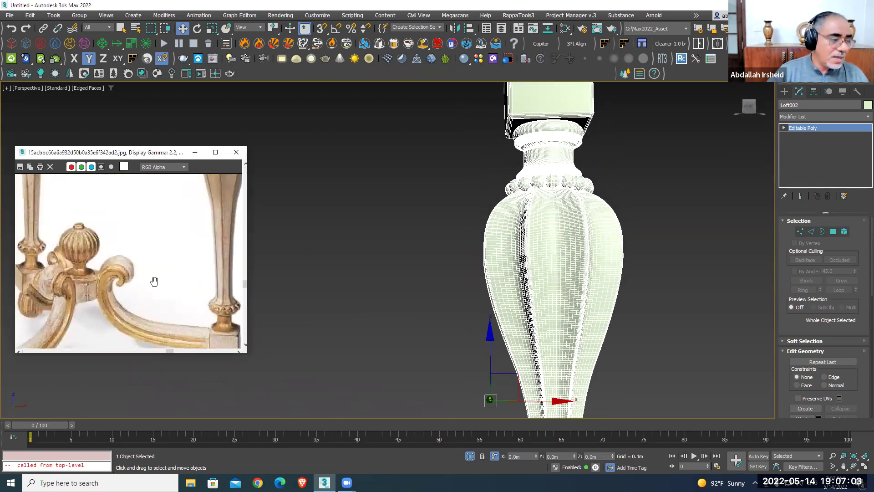
{"action": "middle_click_drag", "start_coordinate": [511, 256], "coordinate": [522, 272], "text": "alt"}
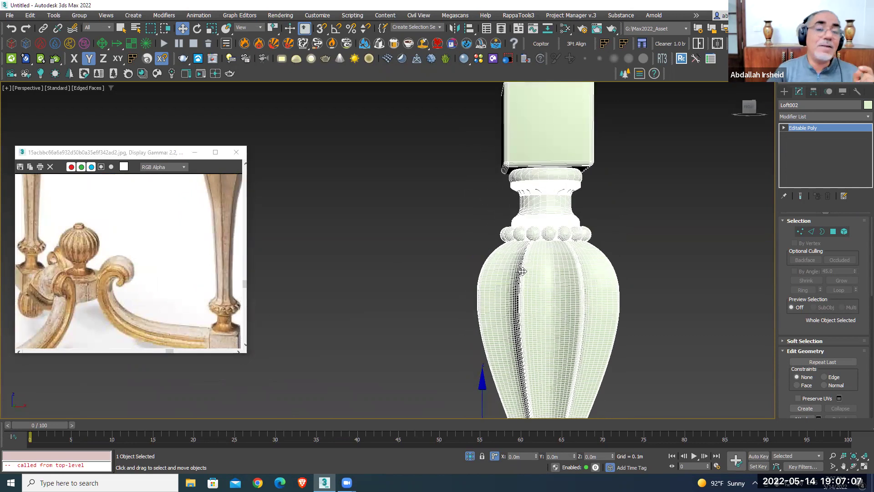
Add a VertexPaint modifier to Loft002 and float its panel beside the leg
{"action": "left_click", "coordinate": [864, 114]}
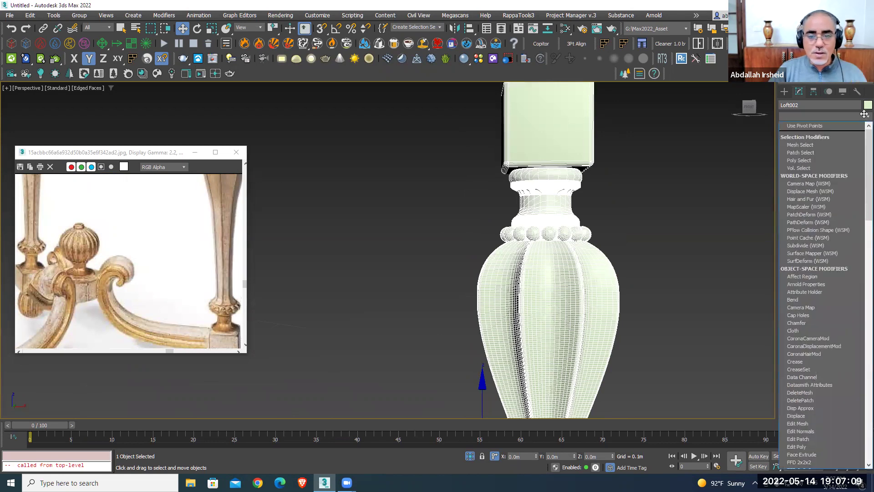
{"action": "type", "text": "v"}
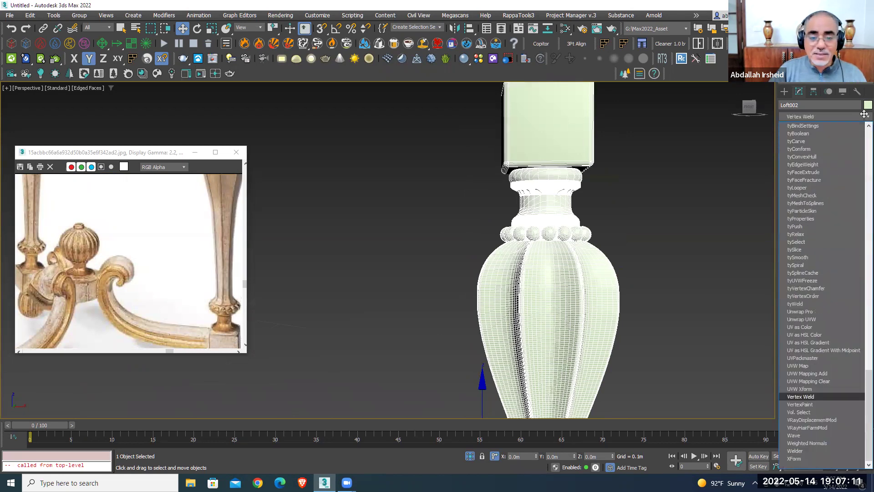
{"action": "left_click", "coordinate": [807, 404]}
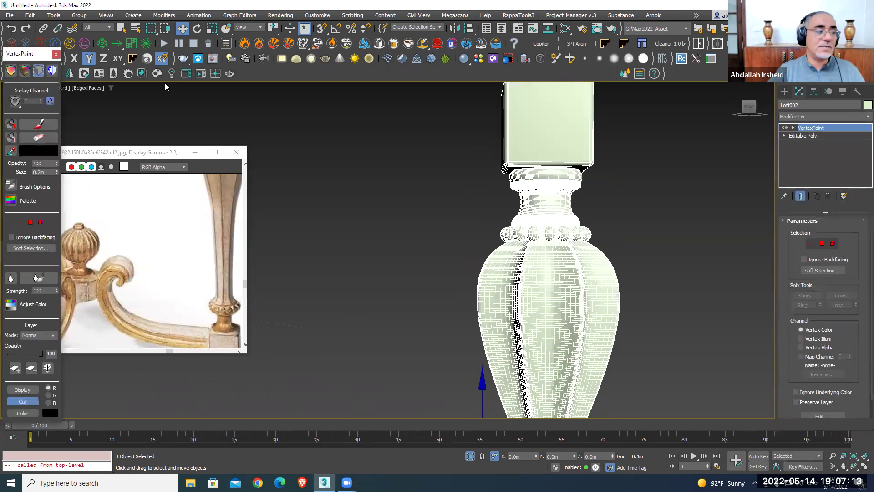
{"action": "left_click_drag", "start_coordinate": [32, 57], "coordinate": [410, 88]}
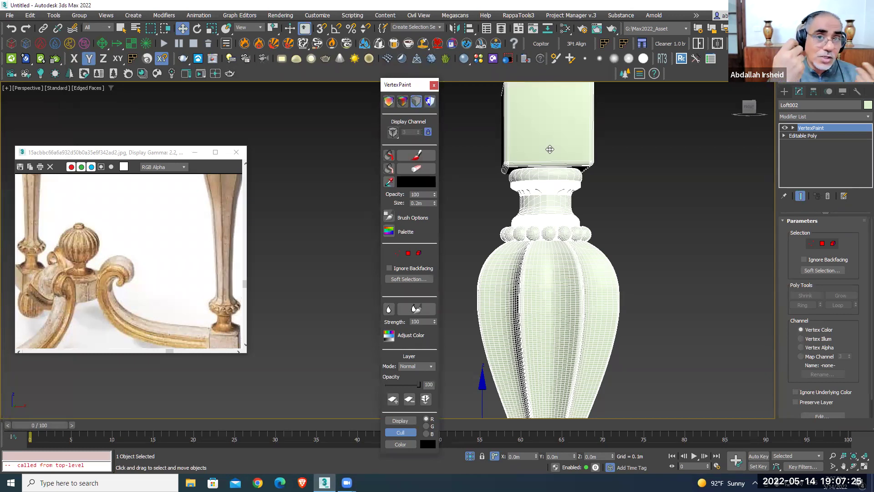
Enable painting with a black brush shrunk to 0.037m and turn edged faces off
{"action": "left_click", "coordinate": [416, 155]}
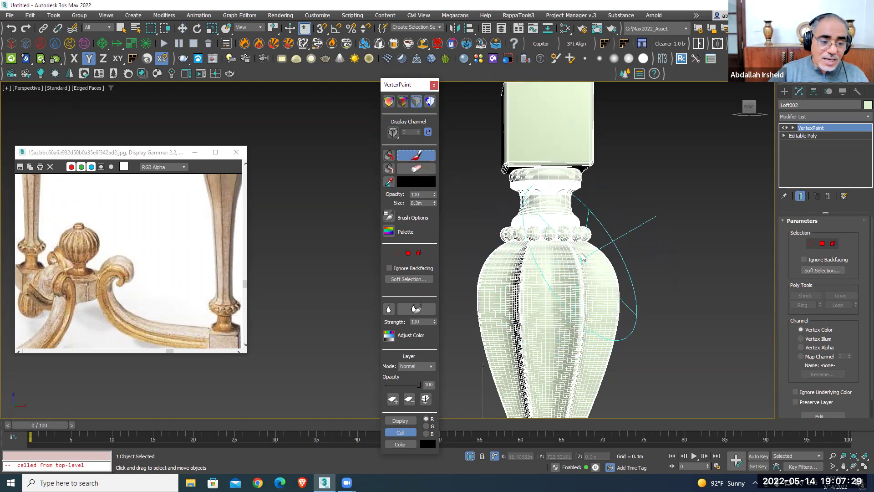
{"action": "left_click_drag", "start_coordinate": [587, 264], "coordinate": [600, 341], "text": "ctrl+shift"}
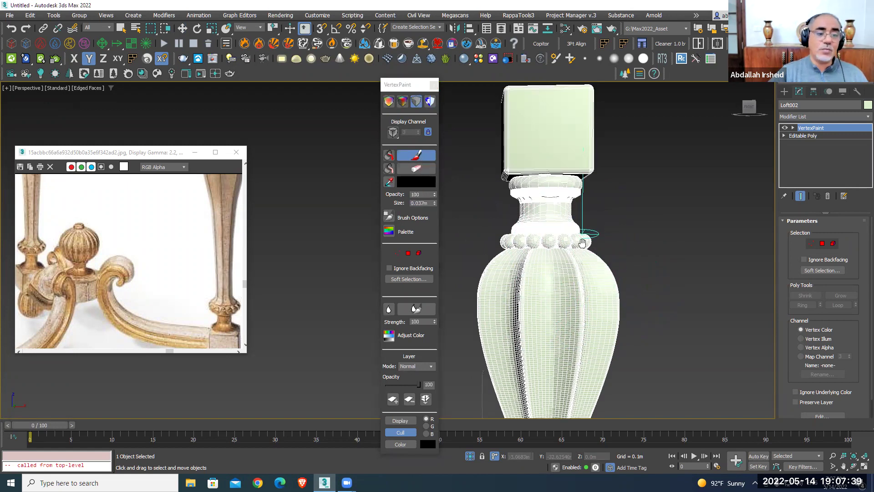
{"action": "scroll", "coordinate": [540, 242], "scroll_direction": "up", "scroll_amount": 2}
{"action": "scroll", "coordinate": [540, 242], "scroll_direction": "up", "scroll_amount": 2}
{"action": "key", "text": "F4"}
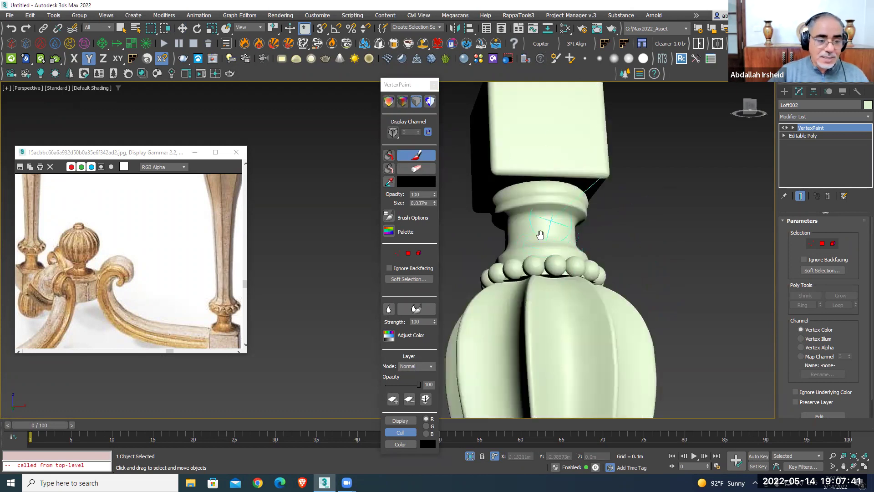
Show vertex colours and paint the neck ring under the square cap black with an enlarged brush
{"action": "left_click", "coordinate": [389, 99]}
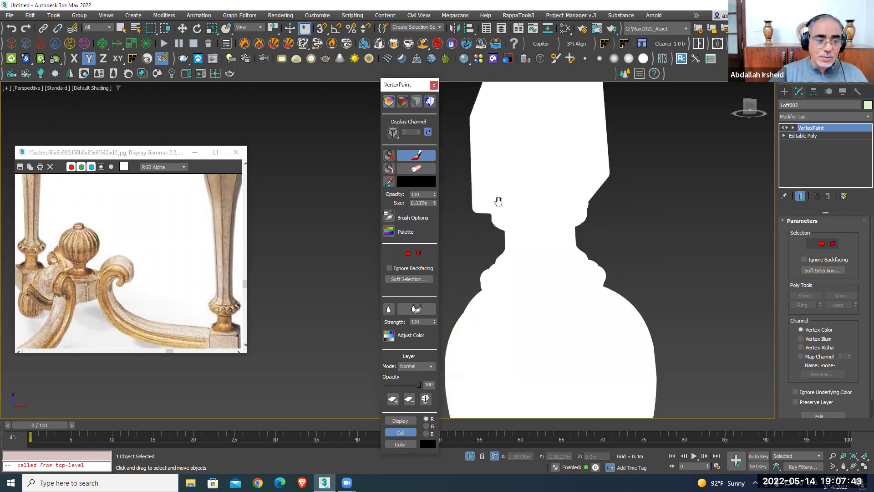
{"action": "middle_click_drag", "start_coordinate": [550, 238], "coordinate": [550, 251]}
{"action": "mouse_move", "coordinate": [560, 260]}
{"action": "left_mouse_down"}
{"action": "mouse_move", "coordinate": [556, 246]}
{"action": "mouse_move", "coordinate": [592, 271]}
{"action": "mouse_move", "coordinate": [569, 246]}
{"action": "mouse_move", "coordinate": [569, 177]}
{"action": "mouse_move", "coordinate": [550, 177]}
{"action": "mouse_move", "coordinate": [560, 191]}
{"action": "mouse_move", "coordinate": [546, 241]}
{"action": "mouse_move", "coordinate": [560, 209]}
{"action": "mouse_move", "coordinate": [539, 234]}
{"action": "mouse_move", "coordinate": [552, 237]}
{"action": "left_mouse_up"}
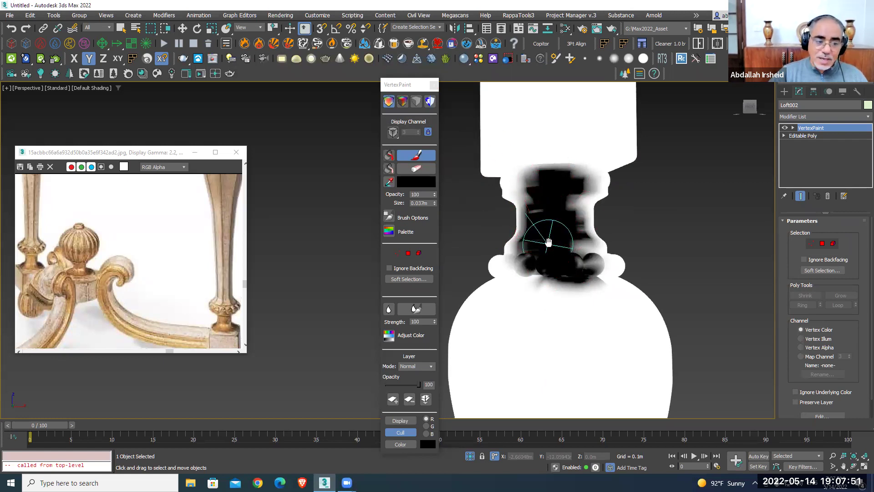
{"action": "mouse_move", "coordinate": [566, 230]}
{"action": "middle_mouse_down", "text": "alt"}
{"action": "mouse_move", "coordinate": [627, 228]}
{"action": "mouse_move", "coordinate": [610, 230]}
{"action": "middle_mouse_up", "text": "alt"}
{"action": "mouse_move", "coordinate": [498, 253]}
{"action": "left_mouse_down"}
{"action": "mouse_move", "coordinate": [512, 244]}
{"action": "mouse_move", "coordinate": [497, 205]}
{"action": "mouse_move", "coordinate": [513, 186]}
{"action": "left_mouse_up"}
{"action": "middle_click_drag", "start_coordinate": [513, 186], "coordinate": [614, 252], "text": "alt"}
{"action": "mouse_move", "coordinate": [614, 266]}
{"action": "left_mouse_down"}
{"action": "mouse_move", "coordinate": [571, 264]}
{"action": "mouse_move", "coordinate": [558, 278]}
{"action": "mouse_move", "coordinate": [528, 261]}
{"action": "mouse_move", "coordinate": [585, 254]}
{"action": "mouse_move", "coordinate": [541, 246]}
{"action": "mouse_move", "coordinate": [588, 207]}
{"action": "mouse_move", "coordinate": [592, 184]}
{"action": "mouse_move", "coordinate": [538, 179]}
{"action": "mouse_move", "coordinate": [613, 179]}
{"action": "left_mouse_up"}
{"action": "mouse_move", "coordinate": [537, 192]}
{"action": "left_mouse_down"}
{"action": "mouse_move", "coordinate": [552, 203]}
{"action": "mouse_move", "coordinate": [547, 185]}
{"action": "mouse_move", "coordinate": [535, 246]}
{"action": "left_mouse_up"}
{"action": "middle_click_drag", "start_coordinate": [535, 246], "coordinate": [663, 246], "text": "alt"}
{"action": "mouse_move", "coordinate": [663, 246]}
{"action": "left_mouse_down"}
{"action": "mouse_move", "coordinate": [587, 253]}
{"action": "mouse_move", "coordinate": [582, 245]}
{"action": "mouse_move", "coordinate": [638, 222]}
{"action": "mouse_move", "coordinate": [611, 186]}
{"action": "mouse_move", "coordinate": [613, 161]}
{"action": "mouse_move", "coordinate": [577, 196]}
{"action": "left_mouse_up"}
Undo the stray strokes, cover remaining white smudges, then view the leg in normal shading
{"action": "key", "text": "ctrl+z"}
{"action": "mouse_move", "coordinate": [588, 250]}
{"action": "middle_mouse_down", "text": "alt"}
{"action": "mouse_move", "coordinate": [606, 250]}
{"action": "mouse_move", "coordinate": [592, 248]}
{"action": "middle_mouse_up", "text": "alt"}
{"action": "mouse_move", "coordinate": [592, 248]}
{"action": "left_mouse_down"}
{"action": "mouse_move", "coordinate": [574, 248]}
{"action": "mouse_move", "coordinate": [554, 228]}
{"action": "mouse_move", "coordinate": [577, 191]}
{"action": "mouse_move", "coordinate": [572, 154]}
{"action": "mouse_move", "coordinate": [607, 148]}
{"action": "mouse_move", "coordinate": [553, 149]}
{"action": "left_mouse_up"}
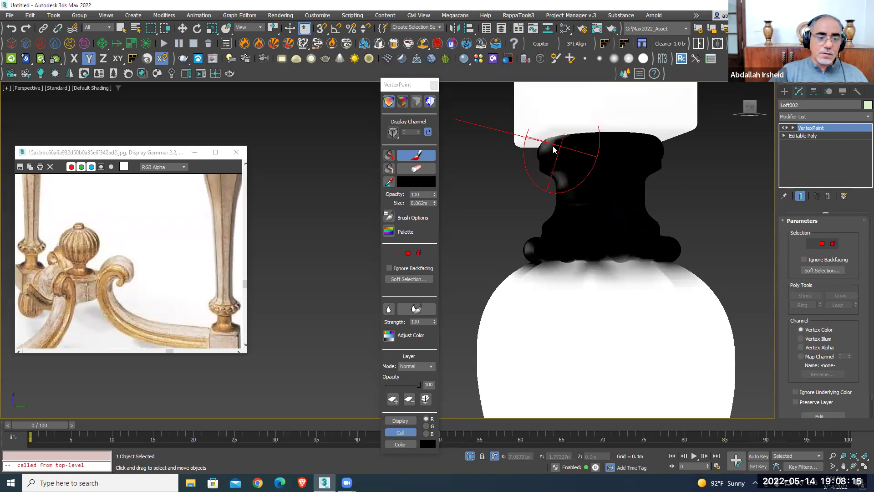
{"action": "mouse_move", "coordinate": [599, 222]}
{"action": "middle_mouse_down", "text": "alt"}
{"action": "mouse_move", "coordinate": [643, 293]}
{"action": "mouse_move", "coordinate": [678, 225]}
{"action": "mouse_move", "coordinate": [639, 248]}
{"action": "middle_mouse_up", "text": "alt"}
{"action": "mouse_move", "coordinate": [669, 171]}
{"action": "middle_mouse_down", "text": "alt"}
{"action": "mouse_move", "coordinate": [687, 217]}
{"action": "mouse_move", "coordinate": [606, 263]}
{"action": "mouse_move", "coordinate": [627, 249]}
{"action": "mouse_move", "coordinate": [708, 261]}
{"action": "mouse_move", "coordinate": [635, 262]}
{"action": "middle_mouse_up", "text": "alt"}
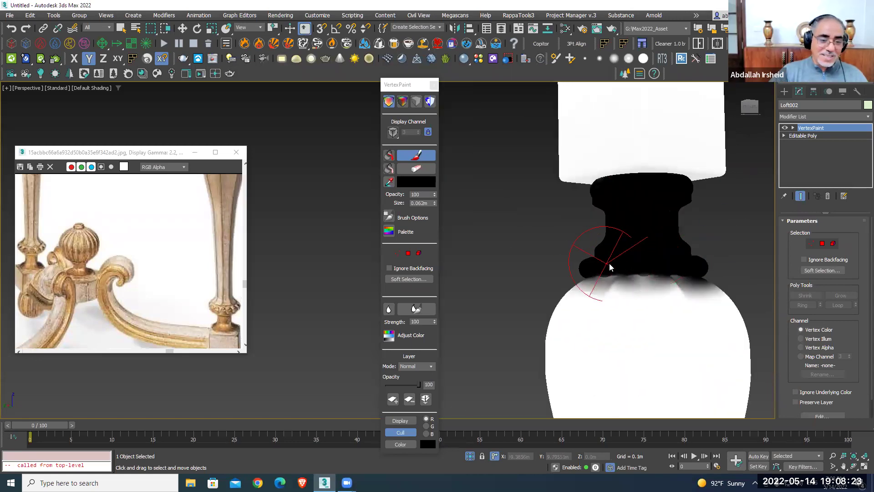
{"action": "scroll", "coordinate": [646, 314], "scroll_direction": "down", "scroll_amount": 2}
{"action": "scroll", "coordinate": [660, 314], "scroll_direction": "down", "scroll_amount": 2}
{"action": "scroll", "coordinate": [630, 236], "scroll_direction": "down", "scroll_amount": 2}
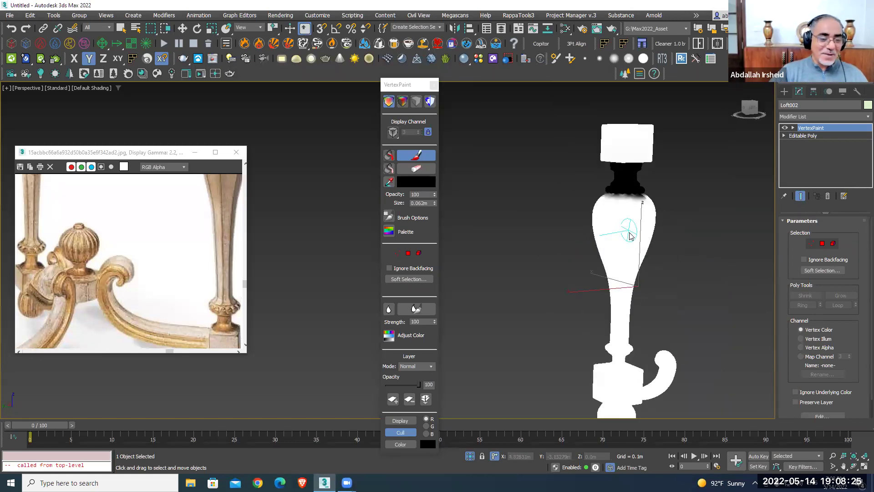
{"action": "middle_click_drag", "start_coordinate": [629, 233], "coordinate": [602, 226], "text": "alt"}
{"action": "scroll", "coordinate": [624, 252], "scroll_direction": "up", "scroll_amount": 2}
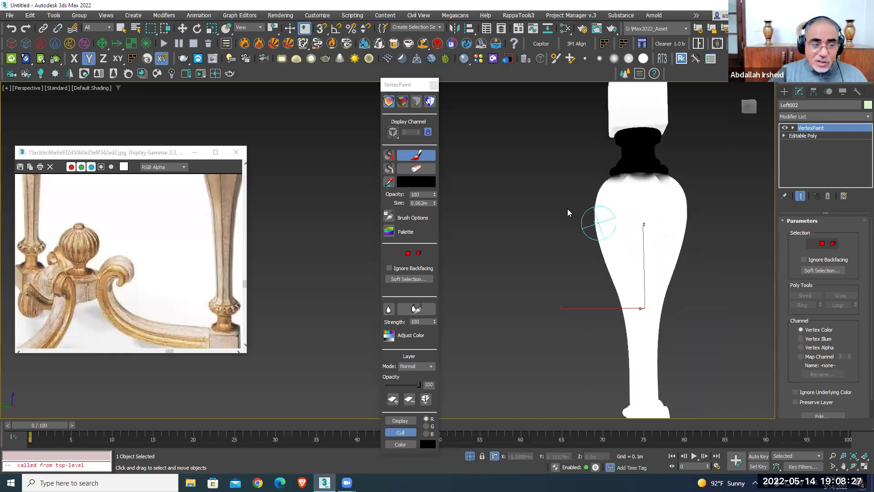
{"action": "left_click", "coordinate": [417, 102]}
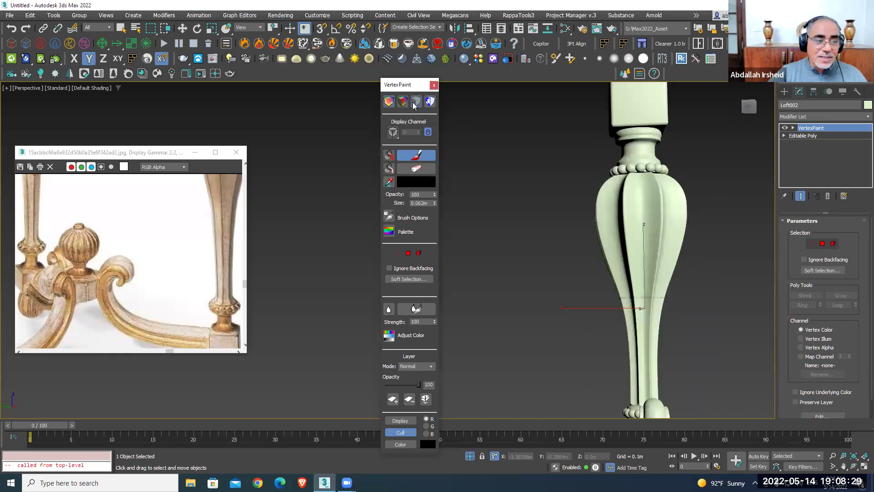
Shrink the brush to 0.022m and turn vertex-colour display back on
{"action": "scroll", "coordinate": [618, 196], "scroll_direction": "up", "scroll_amount": 3}
{"action": "scroll", "coordinate": [663, 205], "scroll_direction": "down", "scroll_amount": 1}
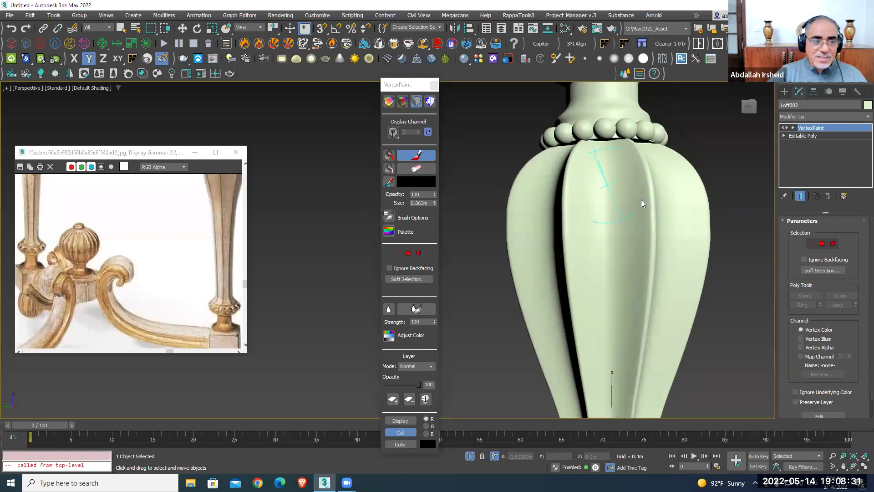
{"action": "left_click_drag", "start_coordinate": [661, 207], "coordinate": [657, 215], "text": "ctrl+shift"}
{"action": "middle_click_drag", "start_coordinate": [657, 214], "coordinate": [614, 246], "text": "alt"}
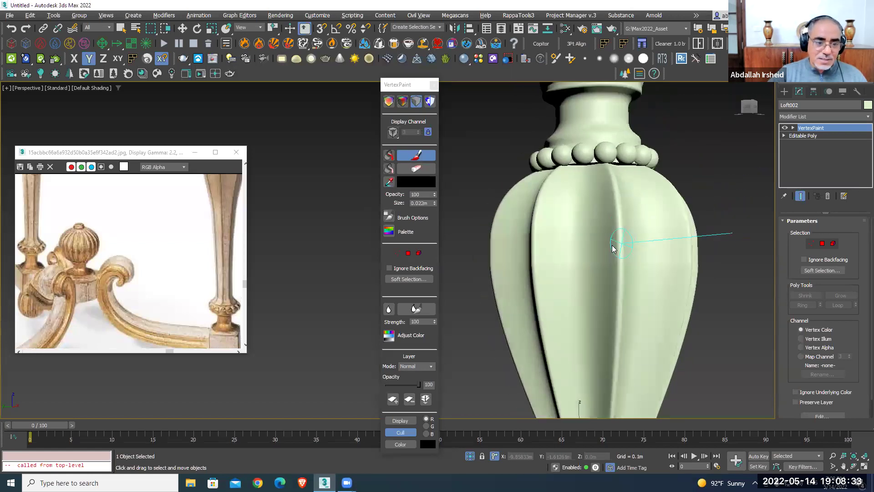
{"action": "mouse_move", "coordinate": [611, 183]}
{"action": "middle_mouse_down", "text": "alt"}
{"action": "mouse_move", "coordinate": [589, 205]}
{"action": "mouse_move", "coordinate": [444, 137]}
{"action": "middle_mouse_up", "text": "alt"}
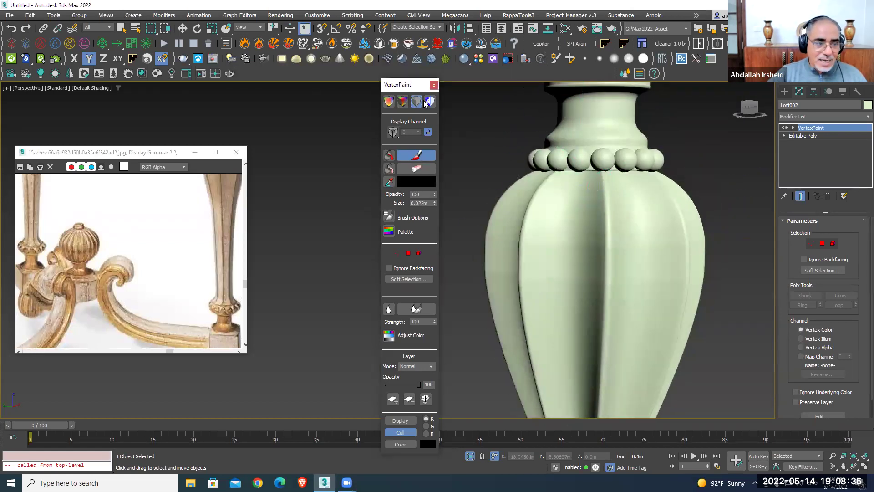
{"action": "left_click", "coordinate": [410, 102]}
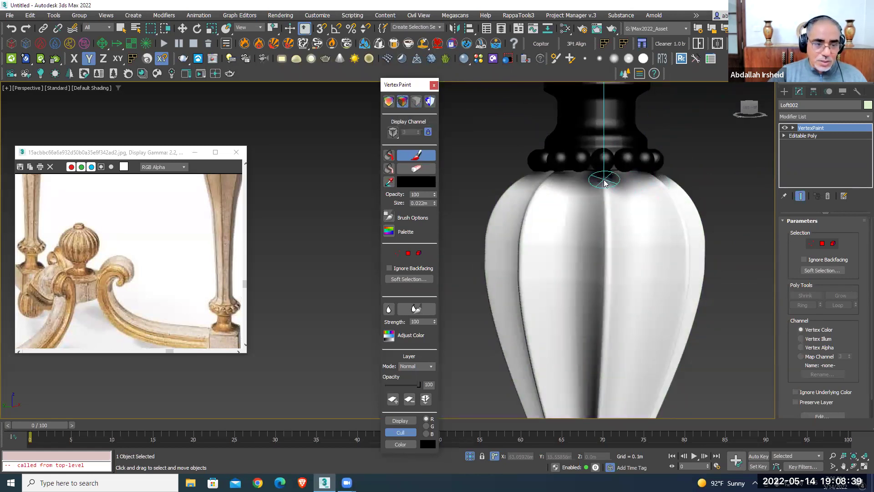
Paint a black line down a flute groove from the bead ring and inspect it
{"action": "left_click_drag", "start_coordinate": [606, 214], "coordinate": [607, 262]}
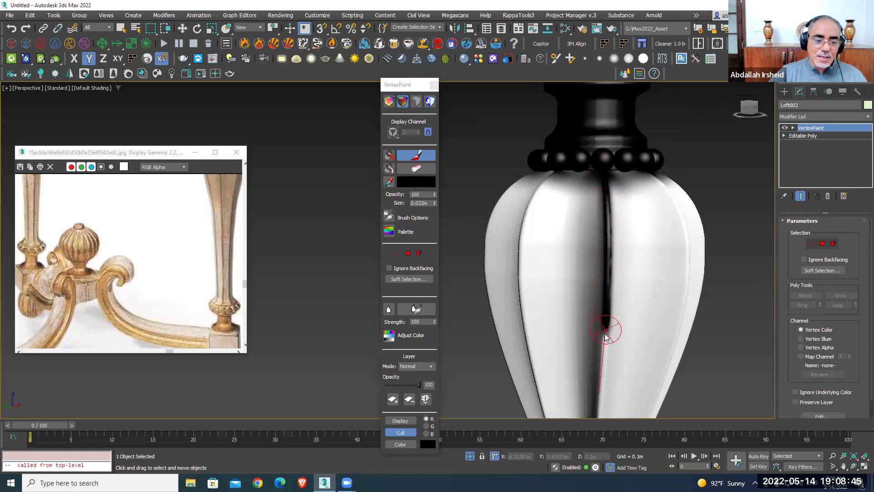
{"action": "scroll", "coordinate": [603, 360], "scroll_direction": "down", "scroll_amount": 5}
{"action": "scroll", "coordinate": [611, 287], "scroll_direction": "up", "scroll_amount": 2}
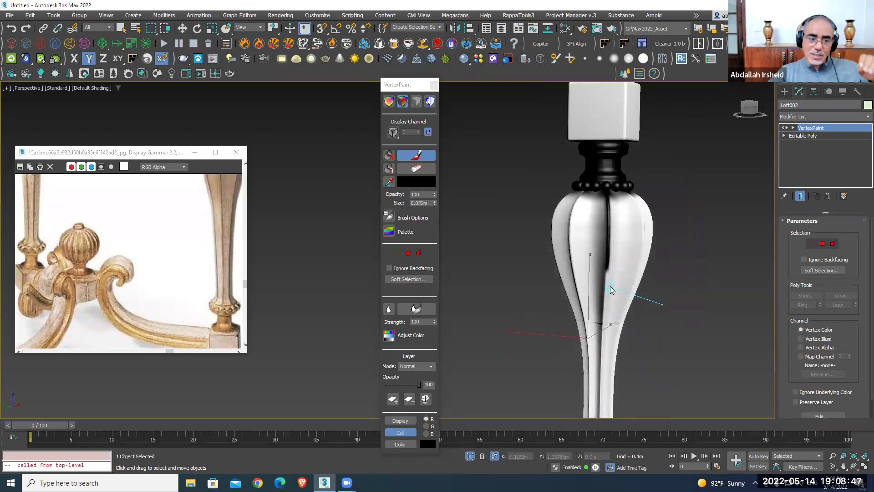
{"action": "scroll", "coordinate": [613, 307], "scroll_direction": "up", "scroll_amount": 1}
{"action": "middle_click_drag", "start_coordinate": [613, 308], "coordinate": [601, 227], "text": "alt"}
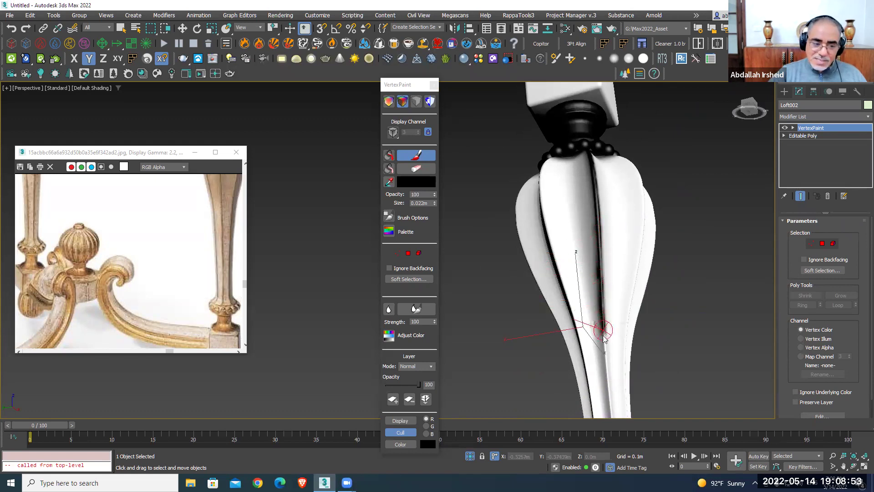
{"action": "mouse_move", "coordinate": [615, 414]}
{"action": "middle_mouse_down", "text": "alt"}
{"action": "mouse_move", "coordinate": [640, 305]}
{"action": "mouse_move", "coordinate": [588, 141]}
{"action": "middle_mouse_up", "text": "alt"}
{"action": "scroll", "coordinate": [581, 148], "scroll_direction": "up", "scroll_amount": 1}
{"action": "scroll", "coordinate": [573, 157], "scroll_direction": "up", "scroll_amount": 2}
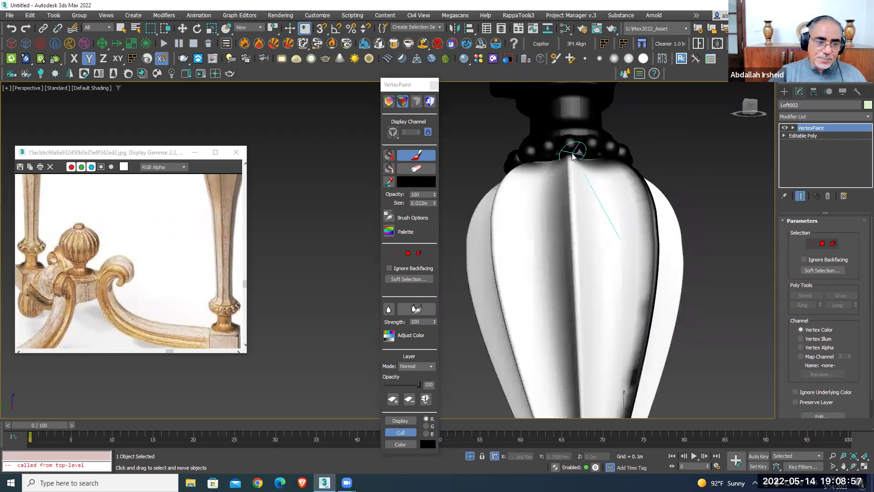
Paint the vase's centre groove black from top to bottom
{"action": "left_click_drag", "start_coordinate": [570, 159], "coordinate": [572, 167]}
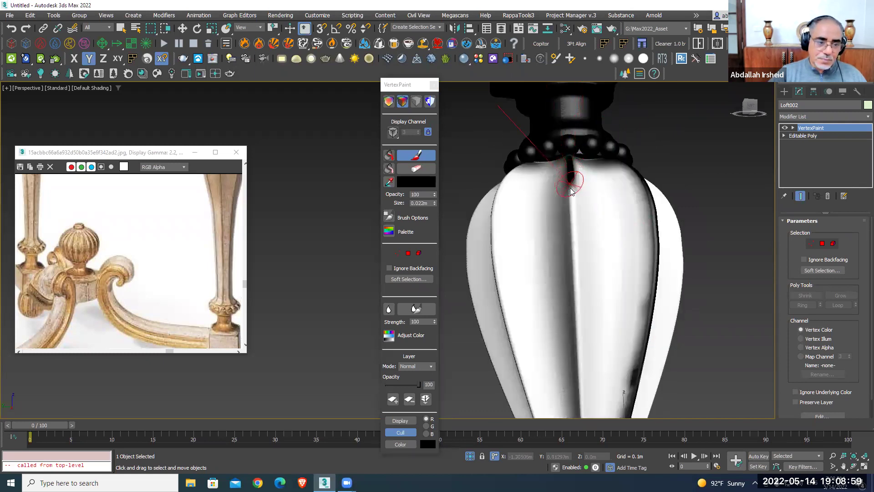
{"action": "left_click_drag", "start_coordinate": [571, 208], "coordinate": [575, 319]}
{"action": "left_click_drag", "start_coordinate": [576, 239], "coordinate": [577, 222]}
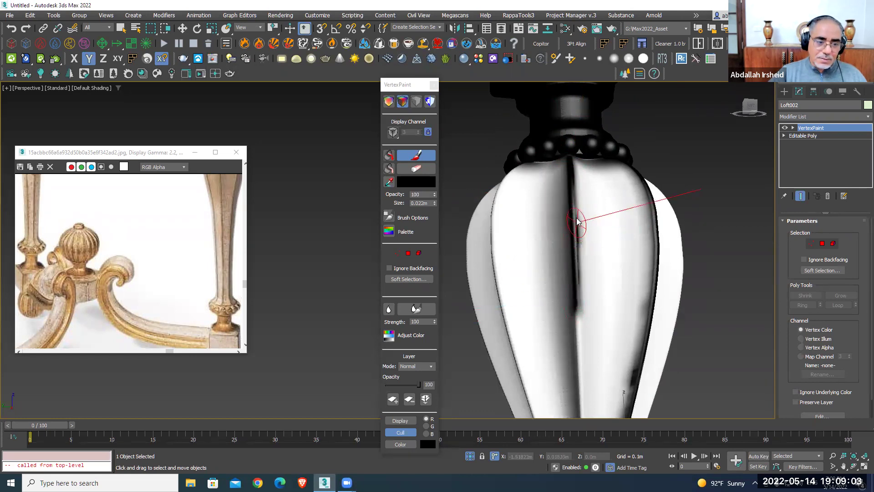
{"action": "scroll", "coordinate": [572, 189], "scroll_direction": "down", "scroll_amount": 2}
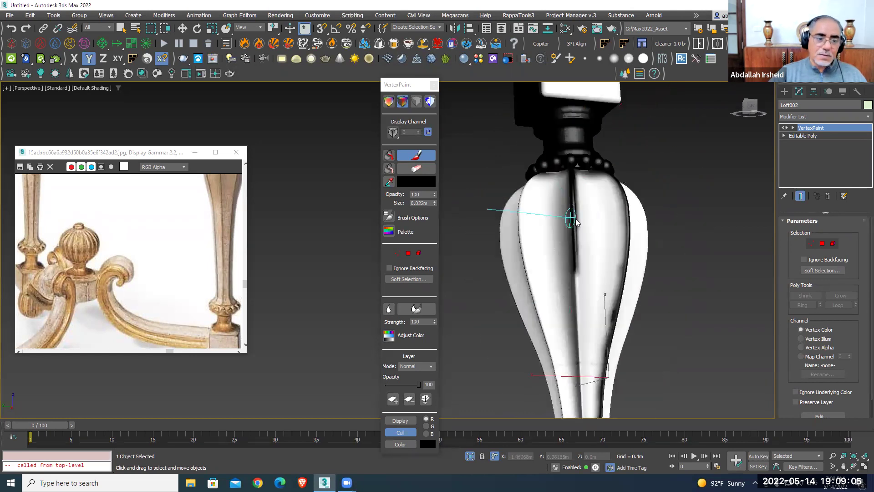
{"action": "scroll", "coordinate": [569, 201], "scroll_direction": "down", "scroll_amount": 1}
{"action": "scroll", "coordinate": [565, 196], "scroll_direction": "down", "scroll_amount": 1}
{"action": "scroll", "coordinate": [567, 182], "scroll_direction": "down", "scroll_amount": 3}
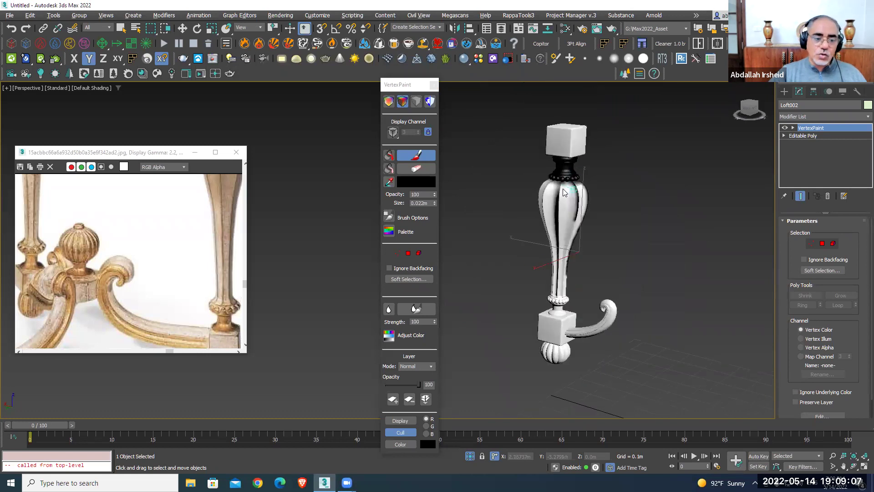
{"action": "scroll", "coordinate": [587, 319], "scroll_direction": "up", "scroll_amount": 3}
{"action": "scroll", "coordinate": [642, 269], "scroll_direction": "up", "scroll_amount": 3}
Paint the scroll arm's central groove black from the leg block toward the curl
{"action": "scroll", "coordinate": [642, 269], "scroll_direction": "up", "scroll_amount": 2}
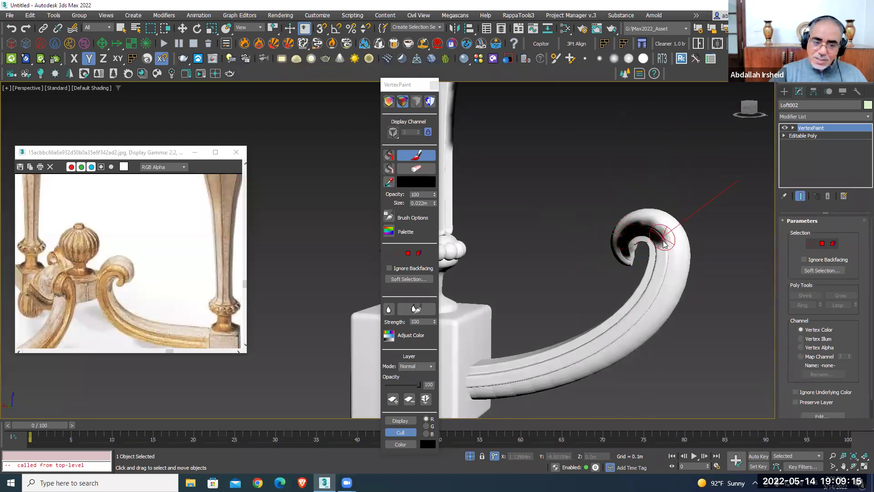
{"action": "mouse_move", "coordinate": [662, 268]}
{"action": "left_mouse_down"}
{"action": "mouse_move", "coordinate": [561, 364]}
{"action": "mouse_move", "coordinate": [479, 383]}
{"action": "mouse_move", "coordinate": [488, 379]}
{"action": "left_mouse_up"}
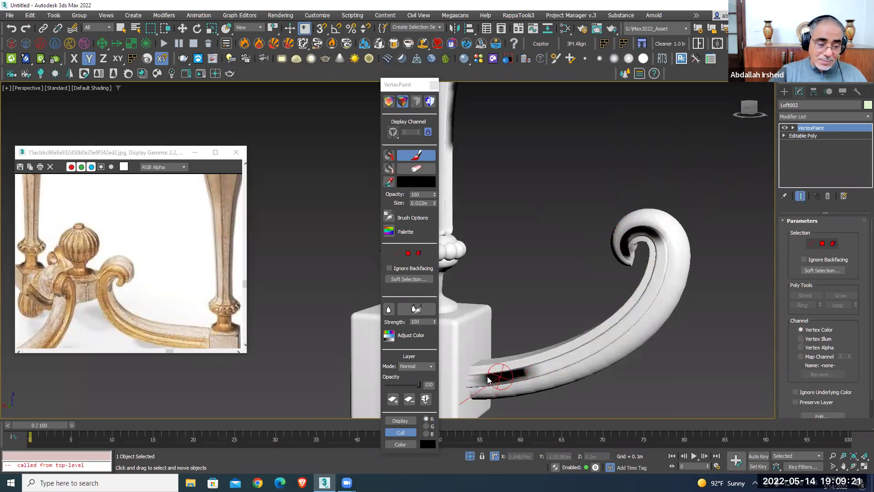
{"action": "mouse_move", "coordinate": [585, 361]}
{"action": "left_mouse_down"}
{"action": "mouse_move", "coordinate": [633, 321]}
{"action": "mouse_move", "coordinate": [596, 335]}
{"action": "mouse_move", "coordinate": [637, 304]}
{"action": "mouse_move", "coordinate": [656, 273]}
{"action": "mouse_move", "coordinate": [657, 240]}
{"action": "left_mouse_up"}
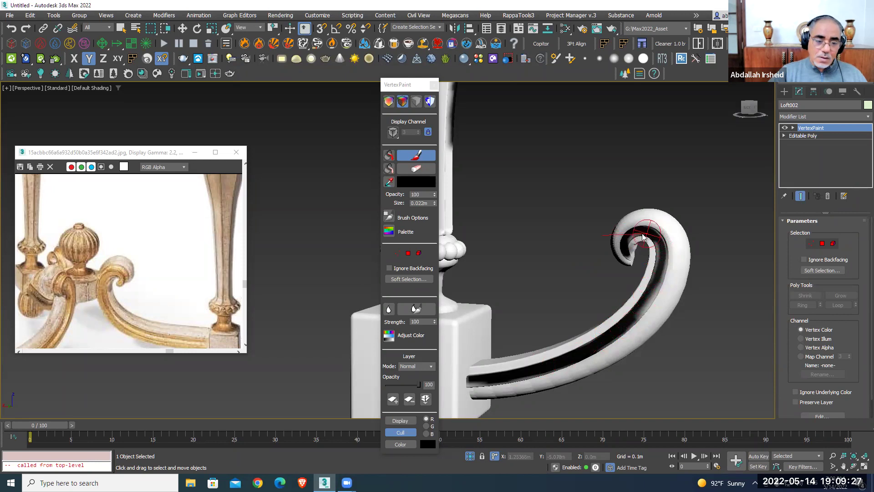
{"action": "left_click_drag", "start_coordinate": [658, 261], "coordinate": [648, 306]}
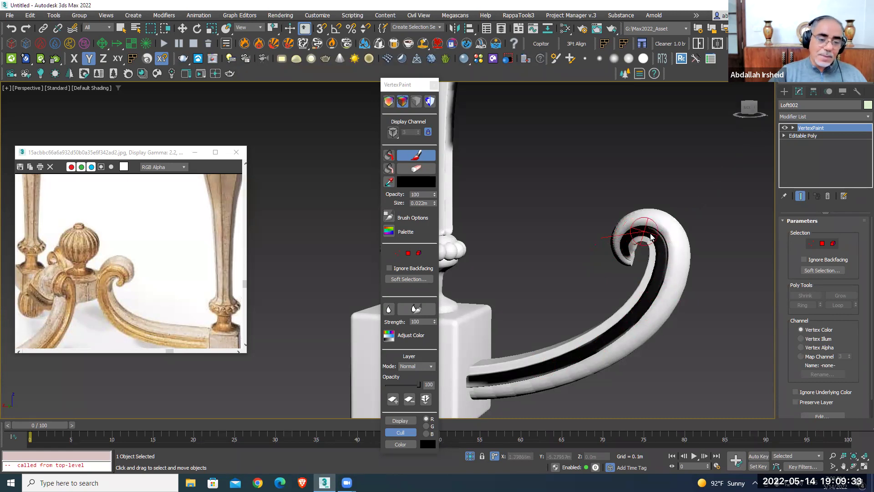
{"action": "left_click_drag", "start_coordinate": [608, 342], "coordinate": [537, 365]}
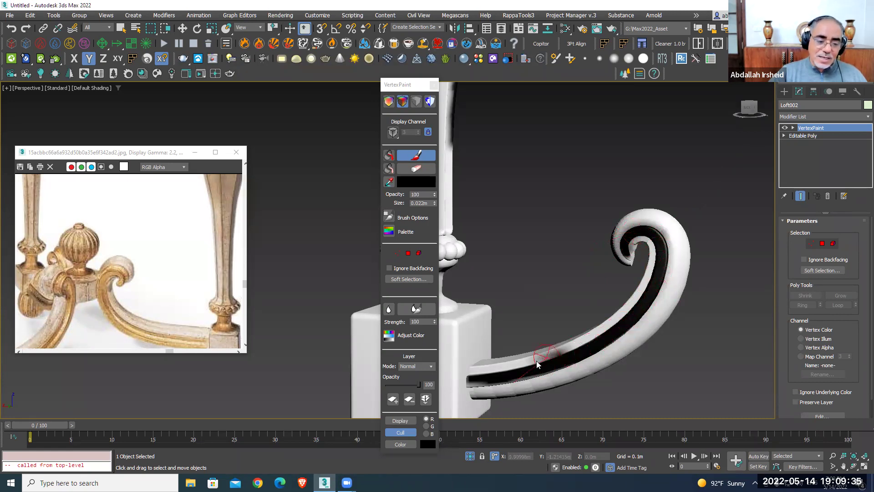
{"action": "scroll", "coordinate": [560, 337], "scroll_direction": "up", "scroll_amount": 3}
{"action": "scroll", "coordinate": [621, 311], "scroll_direction": "up", "scroll_amount": 3}
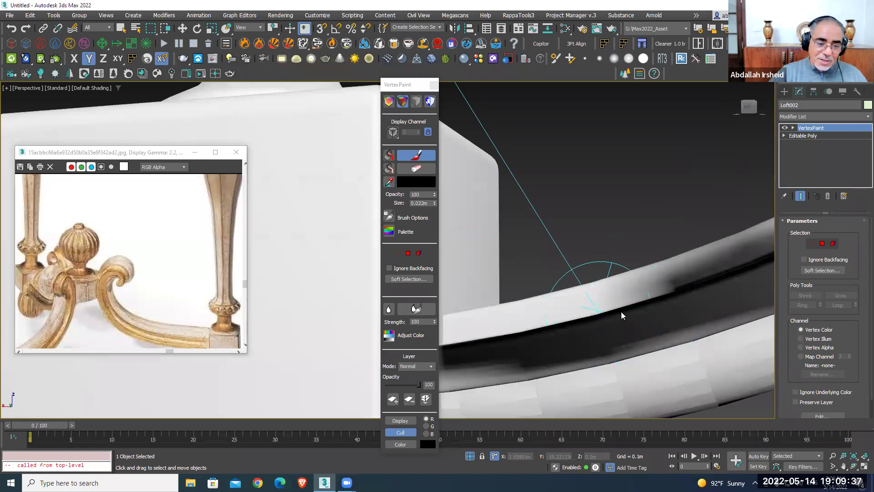
{"action": "middle_click_drag", "start_coordinate": [669, 293], "coordinate": [663, 253]}
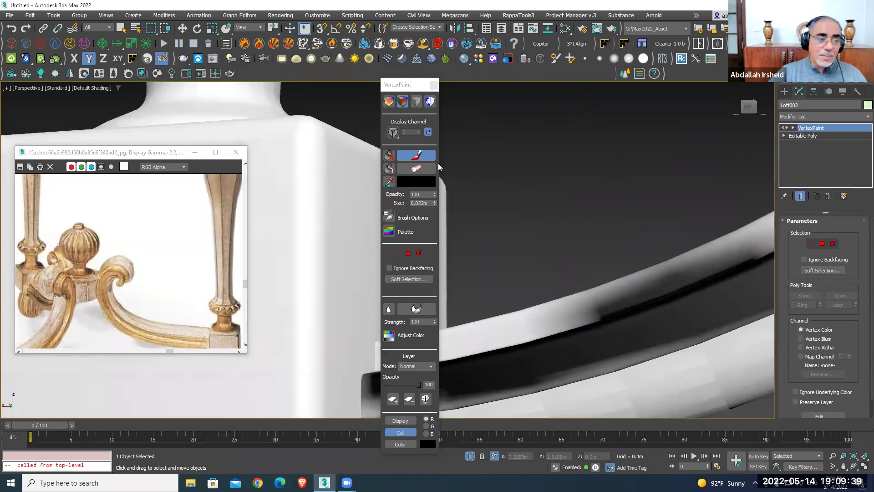
Erase stray paint along the arm's edge with a 0.013m eraser brush
{"action": "left_click", "coordinate": [416, 169]}
{"action": "mouse_move", "coordinate": [691, 257]}
{"action": "left_mouse_down", "text": "ctrl+shift"}
{"action": "mouse_move", "coordinate": [693, 268]}
{"action": "mouse_move", "coordinate": [595, 297]}
{"action": "mouse_move", "coordinate": [633, 296]}
{"action": "mouse_move", "coordinate": [743, 254]}
{"action": "mouse_move", "coordinate": [585, 306]}
{"action": "mouse_move", "coordinate": [656, 308]}
{"action": "left_mouse_up", "text": "ctrl+shift"}
{"action": "mouse_move", "coordinate": [656, 308]}
{"action": "middle_mouse_down"}
{"action": "mouse_move", "coordinate": [611, 282]}
{"action": "mouse_move", "coordinate": [651, 257]}
{"action": "mouse_move", "coordinate": [695, 252]}
{"action": "middle_mouse_up"}
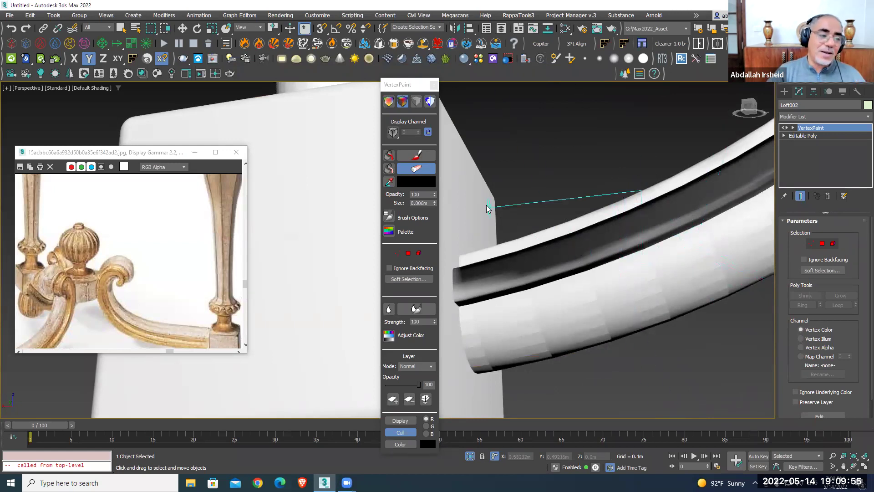
{"action": "scroll", "coordinate": [577, 269], "scroll_direction": "down", "scroll_amount": 3}
{"action": "scroll", "coordinate": [583, 279], "scroll_direction": "down", "scroll_amount": 2}
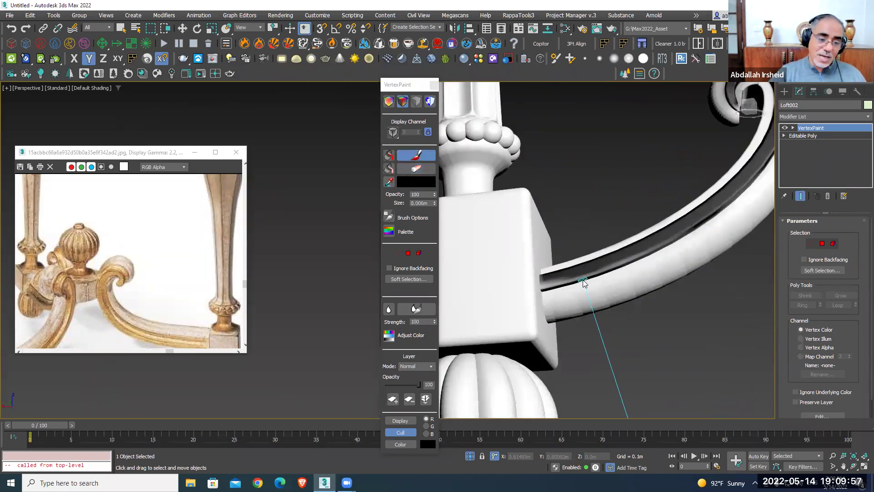
{"action": "scroll", "coordinate": [553, 282], "scroll_direction": "up", "scroll_amount": 2}
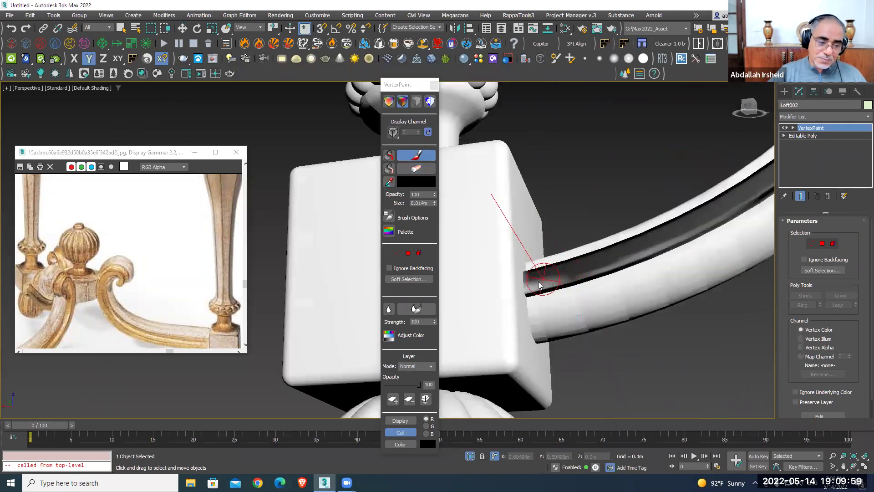
Darken the stripe near the block and the inner surface of the scroll curl
{"action": "left_click_drag", "start_coordinate": [539, 284], "coordinate": [681, 241]}
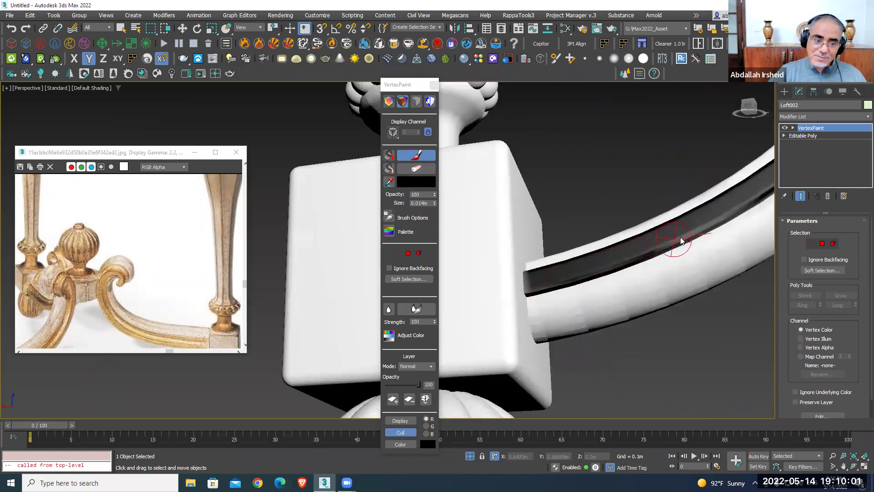
{"action": "middle_click_drag", "start_coordinate": [681, 241], "coordinate": [585, 283], "text": "alt"}
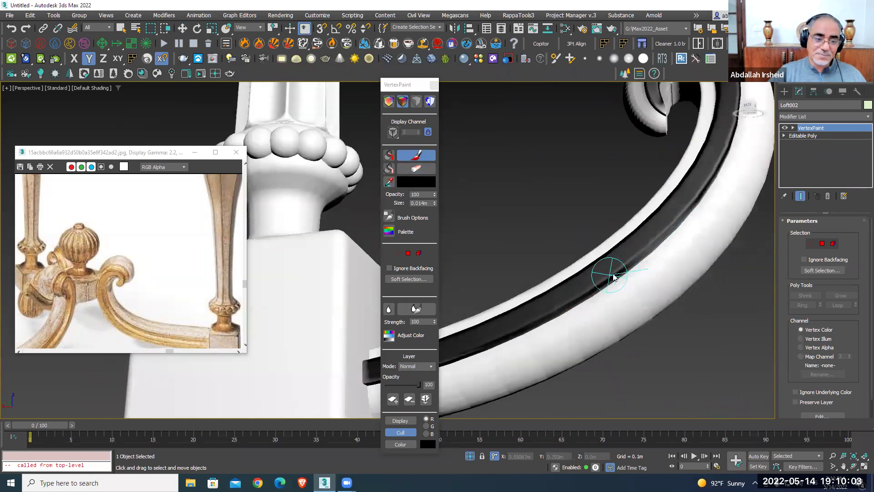
{"action": "middle_click_drag", "start_coordinate": [688, 198], "coordinate": [656, 236], "text": "alt"}
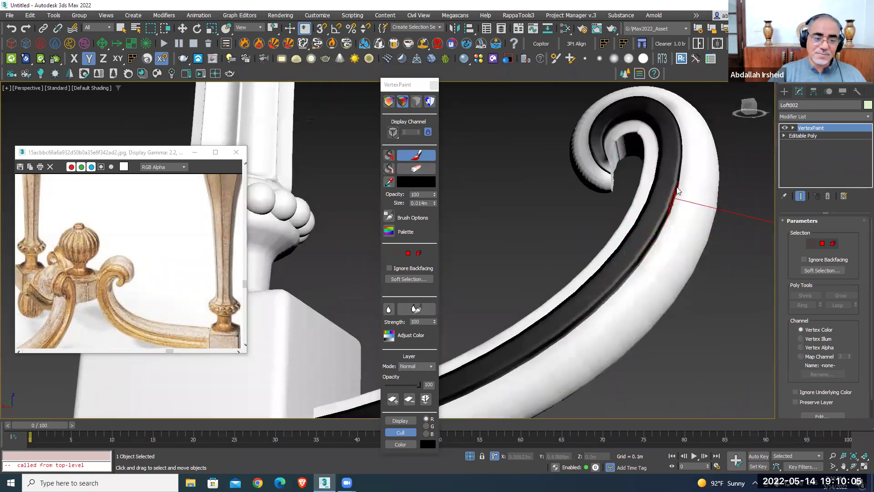
{"action": "middle_click_drag", "start_coordinate": [677, 191], "coordinate": [663, 191], "text": "alt"}
{"action": "mouse_move", "coordinate": [588, 199]}
{"action": "left_mouse_down"}
{"action": "mouse_move", "coordinate": [589, 214]}
{"action": "mouse_move", "coordinate": [579, 172]}
{"action": "left_mouse_up"}
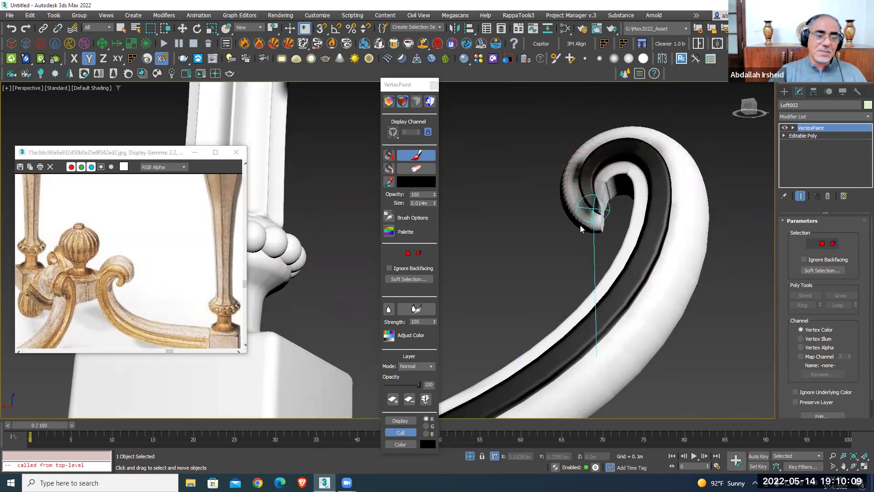
{"action": "scroll", "coordinate": [580, 225], "scroll_direction": "down", "scroll_amount": 5}
{"action": "scroll", "coordinate": [623, 253], "scroll_direction": "down", "scroll_amount": 2}
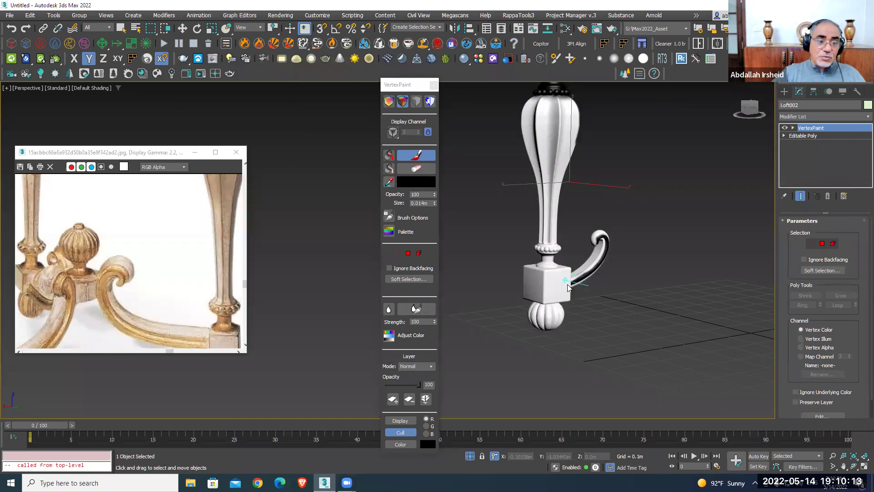
Unhide the reference table and pink top ring around the white leg
{"action": "middle_click_drag", "start_coordinate": [568, 288], "coordinate": [582, 316]}
{"action": "key", "text": "w"}
{"action": "left_click", "coordinate": [527, 180]}
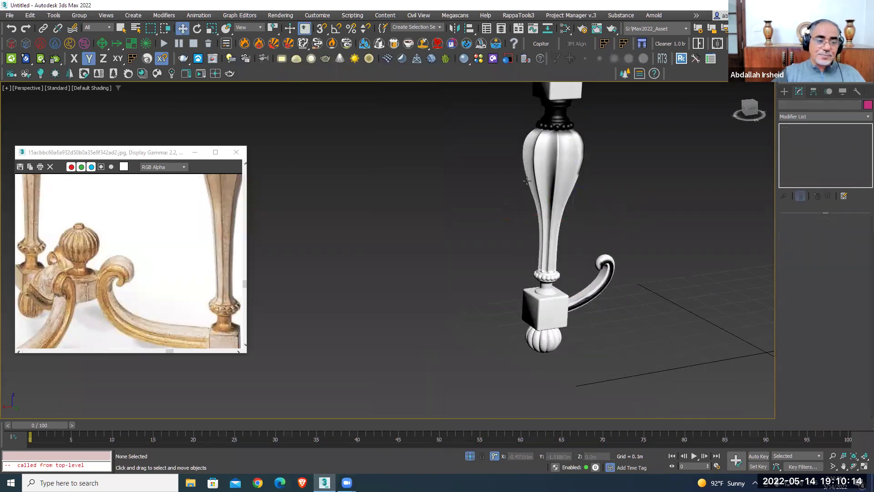
{"action": "left_click", "coordinate": [557, 142]}
{"action": "key", "text": "alt+q"}
{"action": "mouse_move", "coordinate": [569, 296]}
{"action": "middle_mouse_down", "text": "alt"}
{"action": "mouse_move", "coordinate": [635, 258]}
{"action": "mouse_move", "coordinate": [611, 264]}
{"action": "middle_mouse_up", "text": "alt"}
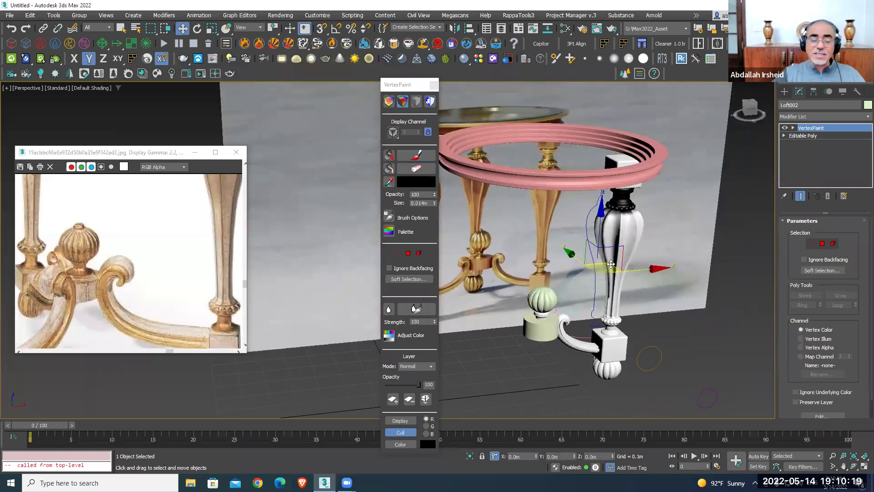
{"action": "left_click", "coordinate": [579, 183]}
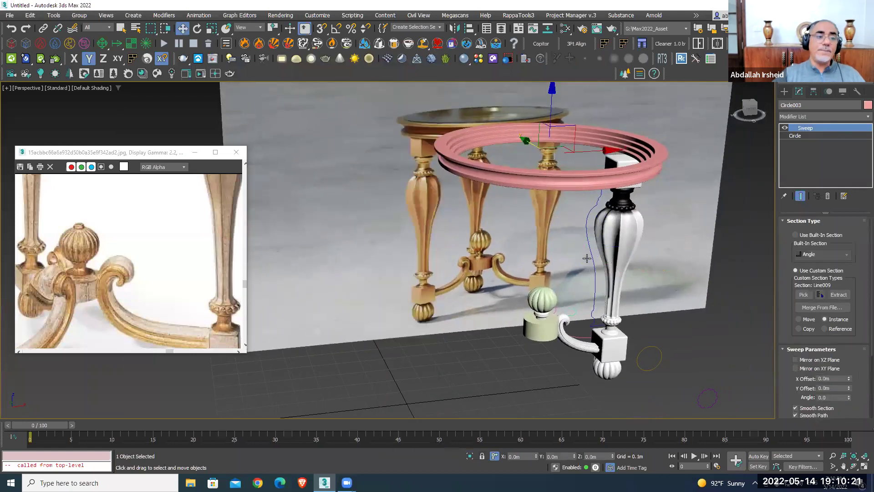
Select the white leg with the Rotate tool and close the vertex paint panel
{"action": "key", "text": "e"}
{"action": "middle_click_drag", "start_coordinate": [575, 237], "coordinate": [555, 247], "text": "alt"}
{"action": "left_click", "coordinate": [561, 251]}
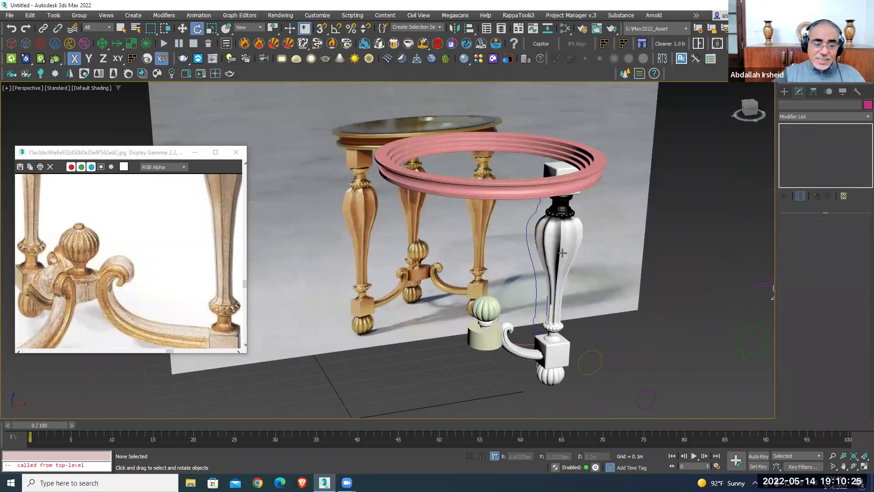
{"action": "middle_click_drag", "start_coordinate": [566, 276], "coordinate": [550, 284], "text": "alt"}
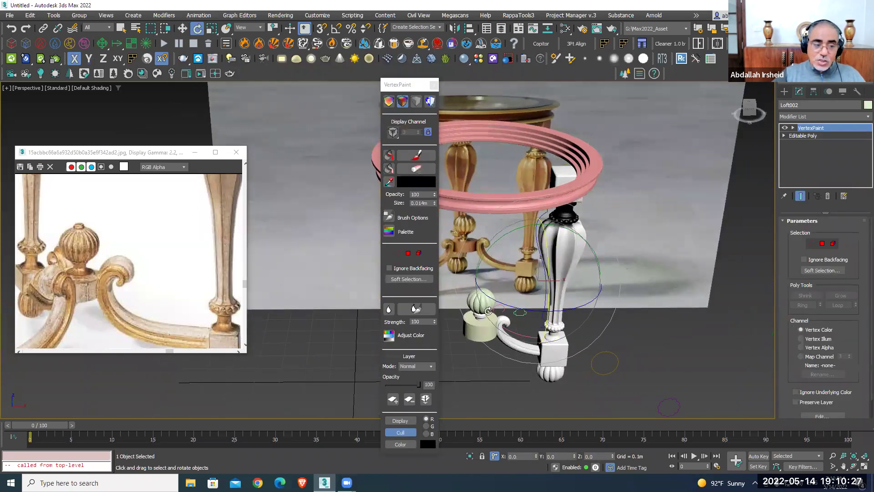
{"action": "scroll", "coordinate": [486, 310], "scroll_direction": "up", "scroll_amount": 4}
{"action": "scroll", "coordinate": [474, 286], "scroll_direction": "down", "scroll_amount": 2}
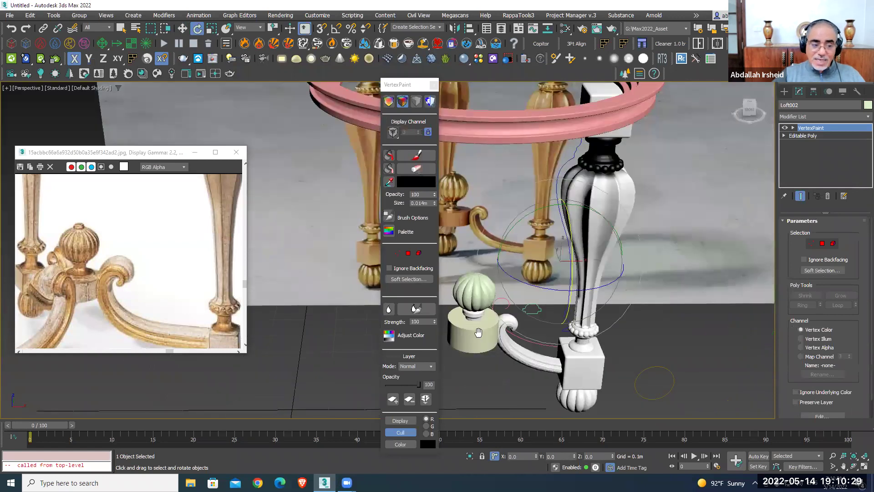
{"action": "middle_click_drag", "start_coordinate": [479, 332], "coordinate": [510, 327]}
{"action": "left_click", "coordinate": [433, 86]}
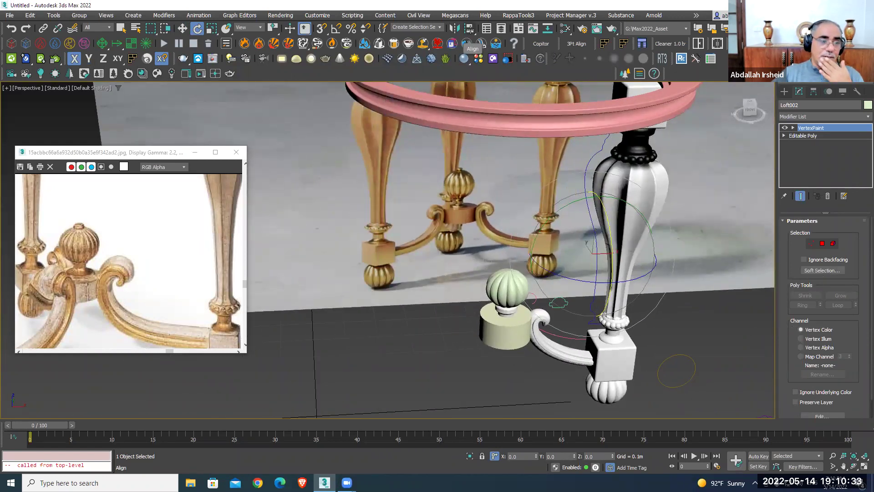
Use Circle004 as the pick reference with transform center, then Shift-rotate a leg copy
{"action": "left_click", "coordinate": [254, 28]}
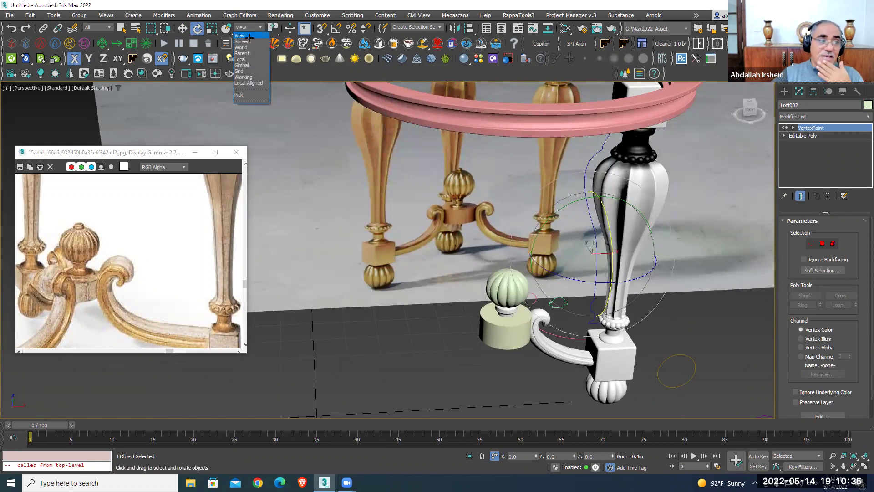
{"action": "left_click", "coordinate": [239, 94]}
{"action": "left_click", "coordinate": [514, 338]}
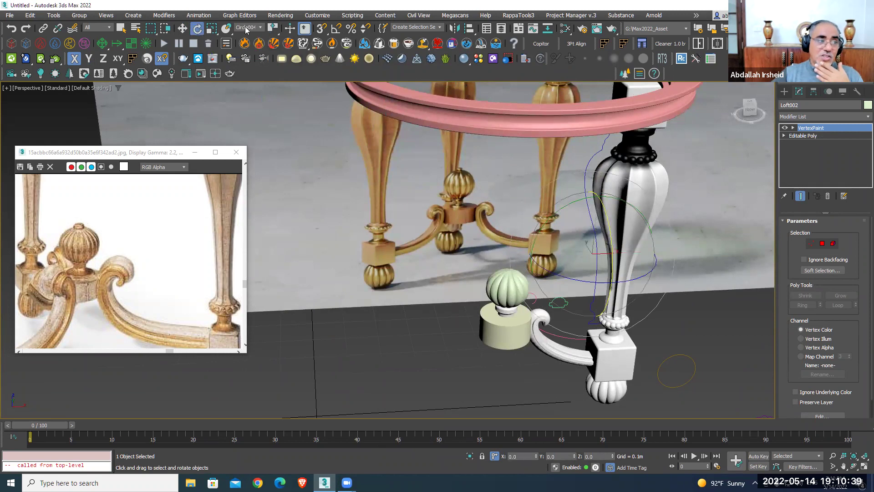
{"action": "left_click_drag", "start_coordinate": [273, 28], "coordinate": [276, 74]}
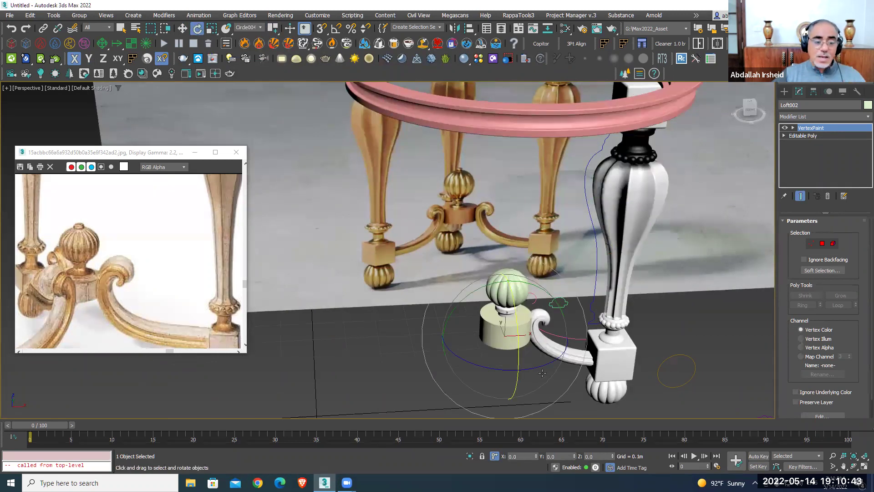
{"action": "left_click_drag", "start_coordinate": [541, 368], "coordinate": [728, 337]}
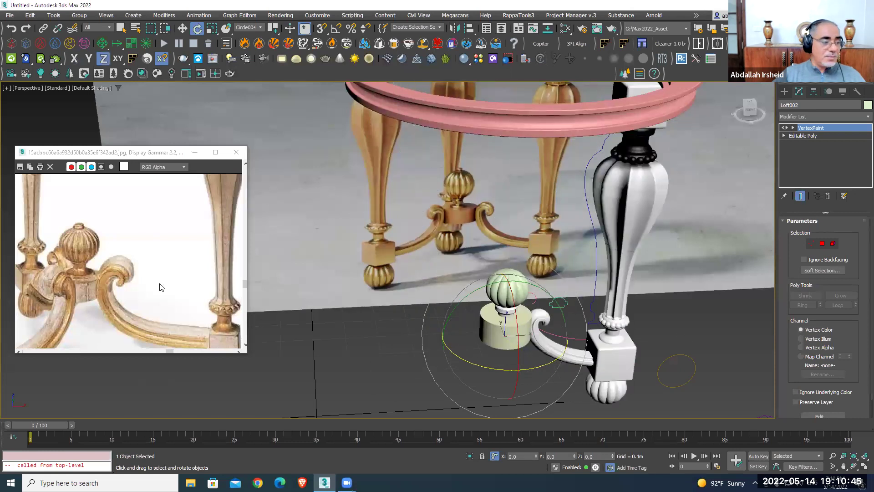
{"action": "scroll", "coordinate": [160, 287], "scroll_direction": "down", "scroll_amount": 2}
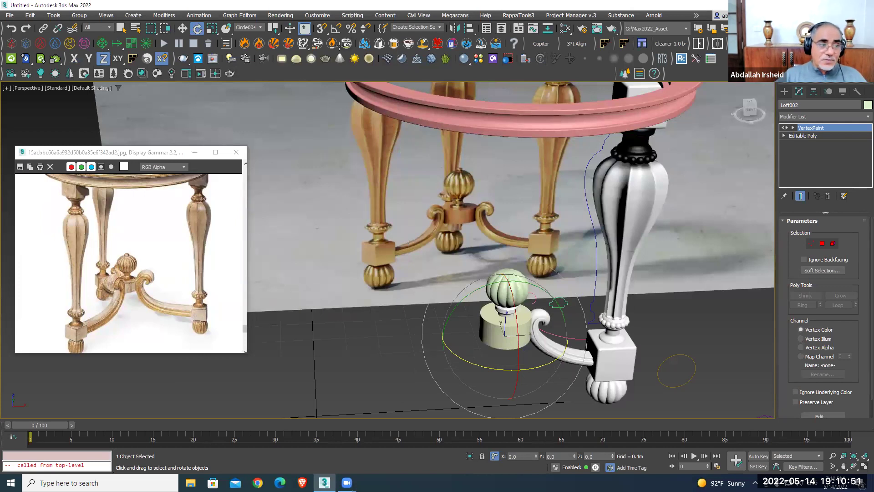
{"action": "left_click_drag", "start_coordinate": [470, 358], "coordinate": [523, 368], "text": "shift"}
Create the single leg copy Loft003, then undo it
{"action": "left_click", "coordinate": [435, 277]}
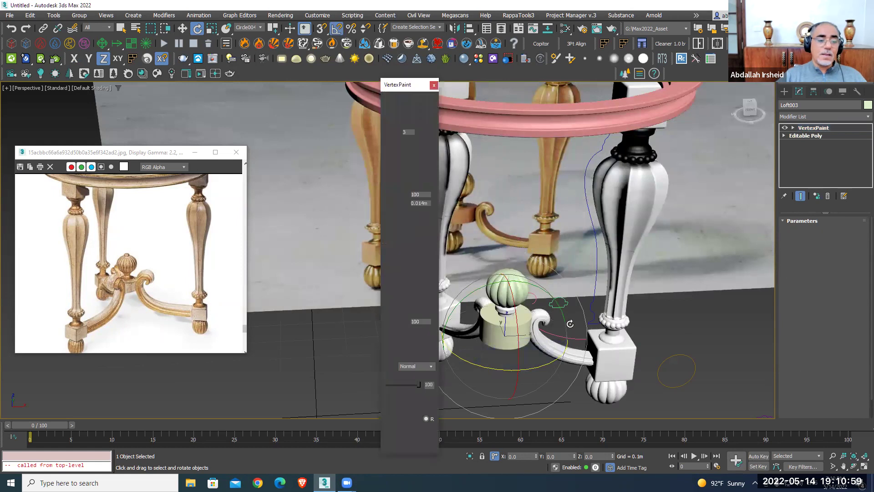
{"action": "scroll", "coordinate": [571, 311], "scroll_direction": "down", "scroll_amount": 5}
{"action": "scroll", "coordinate": [570, 311], "scroll_direction": "down", "scroll_amount": 2}
{"action": "middle_click_drag", "start_coordinate": [571, 310], "coordinate": [607, 321], "text": "alt"}
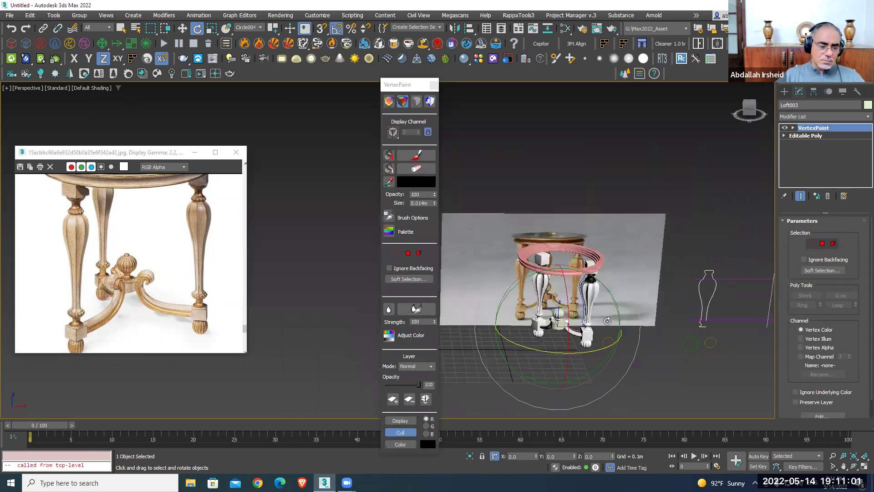
{"action": "key", "text": "ctrl+z"}
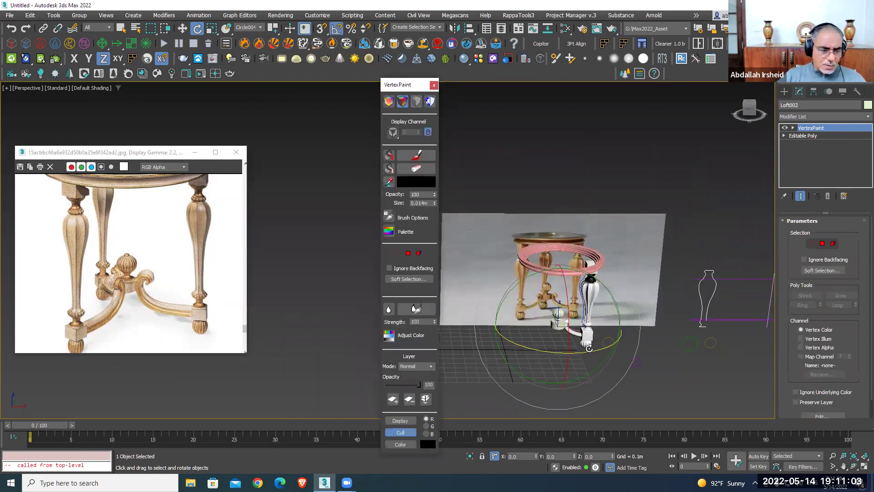
{"action": "key", "text": "ctrl+z"}
Shift-rotate the leg 120° on Z as 2 instanced copies, giving three legs
{"action": "left_click_drag", "start_coordinate": [606, 353], "coordinate": [637, 348]}
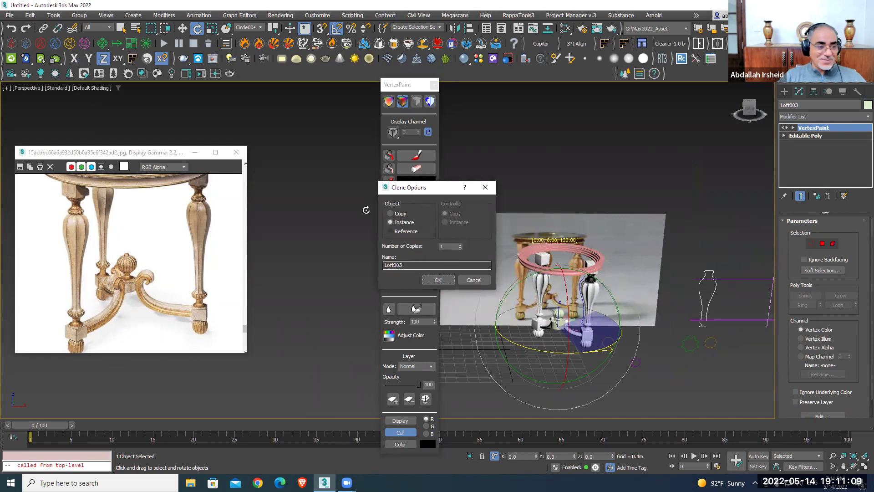
{"action": "left_click", "coordinate": [459, 244]}
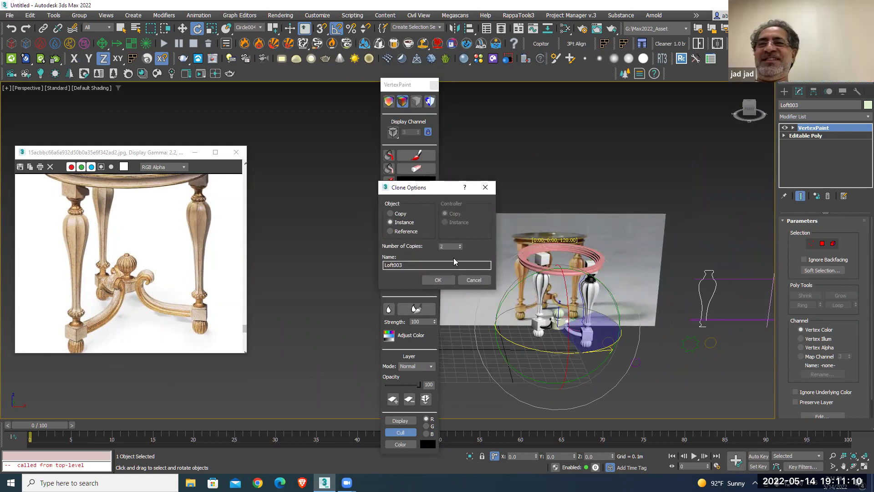
{"action": "left_click", "coordinate": [438, 280]}
{"action": "mouse_move", "coordinate": [569, 337]}
{"action": "middle_mouse_down", "text": "alt"}
{"action": "mouse_move", "coordinate": [622, 341]}
{"action": "mouse_move", "coordinate": [633, 321]}
{"action": "mouse_move", "coordinate": [624, 213]}
{"action": "middle_mouse_up", "text": "alt"}
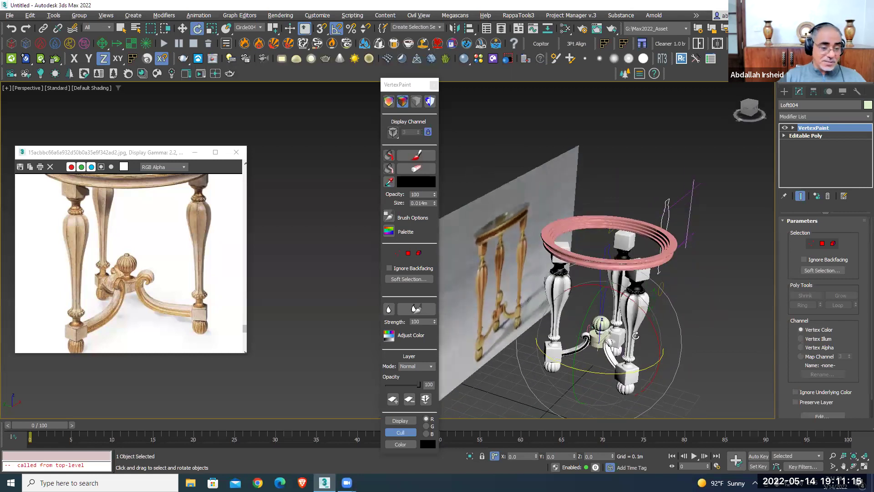
{"action": "scroll", "coordinate": [623, 213], "scroll_direction": "up", "scroll_amount": 3}
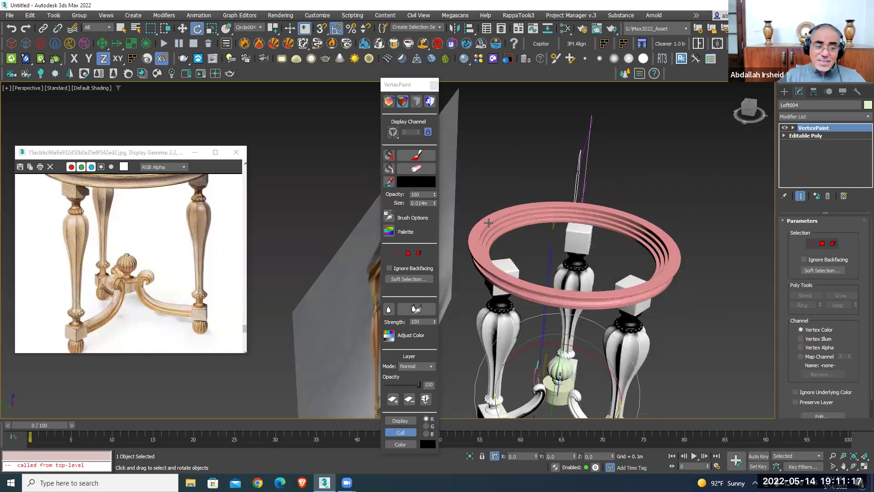
{"action": "mouse_move", "coordinate": [547, 260]}
{"action": "middle_mouse_down", "text": "alt"}
{"action": "mouse_move", "coordinate": [542, 241]}
{"action": "mouse_move", "coordinate": [541, 274]}
{"action": "middle_mouse_up", "text": "alt"}
{"action": "left_click", "coordinate": [9, 15]}
{"action": "mouse_move", "coordinate": [29, 62]}
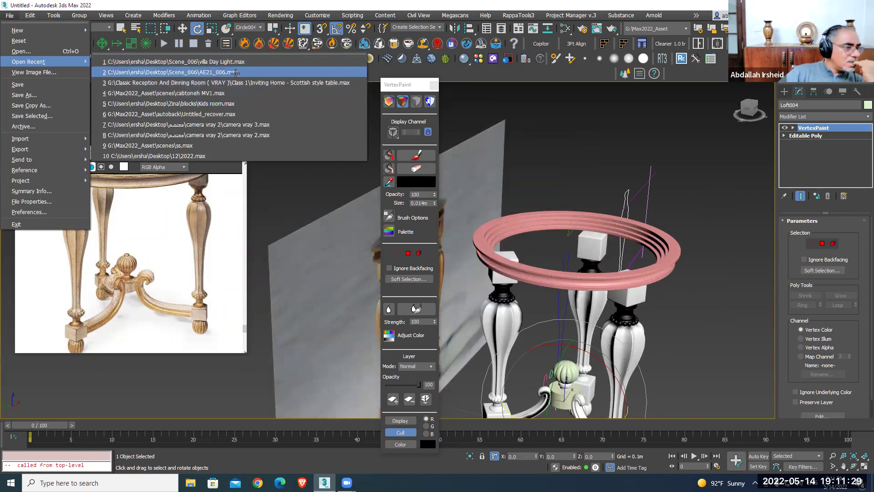
Open the Scottish style table scene from the V-Ray frame buffer history without saving
{"action": "left_click", "coordinate": [262, 13]}
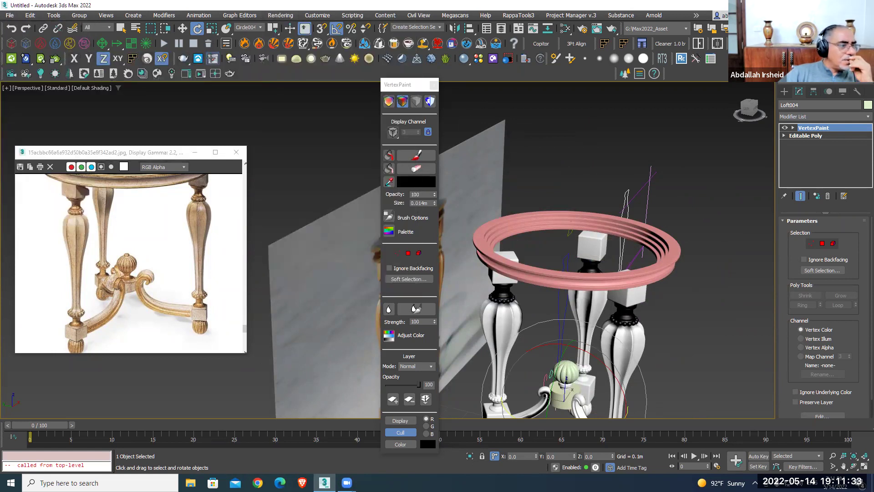
{"action": "left_click", "coordinate": [128, 74]}
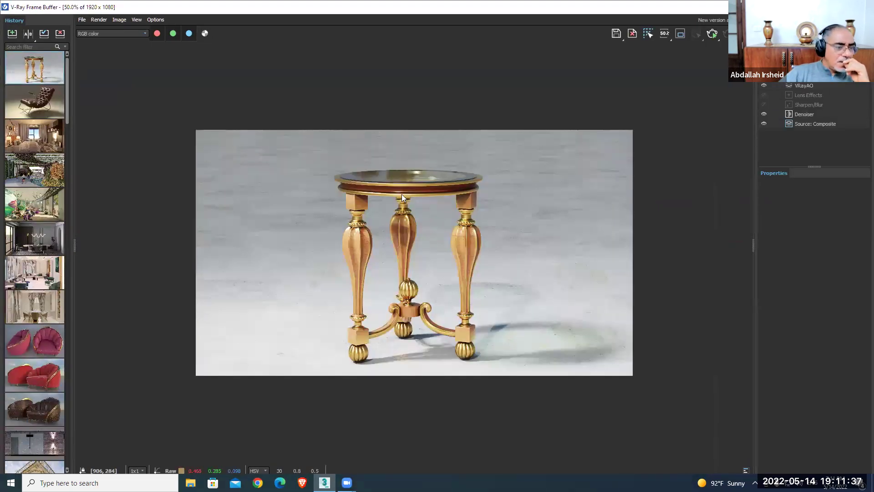
{"action": "right_click", "coordinate": [43, 67]}
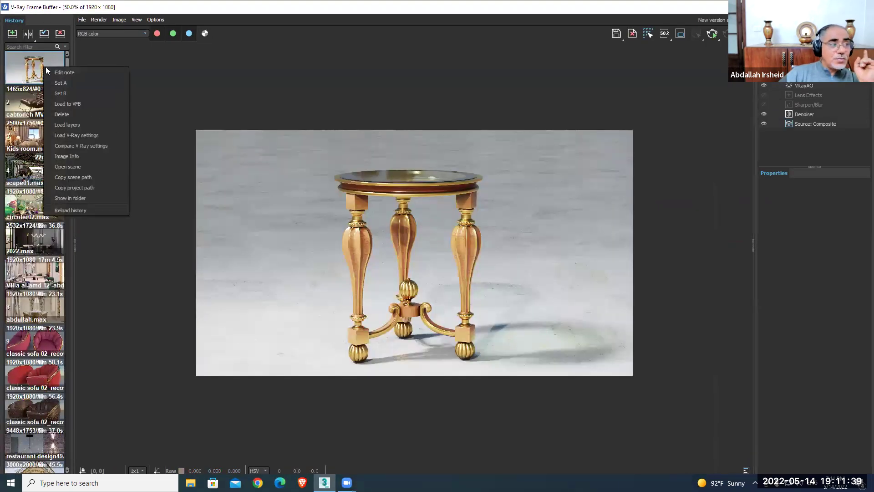
{"action": "left_click", "coordinate": [86, 163]}
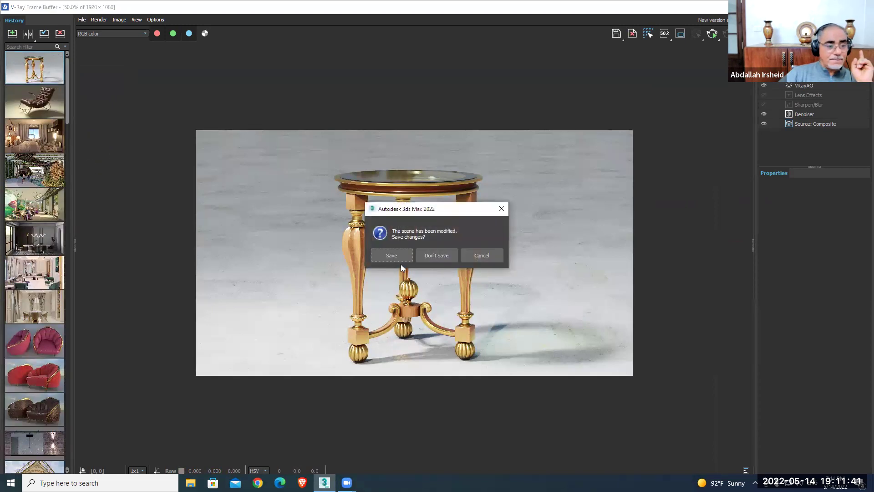
{"action": "left_click", "coordinate": [433, 255]}
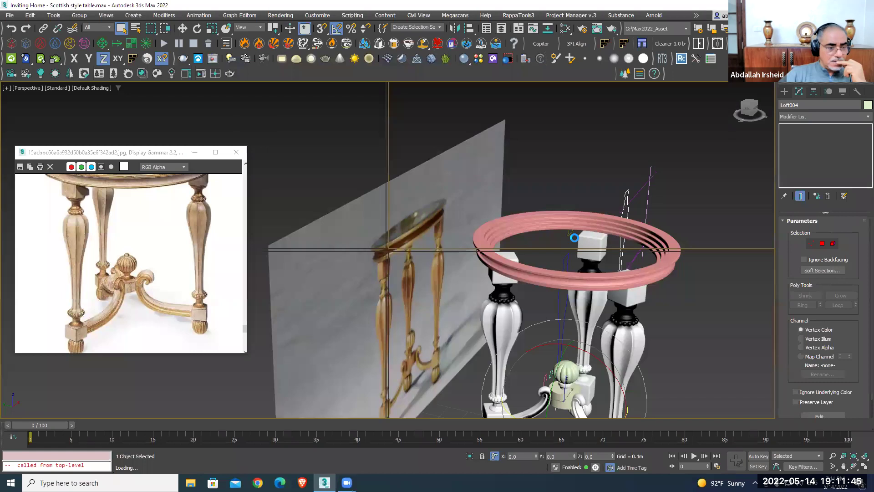
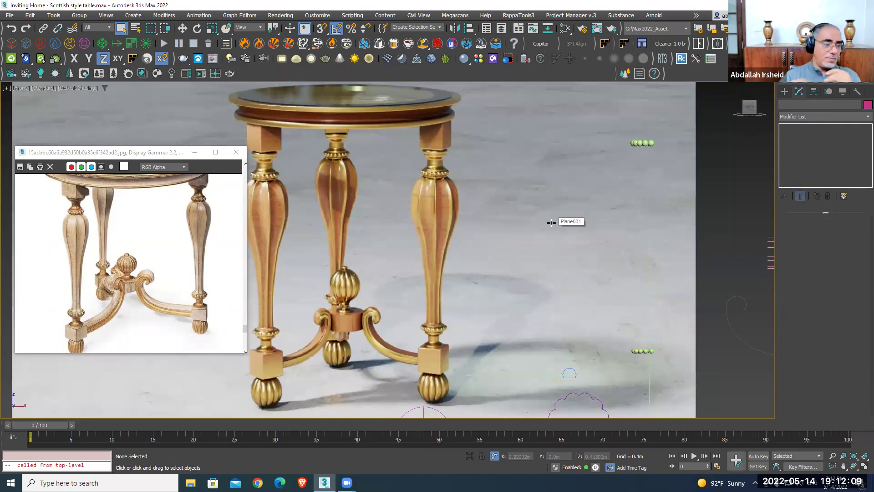
Switch to Perspective and zoom extents onto the selected gold table group
{"action": "scroll", "coordinate": [427, 238], "scroll_direction": "down", "scroll_amount": 3}
{"action": "scroll", "coordinate": [430, 248], "scroll_direction": "down", "scroll_amount": 3}
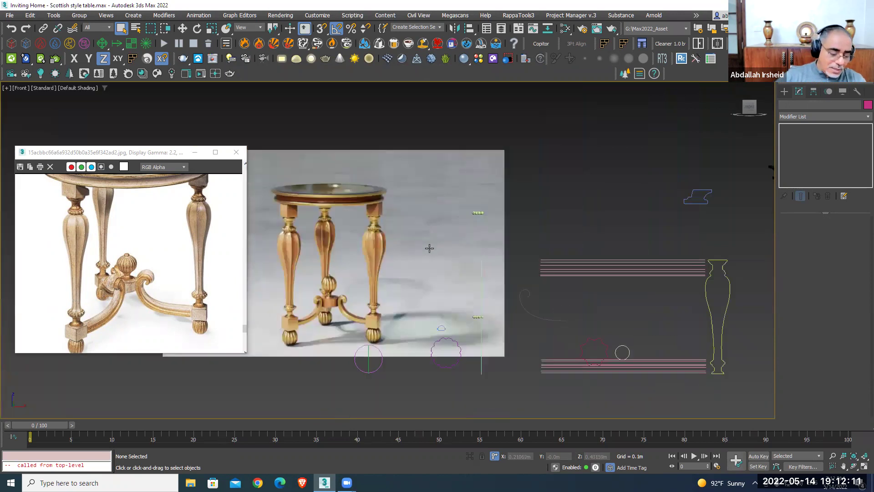
{"action": "key", "text": "p"}
{"action": "left_click", "coordinate": [477, 251]}
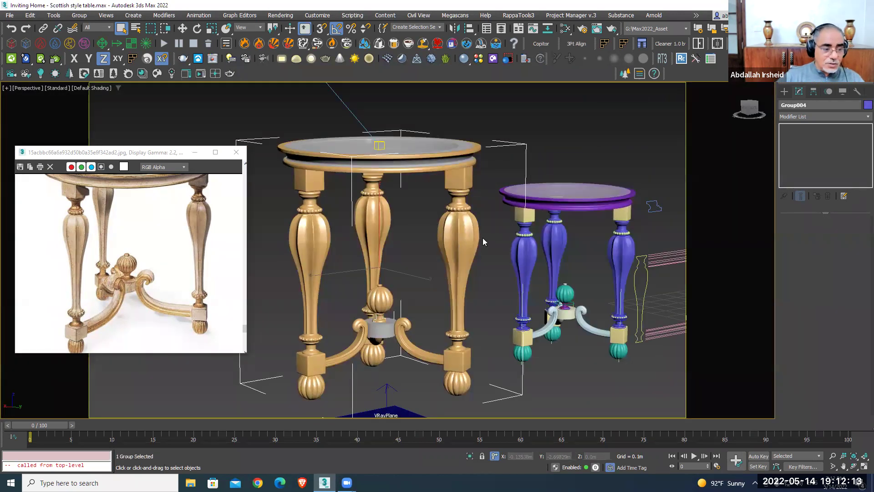
{"action": "key", "text": "z"}
{"action": "mouse_move", "coordinate": [495, 247]}
{"action": "middle_mouse_down", "text": "alt"}
{"action": "mouse_move", "coordinate": [444, 243]}
{"action": "mouse_move", "coordinate": [409, 224]}
{"action": "mouse_move", "coordinate": [486, 268]}
{"action": "middle_mouse_up", "text": "alt"}
Zoom and pan in close on the table's glass top and carved legs
{"action": "scroll", "coordinate": [433, 179], "scroll_direction": "up", "scroll_amount": 1}
{"action": "scroll", "coordinate": [444, 189], "scroll_direction": "up", "scroll_amount": 2}
{"action": "scroll", "coordinate": [465, 191], "scroll_direction": "up", "scroll_amount": 2}
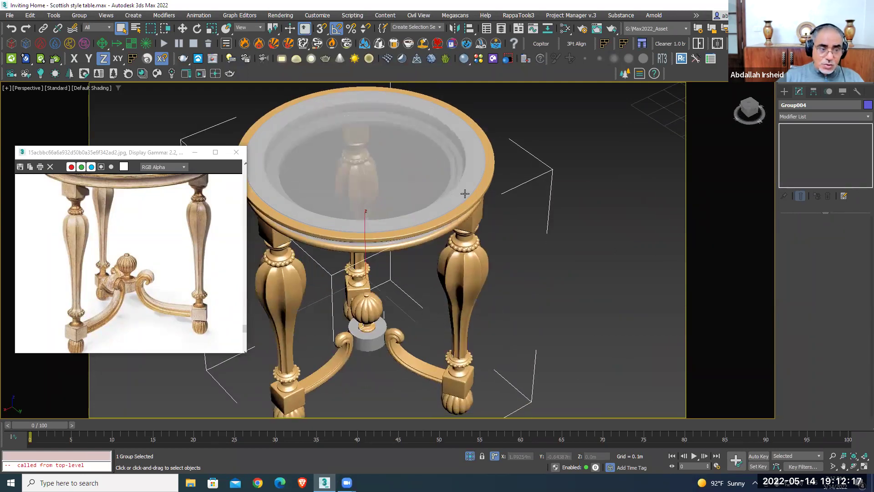
{"action": "scroll", "coordinate": [489, 184], "scroll_direction": "up", "scroll_amount": 2}
{"action": "scroll", "coordinate": [506, 146], "scroll_direction": "up", "scroll_amount": 1}
{"action": "mouse_move", "coordinate": [508, 146]}
{"action": "middle_mouse_down"}
{"action": "mouse_move", "coordinate": [508, 132]}
{"action": "mouse_move", "coordinate": [508, 179]}
{"action": "mouse_move", "coordinate": [493, 182]}
{"action": "mouse_move", "coordinate": [481, 221]}
{"action": "mouse_move", "coordinate": [508, 227]}
{"action": "middle_mouse_up"}
{"action": "scroll", "coordinate": [507, 179], "scroll_direction": "down", "scroll_amount": 5}
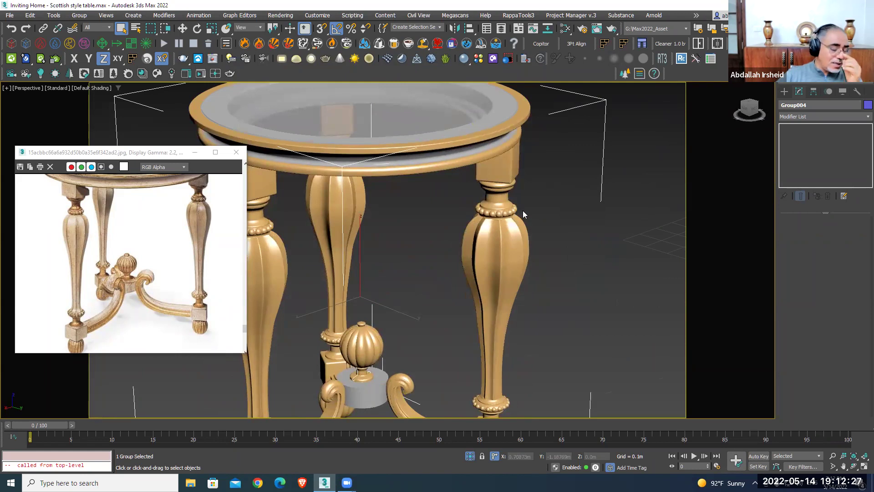
{"action": "left_click", "coordinate": [565, 29]}
Maximize the Slate editor and rearrange the Gold_Blurry, Map #8, Laminate and Map #3 nodes
{"action": "double_click", "coordinate": [445, 187]}
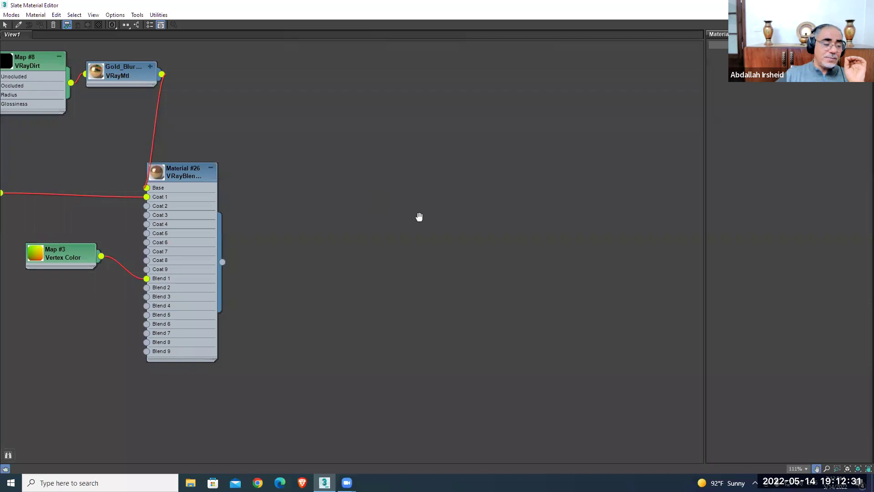
{"action": "middle_click_drag", "start_coordinate": [320, 206], "coordinate": [471, 139]}
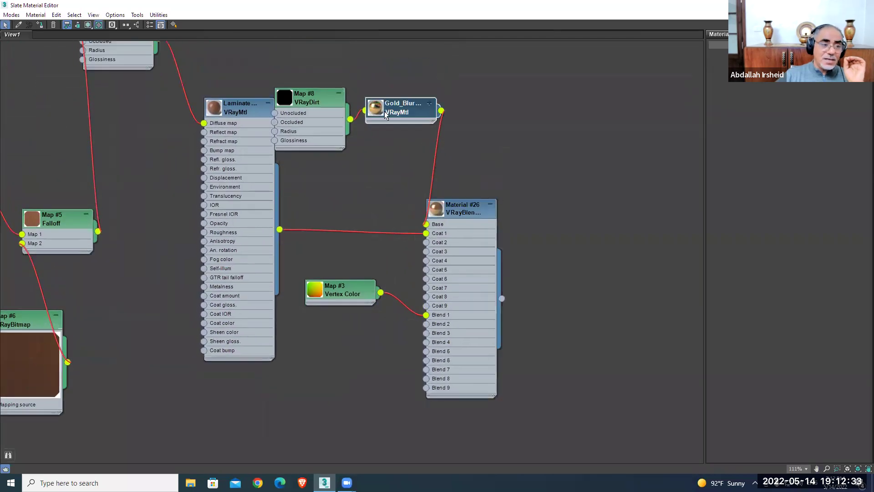
{"action": "left_click_drag", "start_coordinate": [384, 111], "coordinate": [356, 181]}
{"action": "left_click_drag", "start_coordinate": [222, 143], "coordinate": [216, 253]}
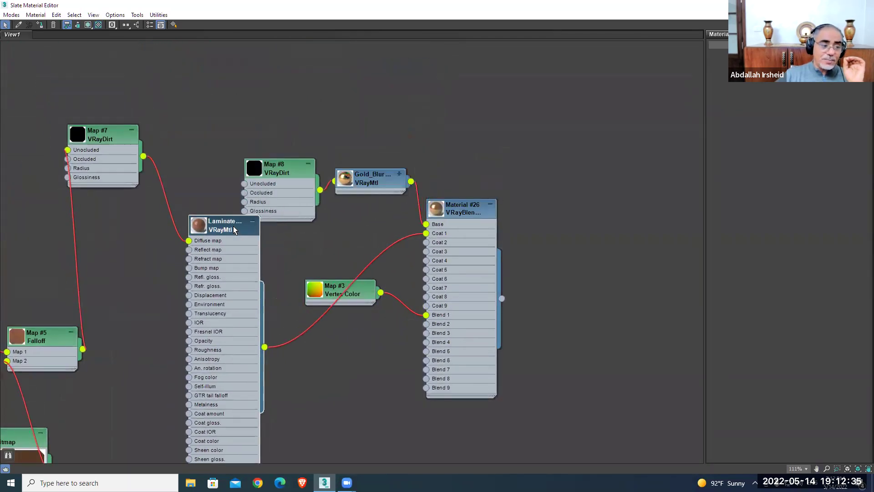
{"action": "middle_click_drag", "start_coordinate": [346, 257], "coordinate": [363, 193]}
{"action": "scroll", "coordinate": [364, 193], "scroll_direction": "up", "scroll_amount": 2}
{"action": "mouse_move", "coordinate": [341, 204]}
{"action": "left_mouse_down"}
{"action": "mouse_move", "coordinate": [374, 240]}
{"action": "mouse_move", "coordinate": [363, 231]}
{"action": "left_mouse_up"}
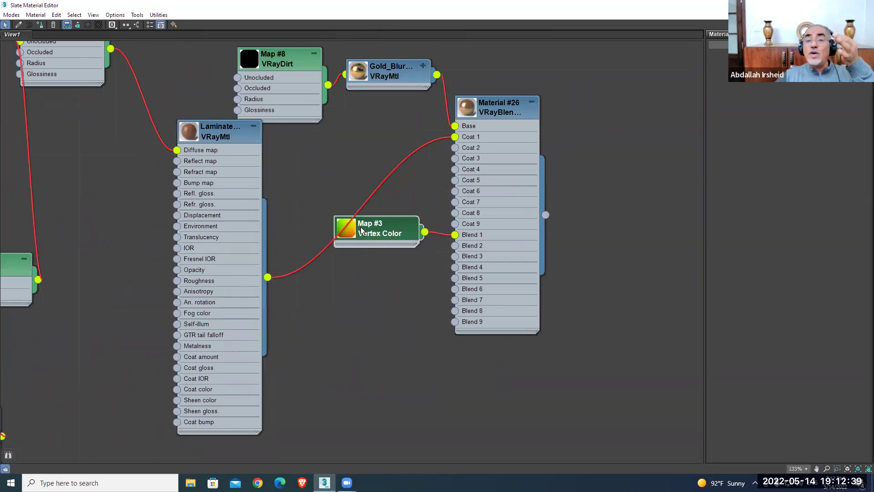
{"action": "middle_click_drag", "start_coordinate": [395, 221], "coordinate": [374, 241]}
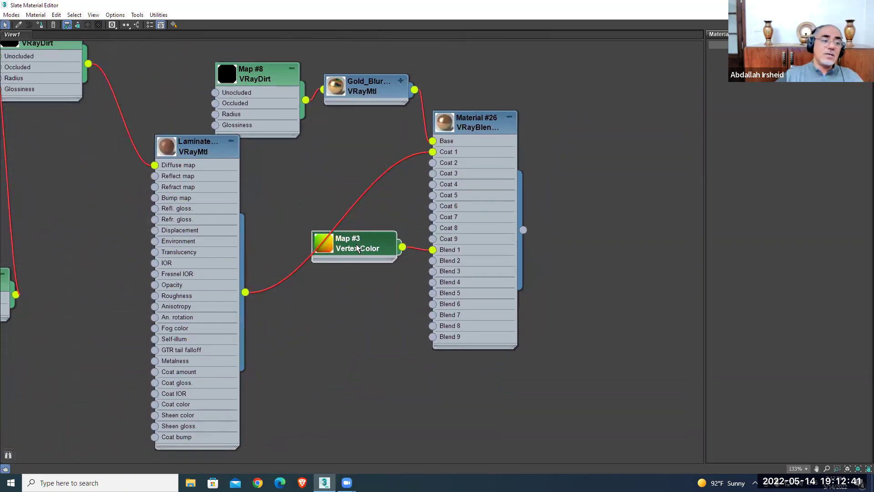
Frame the whole material network, browse available maps without adding any, and restore the editor window
{"action": "left_click_drag", "start_coordinate": [364, 245], "coordinate": [353, 246]}
{"action": "middle_click_drag", "start_coordinate": [594, 111], "coordinate": [490, 112]}
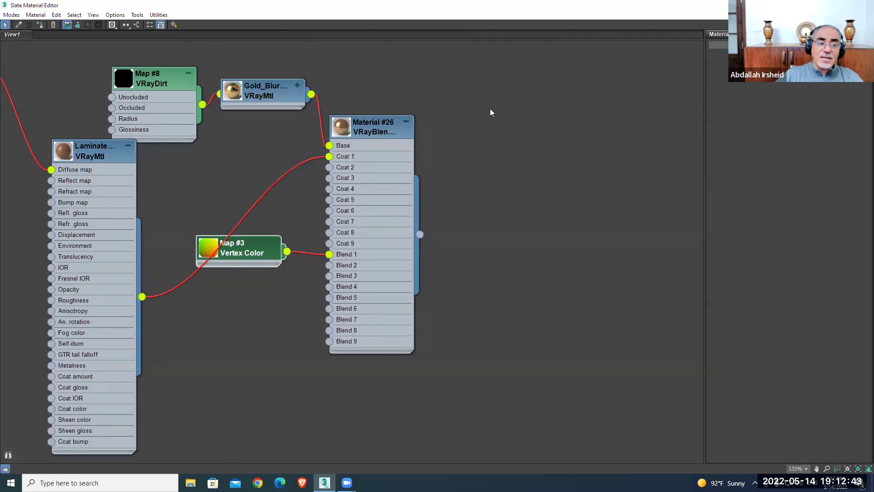
{"action": "right_click", "coordinate": [490, 109]}
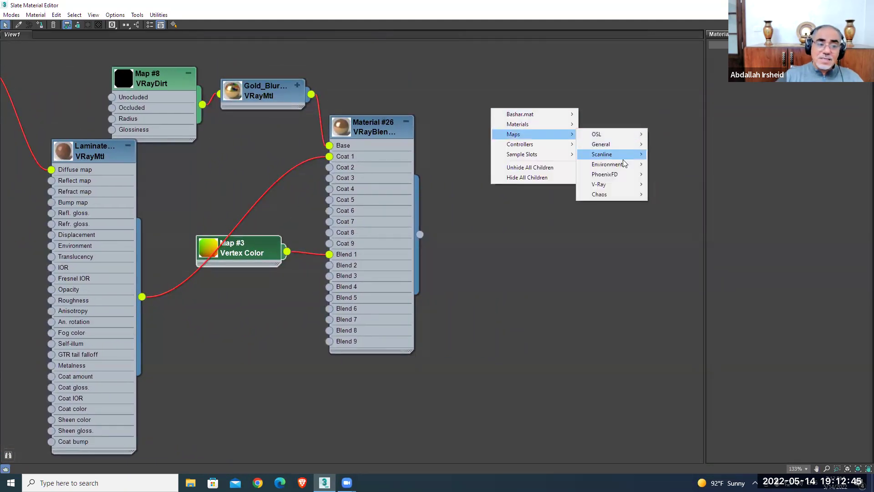
{"action": "mouse_move", "coordinate": [601, 143]}
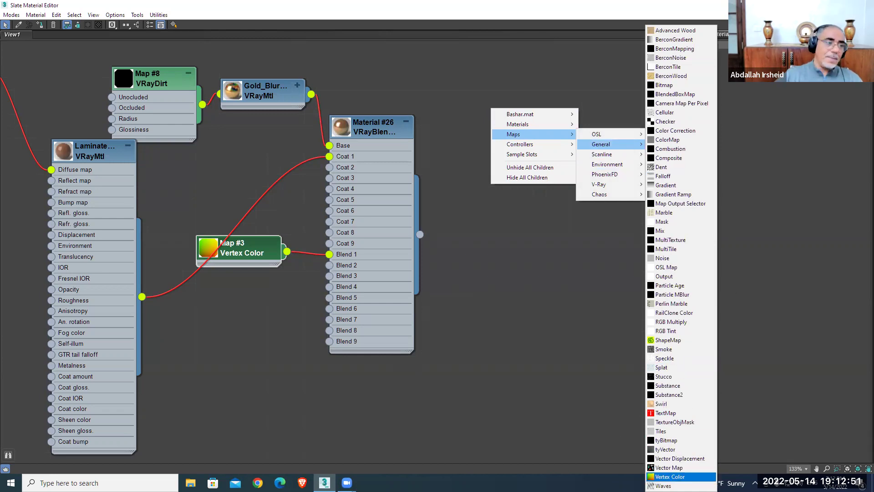
{"action": "left_click", "coordinate": [361, 97]}
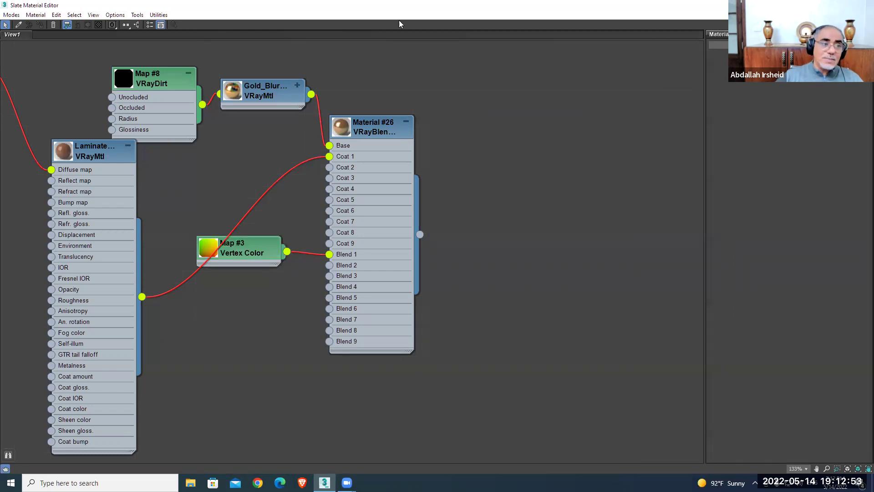
{"action": "double_click", "coordinate": [446, 5]}
{"action": "left_click", "coordinate": [479, 61]}
Browse the V-Ray Material Library's Metal gold presets and Wood & Laminate materials, then close it
{"action": "left_click", "coordinate": [203, 200]}
{"action": "left_click", "coordinate": [548, 359]}
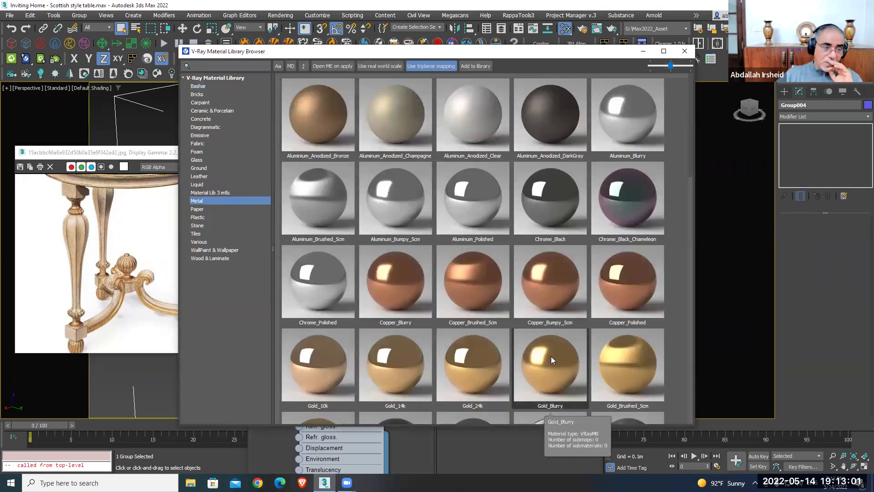
{"action": "left_click", "coordinate": [213, 258]}
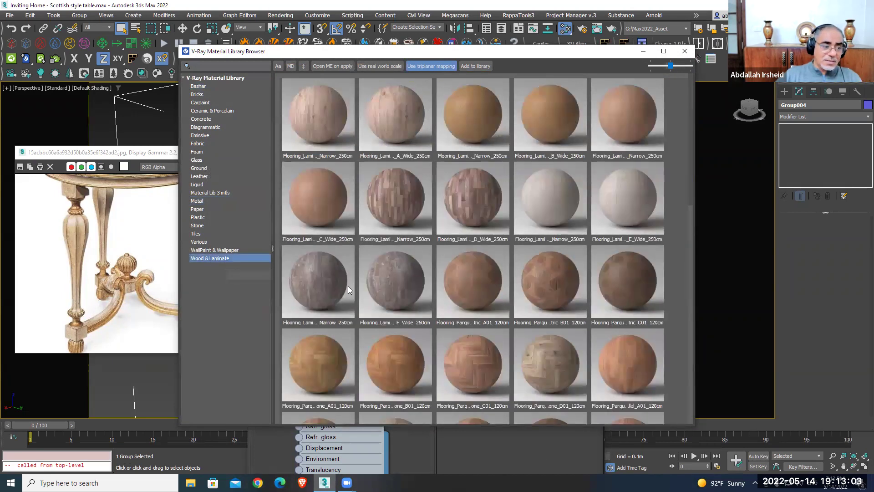
{"action": "scroll", "coordinate": [348, 287], "scroll_direction": "down", "scroll_amount": 5}
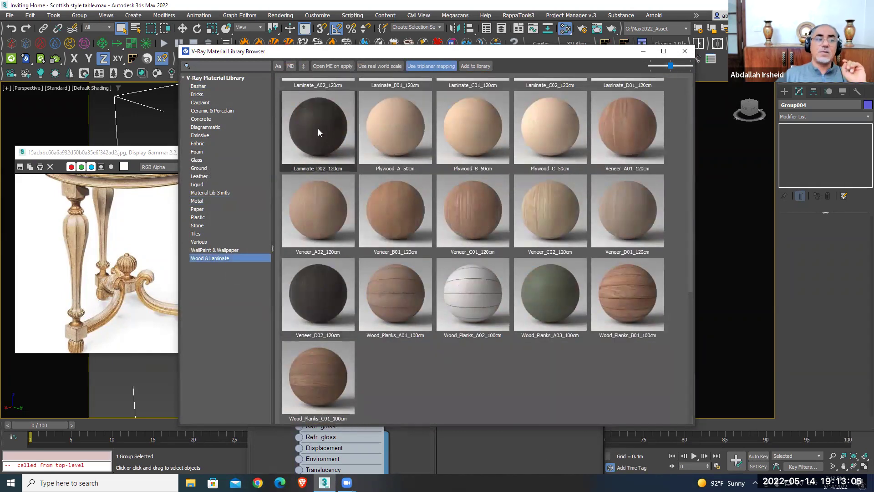
{"action": "left_click", "coordinate": [684, 51]}
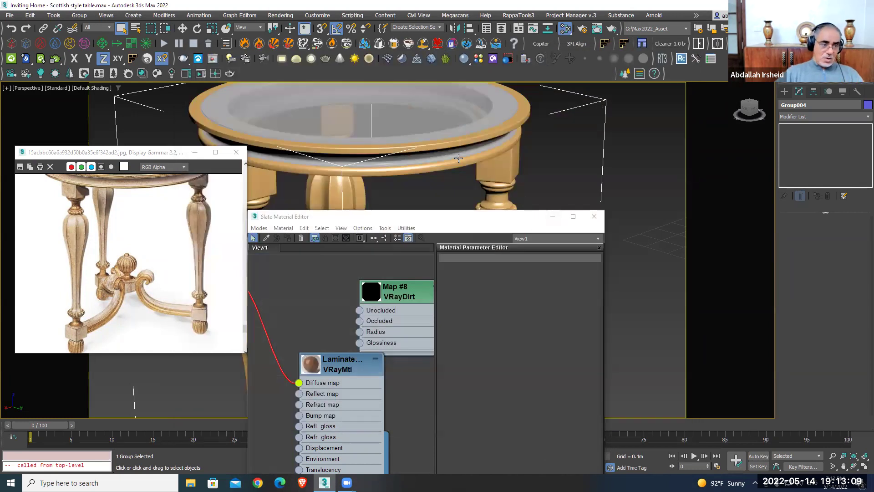
Display the Material #26 VRayBlendMtl parameters in the Slate editor, then restore its window
{"action": "middle_click_drag", "start_coordinate": [475, 172], "coordinate": [481, 179]}
{"action": "left_click_drag", "start_coordinate": [475, 222], "coordinate": [573, 125]}
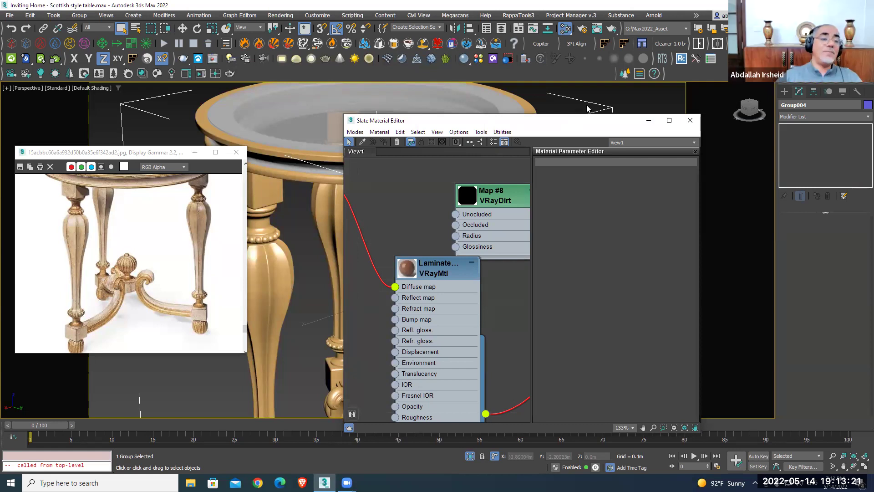
{"action": "left_click", "coordinate": [669, 119]}
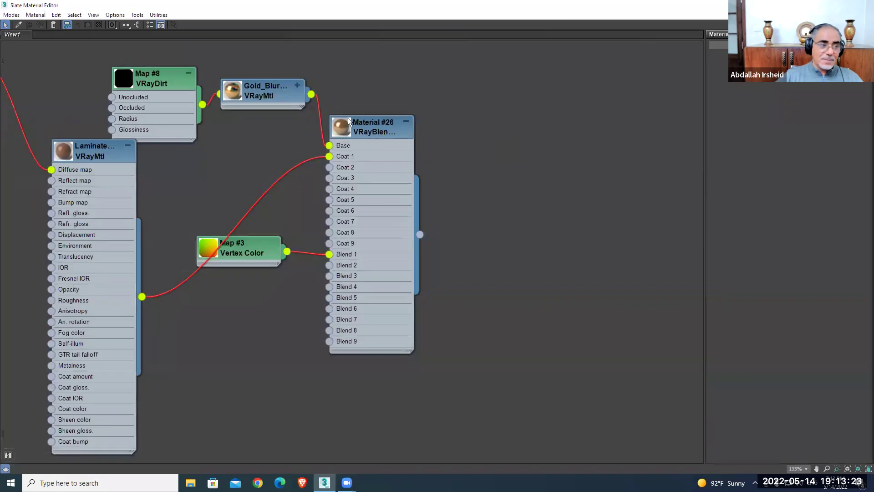
{"action": "double_click", "coordinate": [381, 119]}
{"action": "key", "text": "super+Down"}
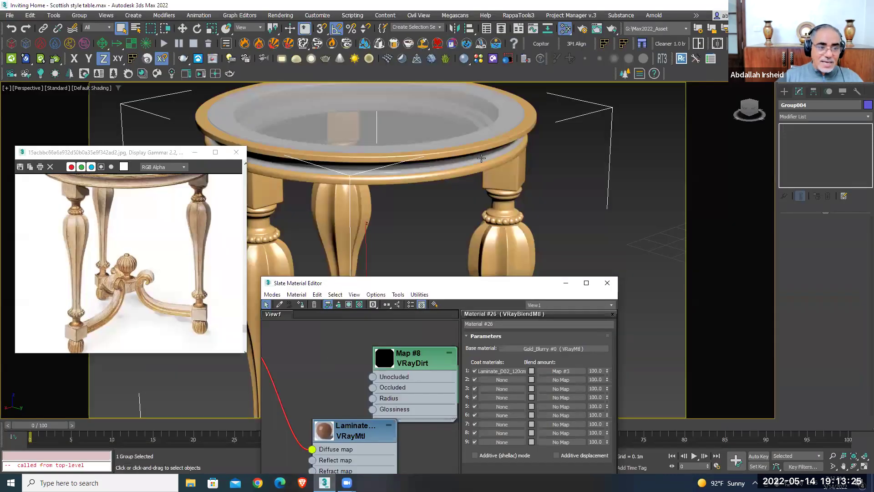
Open Group004 so its parts are editable, zoom out, and switch to Move
{"action": "middle_click_drag", "start_coordinate": [514, 146], "coordinate": [510, 167]}
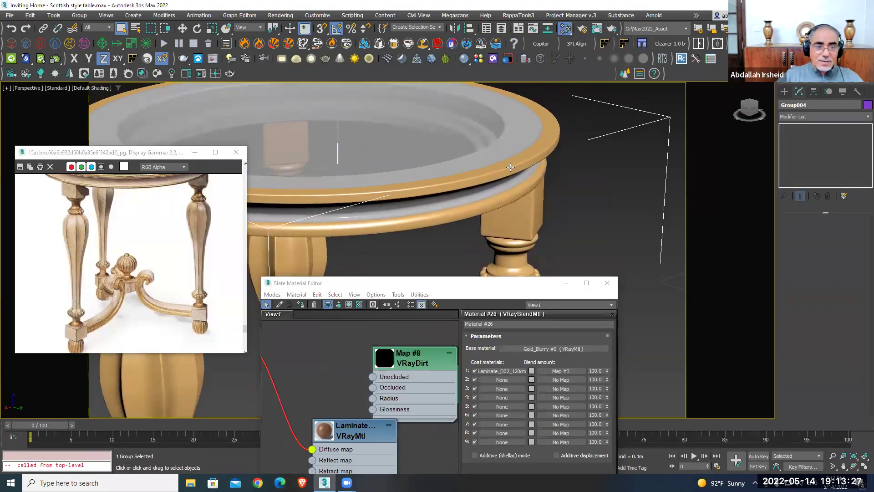
{"action": "left_click", "coordinate": [79, 15]}
{"action": "left_click", "coordinate": [86, 53]}
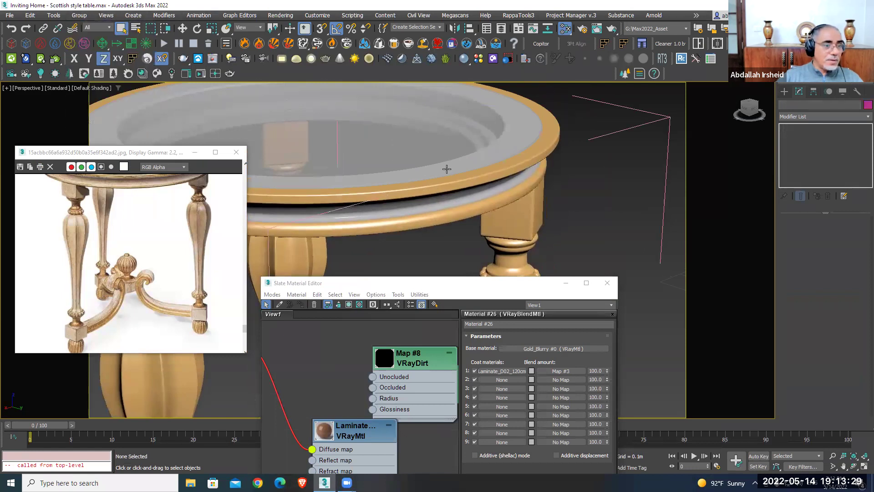
{"action": "scroll", "coordinate": [455, 168], "scroll_direction": "down", "scroll_amount": 5}
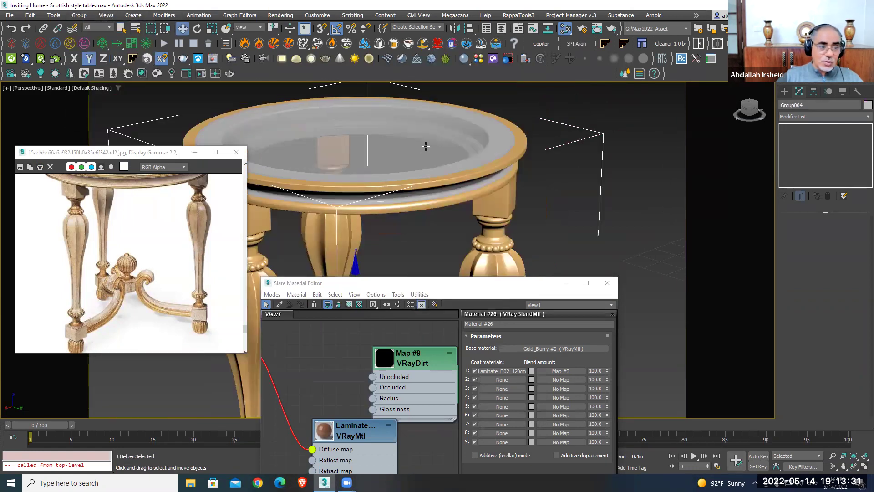
{"action": "scroll", "coordinate": [425, 146], "scroll_direction": "down", "scroll_amount": 3}
{"action": "key", "text": "w"}
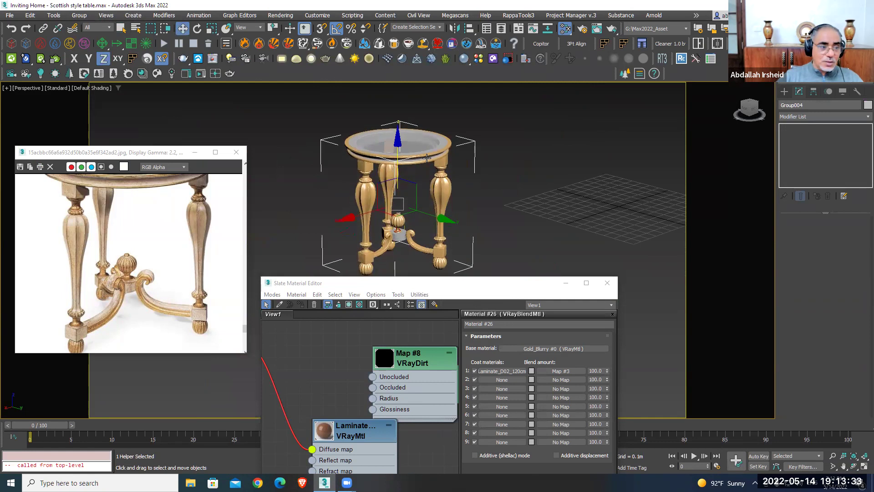
Use Group > Open on the table group after undoing a stray tabletop selection
{"action": "left_click", "coordinate": [78, 18]}
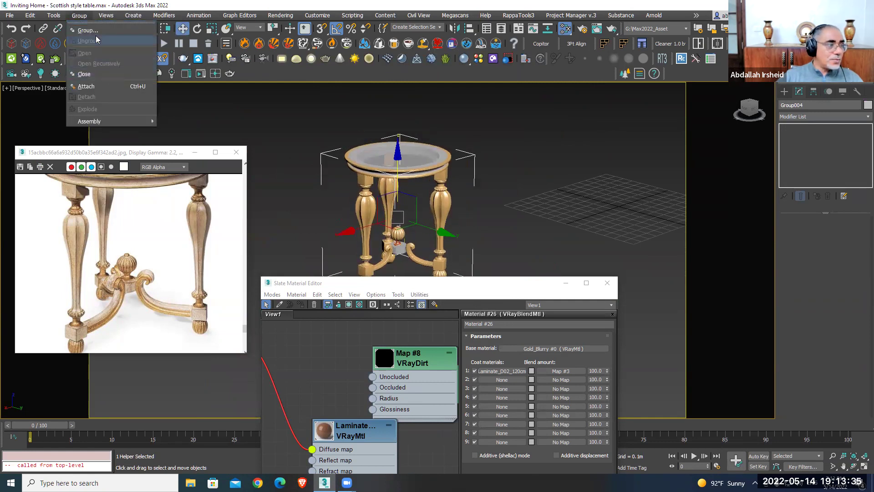
{"action": "scroll", "coordinate": [429, 155], "scroll_direction": "up", "scroll_amount": 3}
{"action": "left_click", "coordinate": [429, 155]}
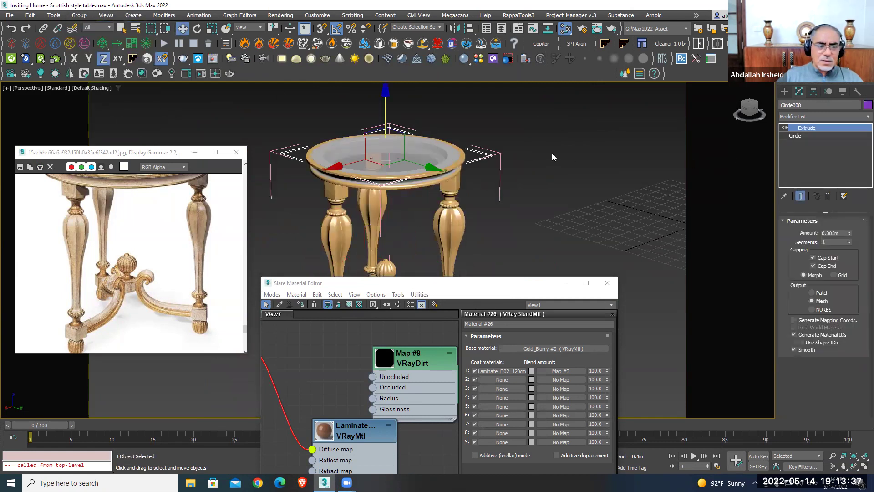
{"action": "key", "text": "ctrl+z"}
{"action": "left_click", "coordinate": [81, 17]}
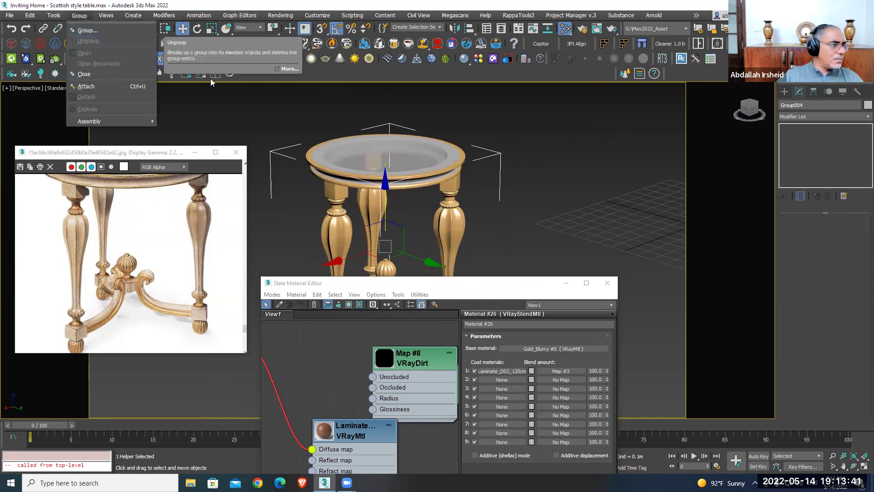
{"action": "left_click", "coordinate": [498, 159]}
{"action": "scroll", "coordinate": [459, 162], "scroll_direction": "up", "scroll_amount": 5}
Select the rim Object001 in Element mode, test-lift it along Z, then undo the move
{"action": "left_click", "coordinate": [529, 180]}
{"action": "left_click", "coordinate": [475, 173]}
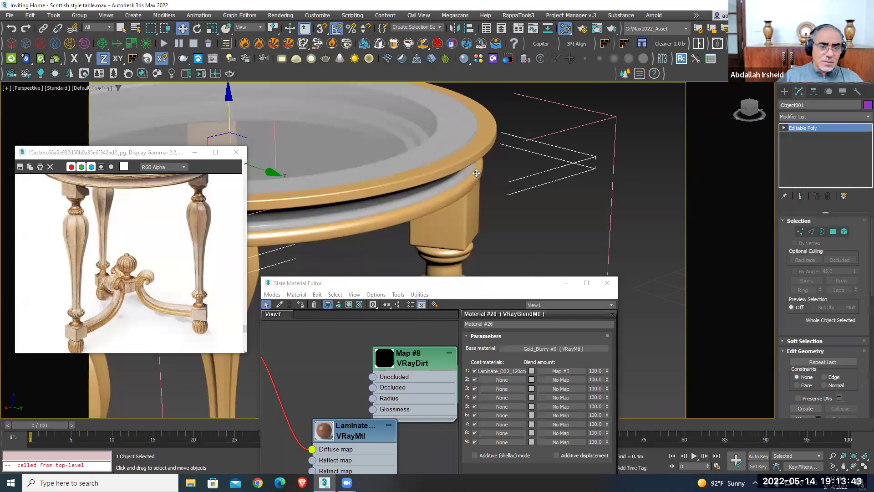
{"action": "left_click", "coordinate": [844, 231]}
{"action": "left_click", "coordinate": [474, 175]}
{"action": "left_click", "coordinate": [471, 152]}
{"action": "left_click", "coordinate": [473, 175]}
{"action": "key", "text": "z"}
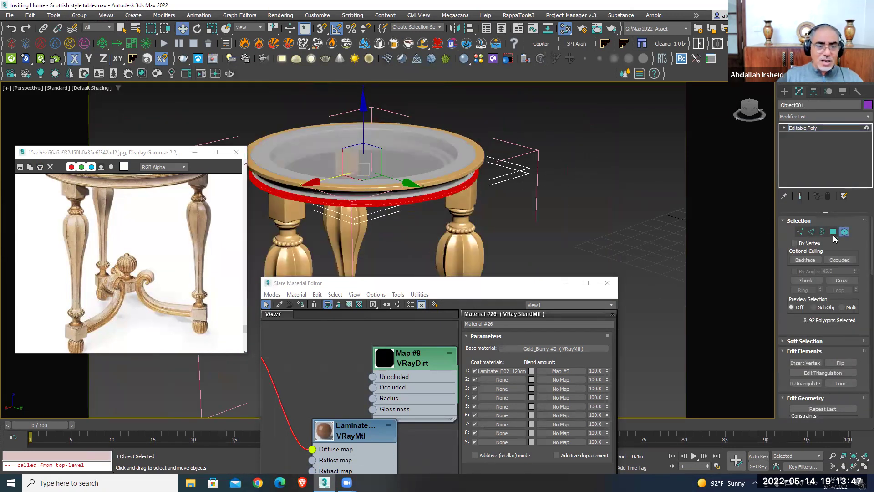
{"action": "left_click", "coordinate": [845, 232]}
{"action": "left_click_drag", "start_coordinate": [367, 127], "coordinate": [364, 68]}
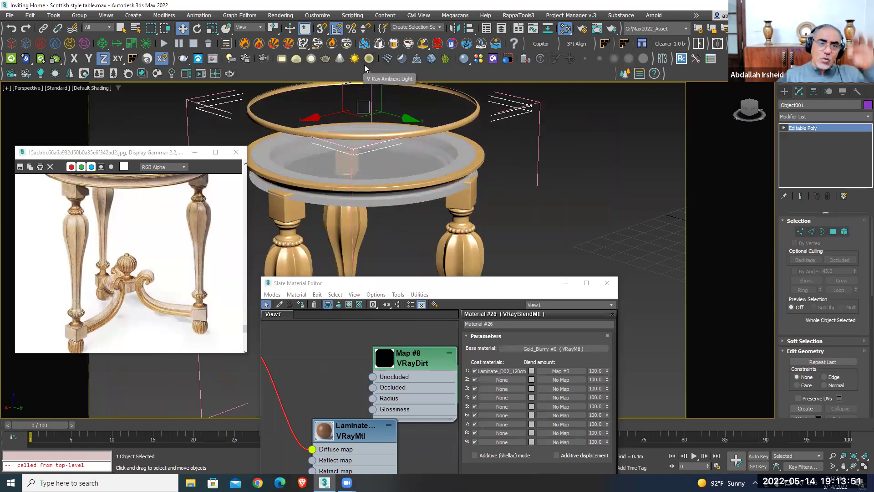
{"action": "key", "text": "ctrl+z"}
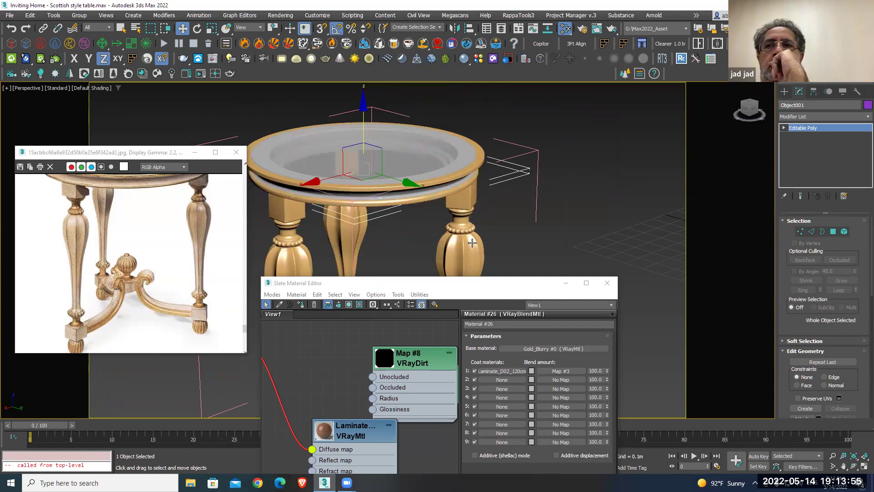
Pan and zoom the Slate view onto the Map #3 Vertex Color node
{"action": "left_click_drag", "start_coordinate": [455, 283], "coordinate": [477, 105]}
{"action": "scroll", "coordinate": [401, 220], "scroll_direction": "down", "scroll_amount": 2}
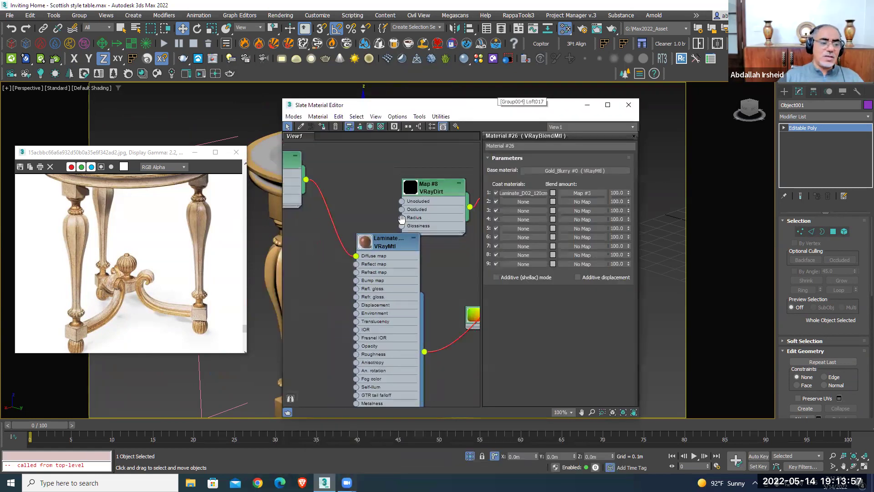
{"action": "middle_click_drag", "start_coordinate": [401, 220], "coordinate": [319, 150]}
{"action": "scroll", "coordinate": [402, 278], "scroll_direction": "up", "scroll_amount": 2}
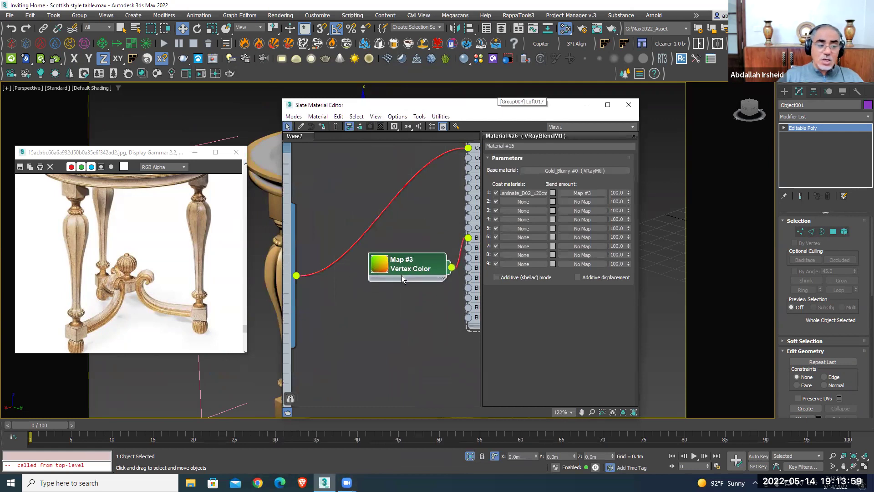
{"action": "scroll", "coordinate": [402, 279], "scroll_direction": "up", "scroll_amount": 1}
{"action": "scroll", "coordinate": [399, 274], "scroll_direction": "up", "scroll_amount": 1}
{"action": "middle_click_drag", "start_coordinate": [408, 268], "coordinate": [400, 273]}
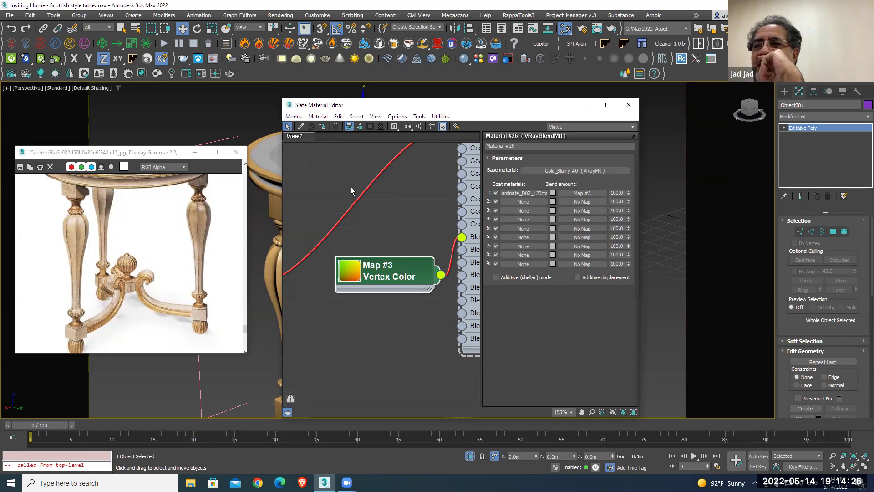
Move the material editor aside, deselect the table, and close the Slate editor
{"action": "left_click_drag", "start_coordinate": [409, 105], "coordinate": [418, 268]}
{"action": "middle_click_drag", "start_coordinate": [410, 205], "coordinate": [395, 327], "text": "alt"}
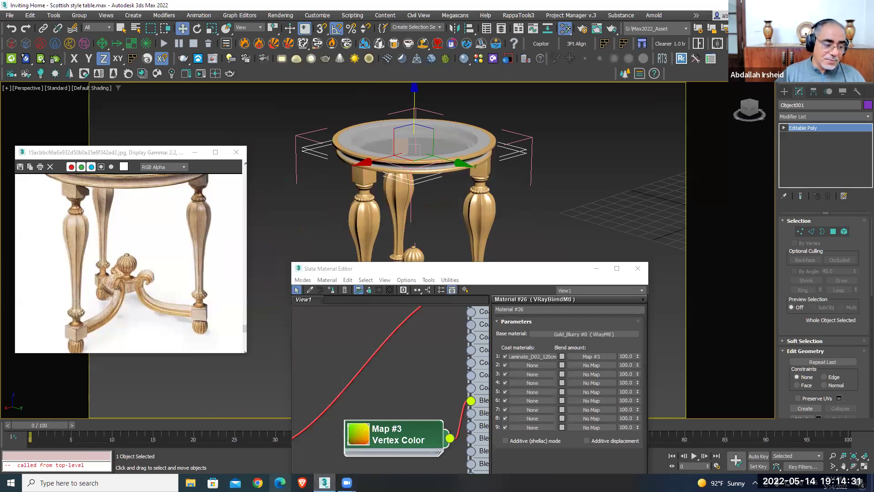
{"action": "left_click", "coordinate": [595, 217]}
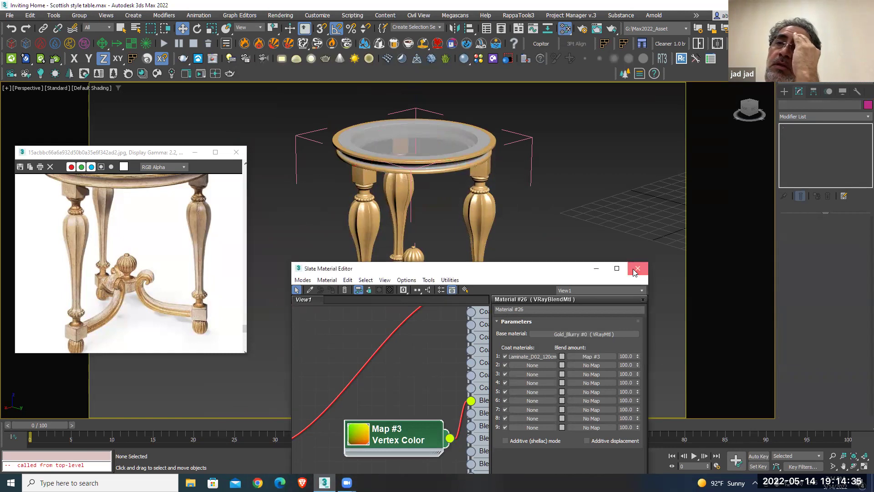
{"action": "left_click", "coordinate": [637, 269]}
{"action": "scroll", "coordinate": [561, 227], "scroll_direction": "up", "scroll_amount": 2}
{"action": "scroll", "coordinate": [562, 226], "scroll_direction": "up", "scroll_amount": 2}
Turn on viewport polygon/vertex statistics and Edged Faces display
{"action": "key", "text": "7"}
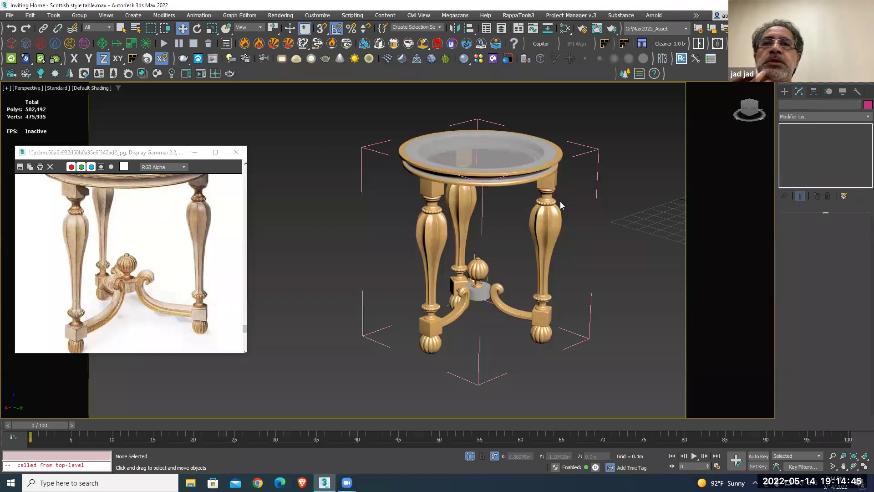
{"action": "scroll", "coordinate": [560, 201], "scroll_direction": "up", "scroll_amount": 3}
{"action": "middle_click_drag", "start_coordinate": [550, 217], "coordinate": [564, 221]}
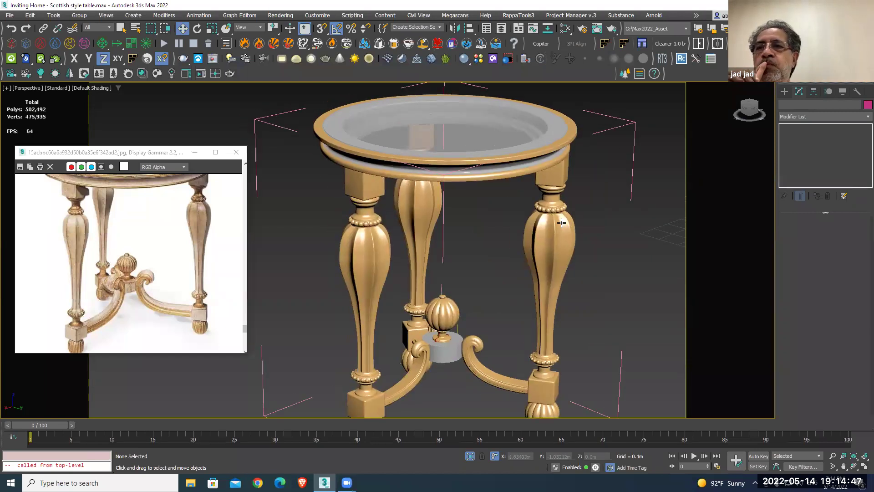
{"action": "key", "text": "F4"}
Inspect the right leg's mesh from a low front view, then turn Edged Faces off
{"action": "mouse_move", "coordinate": [547, 288]}
{"action": "middle_mouse_down", "text": "alt"}
{"action": "mouse_move", "coordinate": [549, 275]}
{"action": "mouse_move", "coordinate": [603, 257]}
{"action": "mouse_move", "coordinate": [645, 215]}
{"action": "middle_mouse_up", "text": "alt"}
{"action": "left_click", "coordinate": [549, 275]}
{"action": "left_click", "coordinate": [645, 214]}
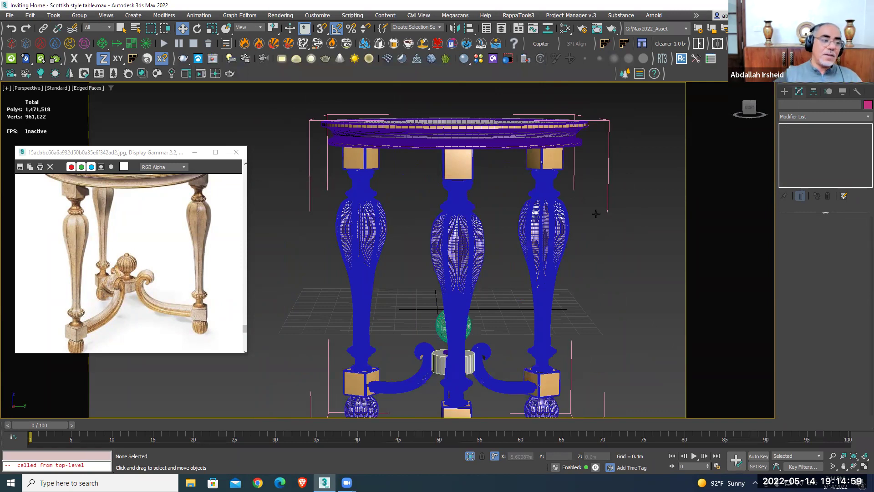
{"action": "left_click", "coordinate": [564, 235]}
{"action": "key", "text": "F4"}
{"action": "mouse_move", "coordinate": [564, 236]}
{"action": "middle_mouse_down", "text": "alt"}
{"action": "mouse_move", "coordinate": [542, 271]}
{"action": "mouse_move", "coordinate": [599, 260]}
{"action": "mouse_move", "coordinate": [581, 265]}
{"action": "middle_mouse_up", "text": "alt"}
{"action": "left_click", "coordinate": [599, 260]}
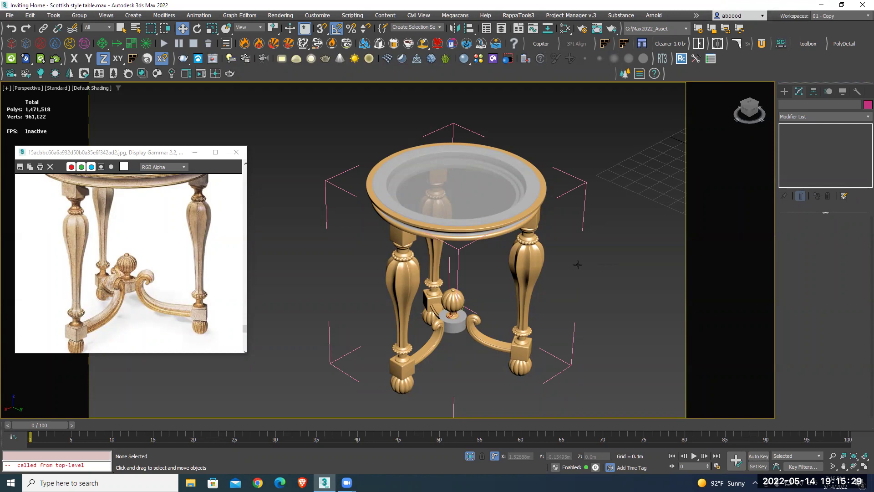
{"action": "mouse_move", "coordinate": [503, 289]}
{"action": "middle_mouse_down", "text": "alt"}
{"action": "mouse_move", "coordinate": [608, 261]}
{"action": "mouse_move", "coordinate": [554, 260]}
{"action": "mouse_move", "coordinate": [596, 271]}
{"action": "middle_mouse_up", "text": "alt"}
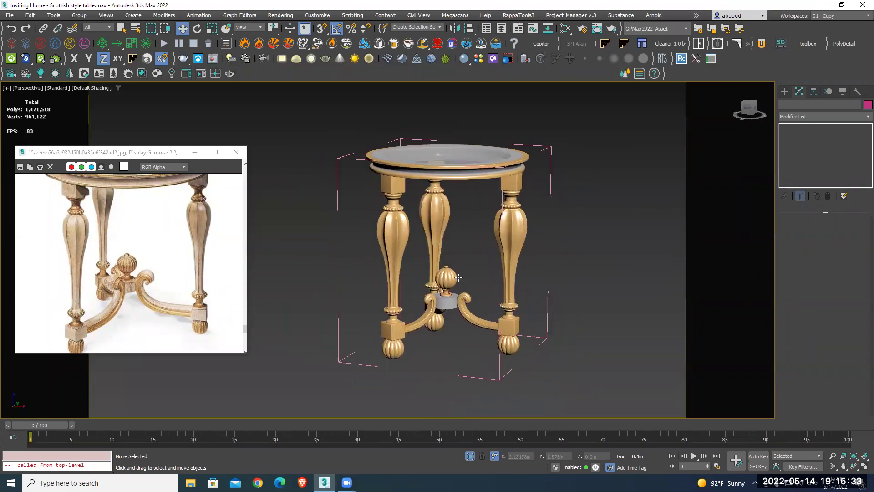
{"action": "scroll", "coordinate": [460, 282], "scroll_direction": "up", "scroll_amount": 3}
{"action": "left_click", "coordinate": [448, 304]}
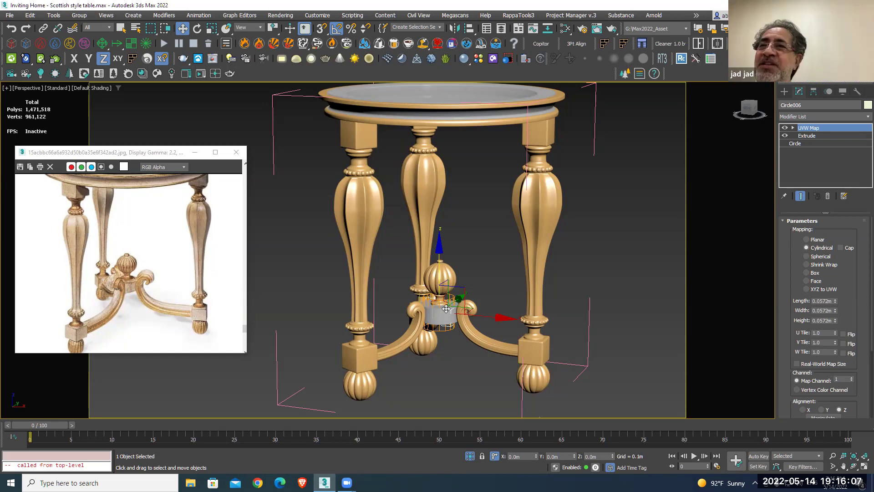
{"action": "left_click", "coordinate": [487, 254]}
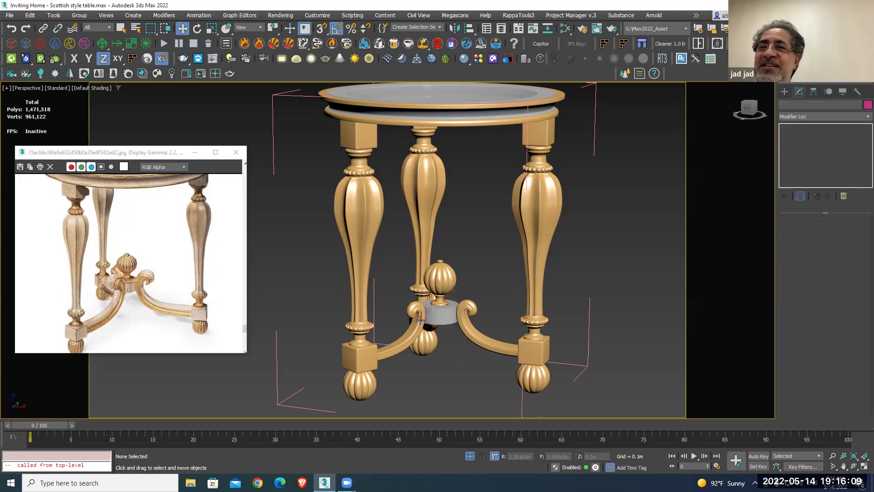
{"action": "scroll", "coordinate": [449, 319], "scroll_direction": "up", "scroll_amount": 3}
{"action": "scroll", "coordinate": [450, 321], "scroll_direction": "up", "scroll_amount": 3}
{"action": "middle_click_drag", "start_coordinate": [450, 322], "coordinate": [477, 301], "text": "alt"}
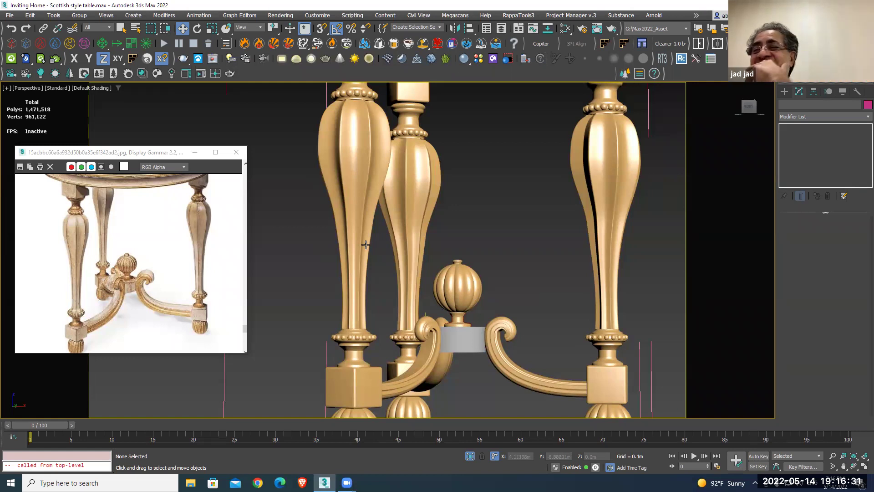
{"action": "scroll", "coordinate": [384, 263], "scroll_direction": "down", "scroll_amount": 2}
{"action": "scroll", "coordinate": [384, 263], "scroll_direction": "down", "scroll_amount": 5}
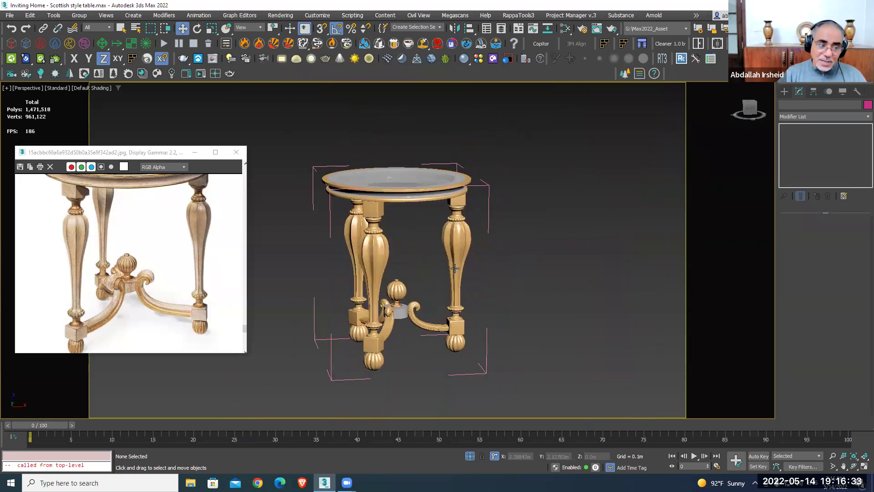
{"action": "middle_click_drag", "start_coordinate": [454, 268], "coordinate": [475, 284]}
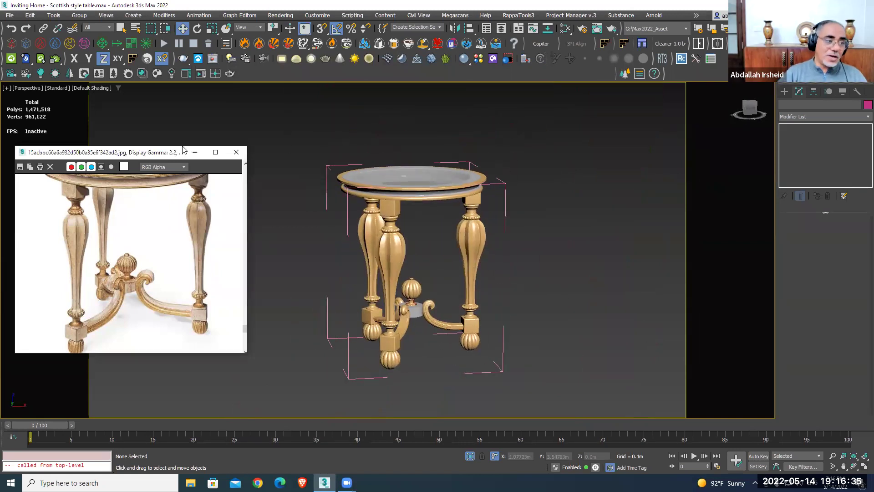
{"action": "left_click_drag", "start_coordinate": [183, 152], "coordinate": [192, 116]}
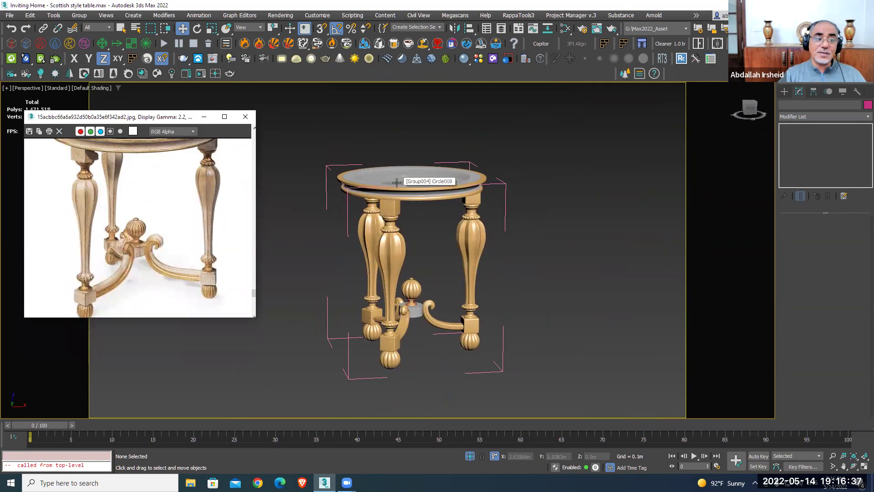